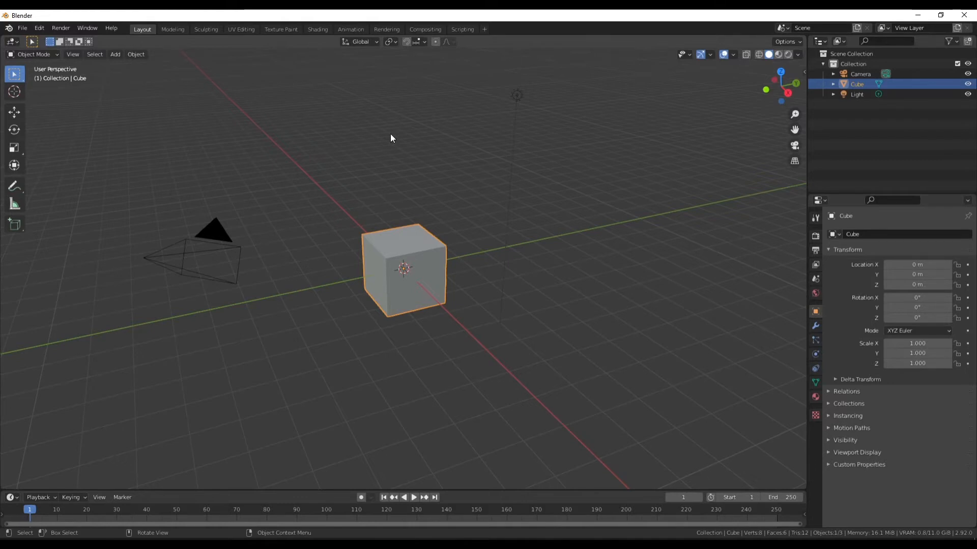
Clear the selection, play the timeline briefly and return the playhead to frame 1.
left_click(338, 156)
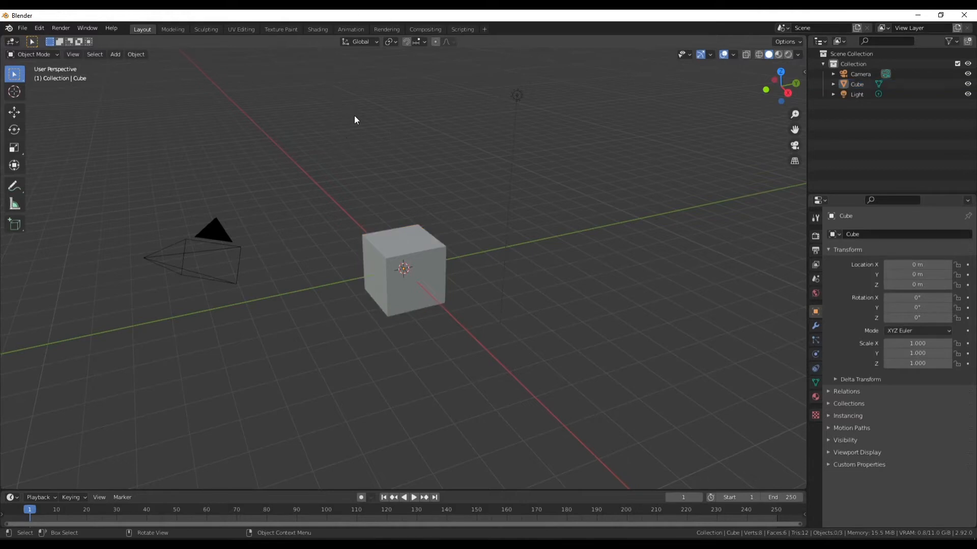
key("space")
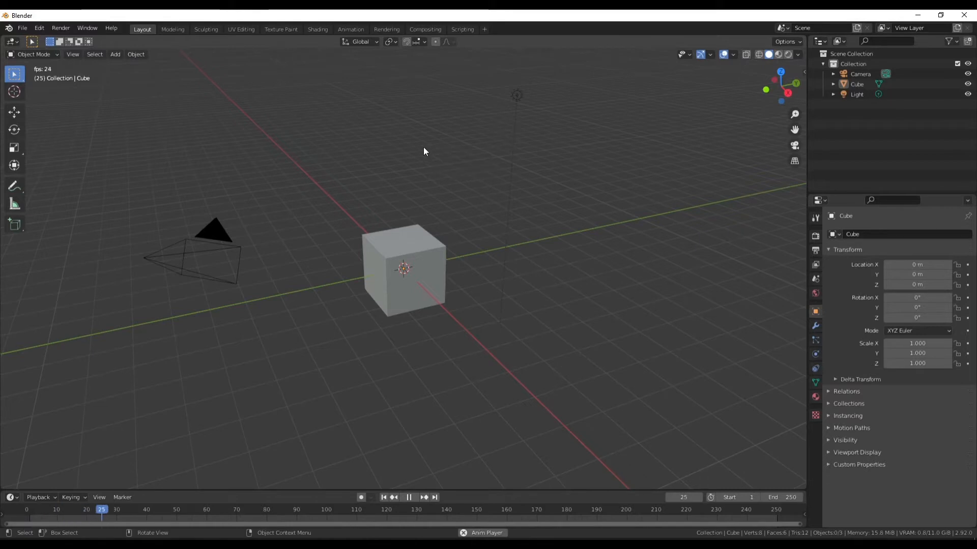
key("space")
left_click(384, 498)
Hide the light and the camera in the viewport so that only the cube stays visible.
middle_click_drag(496, 280, 390, 292)
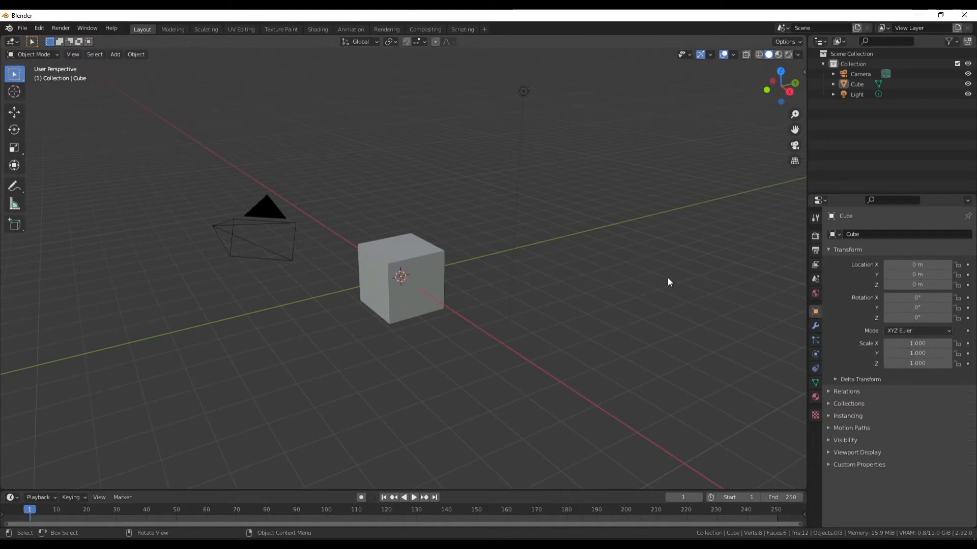
middle_click_drag(431, 294, 421, 255)
left_click(459, 100)
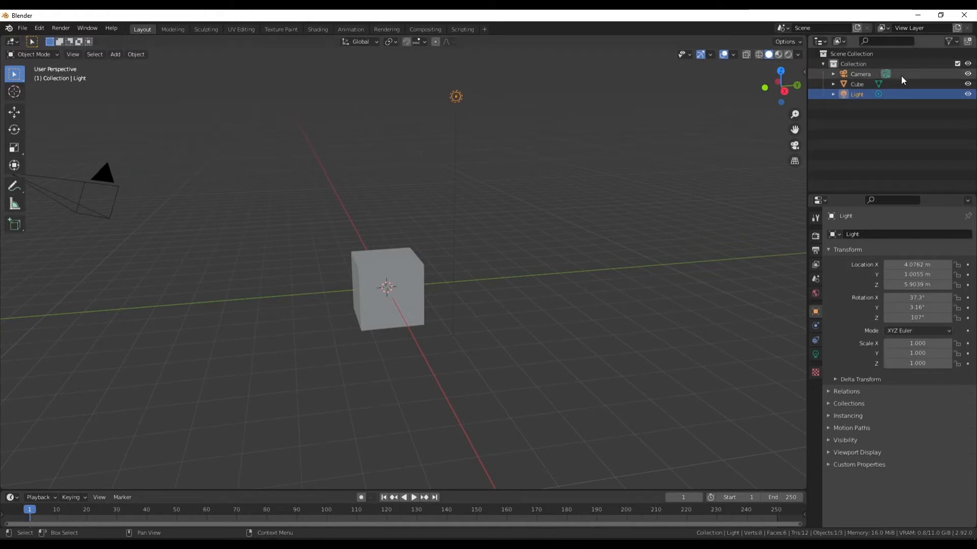
key("h")
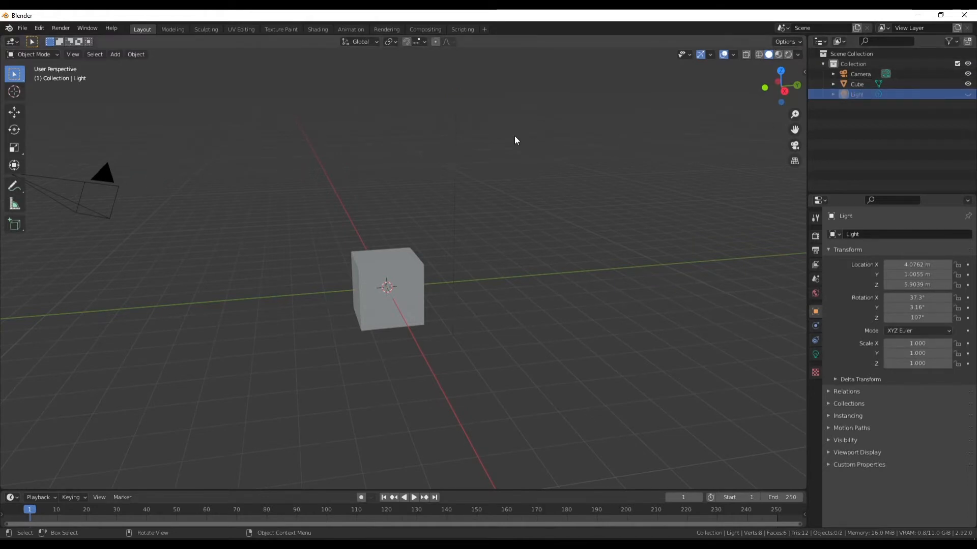
middle_click_drag(451, 157, 504, 154)
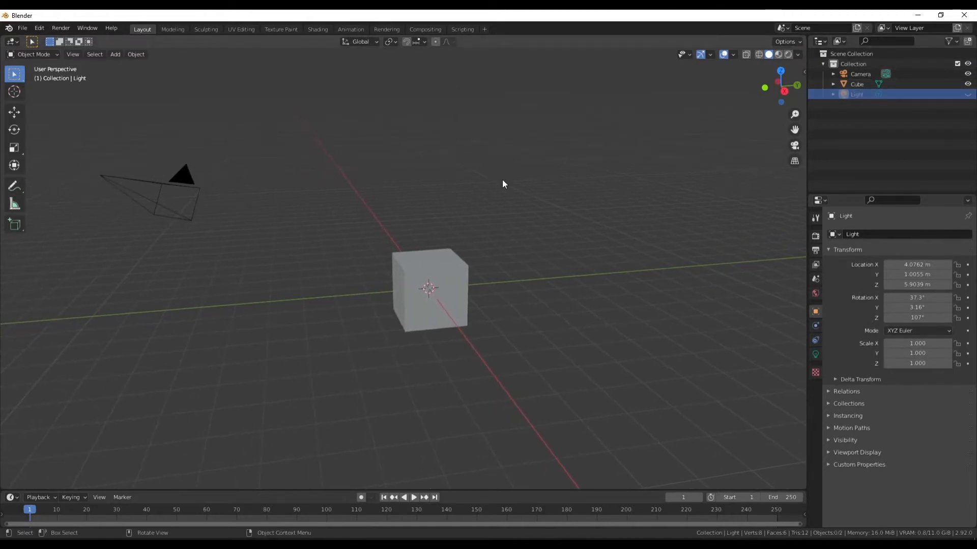
left_click(968, 74)
middle_click_drag(454, 179, 472, 232)
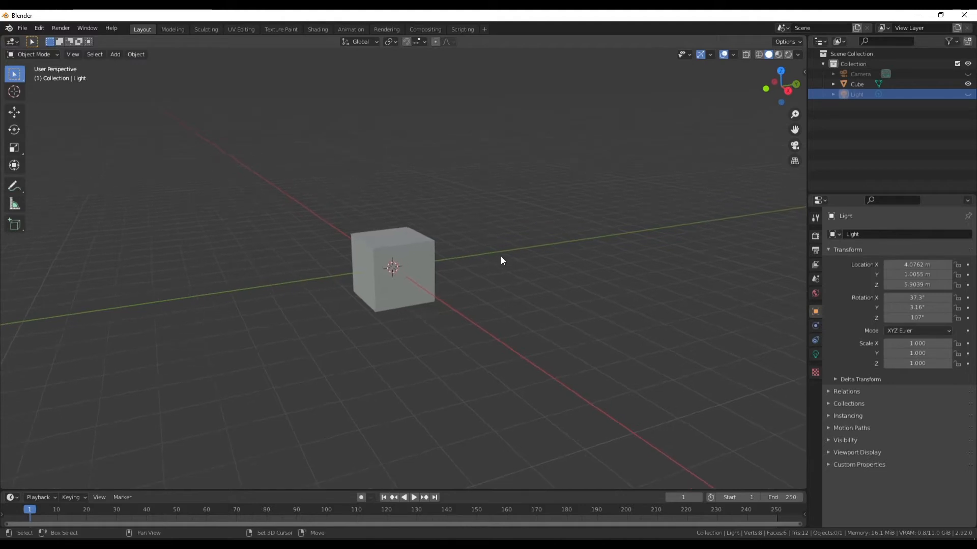
scroll(429, 251, "up", 3)
middle_click_drag(471, 239, 476, 244, "shift")
middle_click_drag(476, 244, 494, 249)
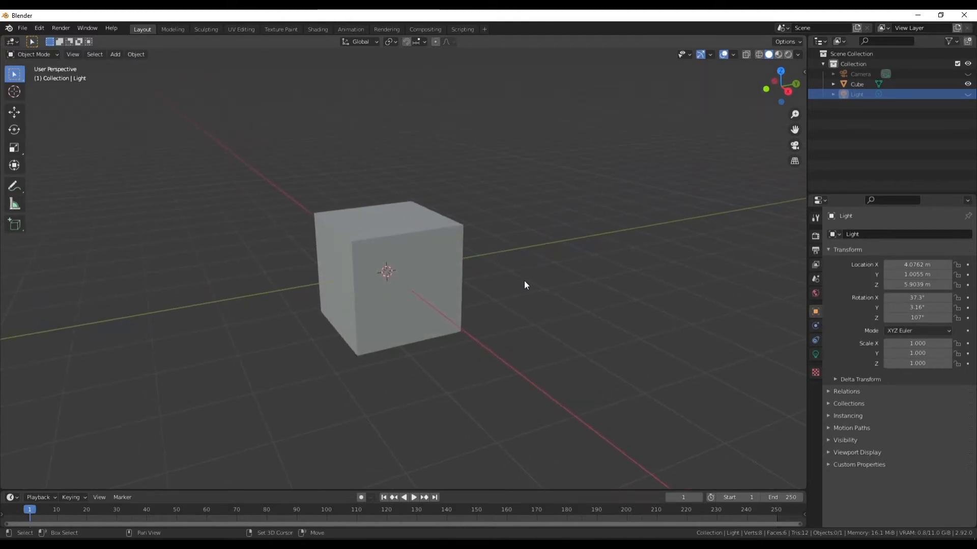
middle_click_drag(524, 280, 599, 267)
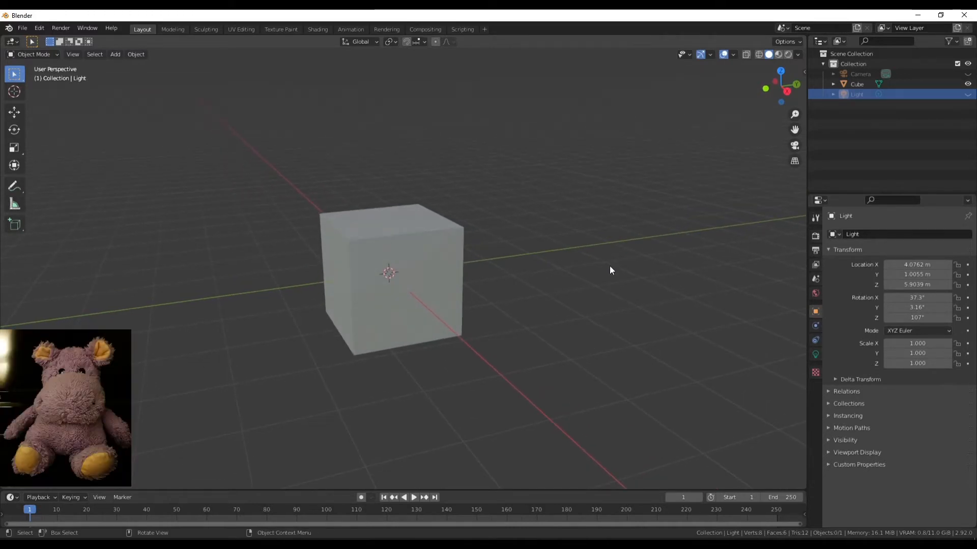
middle_click_drag(548, 295, 553, 298)
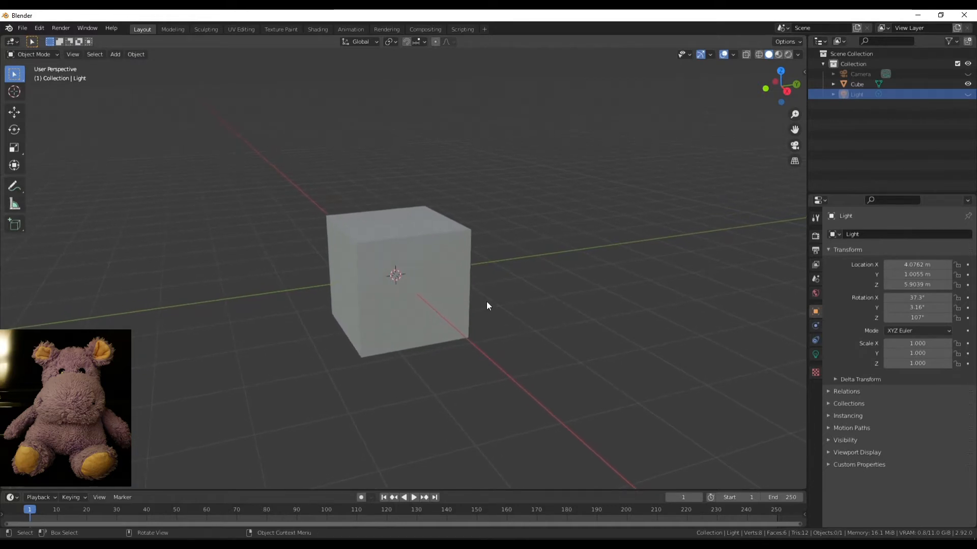
middle_click_drag(548, 319, 504, 325)
Shade the cube smooth and enable Auto Smooth in its normals settings.
left_click(357, 237)
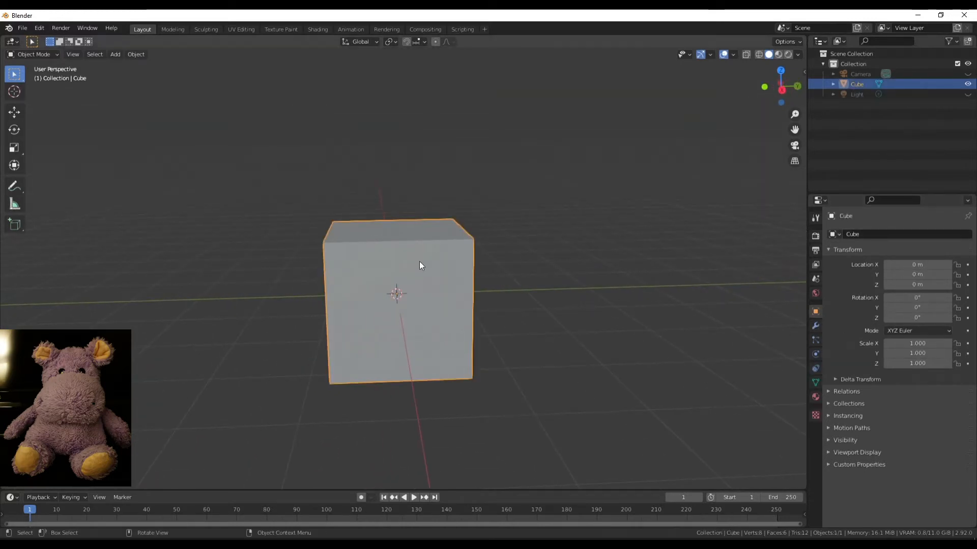
right_click(374, 262)
left_click(371, 259)
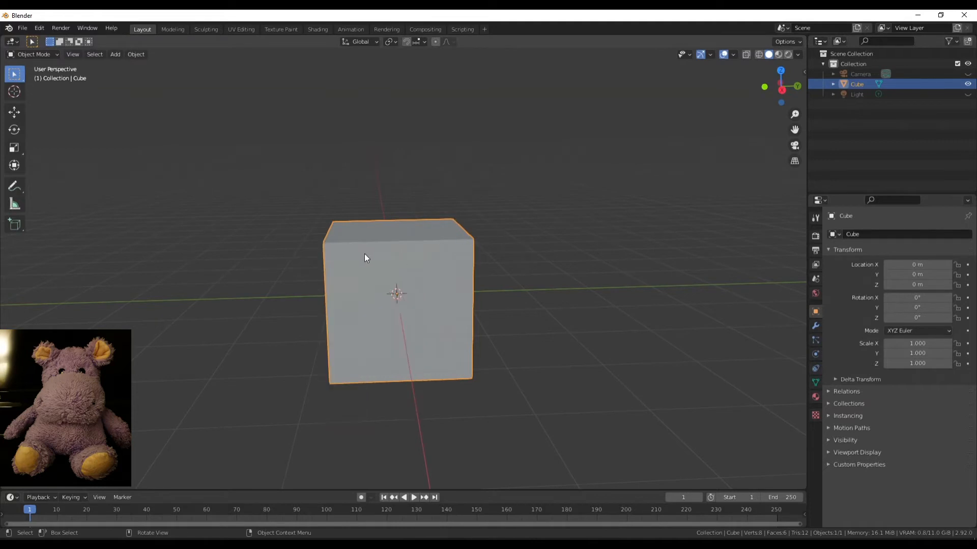
middle_click_drag(441, 288, 463, 287)
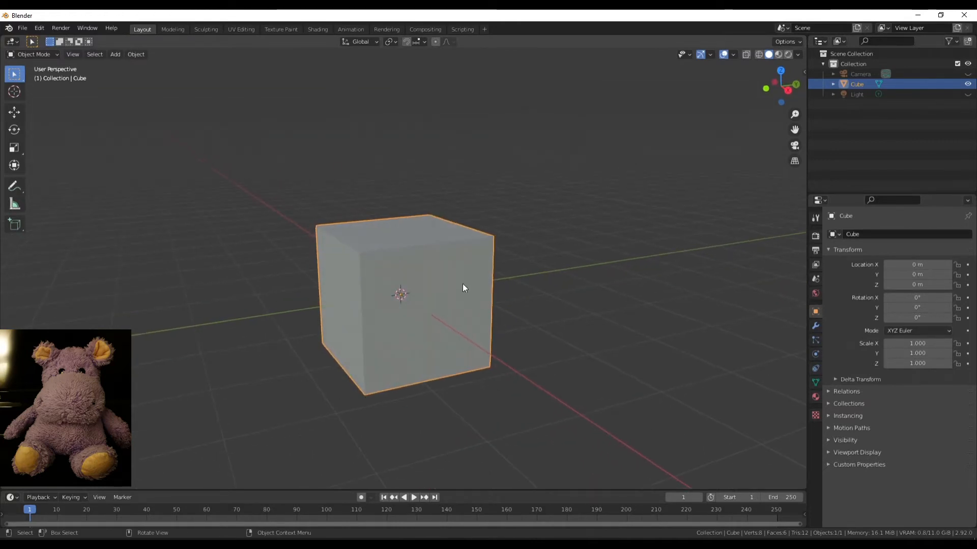
right_click(462, 288)
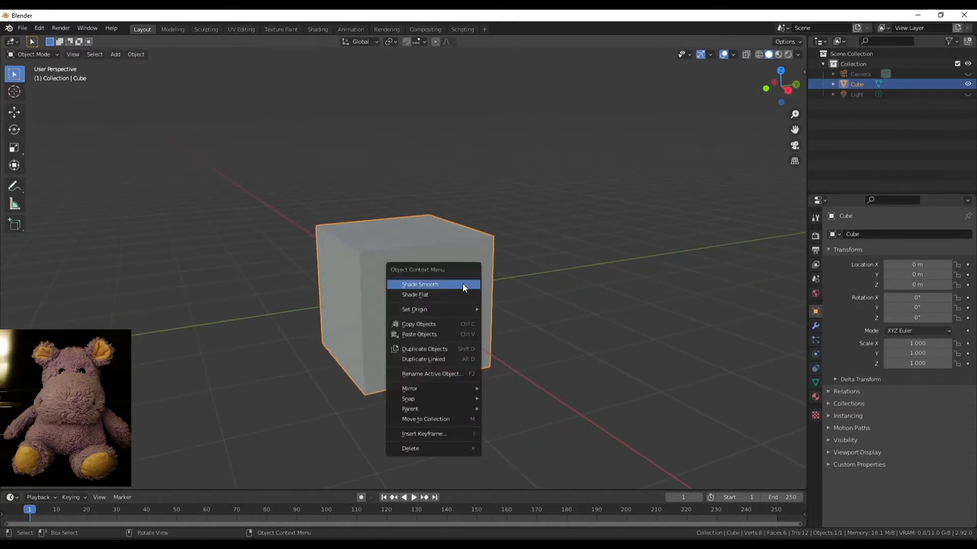
left_click(462, 284)
left_click(816, 383)
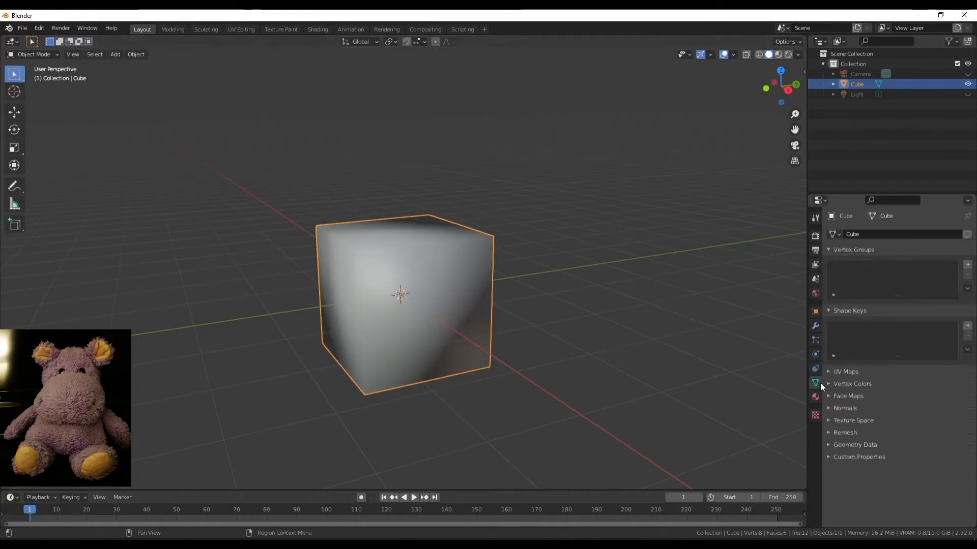
left_click(828, 408)
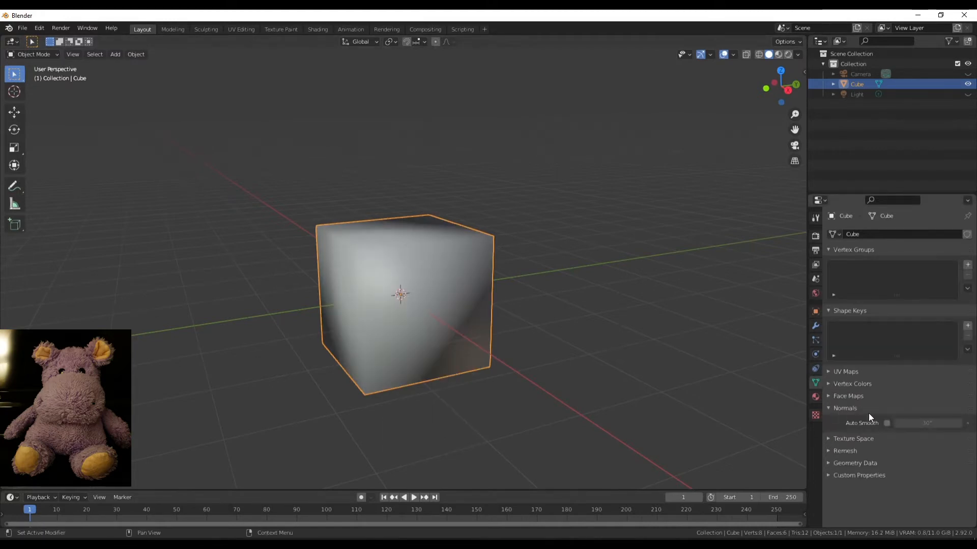
left_click(886, 423)
Add a Subdivision Surface modifier to the cube and set its viewport levels to 2.
left_click(814, 325)
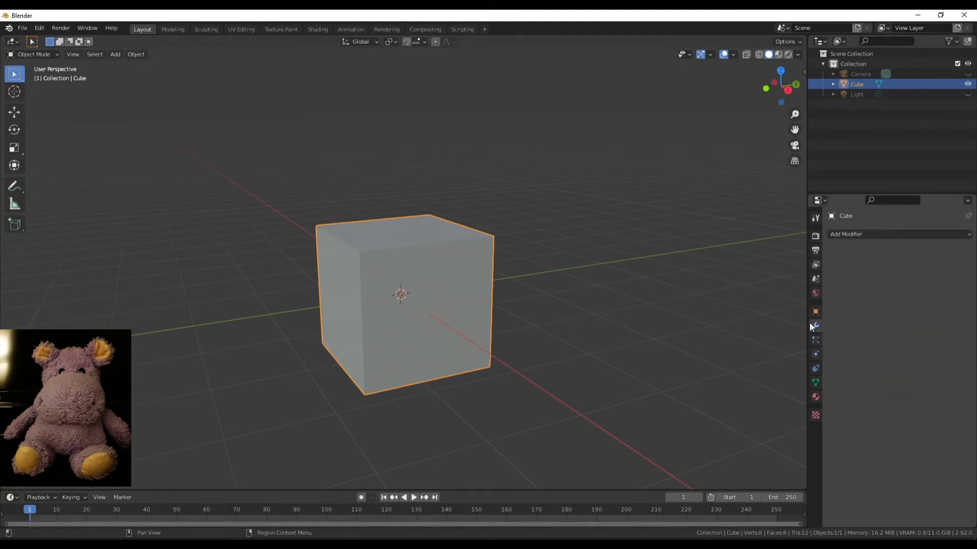
left_click(893, 235)
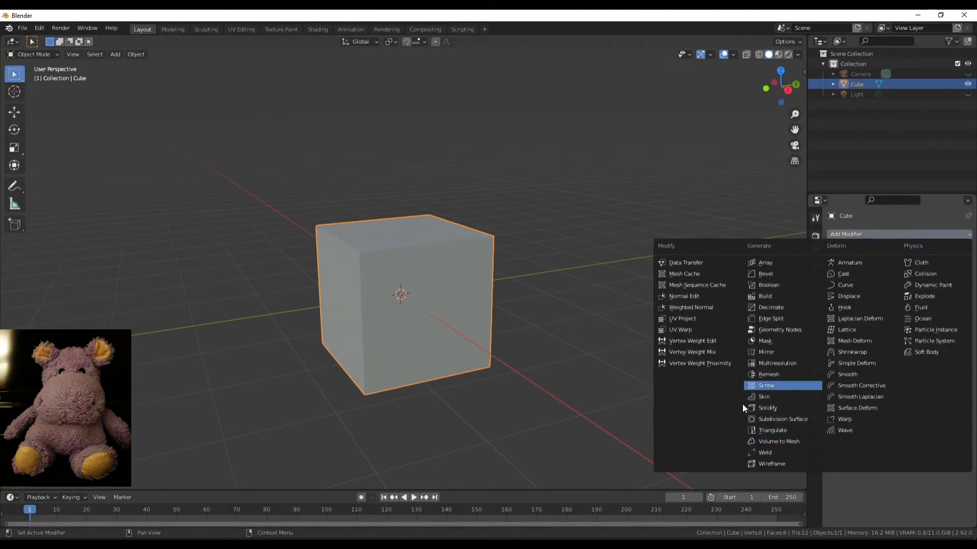
left_click(771, 418)
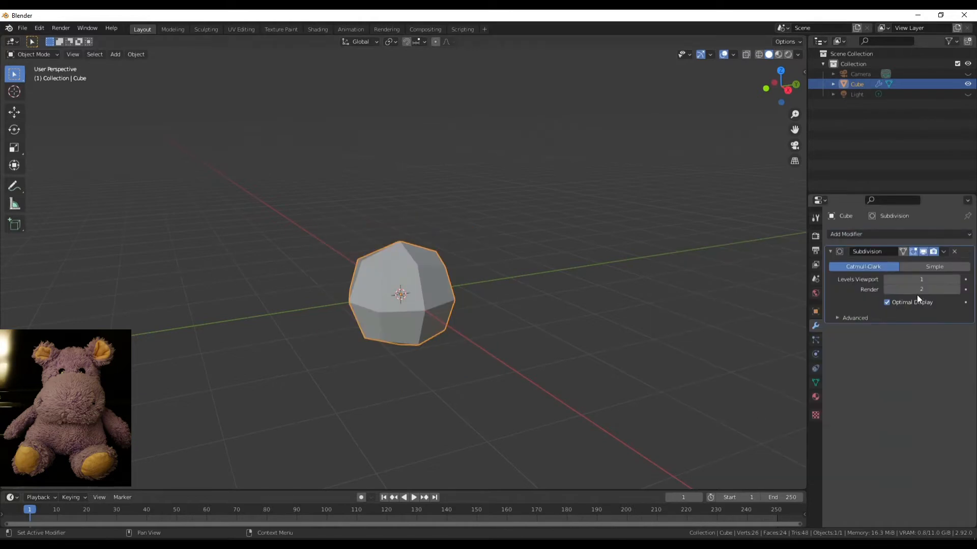
left_click(956, 280)
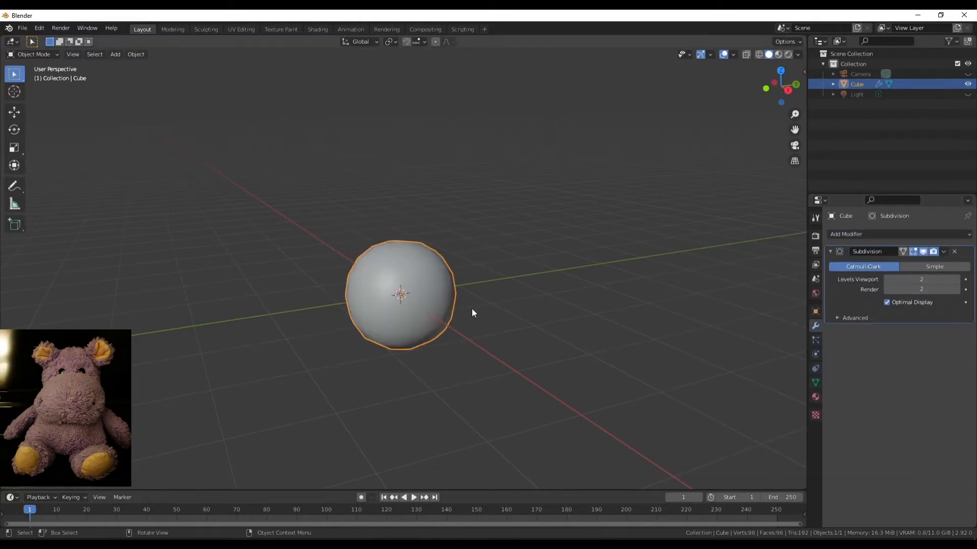
Enter Edit Mode on the cube and add one horizontal loop cut around its middle.
middle_click_drag(590, 291, 457, 264)
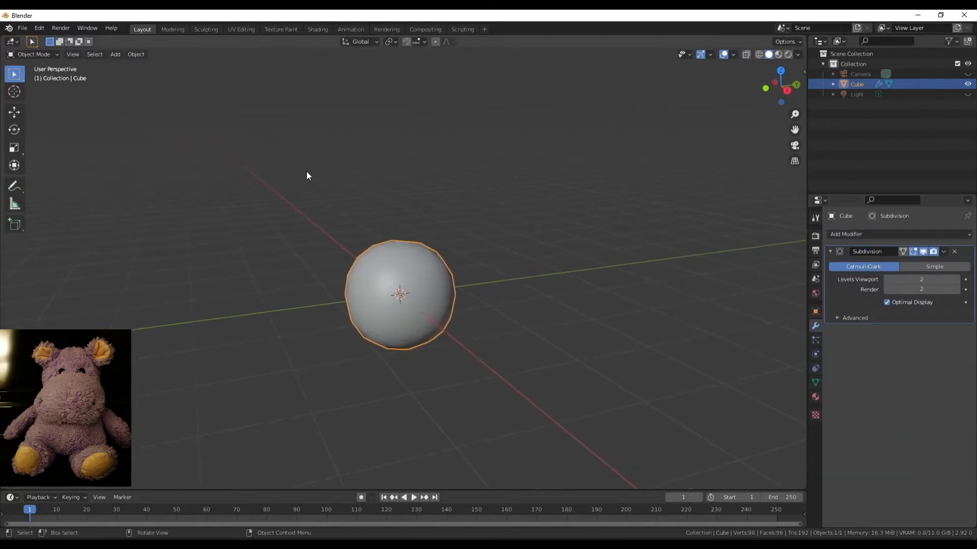
left_click(20, 54)
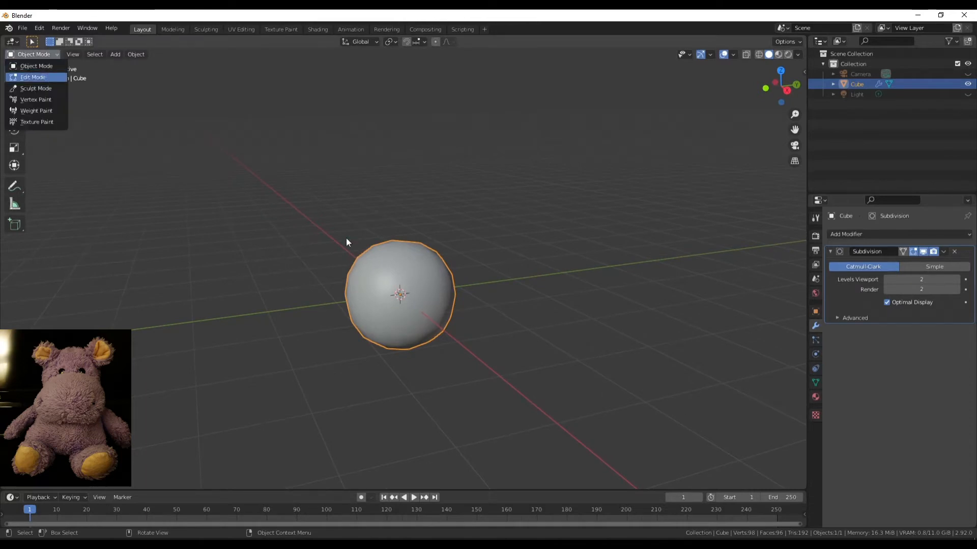
key("Tab")
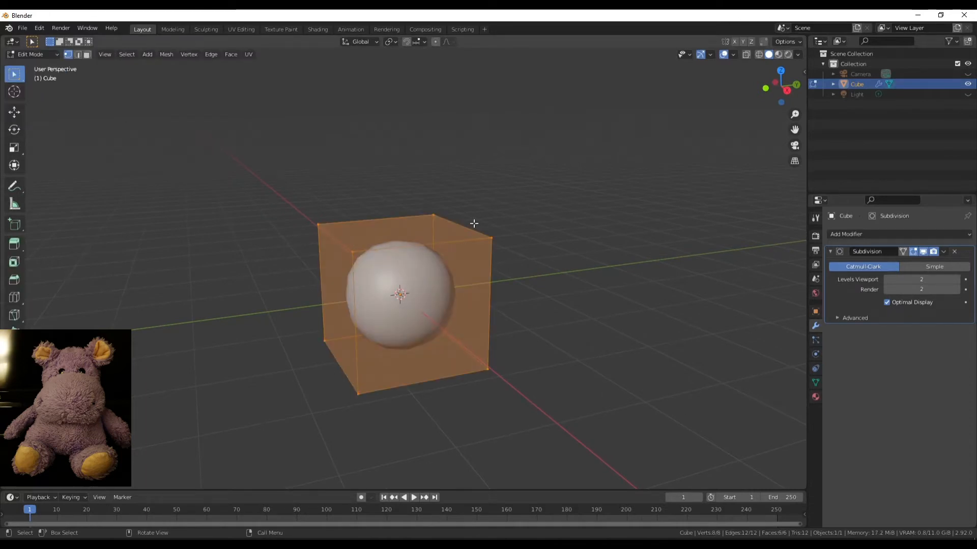
middle_click_drag(449, 238, 499, 288, "shift")
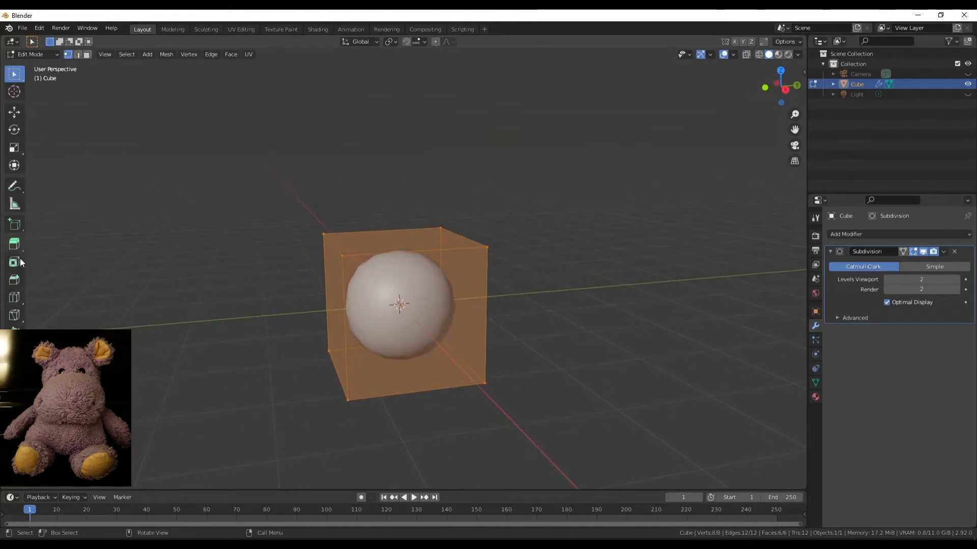
left_click(14, 296)
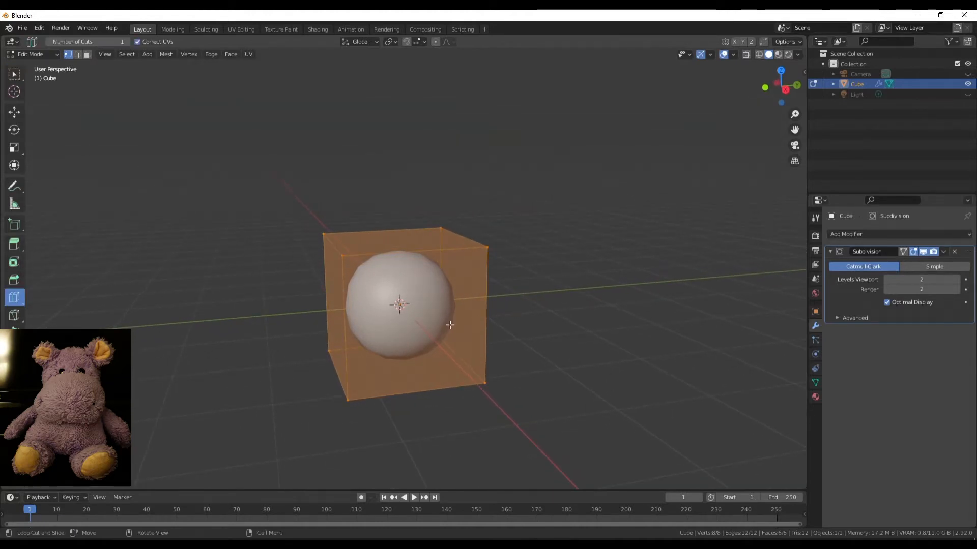
left_click(487, 299)
left_click(511, 313)
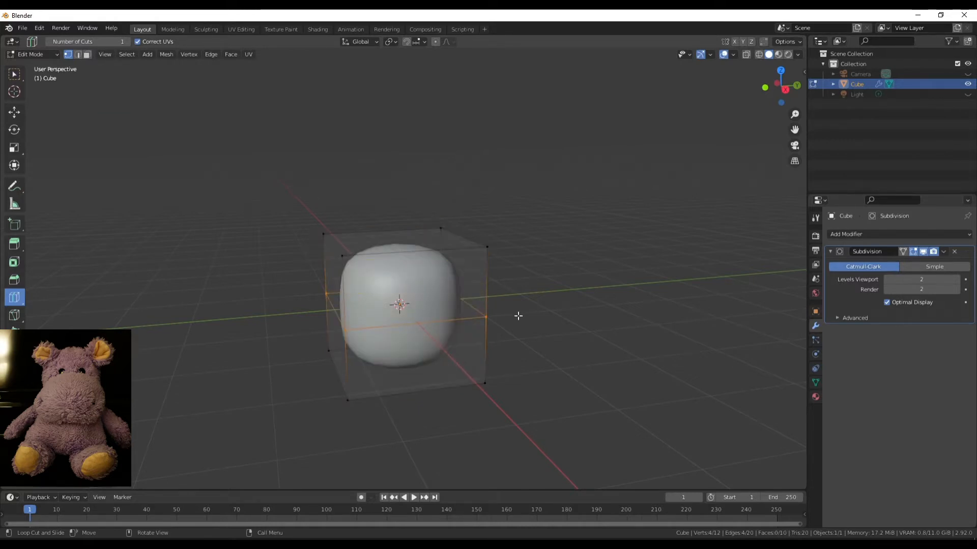
Scale the middle edge loop outward by a factor of about 1.15.
middle_click_drag(527, 311, 529, 310)
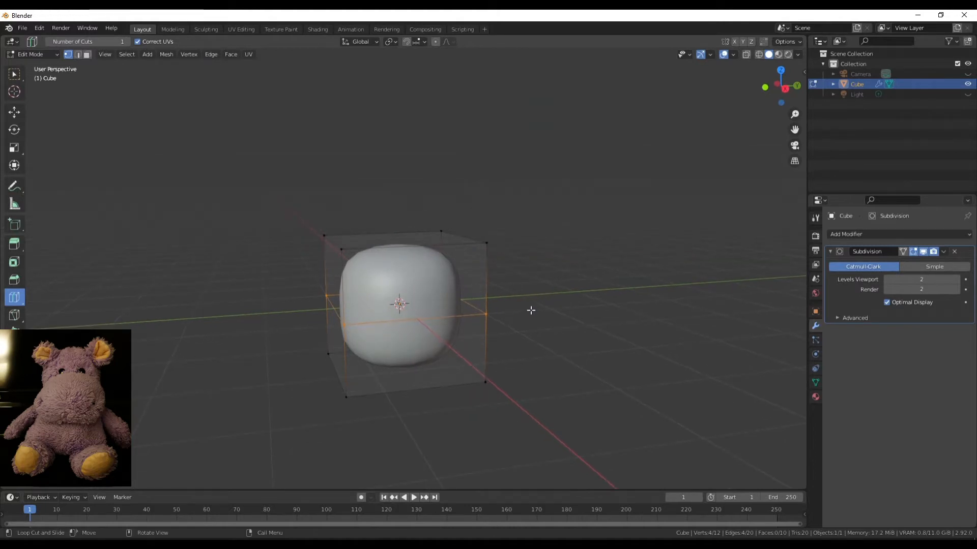
key("s")
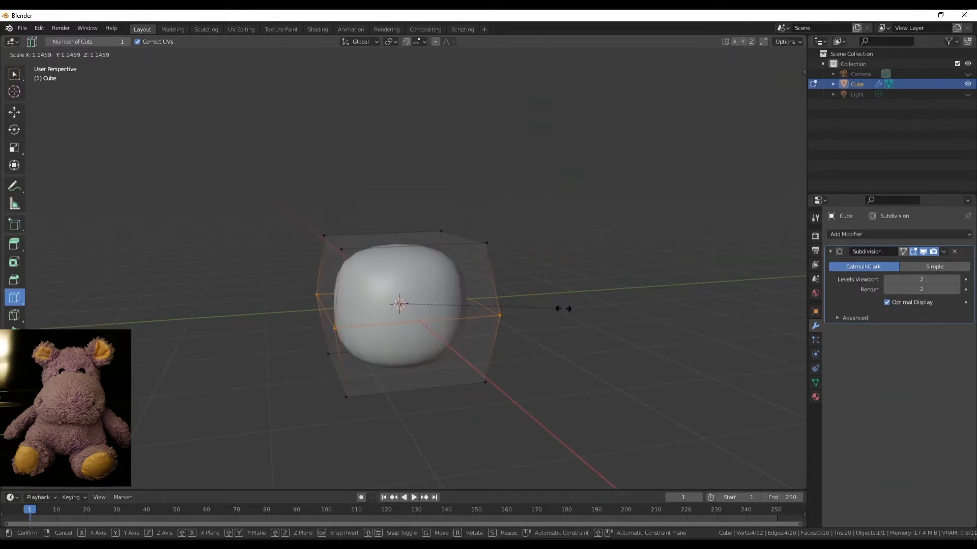
left_click(564, 307)
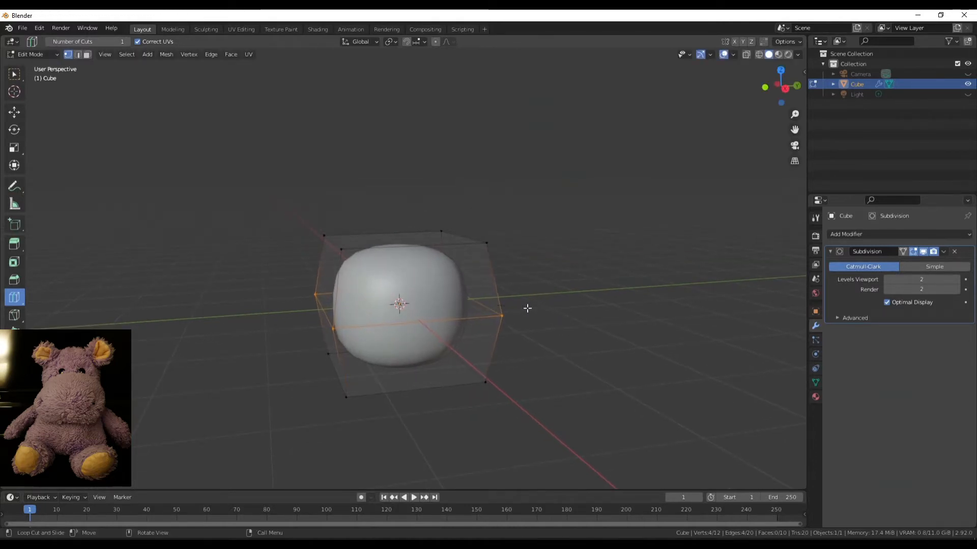
Move the cube's bottom face down about 0.45 m along Z and scale it up to widen the base.
left_click(23, 76)
left_click(87, 55)
middle_click_drag(315, 226, 428, 320)
left_click(427, 319)
middle_click_drag(543, 325, 504, 265)
key("g")
key("z")
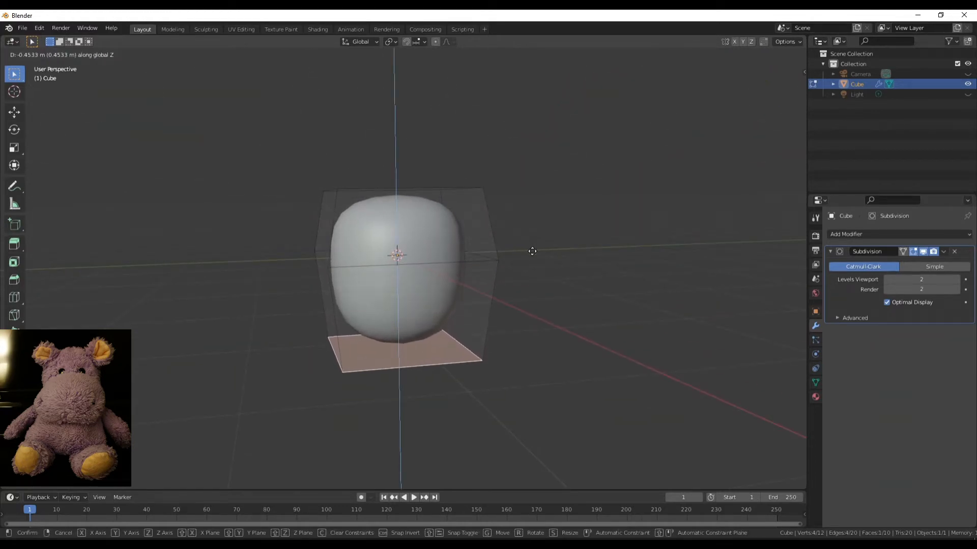
left_click(533, 250)
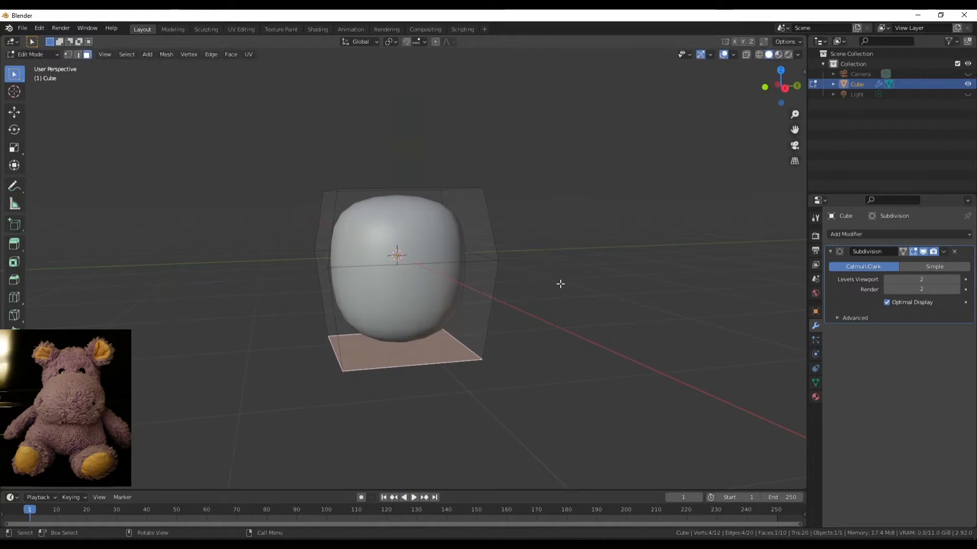
key("s")
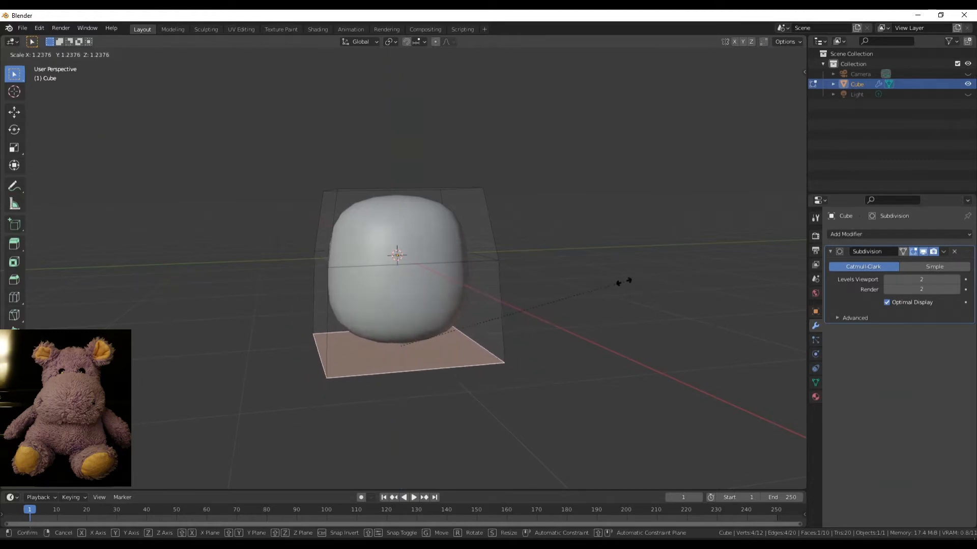
left_click(716, 278)
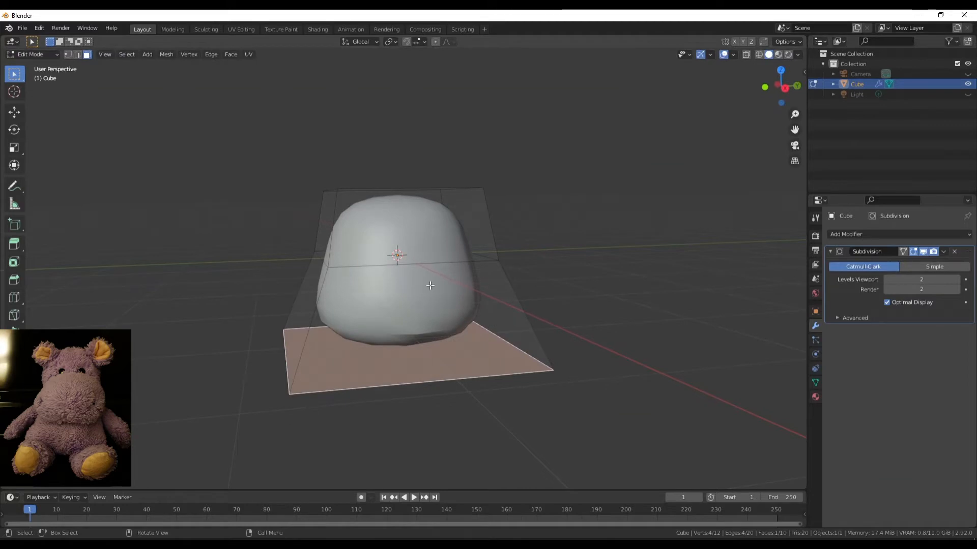
Add one horizontal loop cut around the lower half of the body, between the middle loop and the base.
left_click(15, 297)
left_click(518, 326)
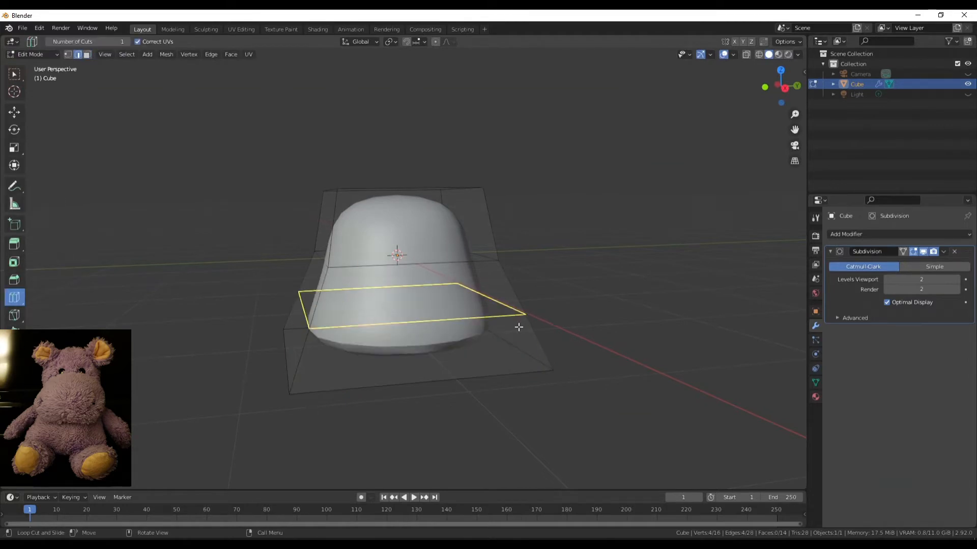
mouse_move(579, 272)
middle_mouse_down()
mouse_move(585, 252)
mouse_move(586, 279)
middle_mouse_up()
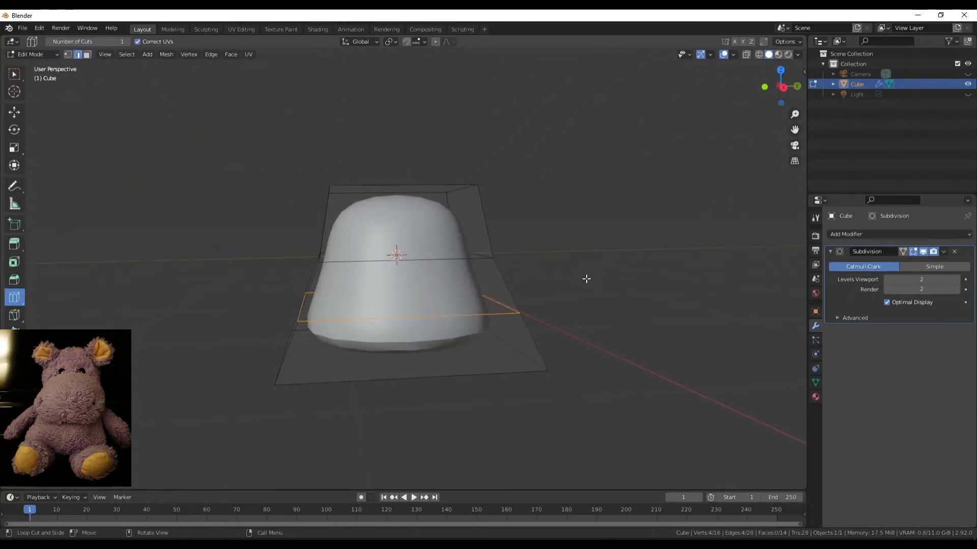
Undo the loop cut added around the lower half of the body.
key("ctrl+z")
middle_click_drag(519, 279, 550, 277)
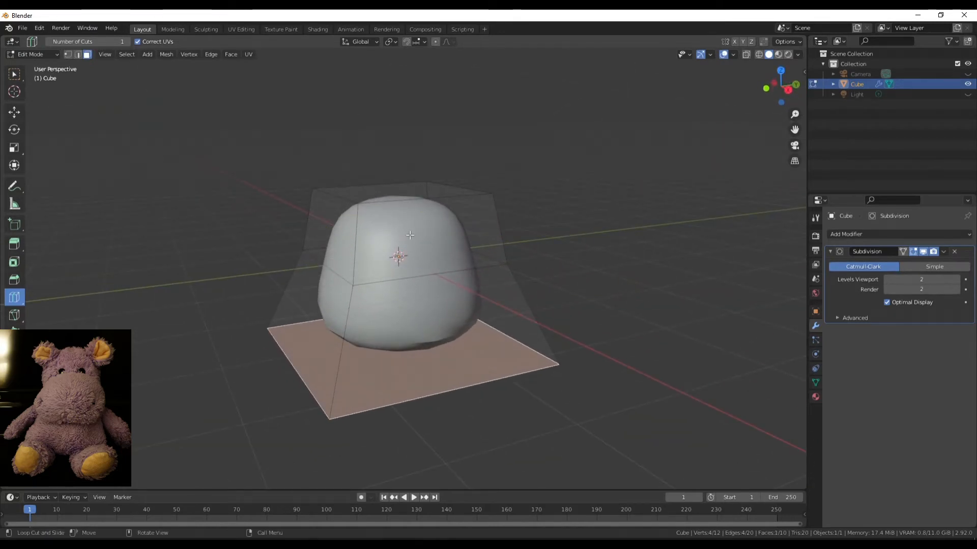
middle_click_drag(617, 295, 648, 310)
Select the whole body mesh and scale it down along the X axis to make it narrower.
key("a")
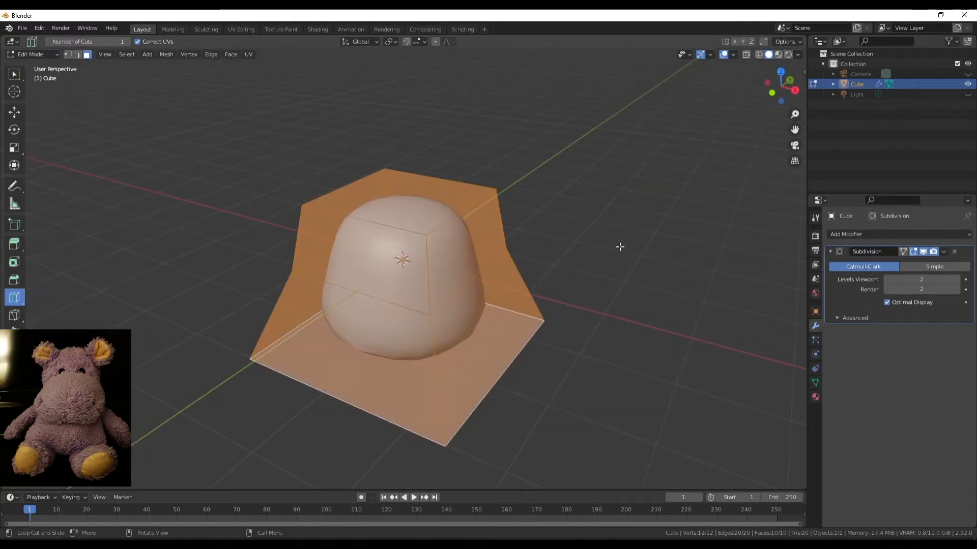
key("s")
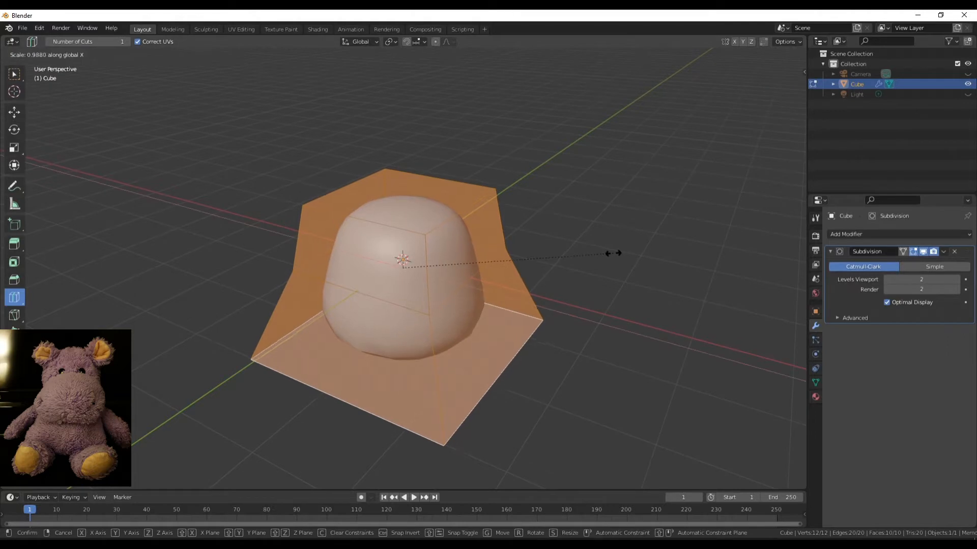
left_click(560, 248)
middle_click_drag(546, 278, 620, 233)
Select the body's bottom face and move it about 0.22 m along the X axis.
left_click(19, 73)
middle_click_drag(338, 317, 321, 285)
left_click(366, 318)
middle_click_drag(474, 276, 483, 316)
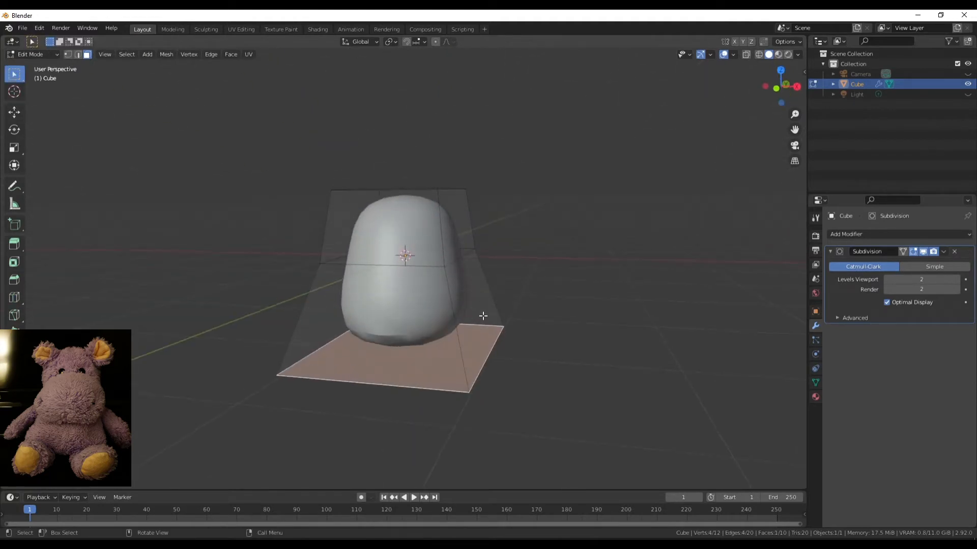
key("g")
key("y")
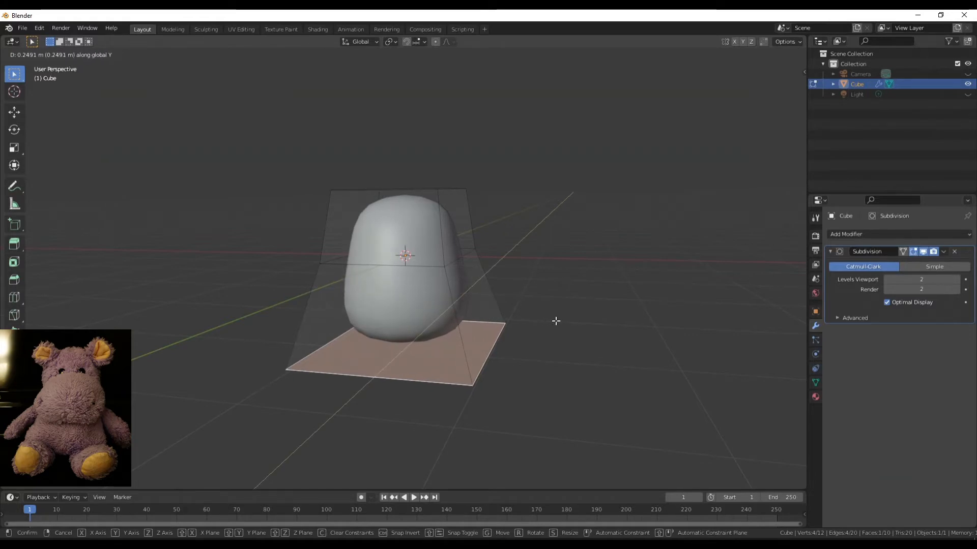
right_click(555, 321)
key("g")
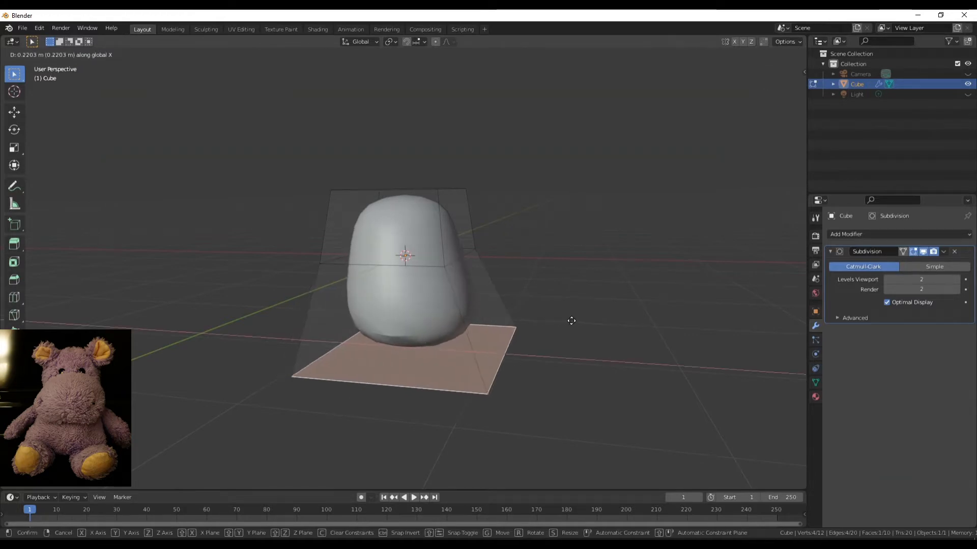
left_click(571, 321)
middle_click_drag(608, 273, 483, 278)
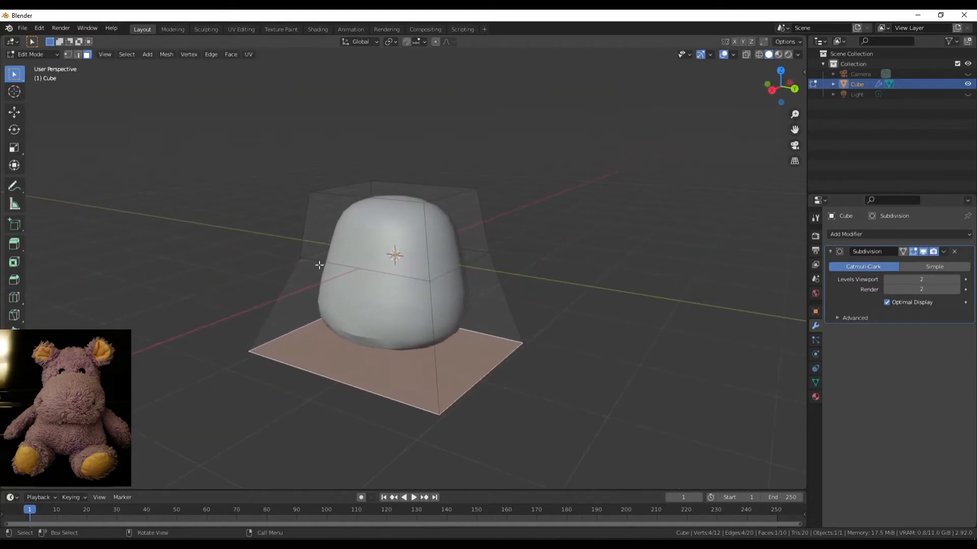
middle_click_drag(433, 182, 413, 216)
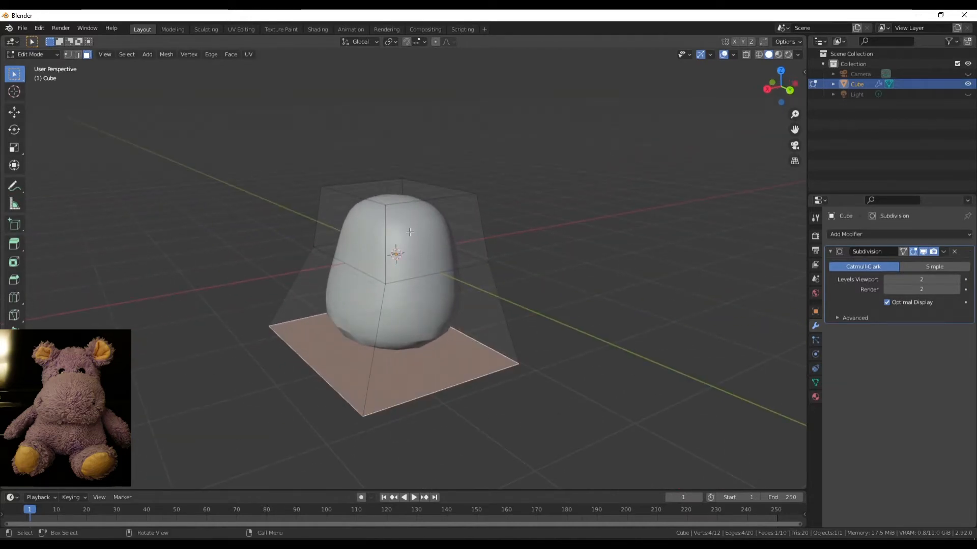
middle_click_drag(496, 304, 472, 342)
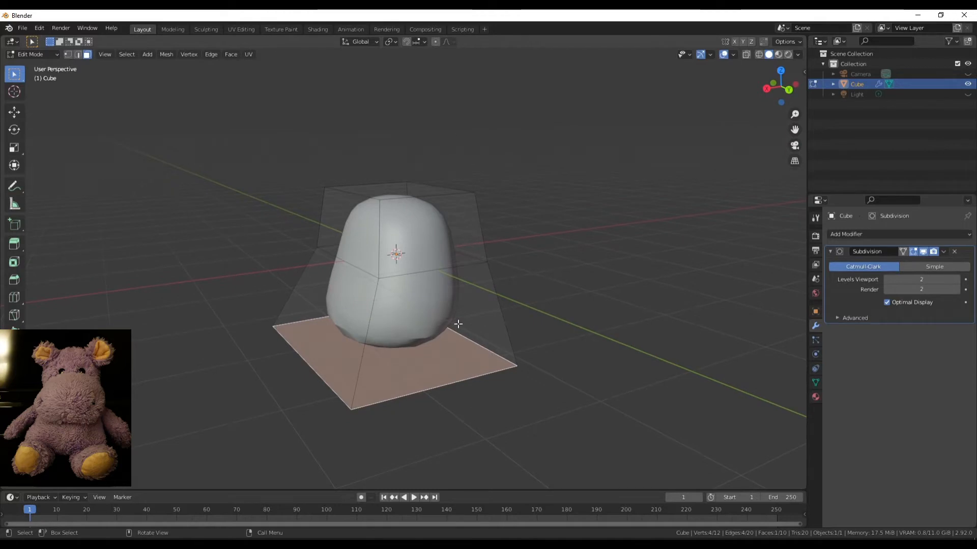
middle_click_drag(338, 349, 389, 356)
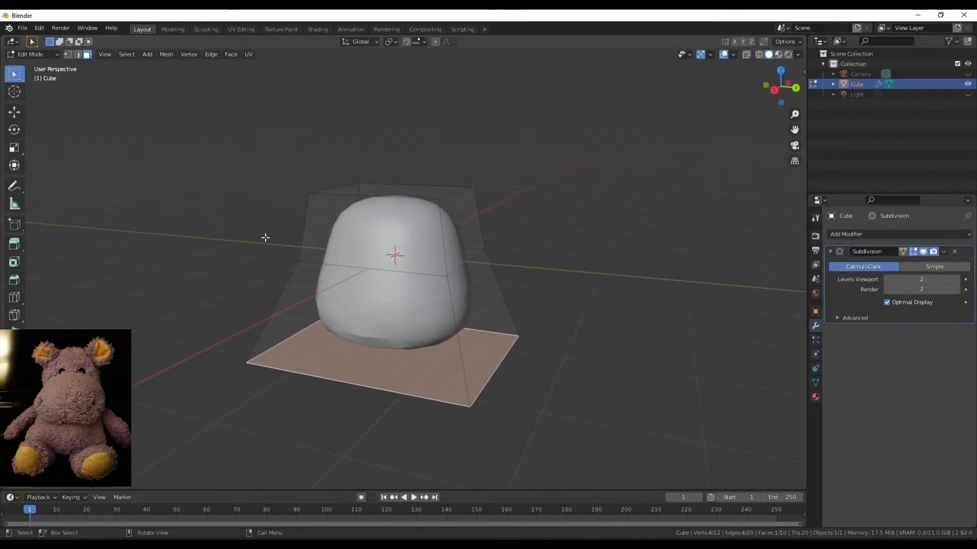
key("a")
right_click(377, 232)
left_click(377, 232)
middle_click_drag(467, 318, 318, 323)
key("ctrl+z")
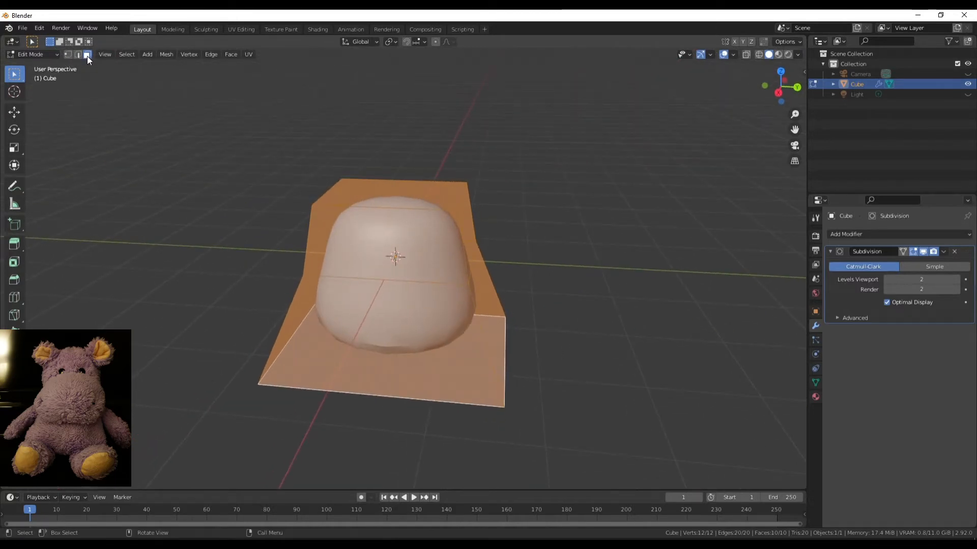
Set the body's Subdivision viewport level to 3 and return to Object Mode.
left_click(473, 176)
middle_click_drag(497, 205, 467, 325)
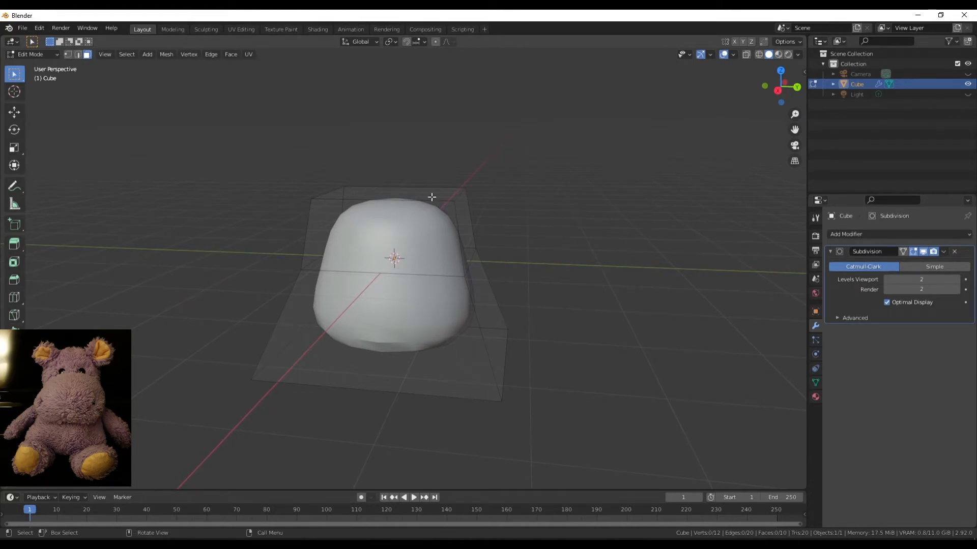
middle_click_drag(450, 311, 574, 244)
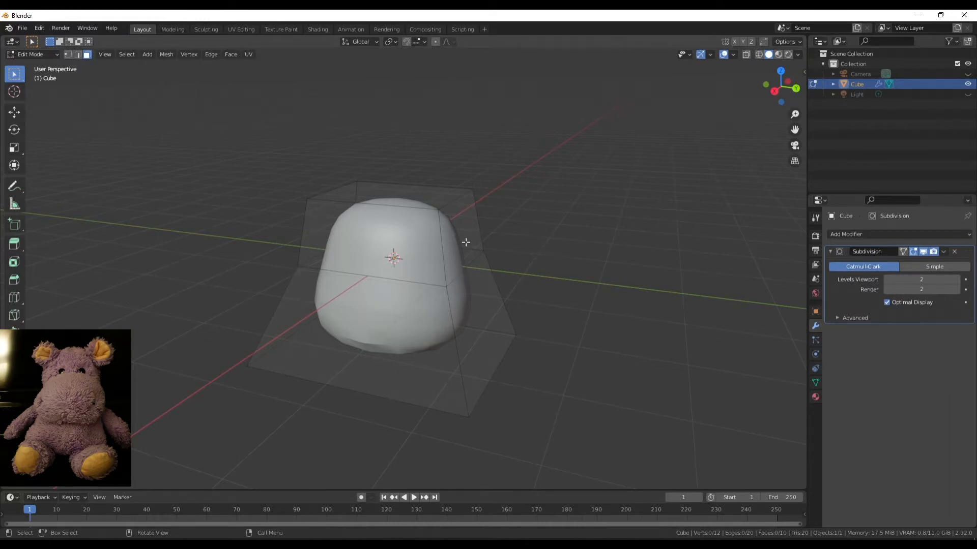
middle_click_drag(446, 187, 477, 180)
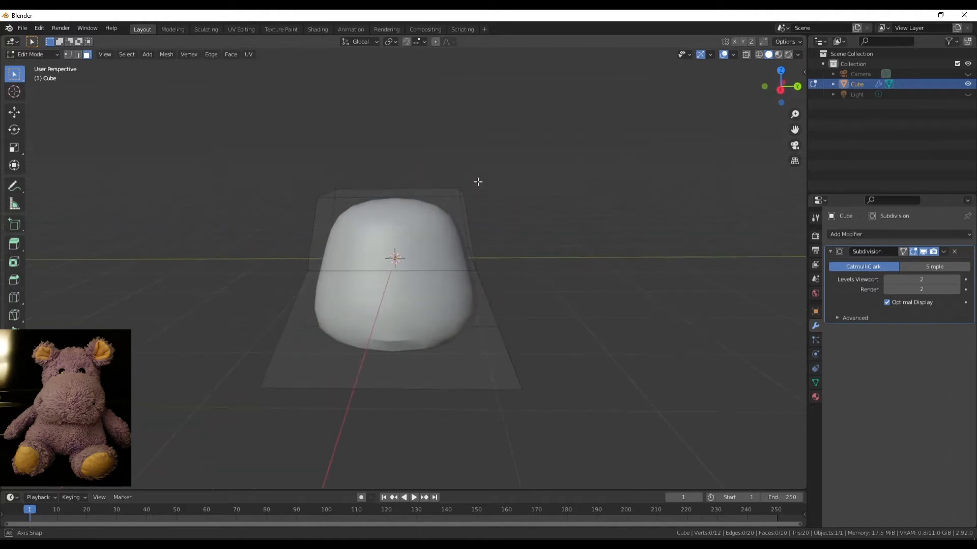
middle_click_drag(491, 257, 645, 338)
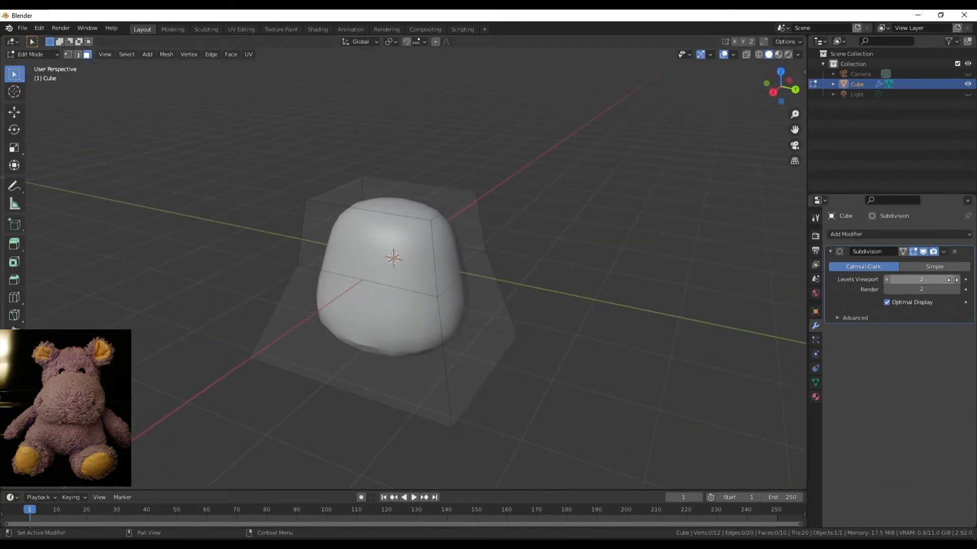
middle_click_drag(435, 349, 450, 318)
middle_click_drag(523, 310, 301, 268)
left_click(40, 55)
left_click(48, 63)
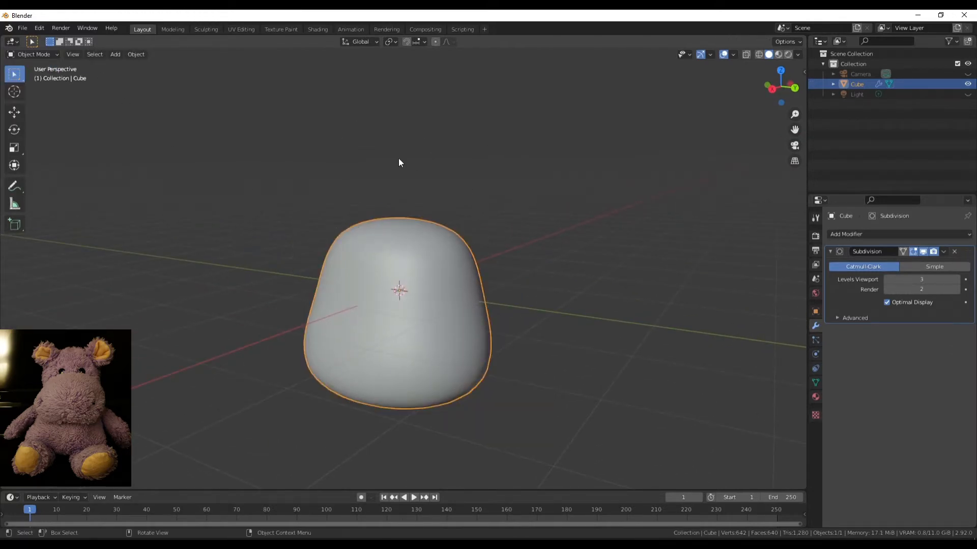
Add a cube for the head, raise it to the top of the body and scale it down uniformly.
middle_click_drag(536, 394, 442, 361)
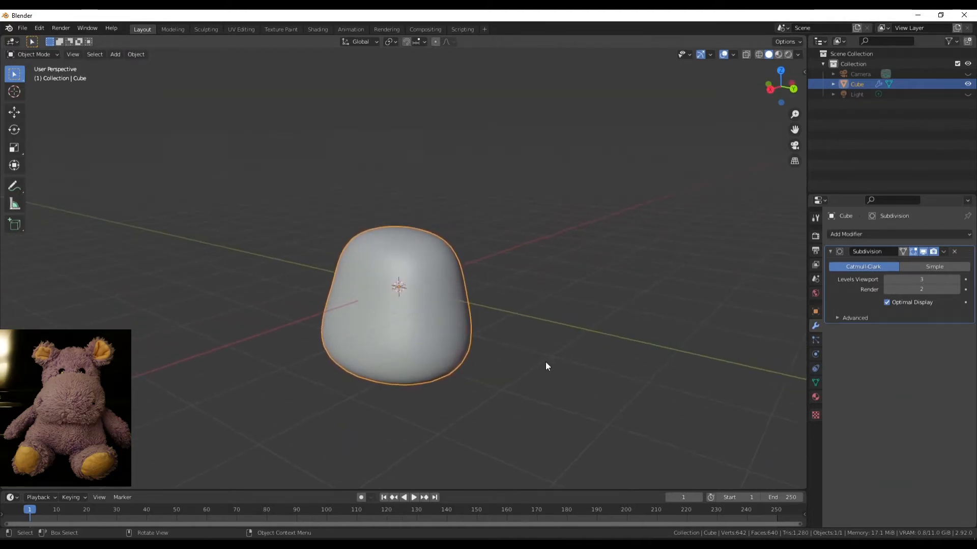
middle_click_drag(616, 315, 462, 327)
left_click(436, 176)
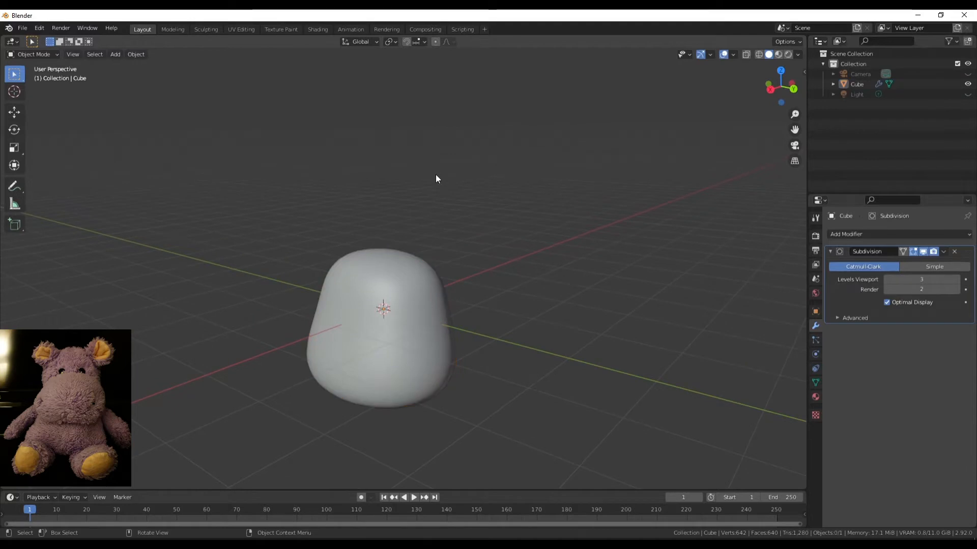
key("shift+a")
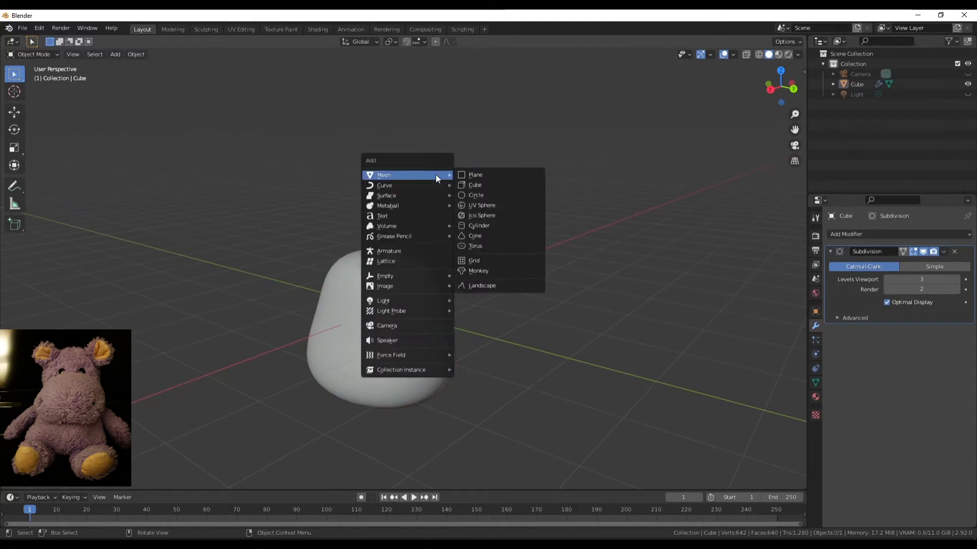
left_click(499, 188)
key("g")
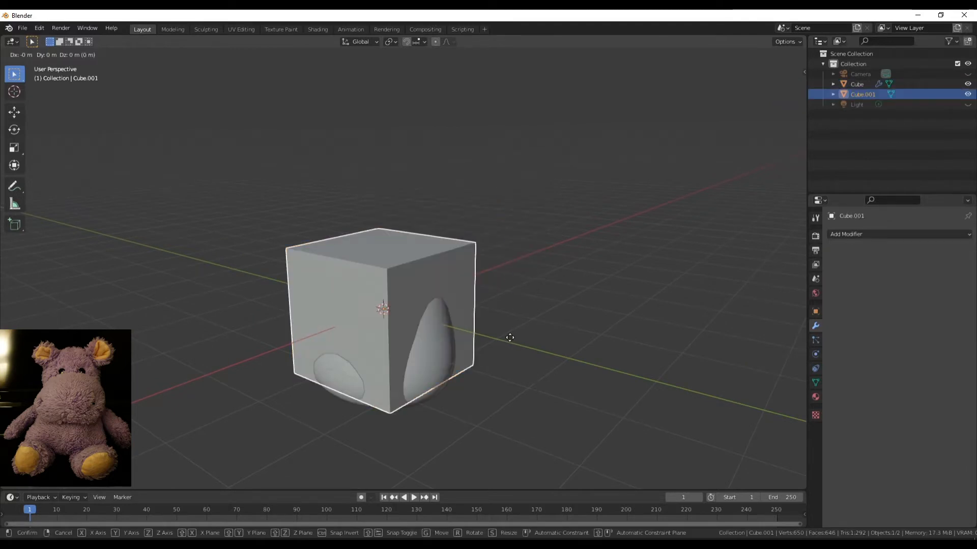
left_click(513, 256)
key("s")
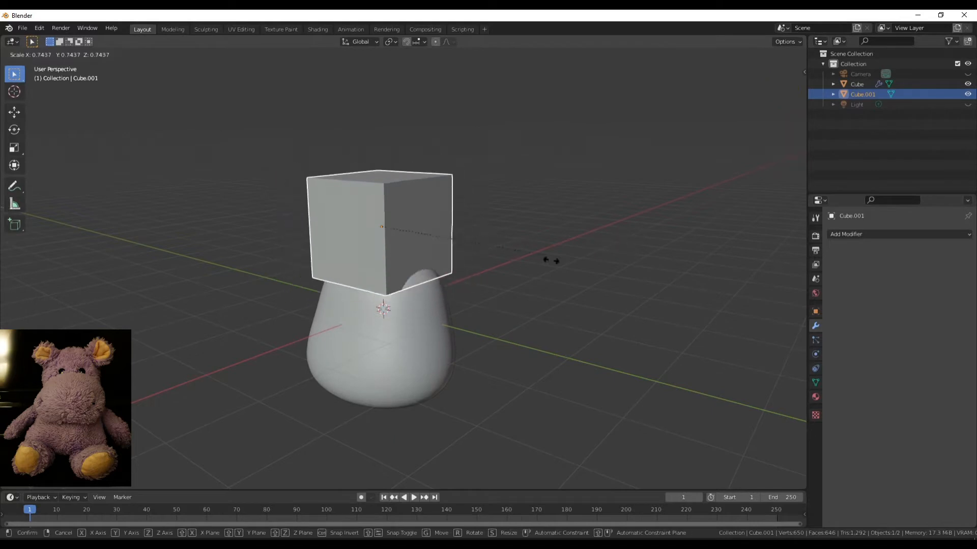
left_click(520, 257)
Examine the head cube's size and position against the body from several angles.
middle_click_drag(519, 257, 309, 386)
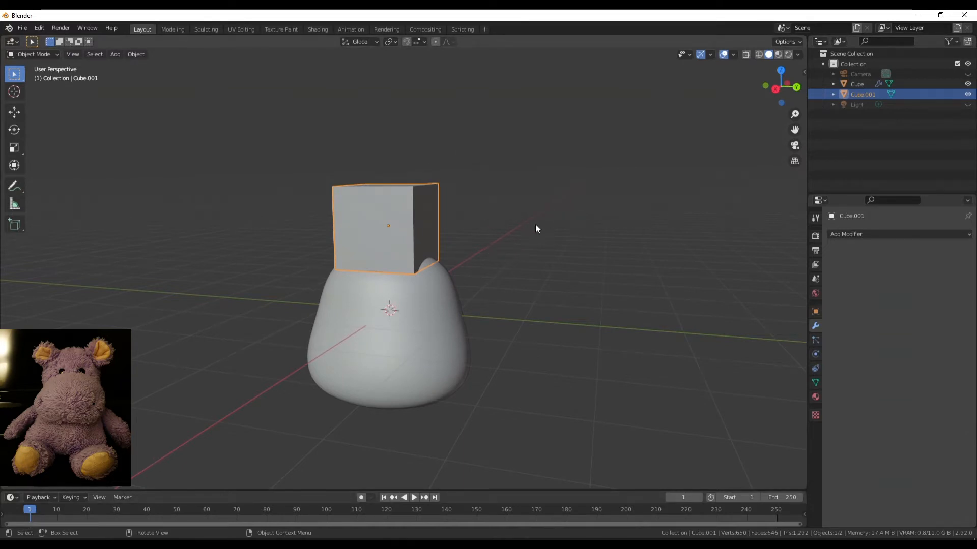
middle_click_drag(533, 233, 428, 257)
scroll(427, 257, "up", 2)
middle_click_drag(431, 306, 451, 250, "shift")
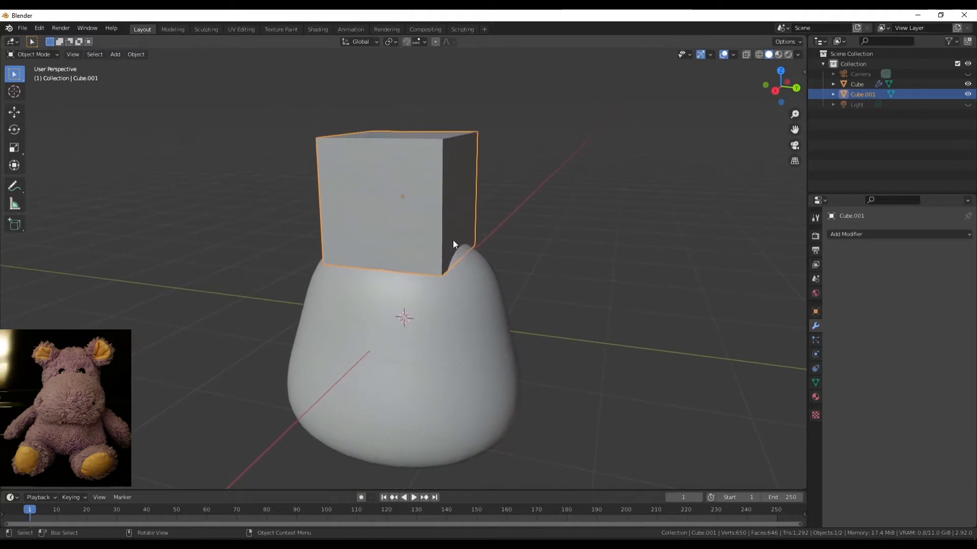
mouse_move(558, 248)
middle_mouse_down()
mouse_move(565, 257)
mouse_move(445, 253)
mouse_move(586, 257)
mouse_move(558, 264)
middle_mouse_up()
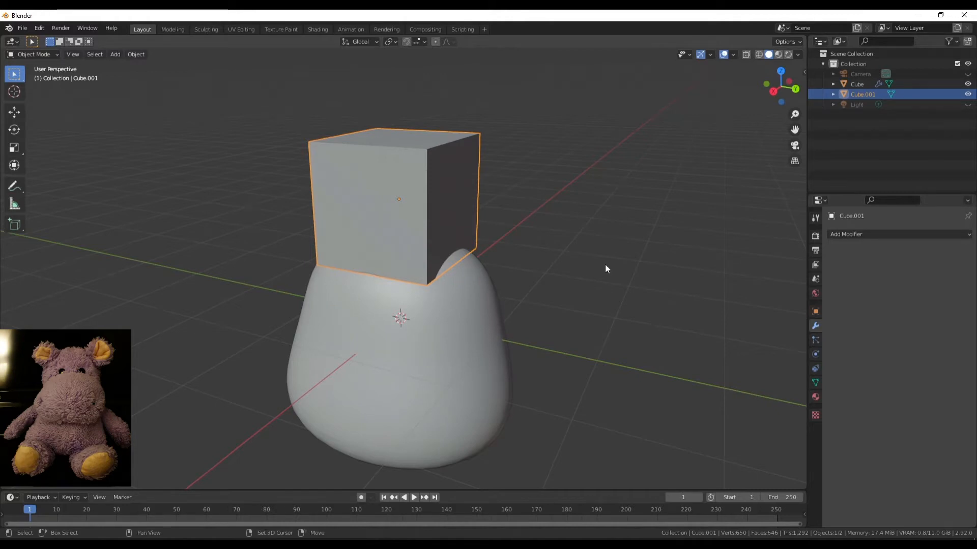
mouse_move(558, 277)
middle_mouse_down()
mouse_move(574, 273)
mouse_move(601, 207)
mouse_move(594, 226)
mouse_move(596, 207)
mouse_move(591, 213)
middle_mouse_up()
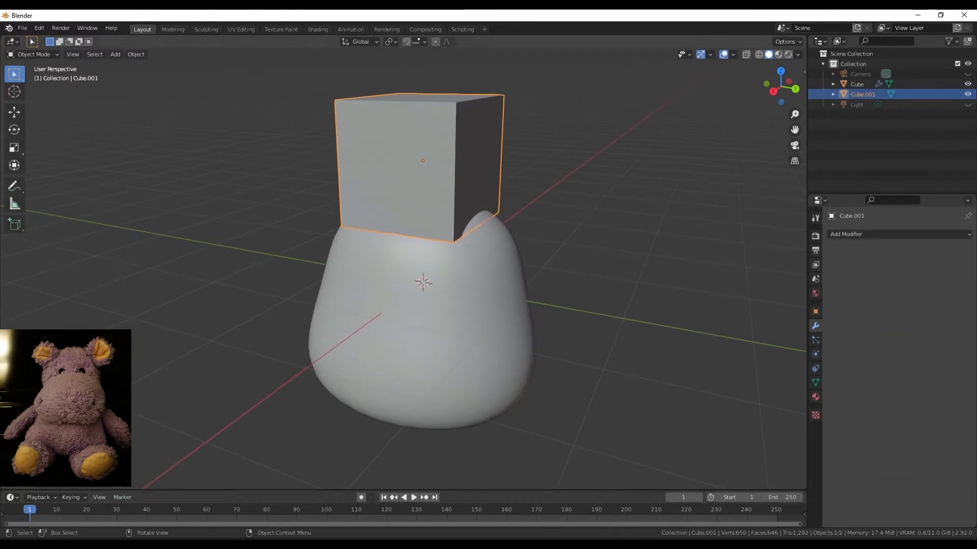
middle_click_drag(496, 199, 513, 259)
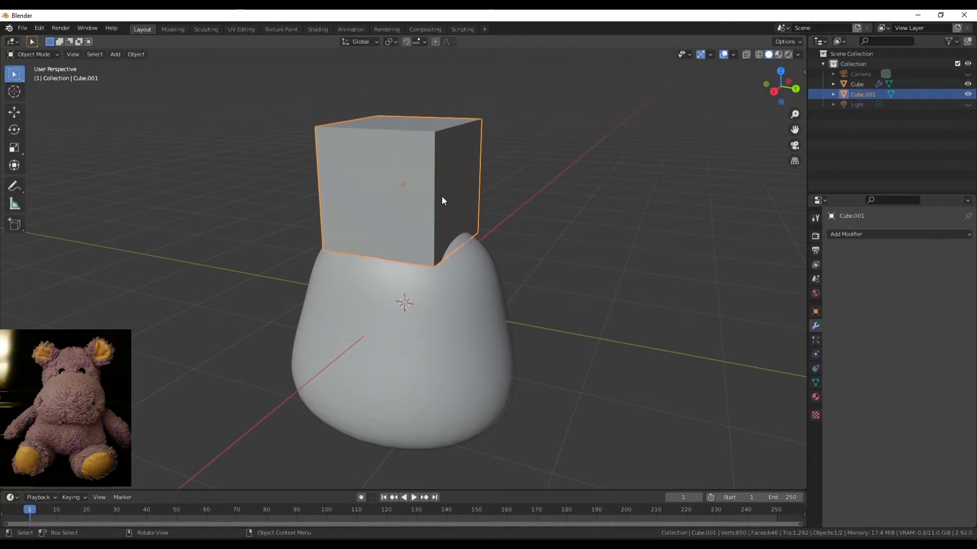
middle_click_drag(452, 348, 405, 339)
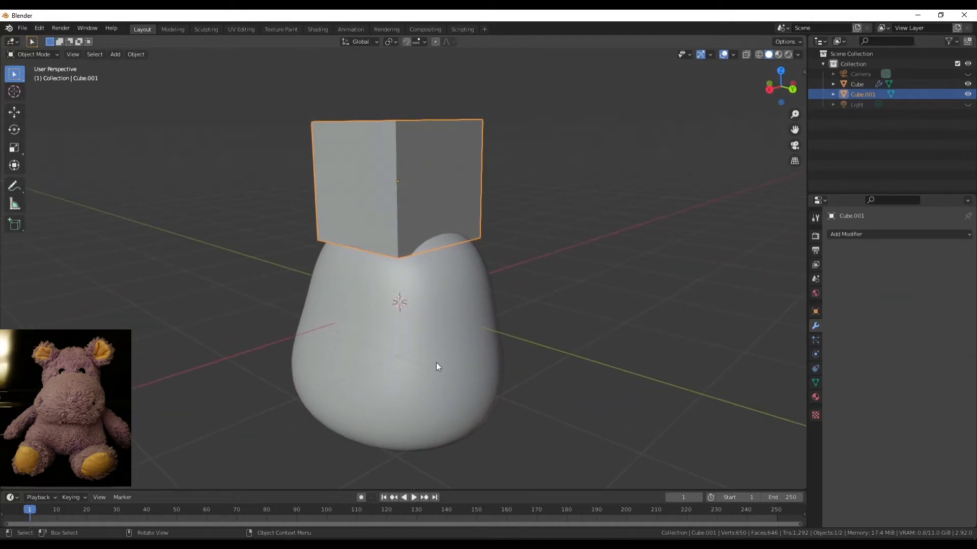
middle_click_drag(597, 219, 476, 176)
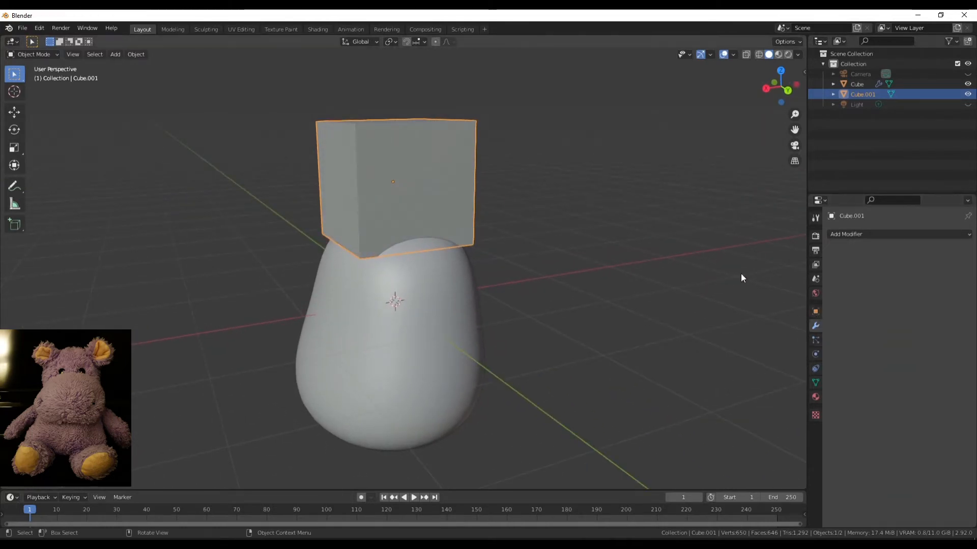
Add a Subdivision Surface modifier to the head cube and set its viewport level to 3.
left_click(898, 233)
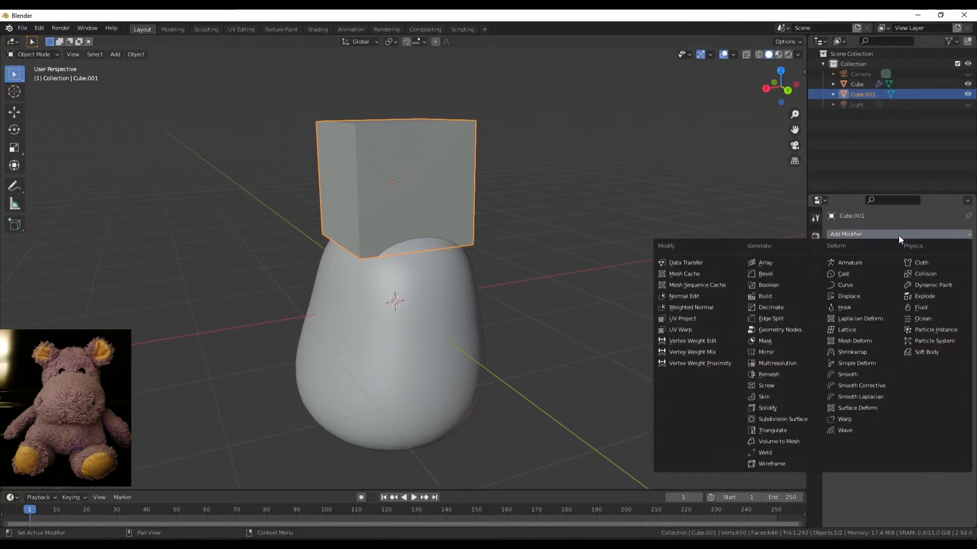
left_click(801, 418)
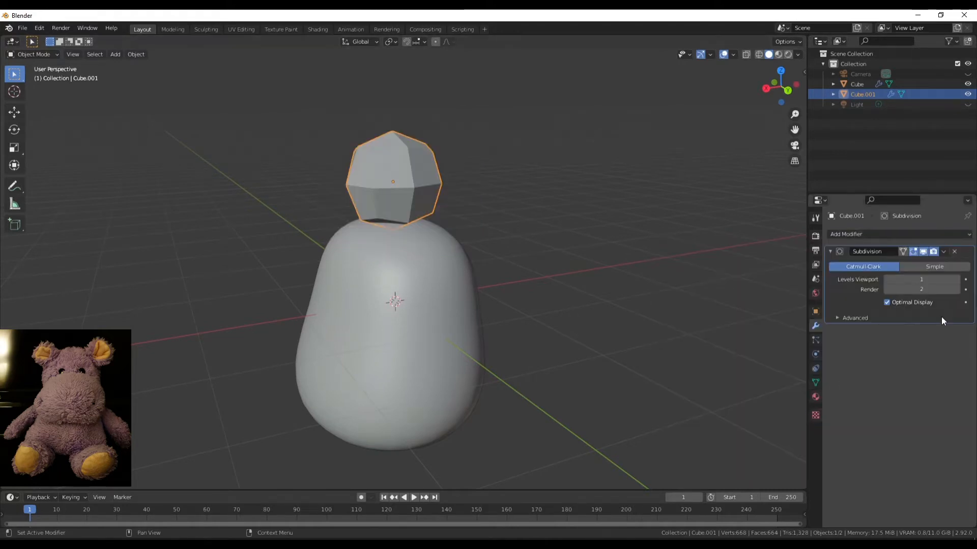
left_click(957, 279)
left_click(957, 284)
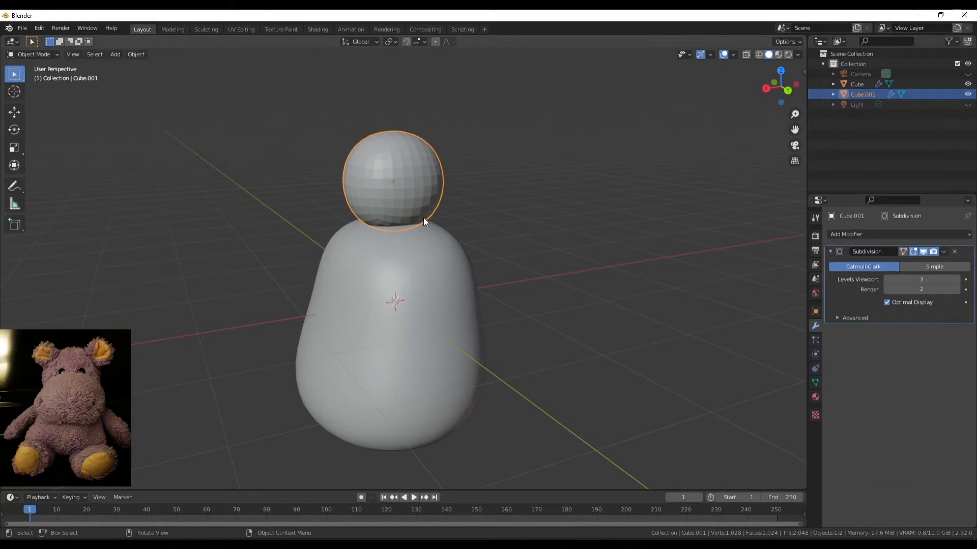
Shade the head smooth and enable Auto Smooth at 30° for its normals.
right_click(407, 170)
left_click(407, 170)
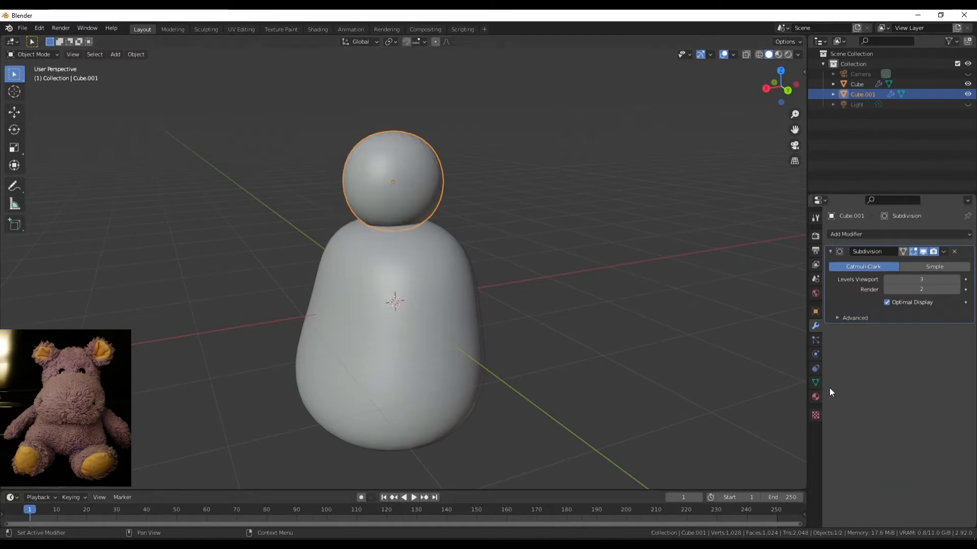
left_click(815, 383)
left_click(886, 423)
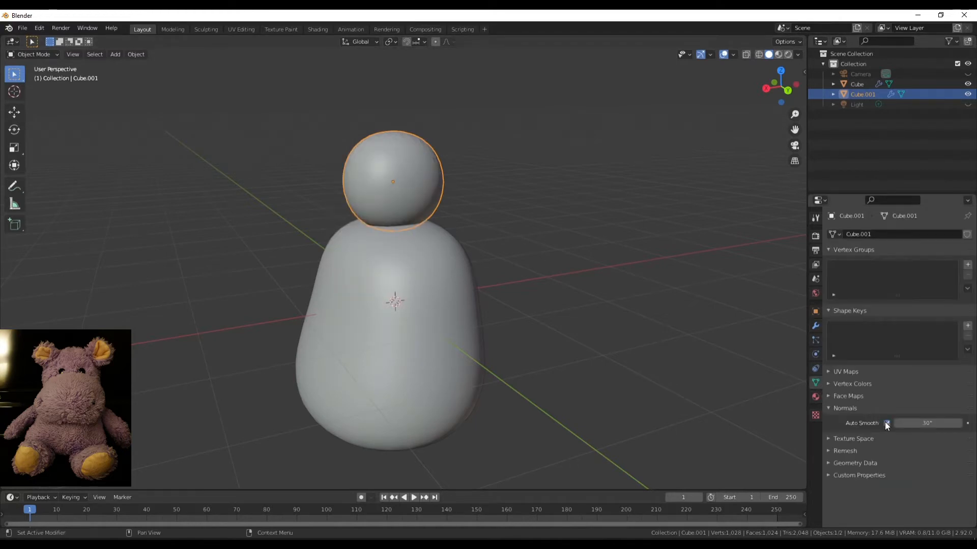
Scale the head up uniformly to about 1.28 times its current size.
middle_click_drag(476, 200, 383, 176)
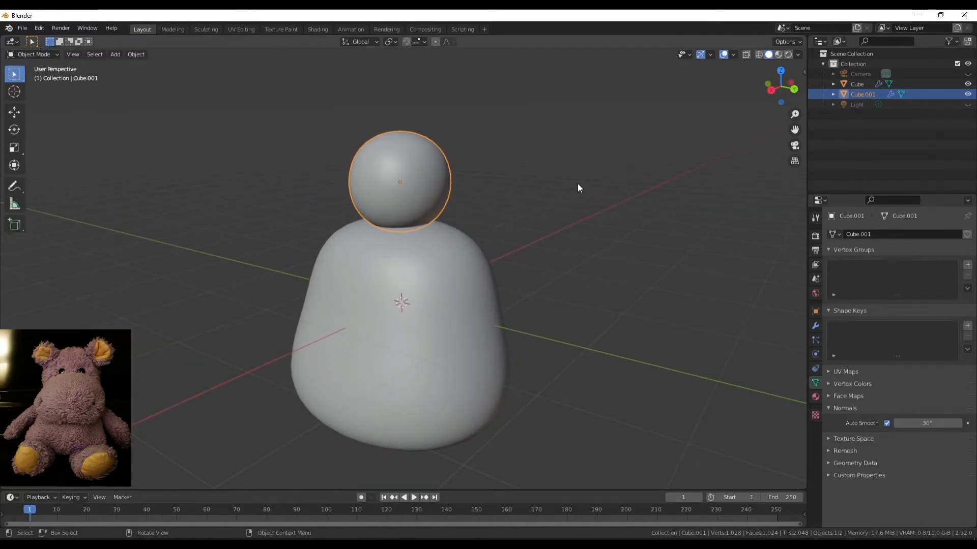
middle_click_drag(577, 185, 541, 162)
key("s")
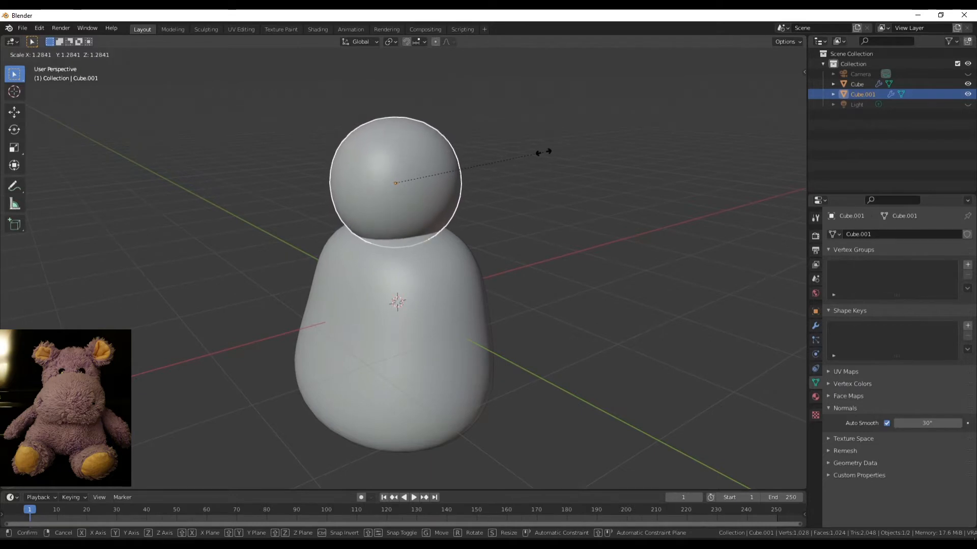
left_click(546, 151)
middle_click_drag(451, 239, 360, 258)
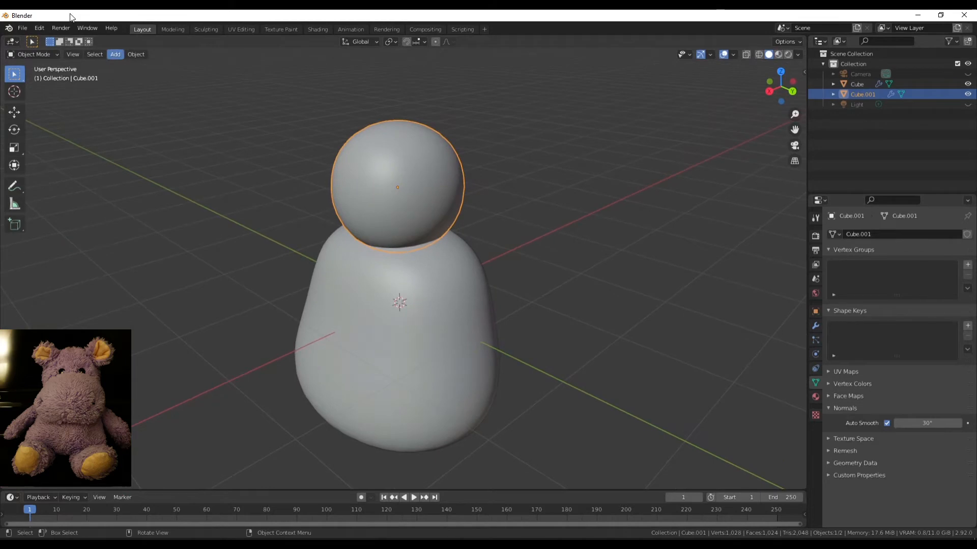
left_click(36, 53)
left_click(39, 81)
middle_click_drag(302, 226, 331, 222)
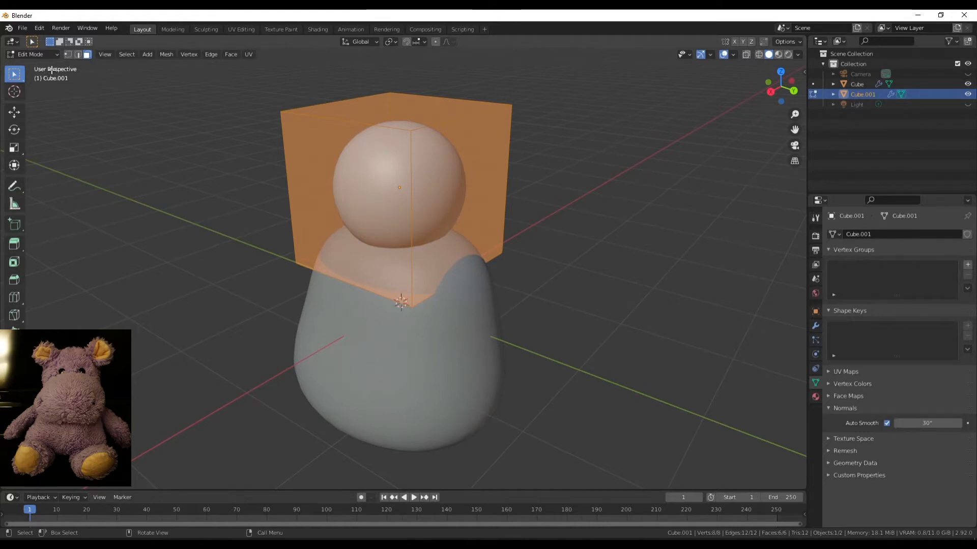
left_click(362, 154)
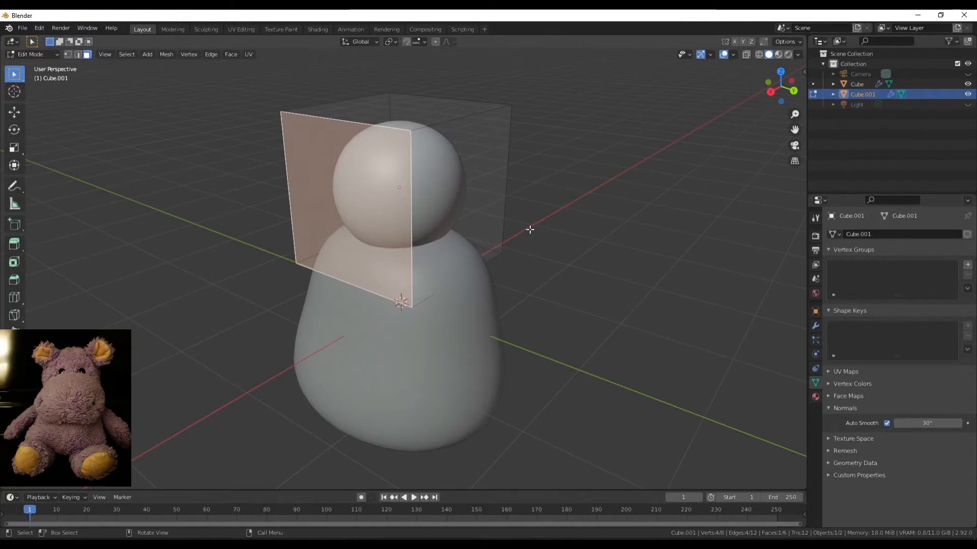
middle_click_drag(515, 256, 568, 273)
middle_click_drag(356, 201, 366, 195)
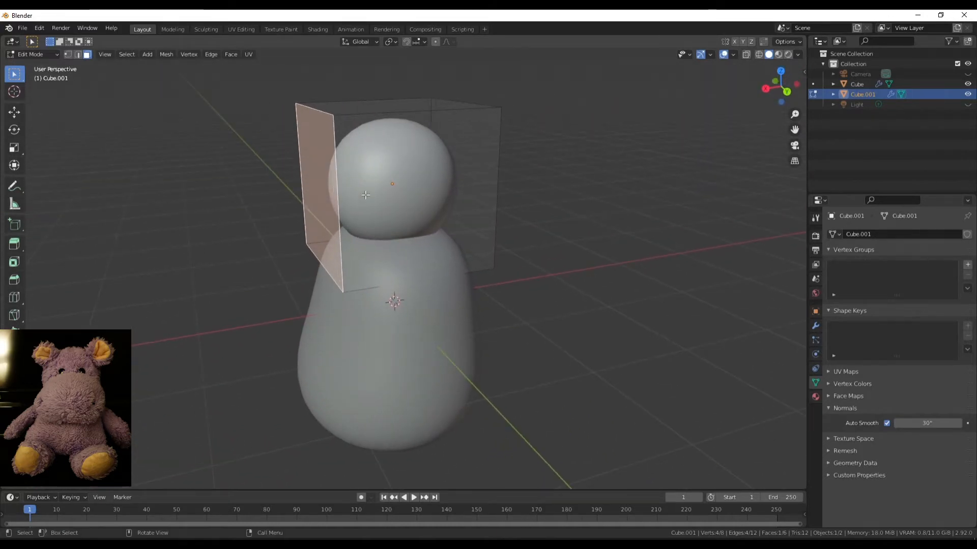
middle_click_drag(230, 249, 351, 189)
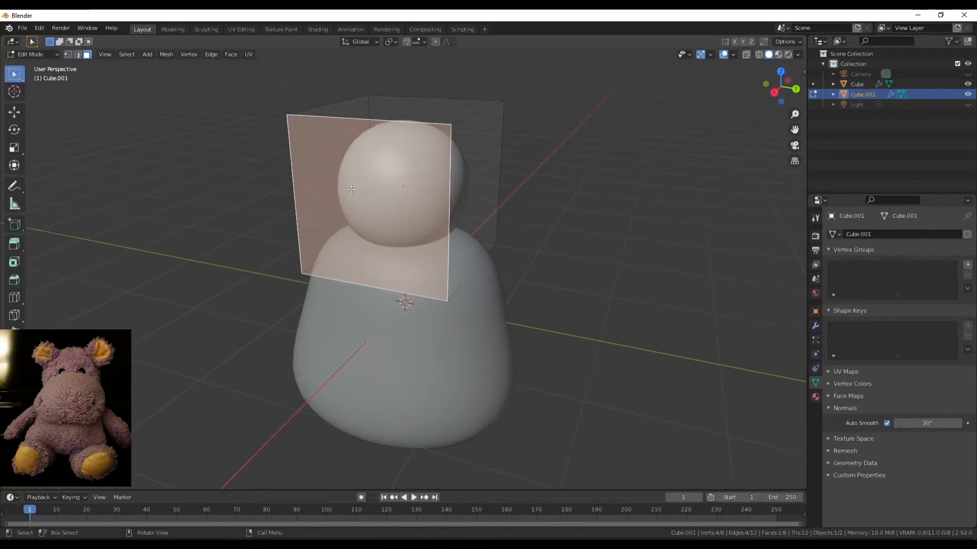
middle_click_drag(545, 359, 532, 344)
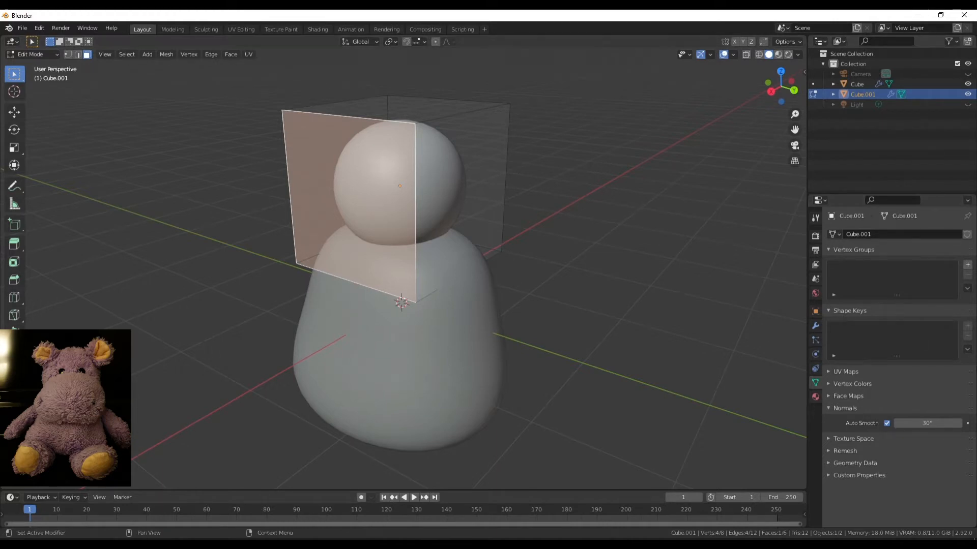
middle_click_drag(390, 191, 440, 203)
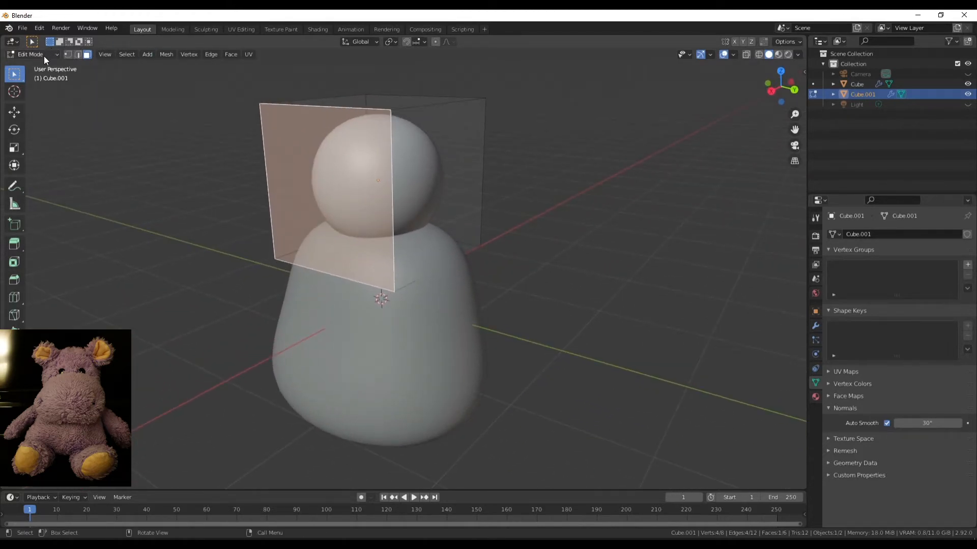
left_click(46, 55)
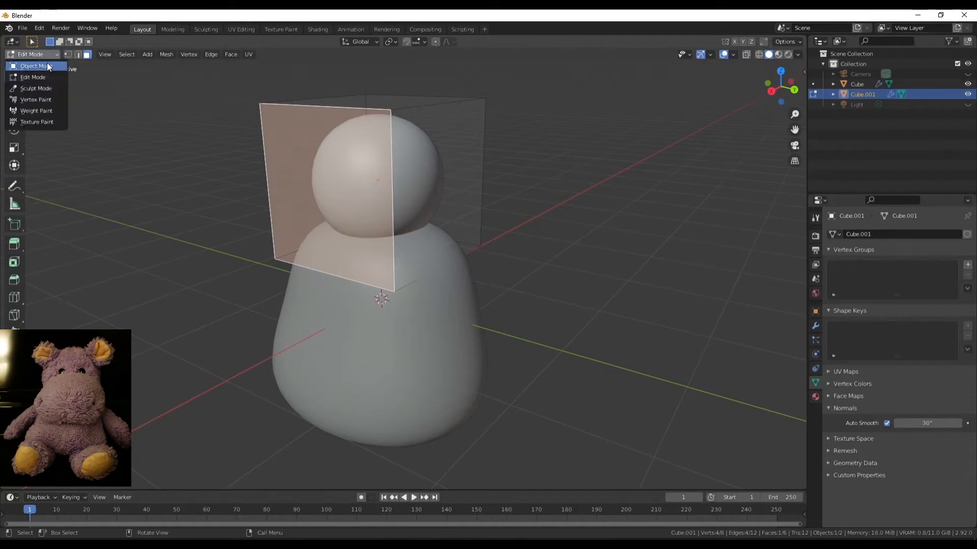
left_click(49, 66)
Duplicate the head and move the copy forward so it overlaps the head's front as a muzzle.
middle_click_drag(518, 154, 405, 163)
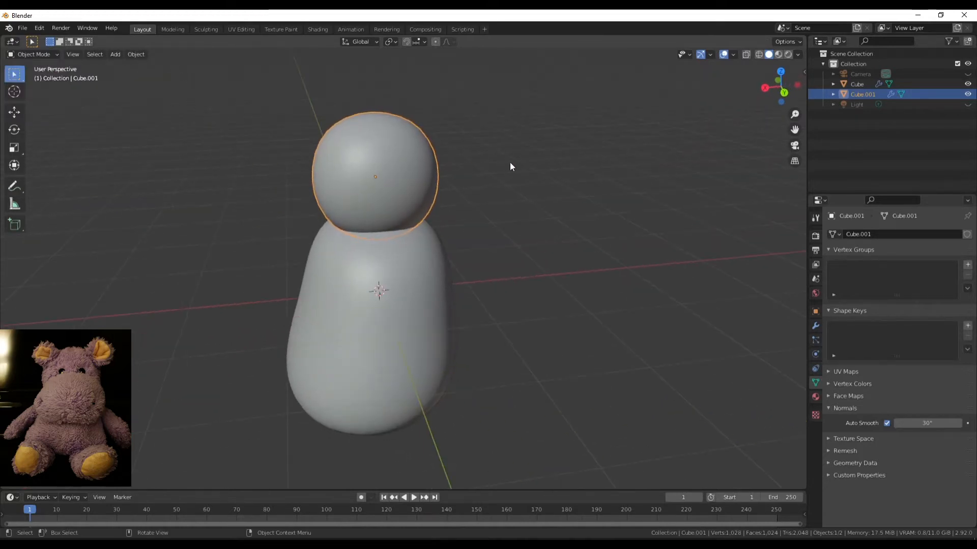
key("shift+d")
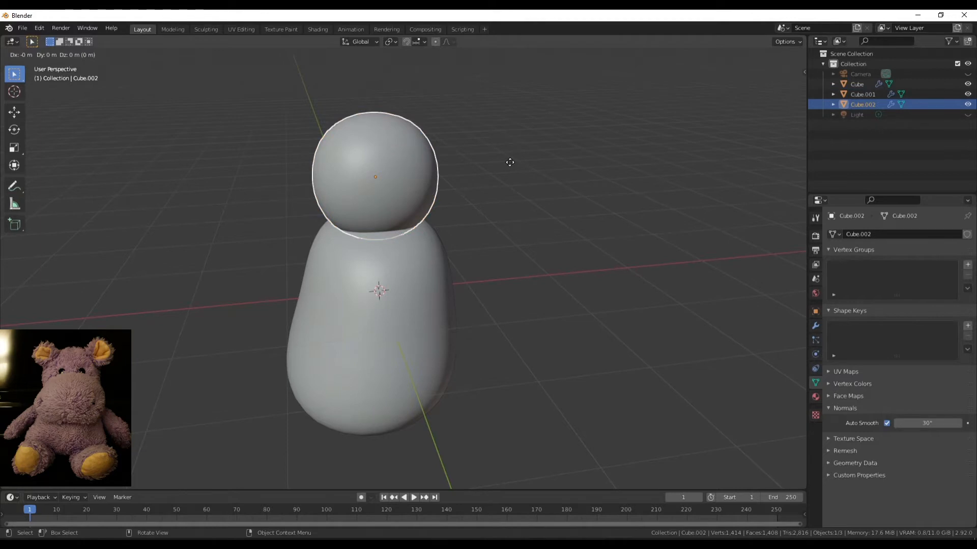
key("Escape")
key("g")
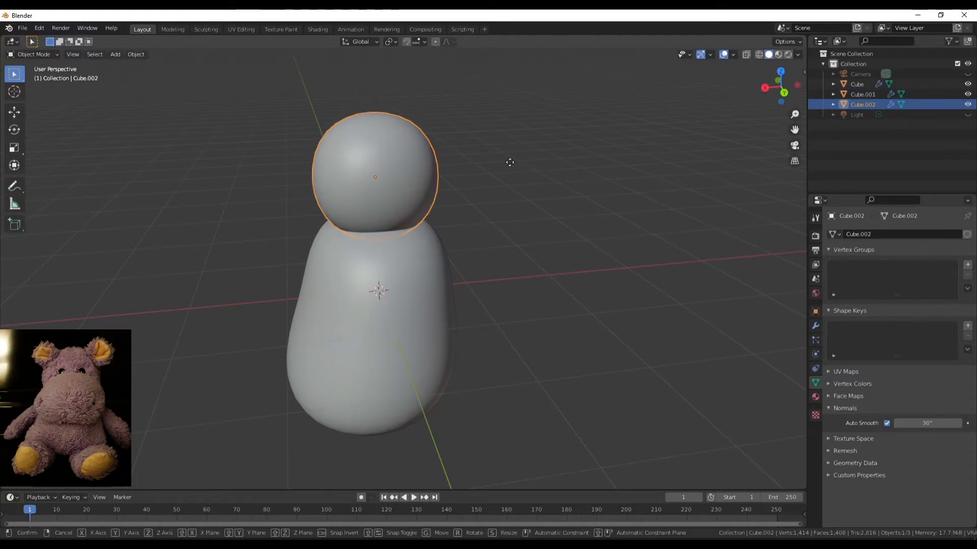
left_click(454, 167)
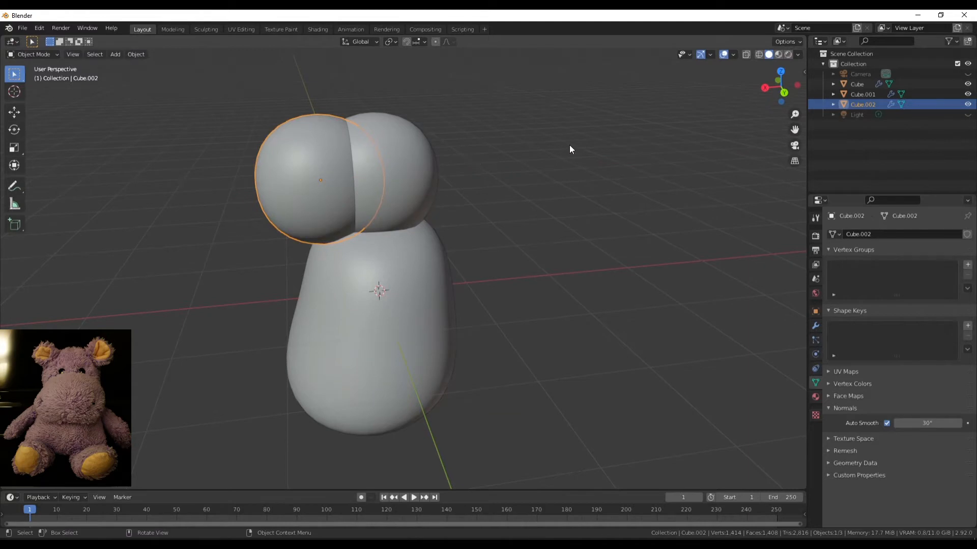
Scale the muzzle sphere down uniformly and position it against the lower front of the head.
key("g")
left_click(509, 151)
key("g")
key("z")
left_click(503, 166)
middle_click_drag(319, 218, 457, 213)
left_click(796, 93)
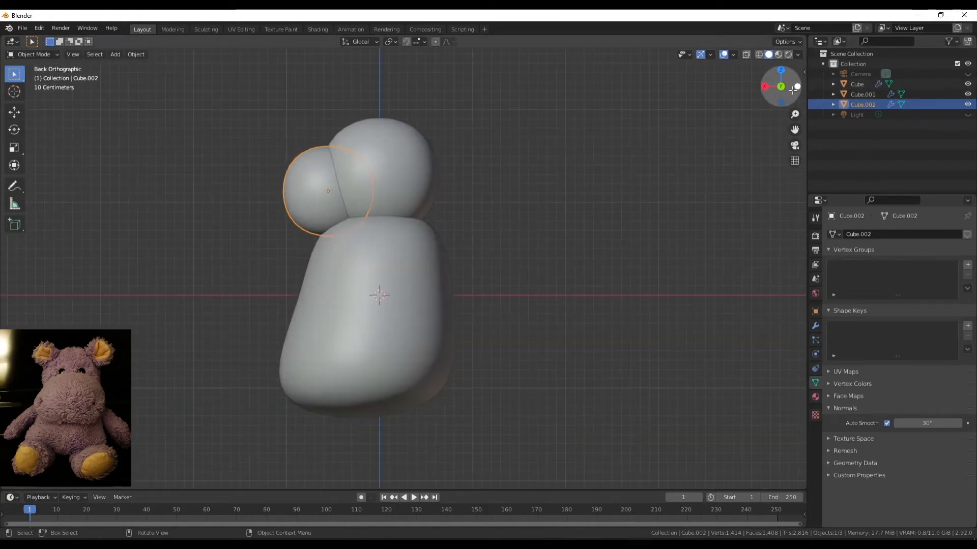
key("g")
left_click(551, 133)
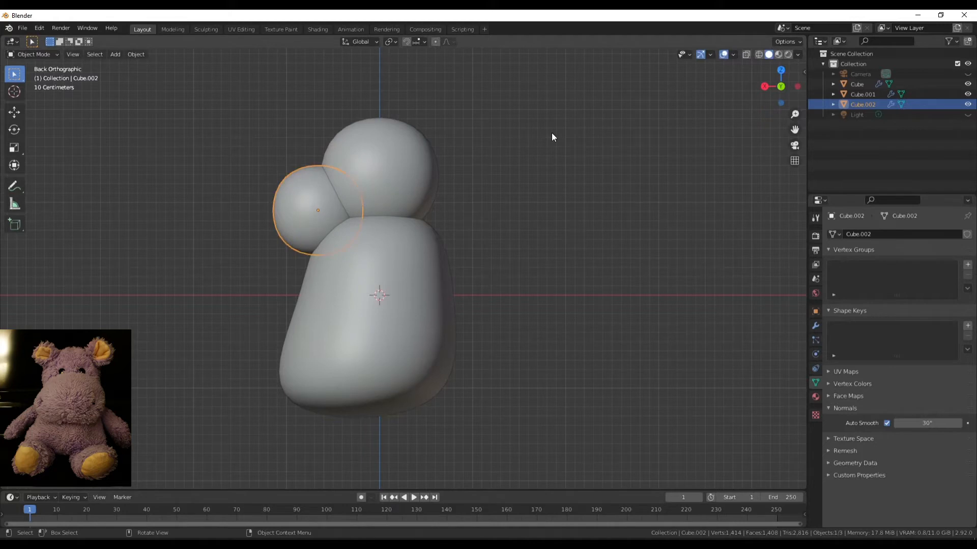
Widen the whole muzzle mesh along the Y axis in Edit Mode.
left_click(46, 55)
left_click(45, 76)
middle_click_drag(228, 163, 504, 182)
key("a")
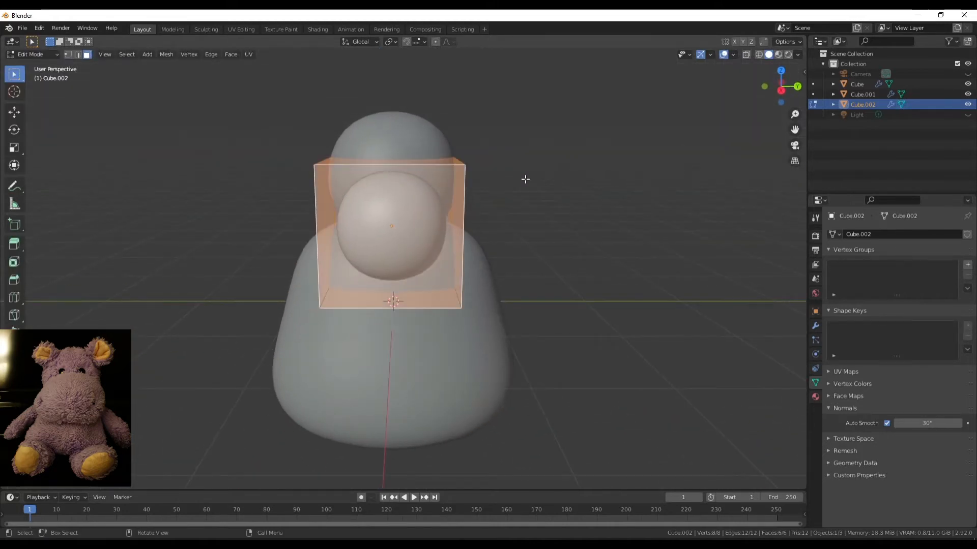
key("s")
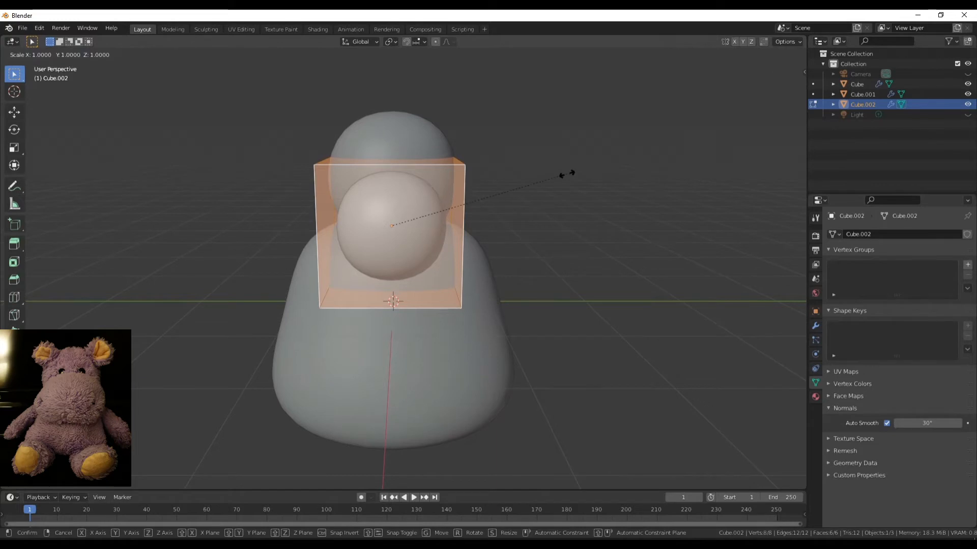
key("y")
left_click(621, 178)
Lengthen the whole muzzle mesh along the X axis.
middle_click_drag(621, 178, 476, 204)
middle_click_drag(420, 214, 495, 215, "shift")
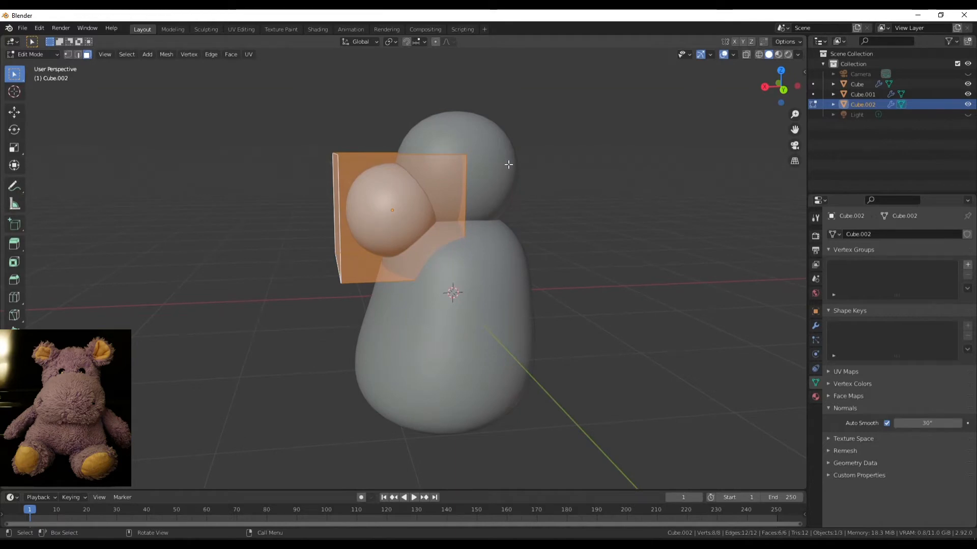
key("s")
key("x")
left_click(561, 158)
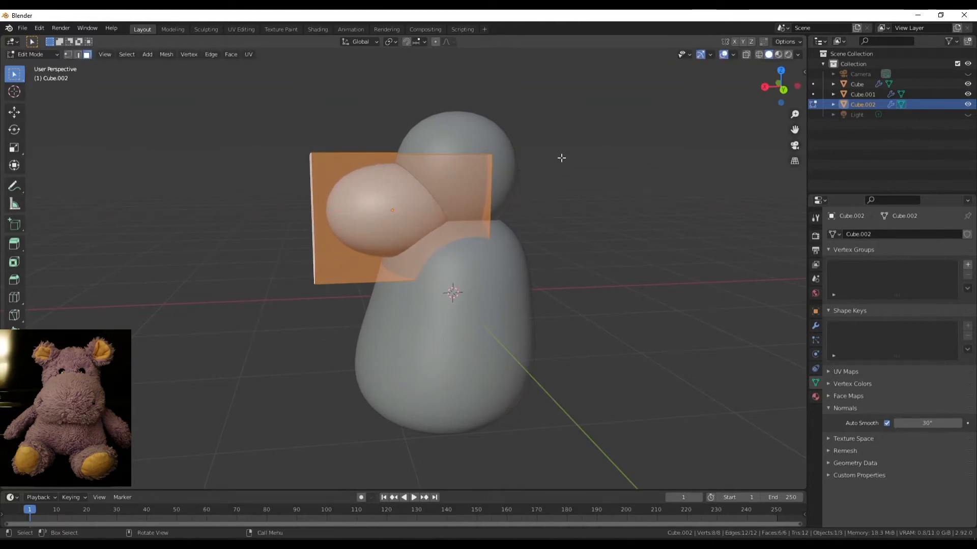
Enlarge the front face of the muzzle cage to broaden the snout, and return to Object Mode.
left_click(784, 89)
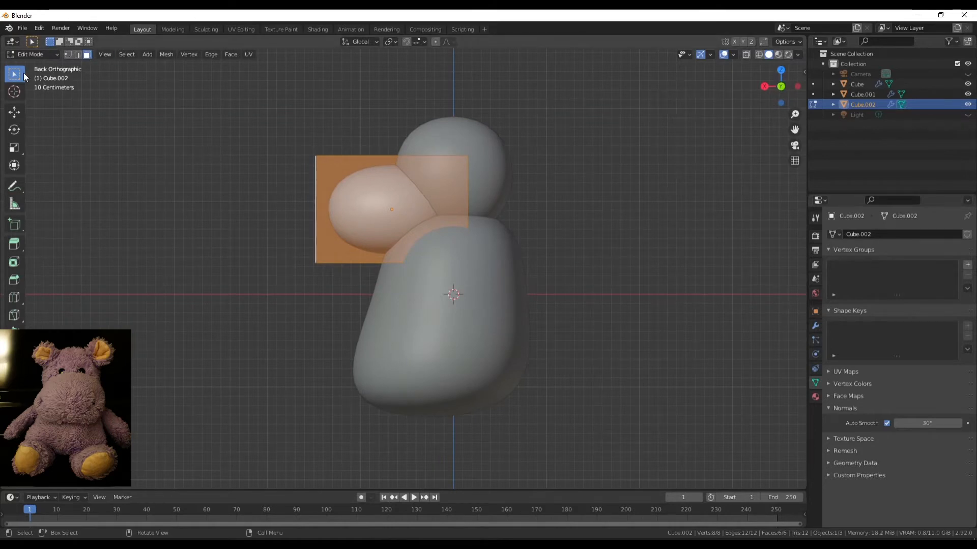
middle_click_drag(277, 180, 364, 203)
left_click(364, 203)
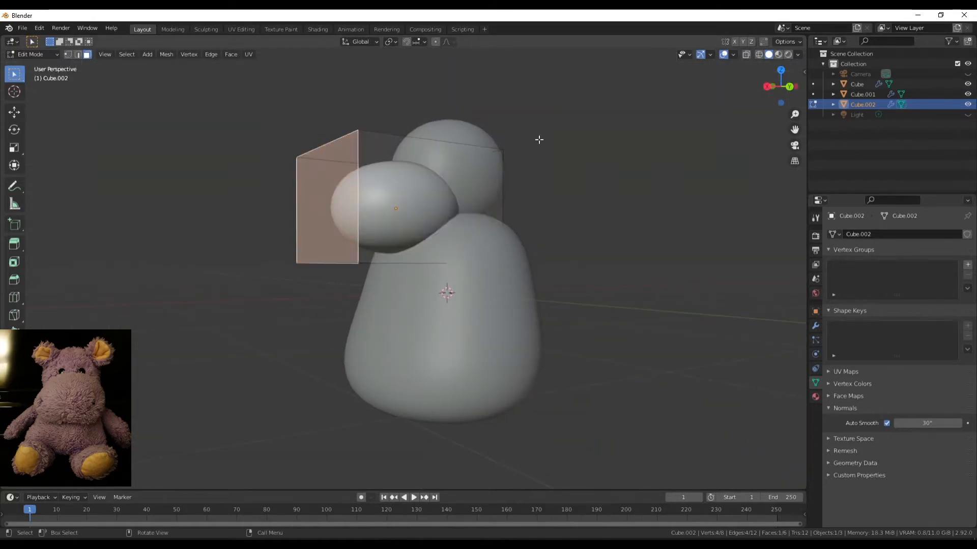
middle_click_drag(538, 139, 585, 208)
key("s")
left_click(664, 211)
middle_click_drag(489, 219, 391, 212)
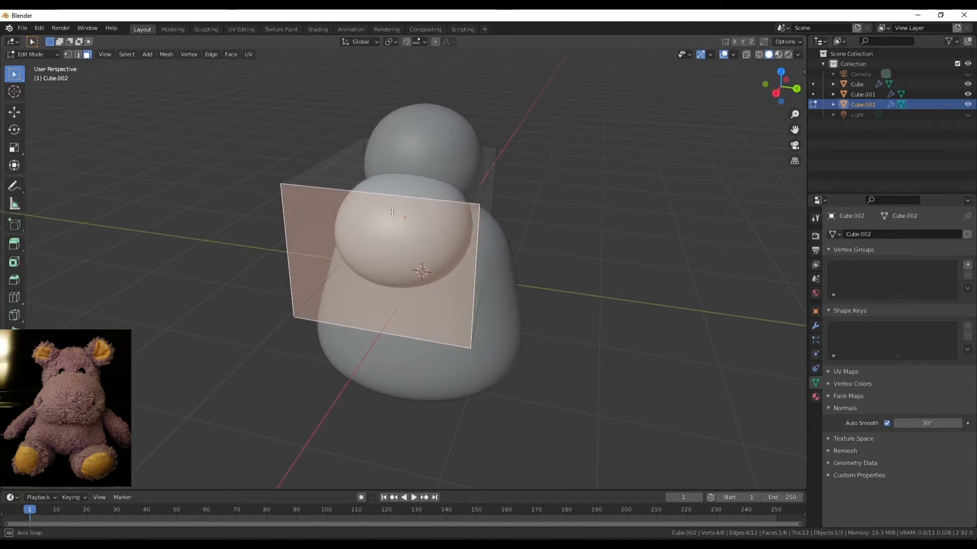
middle_click_drag(510, 279, 536, 258)
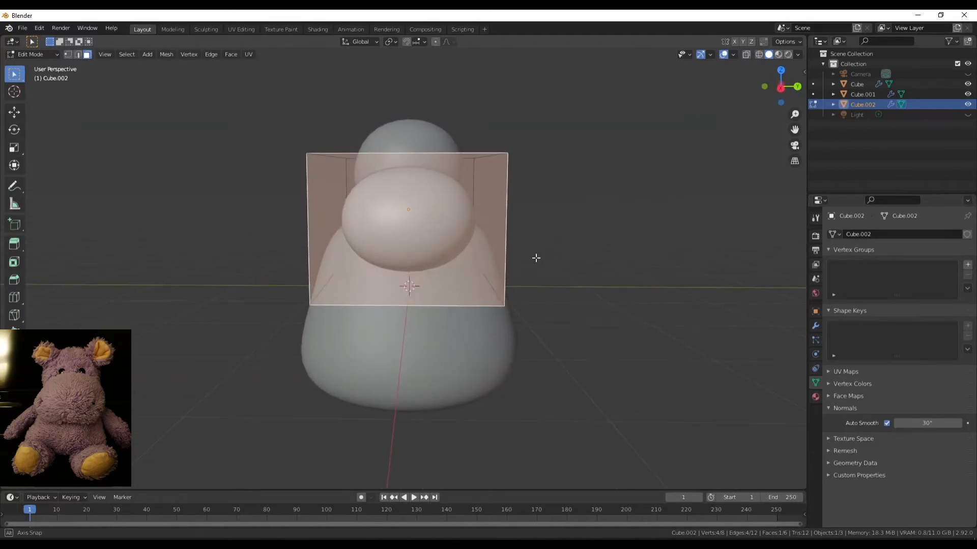
left_click(32, 55)
left_click(61, 65)
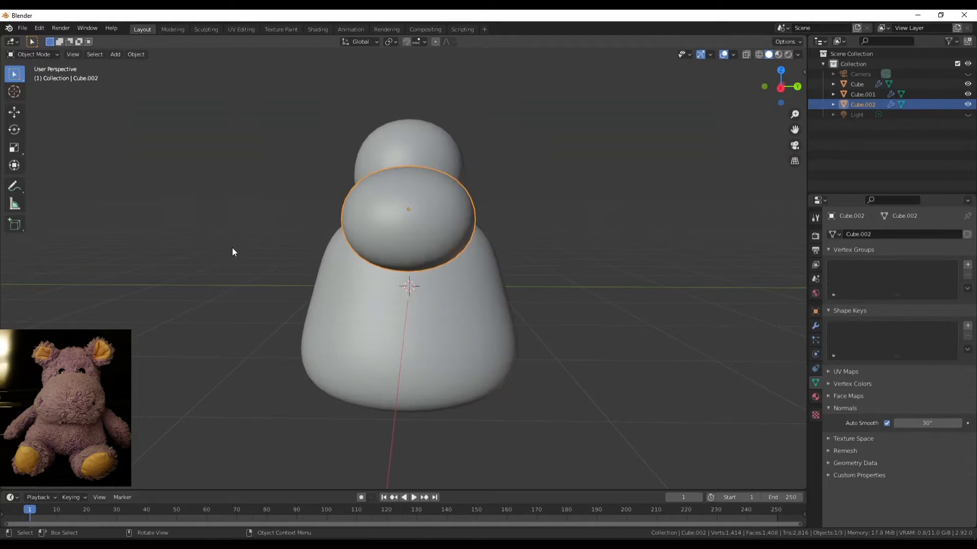
Scale the body down uniformly to about three quarters of its size.
left_click(527, 310)
left_click(501, 318)
middle_click_drag(585, 329, 551, 339)
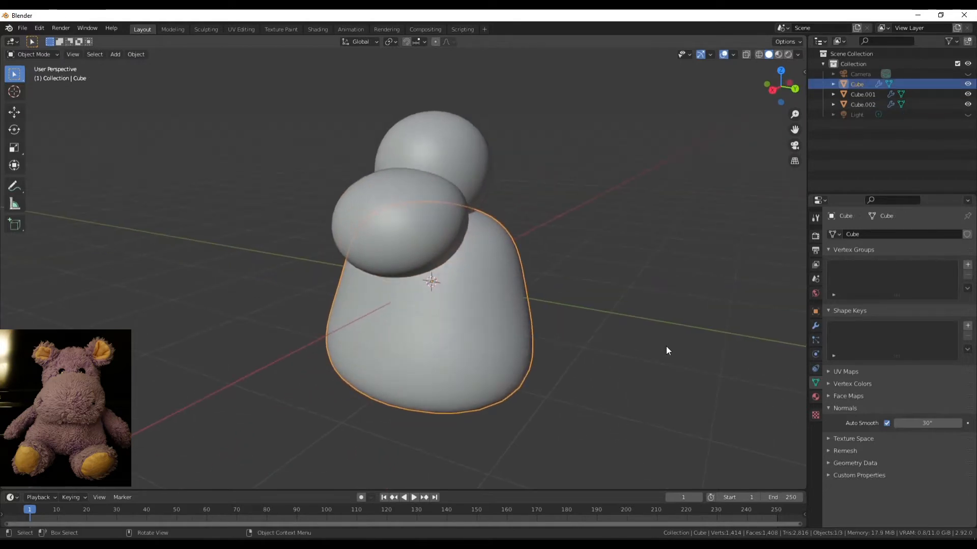
key("s")
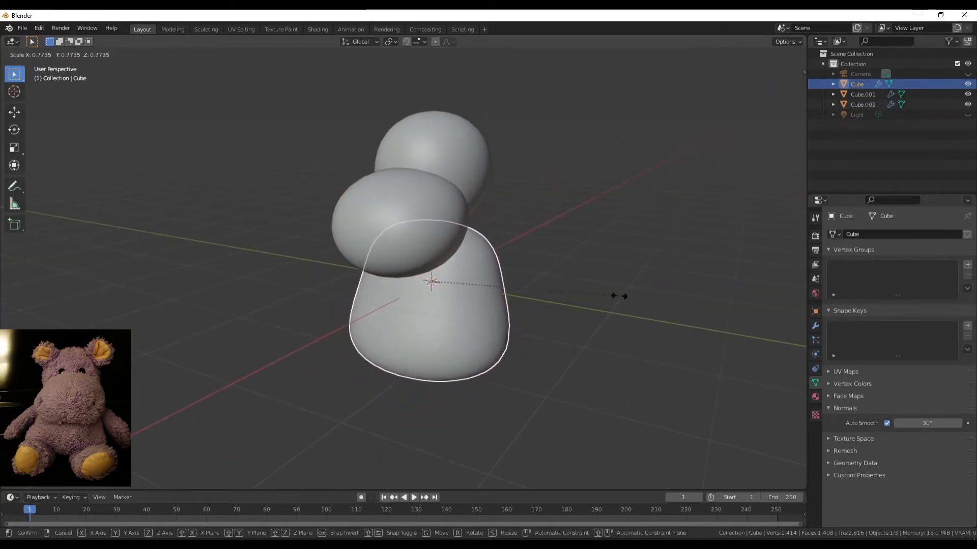
left_click(612, 294)
Raise the body slightly along the Z axis towards the head, deselect it and check the proportions all around.
middle_click_drag(535, 287, 497, 252)
key("g")
key("z")
left_click(546, 239)
middle_click_drag(546, 240, 547, 292)
left_click(548, 292)
middle_click_drag(281, 416, 528, 304)
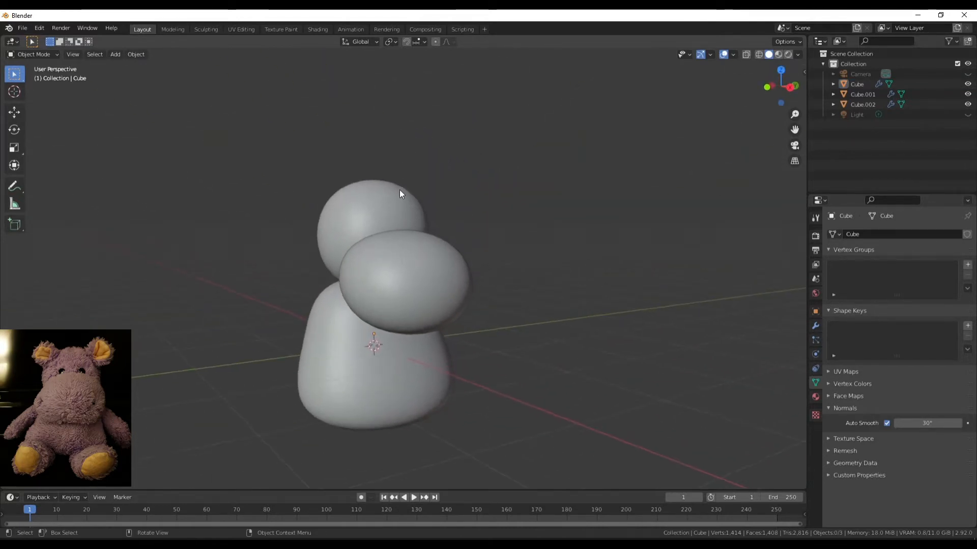
middle_click_drag(370, 362, 413, 353)
middle_click_drag(633, 327, 450, 237)
middle_click_drag(475, 198, 490, 212)
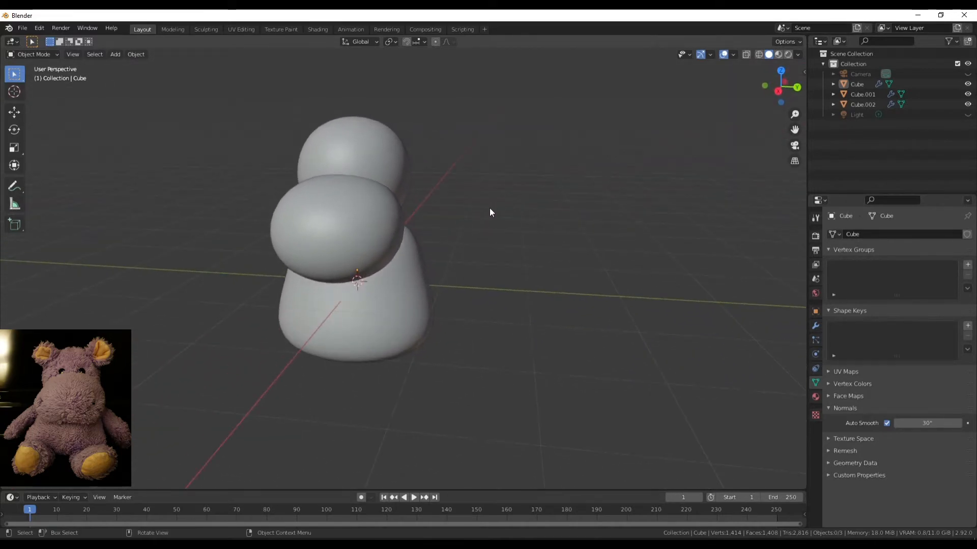
Duplicate the head in the right orthographic view and place the copy beside the body for an arm.
left_click(351, 161)
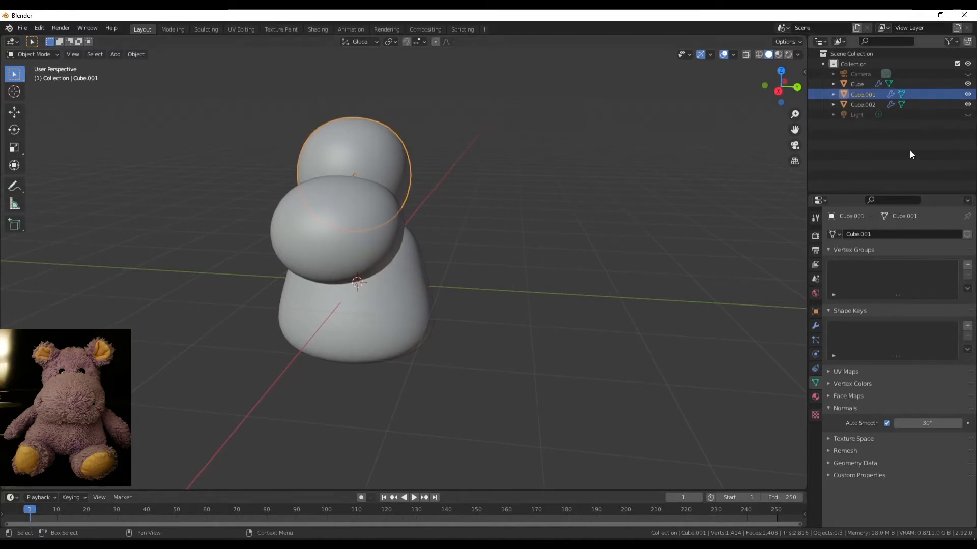
left_click(778, 91)
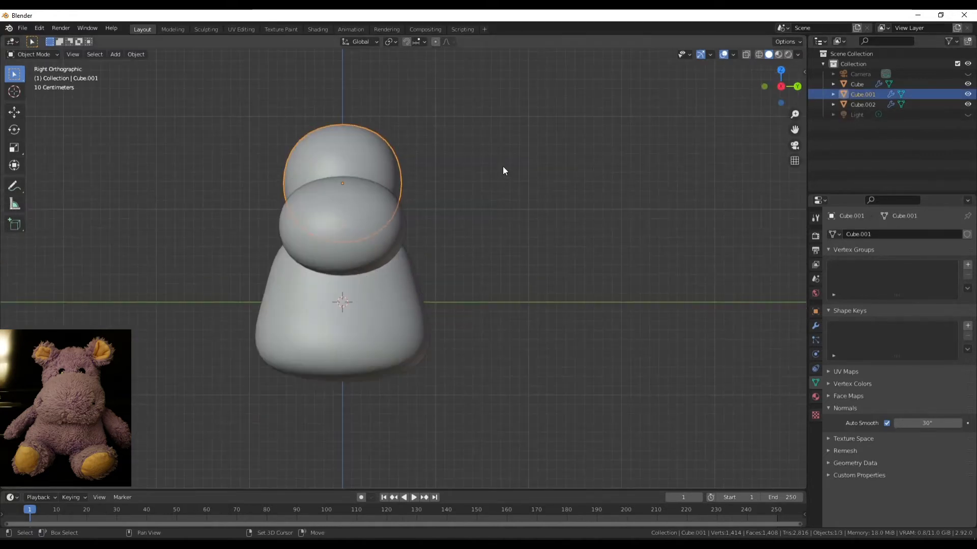
key("shift+d")
left_click(597, 256)
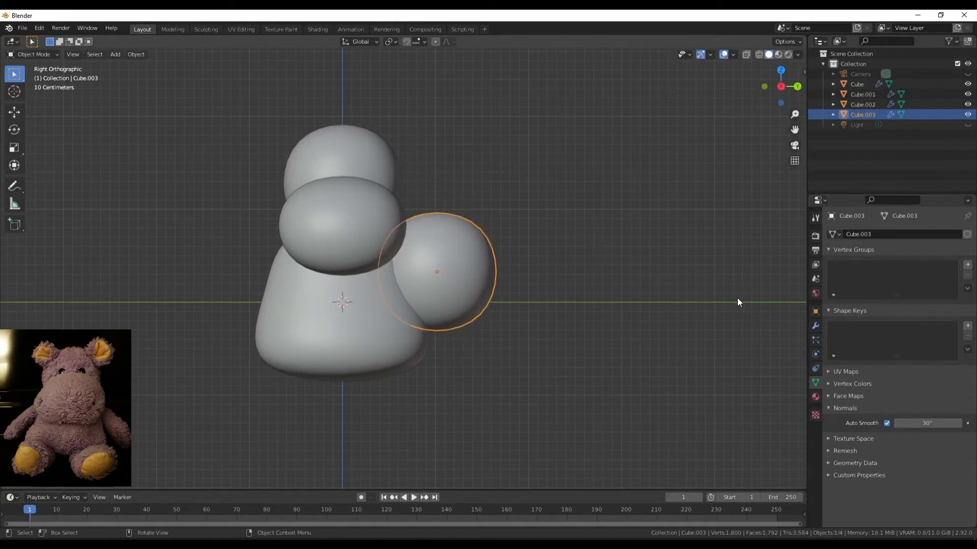
Scale the arm sphere down uniformly to about 0.48 and move it against the upper side of the body.
key("s")
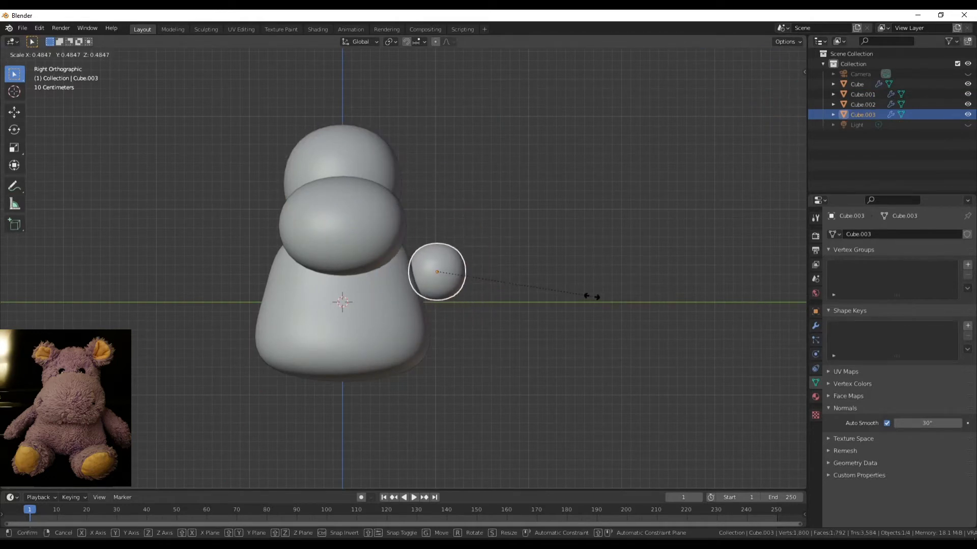
left_click(592, 296)
key("g")
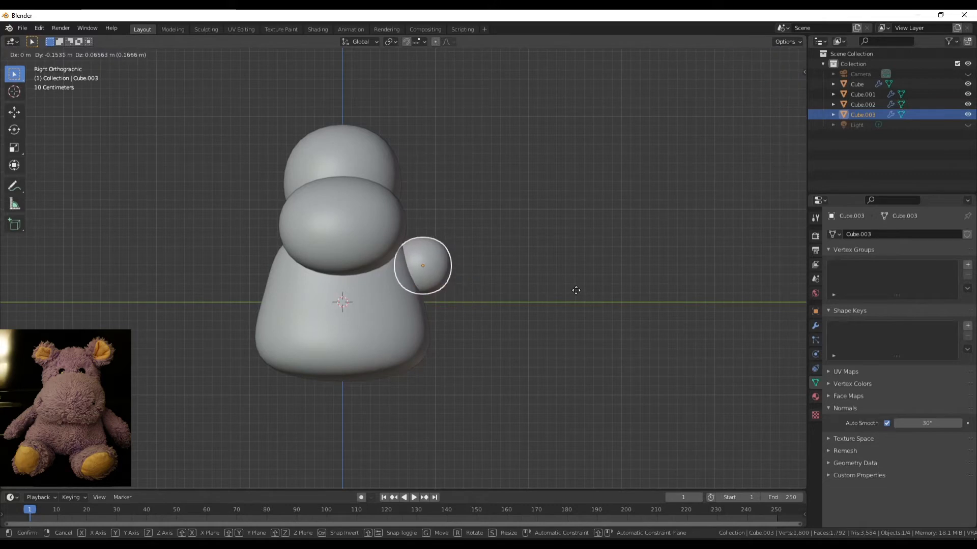
left_click(567, 298)
In Edit Mode, lower the arm mesh's outer face slightly and rotate it so it faces diagonally down and away from the body.
left_click(33, 55)
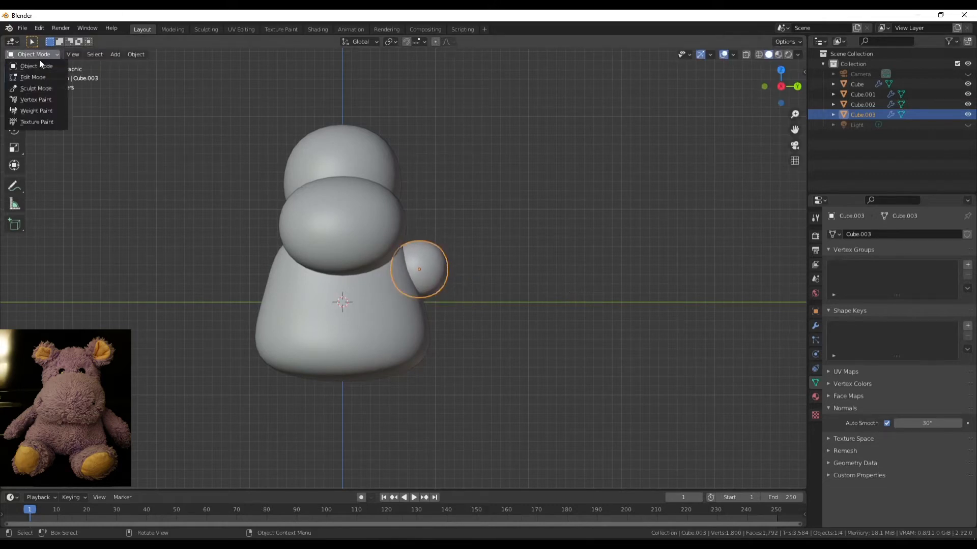
left_click(42, 72)
middle_click_drag(634, 284, 539, 315)
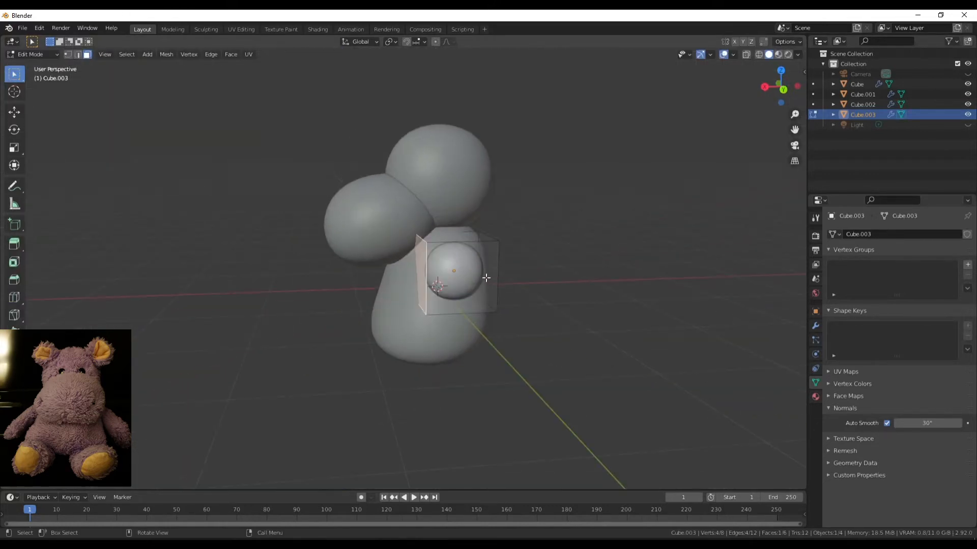
left_click(764, 87)
key("g")
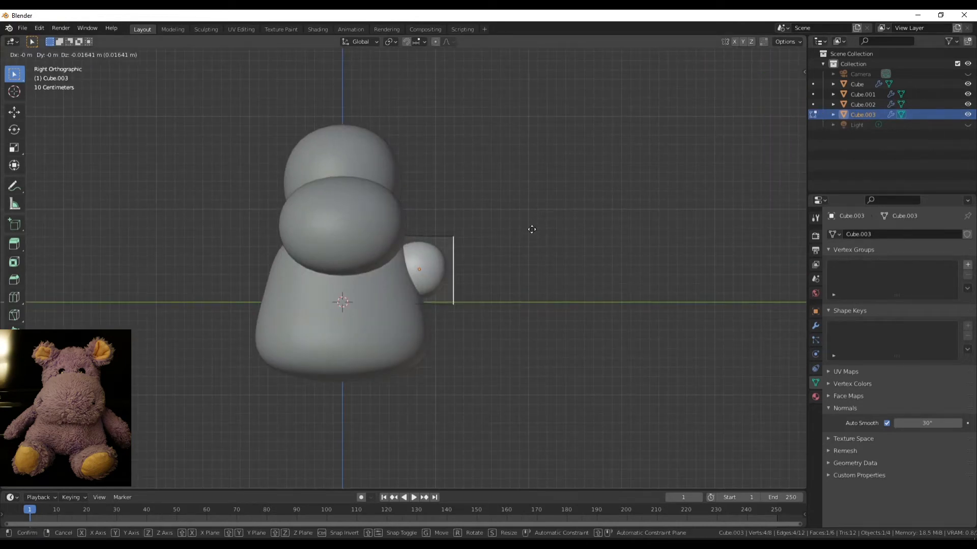
left_click(526, 241)
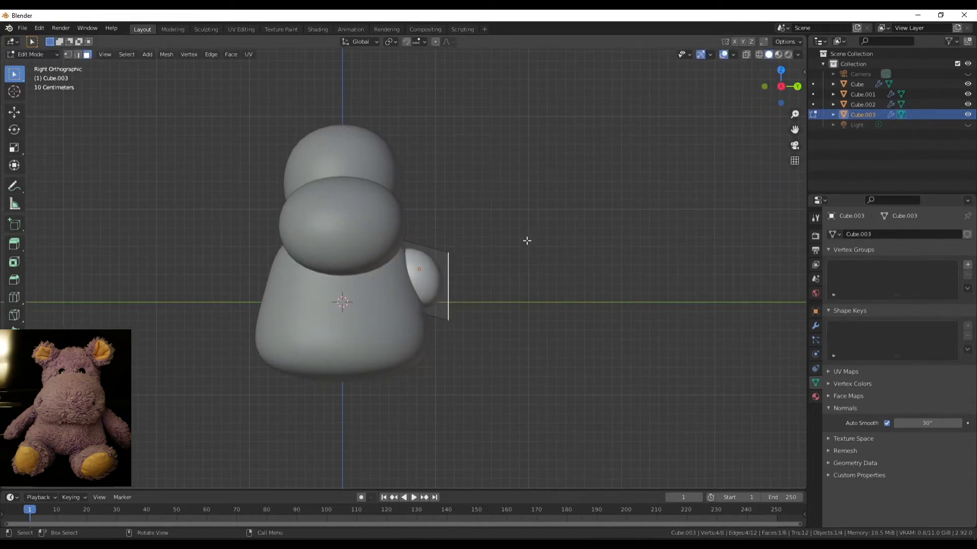
key("r")
left_click(570, 294)
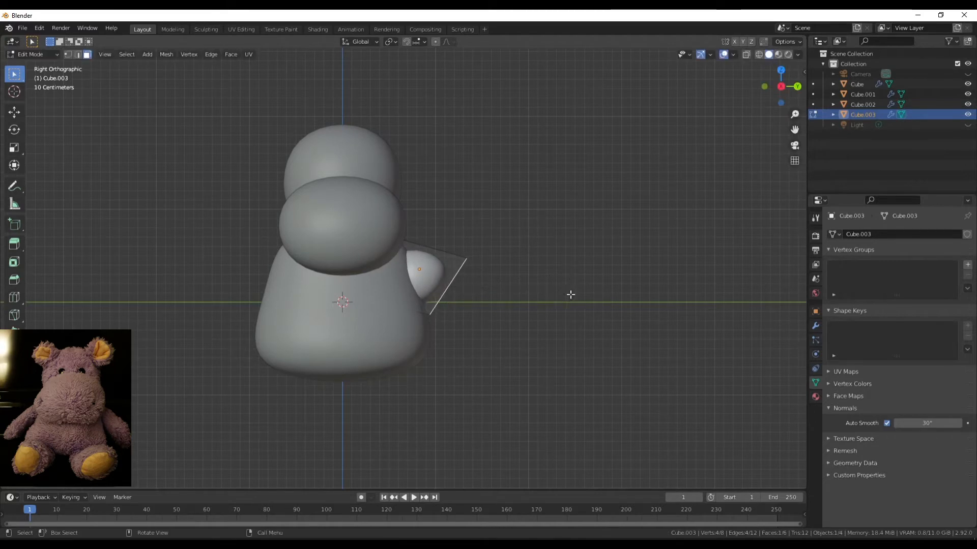
Scale the arm's outer face down and move it closer to the shoulder.
key("s")
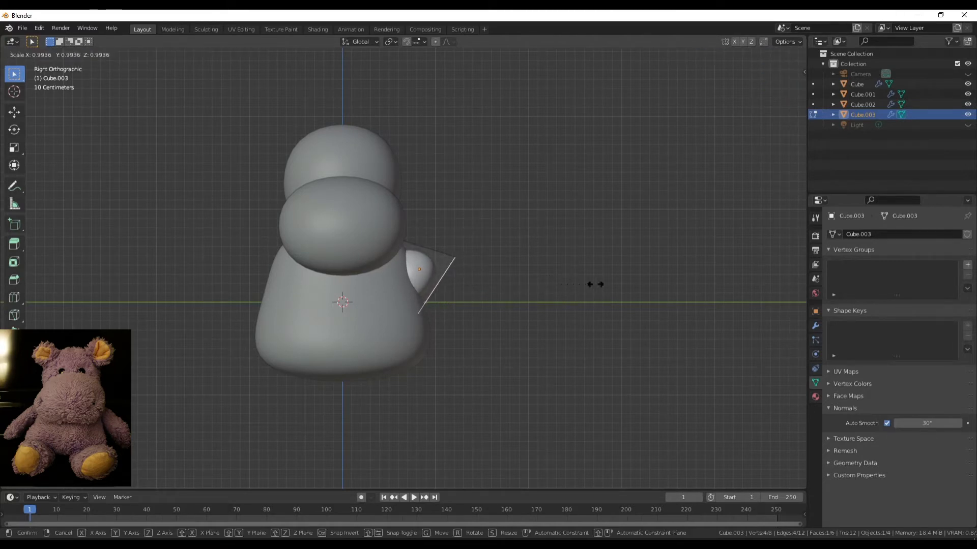
left_click(538, 291)
key("g")
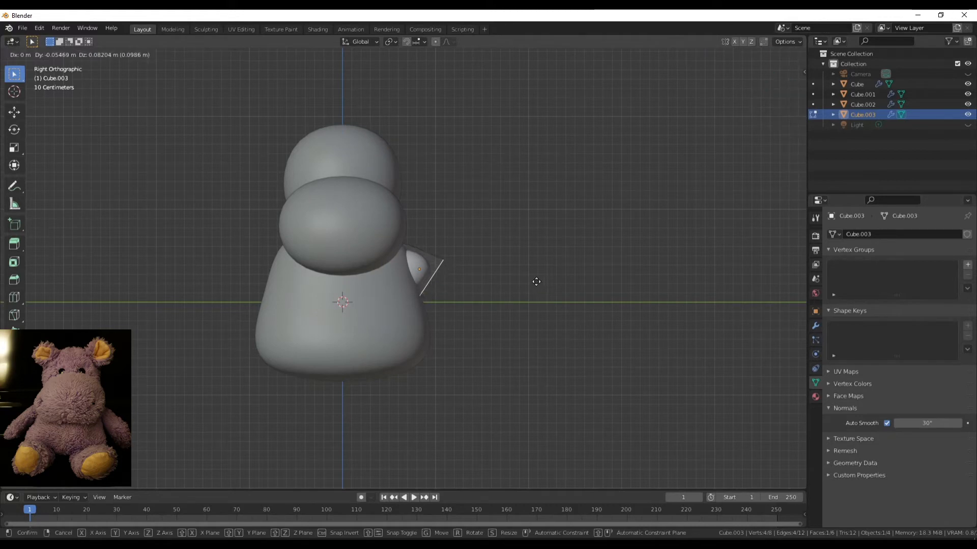
left_click(539, 284)
Extrude the arm's outer face diagonally downward to lengthen the arm, and scale the end face up to about 1.72.
key("e")
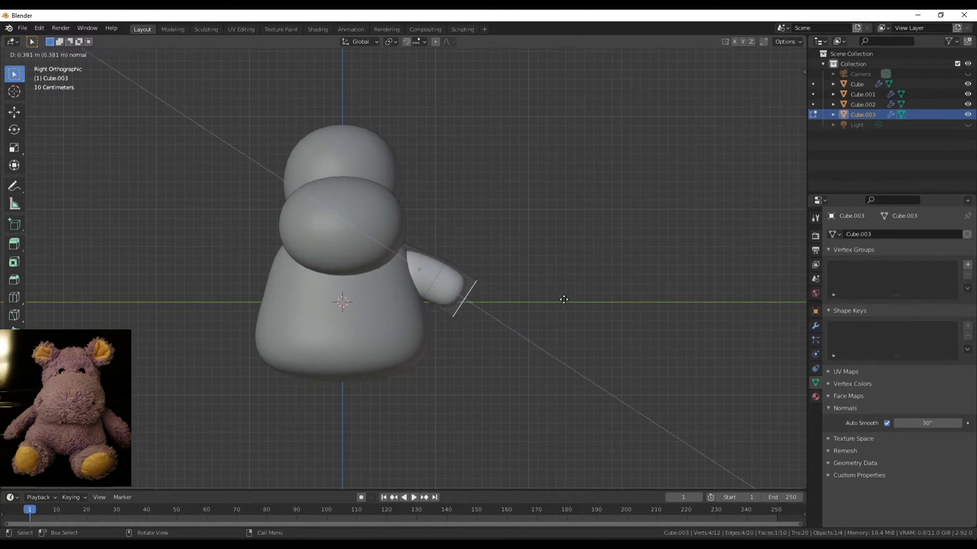
left_click(589, 332)
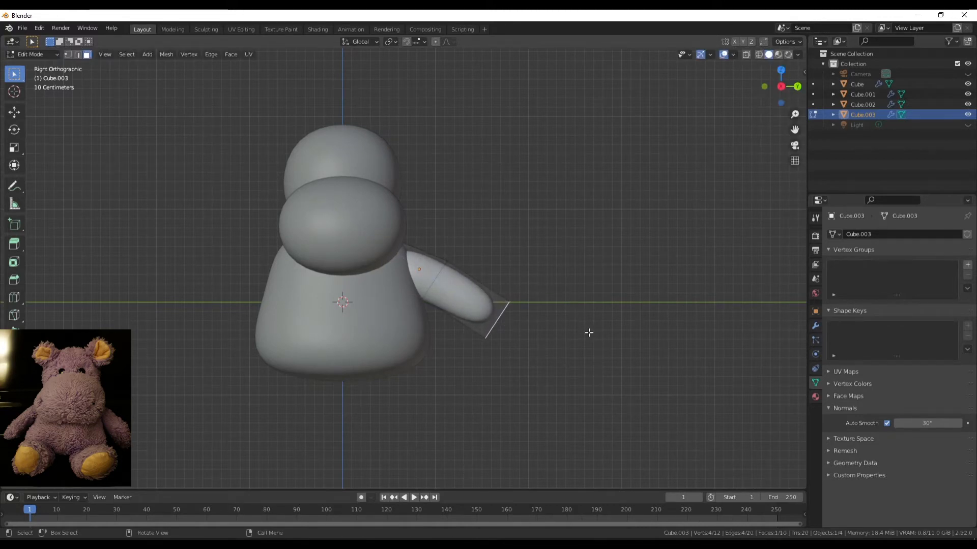
key("s")
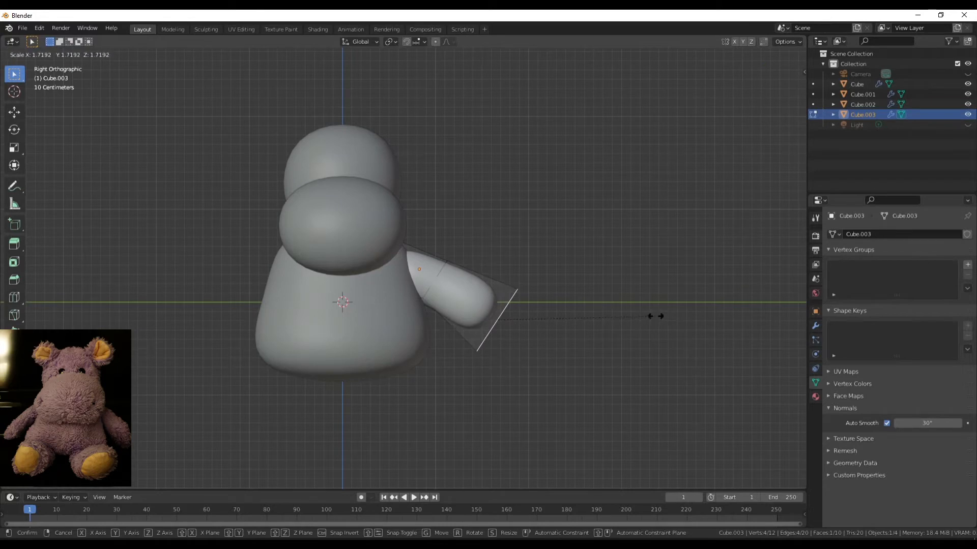
left_click(656, 316)
Rotate the arm's end face further downward and move it in towards the body to bend the arm.
key("r")
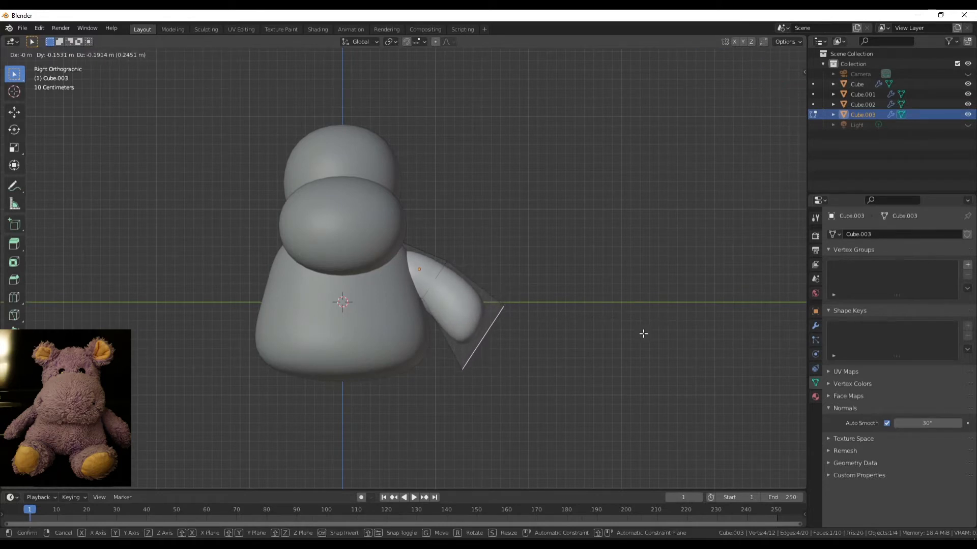
left_click(659, 321)
key("g")
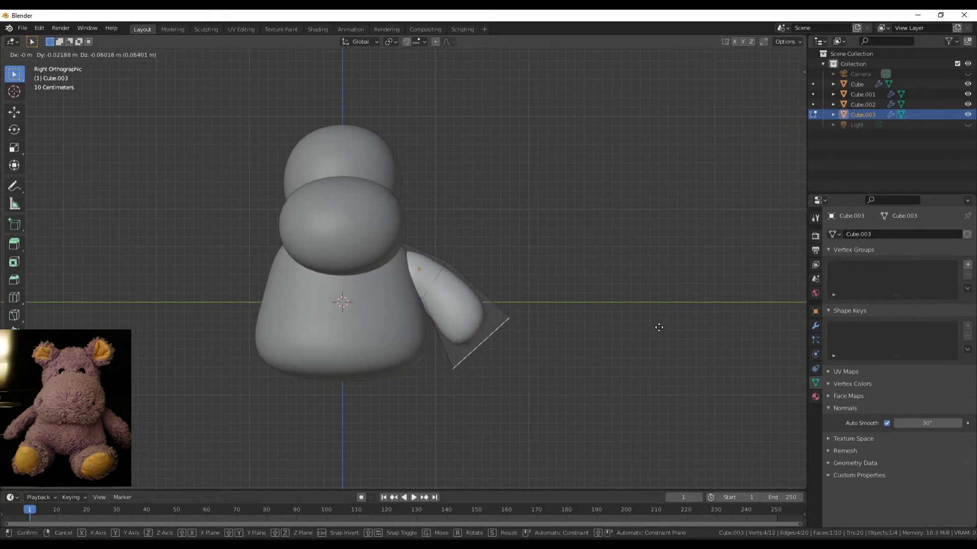
left_click(662, 320)
Return to Object Mode and raise the whole arm by about 0.1 m against the body's shoulder in the right orthographic view.
middle_click_drag(524, 326, 462, 271)
left_click(32, 54)
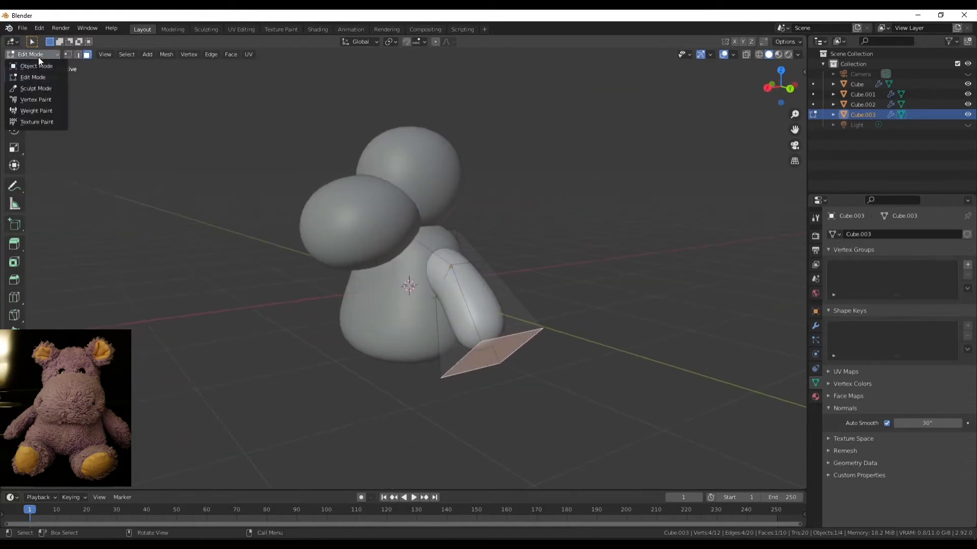
left_click(30, 62)
left_click(767, 87)
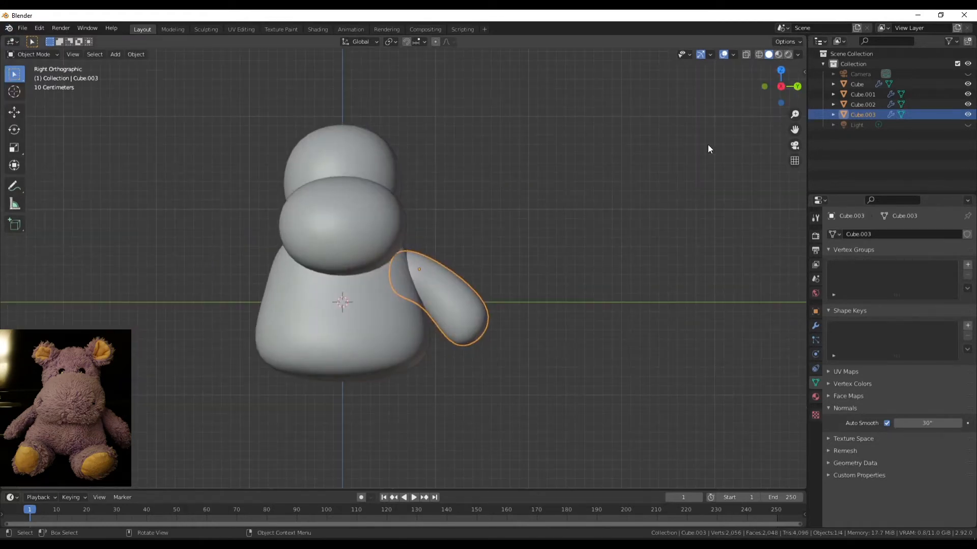
key("g")
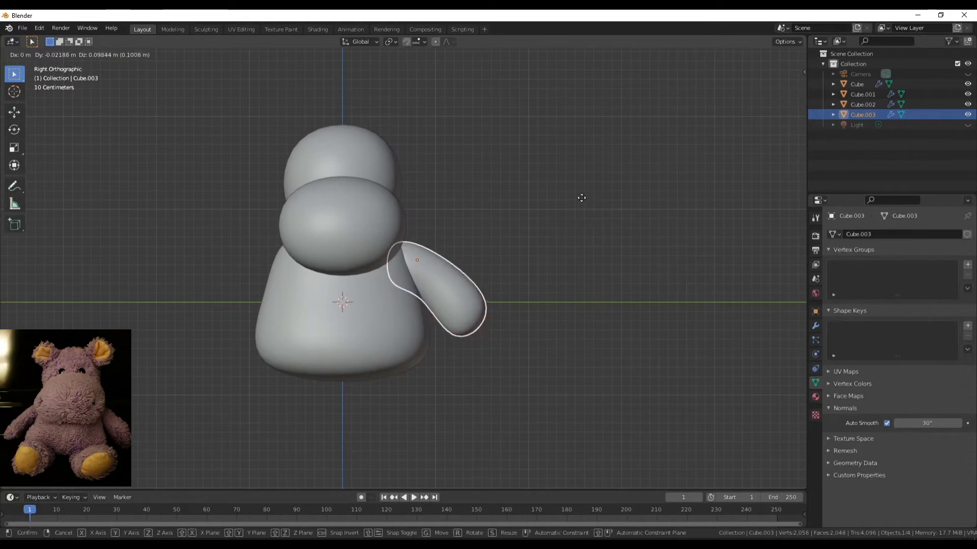
left_click(550, 203)
Place the 3D cursor on the model's vertical centre line at shoulder height and set the arm's origin to the 3D cursor.
middle_click_drag(550, 202, 443, 285)
left_click(782, 88)
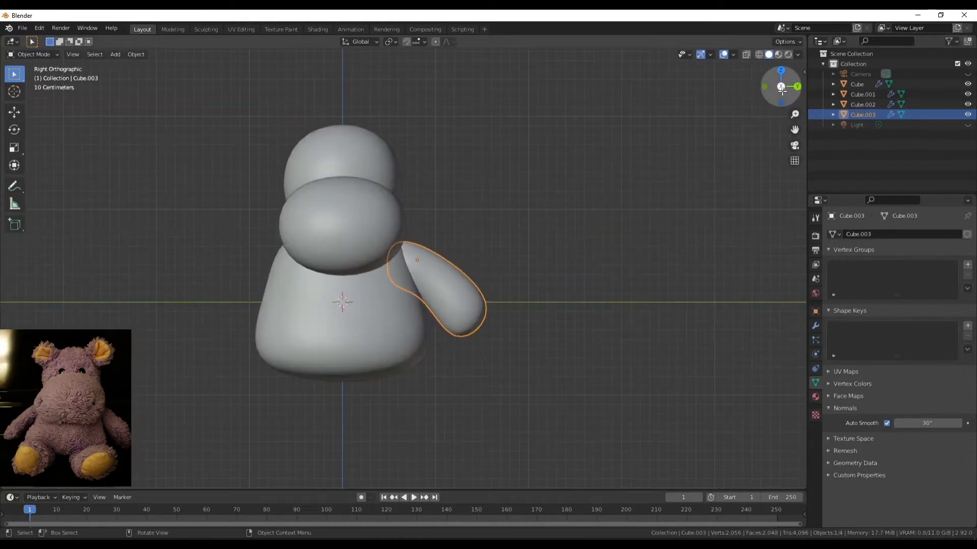
left_click(15, 93)
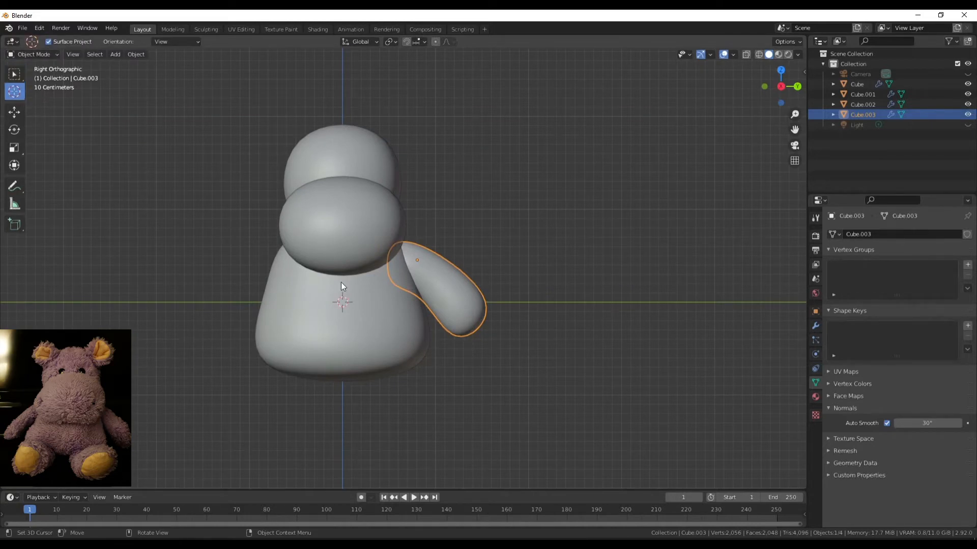
right_click(344, 257)
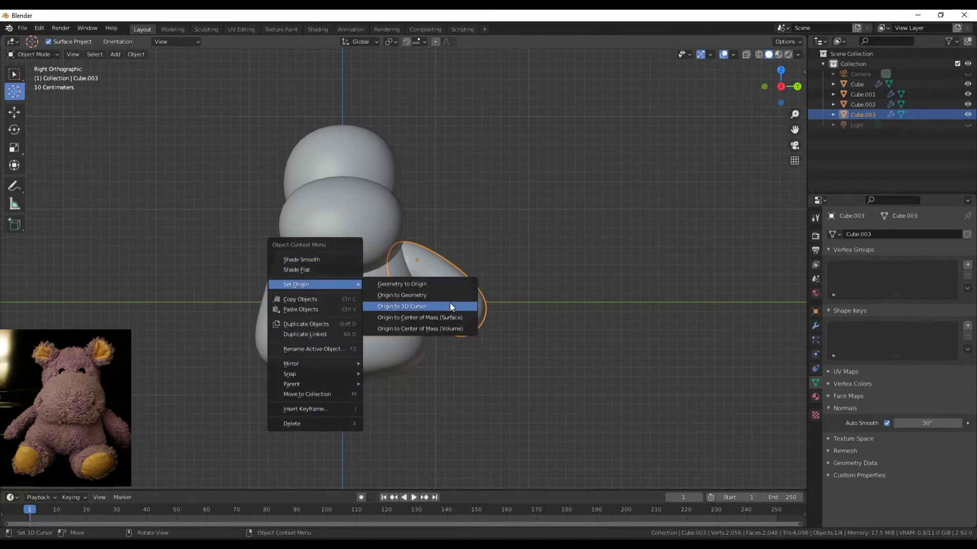
left_click(449, 305)
Add a Mirror modifier to the arm with only the Y axis enabled to create the opposite arm.
left_click(34, 54)
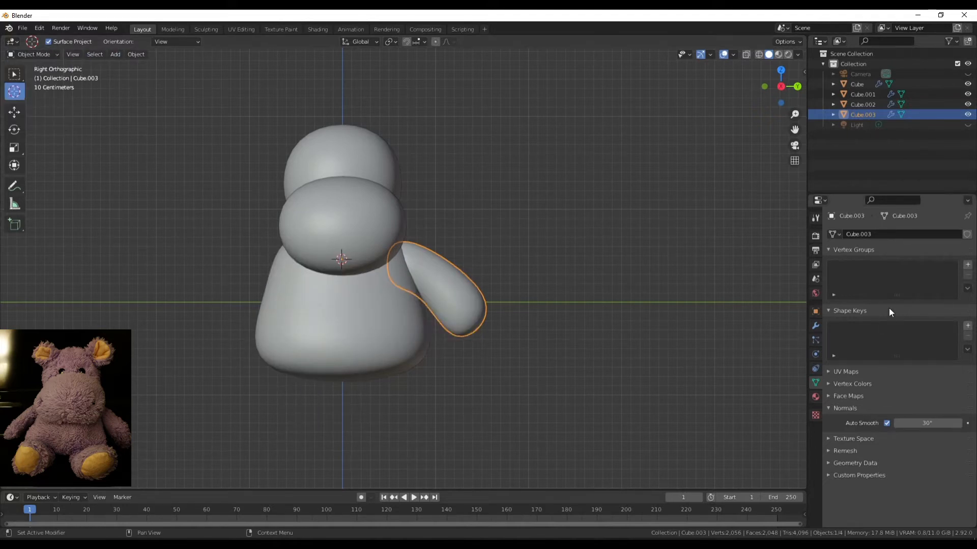
left_click(816, 325)
left_click(899, 235)
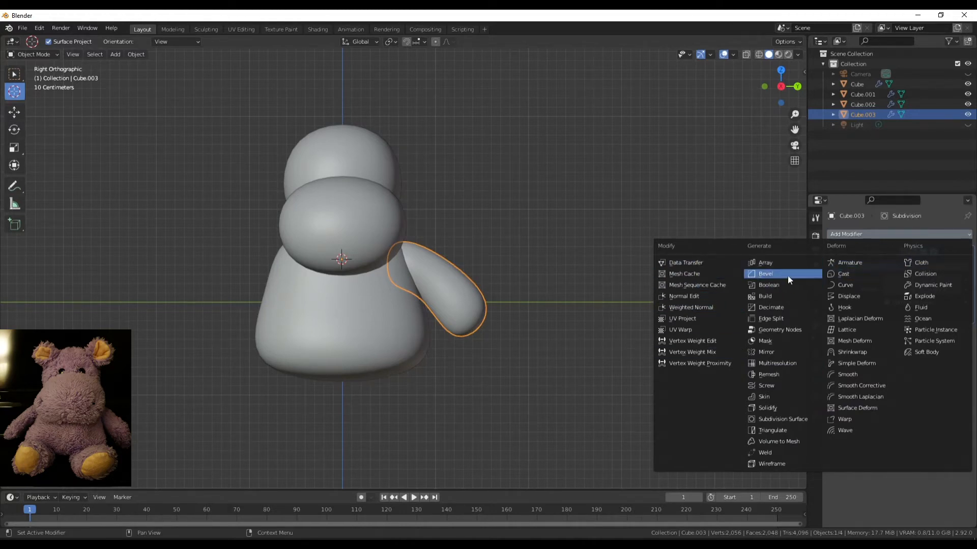
left_click(775, 354)
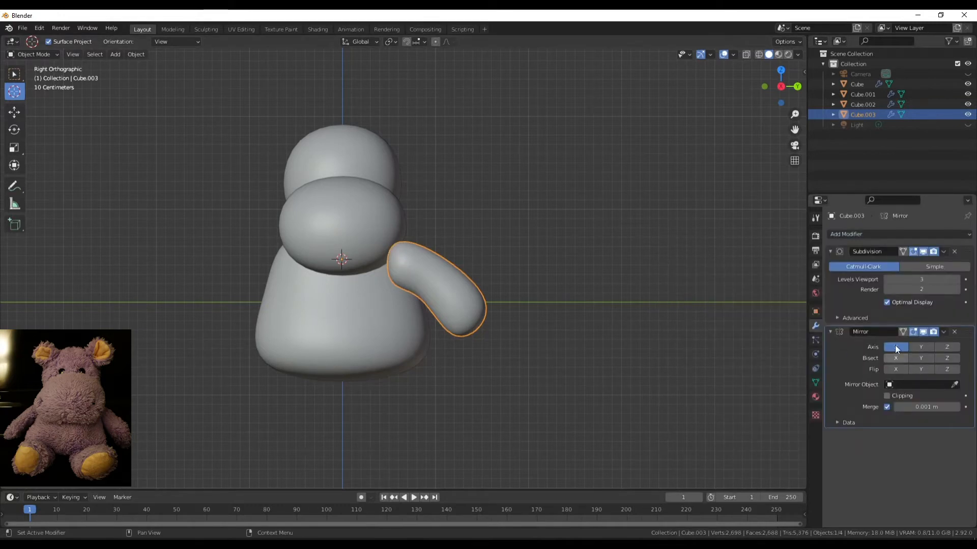
left_click(923, 346)
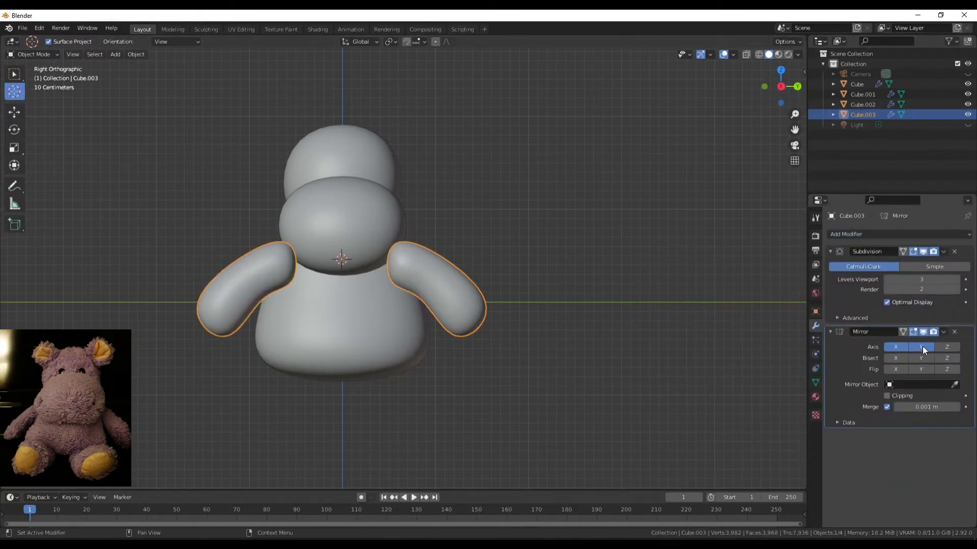
left_click(905, 347)
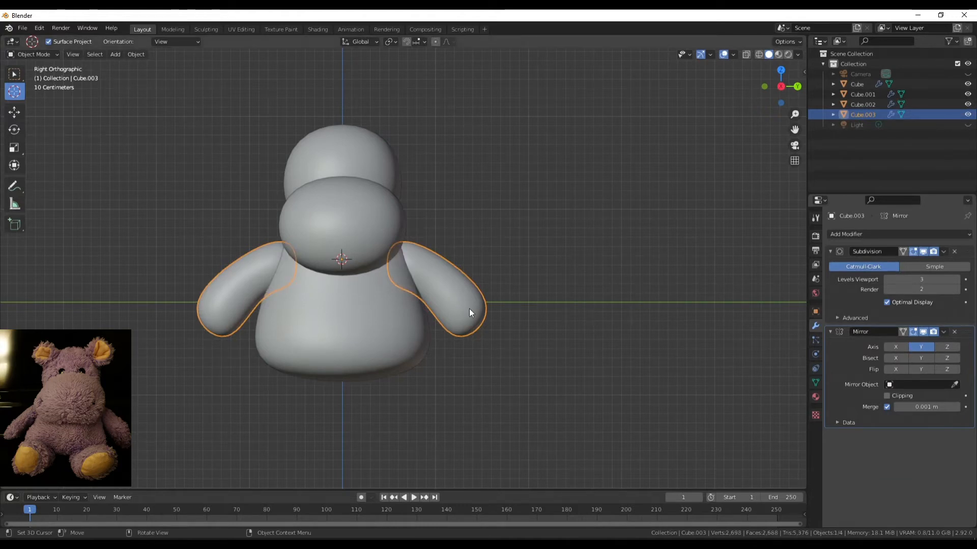
Apply the arm's Subdivision modifier, keeping the Mirror modifier live.
mouse_move(514, 306)
middle_mouse_down()
mouse_move(412, 356)
mouse_move(545, 312)
mouse_move(516, 304)
mouse_move(524, 302)
middle_mouse_up()
left_click(944, 252)
left_click(928, 262)
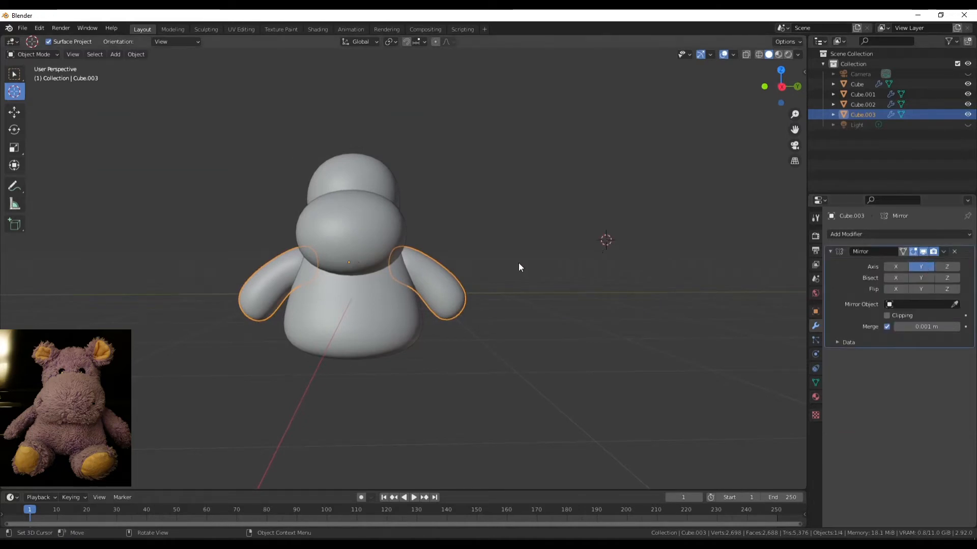
Put the 3D cursor back on the centre line at the arms' origin, return to the selection tool and deselect the arms.
left_click(781, 87)
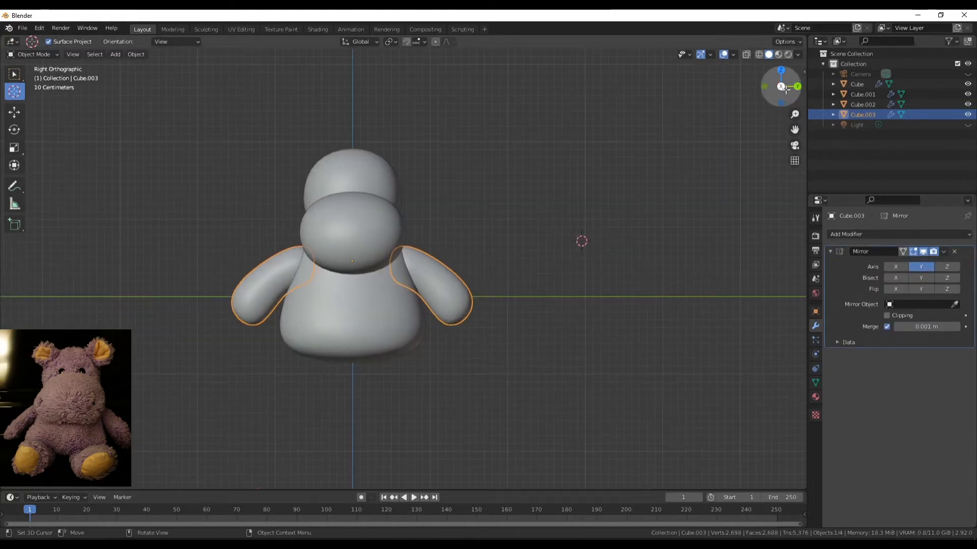
left_click(352, 262)
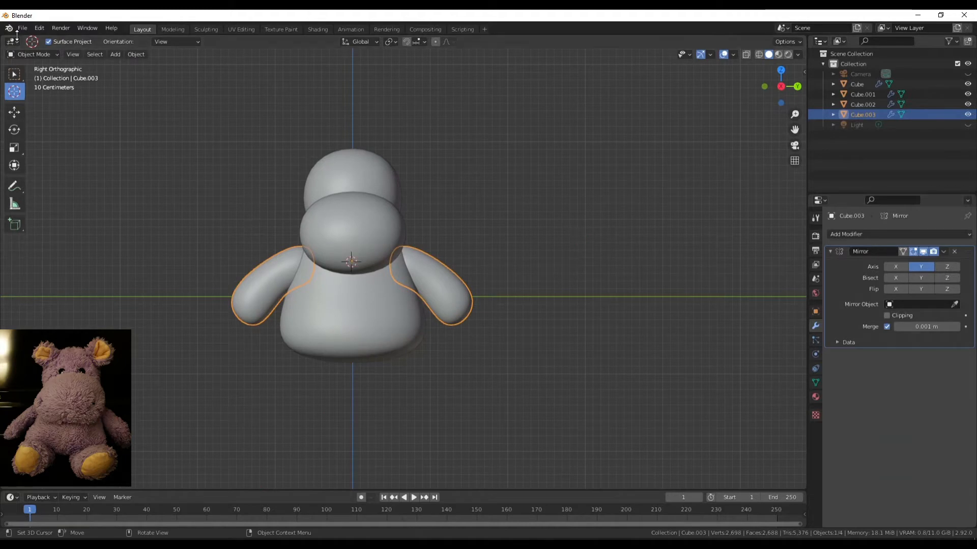
left_click(30, 53)
left_click(26, 62)
left_click(14, 75)
left_click(442, 222)
middle_click_drag(320, 267, 352, 279)
middle_click_drag(267, 275, 280, 331)
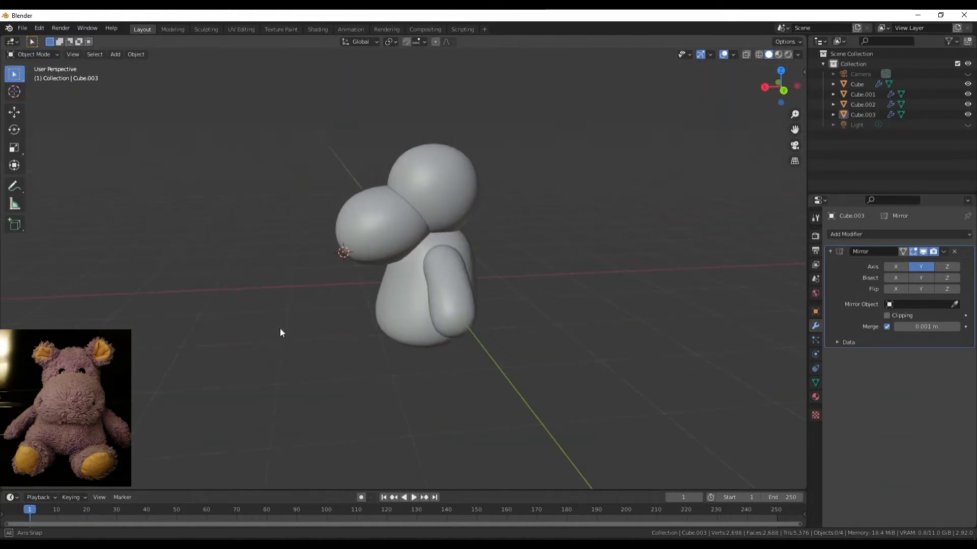
middle_click_drag(359, 379, 426, 370)
Duplicate the head in the back orthographic view and place the copy at the lower front of the body for a leg.
left_click(356, 154)
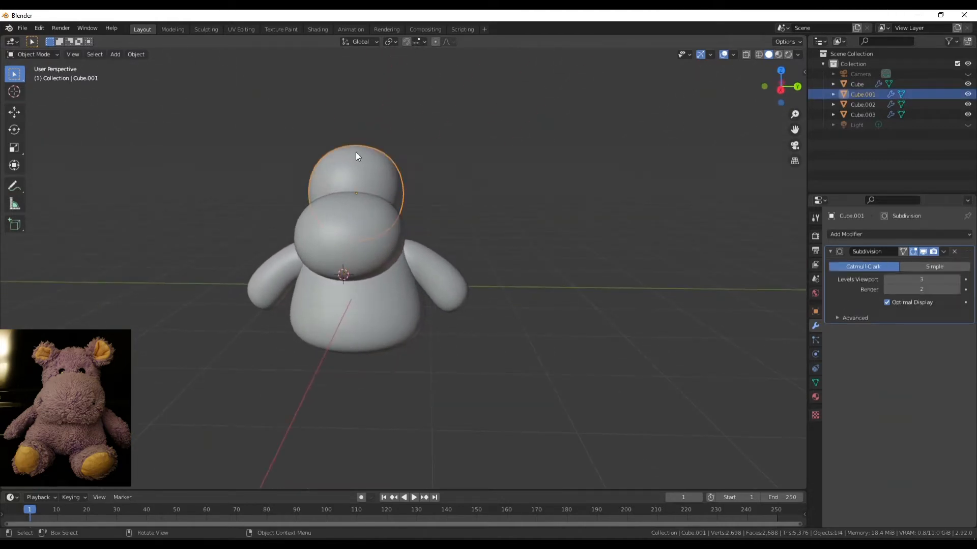
left_click(780, 89)
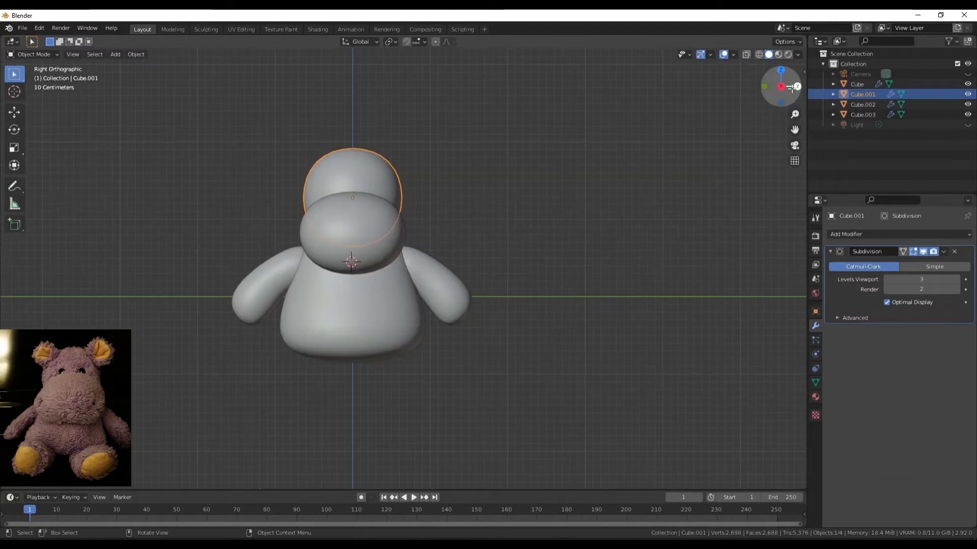
left_click(798, 86)
key("shift+d")
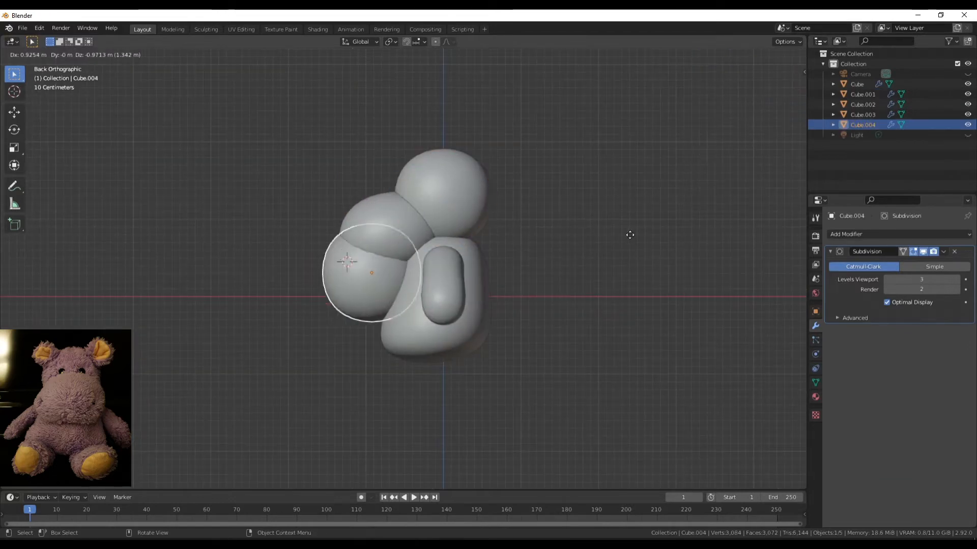
left_click(639, 300)
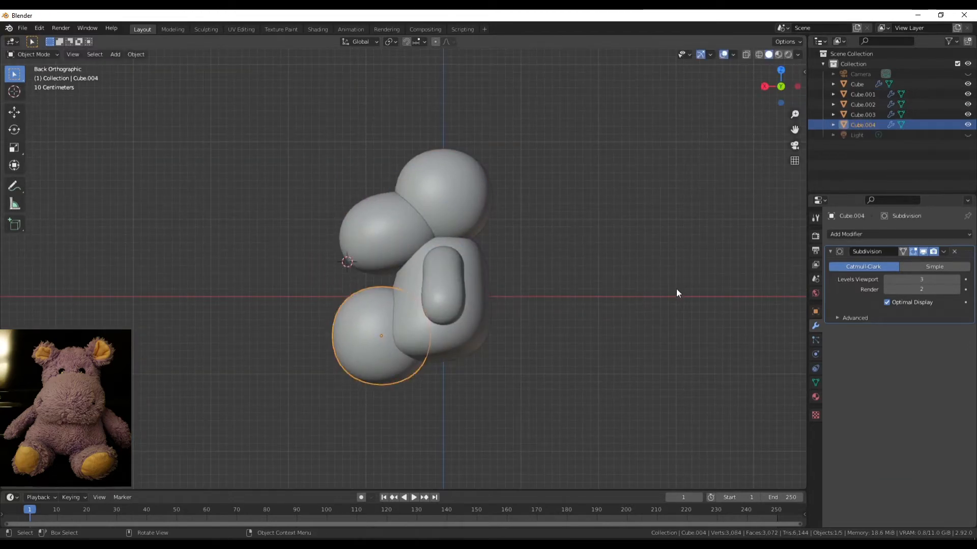
Scale the leg sphere down to roughly half its size and move it against the lower front of the body.
key("s")
left_click(536, 316)
key("g")
left_click(550, 322)
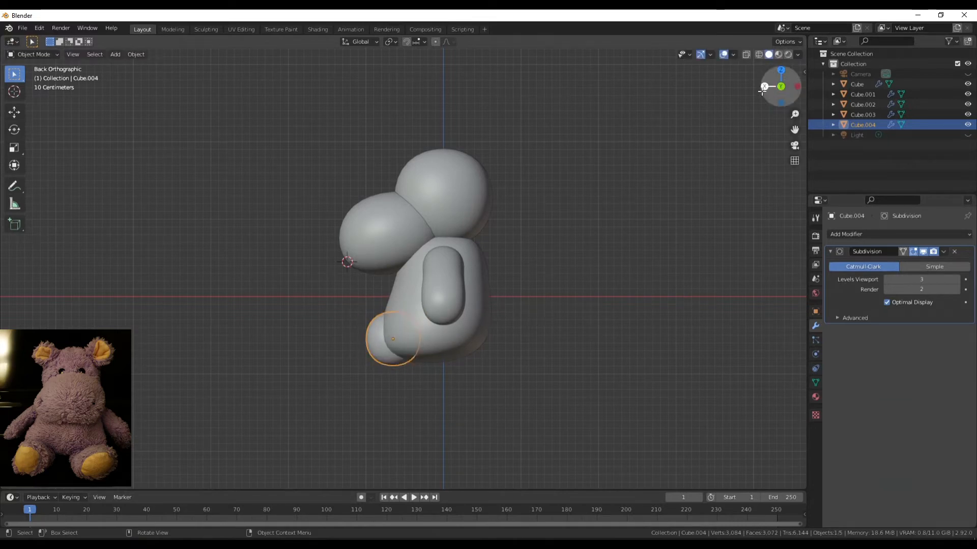
Move the leg sphere sideways to one lower corner of the body in the right orthographic view and scale it up slightly.
left_click(764, 86)
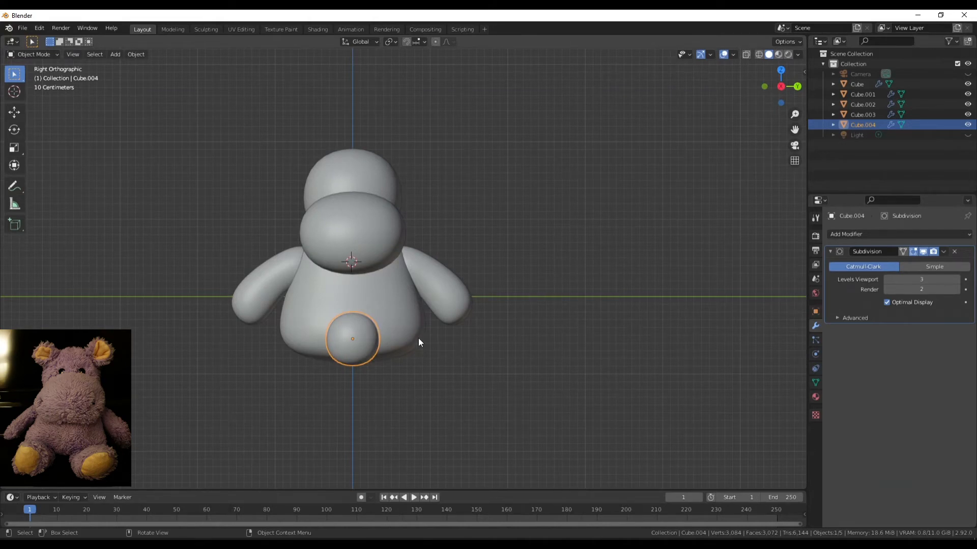
key("g")
left_click(467, 346)
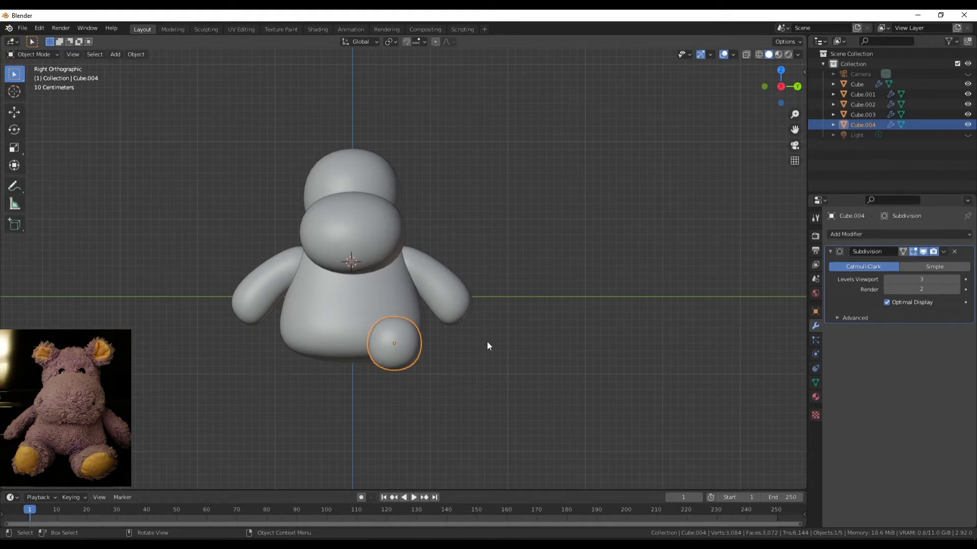
key("s")
left_click(500, 344)
middle_click_drag(531, 340, 435, 344)
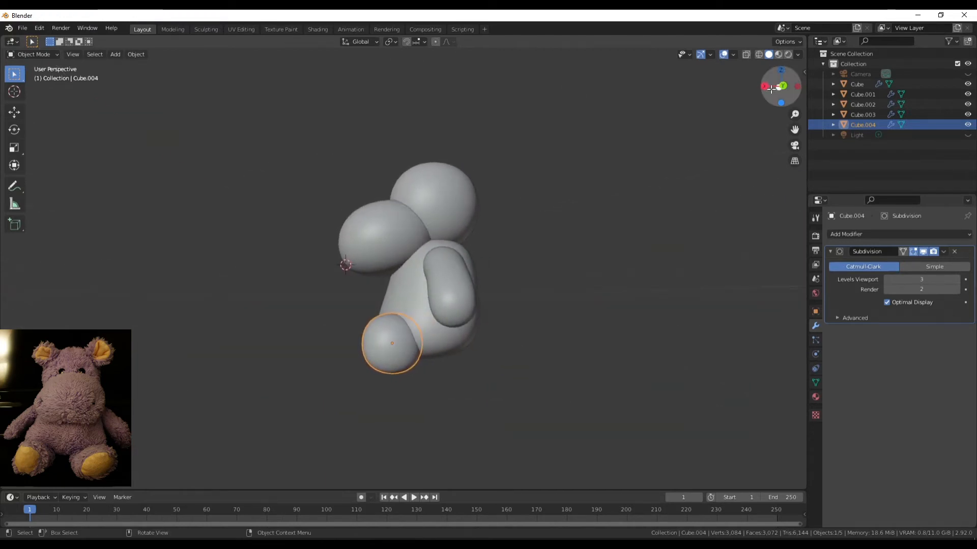
Enter Edit Mode on the leg sphere and extrude its front face forward about 0.5 m in the back orthographic view.
left_click(766, 87)
left_click(31, 54)
left_click(31, 77)
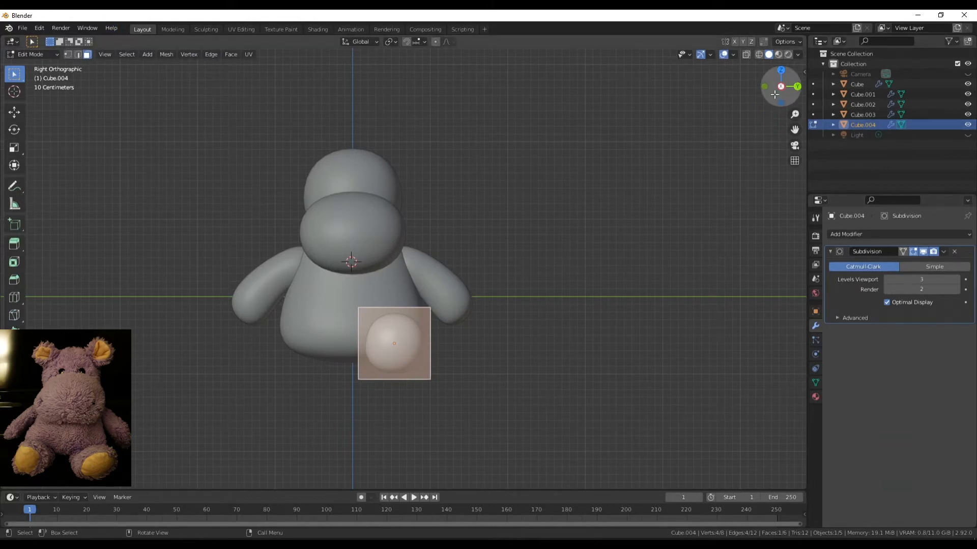
left_click(798, 87)
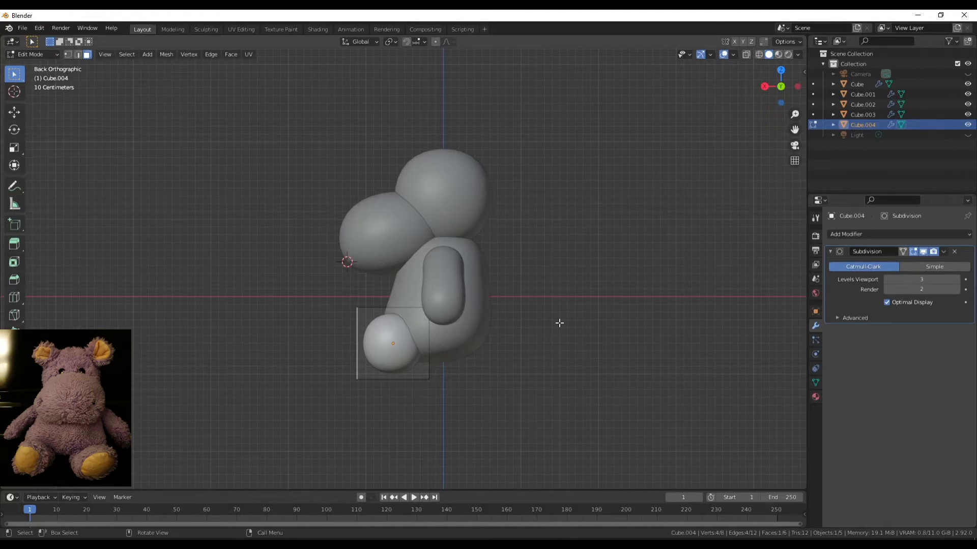
key("e")
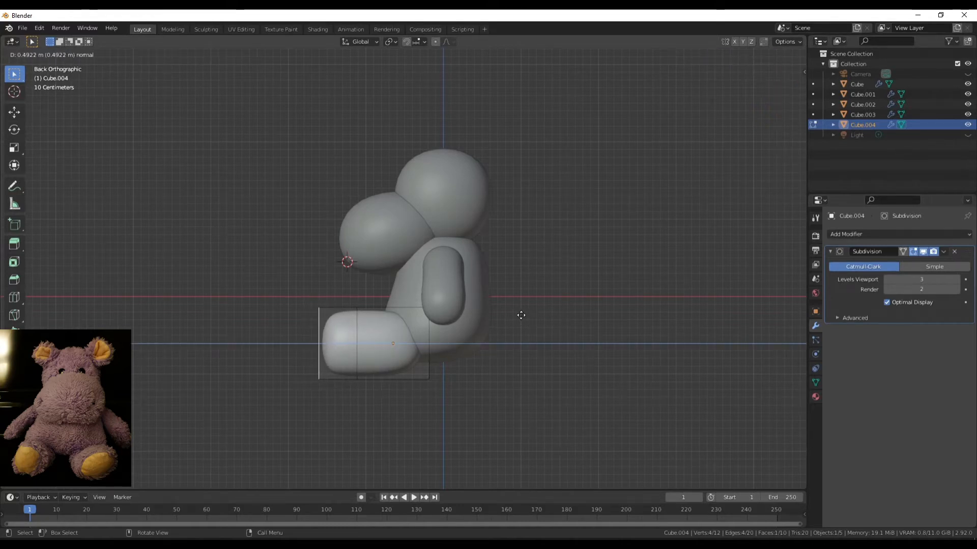
left_click(519, 318)
Select the leg's rear face beside the body and scale it down to taper the hip end.
middle_click_drag(462, 359, 409, 369)
left_click(423, 363)
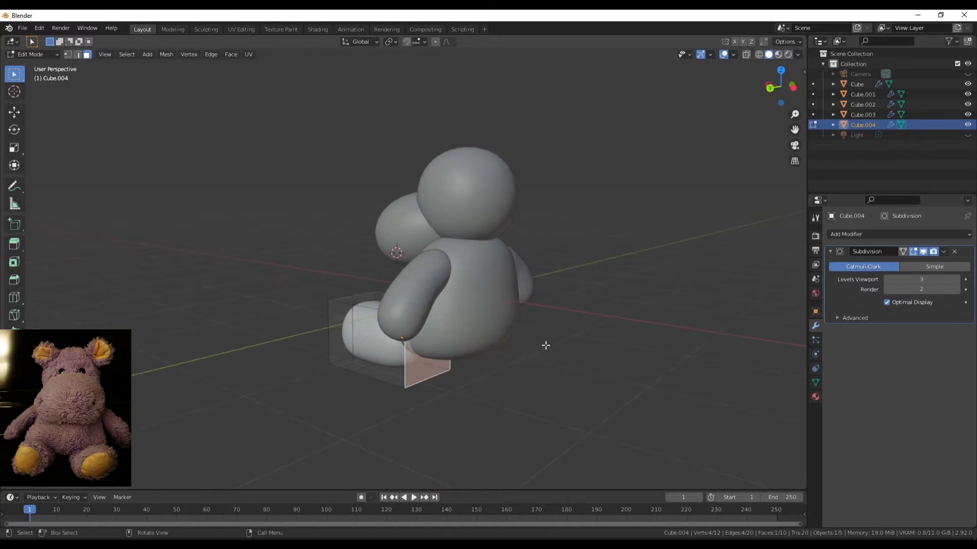
key("s")
left_click(548, 345)
Extrude the leg's front face further forward and scale the new face up to more than 1.3 times to widen the foot.
middle_click_drag(427, 364, 271, 334)
left_click(320, 333)
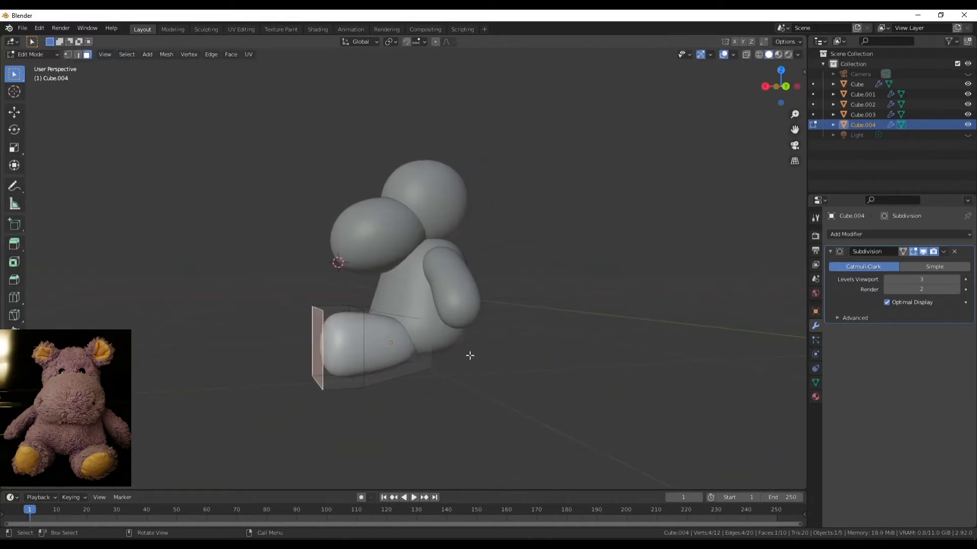
key("e")
left_click(448, 354)
key("s")
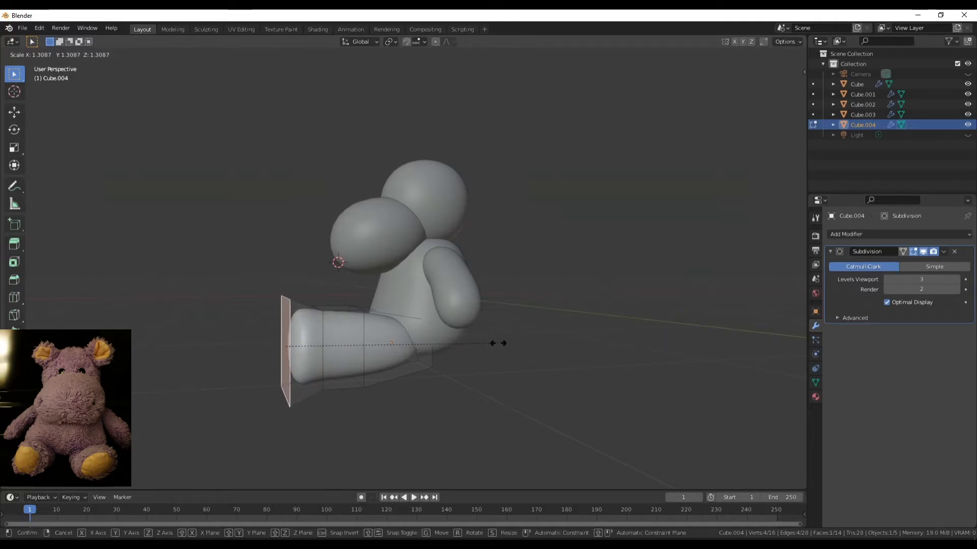
left_click(515, 340)
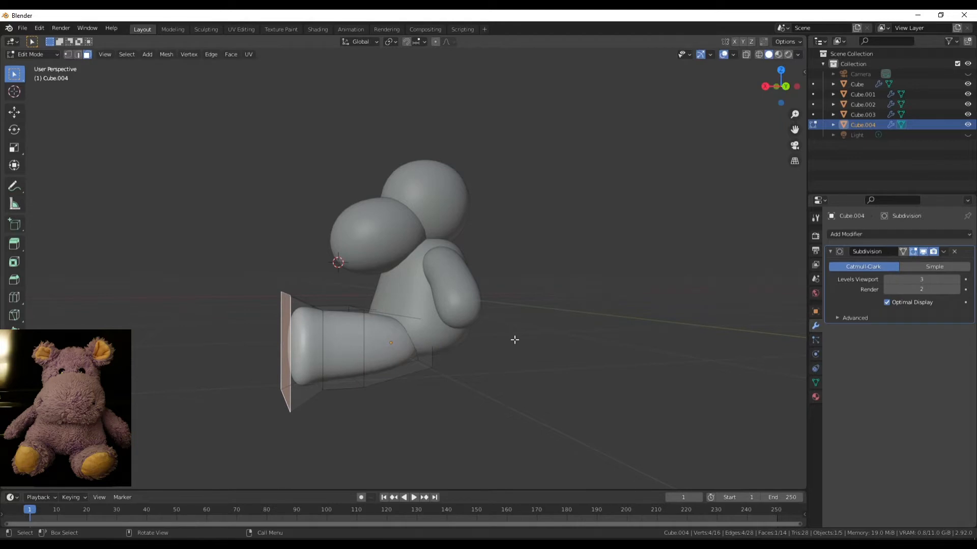
Extrude the foot's front face once more and scale it down to round off the sole.
key("e")
left_click(475, 342)
key("s")
left_click(395, 349)
middle_click_drag(255, 403, 282, 424)
middle_click_drag(400, 443, 428, 466)
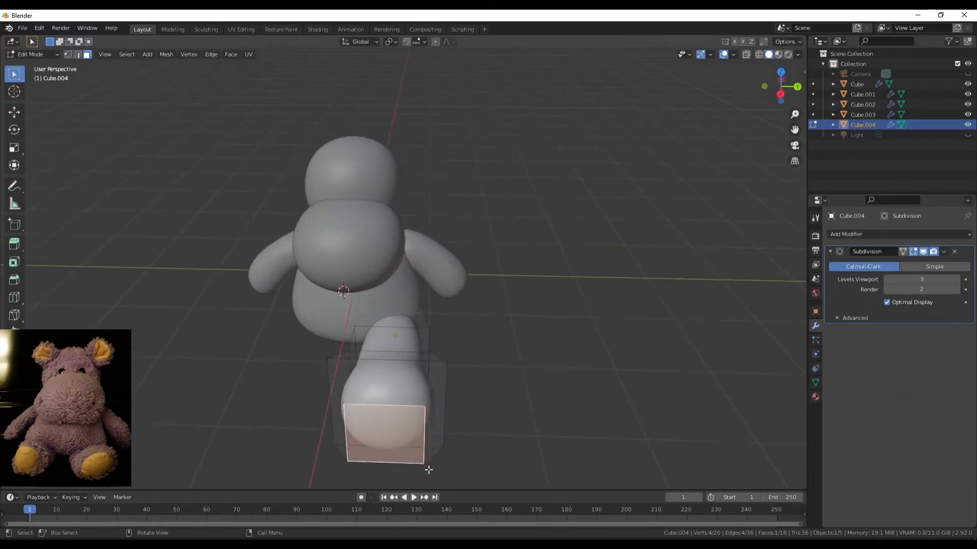
Return to Object Mode and adjust the overall scale of the whole leg.
left_click(26, 53)
left_click(32, 66)
middle_click_drag(590, 301, 537, 290)
key("s")
left_click(575, 299)
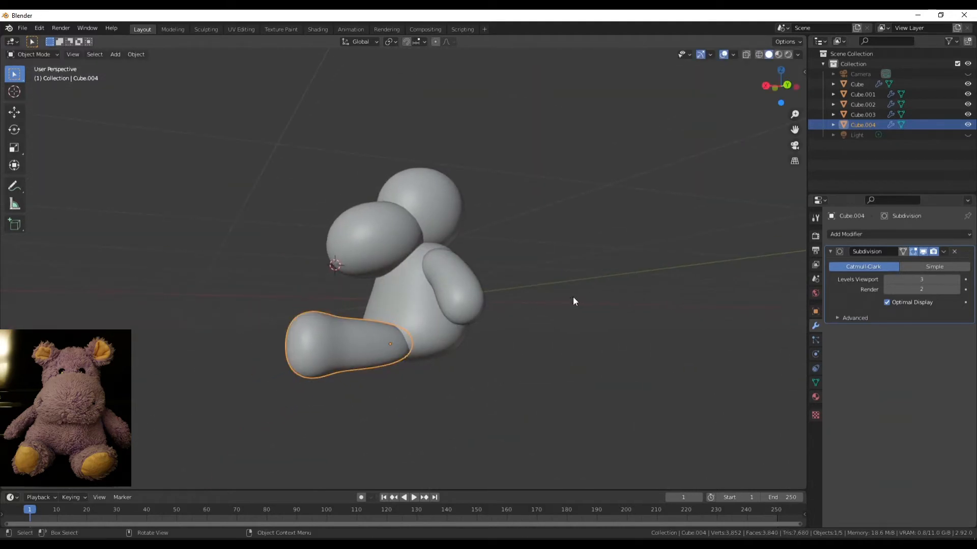
Rotate the leg in the top orthographic view so that its foot points diagonally outward from the body.
left_click(782, 70)
key("r")
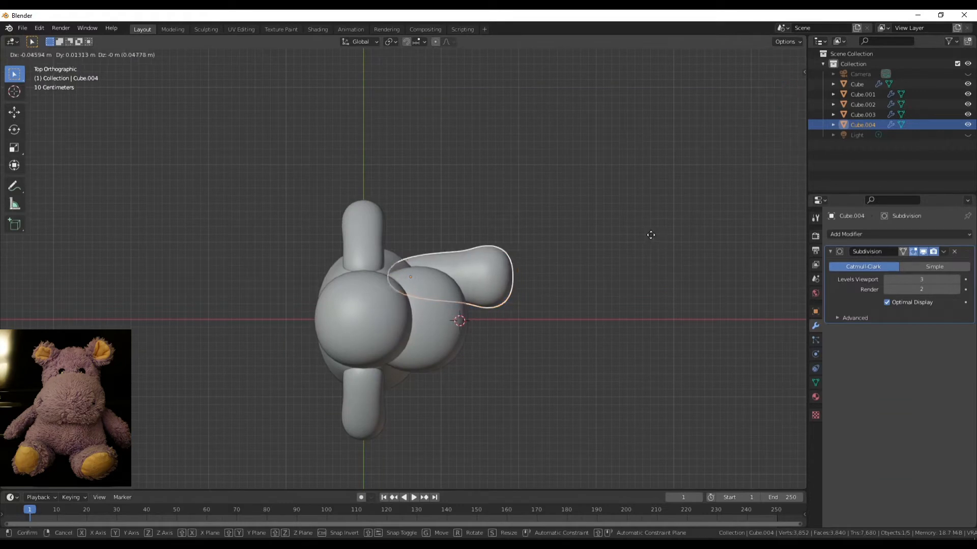
right_click(642, 240)
key("r")
left_click(593, 177)
Scale the leg up slightly and reposition it against the lower front of the body.
middle_click_drag(593, 177, 305, 327)
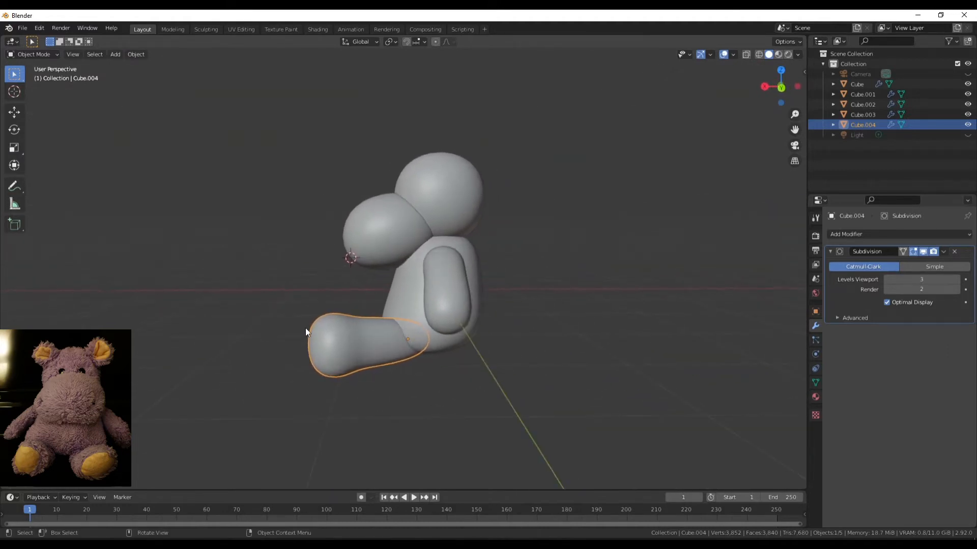
key("s")
left_click(616, 353)
key("g")
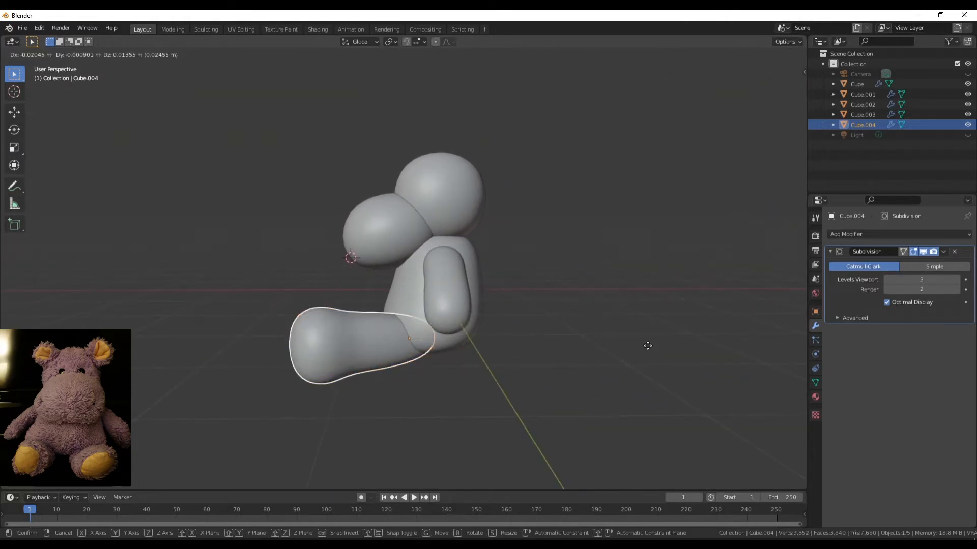
left_click(641, 338)
middle_click_drag(397, 396, 471, 366)
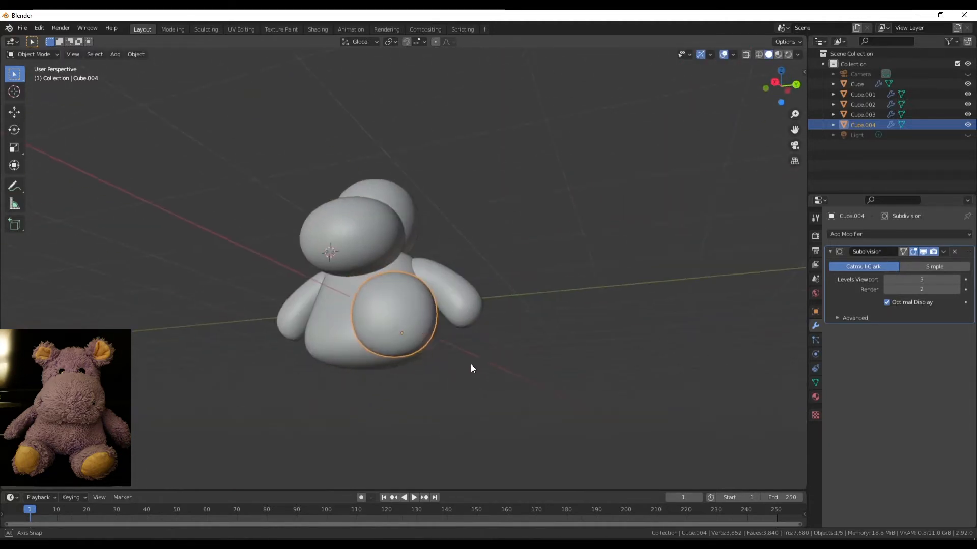
Duplicate the leg in the top orthographic view, place the copy on the opposite side and rotate it about 34 degrees to mirror the first.
left_click(780, 70)
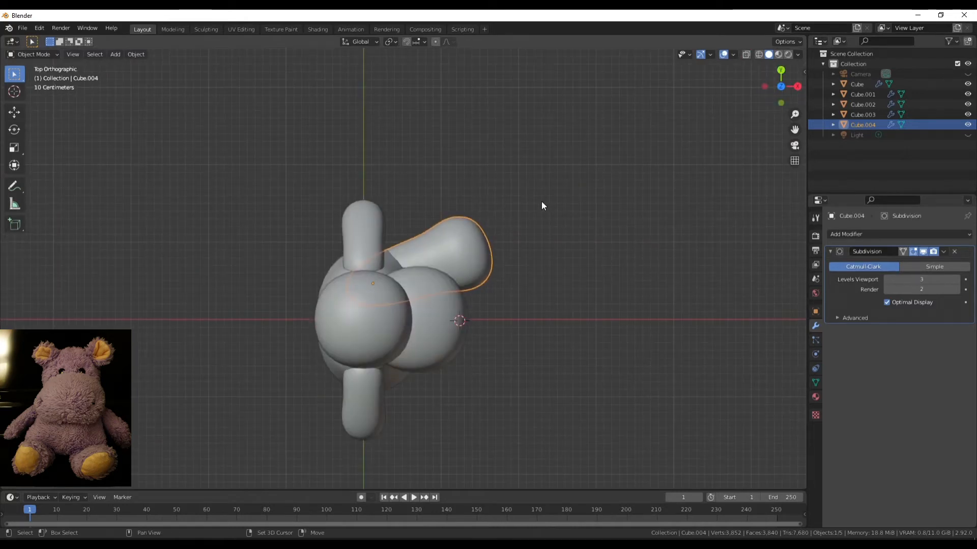
key("shift+d")
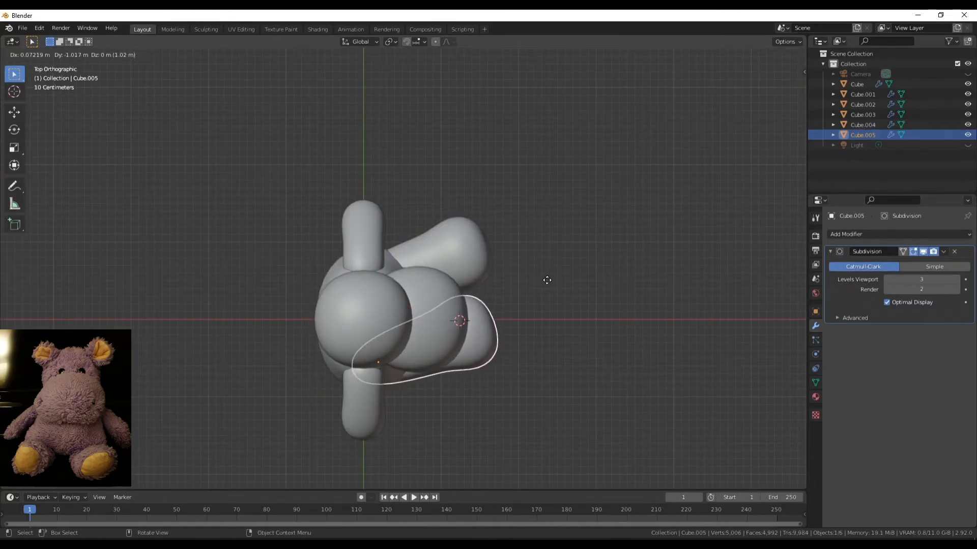
left_click(548, 281)
key("r")
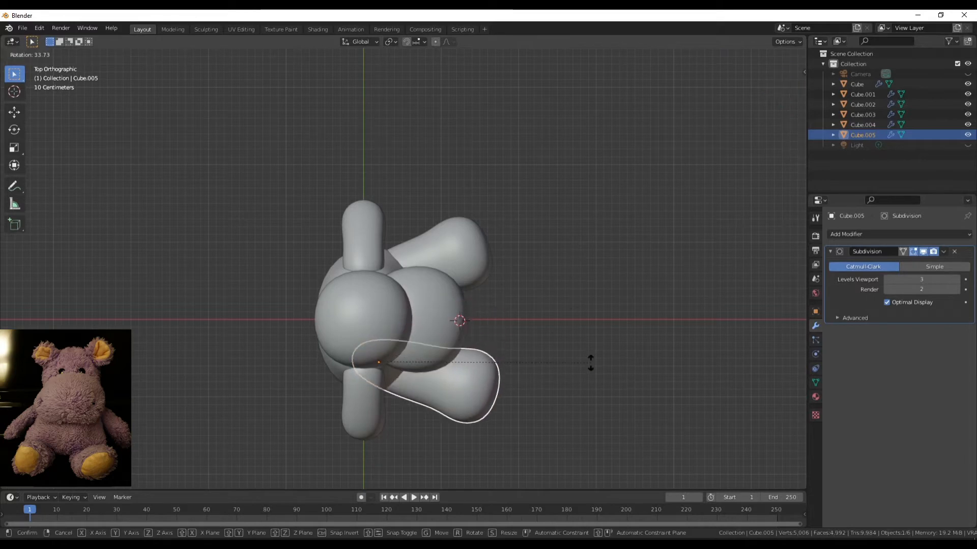
left_click(590, 362)
Fine-tune the copied leg's position in the top orthographic view to line up symmetrically with the first leg, and deselect it.
key("g")
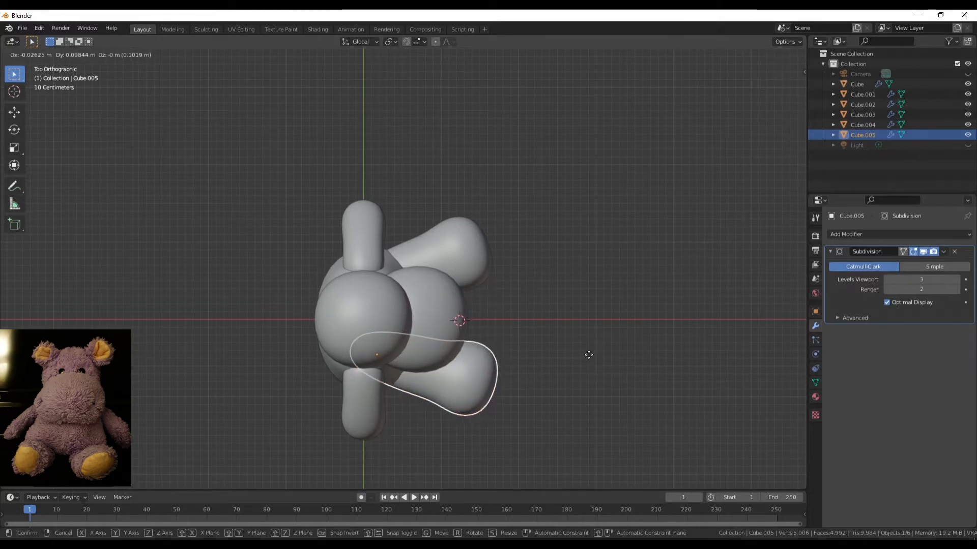
left_click(587, 353)
left_click(586, 335)
middle_click_drag(597, 396, 551, 404)
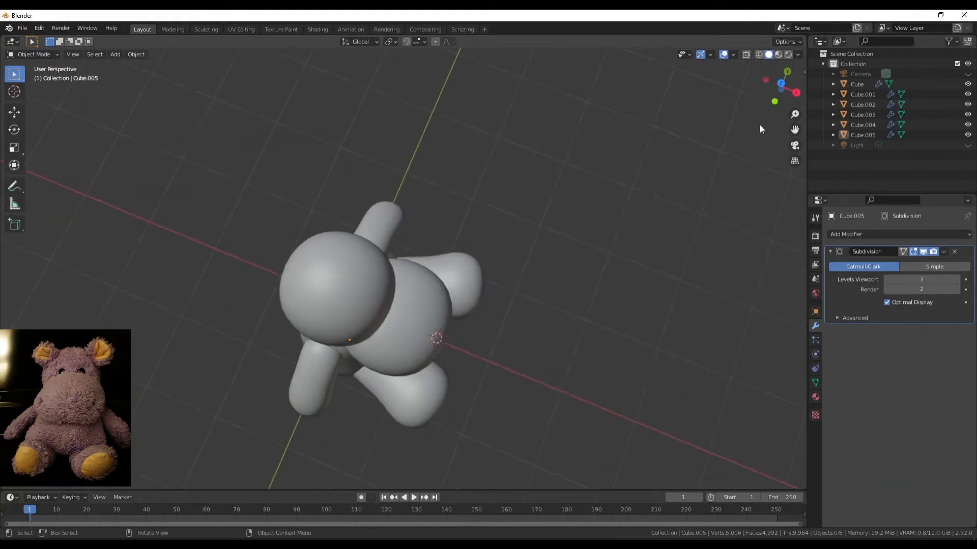
left_click(781, 85)
left_click(480, 389)
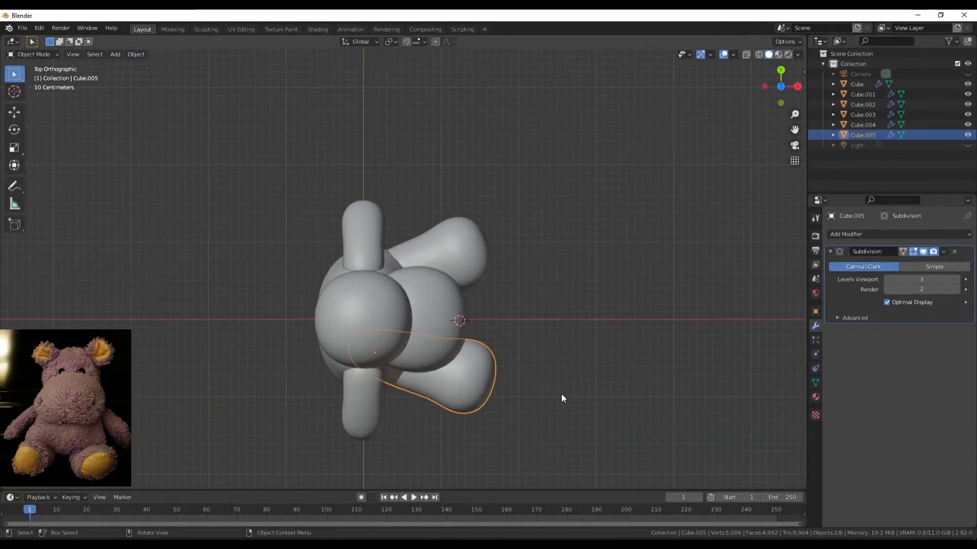
key("g")
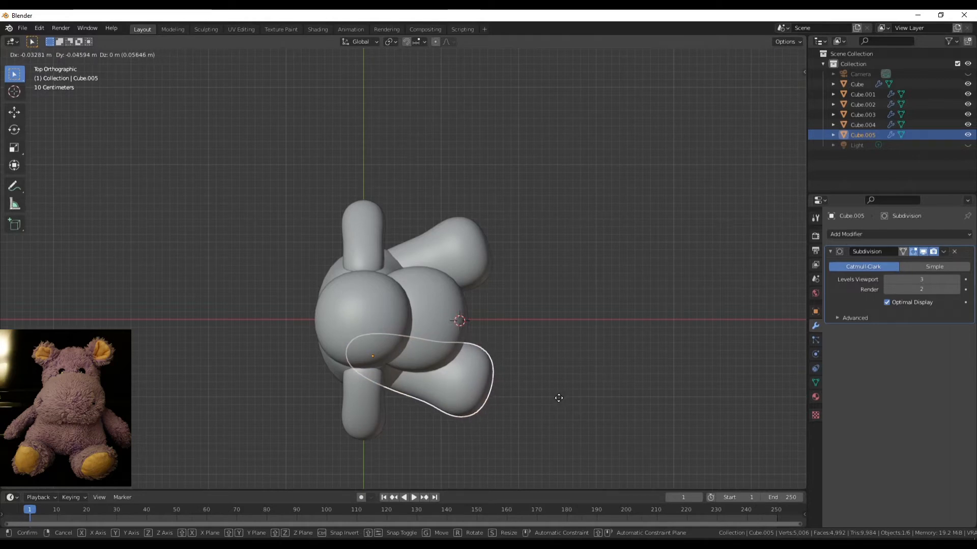
left_click(558, 397)
left_click(627, 359)
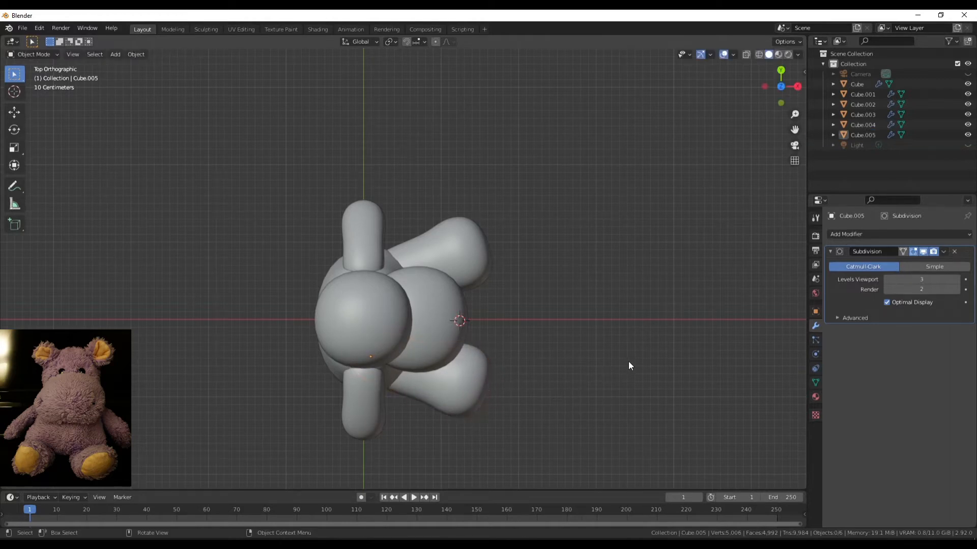
Start saving the project and create and open a new folder named Teddy bear inside Documents\Blender Project files.
middle_click_drag(511, 450, 527, 423)
middle_click_drag(505, 379, 425, 262)
key("ctrl+s")
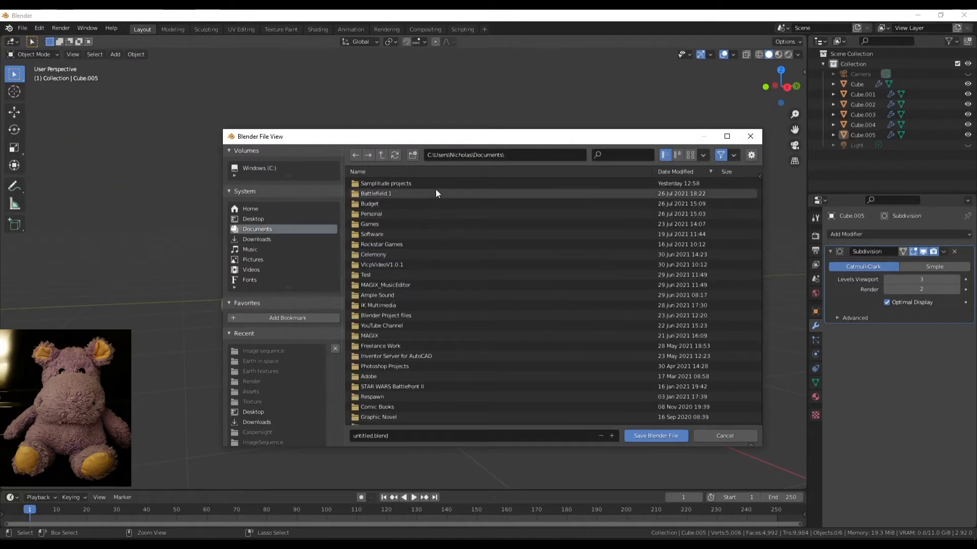
left_click(397, 172)
left_click(392, 171)
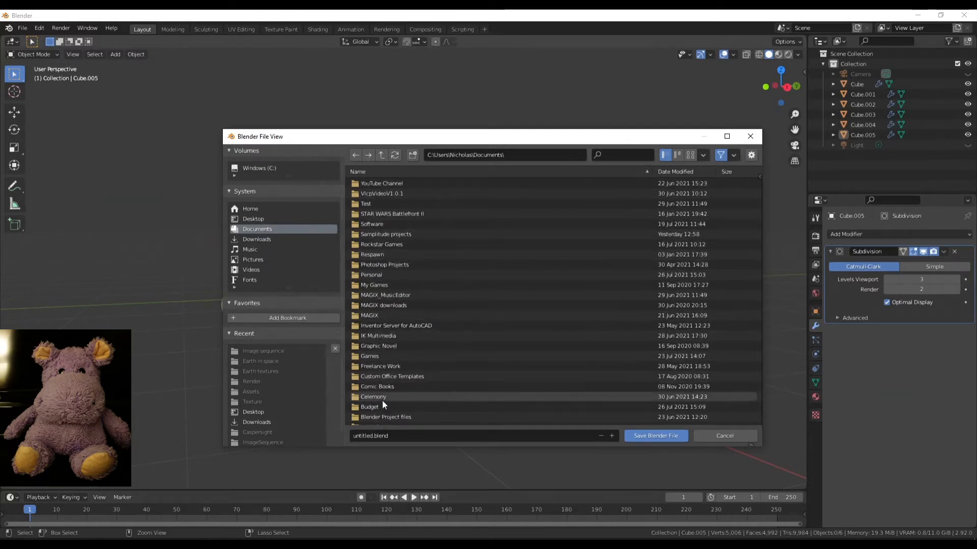
left_click(398, 416)
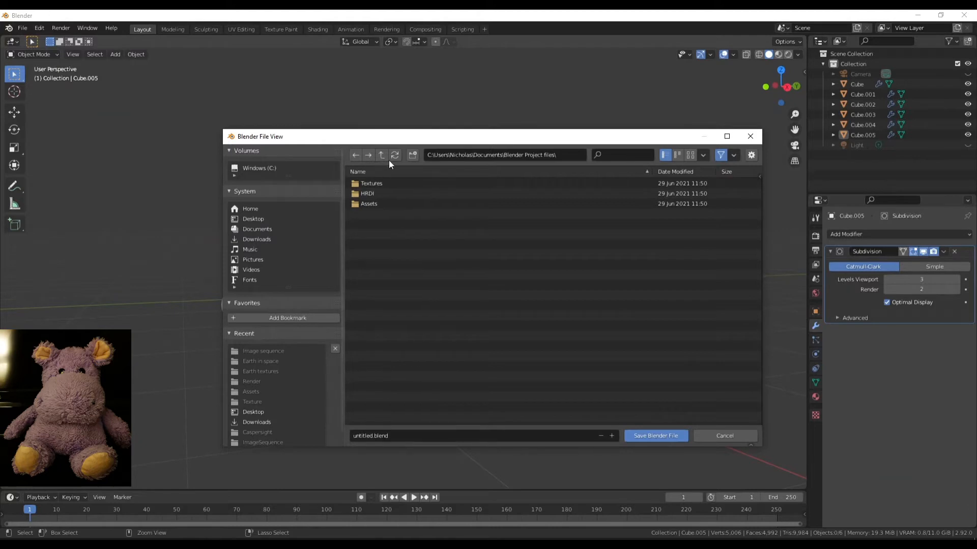
left_click(412, 154)
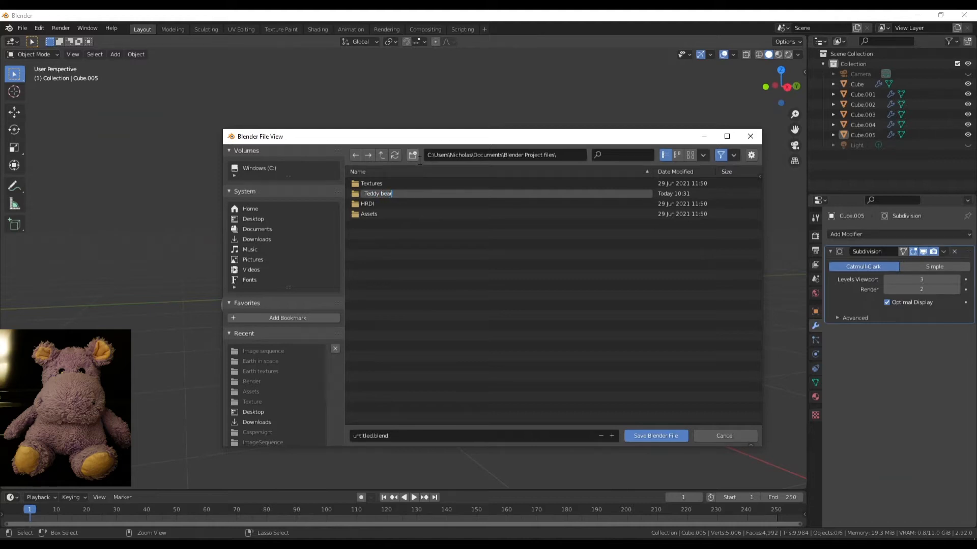
key("Return")
double_click(388, 190)
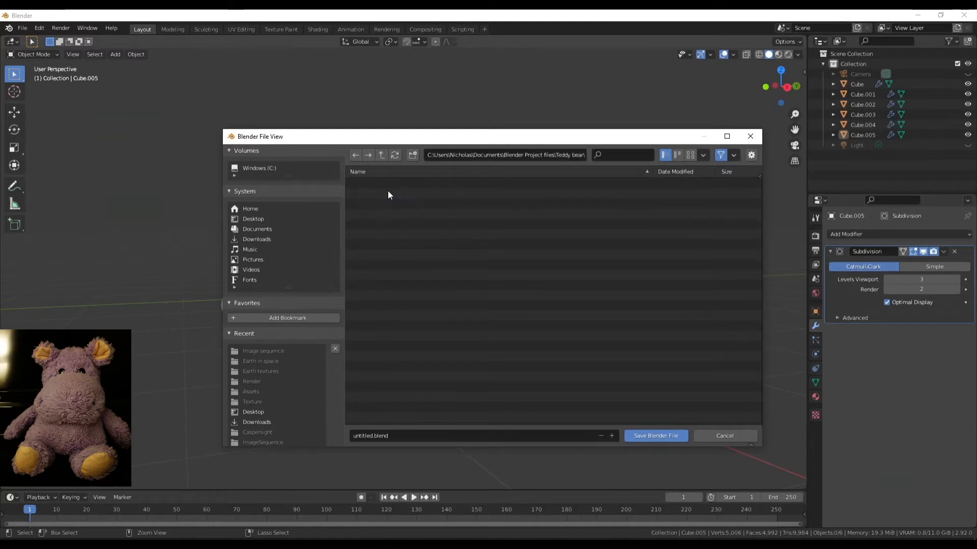
Name the file Teddy bear.blend and save it in the new folder.
left_click(372, 434)
type("Teddy bear")
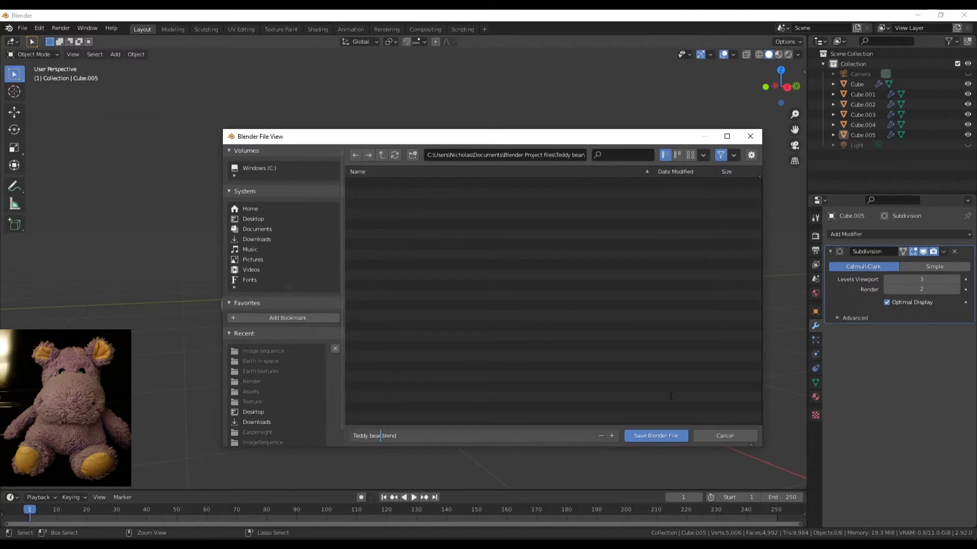
left_click(640, 436)
Duplicate the head in the right orthographic view and place the copy beside the upper edge of the head for an ear.
middle_click_drag(502, 254, 414, 168)
left_click(373, 154)
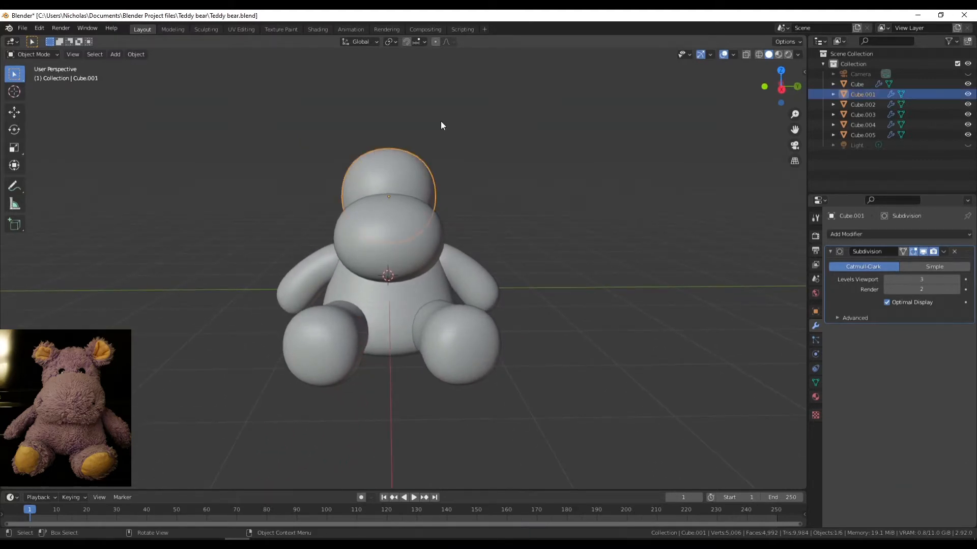
left_click(459, 161)
left_click(407, 179)
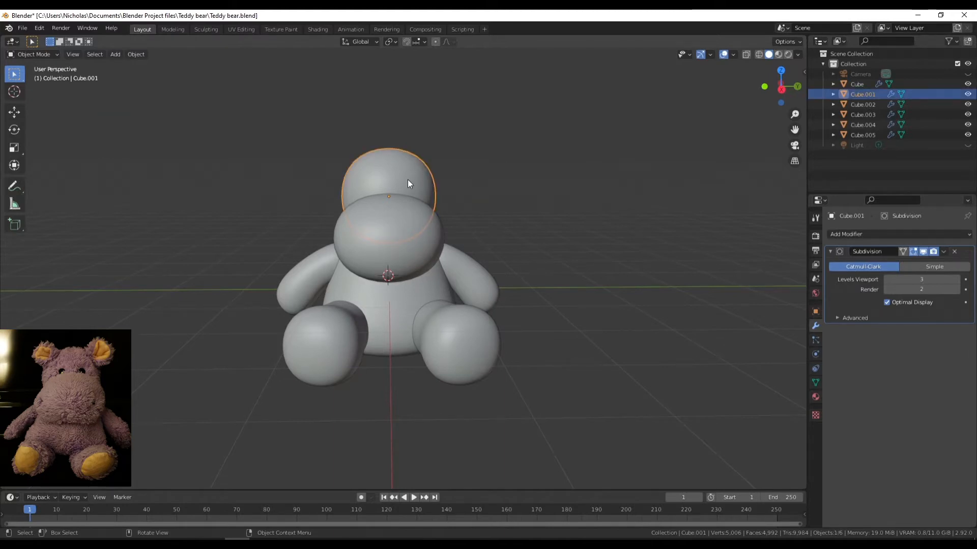
left_click(782, 89)
key("shift+d")
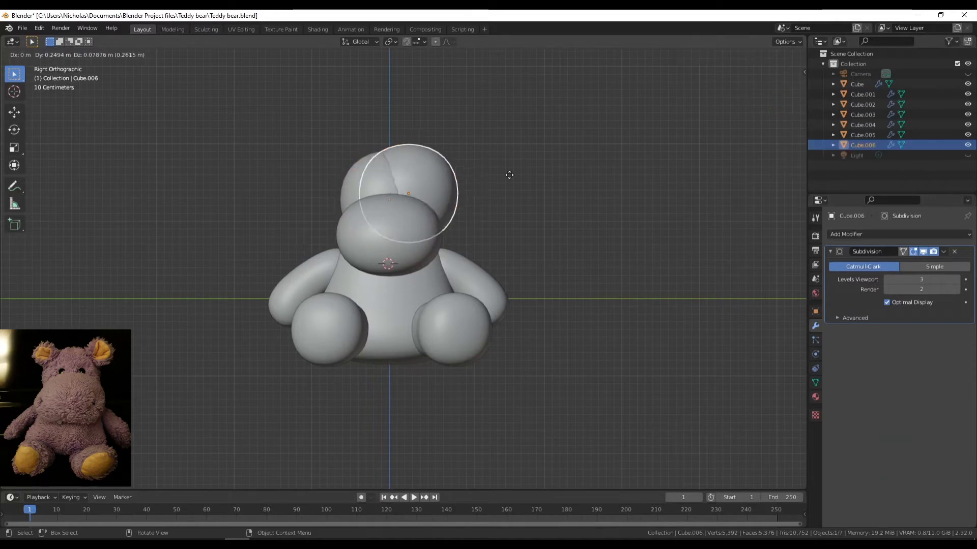
left_click(532, 146)
Scale the ear sphere down to about 0.43 and move it onto the upper corner of the head.
key("s")
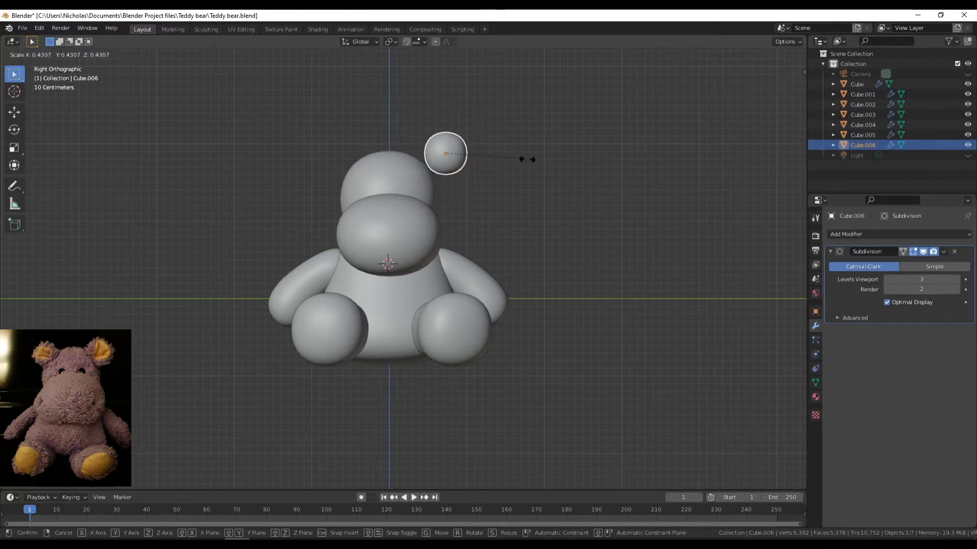
left_click(526, 159)
key("g")
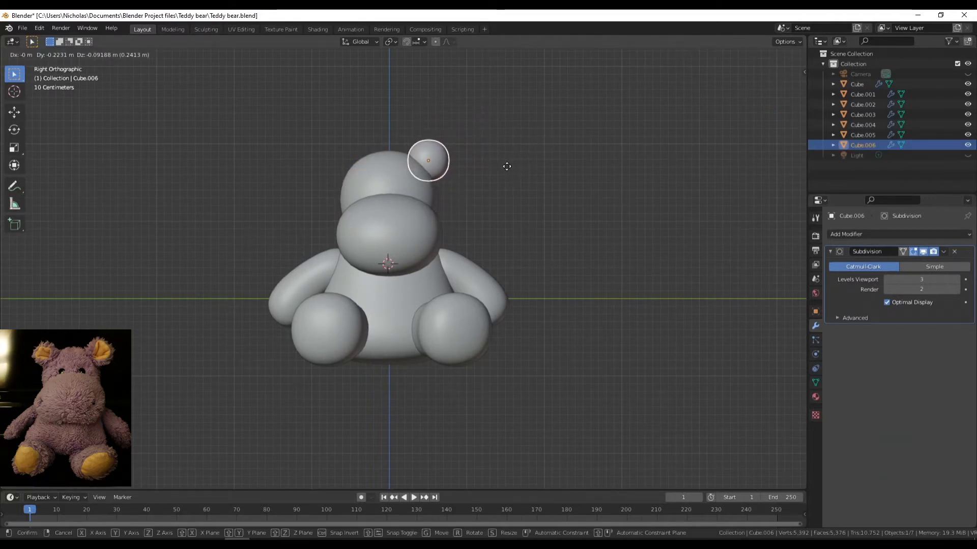
left_click(504, 165)
In the back orthographic view, flatten the ear's whole mesh along the X axis to about 0.59 in Edit Mode.
middle_click_drag(504, 166, 462, 203)
left_click(788, 93)
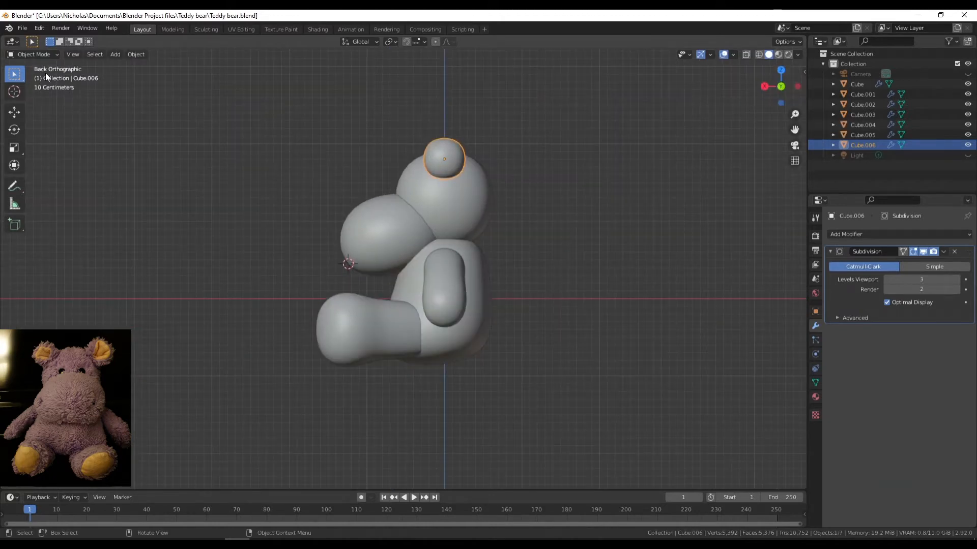
left_click(33, 54)
left_click(34, 77)
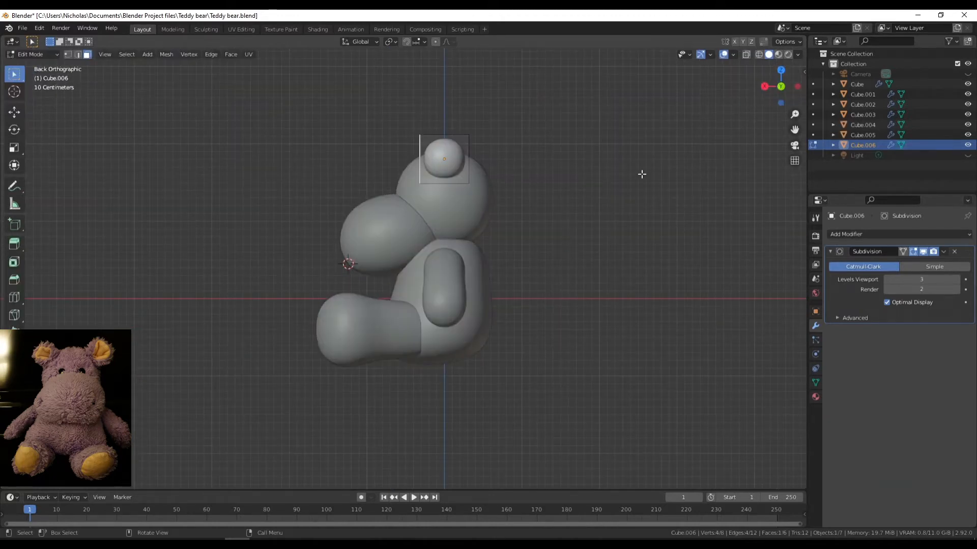
key("a")
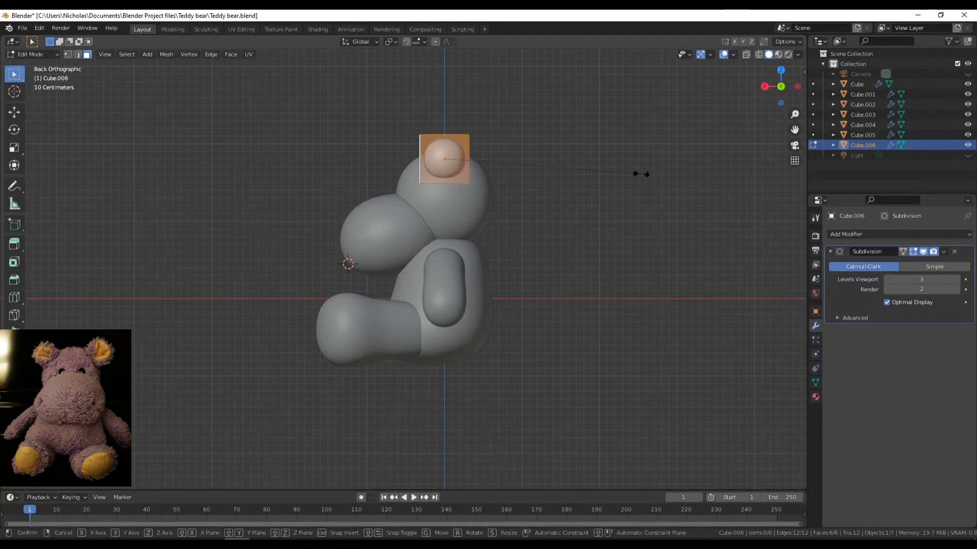
key("s")
key("x")
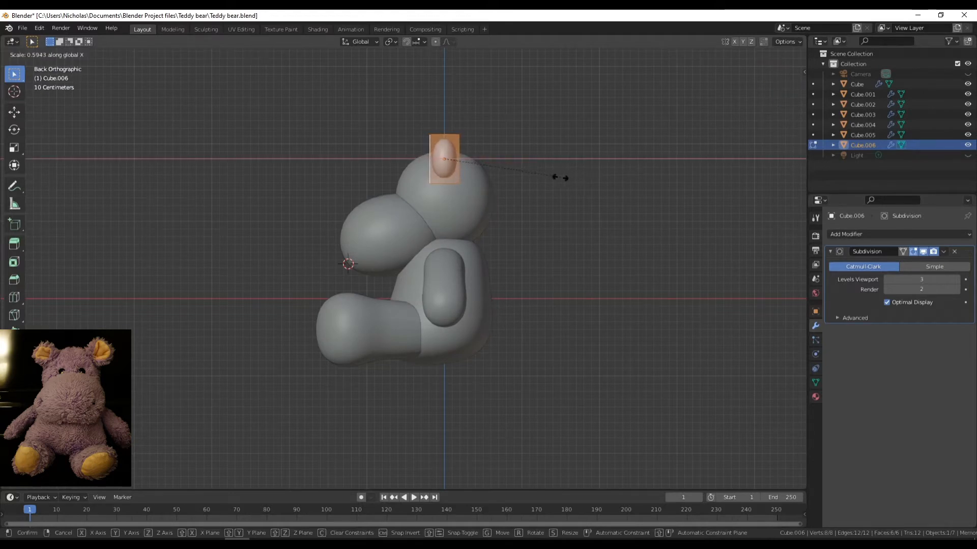
left_click(560, 178)
Scale up the ear's top face to about 1.28 so the ear widens upward, and return to Object Mode.
middle_click_drag(557, 174, 575, 200)
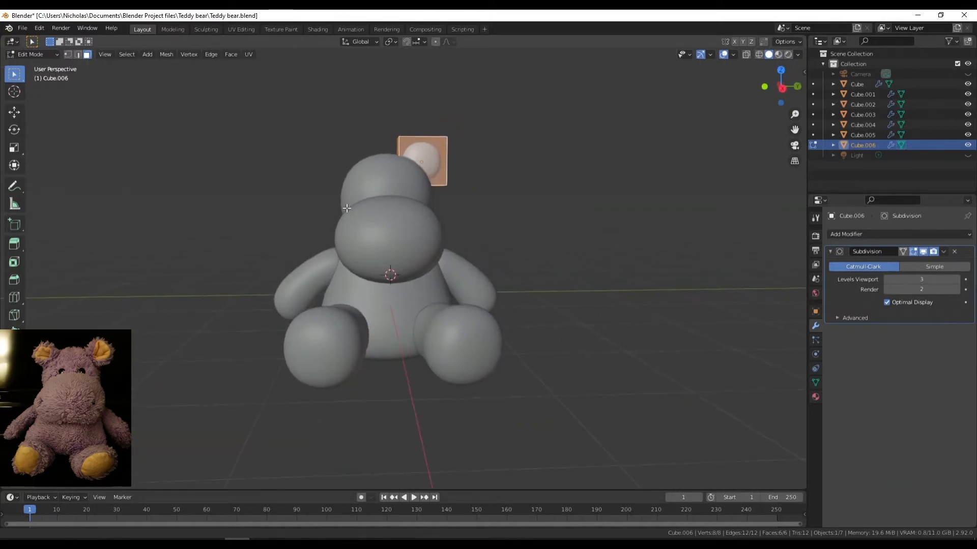
scroll(408, 144, "up", 3)
middle_click_drag(486, 244, 505, 168, "shift")
scroll(532, 196, "down", 4)
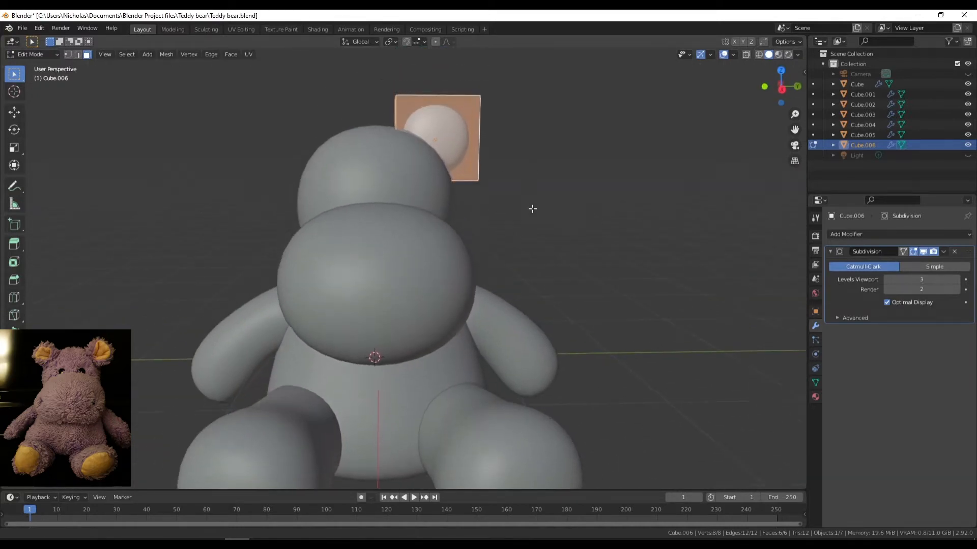
middle_click_drag(525, 253, 523, 246)
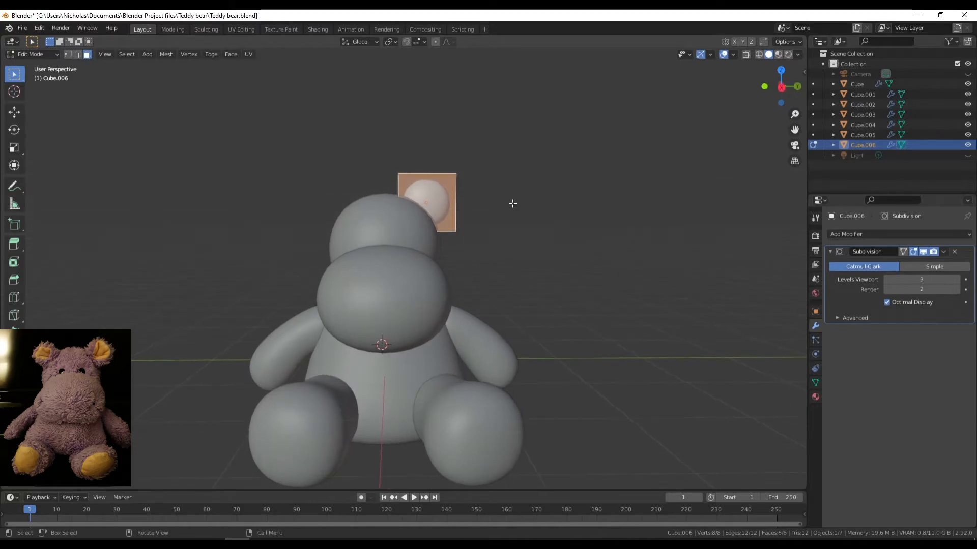
middle_click_drag(443, 164, 442, 204)
left_click(433, 161)
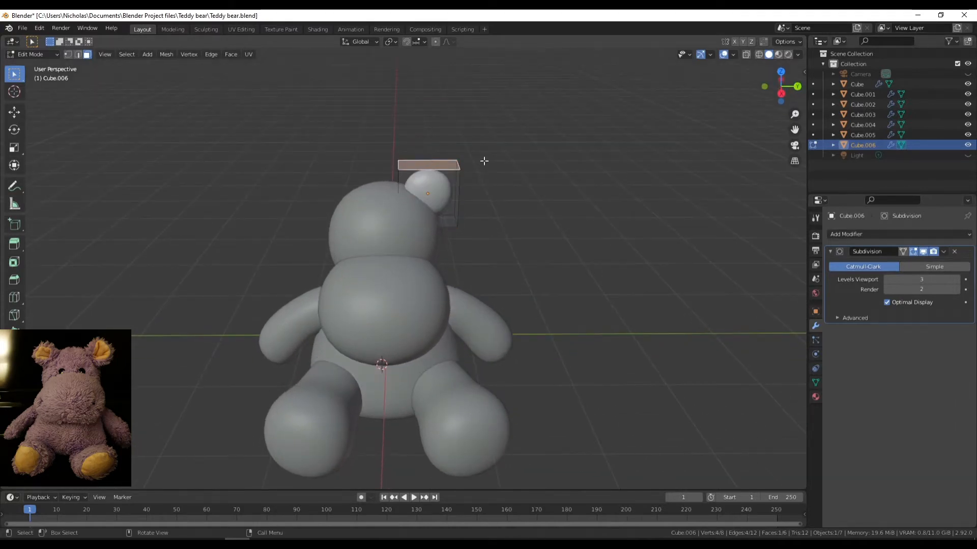
key("s")
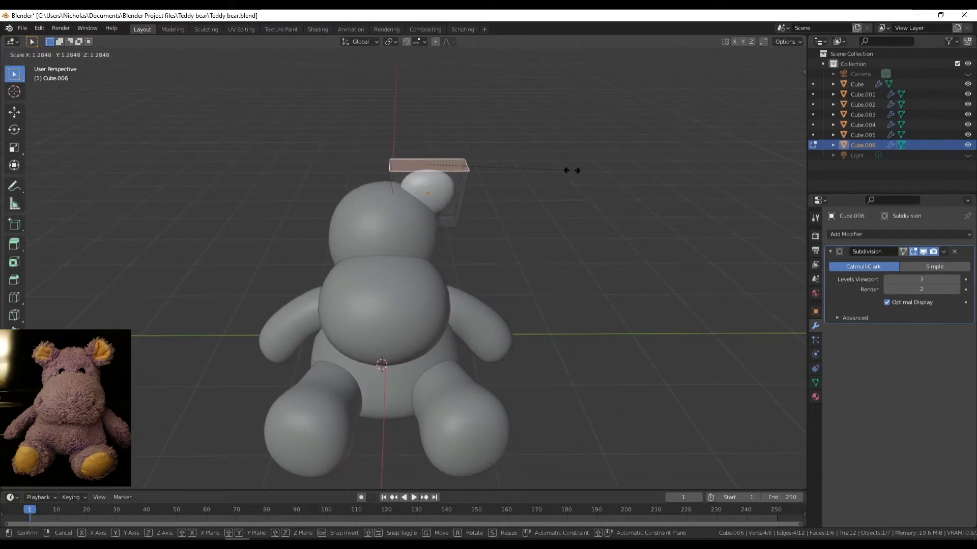
left_click(574, 169)
left_click(33, 54)
left_click(64, 65)
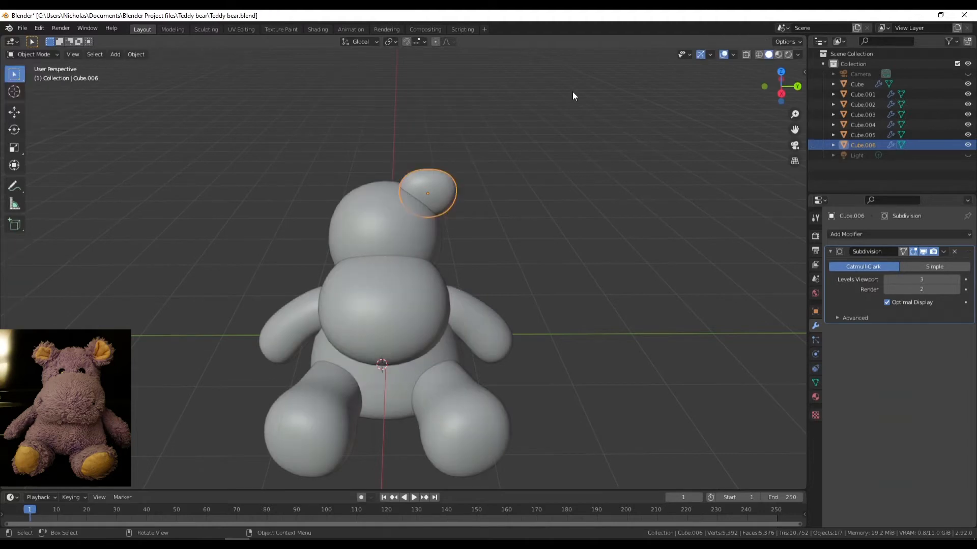
In the right orthographic view, tilt the ear outward and move it against the upper corner of the head.
left_click(780, 94)
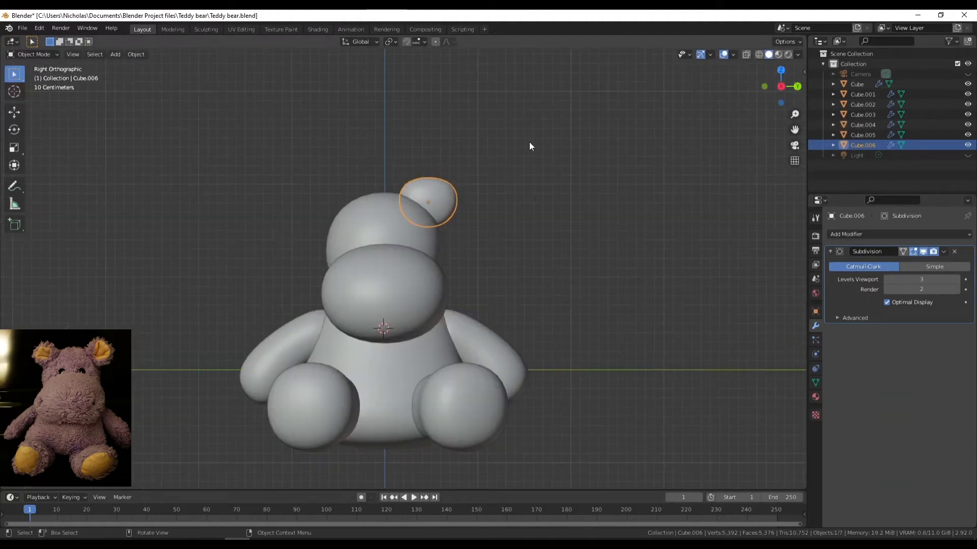
key("r")
left_click(600, 252)
key("g")
left_click(613, 251)
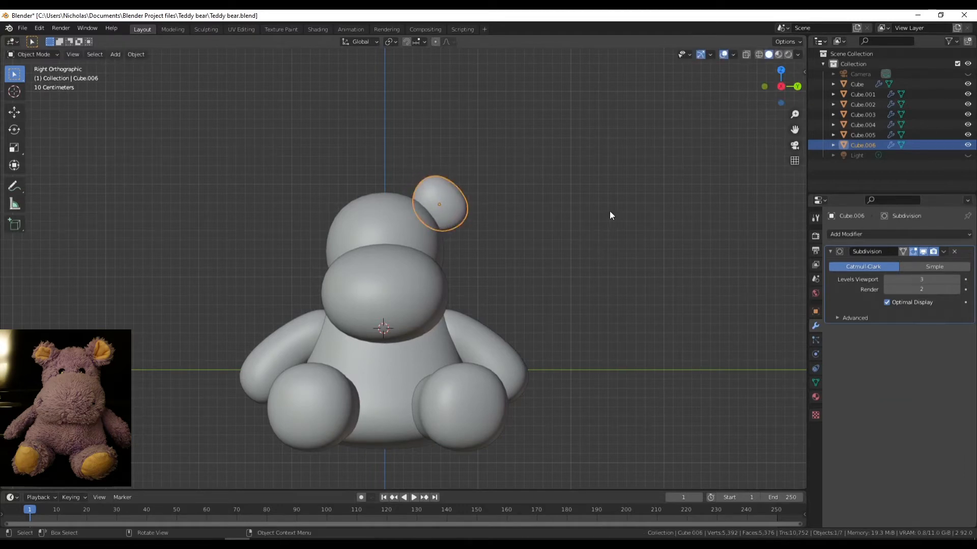
Duplicate the ear onto the opposite side of the head, rotate the copy to mirror the first, and adjust its position.
key("shift+d")
left_click(514, 213)
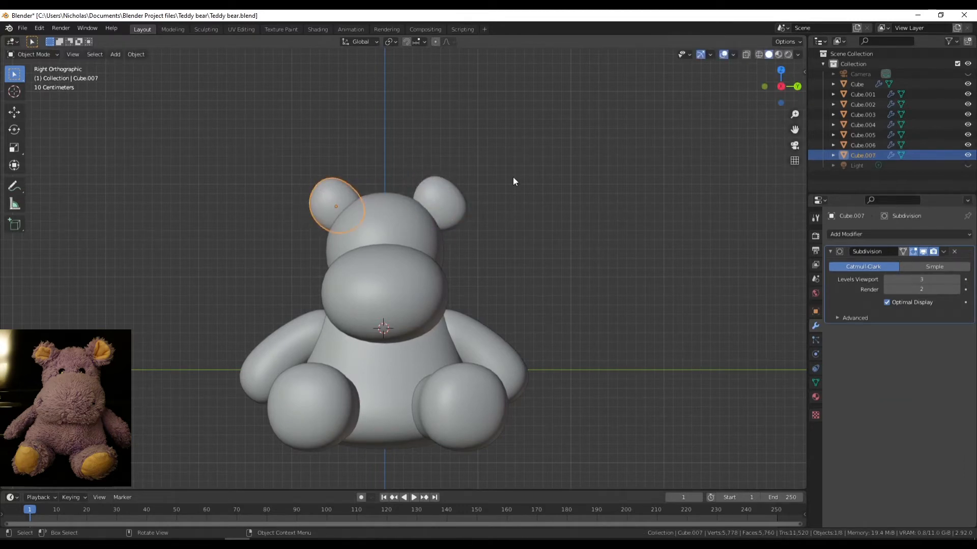
key("r")
left_click(319, 101)
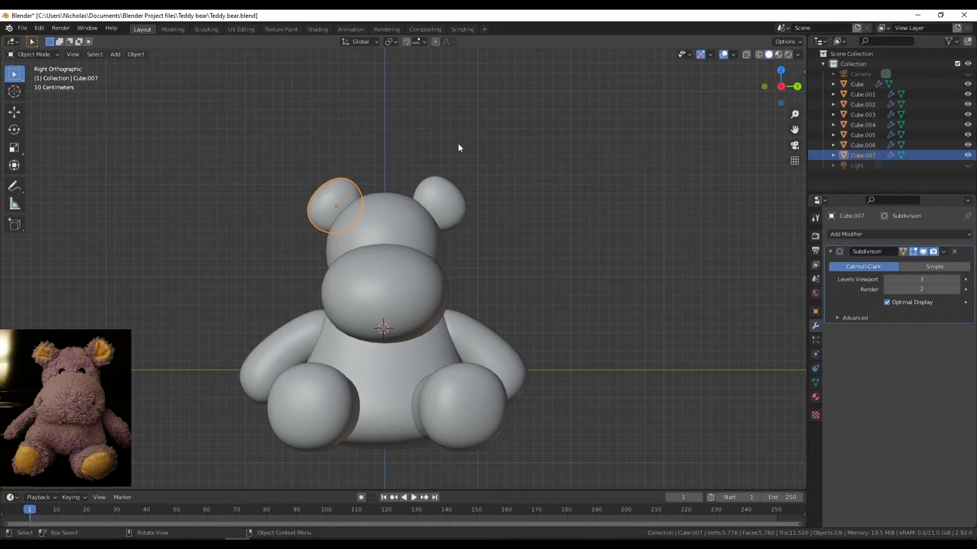
key("g")
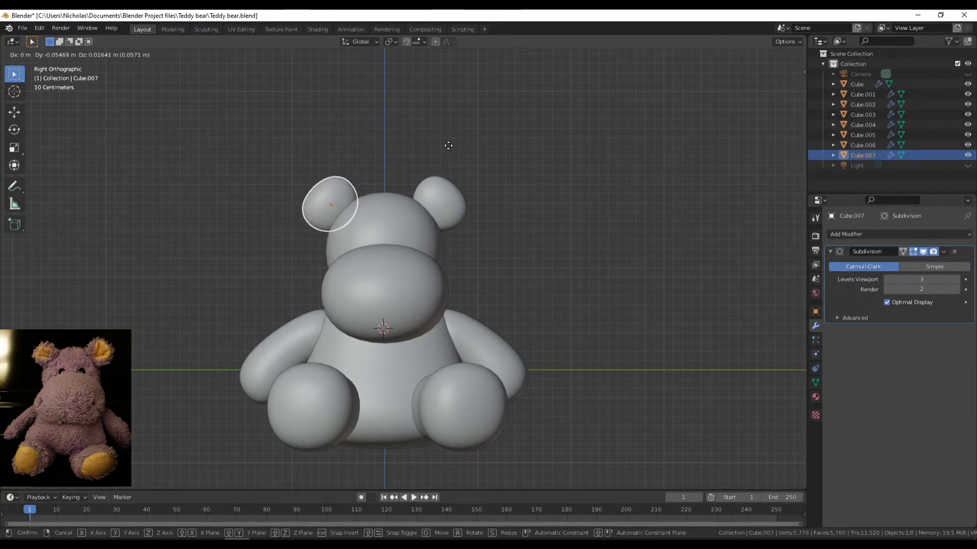
left_click(447, 145)
left_click(502, 301)
In Edit Mode, extrude the end face of the leg on the +Y side in place and scale it to about 0.82.
mouse_move(502, 300)
middle_mouse_down()
mouse_move(512, 277)
mouse_move(376, 288)
mouse_move(390, 296)
mouse_move(375, 270)
mouse_move(540, 276)
mouse_move(572, 321)
mouse_move(663, 248)
mouse_move(497, 279)
mouse_move(548, 274)
mouse_move(514, 286)
mouse_move(465, 272)
mouse_move(517, 275)
mouse_move(511, 290)
middle_mouse_up()
middle_click_drag(503, 224, 525, 246)
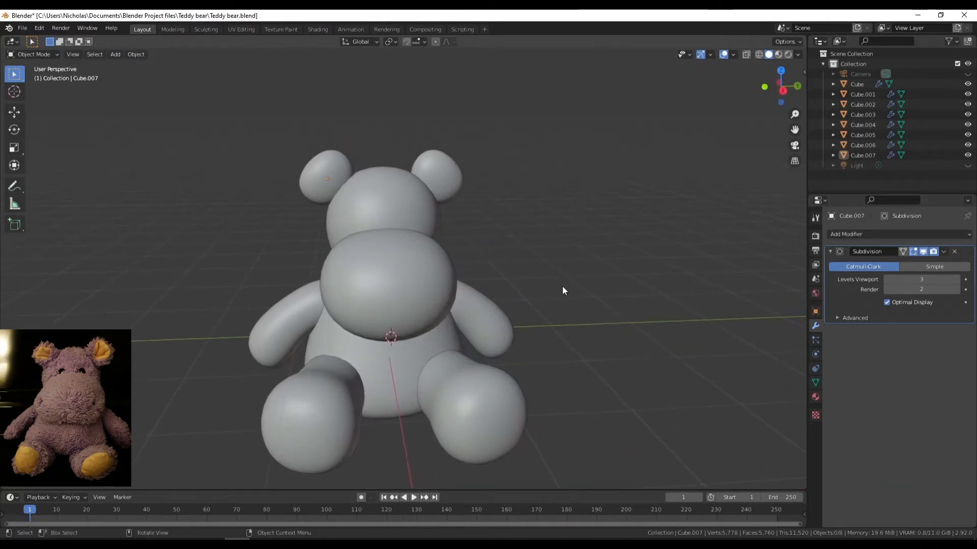
middle_click_drag(571, 289, 520, 291)
middle_click_drag(573, 364, 466, 445)
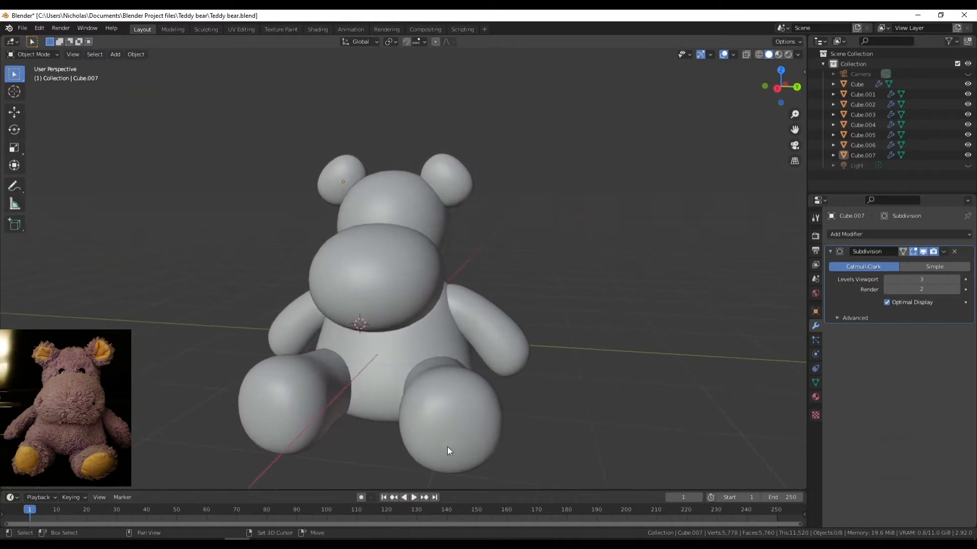
middle_click_drag(359, 406, 479, 379)
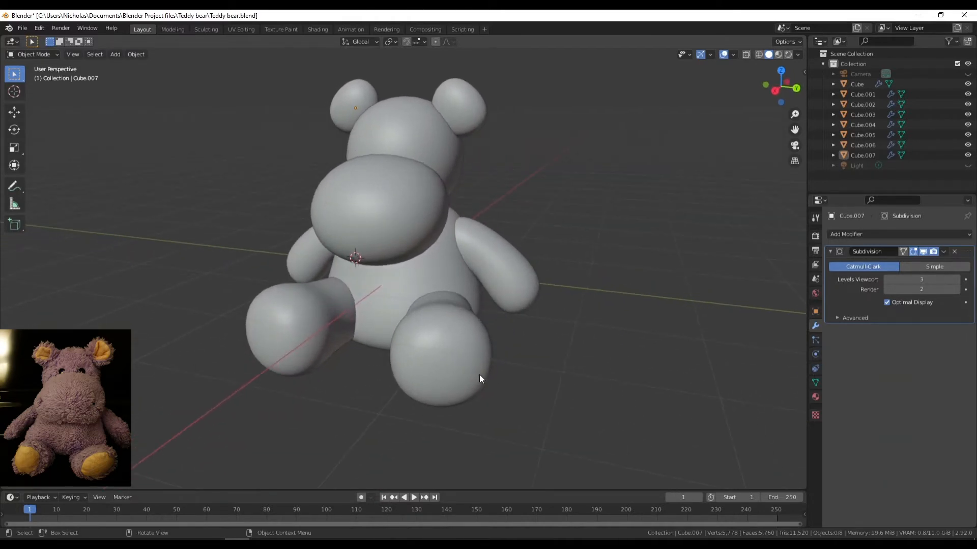
left_click(412, 361)
left_click(22, 54)
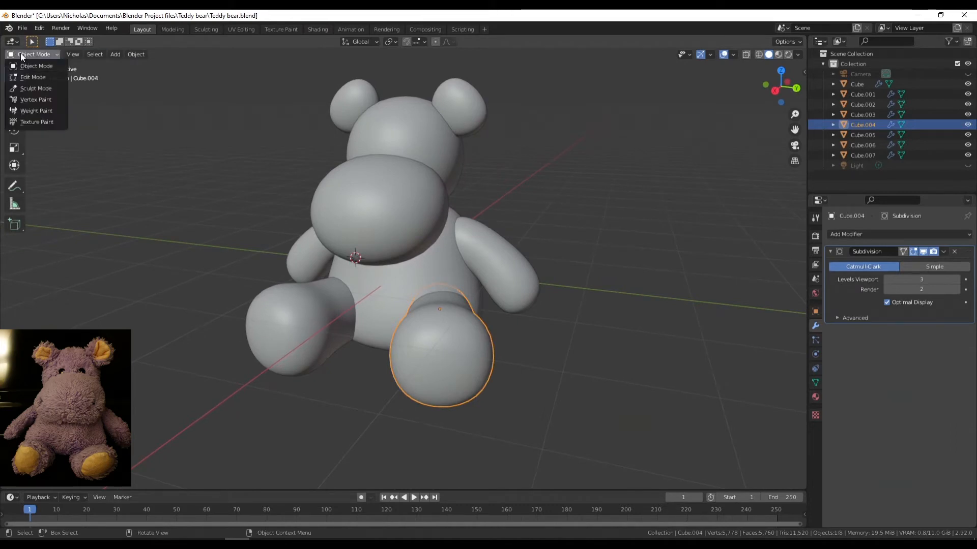
left_click(28, 78)
middle_click_drag(555, 395, 498, 377)
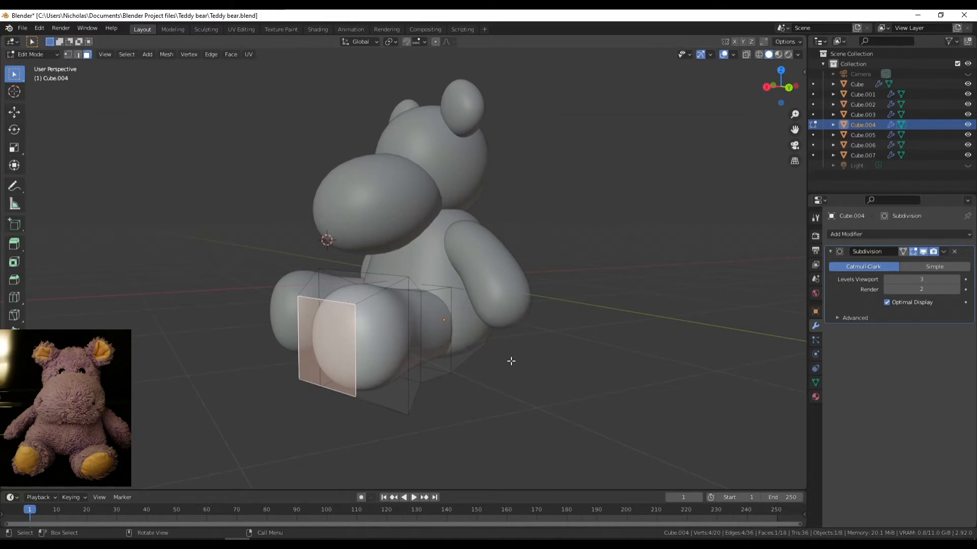
key("e")
key("s")
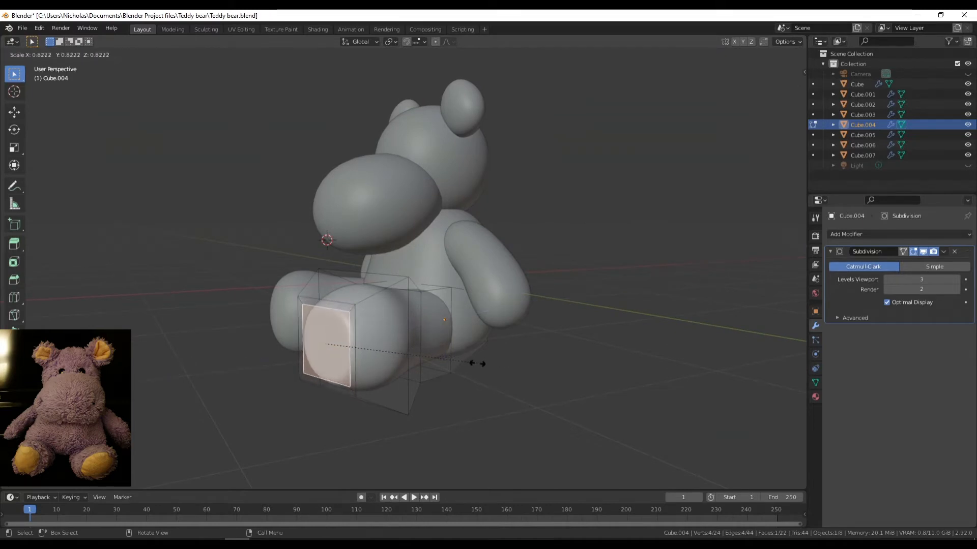
left_click(477, 364)
Extrude the scaled foot face about 0.09 m inward to form a round recess, and return to Object Mode.
key("e")
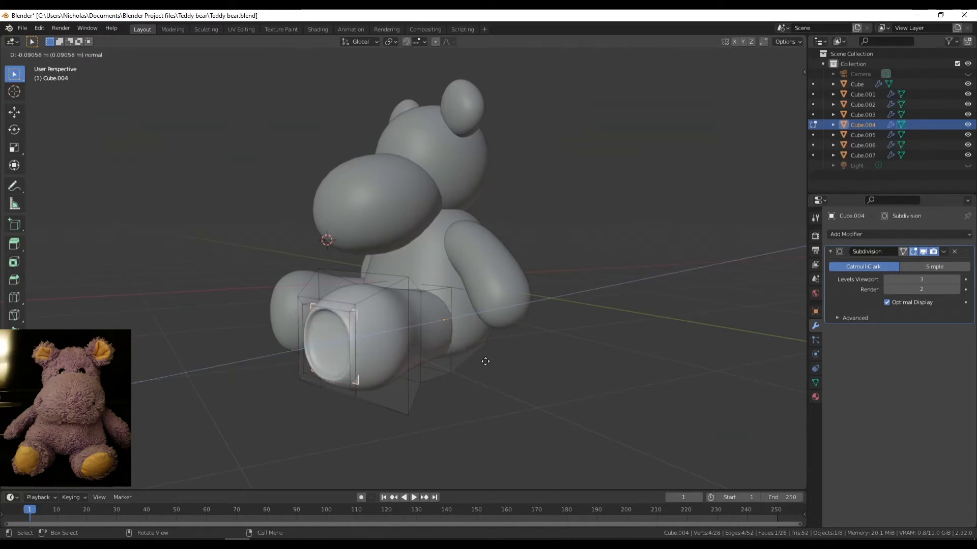
left_click(487, 361)
middle_click_drag(420, 392, 462, 323)
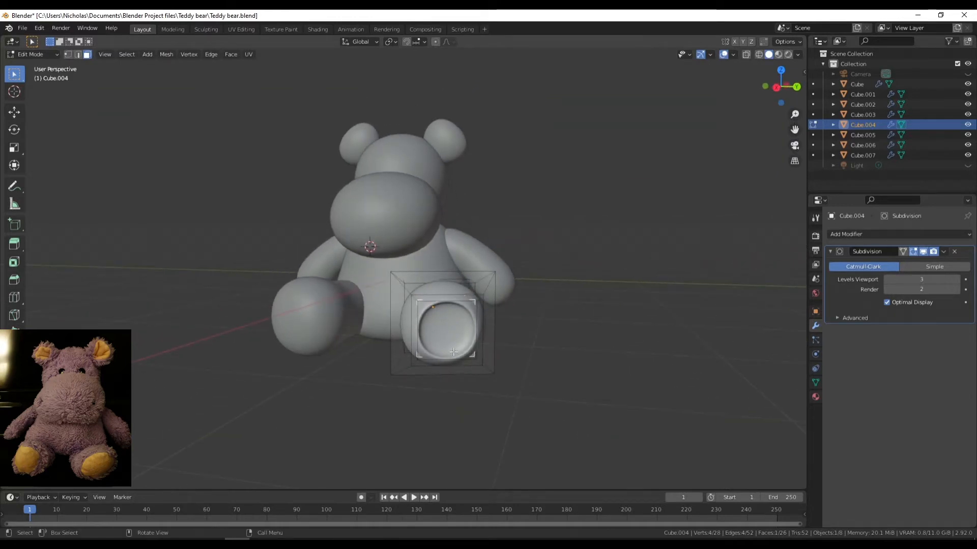
left_click(32, 55)
left_click(36, 65)
Delete the opposite leg without a foot recess and select the remaining leg.
middle_click_drag(238, 205, 296, 340)
left_click(297, 344)
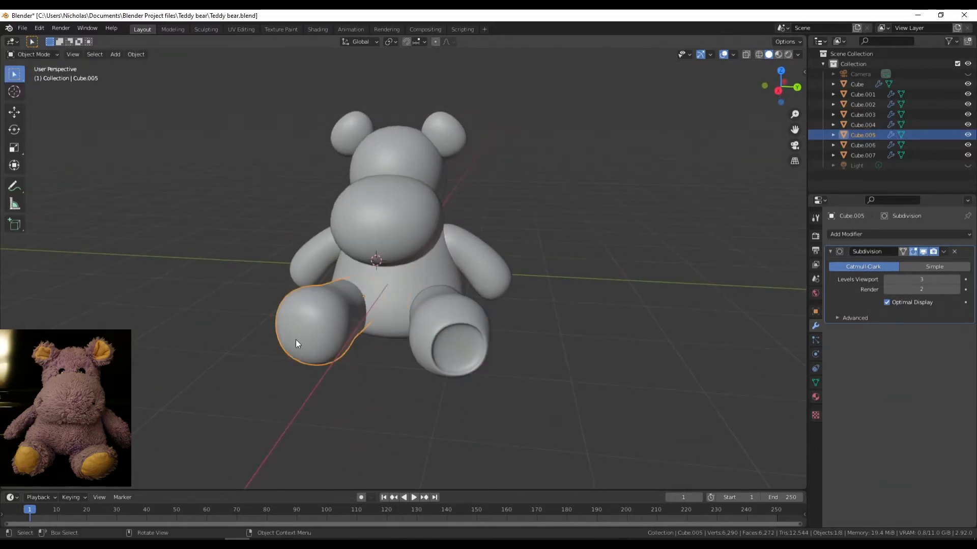
key("Delete")
left_click(491, 380)
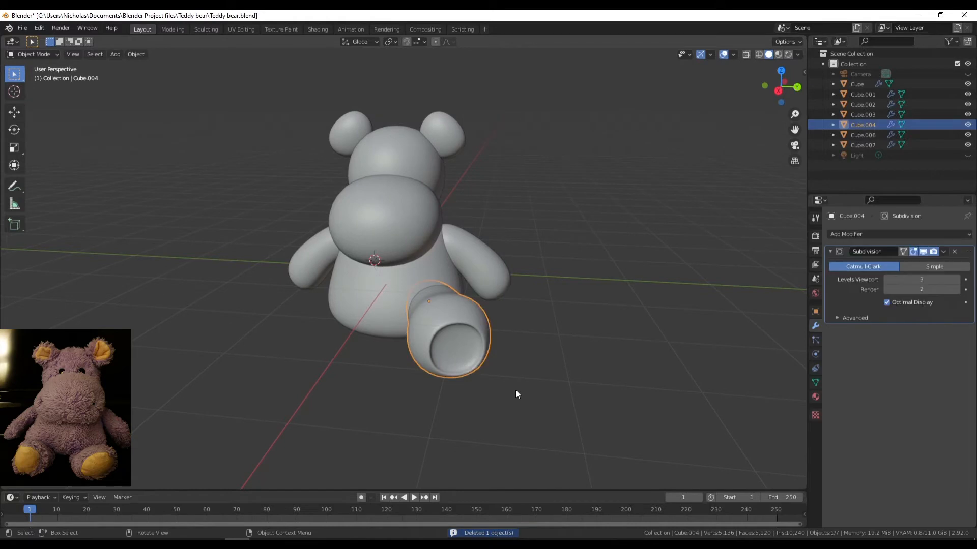
In Edit Mode, extrude the recessed foot face in place and scale it slightly smaller.
scroll(523, 391, "up", 2)
middle_click_drag(527, 395, 511, 373)
middle_click_drag(377, 355, 387, 363)
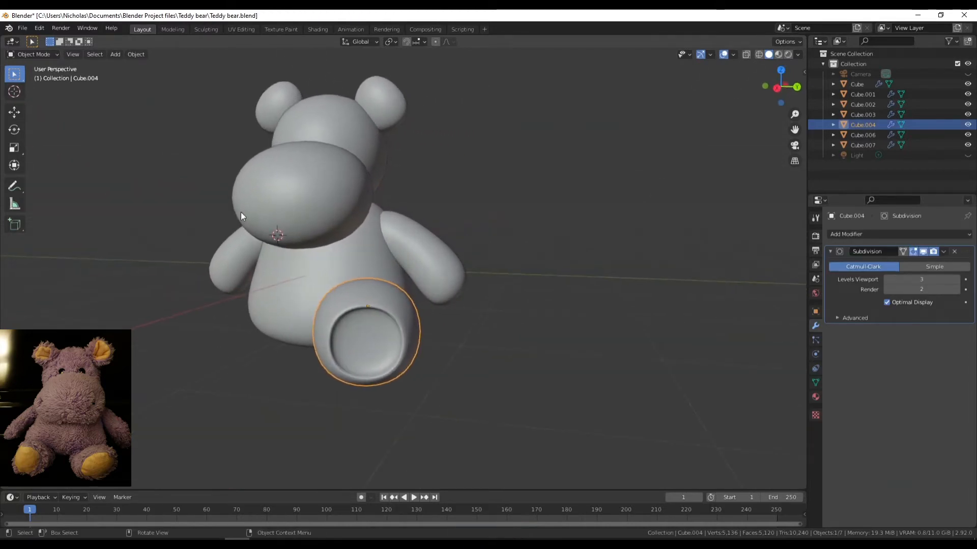
left_click(38, 54)
left_click(45, 72)
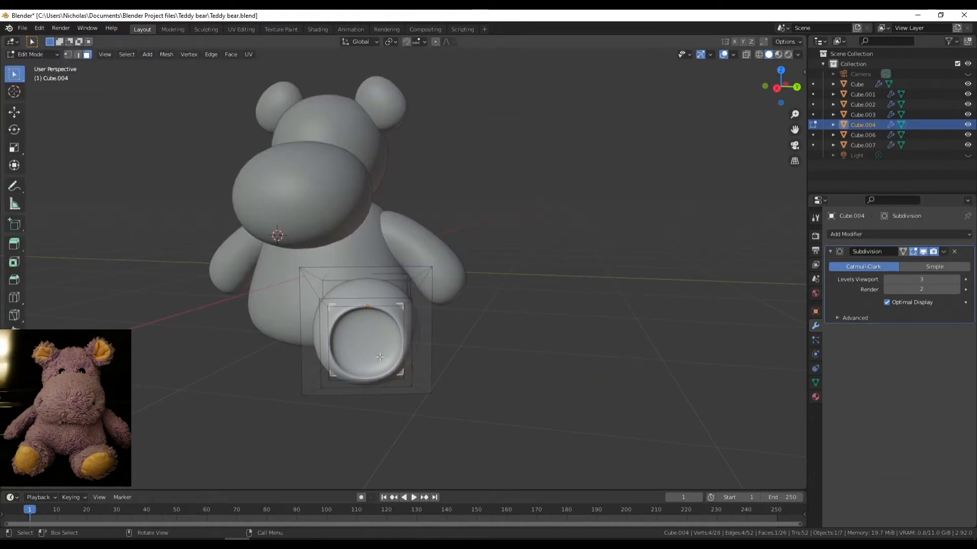
middle_click_drag(510, 374, 416, 343)
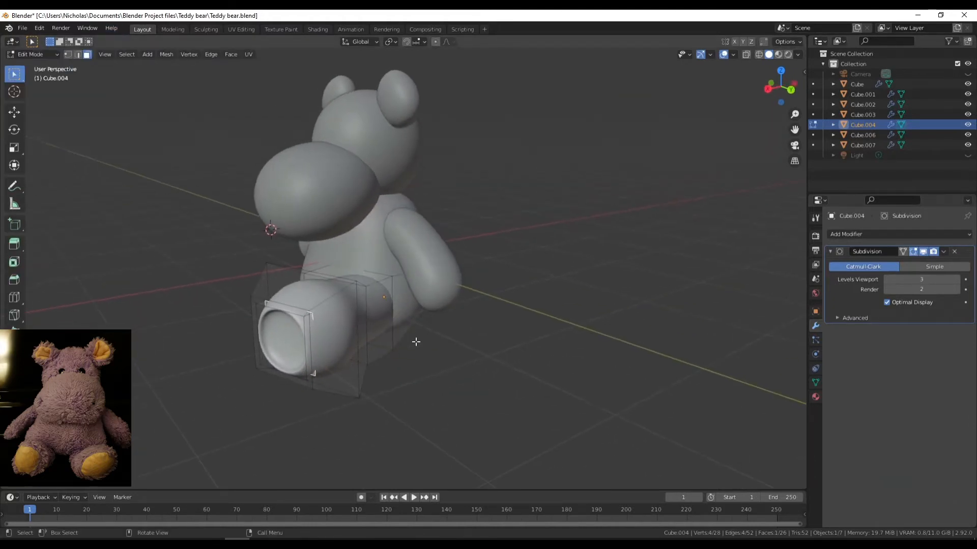
key("e")
right_click(414, 338)
key("s")
left_click(406, 339)
Extrude the inner foot face about 0.17 m outward, scale it into a rounded sole pad, and return to Object Mode with nothing selected.
key("e")
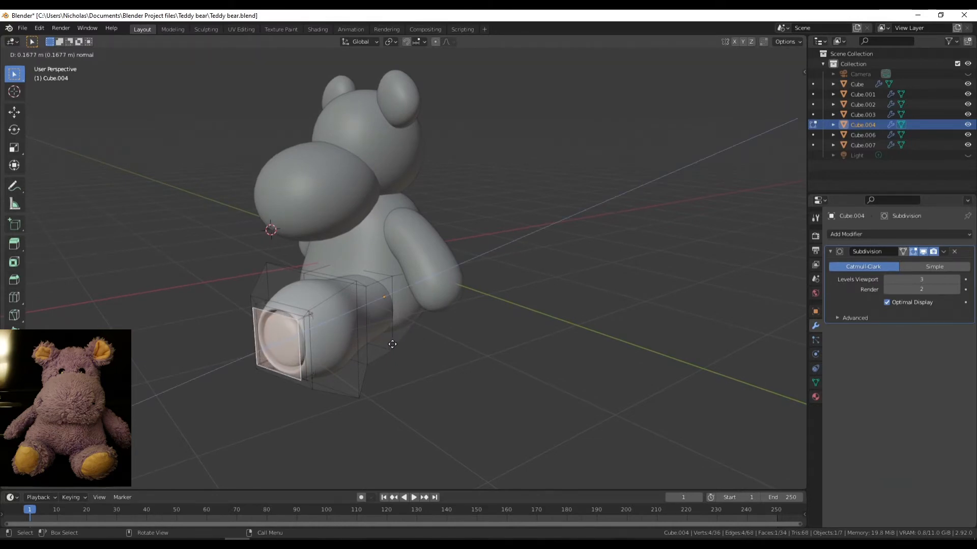
left_click(394, 344)
key("s")
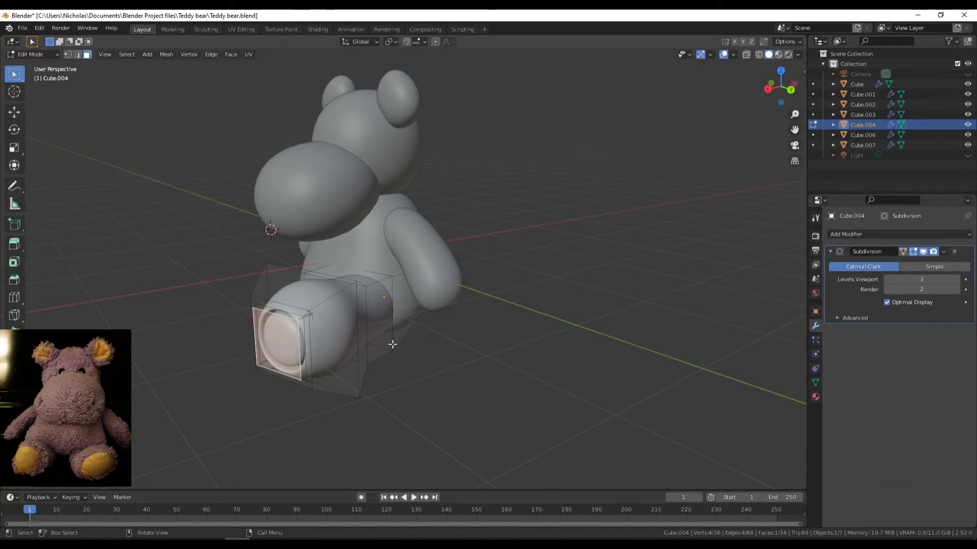
left_click(433, 335)
middle_click_drag(433, 335, 386, 326)
left_click(29, 55)
left_click(35, 64)
key("alt+a")
Select the leg with the sole pad and duplicate it in place in the top orthographic view.
mouse_move(492, 361)
middle_mouse_down()
mouse_move(612, 351)
mouse_move(558, 340)
mouse_move(458, 379)
mouse_move(494, 363)
middle_mouse_up()
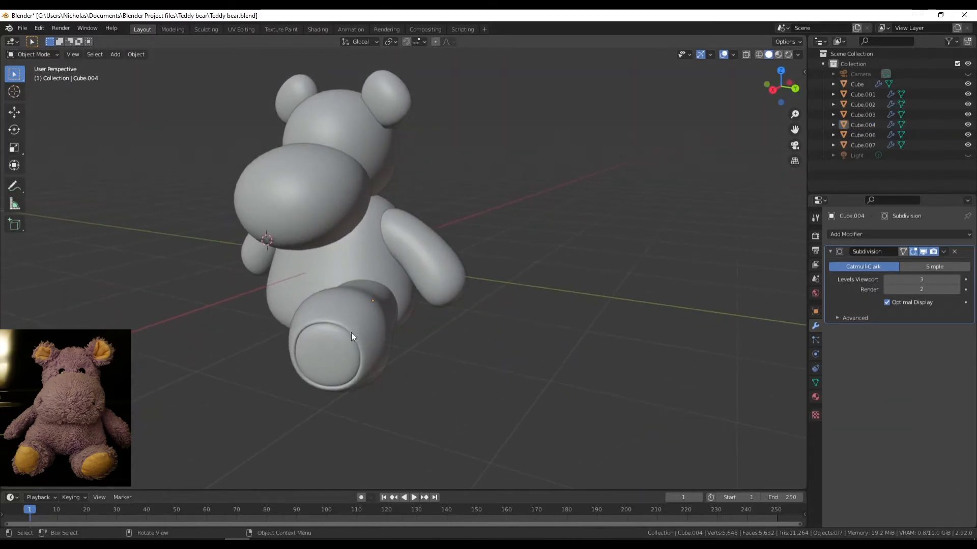
middle_click_drag(351, 332, 419, 328)
middle_click_drag(350, 113, 409, 121, "shift")
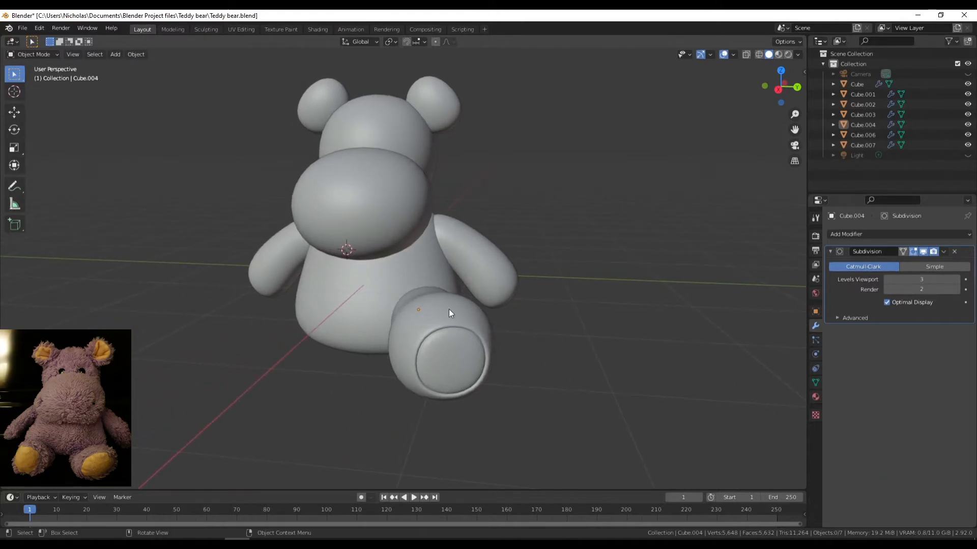
left_click(440, 307)
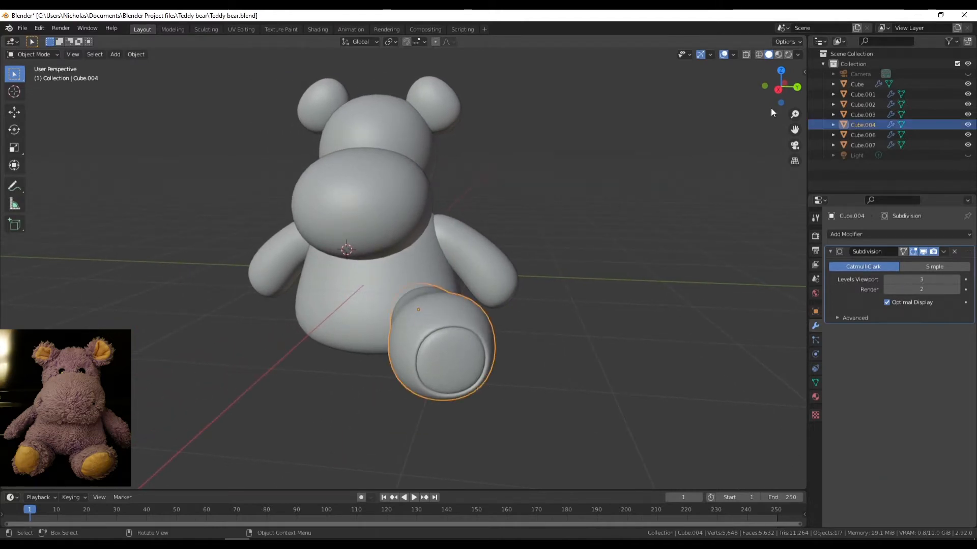
left_click(779, 71)
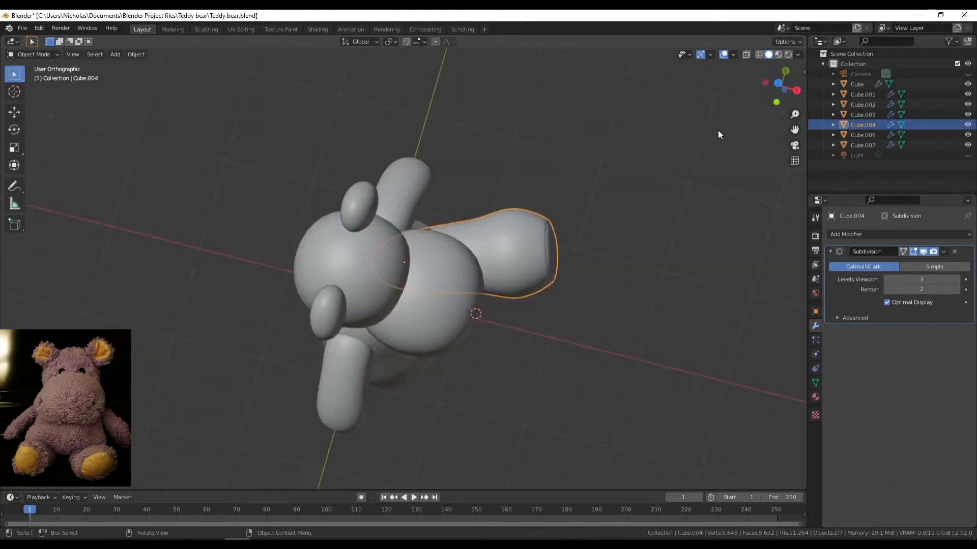
key("shift+d")
right_click(620, 256)
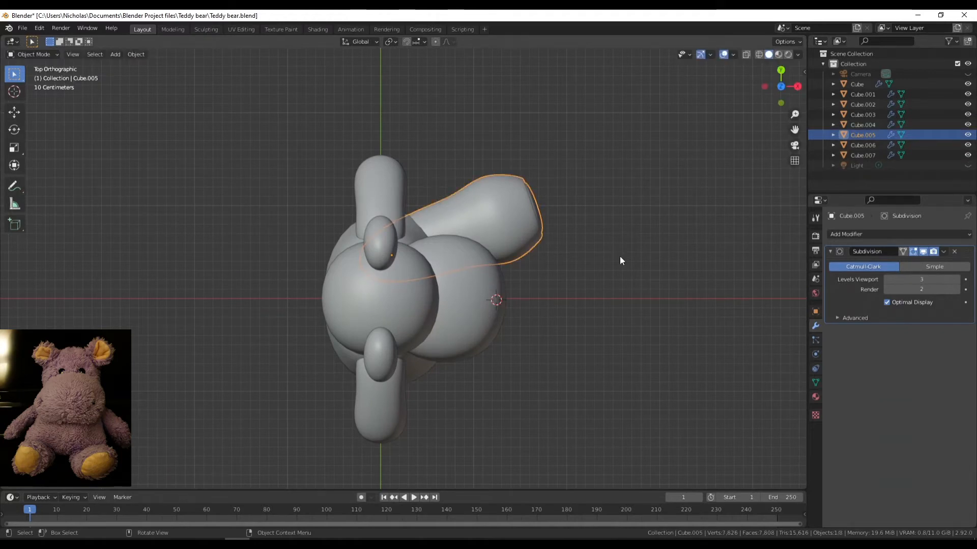
Move the duplicated leg to the opposite side of the body and rotate it so it mirrors the first leg.
key("g")
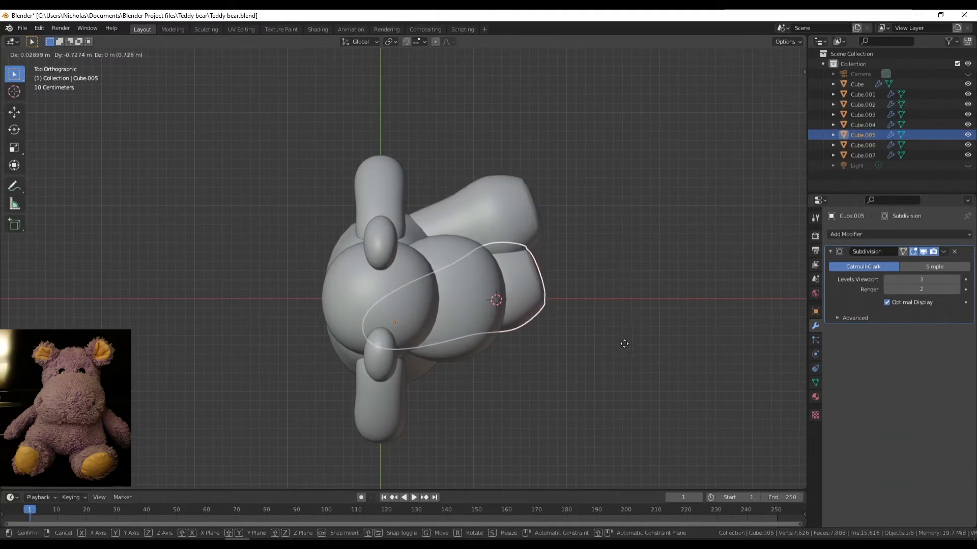
right_click(637, 340)
key("r")
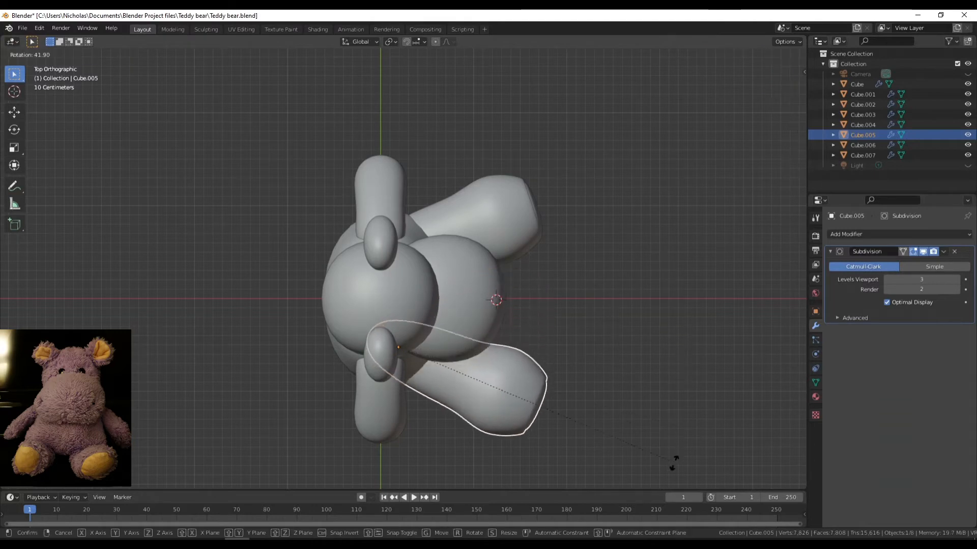
left_click(671, 428)
key("g")
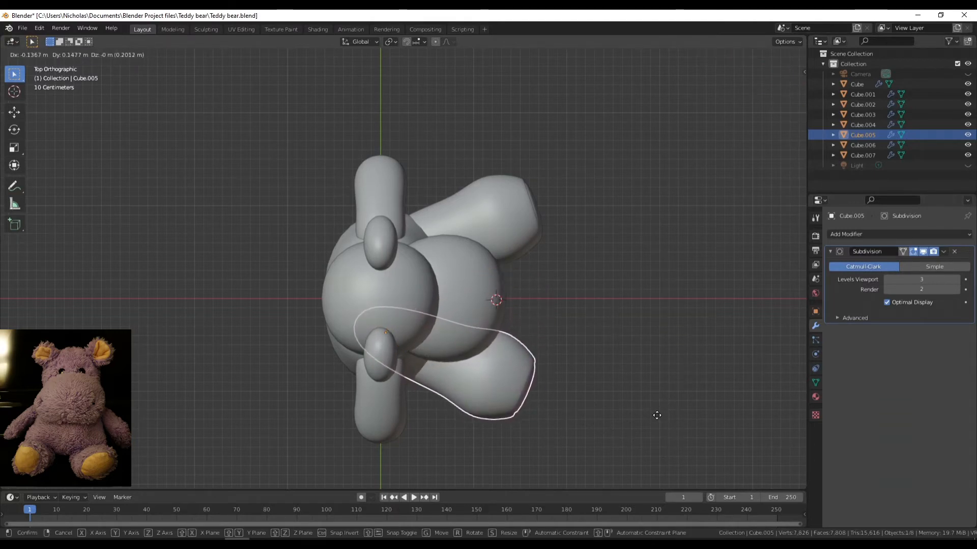
left_click(659, 416)
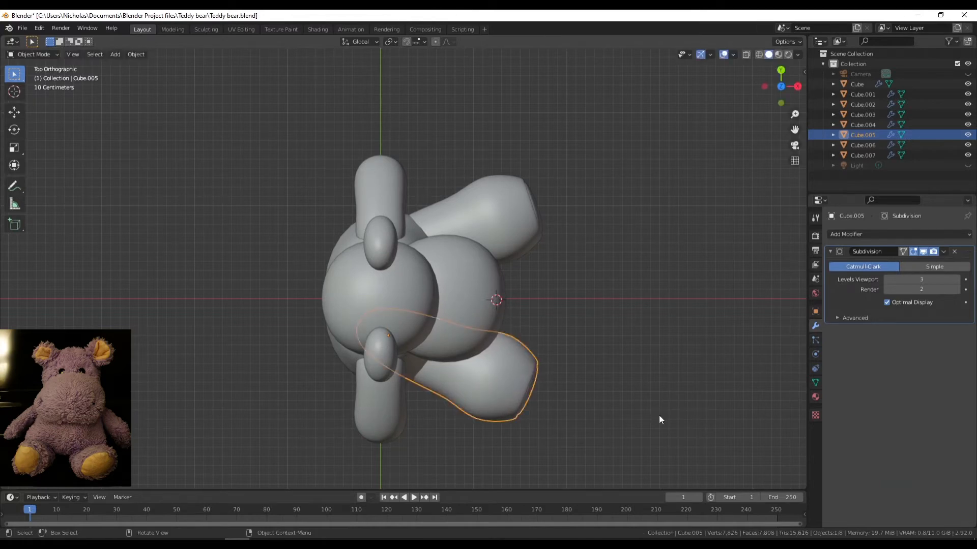
left_click(652, 340)
middle_click_drag(681, 339, 519, 378)
left_click(779, 72)
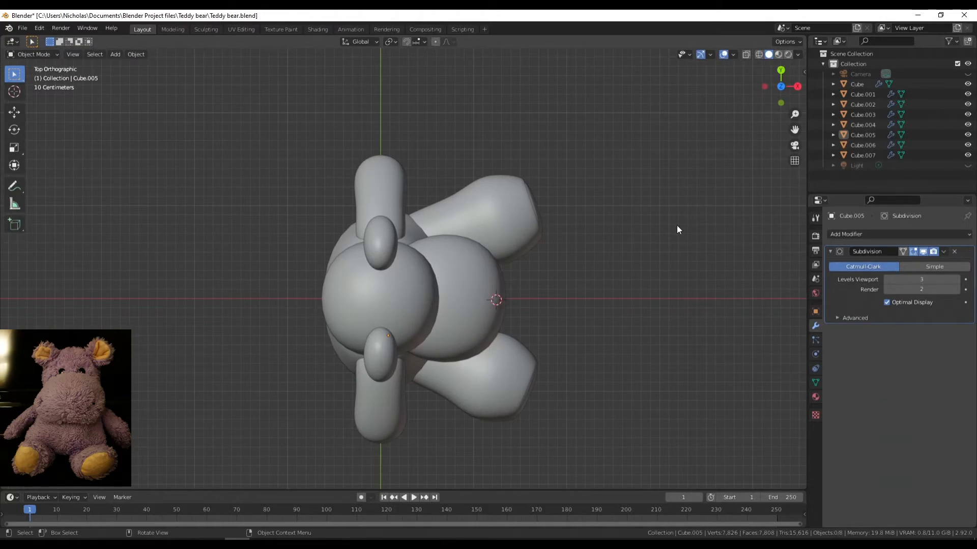
left_click(521, 400)
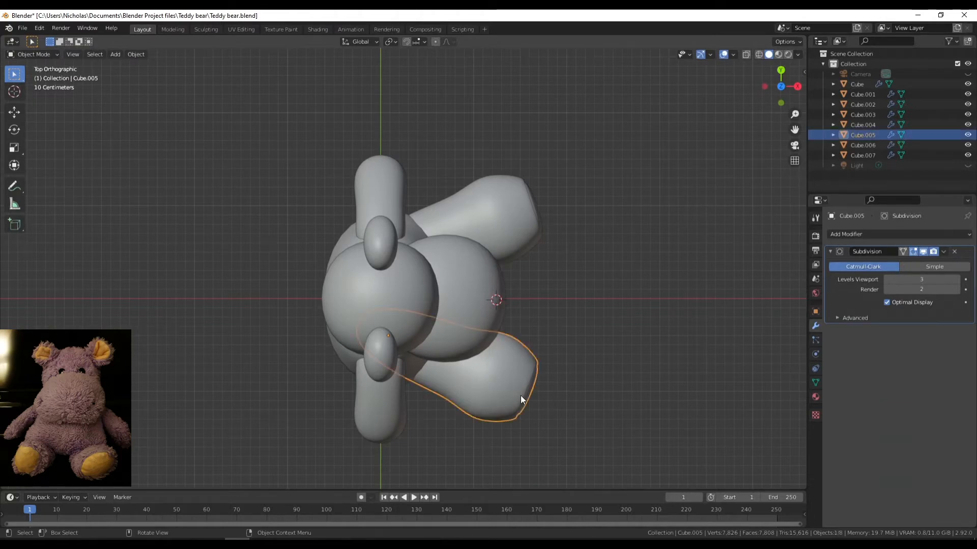
left_click(620, 298)
In Edit Mode, extrude the front face of the ear without the neighbouring head in place and scale it smaller.
middle_click_drag(620, 298, 500, 260)
left_click(426, 102)
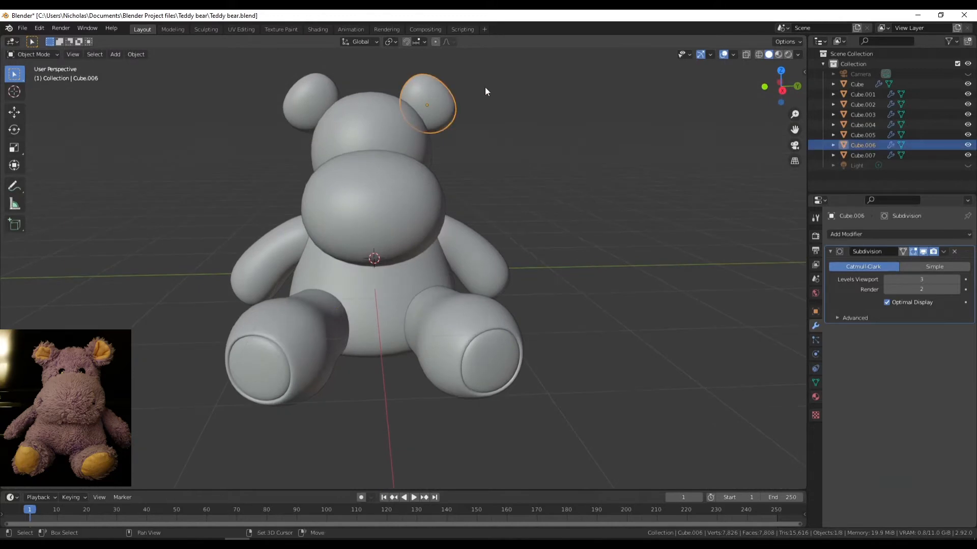
left_click(781, 90)
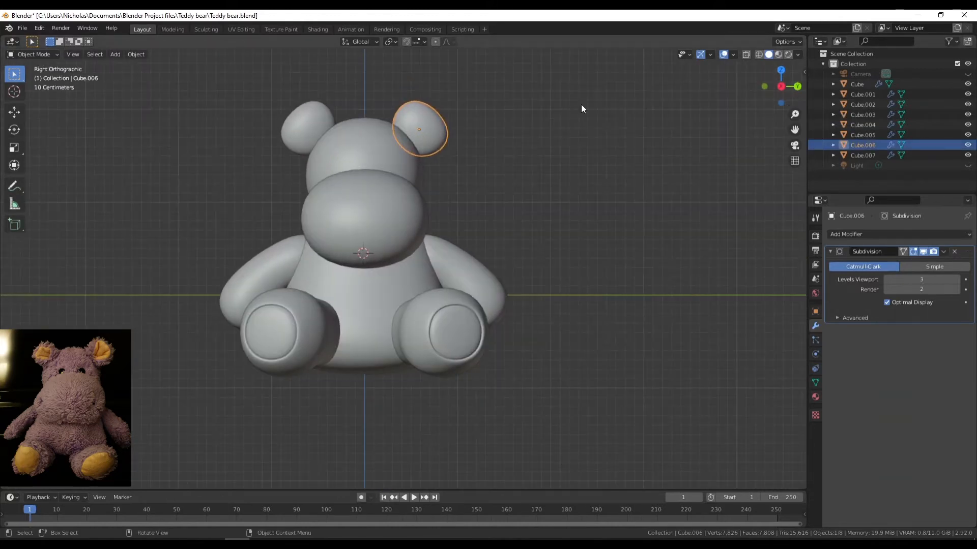
middle_click_drag(504, 171, 504, 204, "shift")
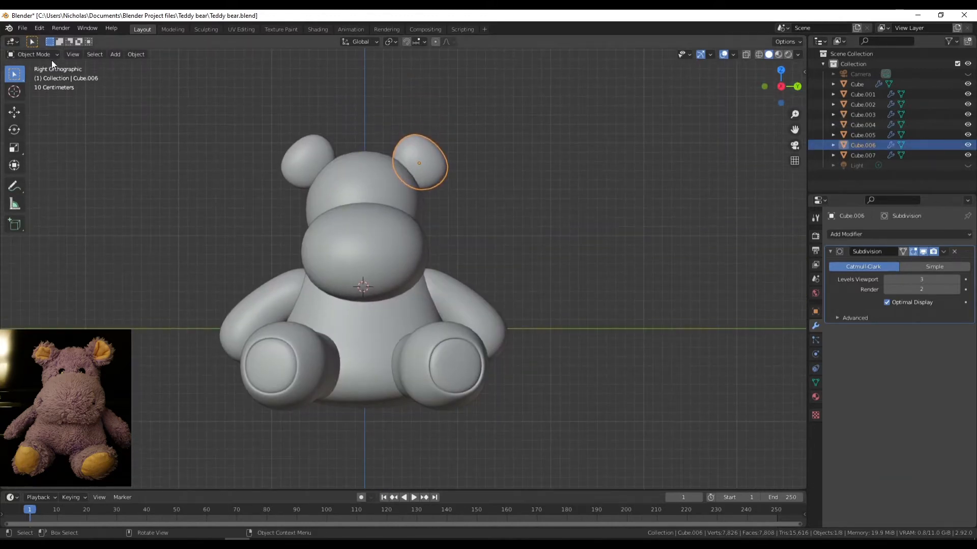
left_click(23, 51)
left_click(54, 77)
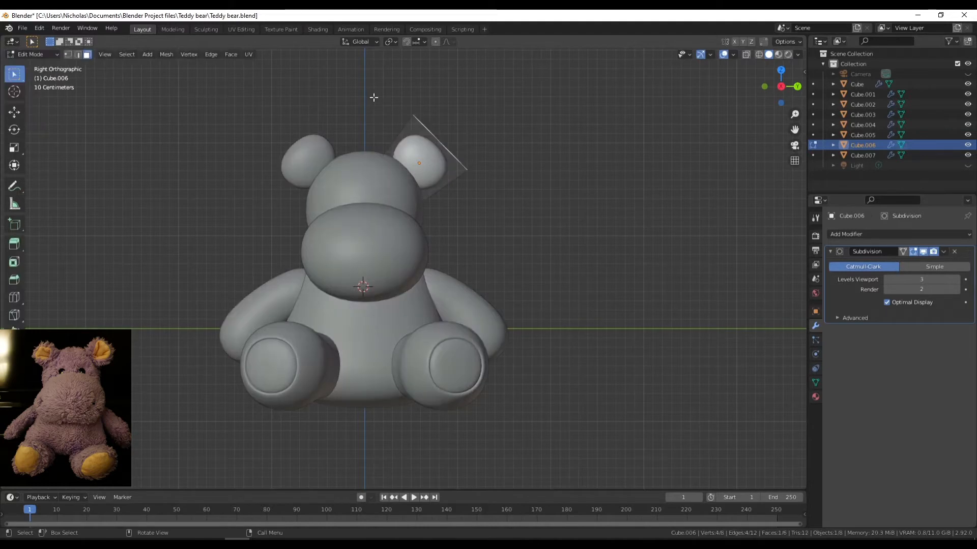
left_click(446, 170)
middle_click_drag(470, 166, 493, 175)
middle_click_drag(414, 130, 532, 238)
key("e")
key("s")
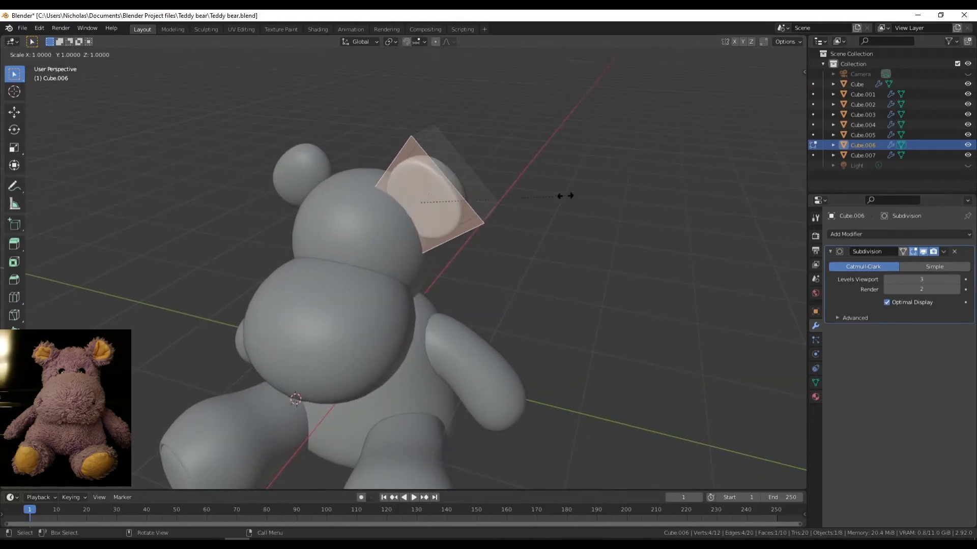
left_click(515, 203)
Extrude the ear's inner face about 0.1 m inward, then extrude it again in place and scale it slightly smaller.
key("e")
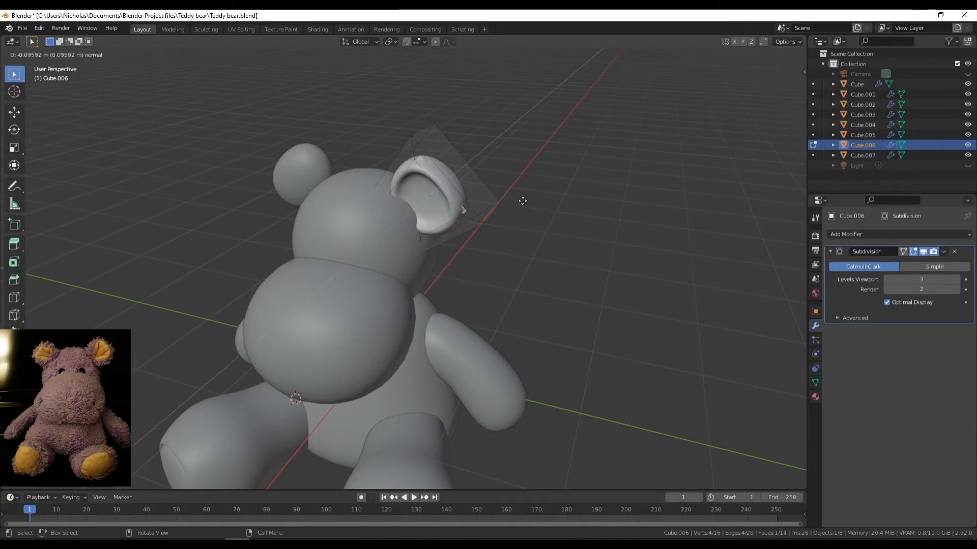
left_click(523, 201)
key("e")
key("s")
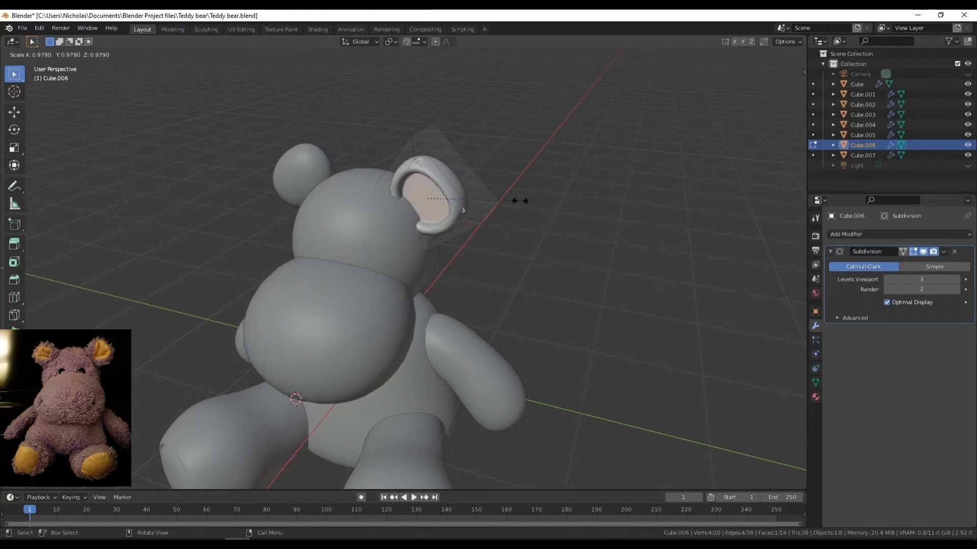
left_click(514, 201)
Extrude the inner ear face about 0.14 m outward into a rounded pad and return to Object Mode.
key("e")
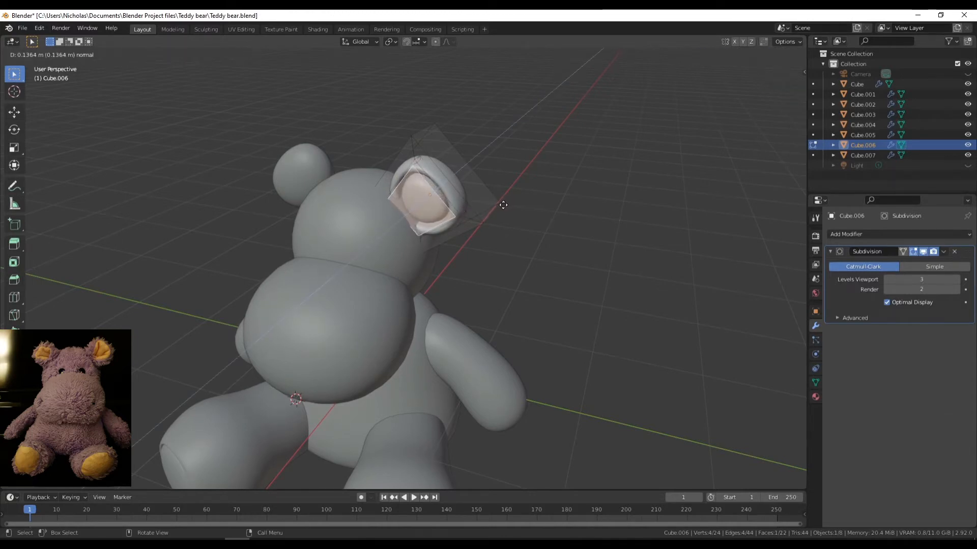
left_click(503, 205)
left_click(56, 54)
left_click(50, 65)
middle_click_drag(139, 124, 435, 217)
scroll(432, 218, "down", 4)
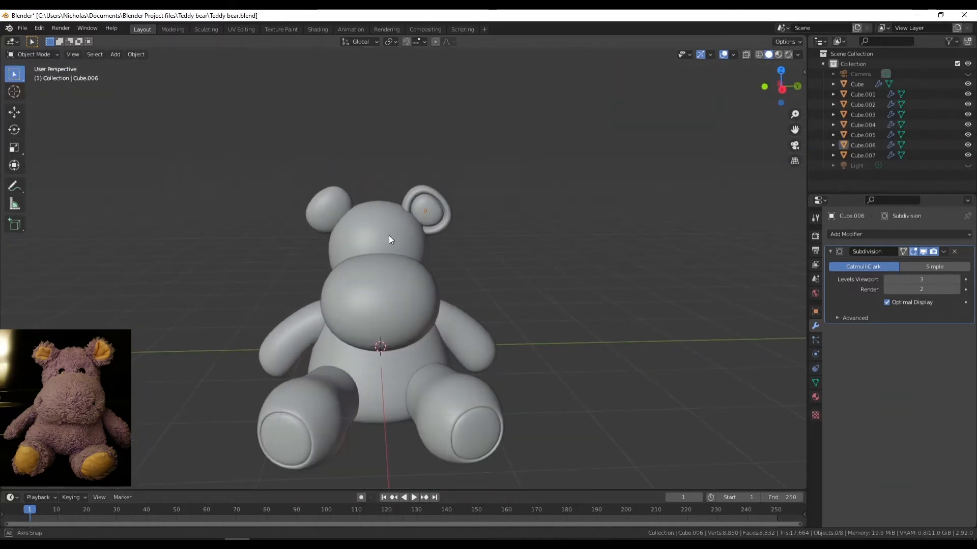
Delete the plain opposite ear and select the ear with the inner pad in the right orthographic view.
left_click(333, 203)
key("Delete")
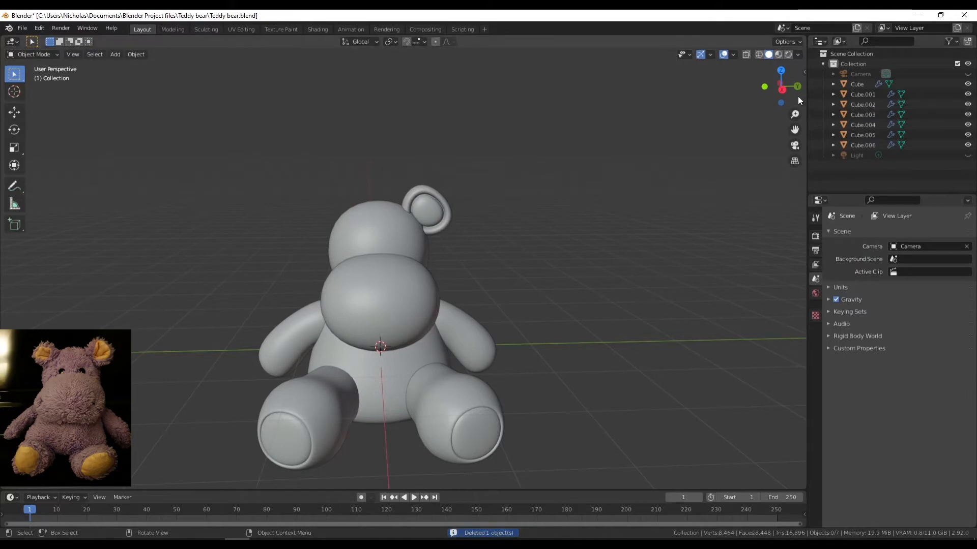
left_click(781, 90)
left_click(426, 211)
middle_click_drag(389, 230, 416, 258)
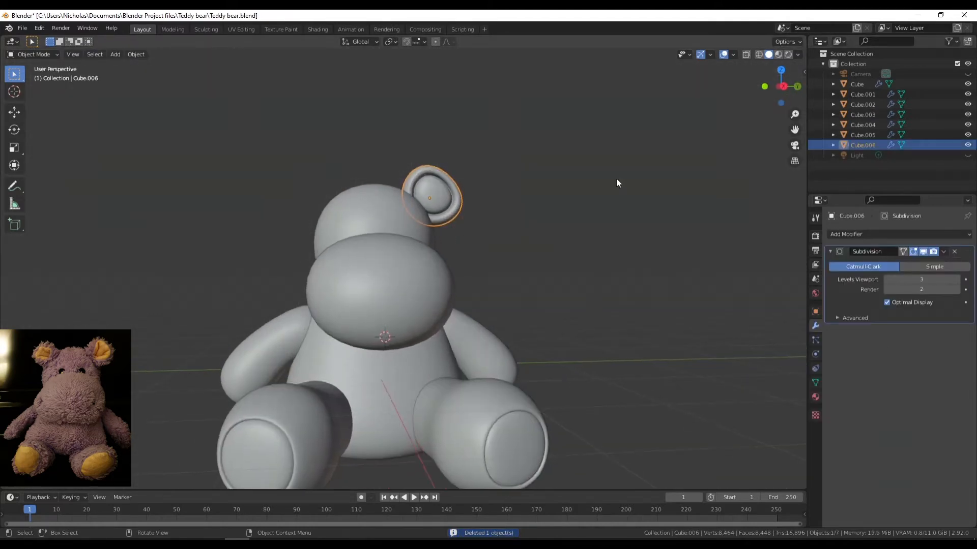
left_click(784, 87)
middle_click_drag(493, 247, 528, 212, "shift")
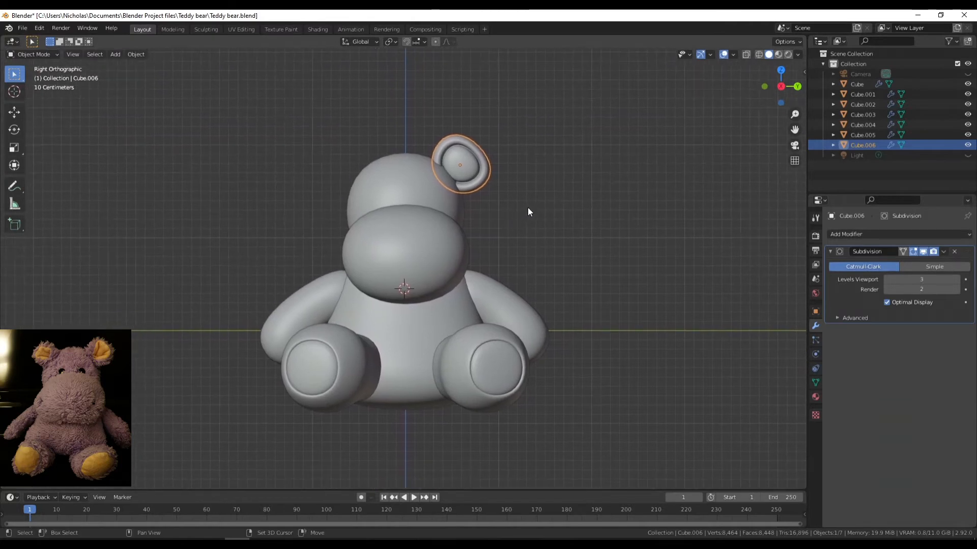
Duplicate the padded ear, move the copy along Y to the opposite side of the head, and rotate it to mirror the original.
key("shift+d")
right_click(521, 197)
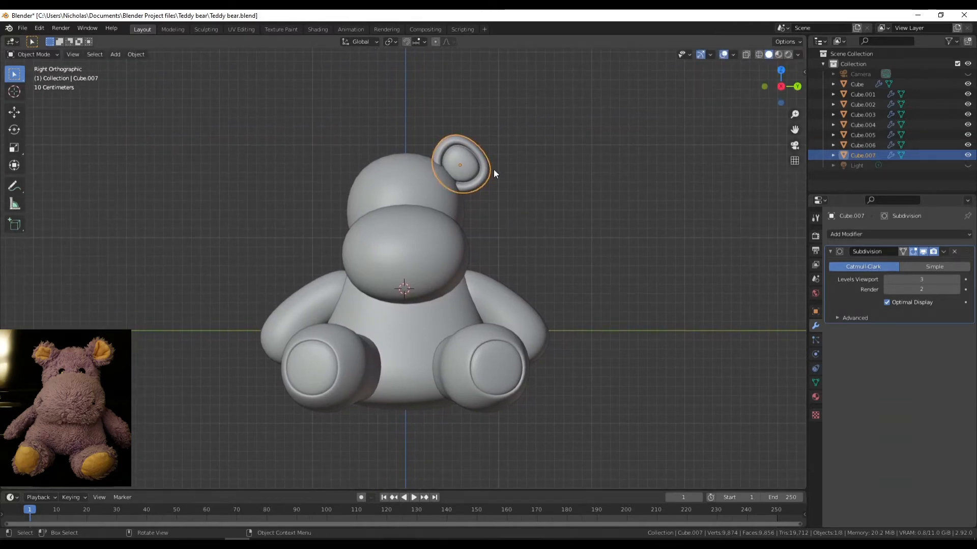
key("g")
key("y")
left_click(462, 124)
key("r")
left_click(351, 103)
key("g")
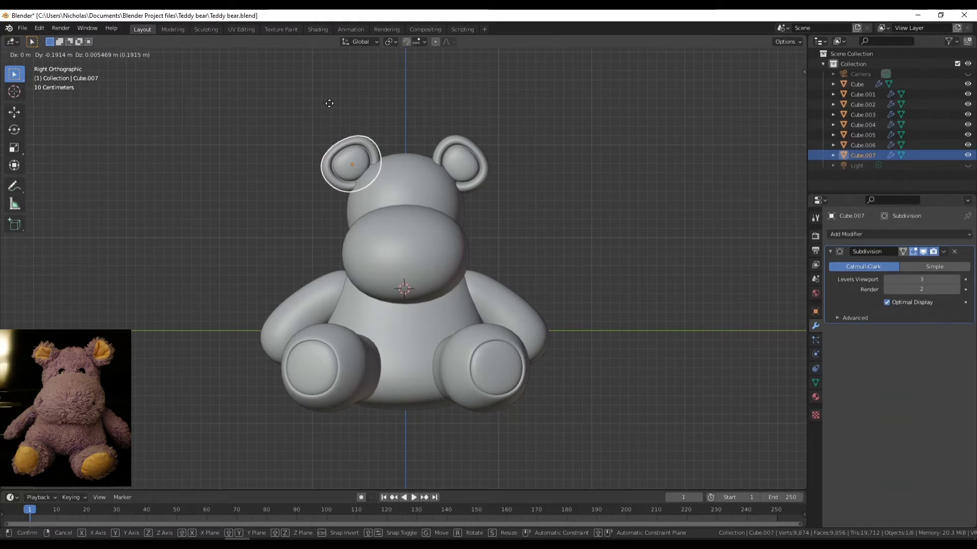
left_click(329, 104)
Deselect the new ear and save the file.
left_click(275, 114)
middle_click_drag(444, 136, 496, 283)
key("ctrl+s")
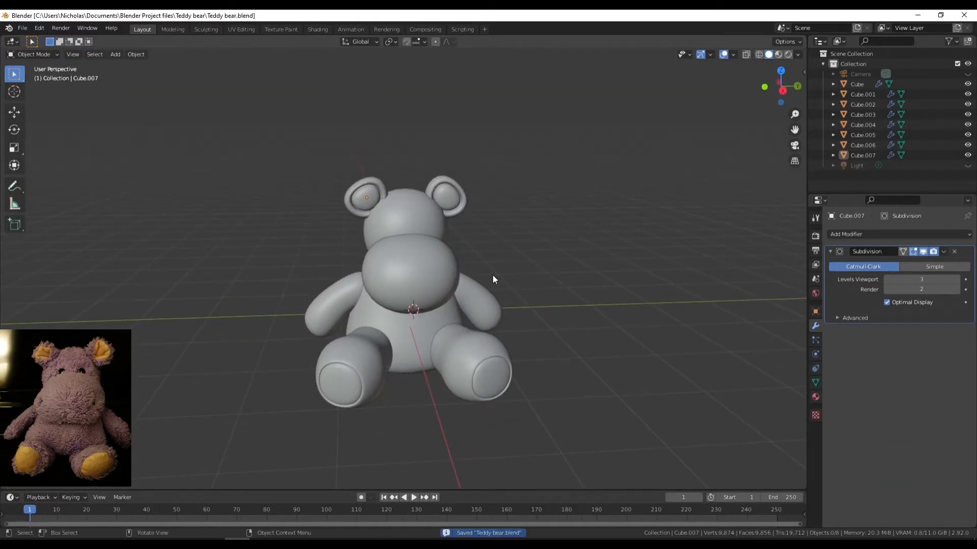
scroll(609, 256, "up", 1)
middle_click_drag(510, 344, 476, 240)
Add a UV sphere in the right orthographic view with shade smooth applied.
left_click(365, 198)
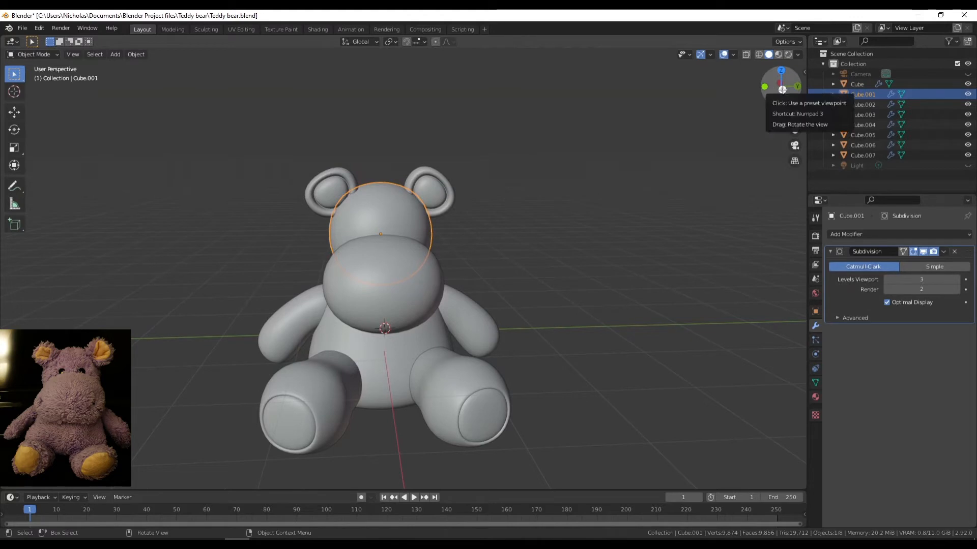
left_click(782, 90)
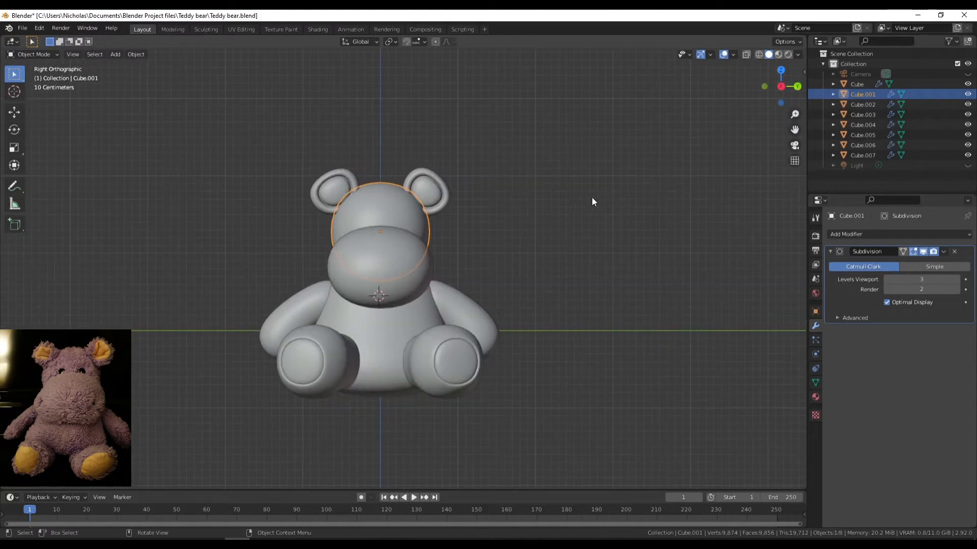
left_click(449, 233)
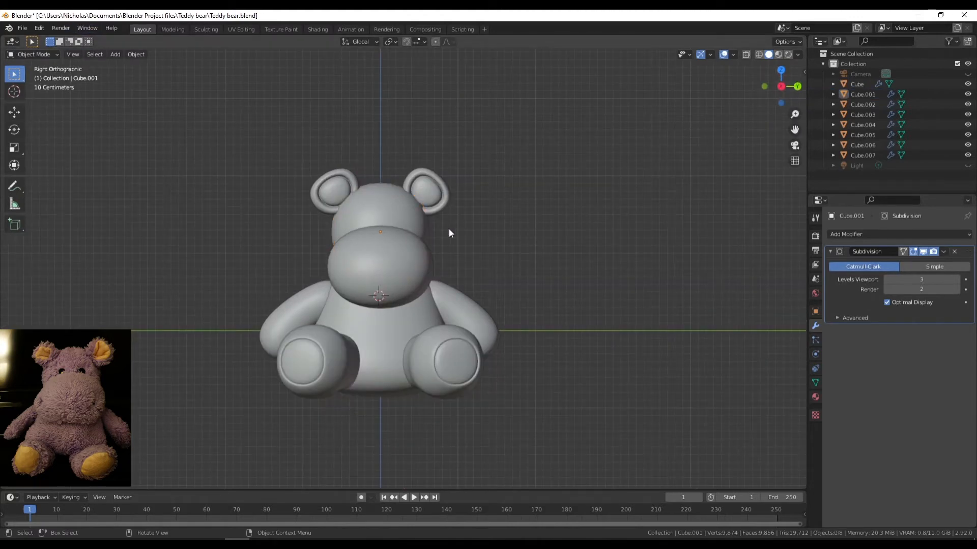
key("shift+a")
mouse_move(413, 226)
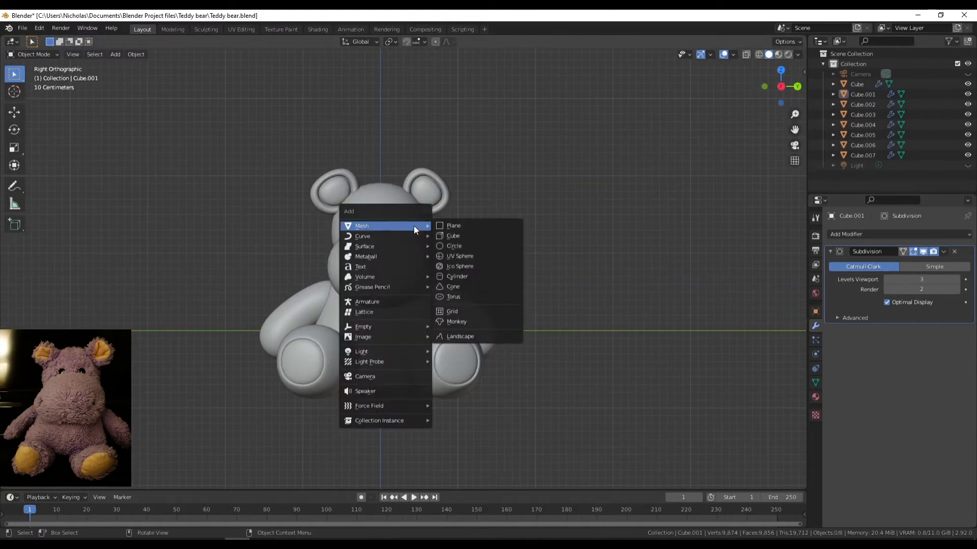
left_click(464, 255)
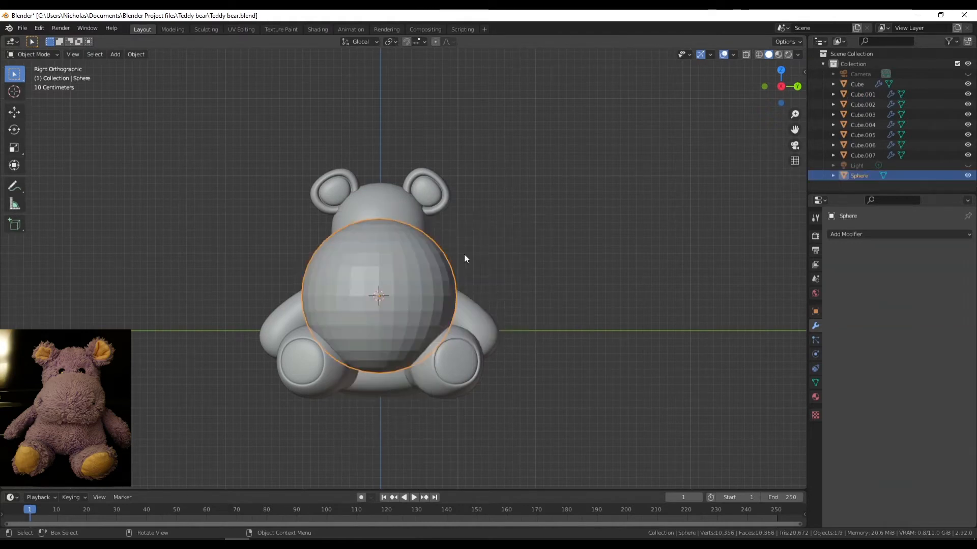
right_click(377, 276)
mouse_move(377, 275)
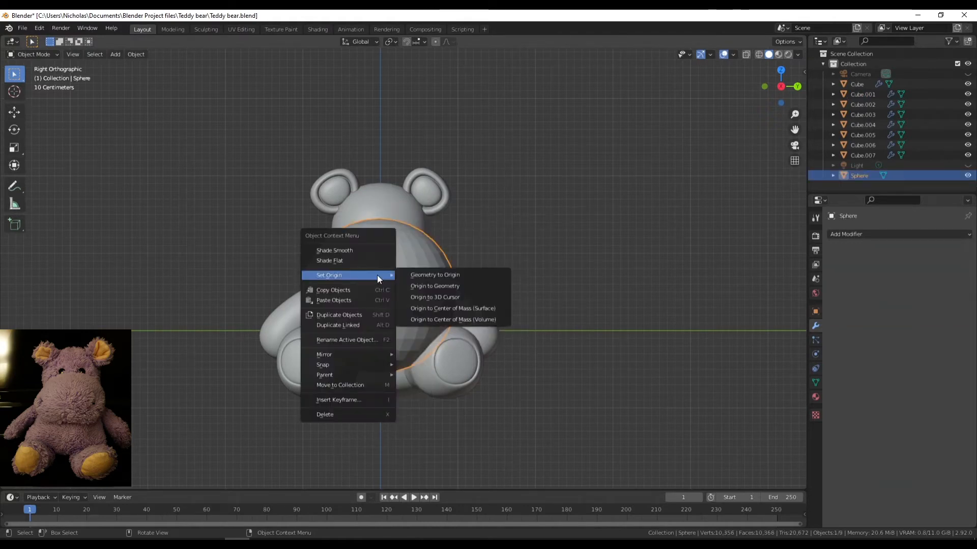
left_click(361, 250)
Scale the sphere down to eye size and move it onto one side of the face, just above the snout.
key("s")
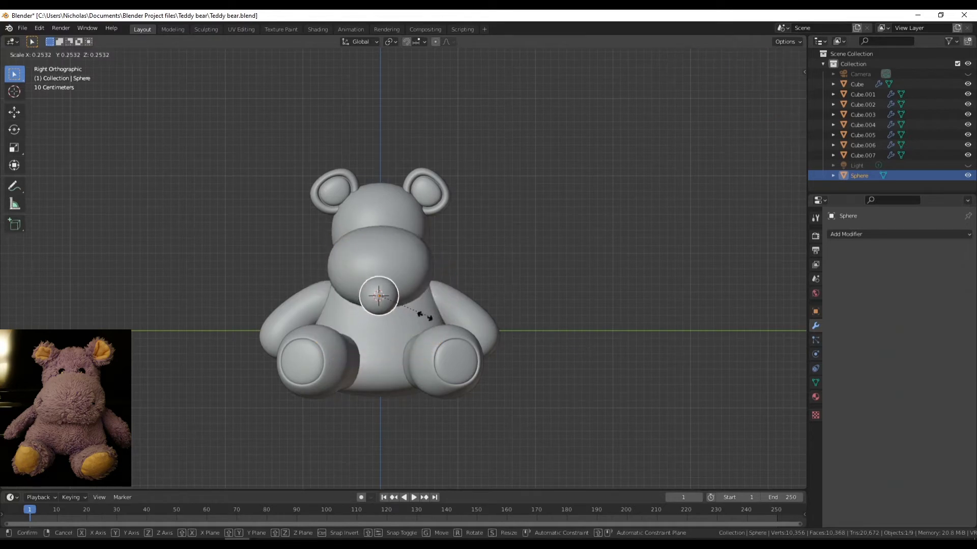
left_click(396, 305)
key("g")
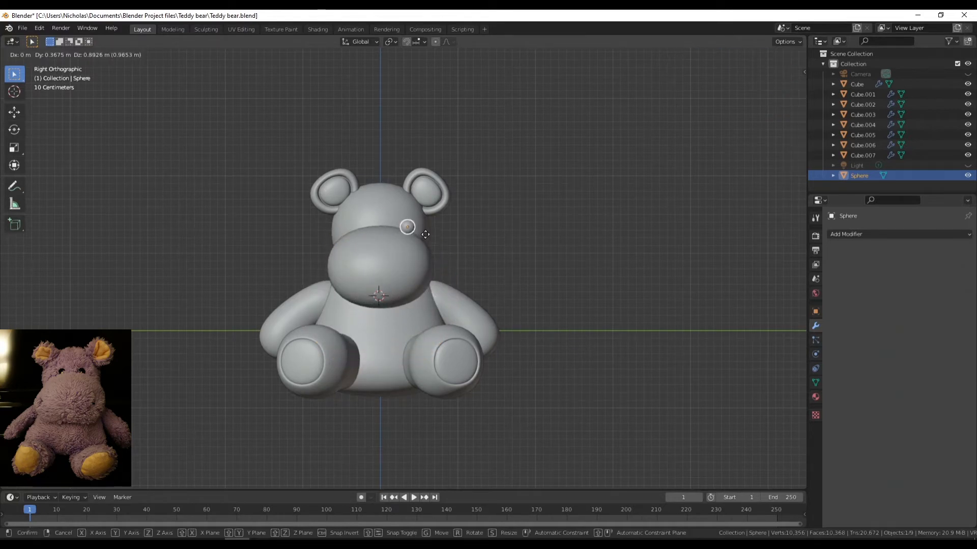
left_click(417, 234)
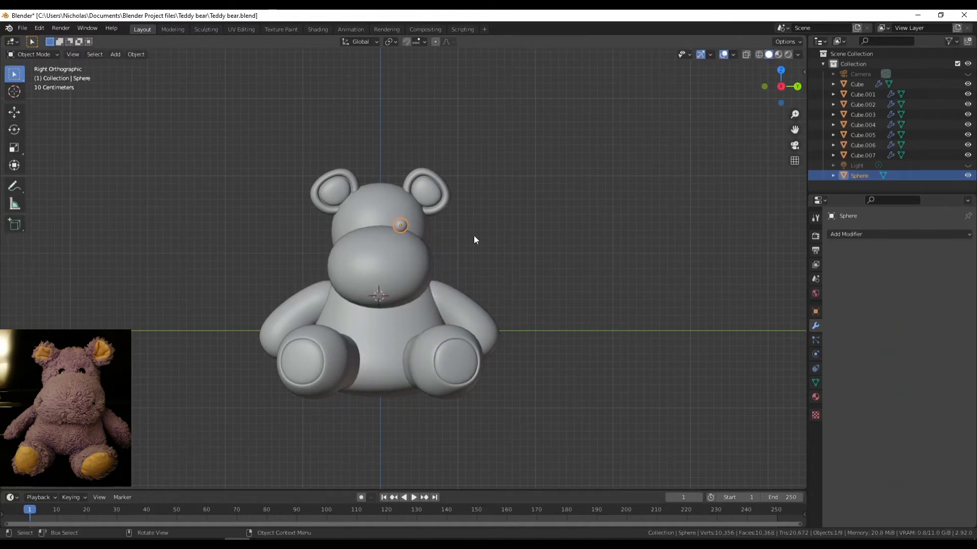
Move the eye sphere back in depth until it sits partly embedded in the front of the head above the snout.
left_click(796, 86)
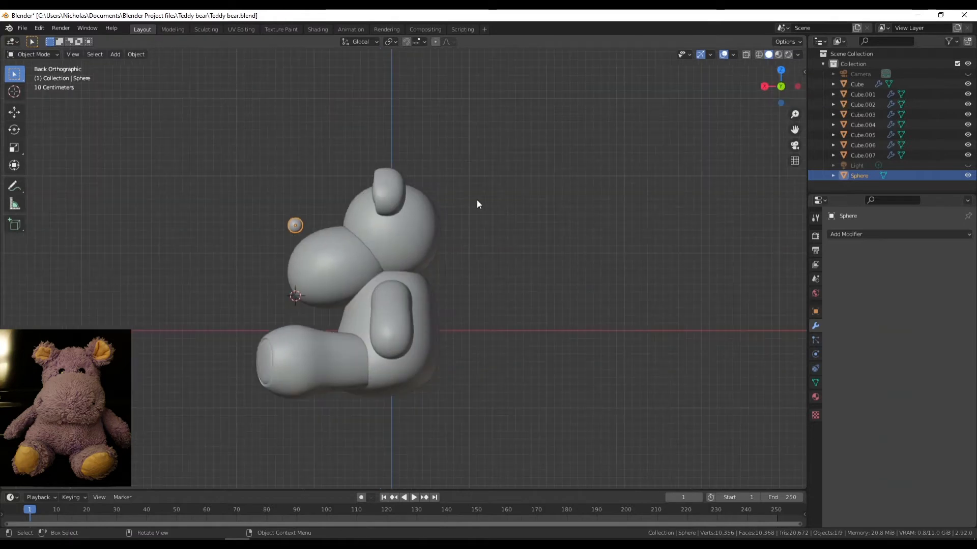
left_click(529, 201)
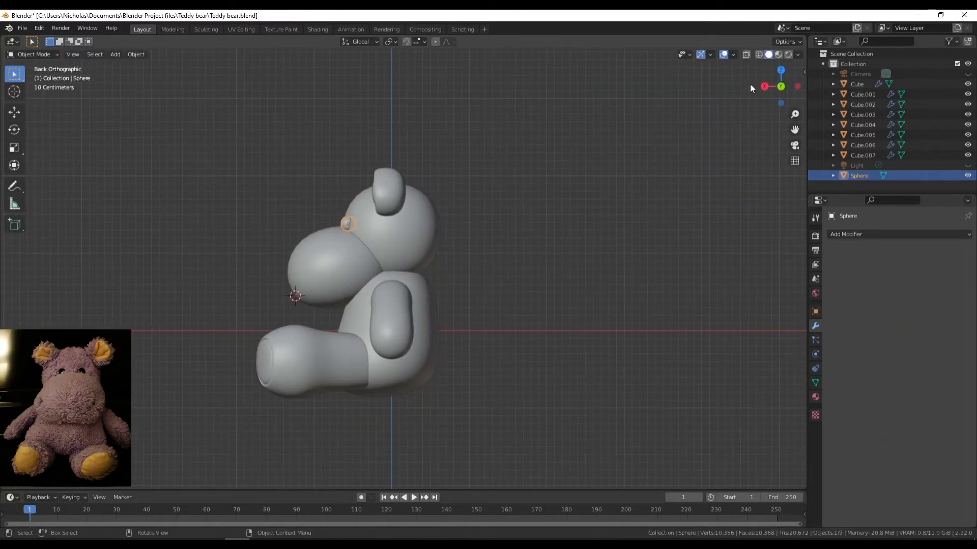
left_click(763, 86)
scroll(345, 204, "up", 5)
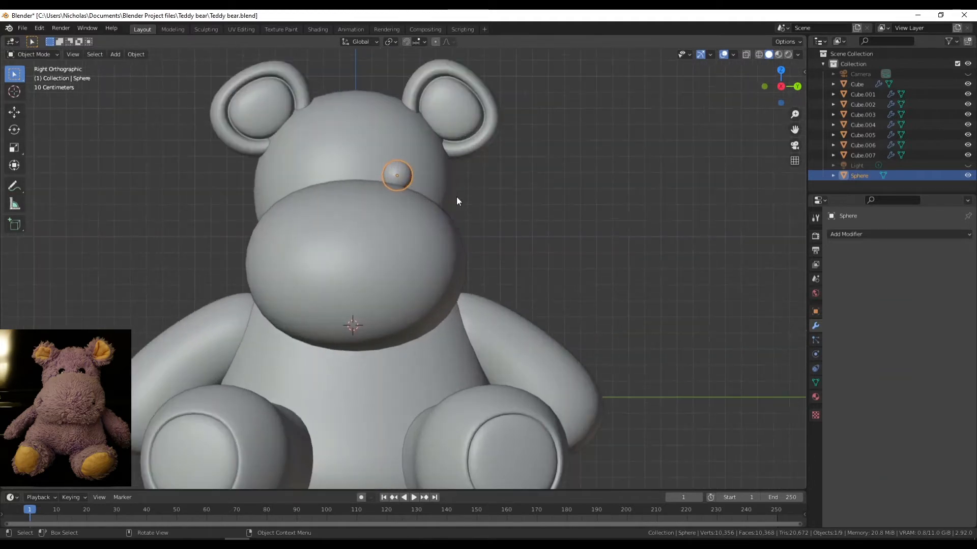
scroll(465, 257, "up", 1, "shift")
middle_click_drag(499, 229, 410, 239)
key("g")
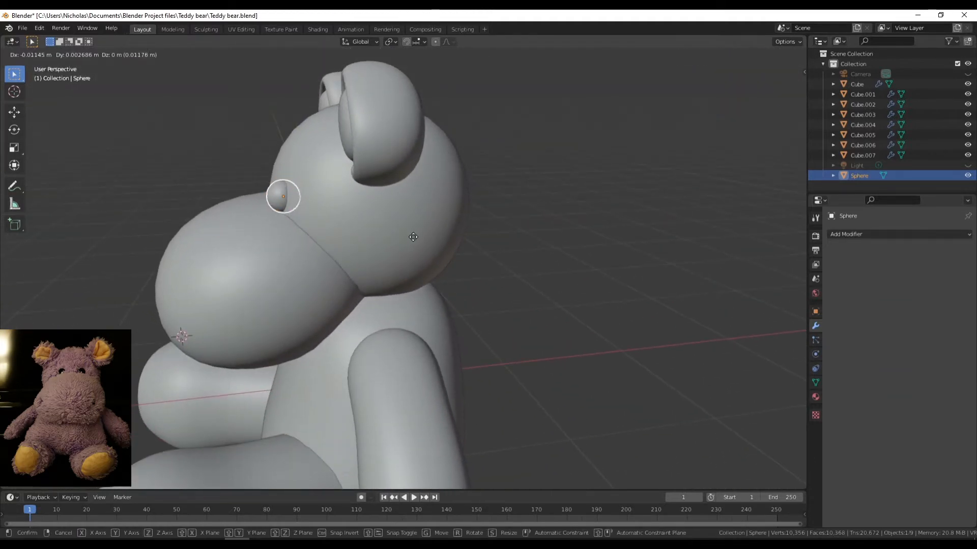
left_click(419, 243)
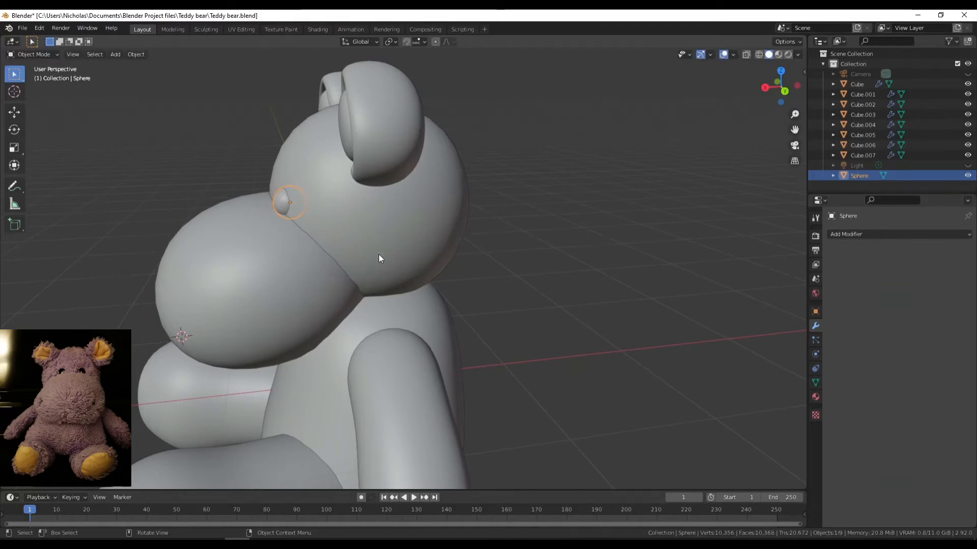
Move the eye sphere slightly toward the face's centreline in the right orthographic view.
left_click(764, 87)
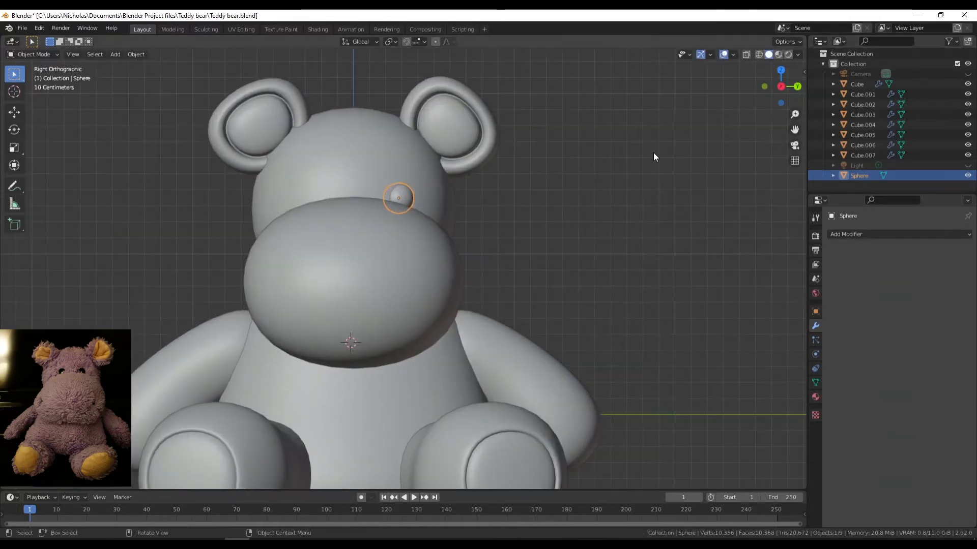
key("g")
left_click(560, 163)
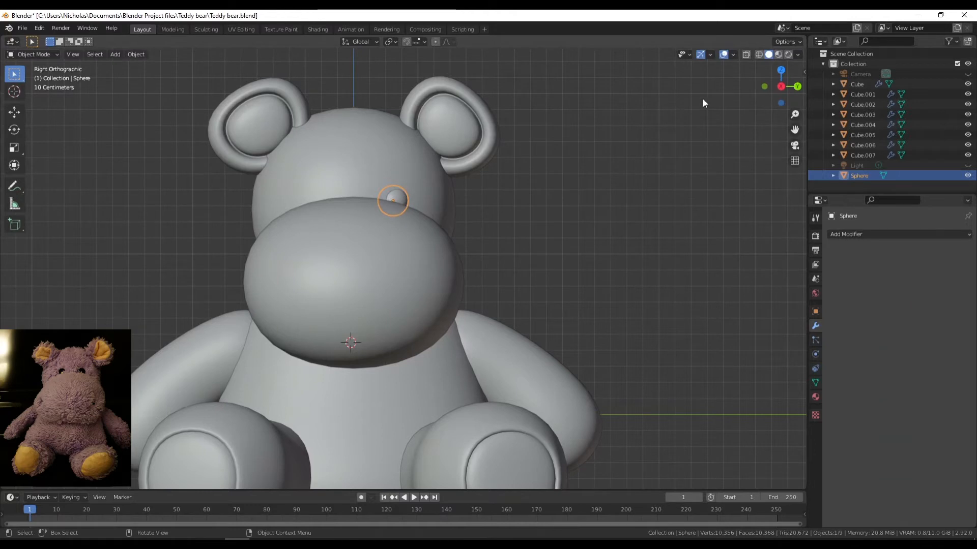
left_click(780, 86)
left_click(781, 87)
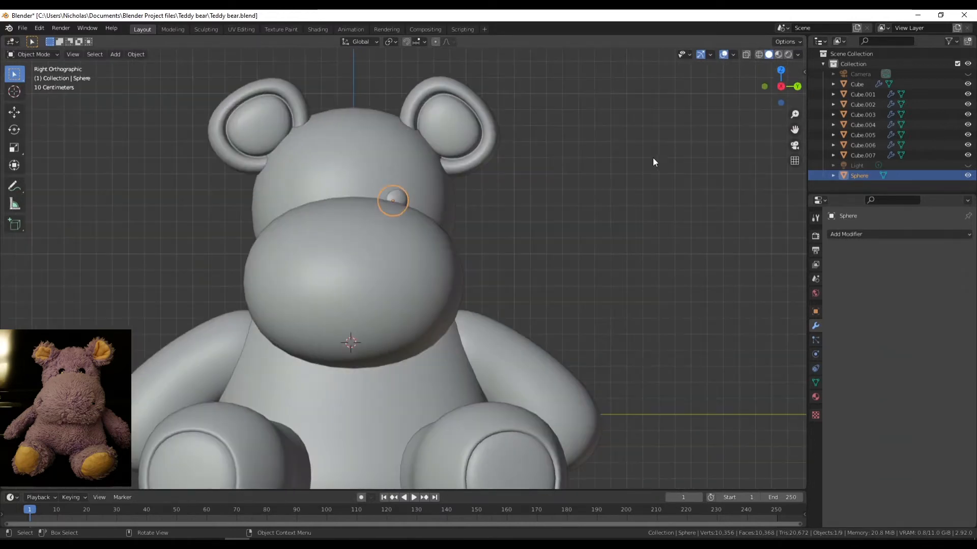
key("shift+d")
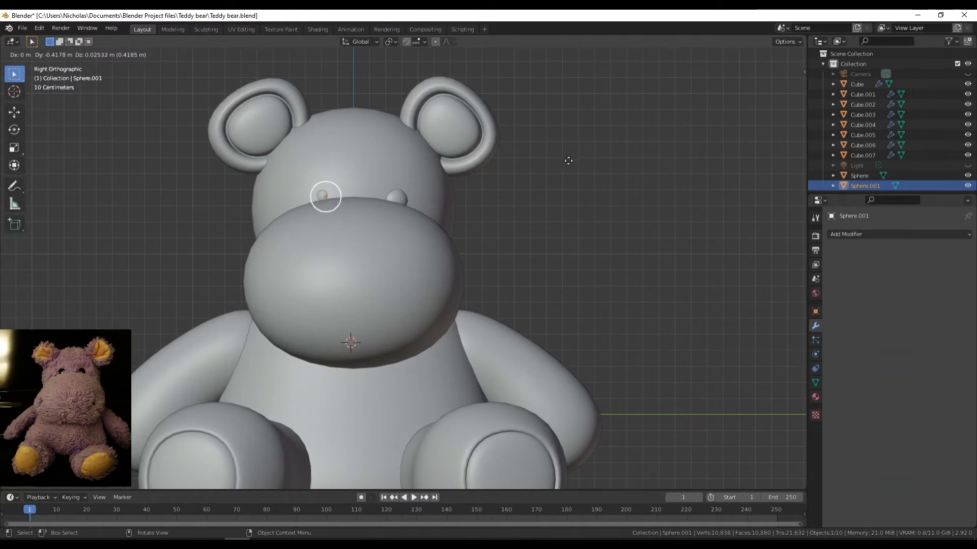
left_click(566, 164)
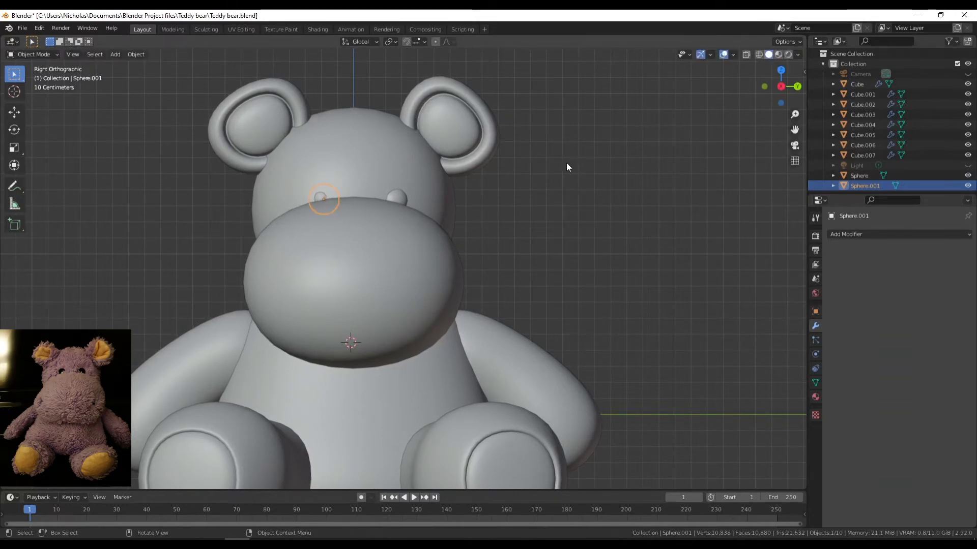
key("x")
left_click(735, 127)
Select the eye sphere and move it about 0.08 m toward the face's centreline and about 0.03 m up.
left_click(402, 199)
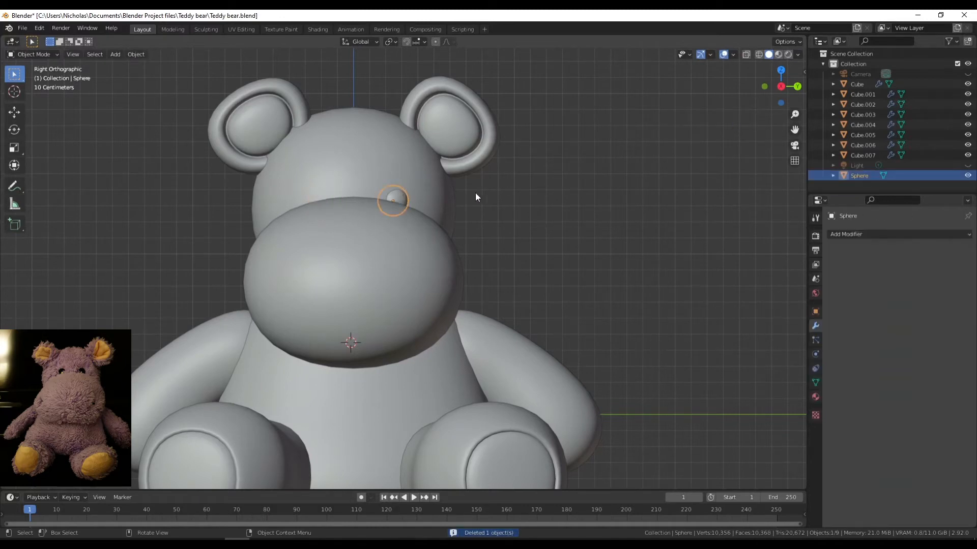
key("g")
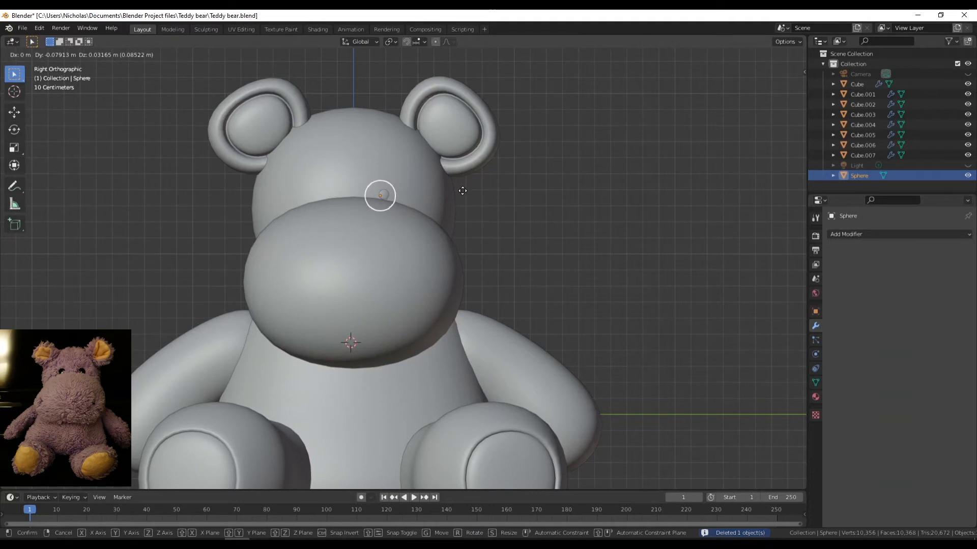
left_click(459, 190)
left_click_drag(787, 84, 795, 87)
left_click(793, 86)
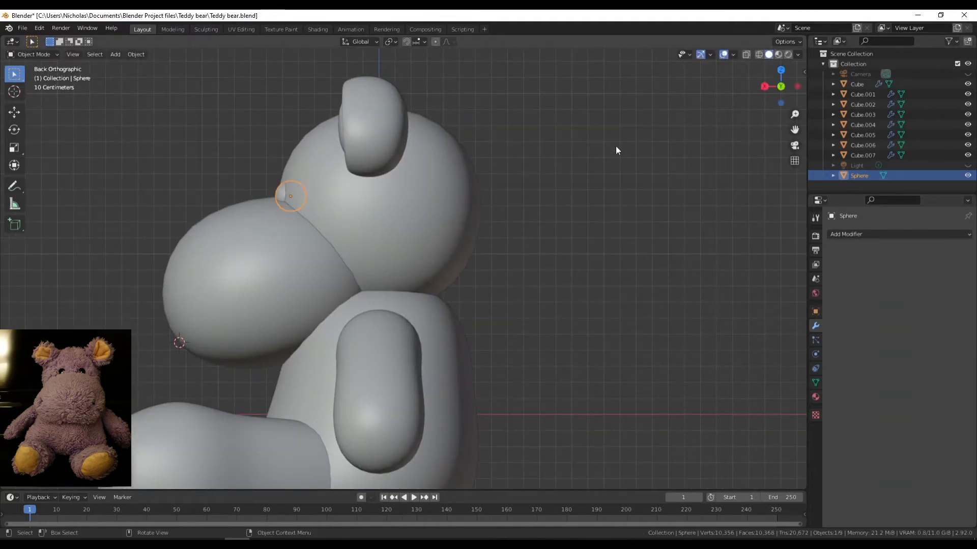
left_click(764, 86)
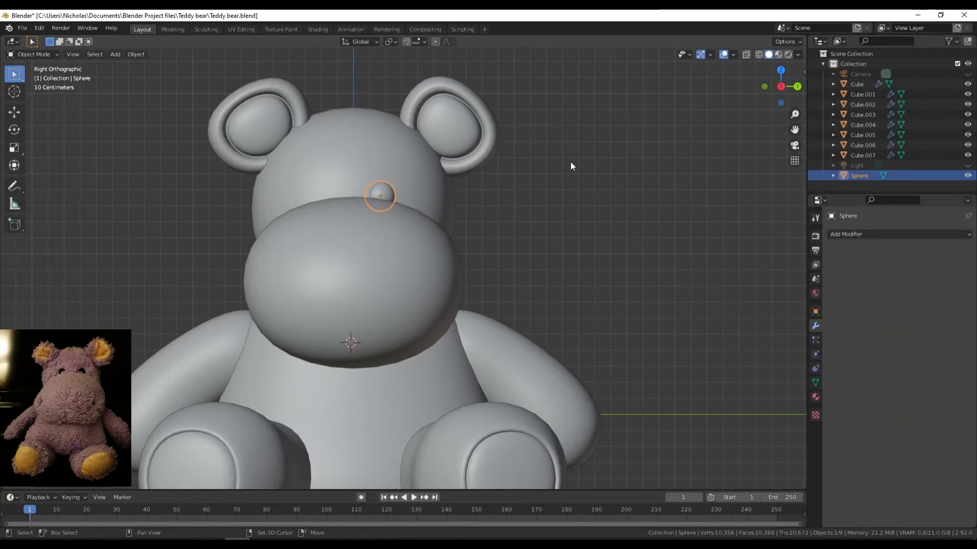
Duplicate the eye sphere to the matching spot on the other side of the face, deselect it and save the file.
key("shift+d")
left_click(515, 161)
left_click(552, 174)
scroll(508, 188, "down", 2)
middle_click_drag(477, 201, 510, 212)
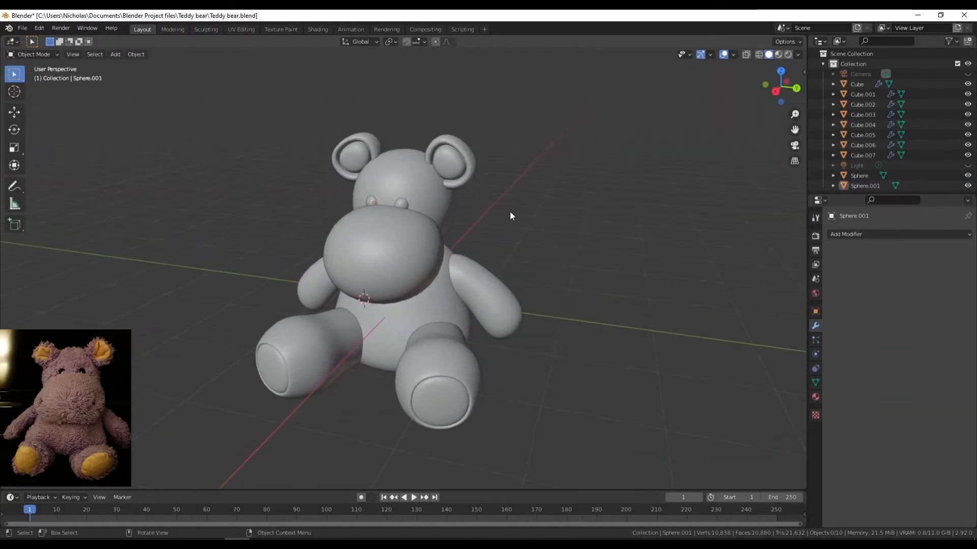
key("ctrl+s")
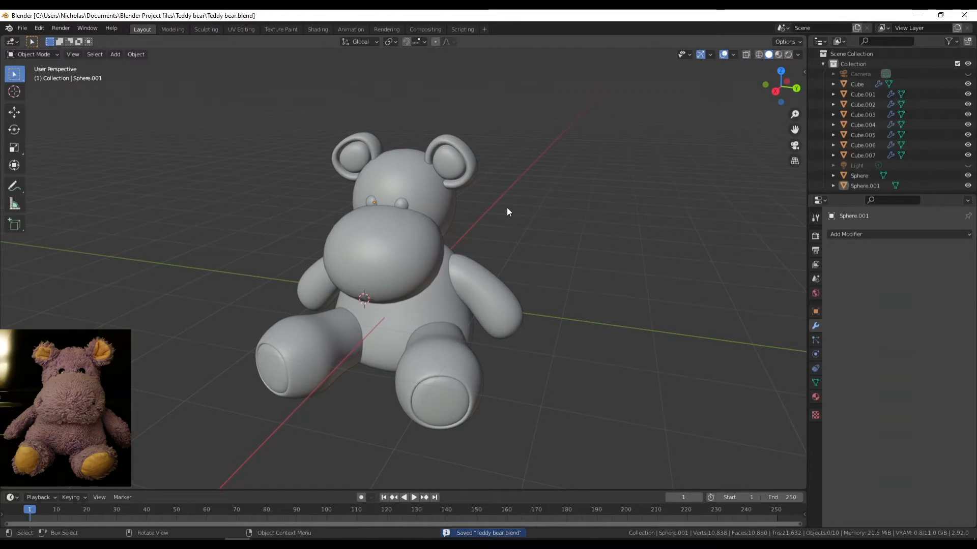
middle_click_drag(541, 267, 562, 259)
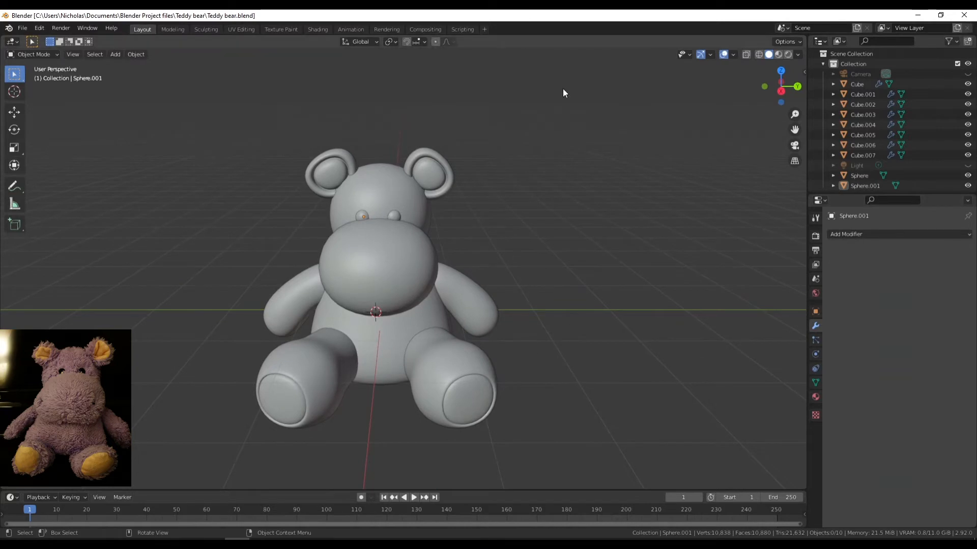
middle_click_drag(634, 265, 631, 262)
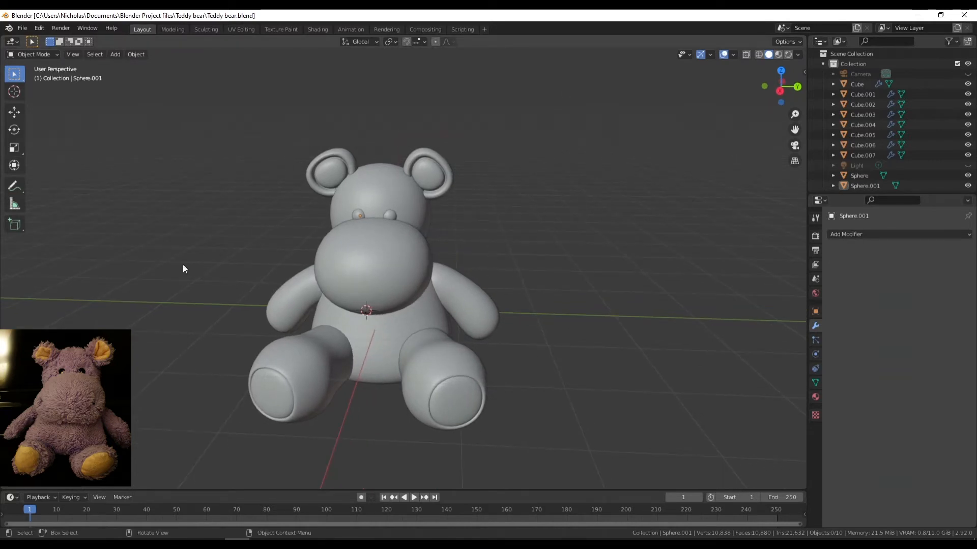
middle_click_drag(606, 213, 525, 230)
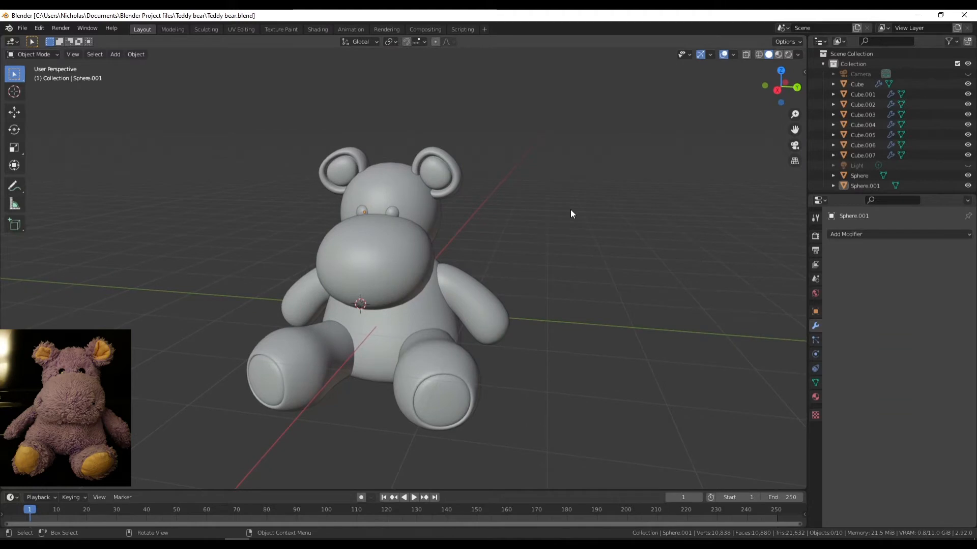
Set the render engine to Cycles with GPU Compute as the device.
left_click(815, 236)
left_click(894, 235)
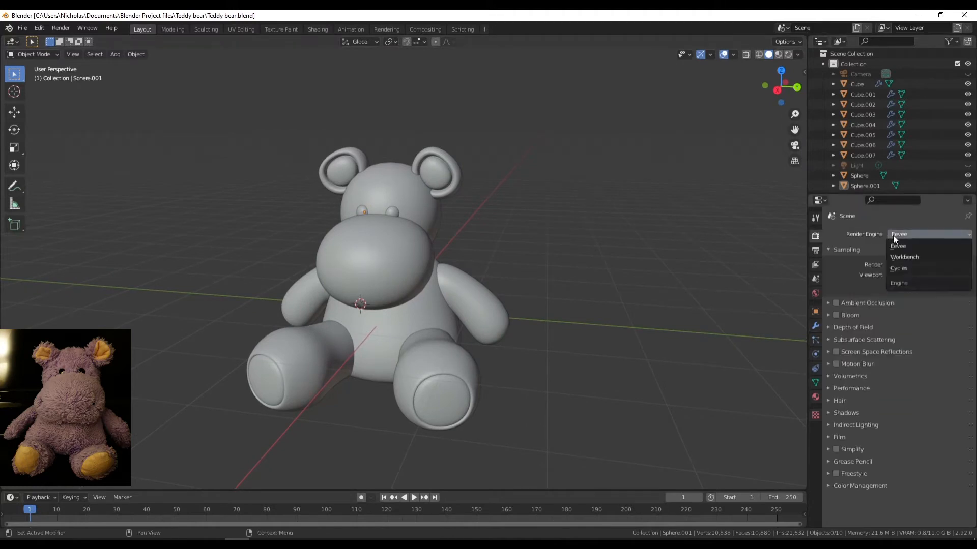
left_click(896, 268)
left_click(905, 261)
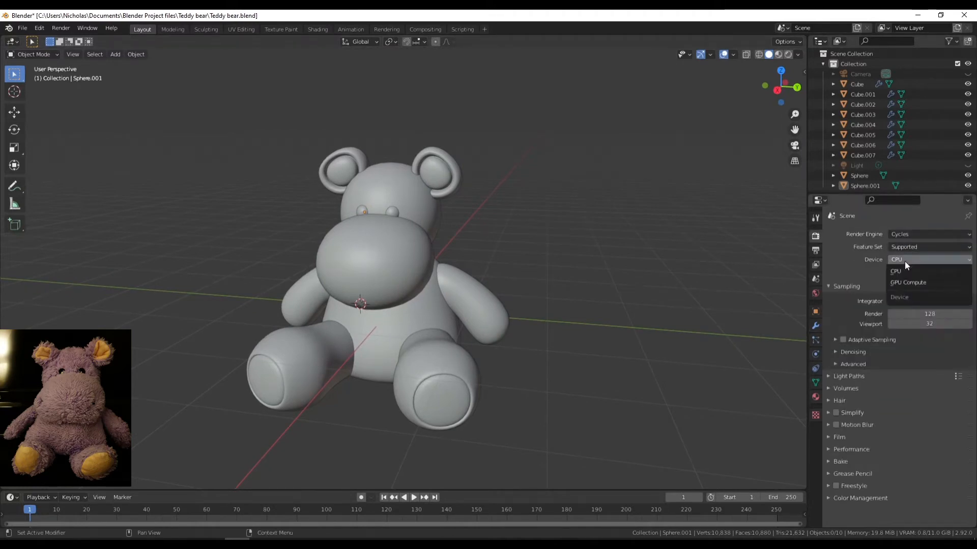
left_click(903, 281)
left_click(900, 261)
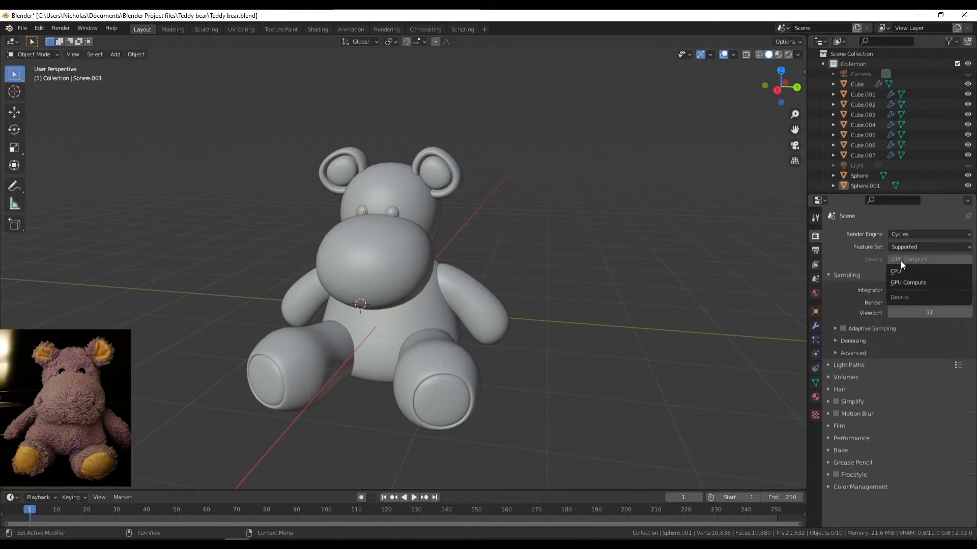
left_click(899, 280)
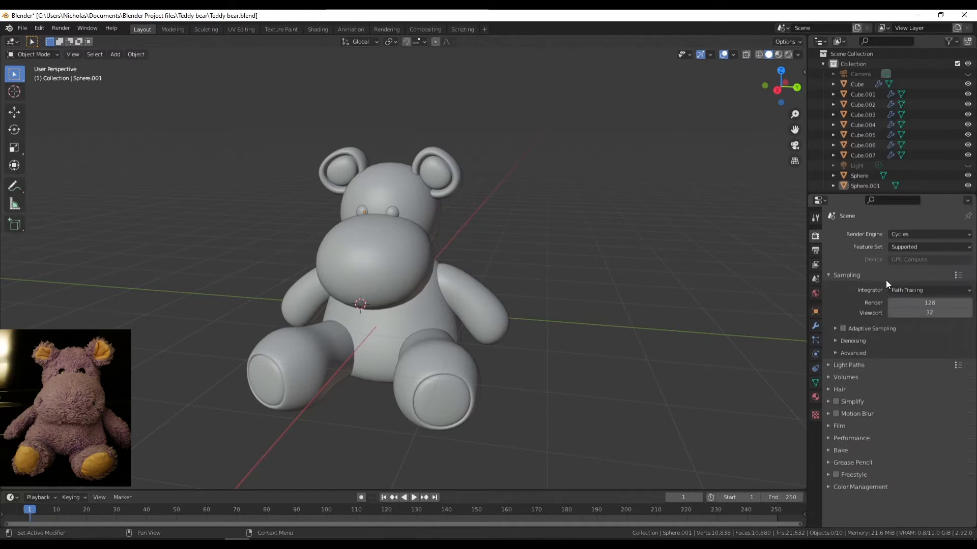
Save the file and check the Cycles render devices in the System preferences.
left_click(22, 29)
left_click(41, 91)
left_click(39, 28)
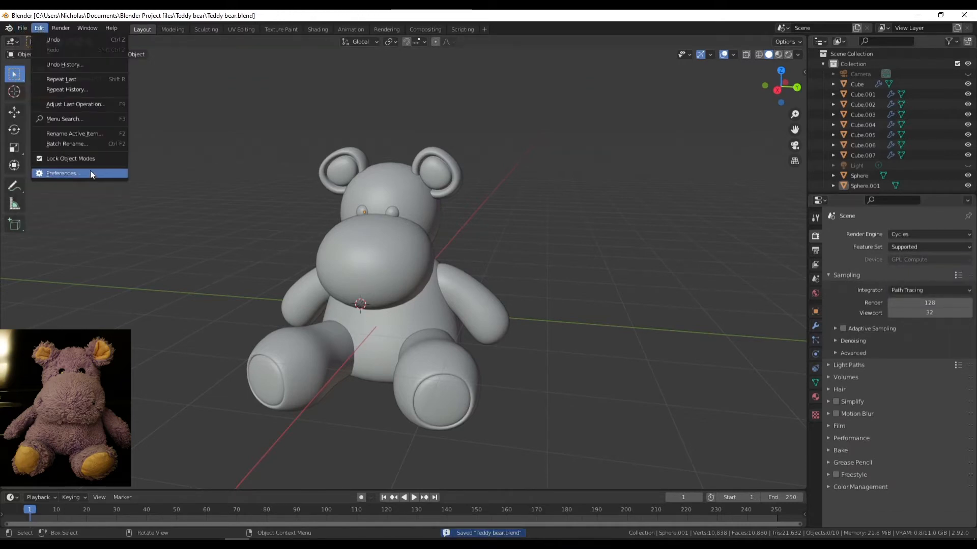
left_click(91, 173)
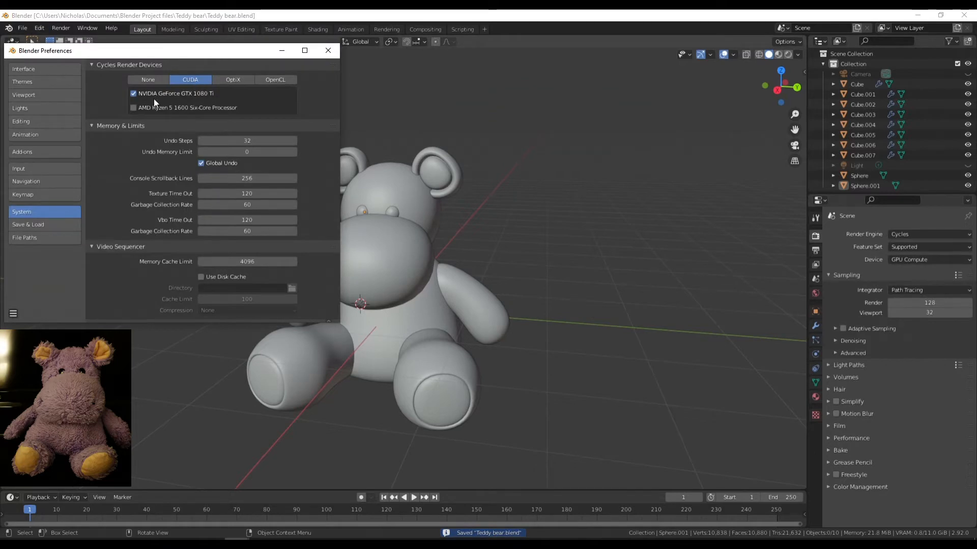
left_click(327, 51)
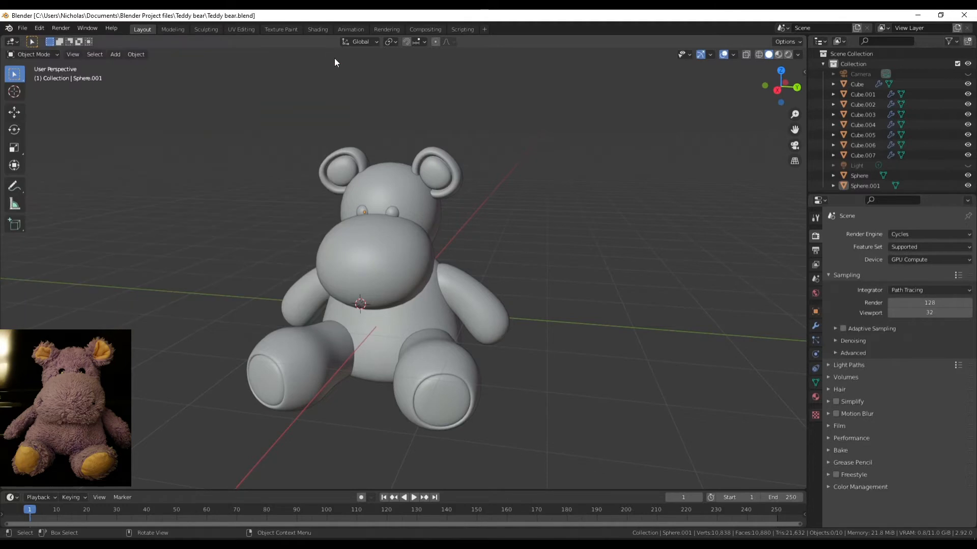
Unhide the camera and the light in the viewport.
middle_click_drag(554, 317, 574, 307, "shift")
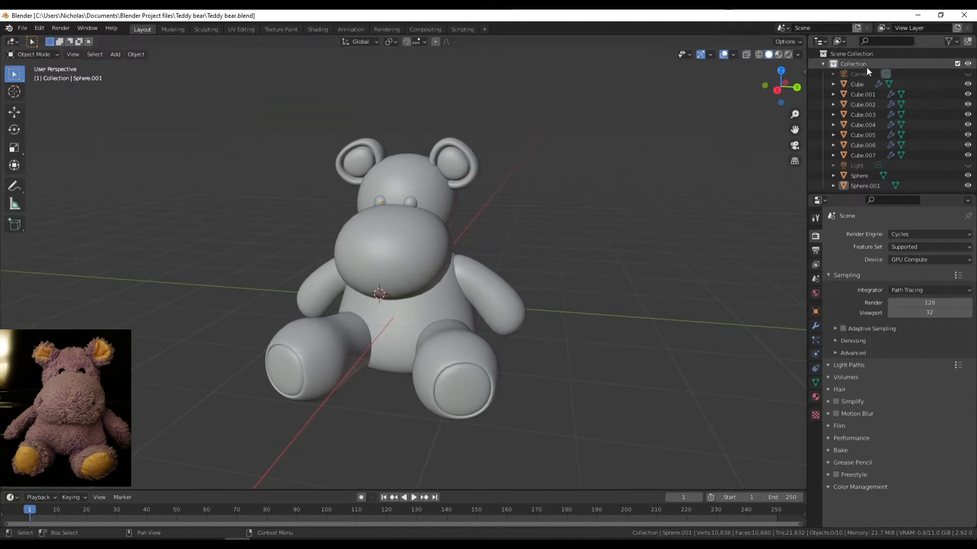
left_click(833, 165)
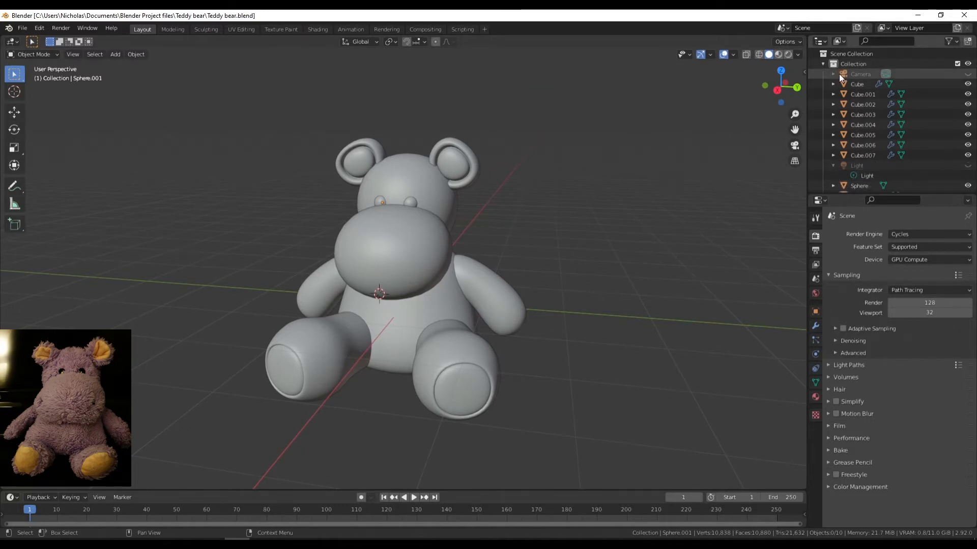
left_click(967, 73)
left_click(967, 165)
left_click(833, 166)
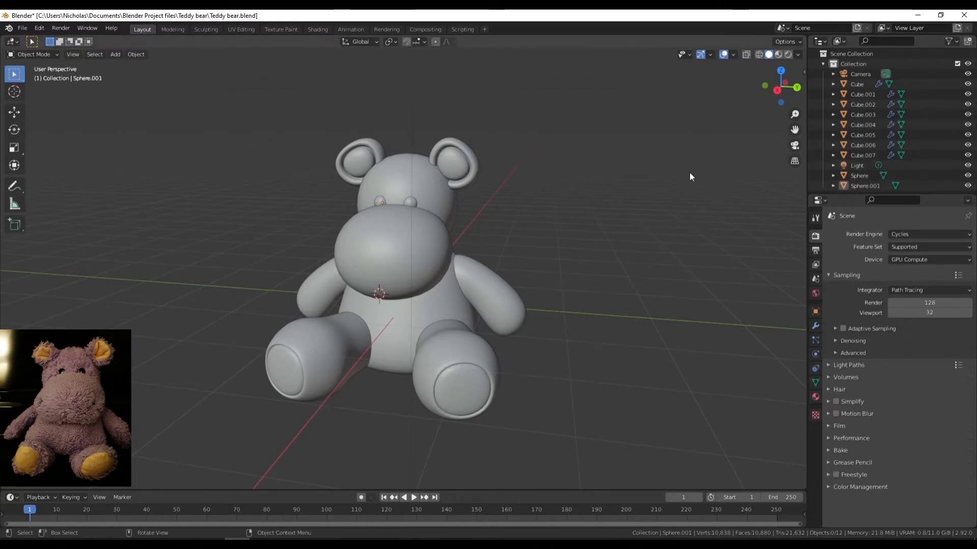
Look through the camera and lock the camera to the view.
middle_click_drag(523, 254, 550, 224, "shift")
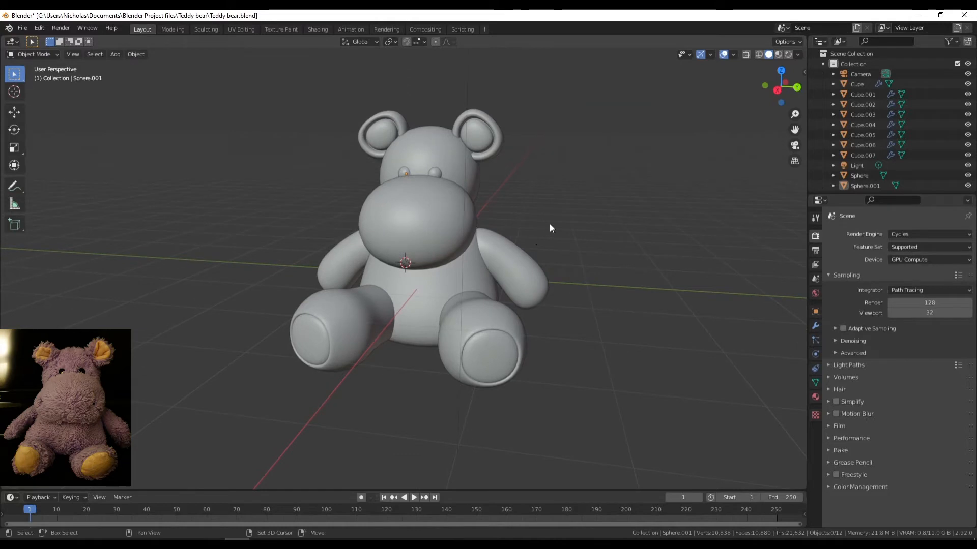
scroll(563, 183, "down", 2)
middle_click_drag(554, 140, 545, 226, "shift")
scroll(546, 225, "down", 4)
scroll(544, 227, "up", 3)
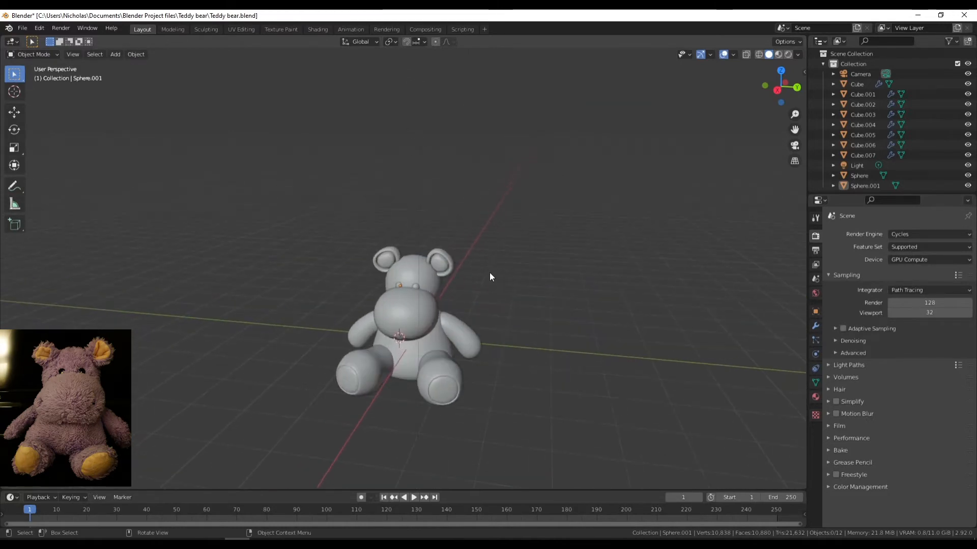
middle_click_drag(490, 274, 529, 220, "shift")
left_click(795, 147)
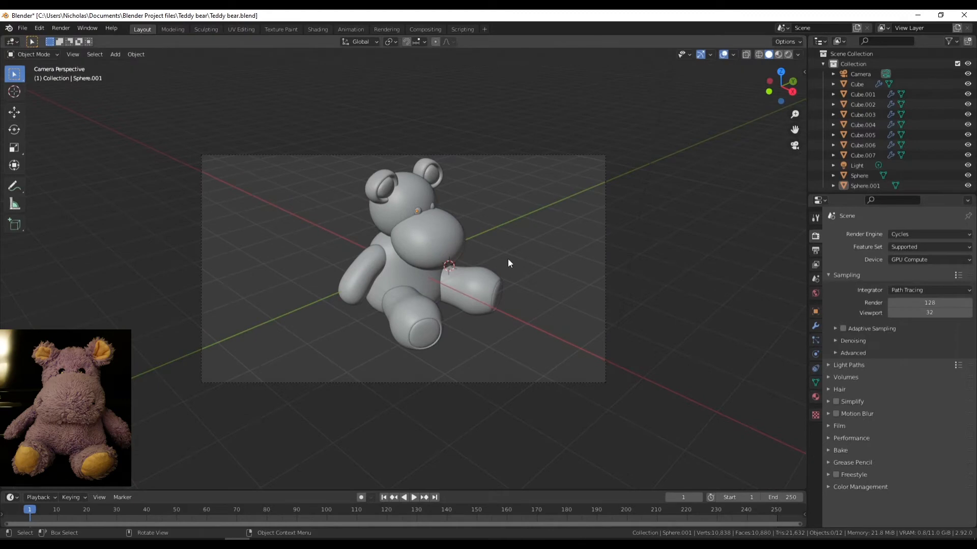
key("n")
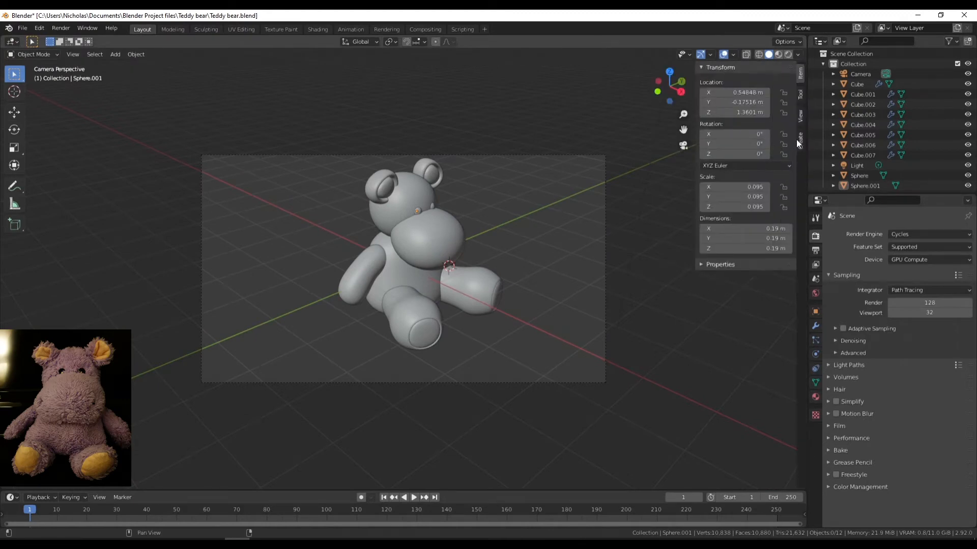
left_click(801, 118)
left_click(767, 194)
key("n")
Reposition the camera to frame the whole hippo from the front, centred in the frame.
middle_click_drag(535, 268, 425, 248)
middle_click_drag(507, 258, 486, 287)
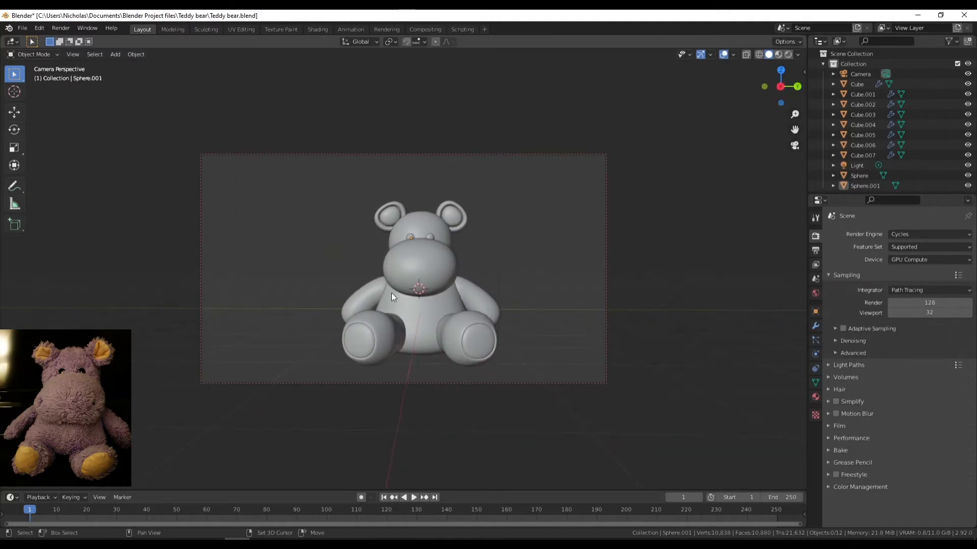
scroll(407, 295, "up", 1)
middle_click_drag(425, 295, 453, 287)
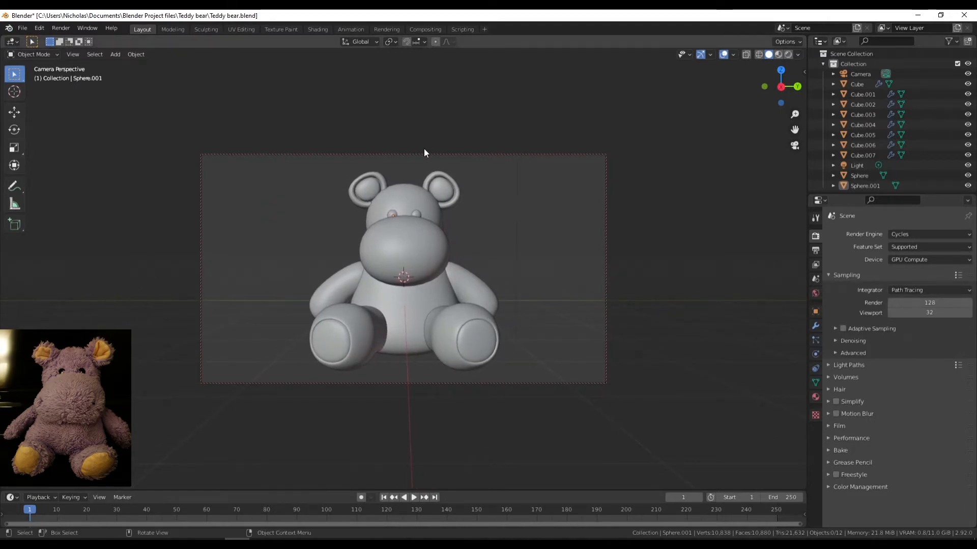
Unlock the camera from the view and leave the camera deselected.
key("n")
key("n")
left_click(607, 154)
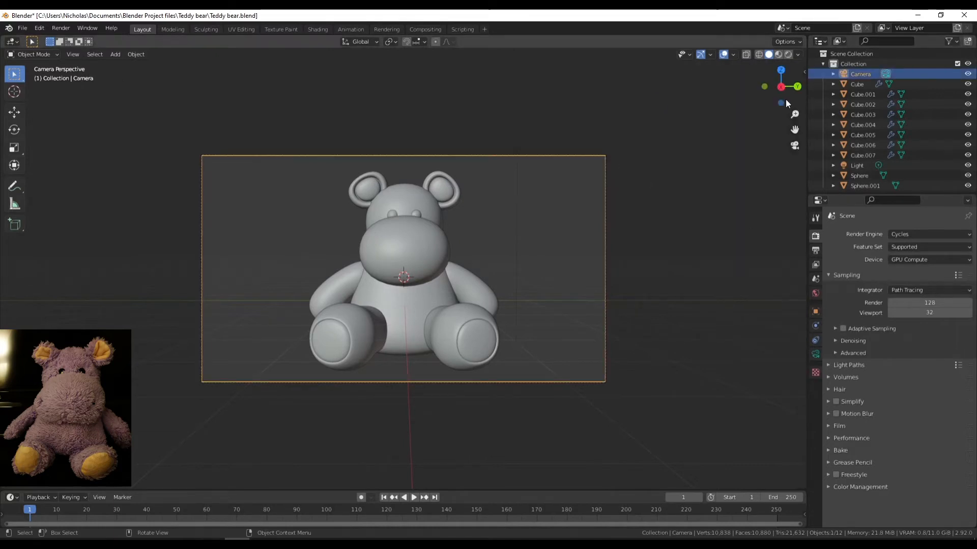
left_click(725, 163)
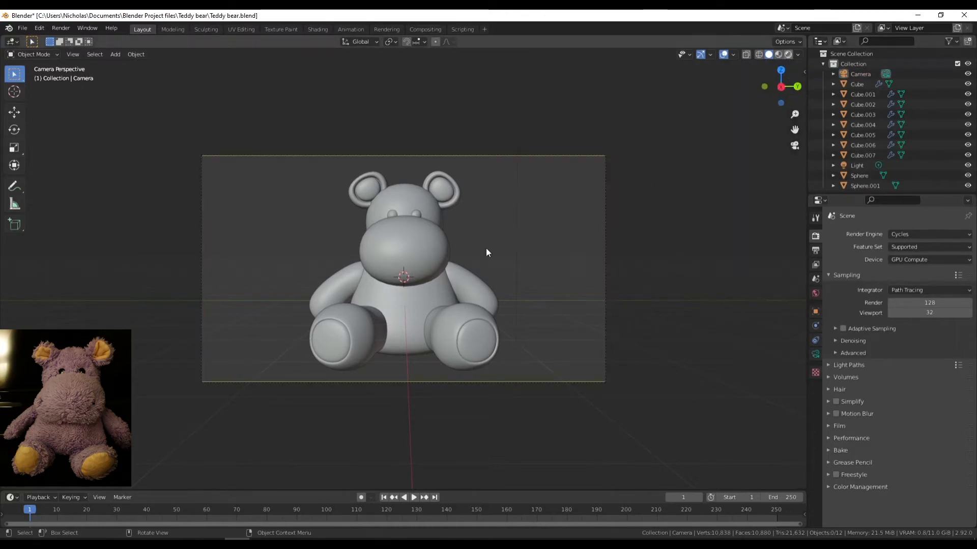
Switch the viewport to rendered shading and split it into two side-by-side 3D views.
left_click(788, 55)
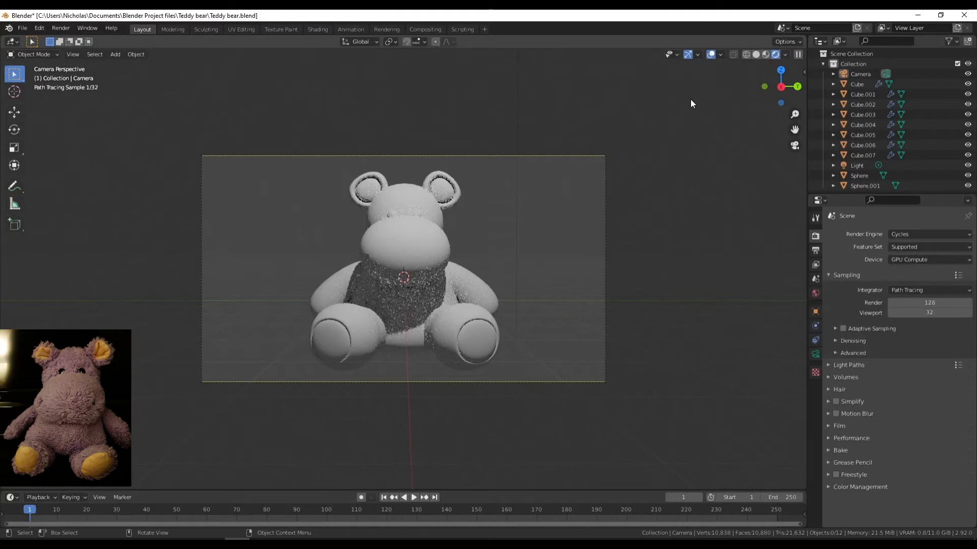
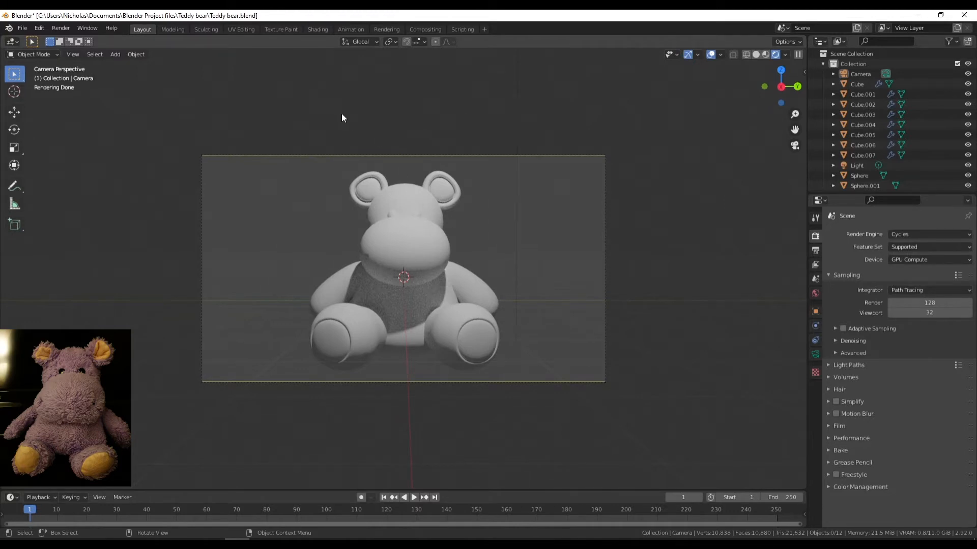
mouse_move(3, 37)
left_mouse_down()
mouse_move(343, 58)
mouse_move(338, 70)
mouse_move(238, 73)
left_mouse_up()
left_click(322, 54)
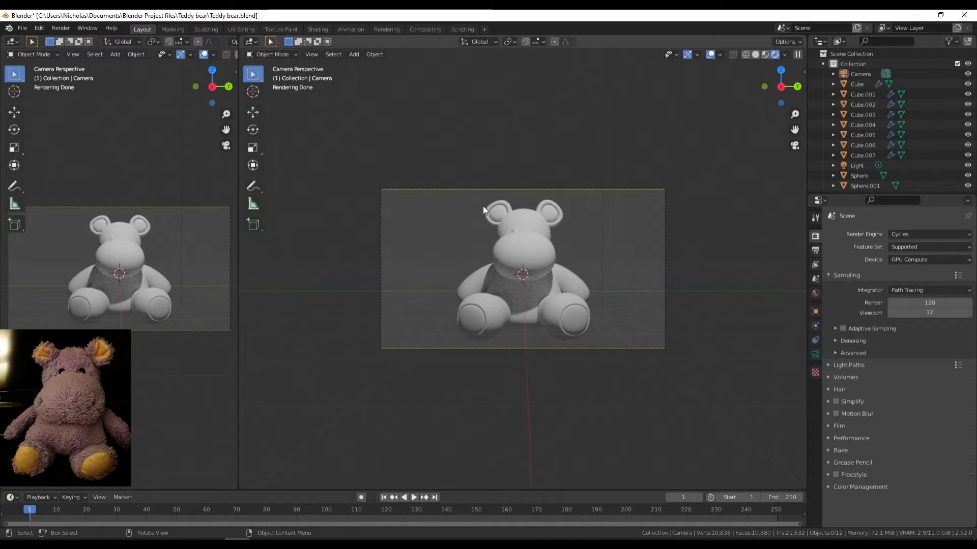
Set the larger 3D view to solid shading outside the camera view and save the file.
mouse_move(755, 103)
middle_mouse_down()
mouse_move(714, 140)
mouse_move(737, 148)
mouse_move(693, 228)
mouse_move(763, 44)
middle_mouse_up()
left_click(755, 54)
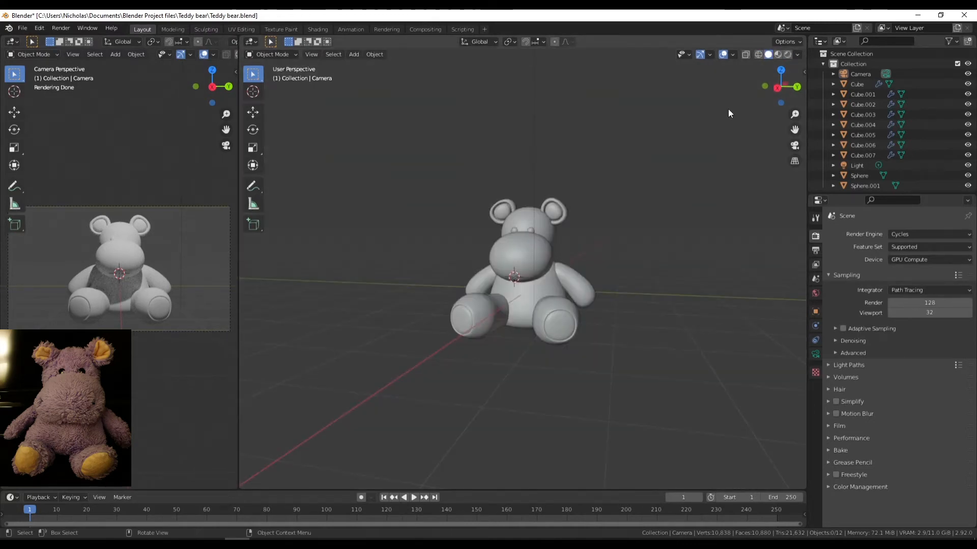
middle_click_drag(569, 230, 563, 222)
key("ctrl+s")
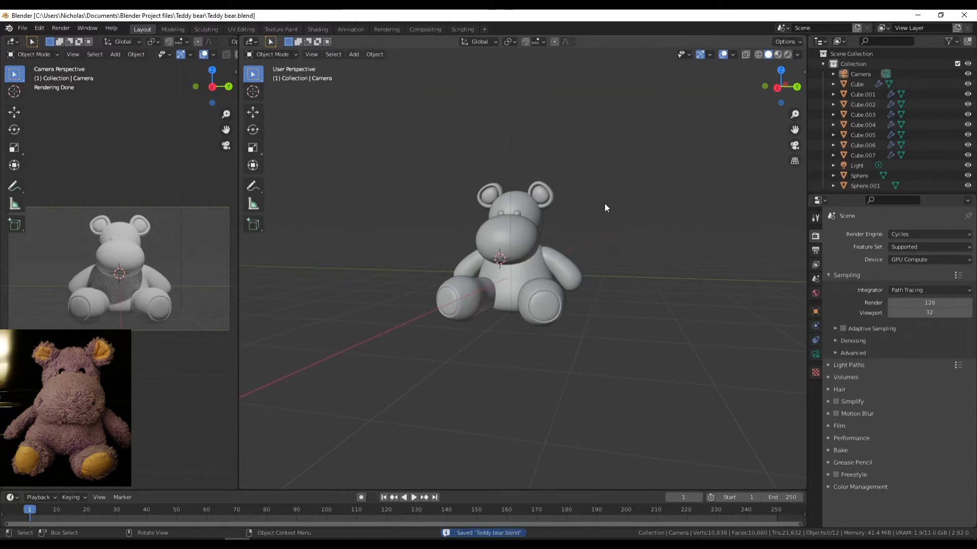
Add a plane mesh and scale it up to about 8.9 to serve as a large floor under the hippo.
middle_click_drag(645, 227, 589, 238)
key("shift+a")
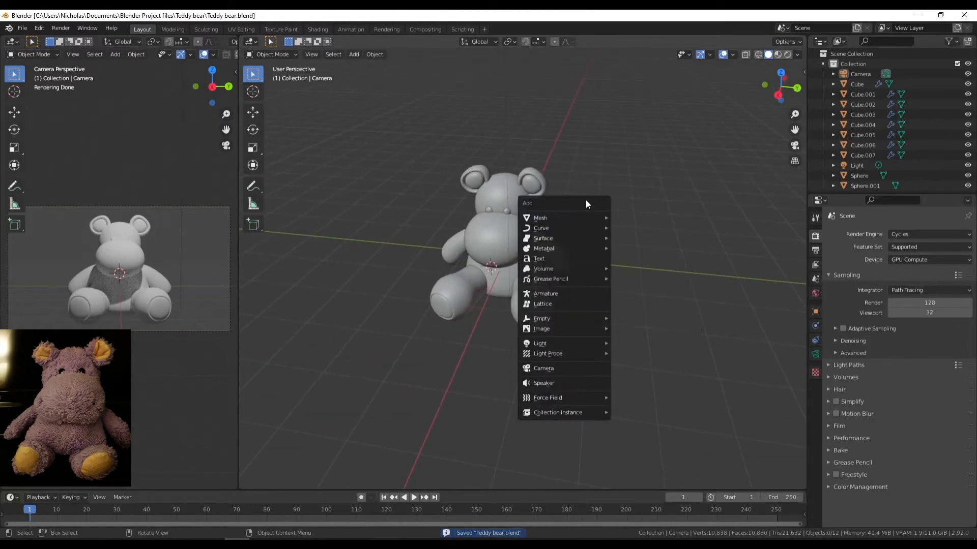
mouse_move(580, 218)
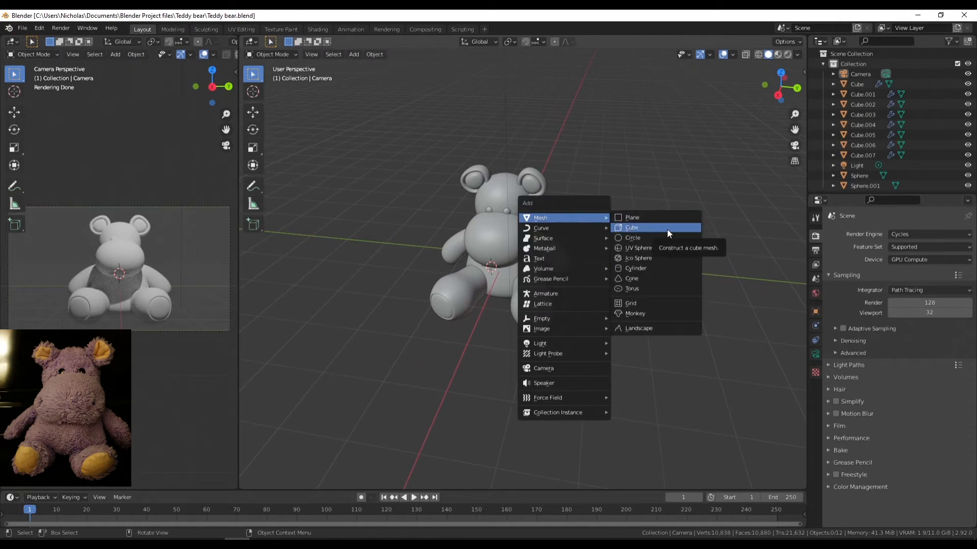
left_click(659, 216)
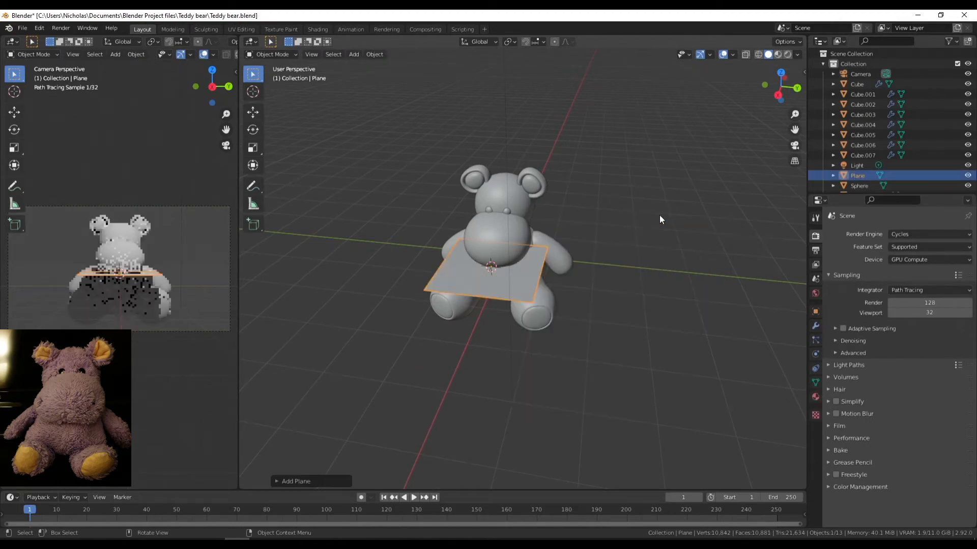
key("s")
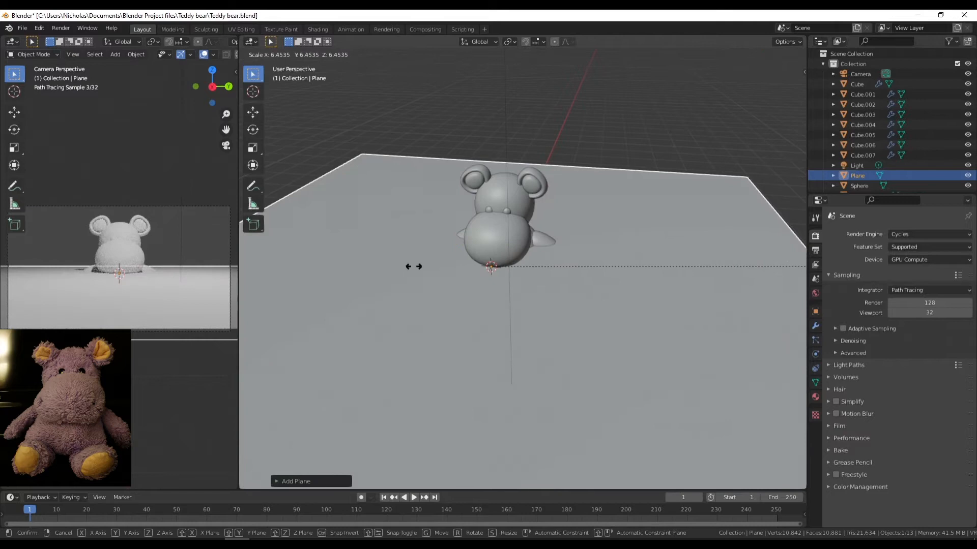
left_click(602, 265)
Lower the floor plane along Z to about -0.8 m, beneath the hippo's feet and body.
middle_click_drag(575, 280, 557, 280)
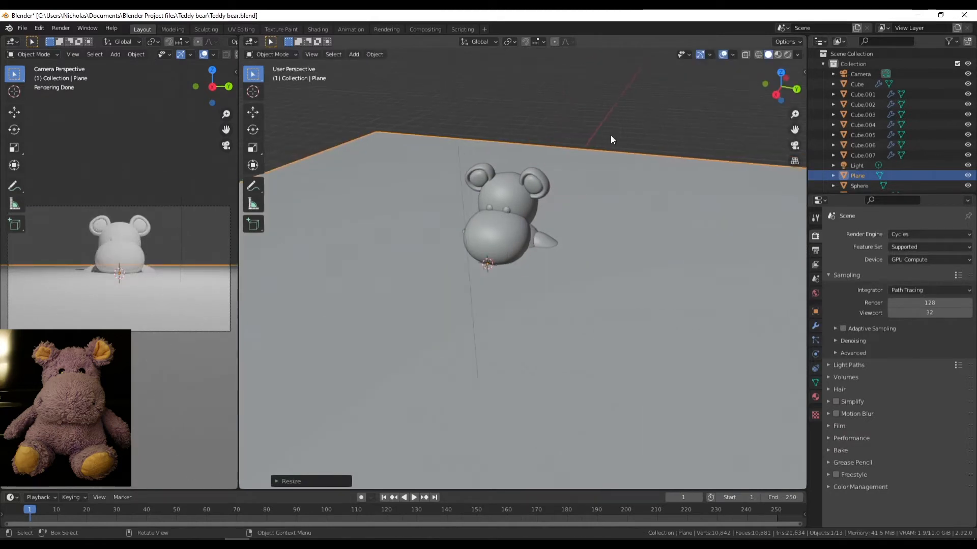
key("g")
key("z")
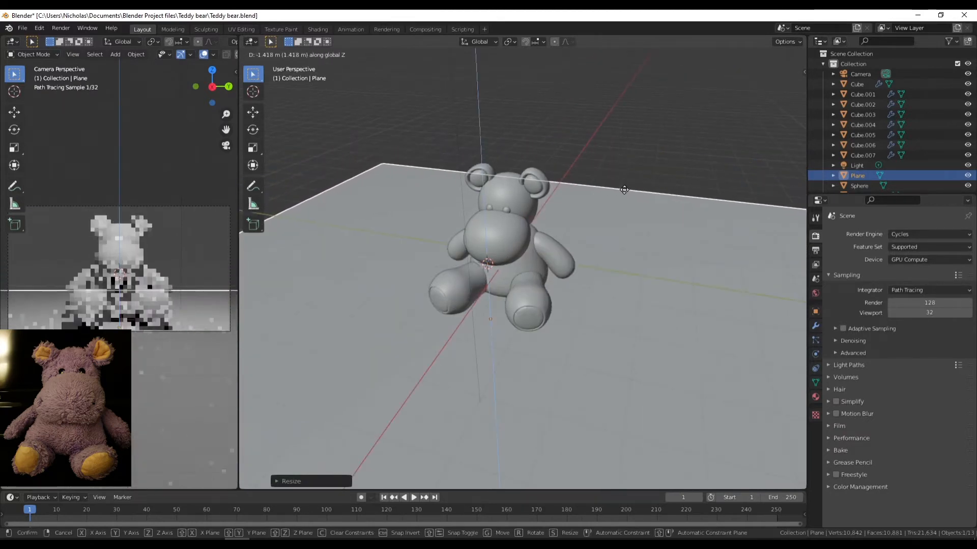
left_click(627, 184)
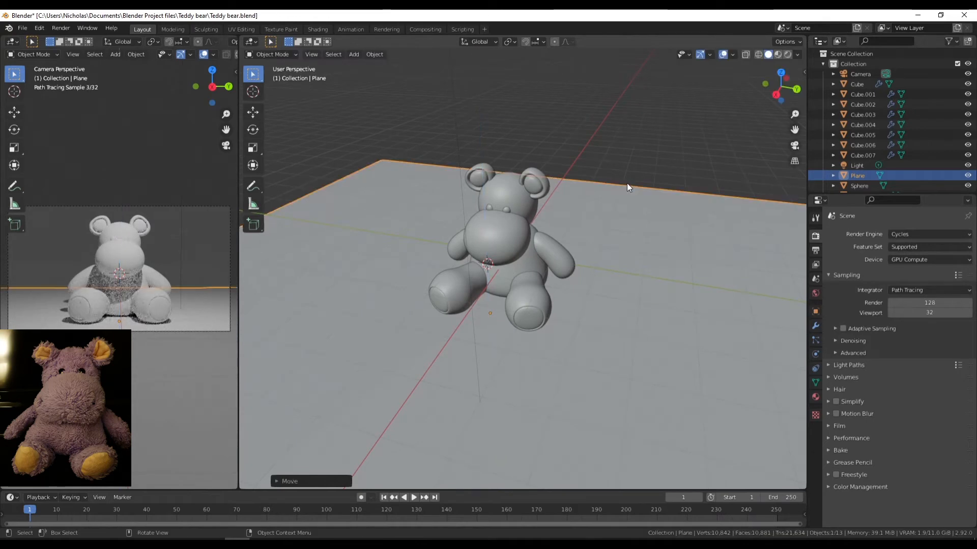
Duplicate the floor plane in place and set the copy's Y rotation to 90° so it stands upright as a wall.
middle_click_drag(468, 161, 639, 303)
key("shift+d")
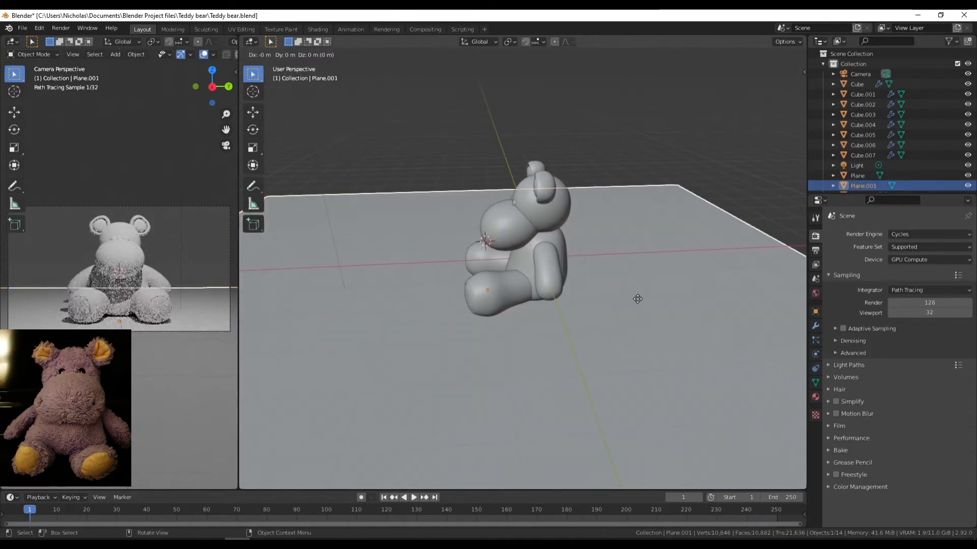
right_click(637, 299)
scroll(637, 299, "down", 2)
middle_click_drag(626, 332, 642, 265, "shift")
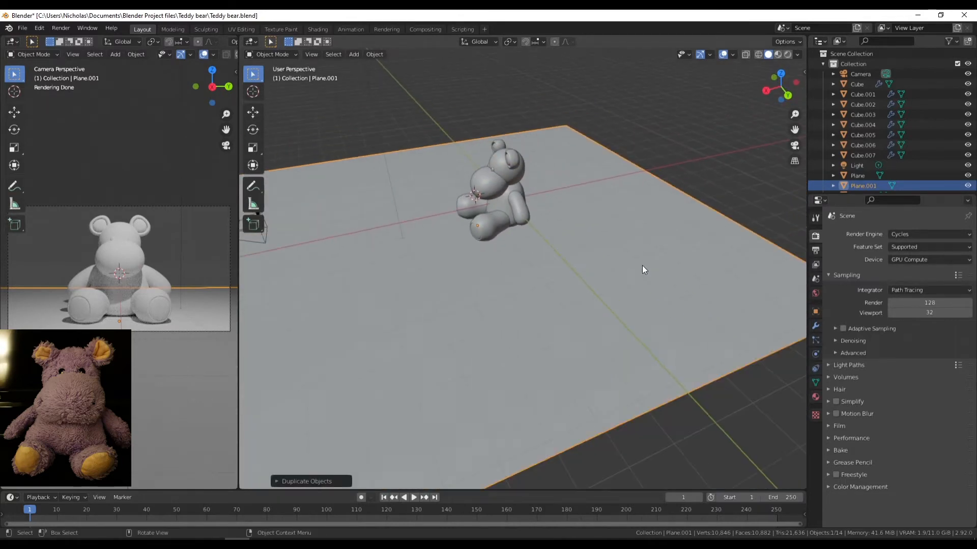
left_click(819, 312)
left_click_drag(923, 307, 911, 306)
left_click(923, 307)
type("90")
key("Return")
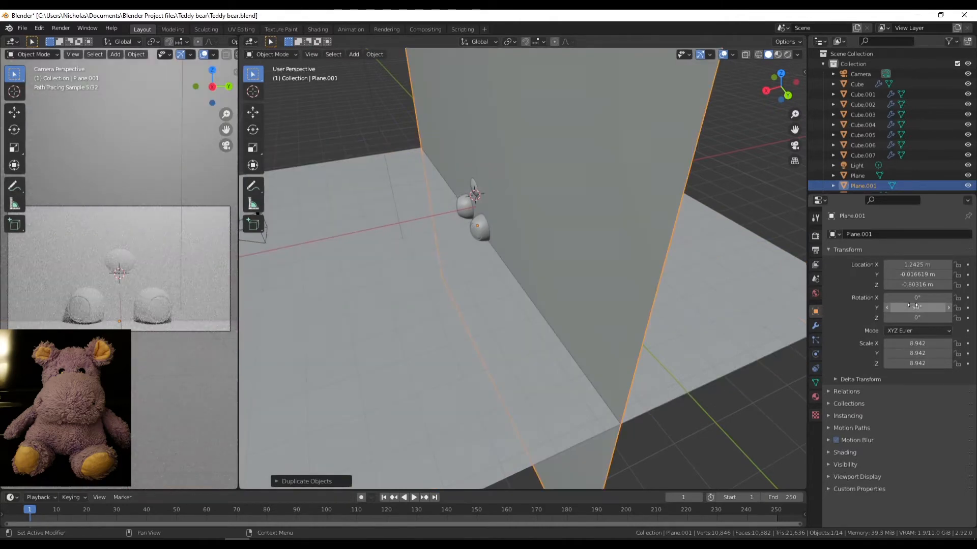
Move the upright plane just behind the hippo's back, to about X -0.61 m and Z -0.11 m, and deselect it.
left_click(787, 95)
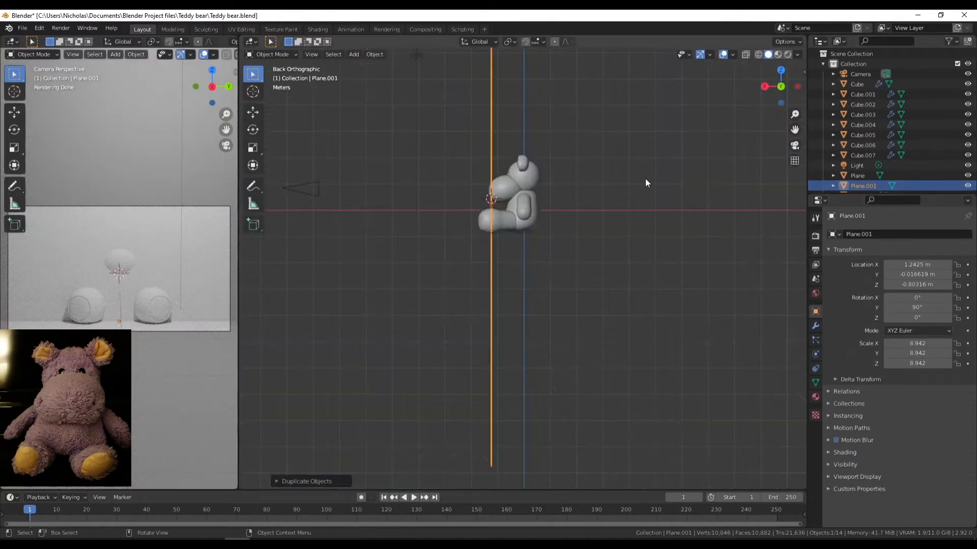
key("g")
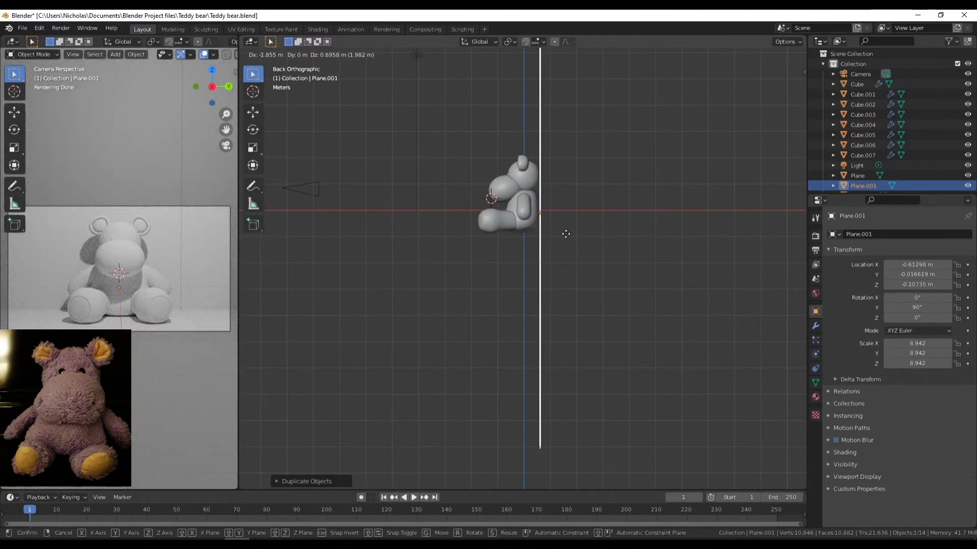
left_click(567, 236)
left_click(563, 305)
middle_click_drag(563, 305, 541, 303)
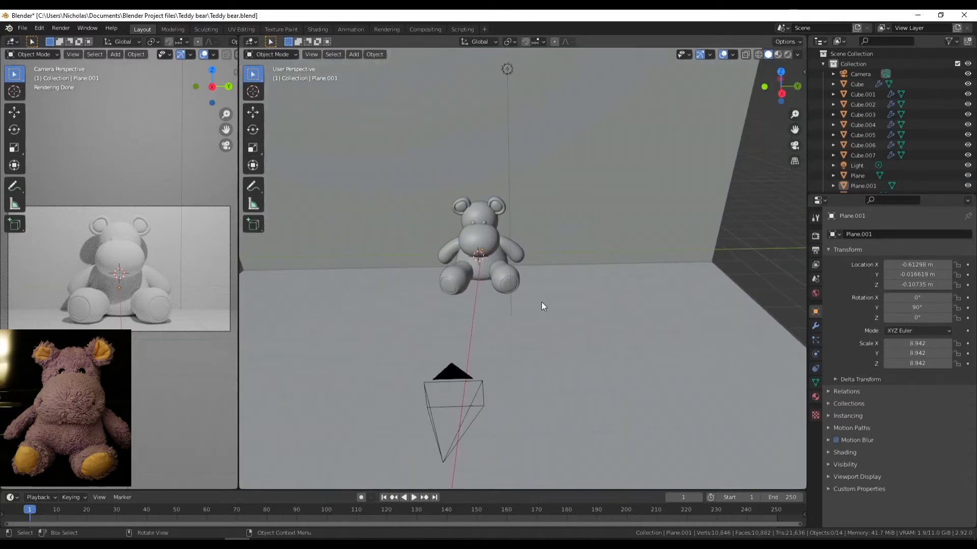
Delete the existing light above the hippo.
left_click(507, 68)
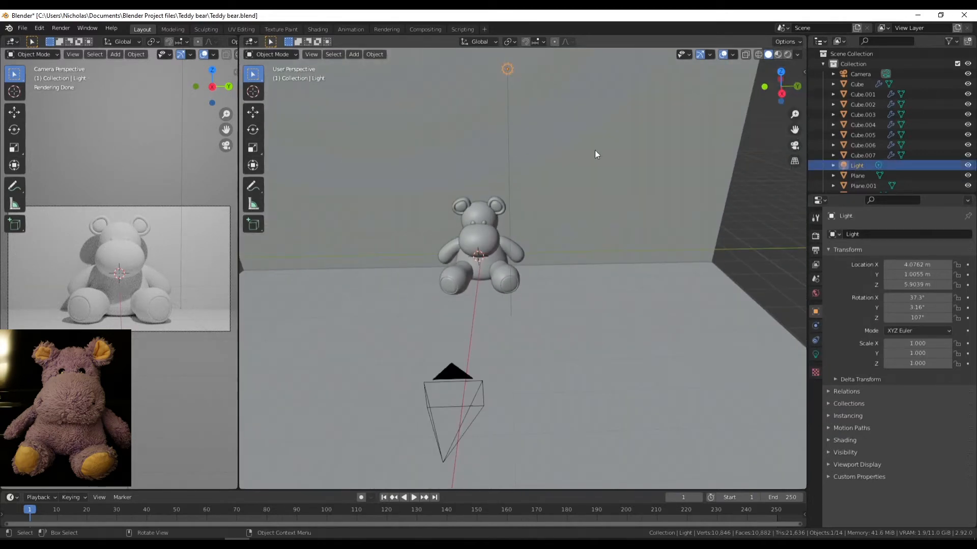
key("x")
left_click(512, 78)
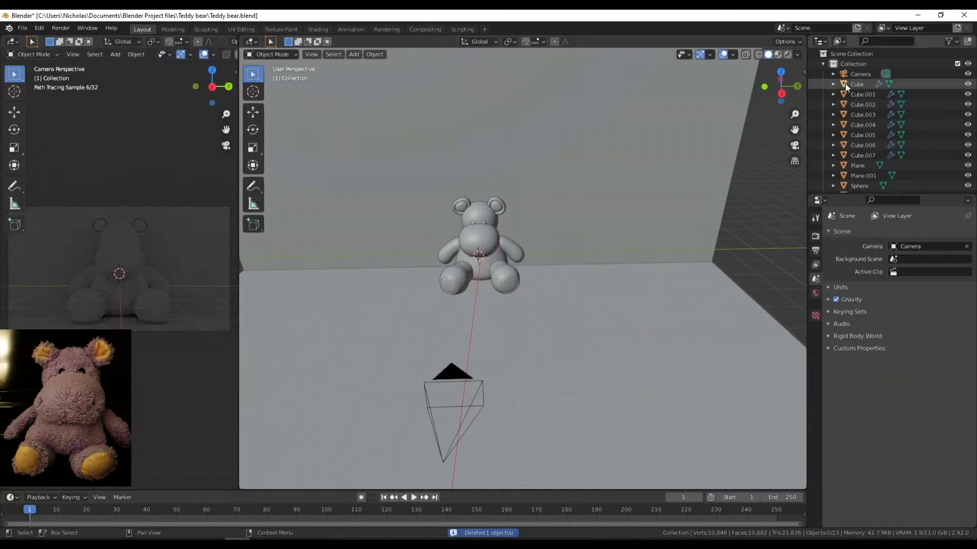
Add an area light and place it above and beside the hippo, at about Y 2.73 m and Z 2.53 m.
left_click(782, 94)
middle_click_drag(547, 174, 569, 208, "shift")
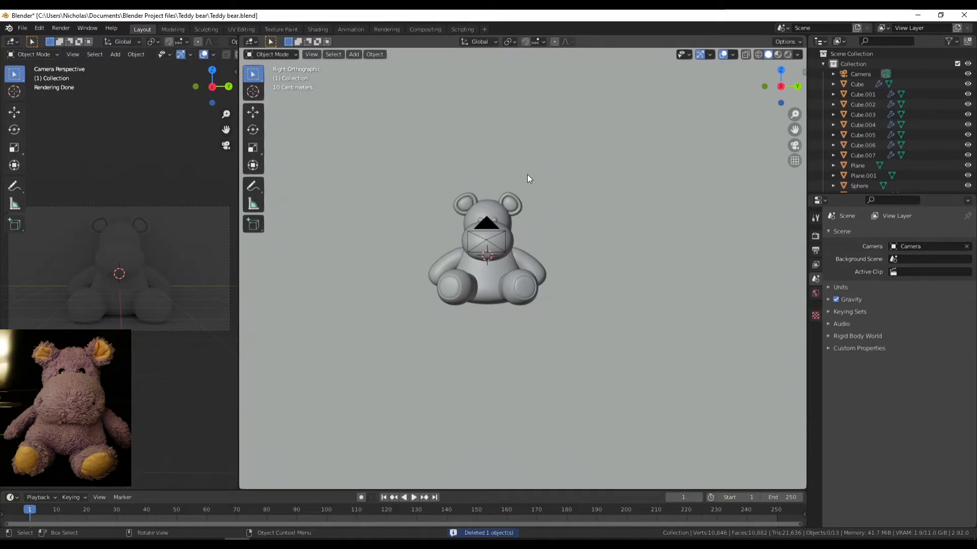
key("shift+a")
mouse_move(496, 300)
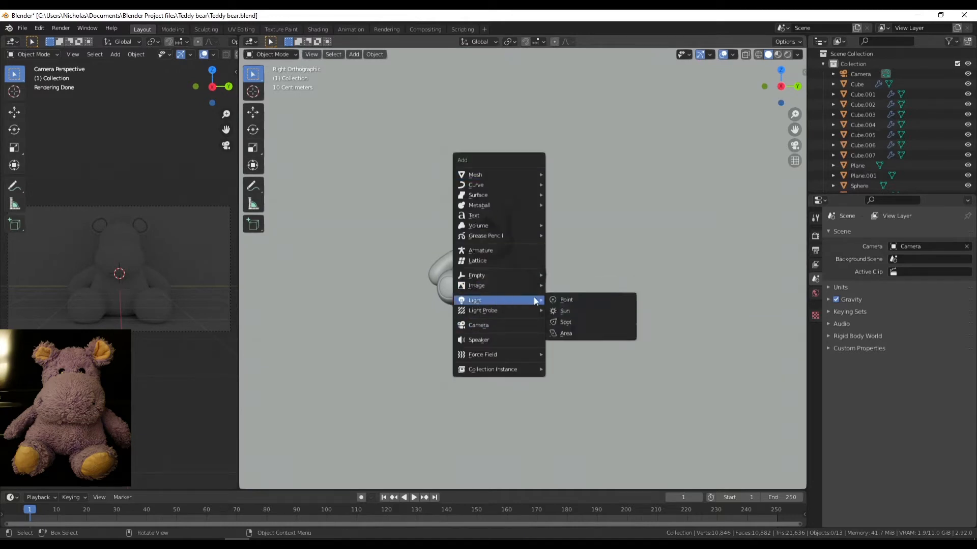
left_click(564, 333)
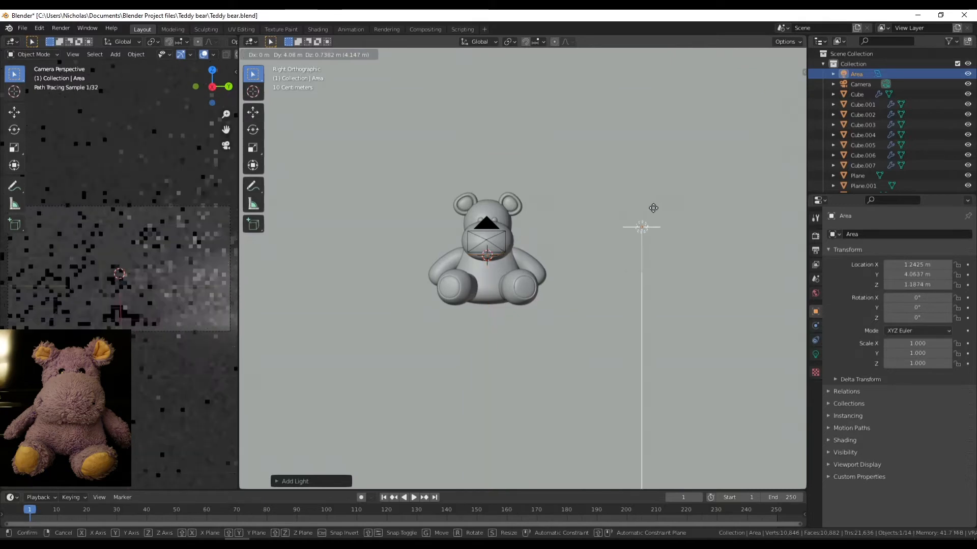
left_click(606, 161)
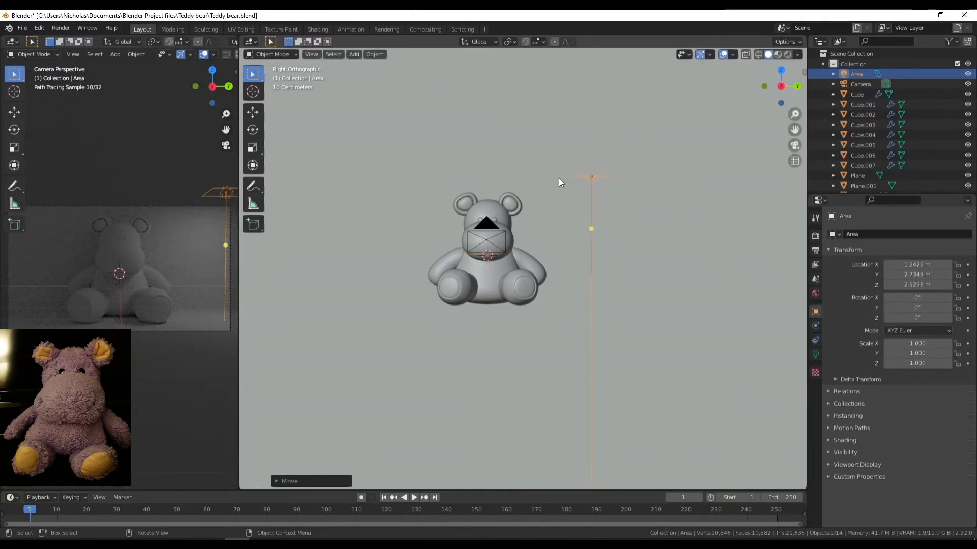
Tilt the area light to about -52.5° on X to aim at the hippo, move it slightly outward and down, and enlarge it.
key("r")
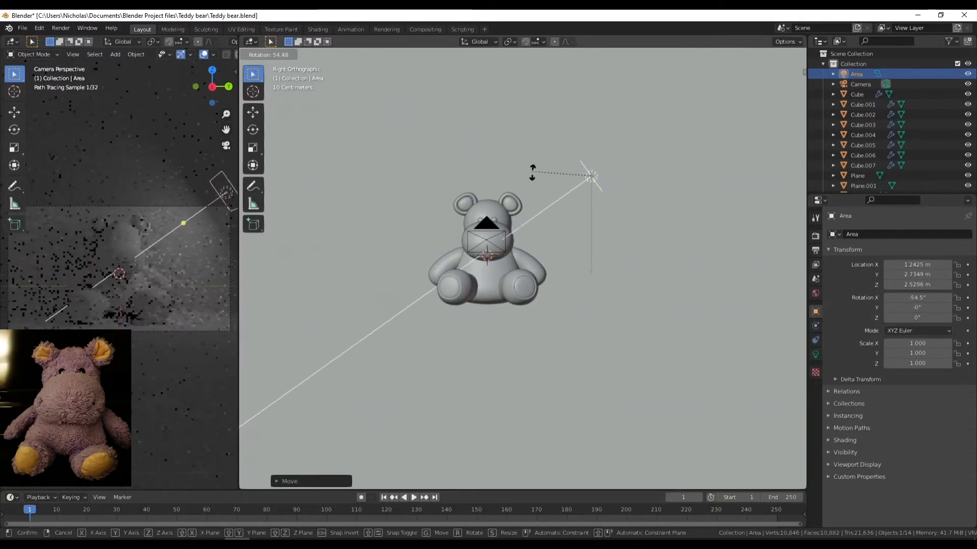
left_click(532, 173)
key("g")
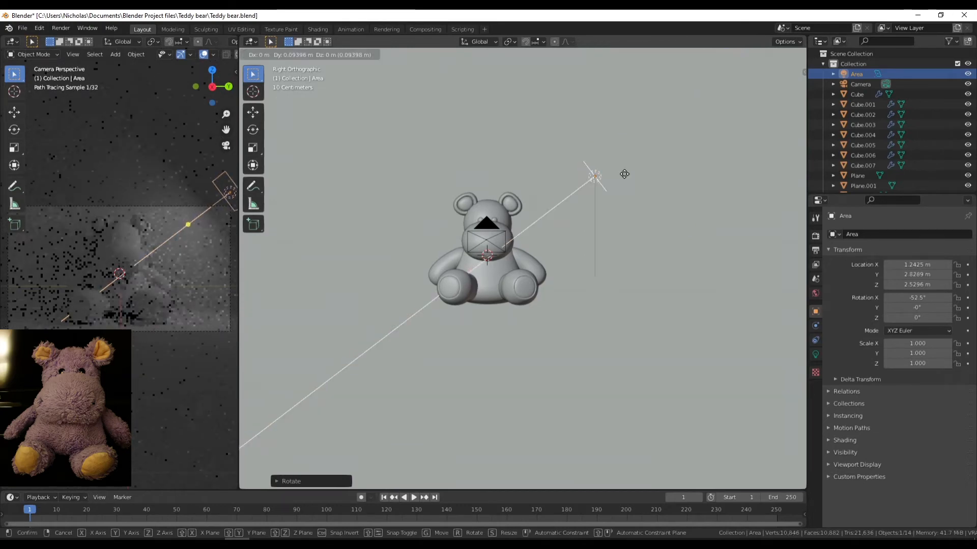
left_click(642, 185)
key("s")
left_click(724, 185)
Set the area light's power to 150 W.
left_click(815, 354)
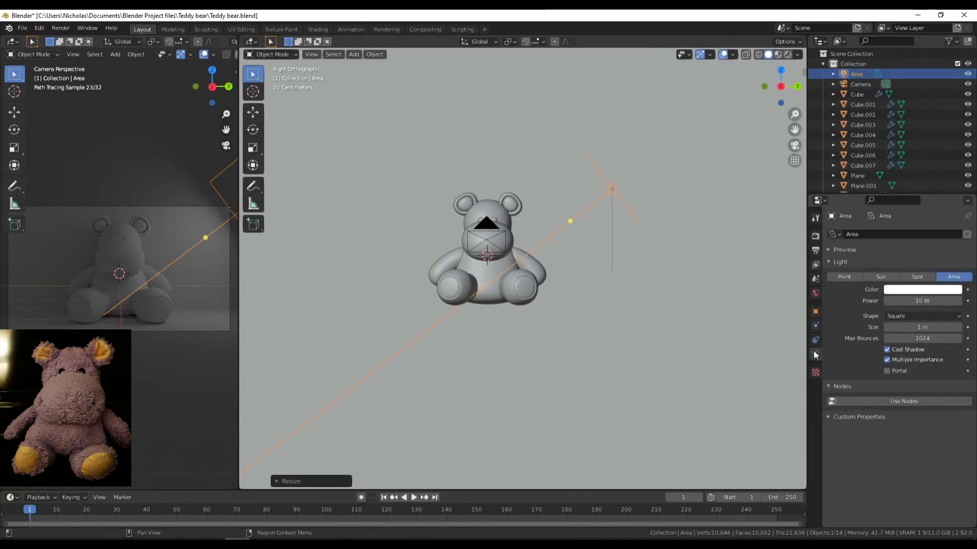
left_click_drag(905, 303, 946, 303)
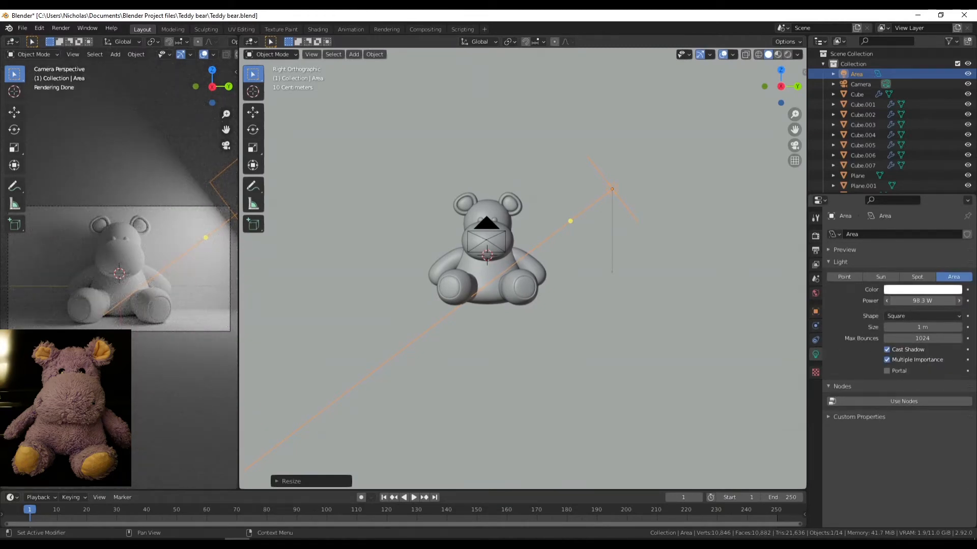
left_click(904, 303)
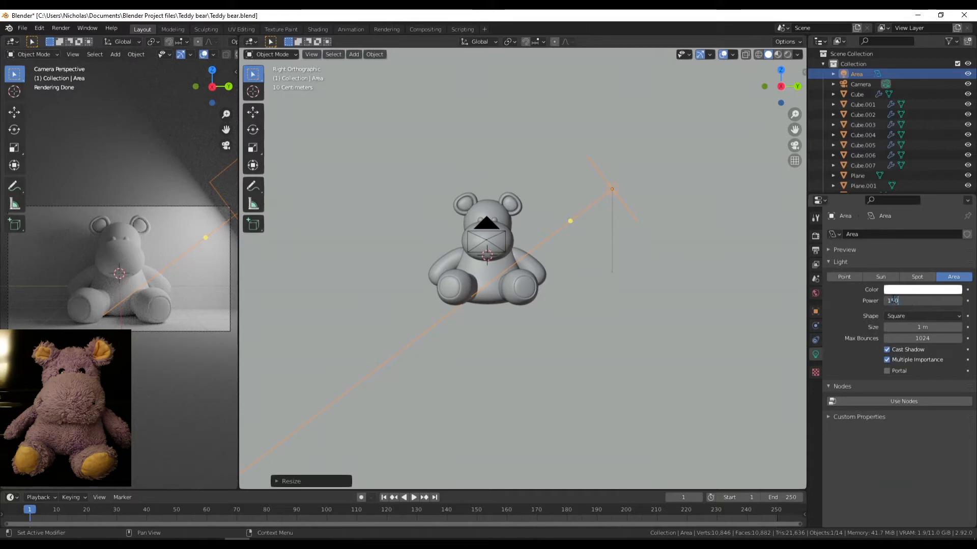
type("150")
key("Return")
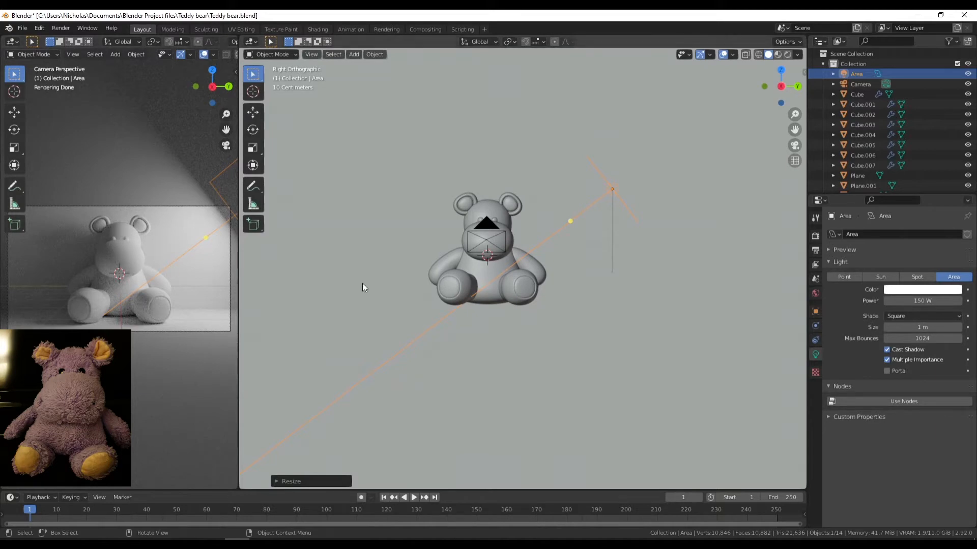
In the top view, move the area light diagonally in front of the teddy and rotate it to aim at the toy.
left_click(780, 70)
key("g")
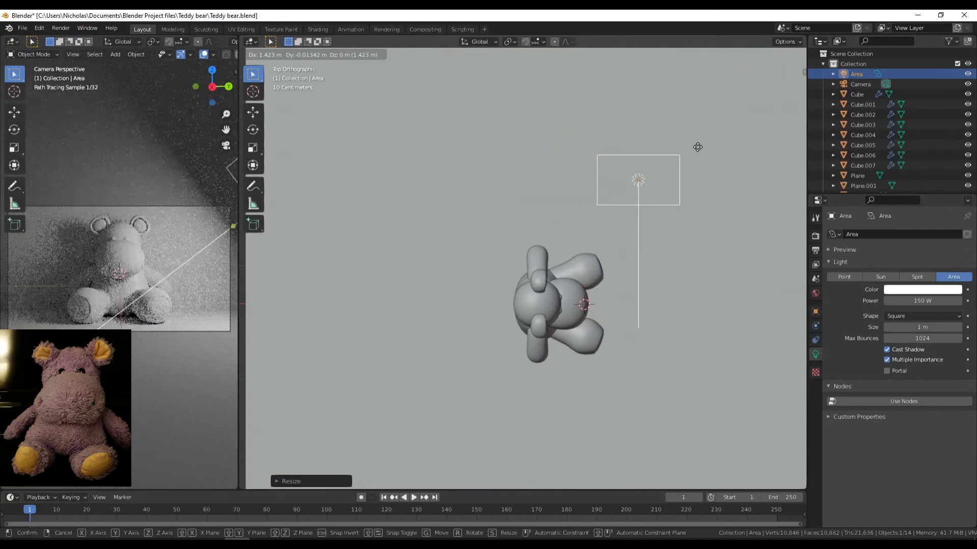
left_click(714, 146)
key("r")
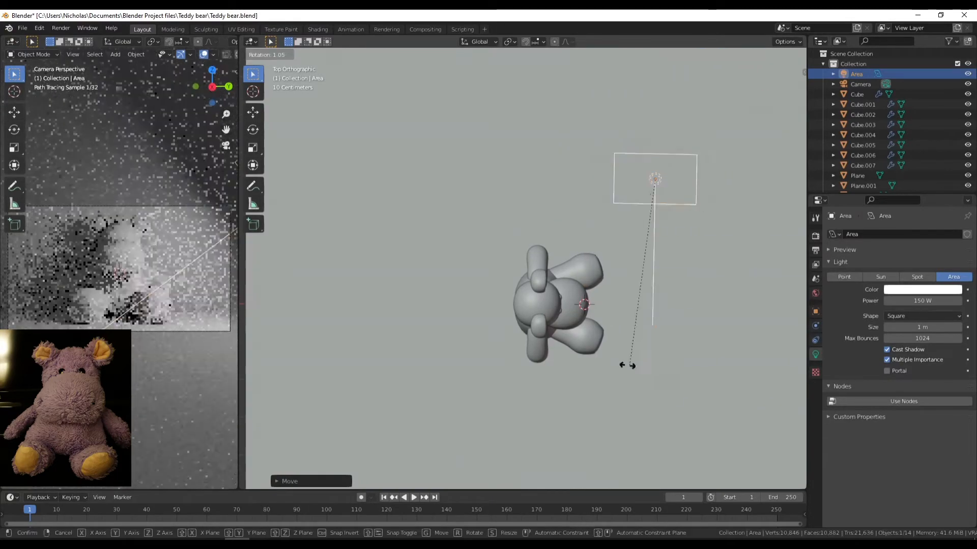
left_click(548, 359)
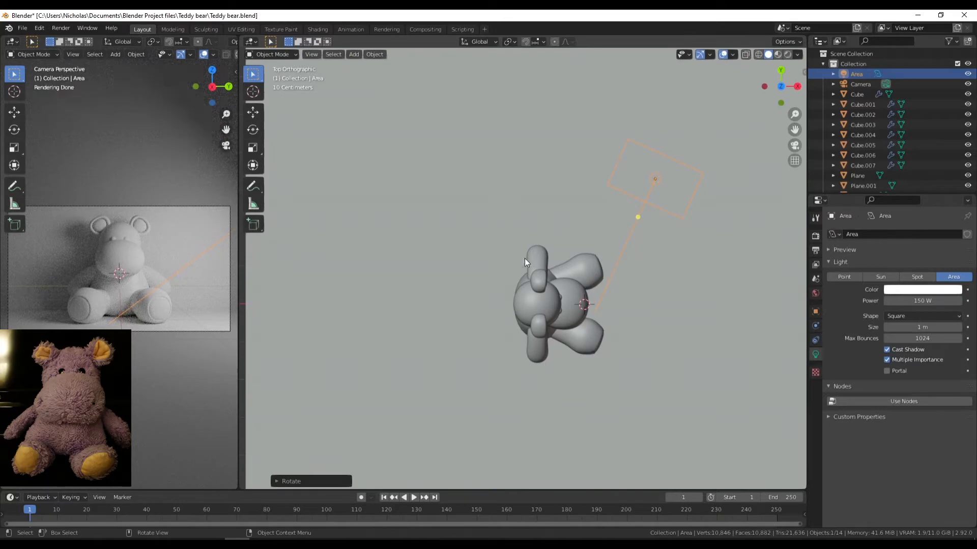
Save the file, render the scene and inspect the surface quality of the teddy in the render.
key("ctrl+s")
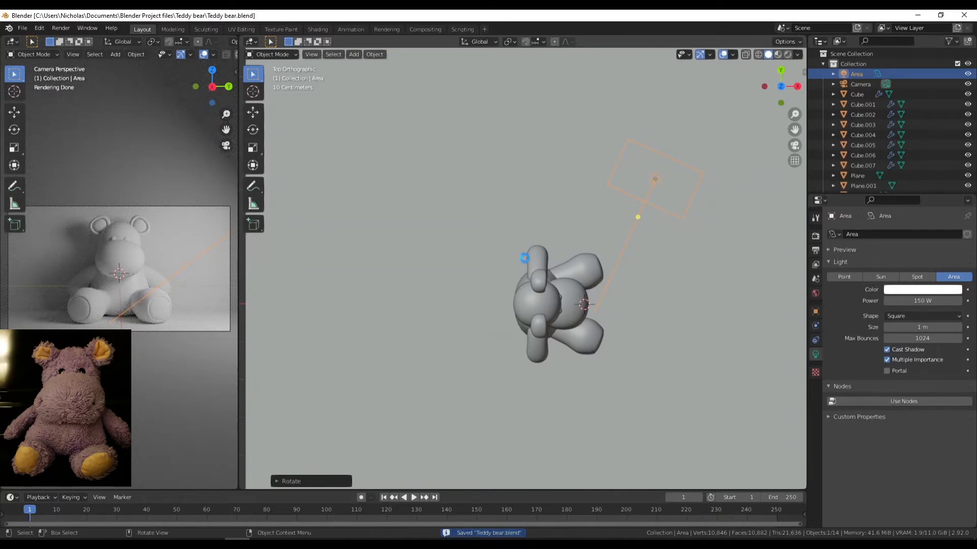
key("F12")
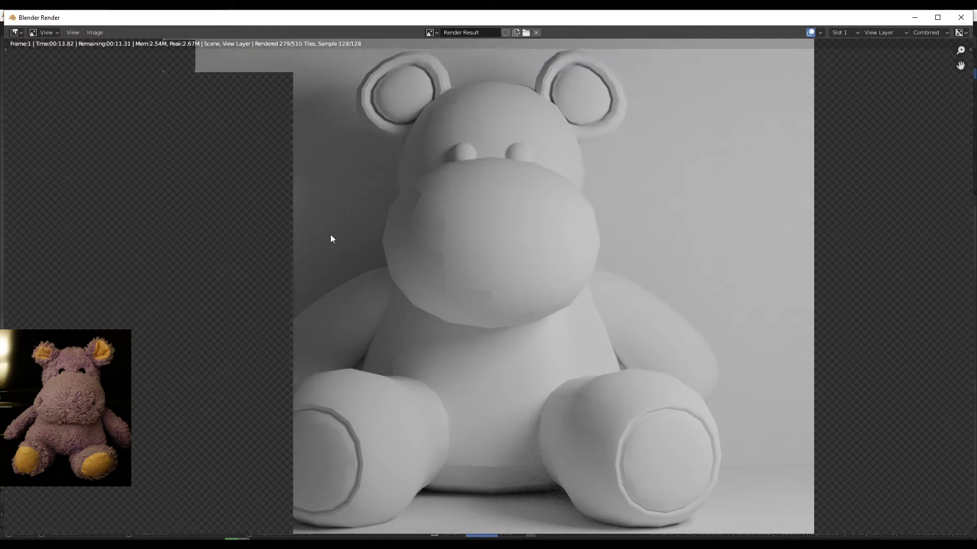
scroll(177, 258, "down", 1)
scroll(176, 255, "up", 1)
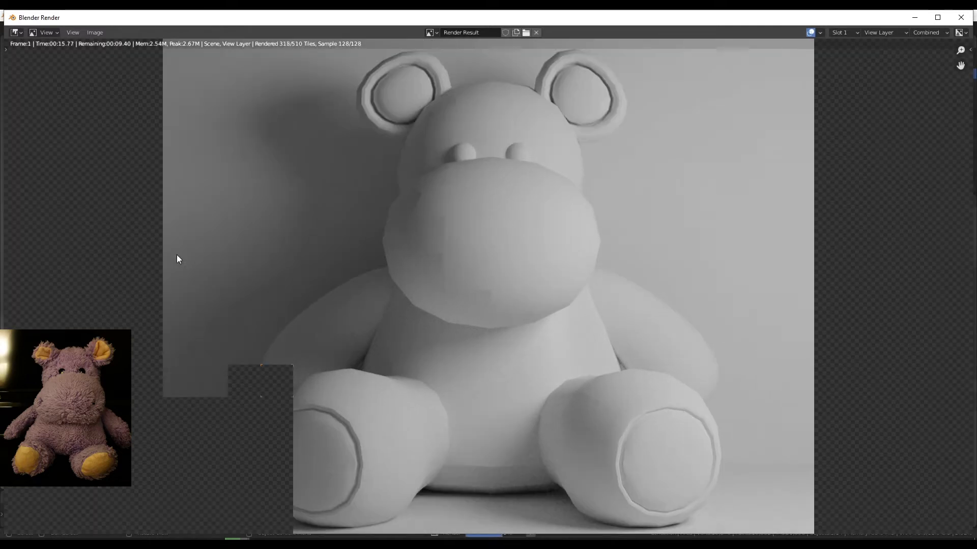
scroll(176, 254, "down", 1)
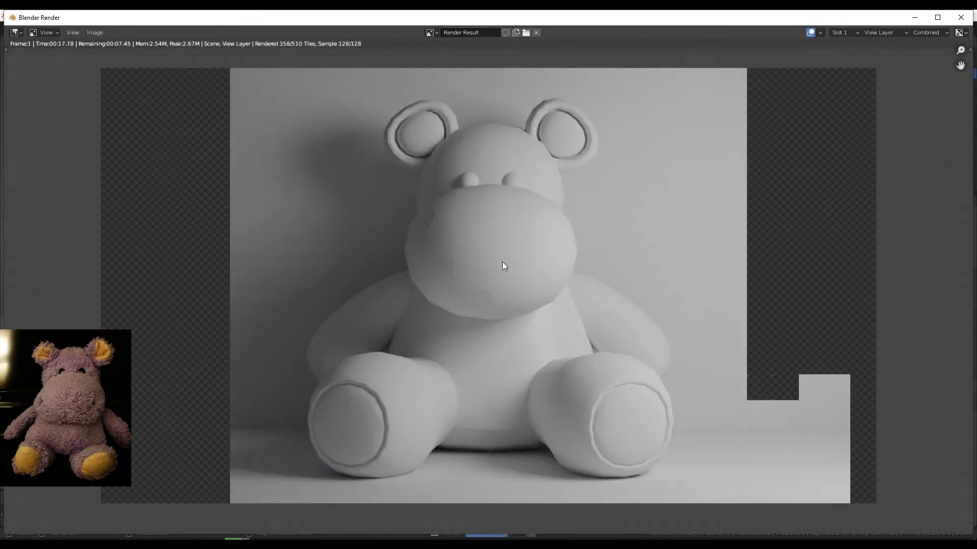
scroll(424, 118, "up", 1)
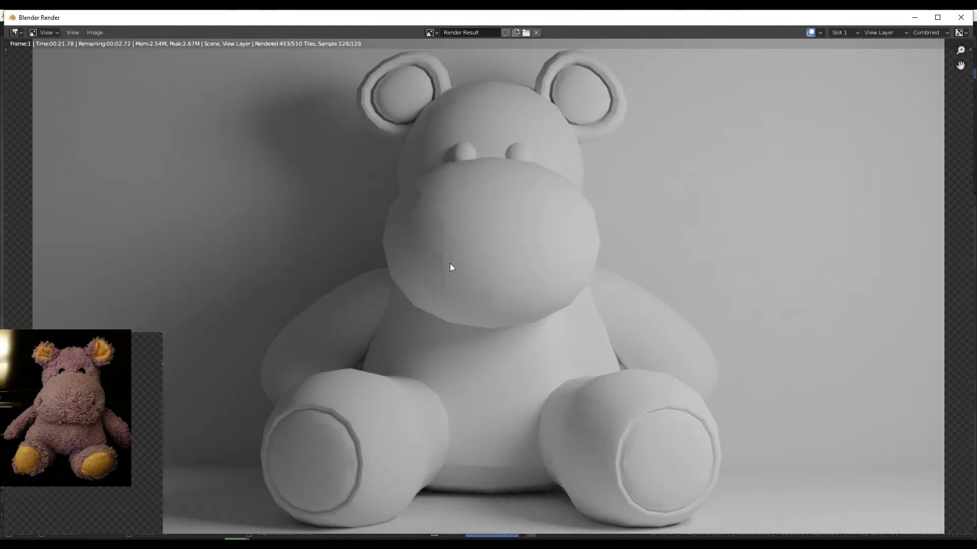
left_click(961, 17)
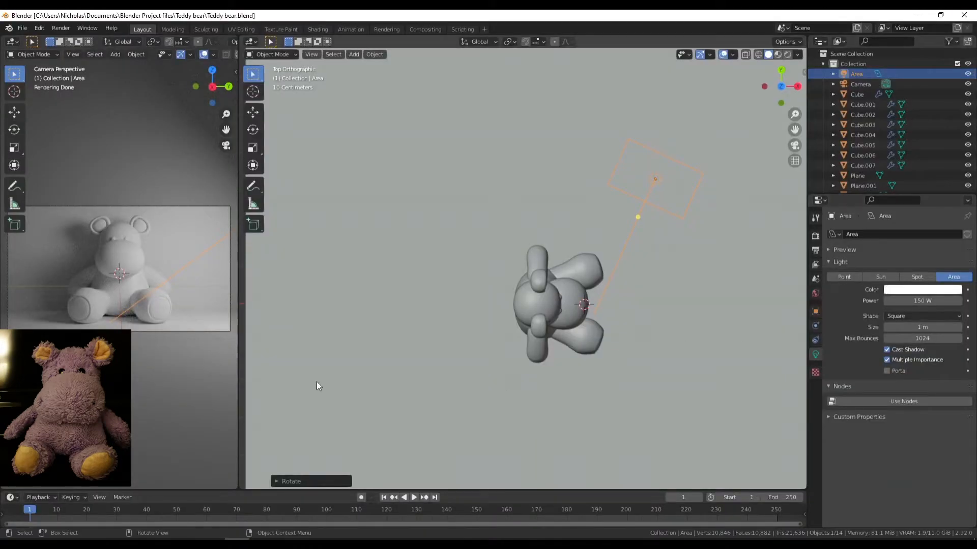
Set the Subdivision modifier's render level to 3 on both ears, the head and the muzzle.
left_click(509, 296)
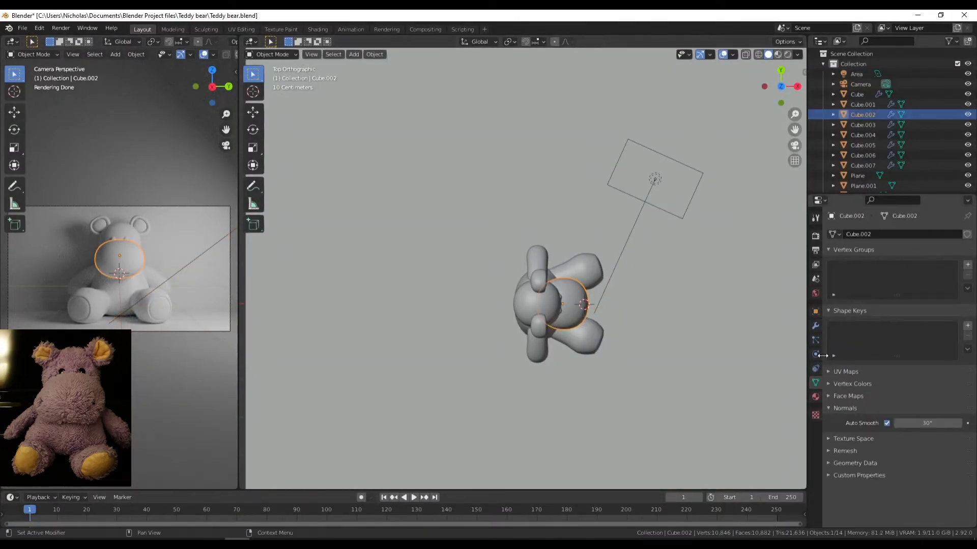
left_click(815, 326)
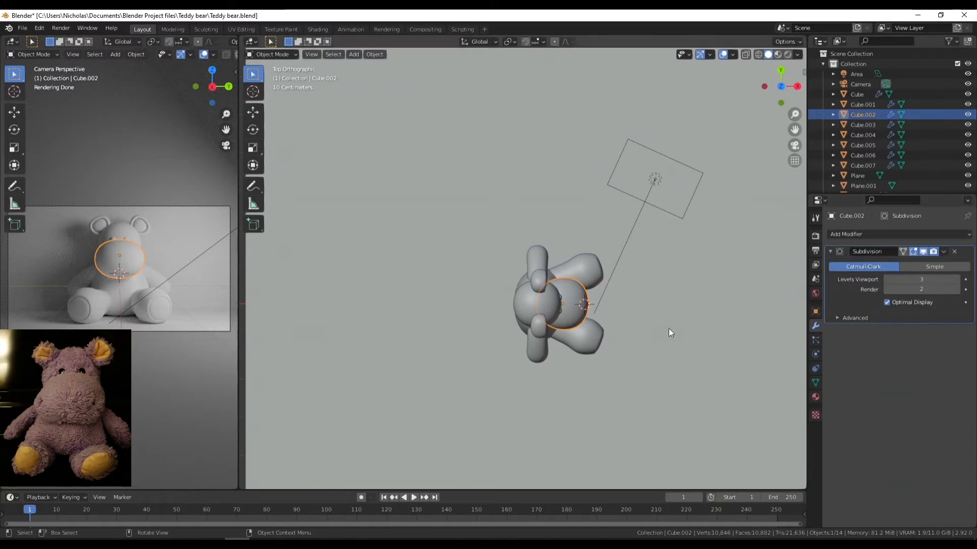
middle_click_drag(662, 374, 502, 260)
scroll(553, 261, "up", 5)
middle_click_drag(562, 321, 545, 305)
middle_click_drag(554, 348, 559, 327, "shift")
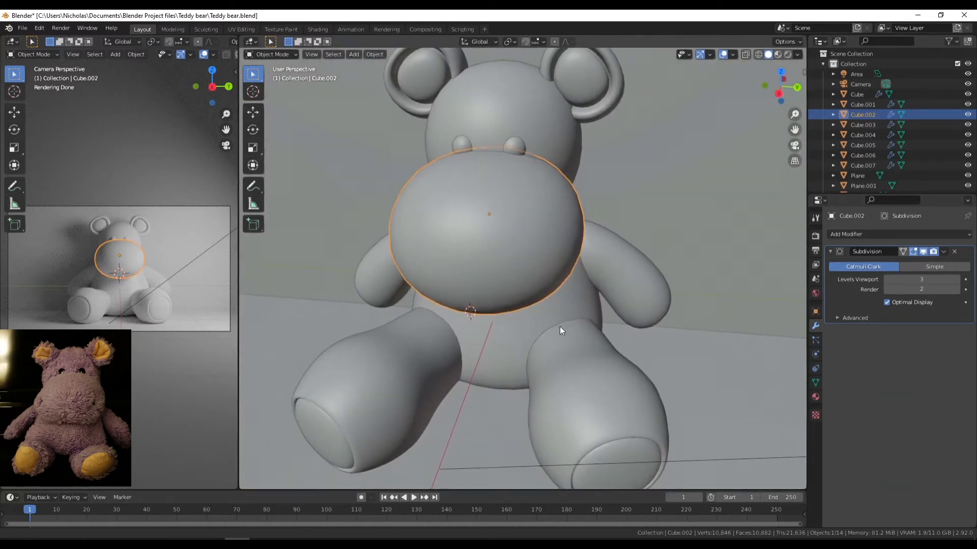
scroll(559, 326, "down", 1)
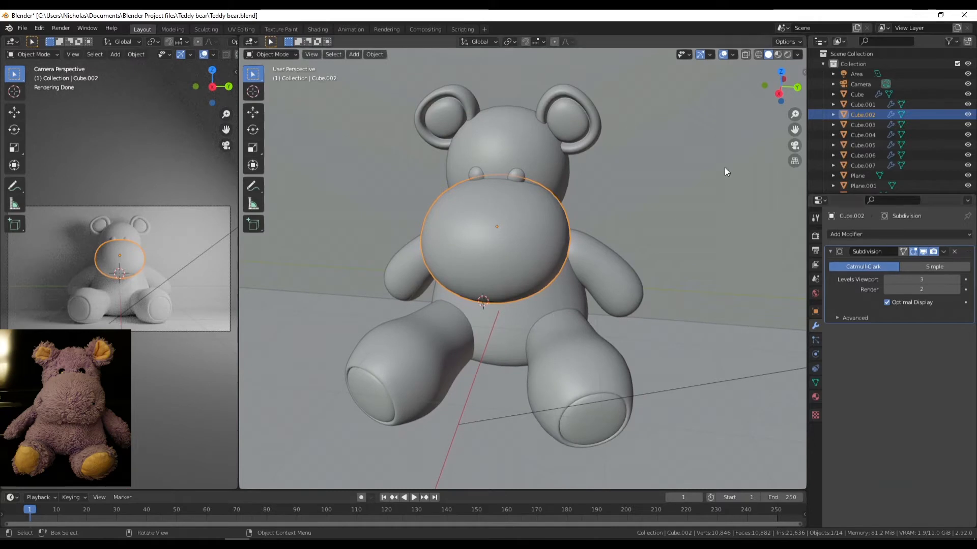
left_click(445, 106)
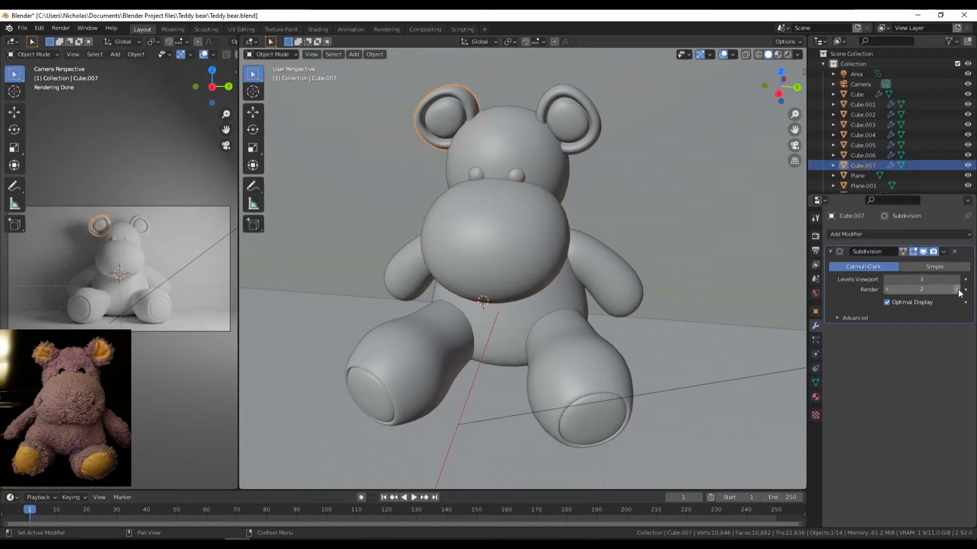
left_click(548, 114)
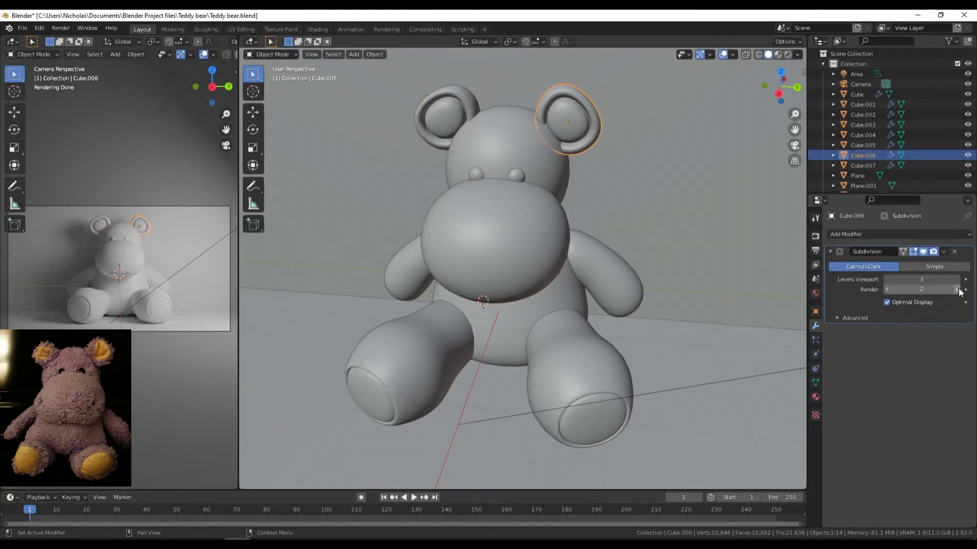
left_click(530, 143)
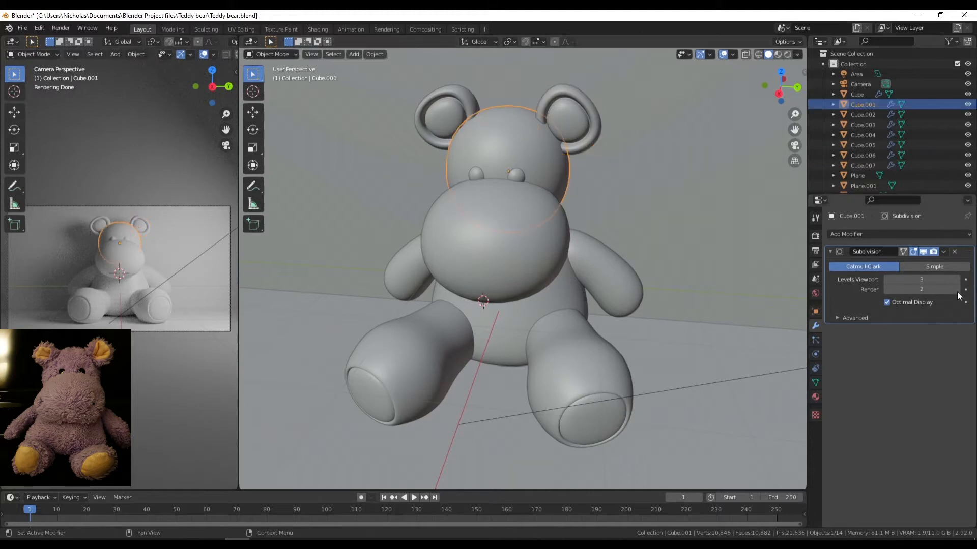
left_click(511, 209)
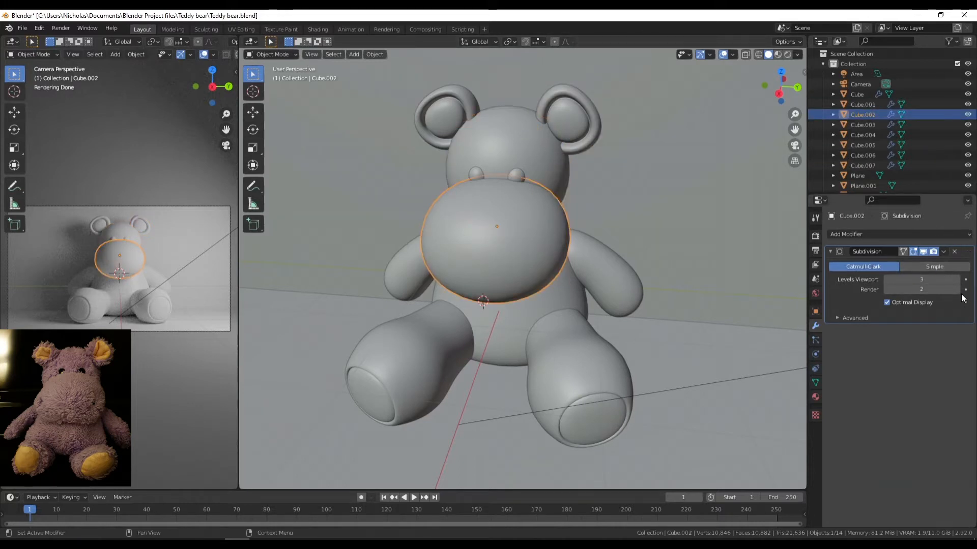
Apply the Mirror modifier on the teddy's arms.
left_click(436, 288)
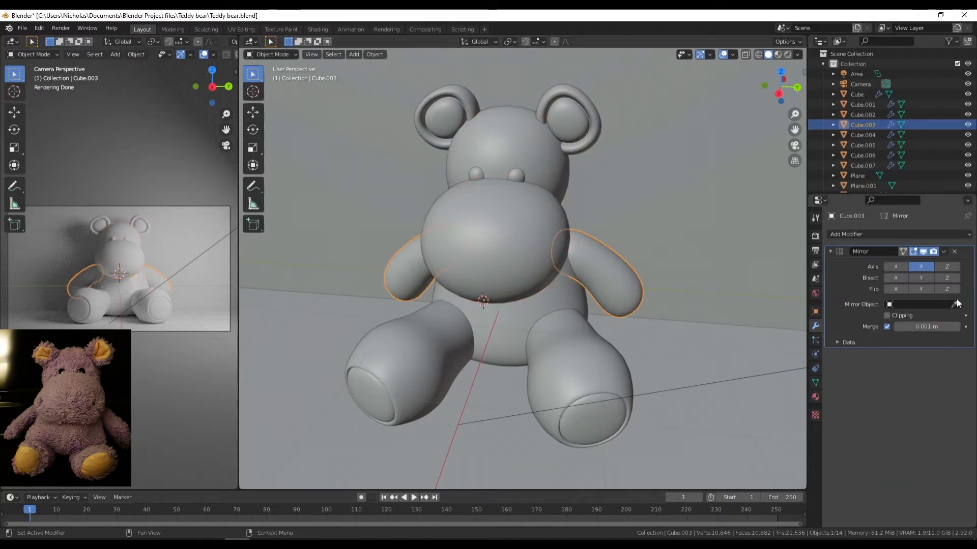
left_click(612, 260)
left_click(612, 263)
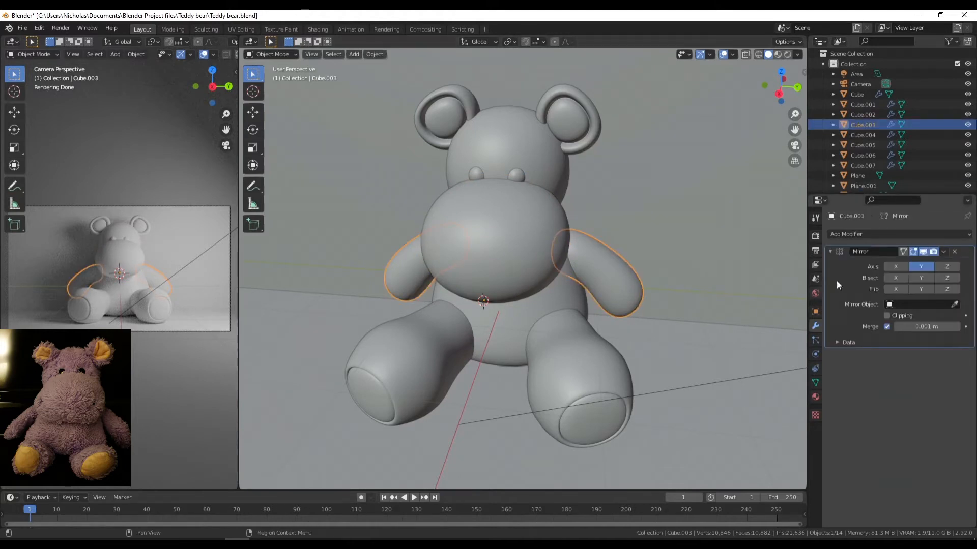
left_click(831, 252)
left_click(830, 251)
left_click(945, 250)
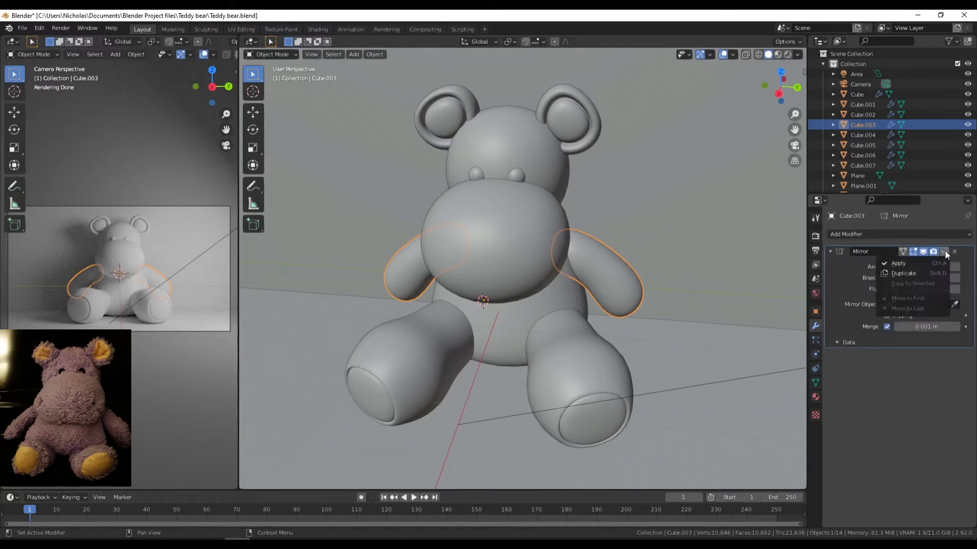
left_click(916, 267)
Set the Subdivision modifier's render level to 3 on both legs and the body.
left_click(606, 371)
left_click(956, 289)
left_click(444, 366)
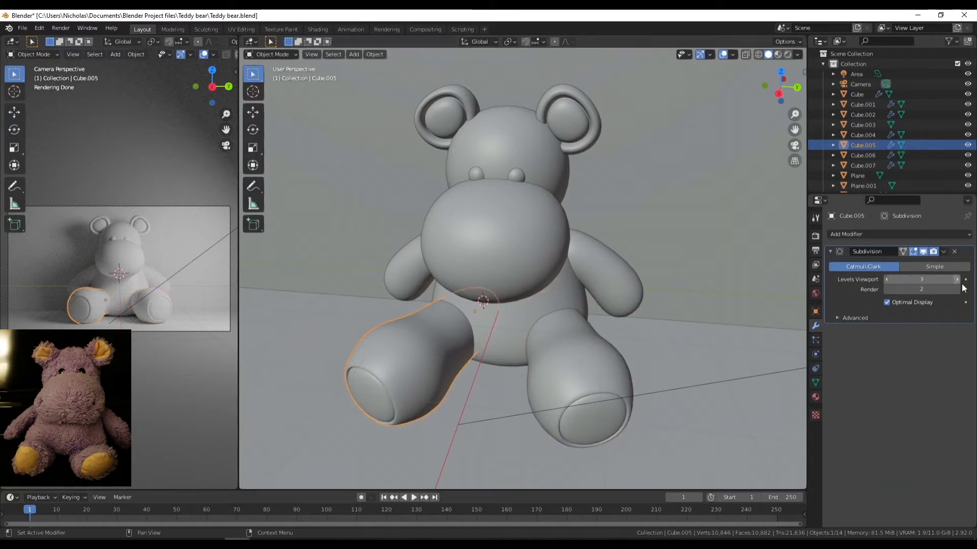
left_click(537, 314)
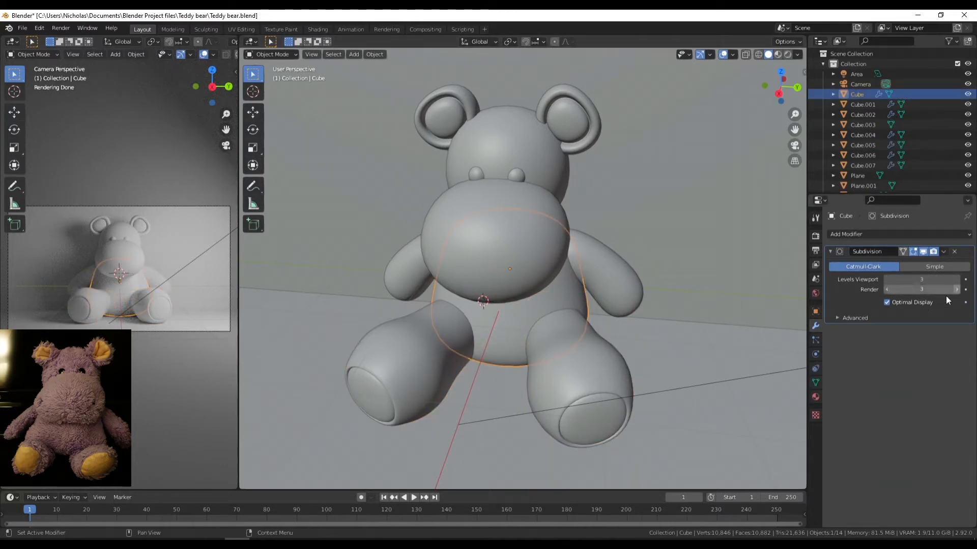
Render the scene with the new subdivision levels, check the teddy's smoothness, and save the file.
key("F12")
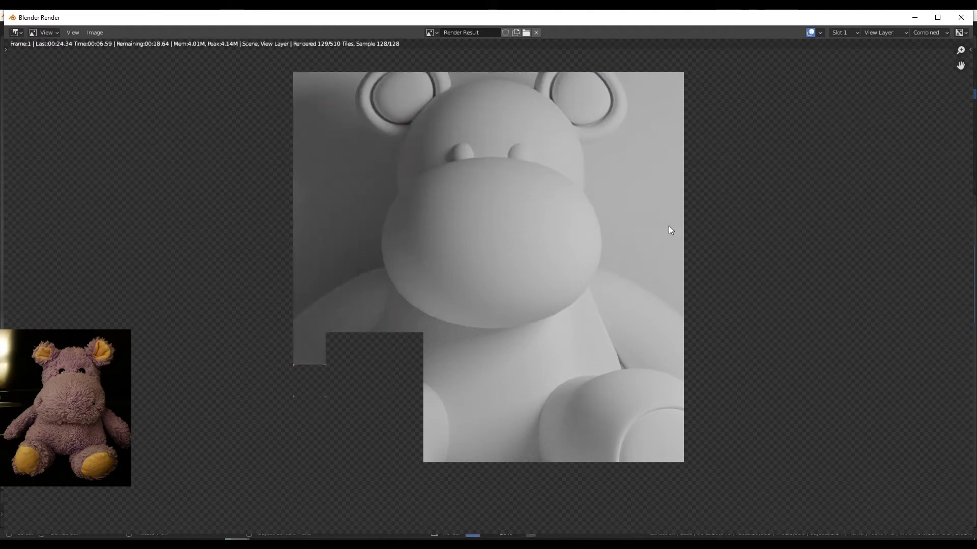
scroll(670, 224, "down", 1)
scroll(669, 226, "up", 1)
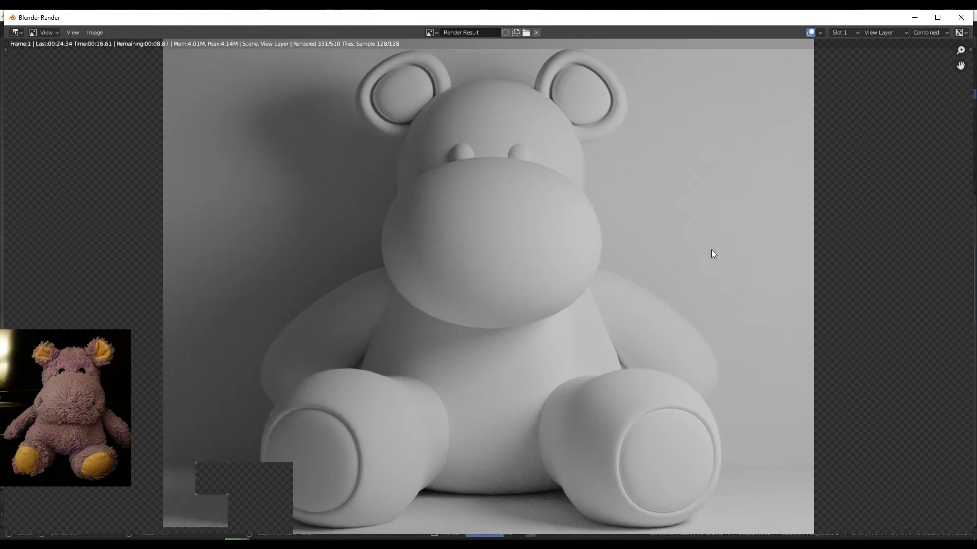
scroll(709, 254, "down", 1)
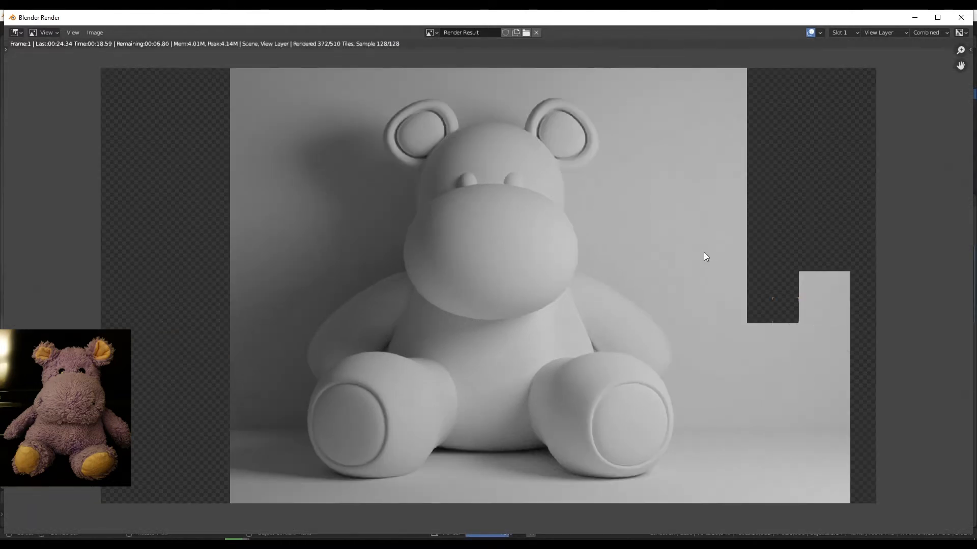
scroll(691, 321, "up", 1)
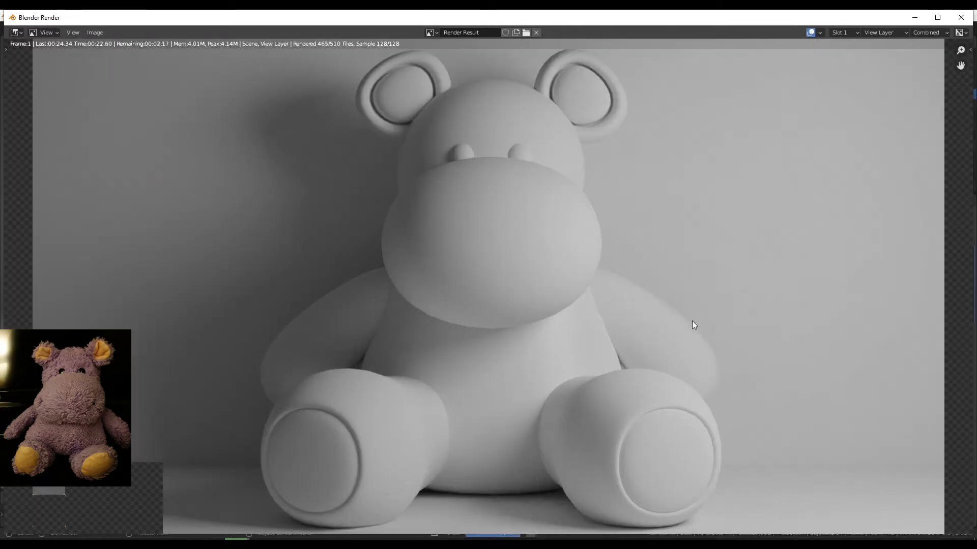
middle_click_drag(636, 354, 639, 309)
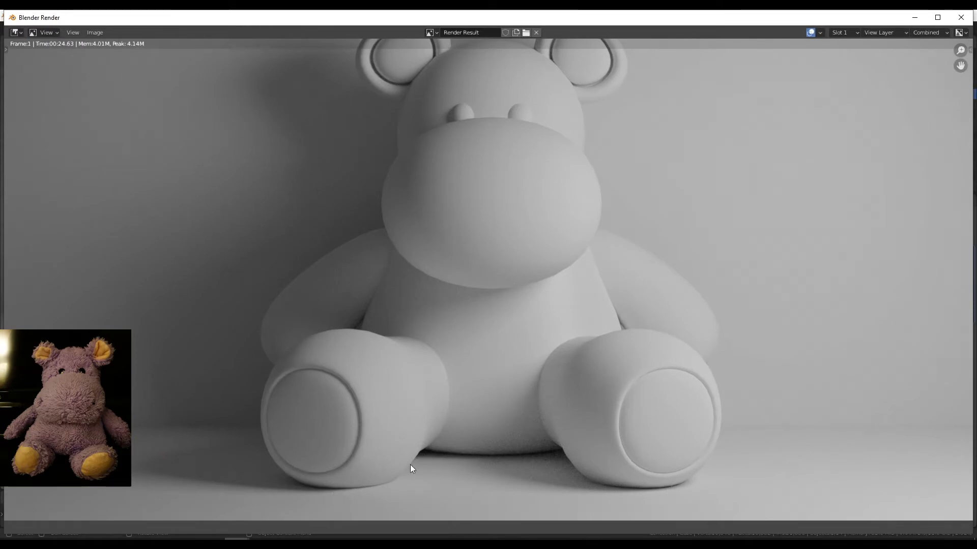
scroll(577, 227, "down", 1)
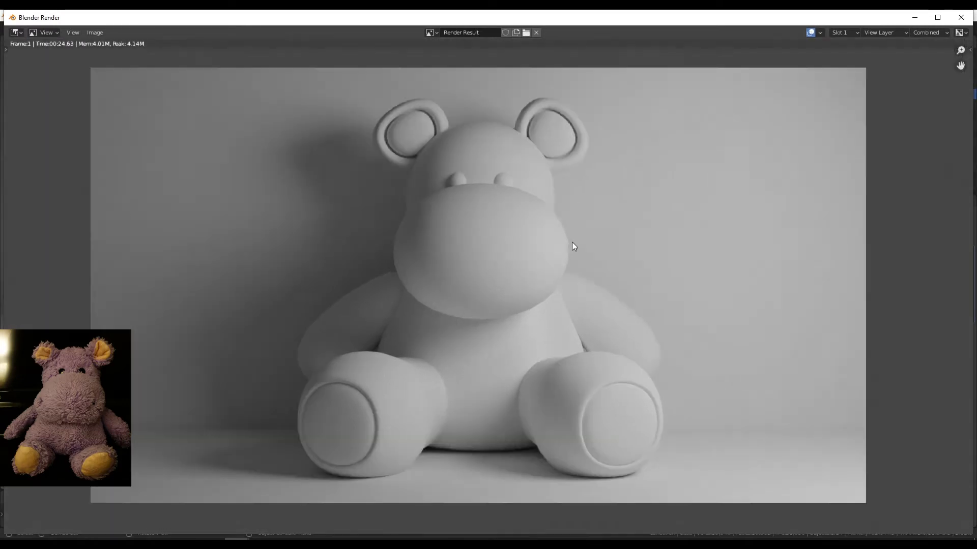
left_click(969, 16)
key("ctrl+s")
Create a new material for the teddy's left eye sphere in the Shading workspace.
middle_click_drag(625, 206, 616, 241)
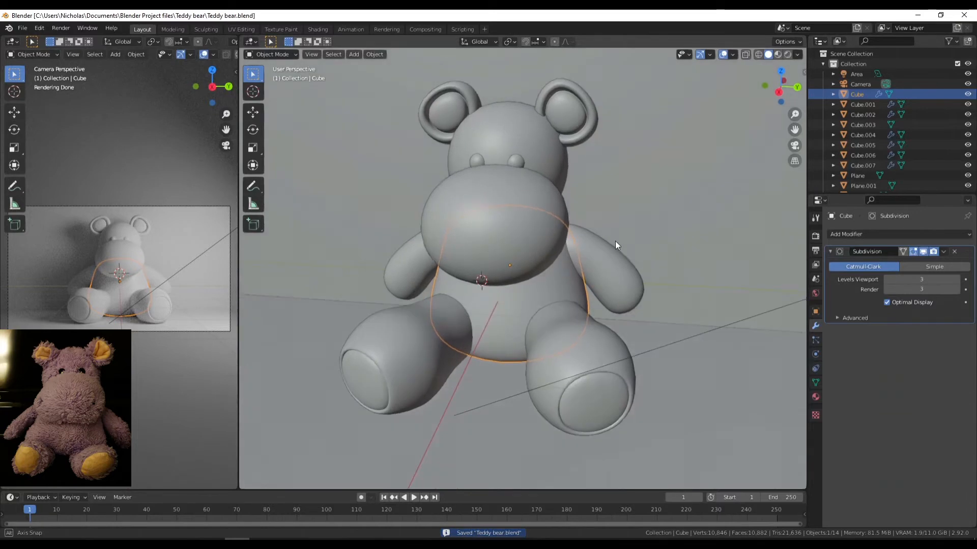
middle_click_drag(543, 154, 527, 164)
left_click(521, 167)
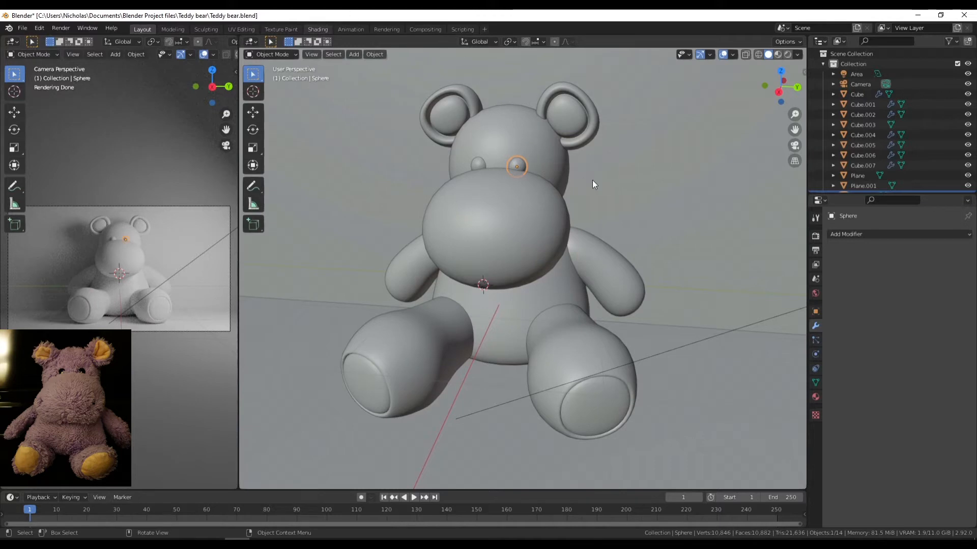
scroll(562, 228, "up", 4)
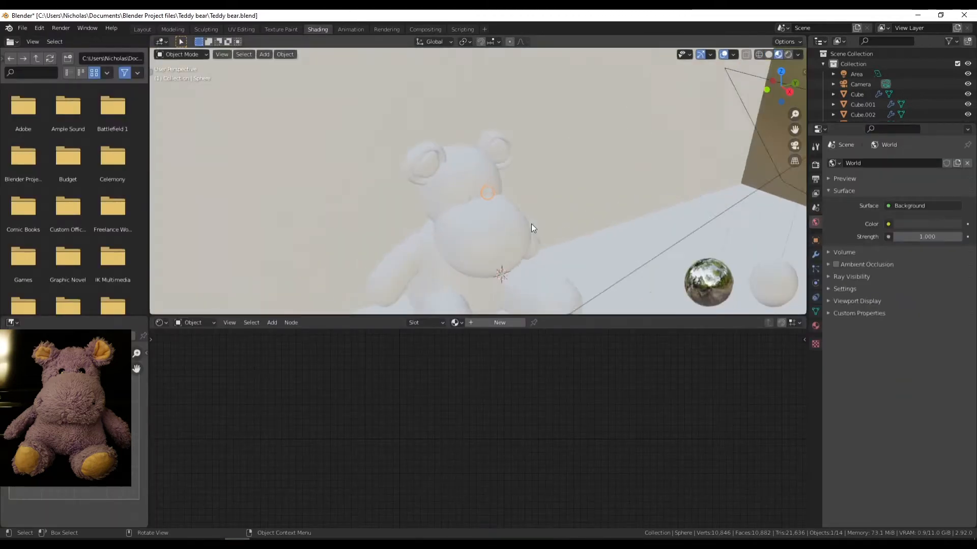
middle_click_drag(526, 238, 436, 236)
scroll(508, 199, "up", 1)
scroll(493, 198, "up", 2)
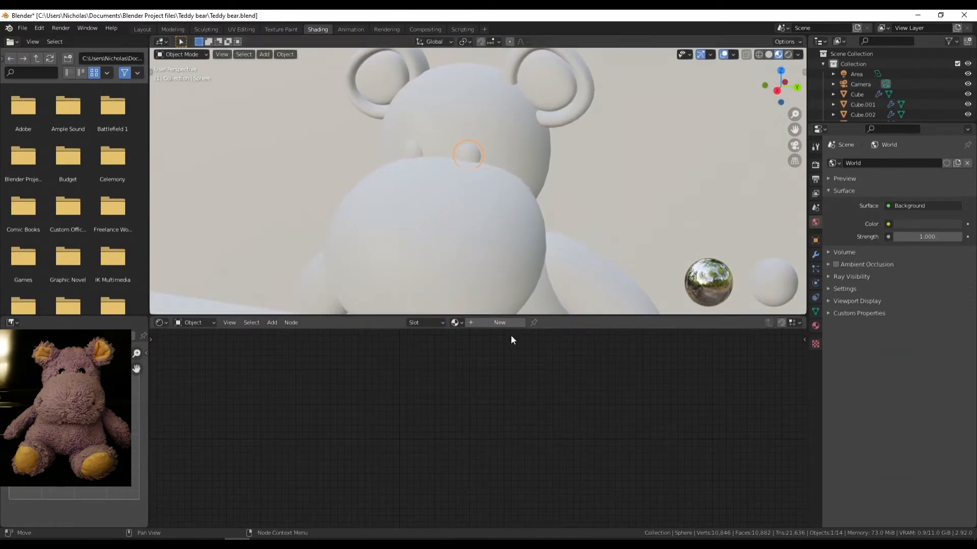
left_click(503, 322)
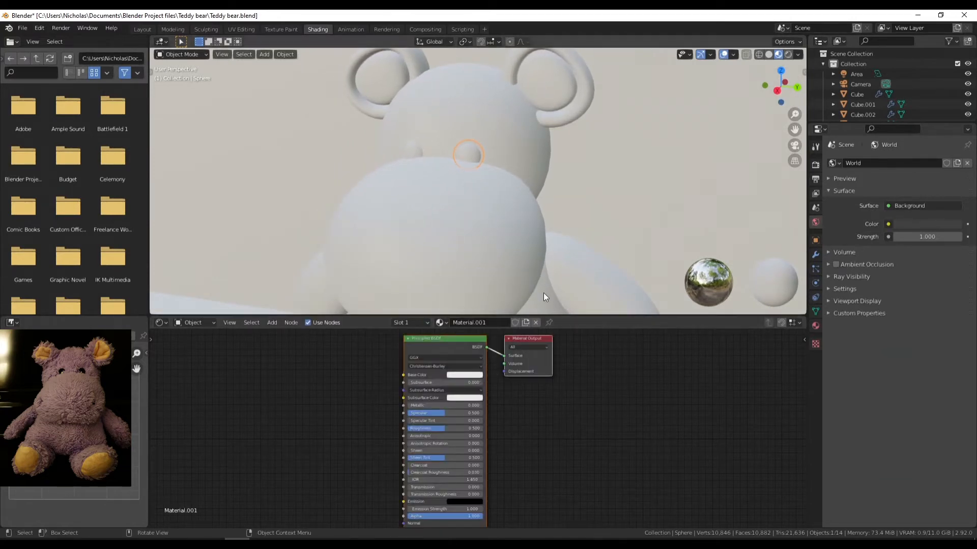
Set the eye material's base color to black and preview the eye up close in rendered shading.
left_click(475, 376)
left_click_drag(505, 283, 508, 327)
middle_click_drag(496, 421, 495, 402)
scroll(449, 398, "up", 2)
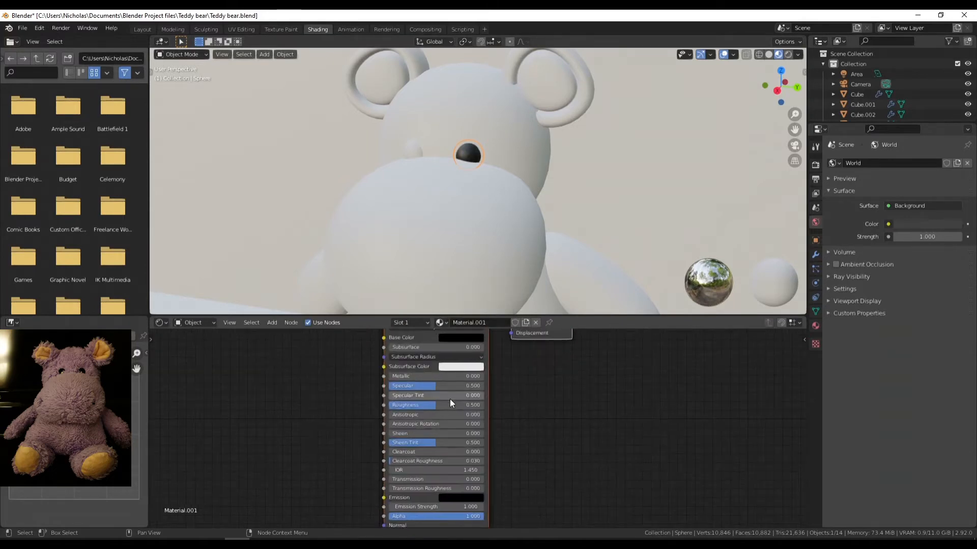
left_click(790, 54)
scroll(449, 153, "up", 4)
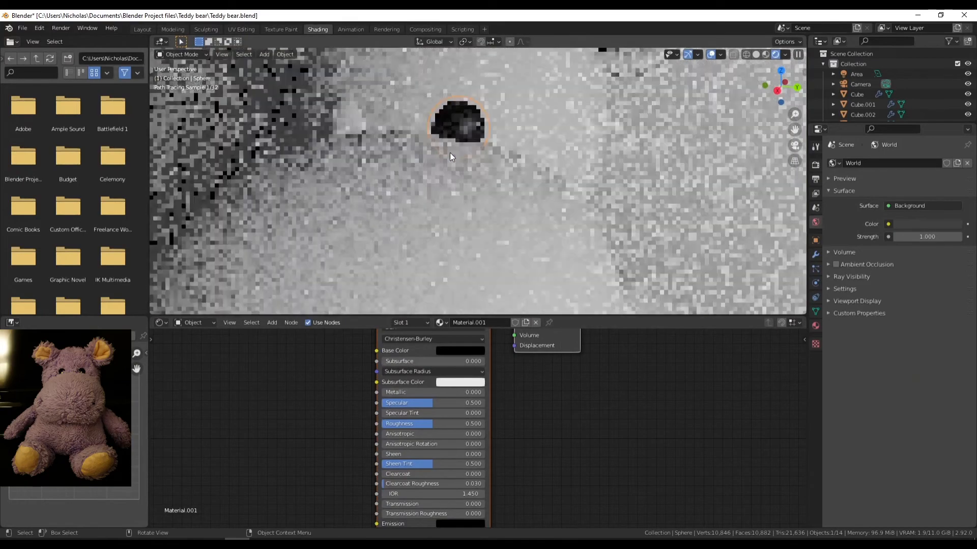
Lower the black eye material's roughness to 0.136 and copy its shader nodes.
scroll(450, 152, "up", 2)
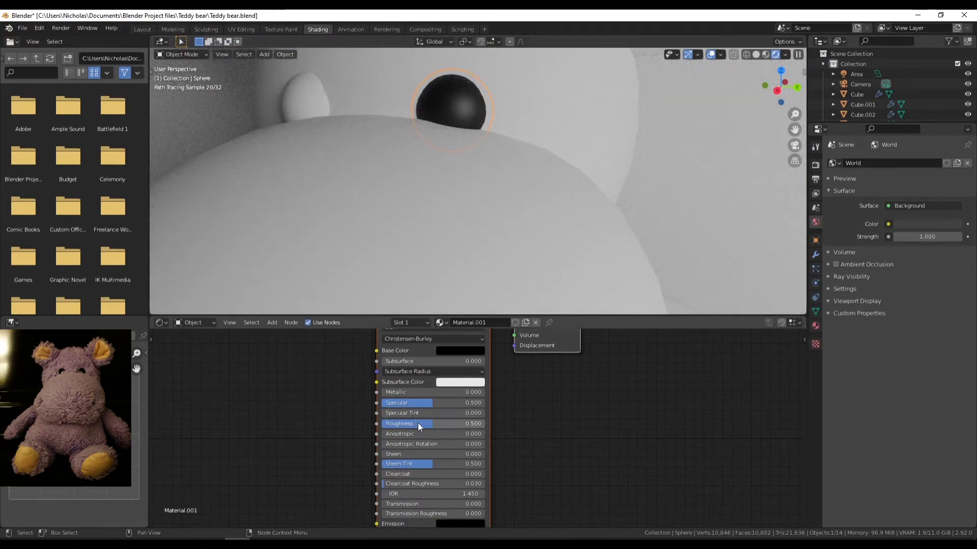
left_click_drag(430, 422, 396, 422)
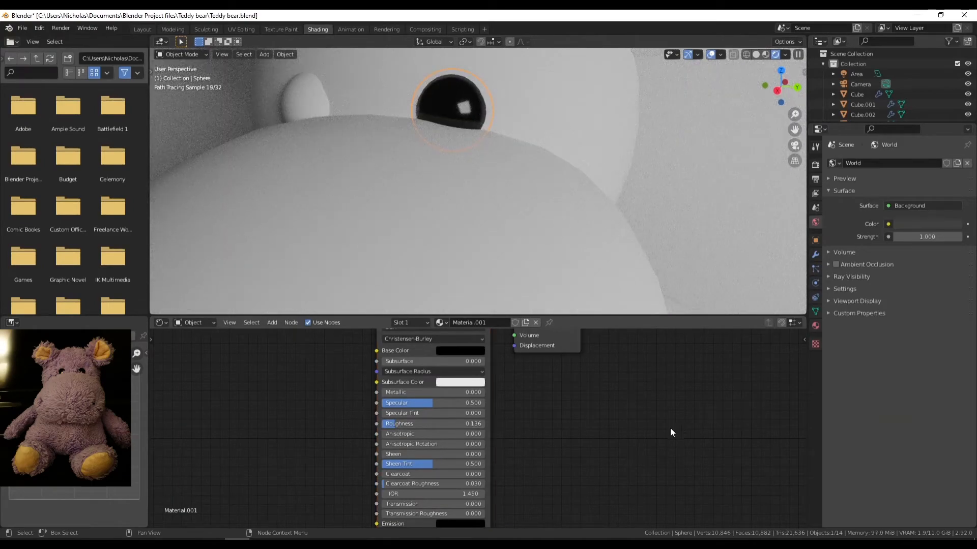
key("a")
key("ctrl+c")
Create a new material for the teddy's other eye and replace its default nodes with the copied black eye nodes.
left_click(342, 87)
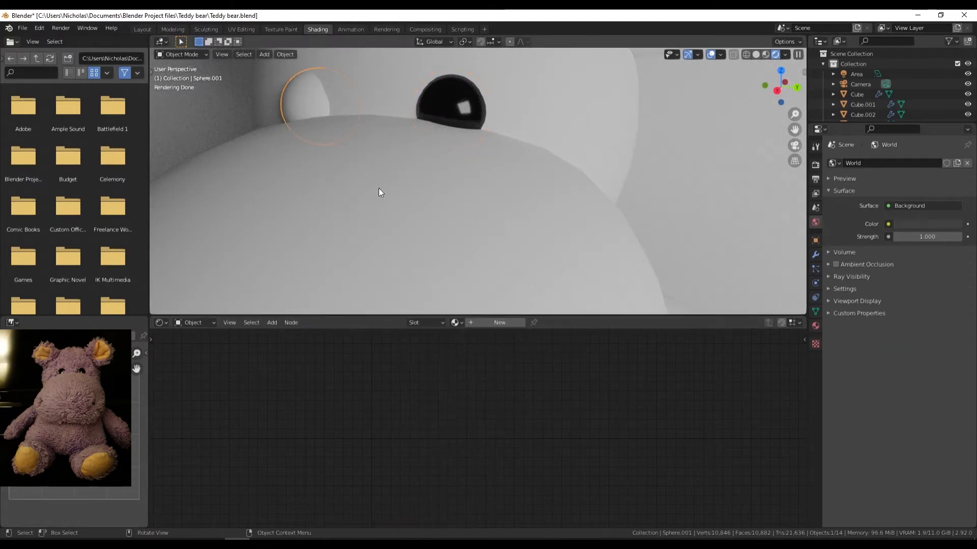
left_click(497, 323)
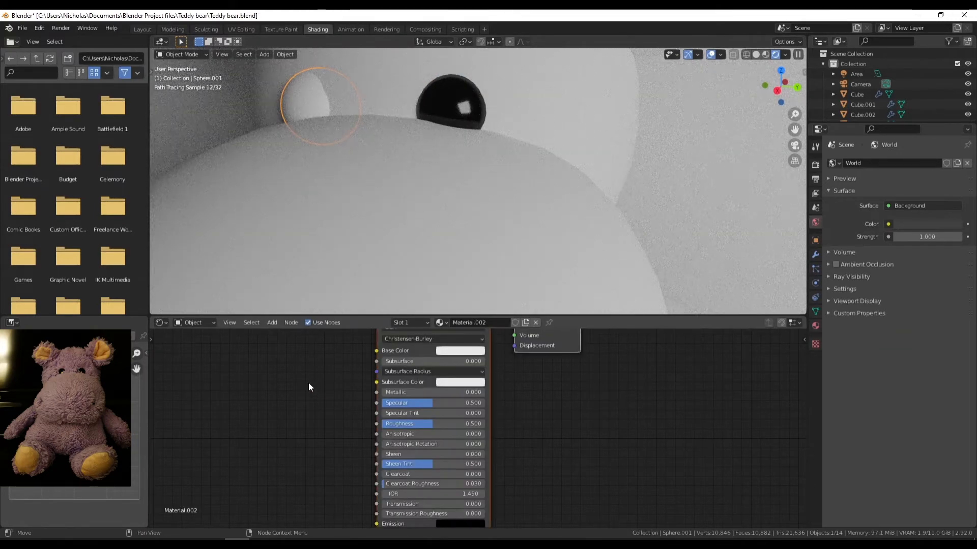
key("a")
key("x")
key("ctrl+v")
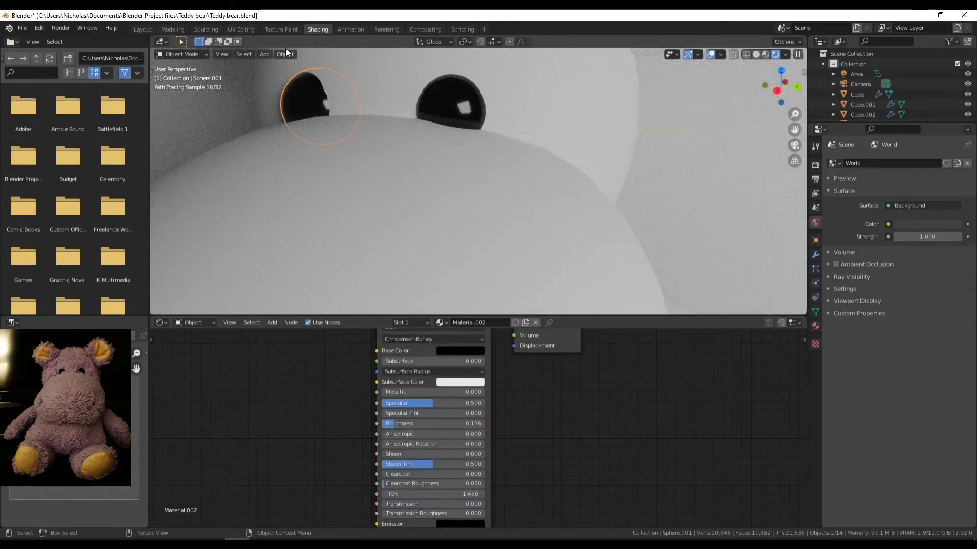
Remove the existing material from the teddy's body and assign a newly created one.
scroll(410, 151, "down", 6)
middle_click_drag(603, 200, 487, 215)
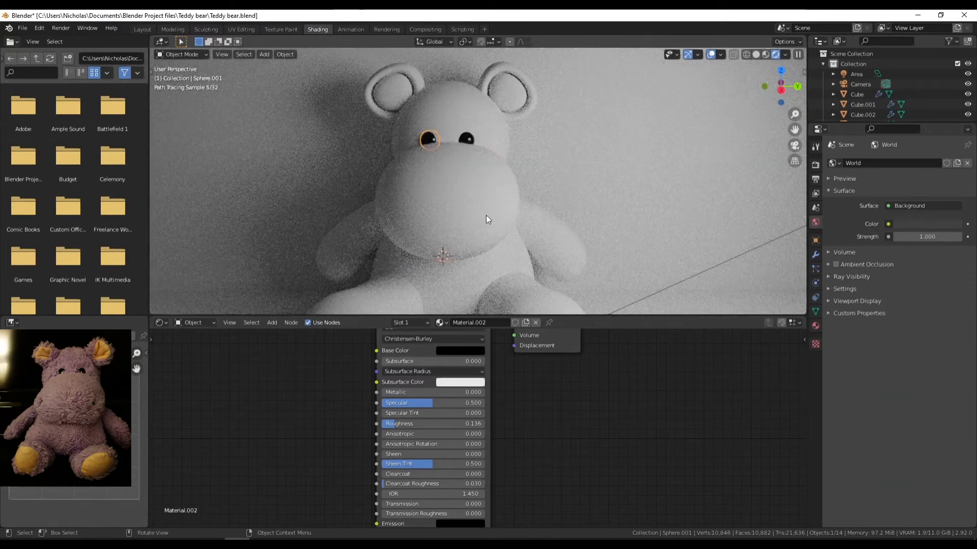
left_click(485, 216)
left_click(472, 273)
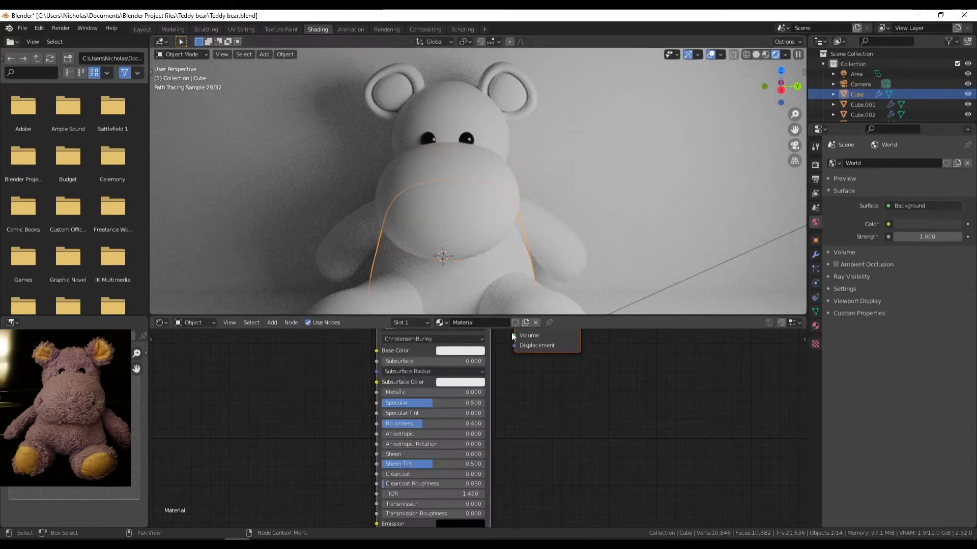
middle_click_drag(497, 425, 489, 438)
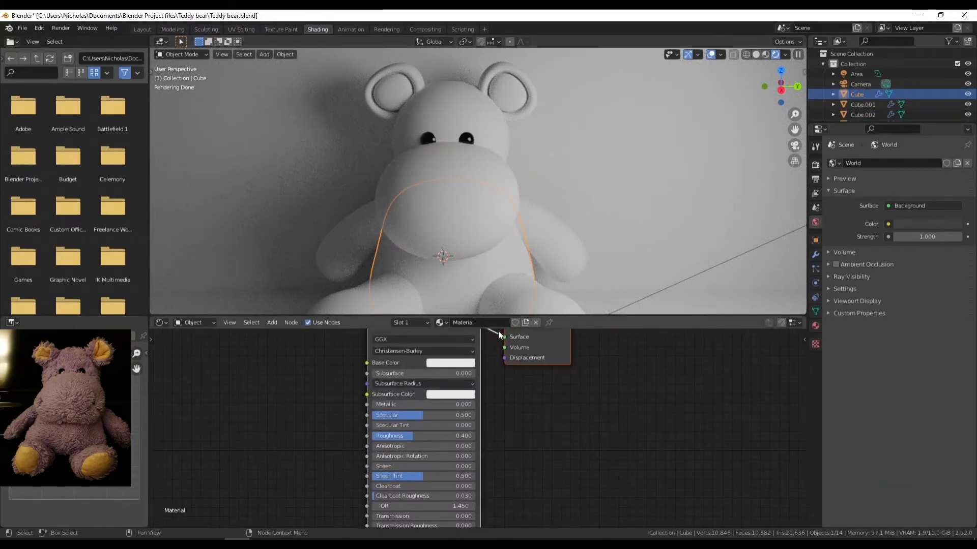
middle_click_drag(578, 427, 553, 434)
left_click(535, 323)
left_click(492, 325)
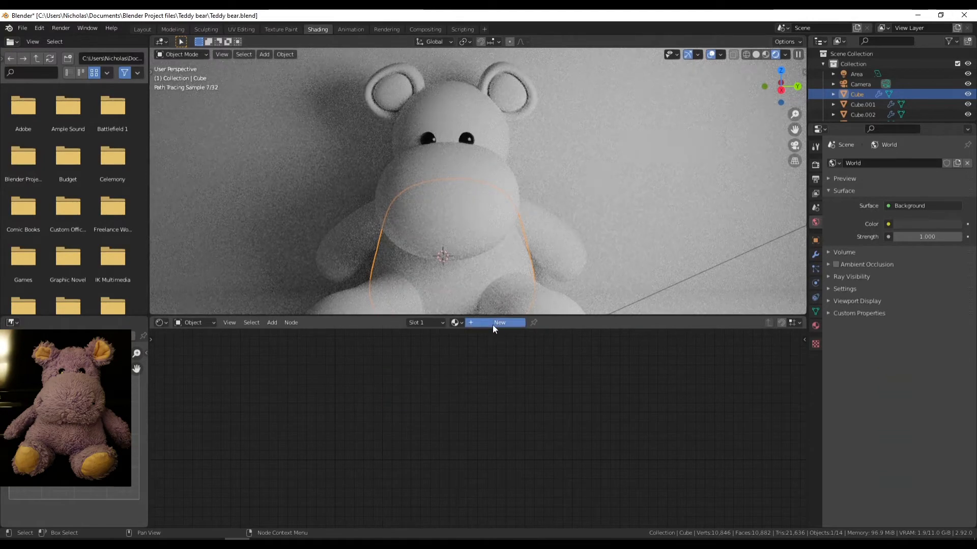
Set the base color of the body's material to a light pinkish purple.
left_click(418, 373)
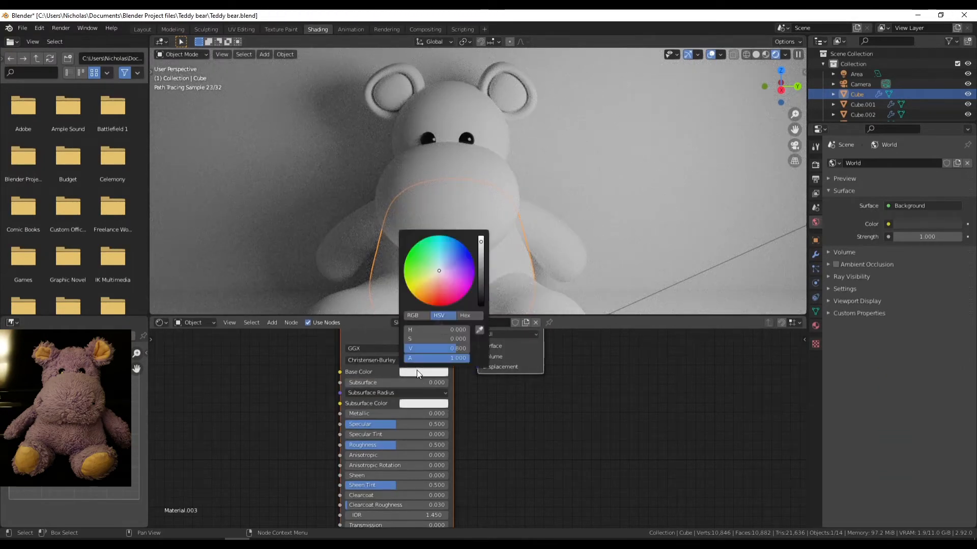
left_click(450, 260)
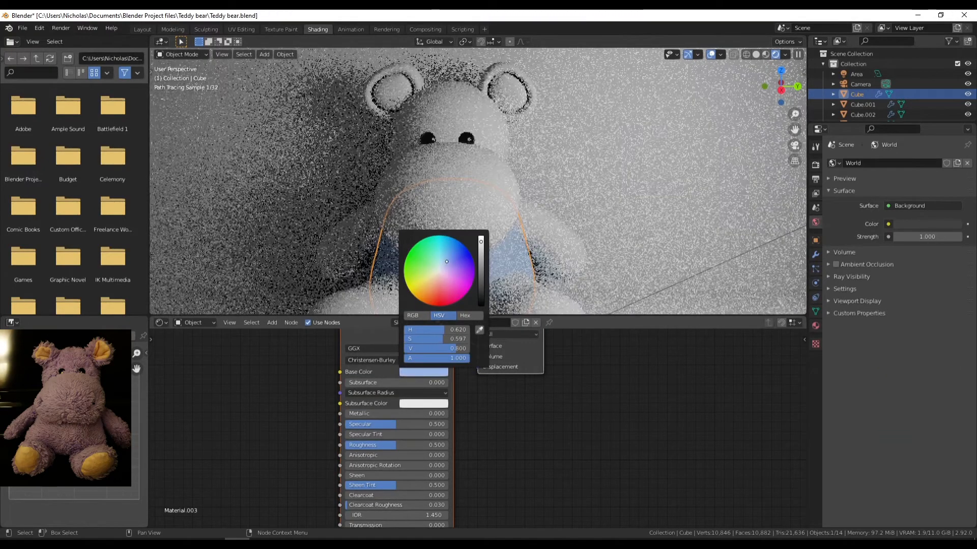
mouse_move(481, 250)
left_mouse_down()
mouse_move(481, 274)
mouse_move(482, 246)
left_mouse_up()
mouse_move(444, 276)
left_mouse_down()
mouse_move(444, 258)
mouse_move(447, 273)
left_mouse_up()
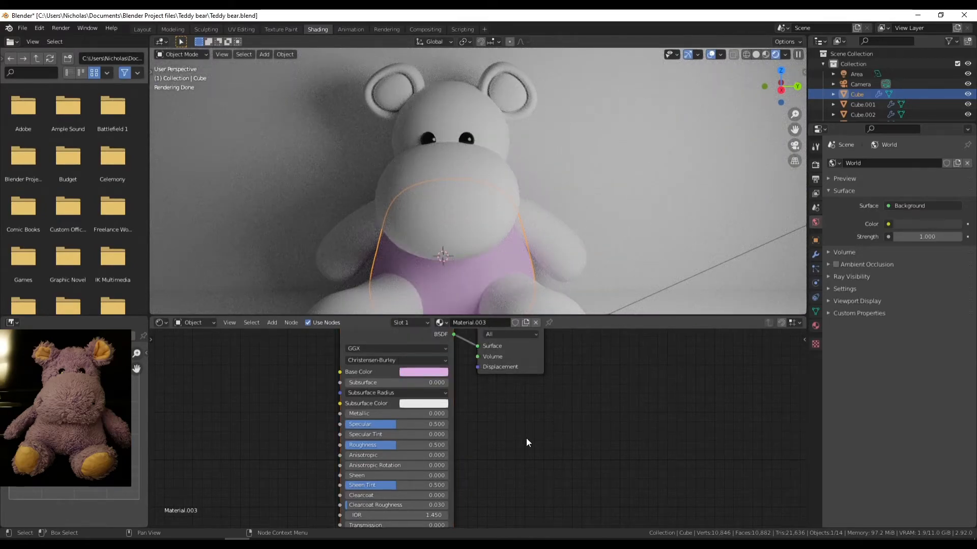
Create a new material for the teddy's muzzle and give it the body's light purple shader nodes.
left_click(475, 202)
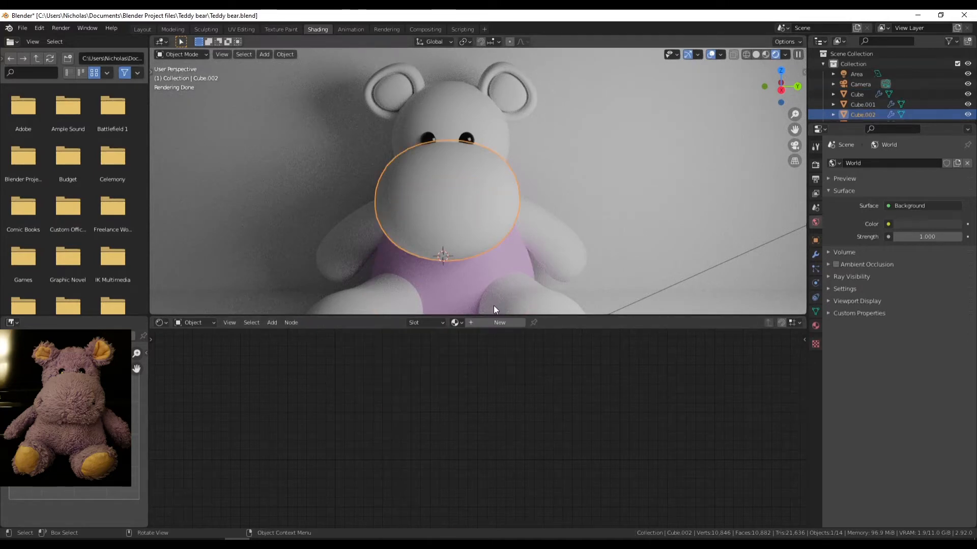
left_click(490, 325)
left_click(520, 426)
key("a")
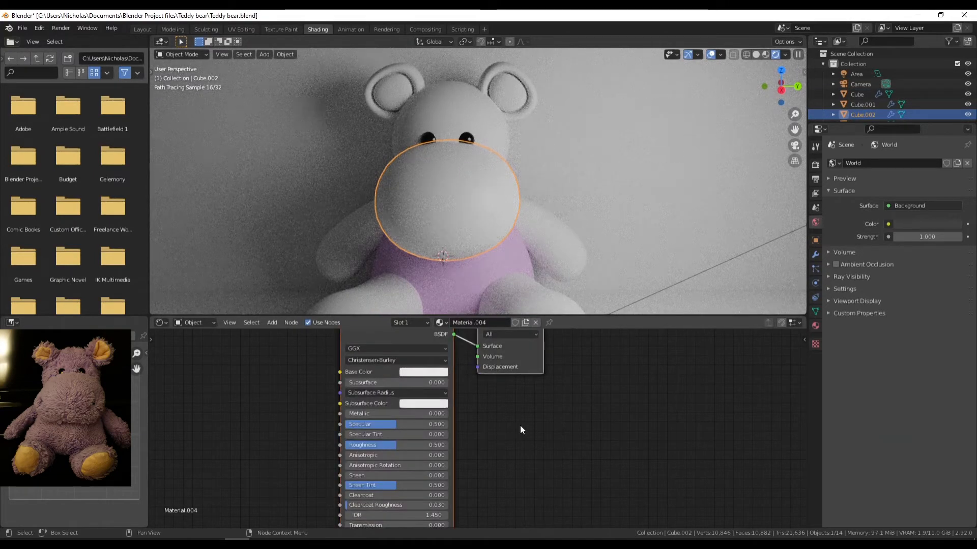
key("x")
key("ctrl+z")
Create a new material for the teddy's head and replace its default nodes with the copied purple ones.
left_click(454, 112)
left_click(504, 321)
key("x")
key("ctrl+v")
Give each of the two ears its own new material with the copied purple shader nodes.
left_click(395, 80)
left_click(510, 325)
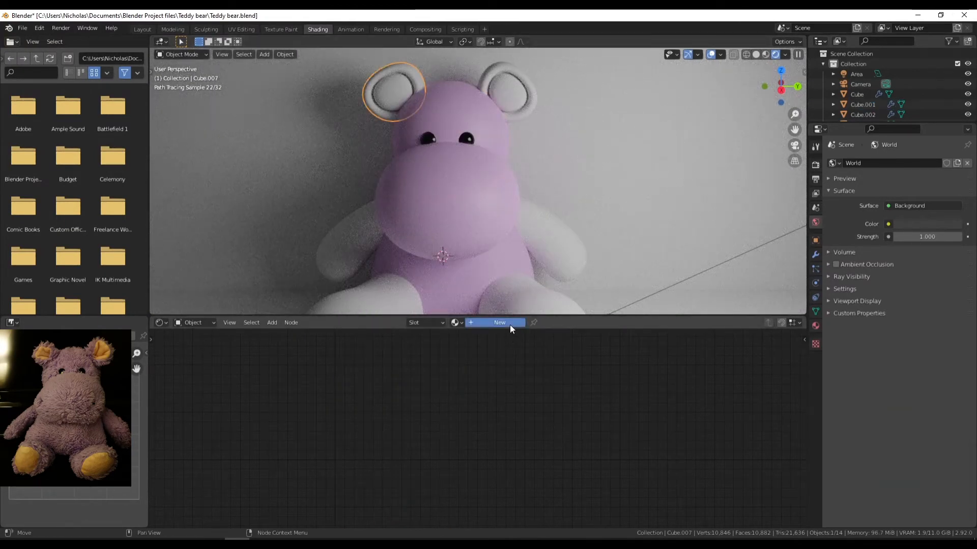
key("x")
key("ctrl+v")
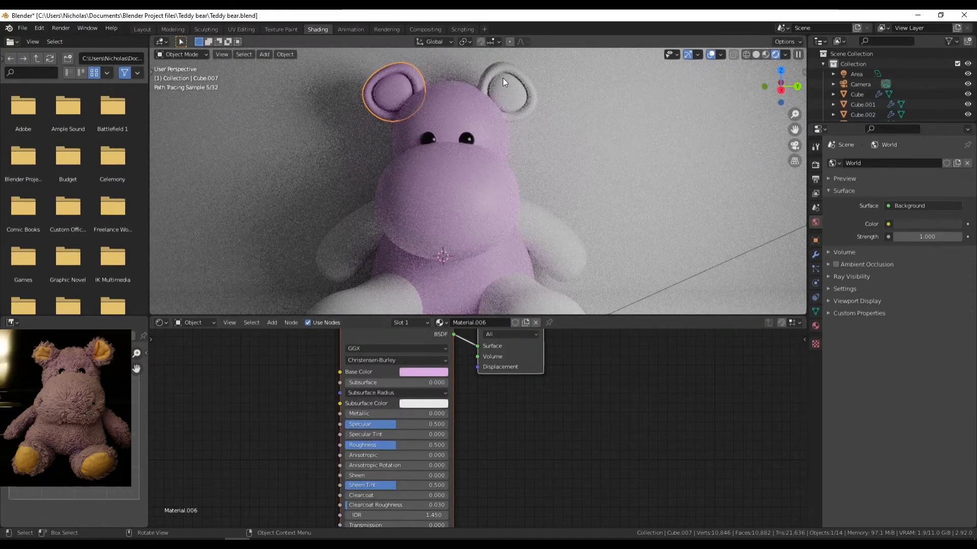
left_click(503, 78)
left_click(519, 326)
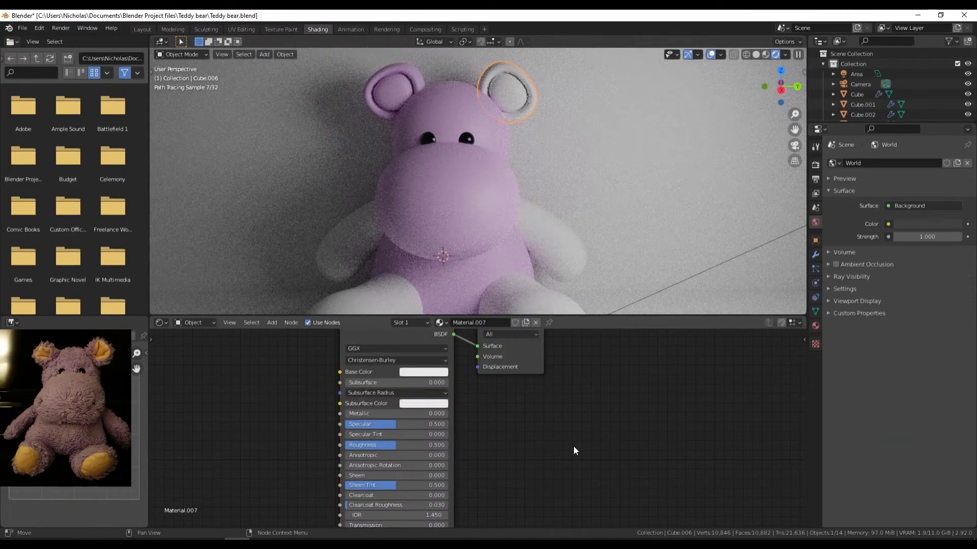
key("x")
key("ctrl+v")
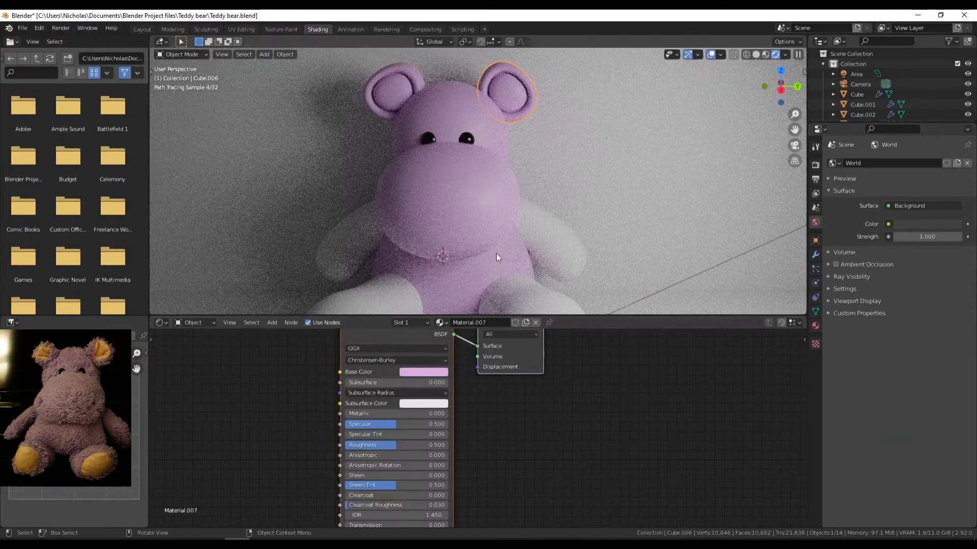
Create a new material for the arms and replace its default nodes with the copied purple ones.
left_click(354, 248)
left_click(515, 322)
key("x")
key("ctrl+v")
Give each of the two legs its own new material with the copied purple shader nodes.
left_click(546, 304)
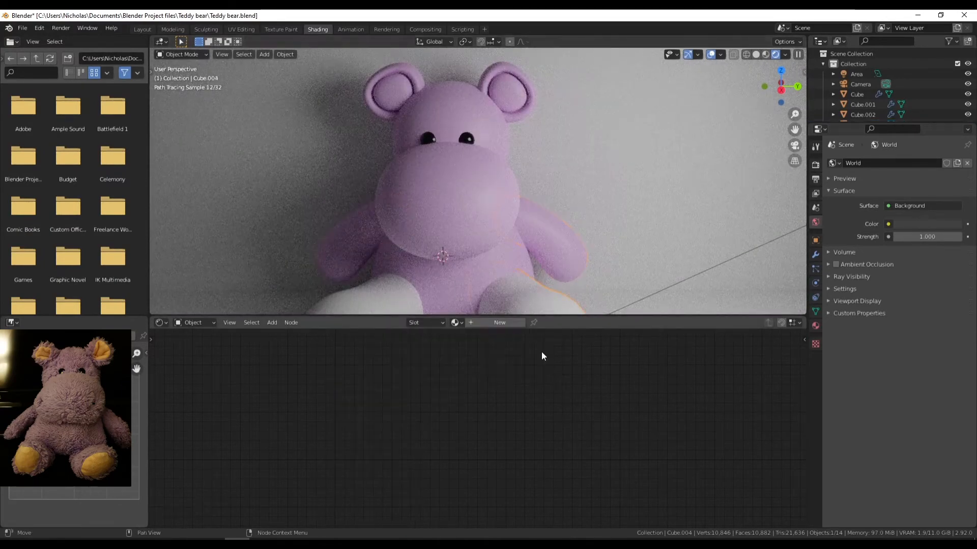
left_click(512, 322)
key("a")
key("x")
key("ctrl+v")
left_click(386, 305)
left_click(509, 323)
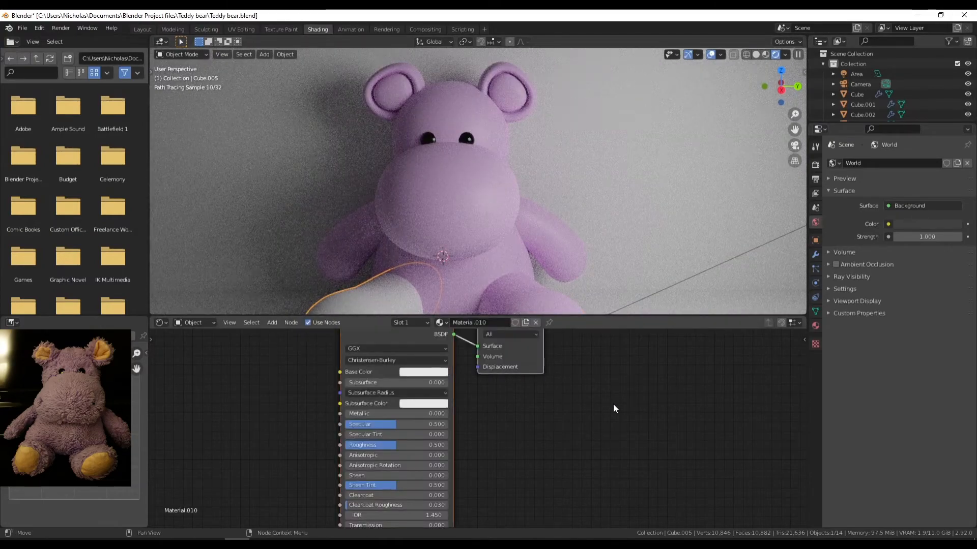
key("x")
key("ctrl+v")
Render the scene to check the purple teddy from the camera, and put the render window away.
middle_click_drag(641, 186, 533, 187)
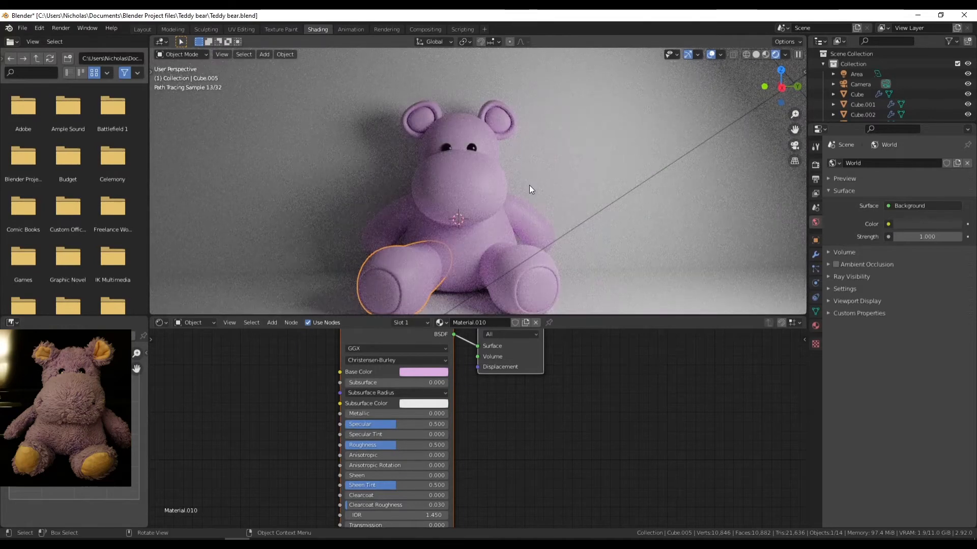
key("F12")
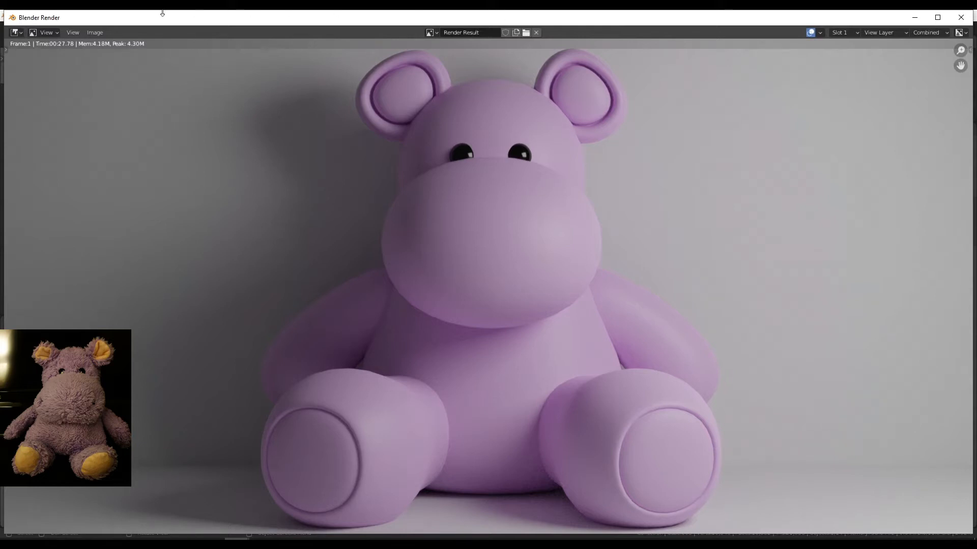
left_click(911, 18)
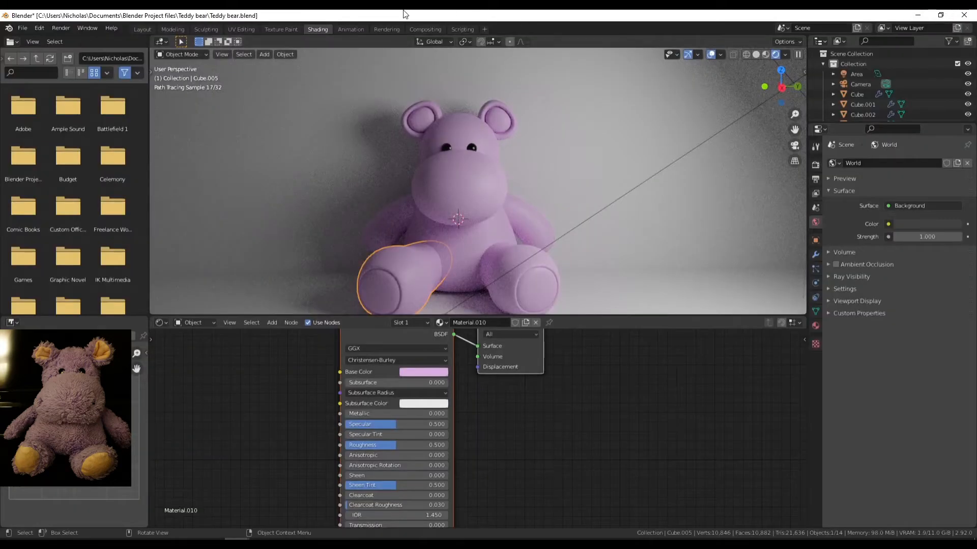
Enable nodes in the Compositing workspace and spread the Render Layers and Composite nodes apart.
left_click(432, 29)
left_click(112, 42)
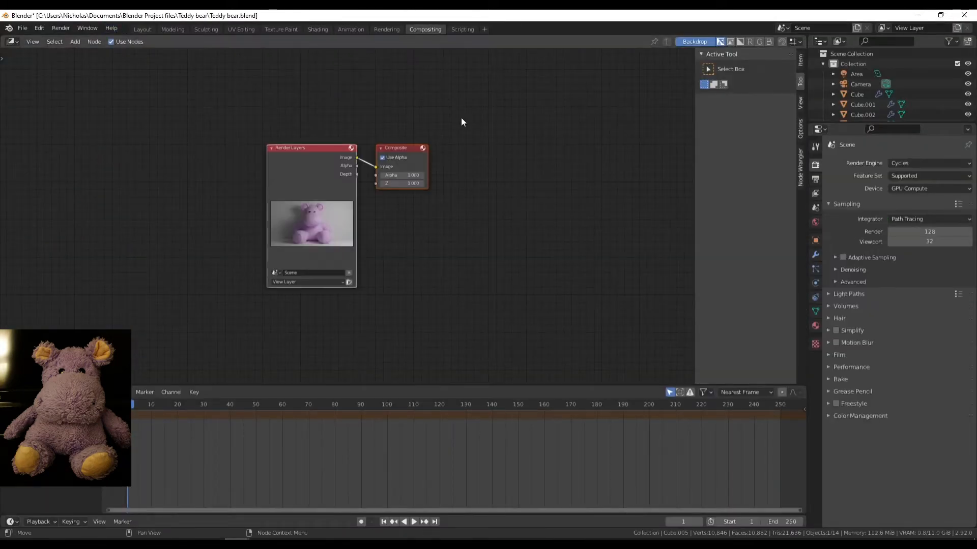
left_click_drag(335, 148, 255, 147)
left_click_drag(395, 149, 490, 152)
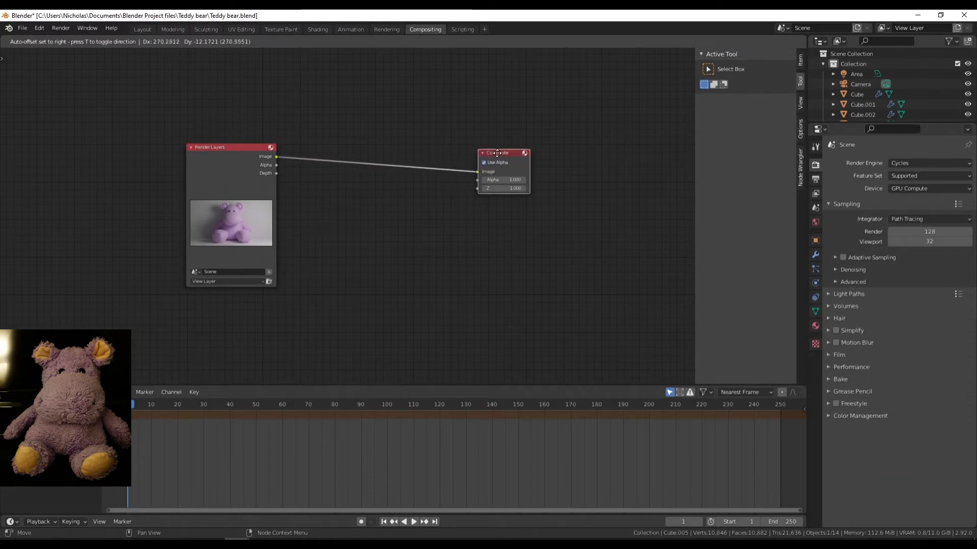
Add a Denoise node on the image link between the Render Layers and Composite nodes.
key("shift+a")
left_click(397, 201)
type("DE")
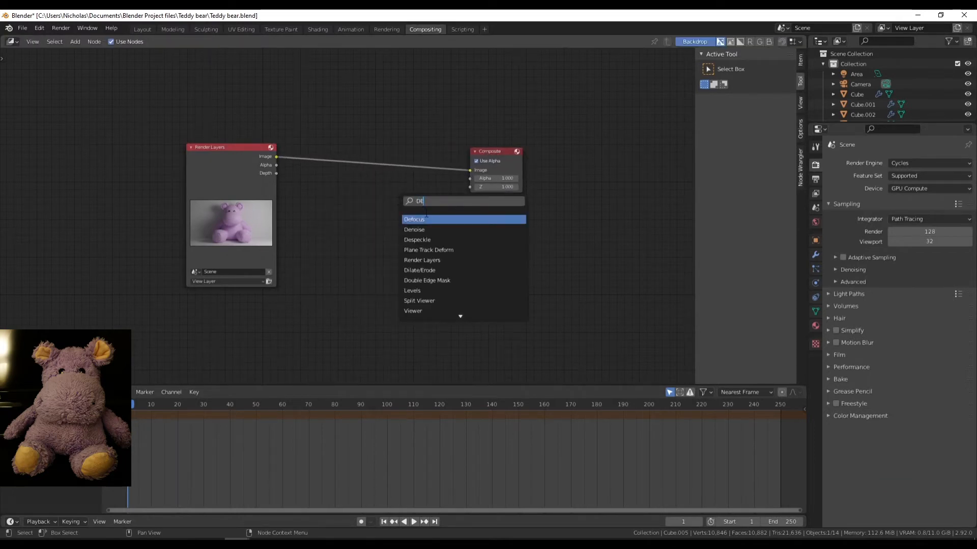
key("Down")
key("Return")
left_click(404, 157)
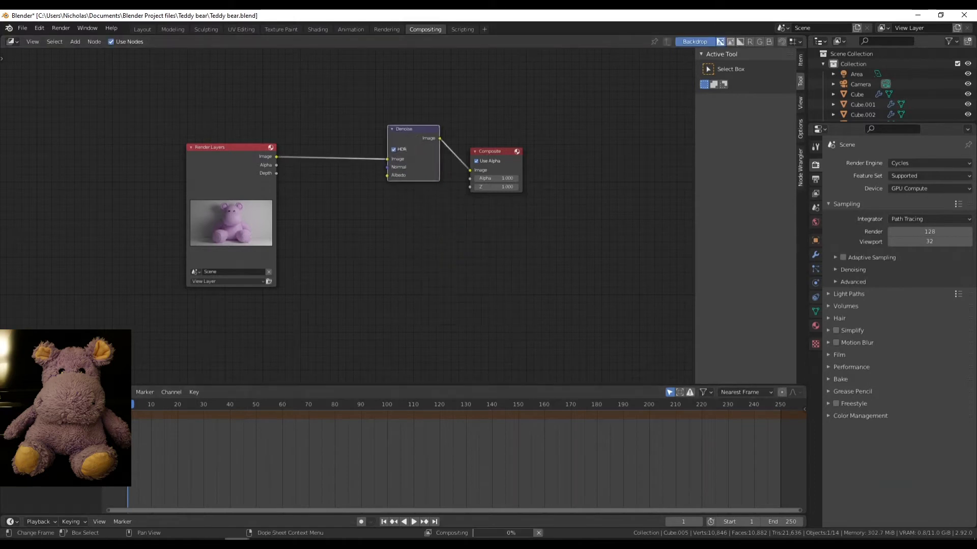
Inspect the denoised render result up close and close the render window.
mouse_move(210, 501)
left_click(297, 499)
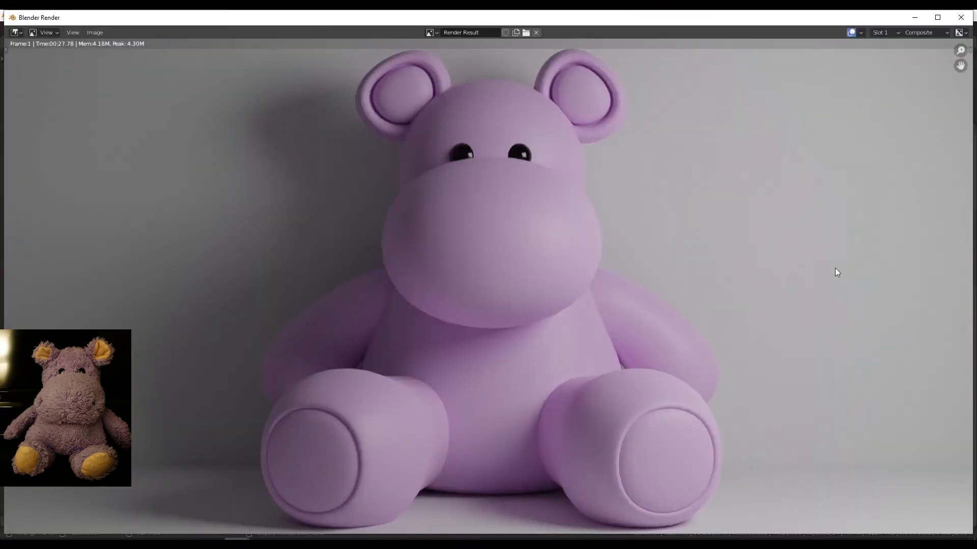
scroll(468, 358, "up", 2)
scroll(469, 358, "down", 2)
left_click(960, 18)
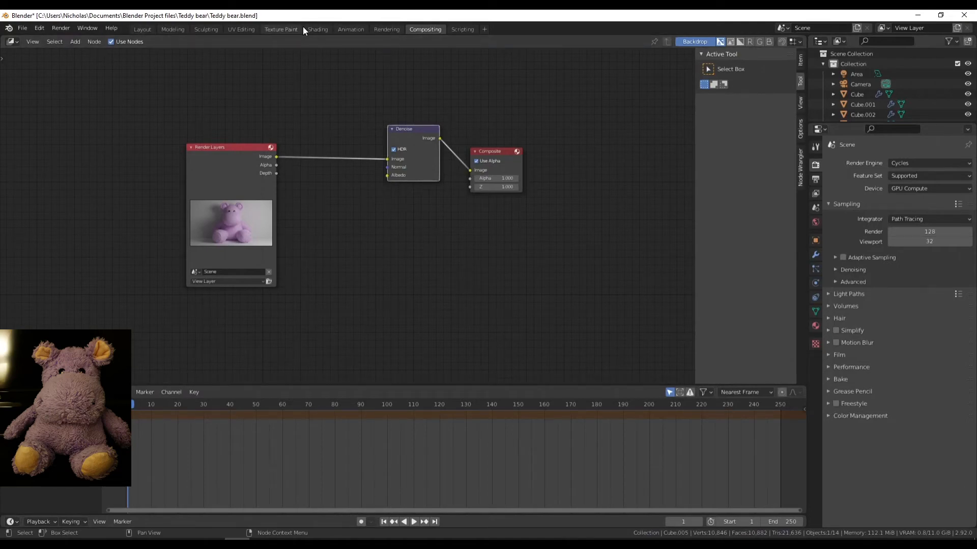
Save the file, and create a new material for the wall plane behind the teddy from the camera view in Shading.
left_click(317, 29)
key("ctrl+s")
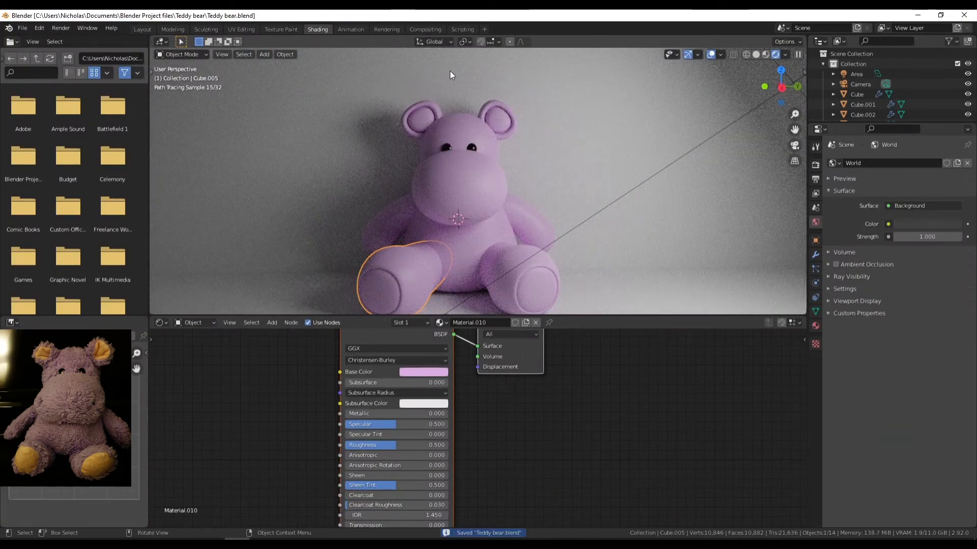
left_click(795, 146)
left_click(570, 148)
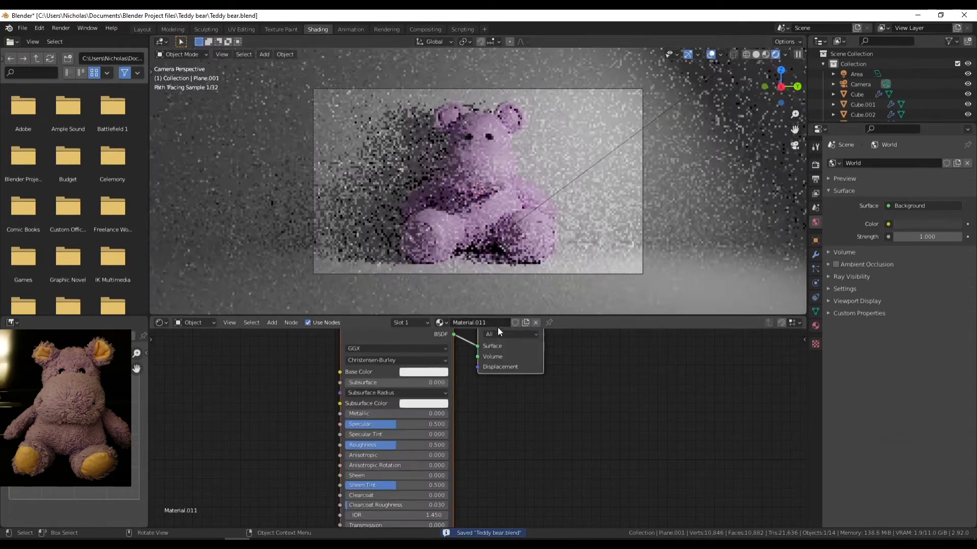
middle_click_drag(468, 417, 469, 449)
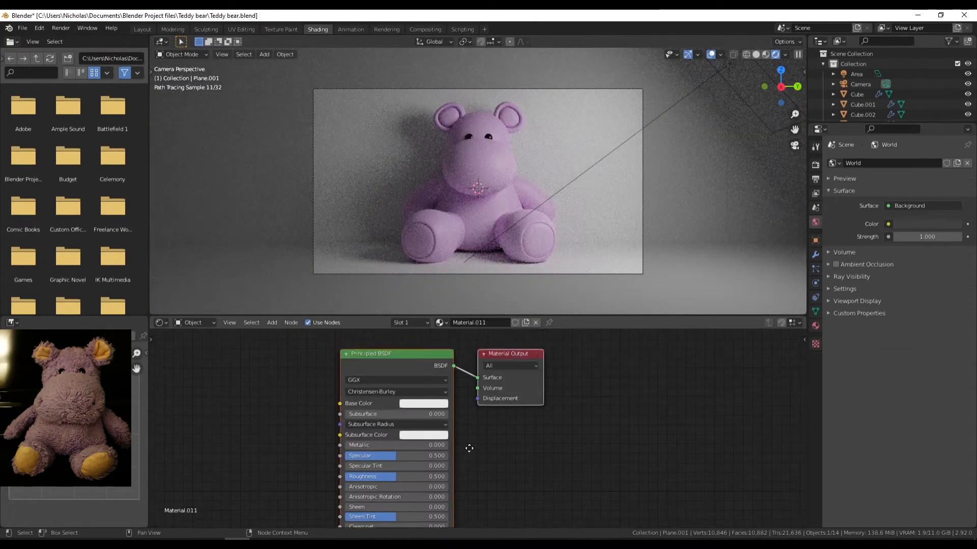
Set the wall material's base color to a saturated orange-yellow with hue 0.078 and saturation 1.000.
left_click(418, 406)
left_click(431, 308)
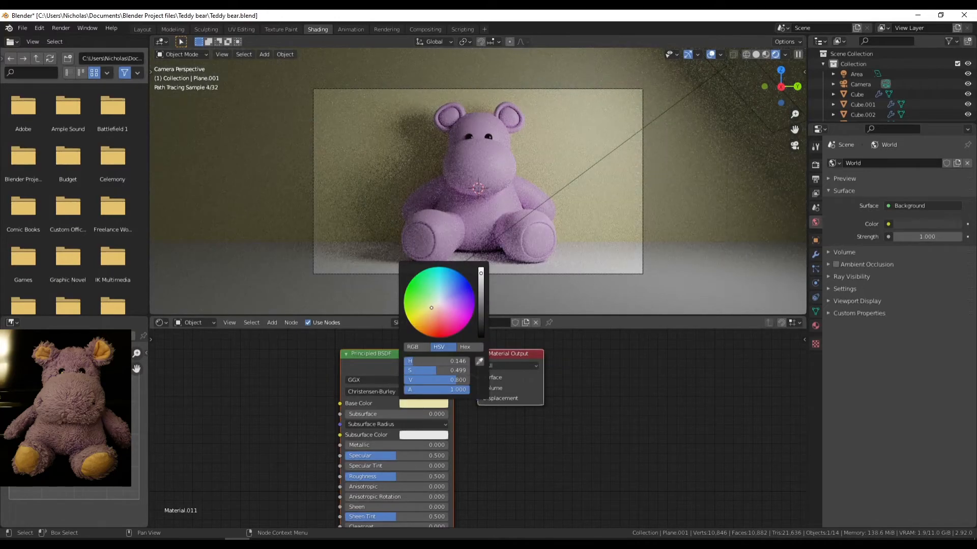
left_click(424, 325)
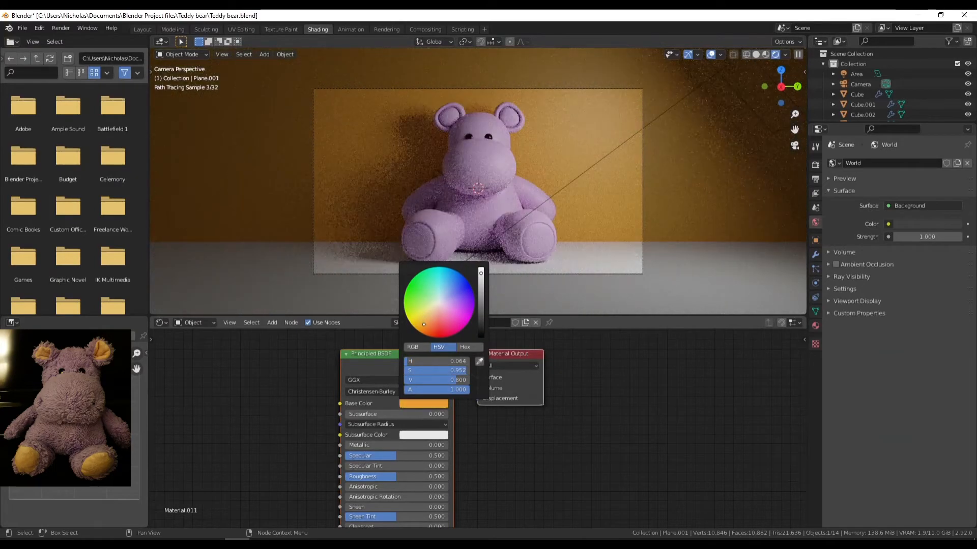
mouse_move(424, 325)
left_mouse_down()
mouse_move(413, 298)
mouse_move(423, 309)
mouse_move(407, 319)
mouse_move(414, 328)
left_mouse_up()
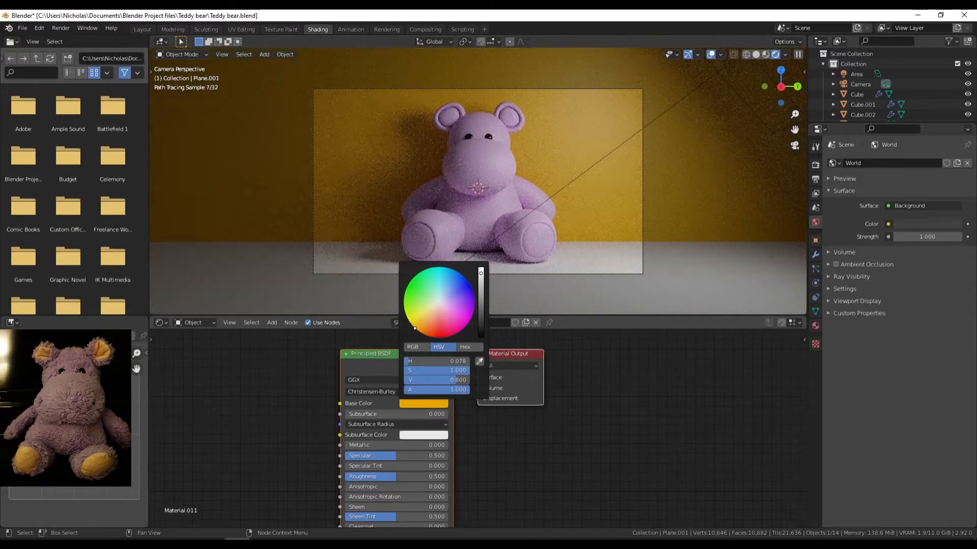
Change the wall material's base color to bright sky blue and give the floor plane a new material in the same blue.
left_click_drag(441, 312, 446, 273)
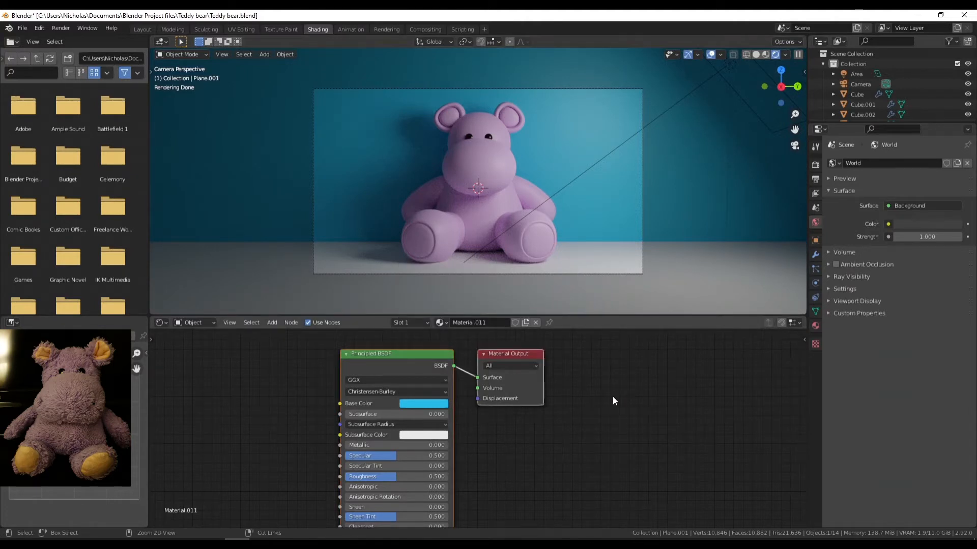
left_click(528, 299)
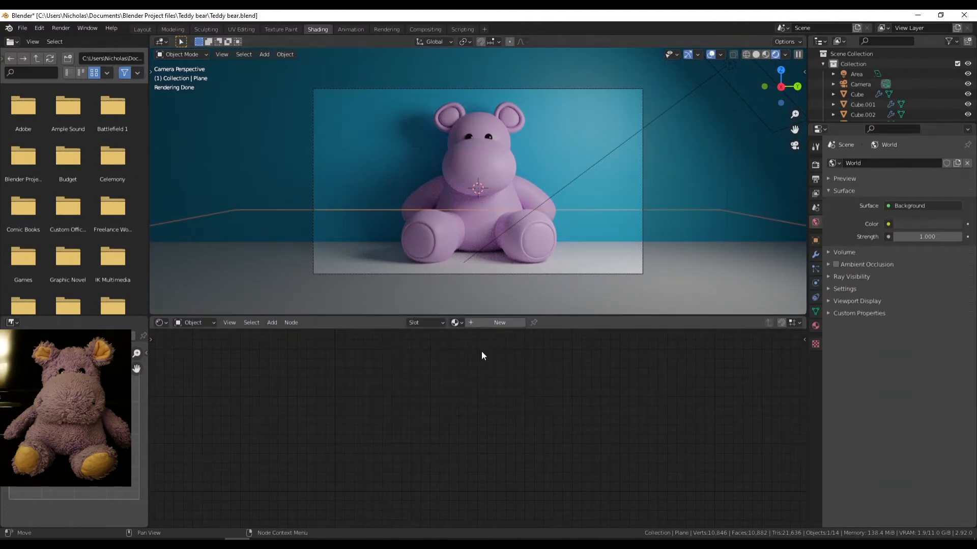
left_click(497, 324)
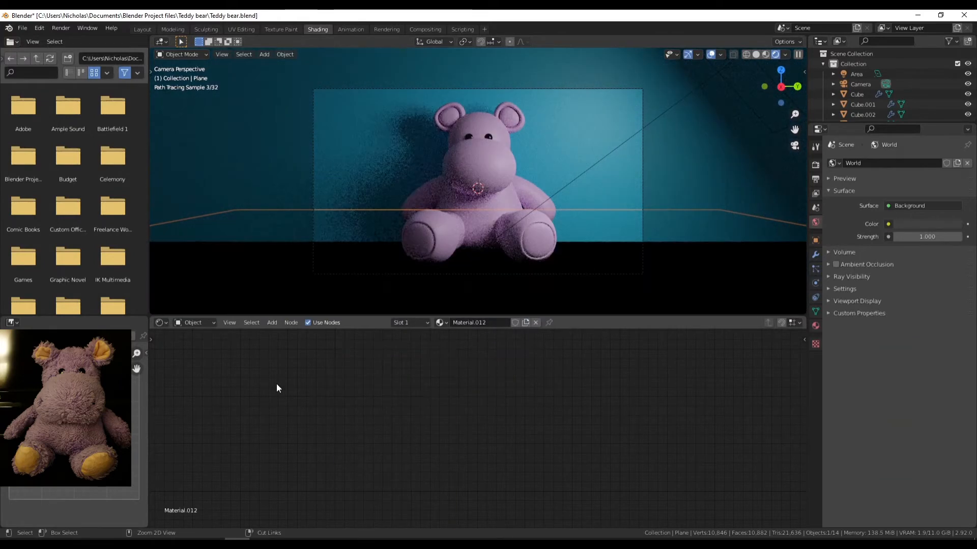
Set the wall material's roughness to 1.000 and its metallic to 0.
left_click(367, 143)
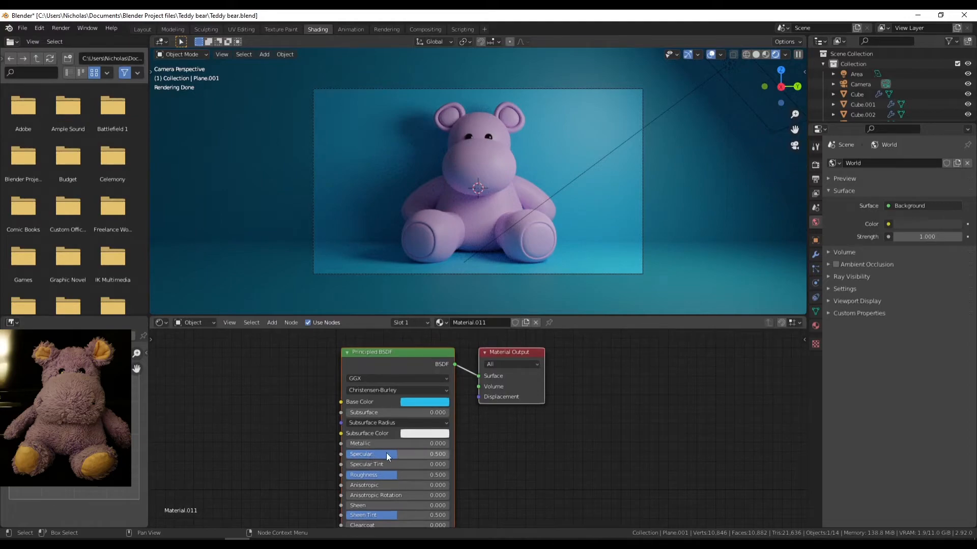
mouse_move(391, 475)
left_mouse_down()
mouse_move(353, 474)
mouse_move(386, 475)
left_mouse_up()
left_click(387, 475)
type("0.4")
key("Return")
left_click_drag(393, 473, 449, 473)
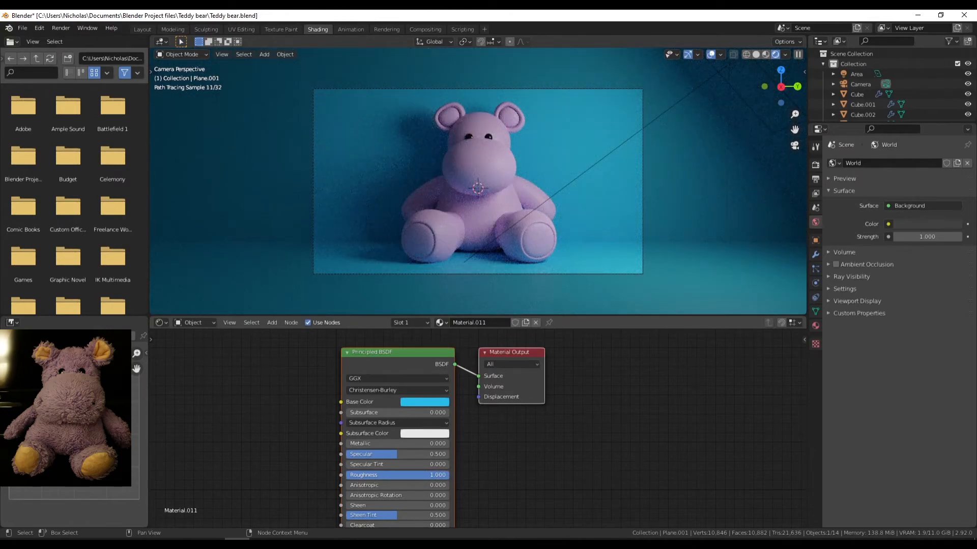
left_click_drag(389, 444, 346, 444)
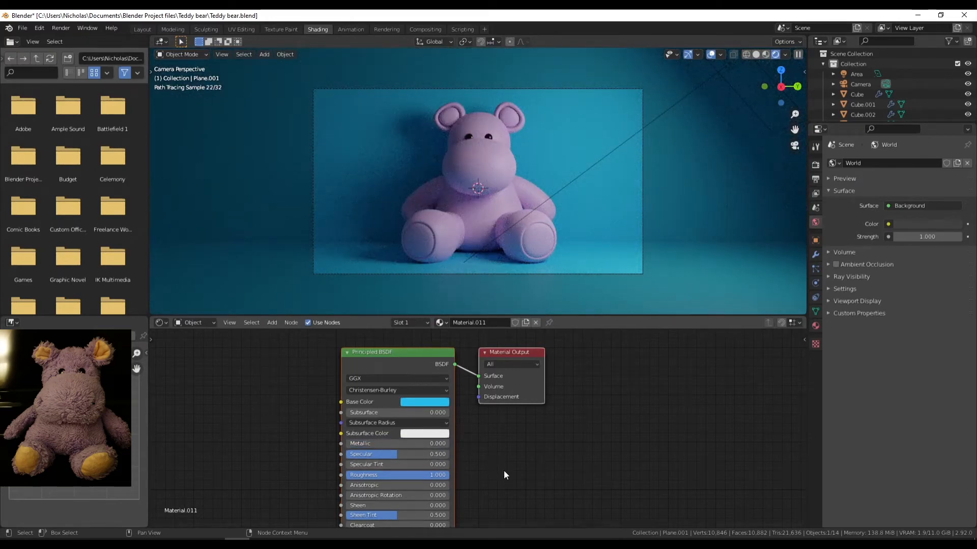
Set the wall material's base color to a soft orange-yellow with hue about 0.10 and saturation about 0.79.
left_click(673, 214)
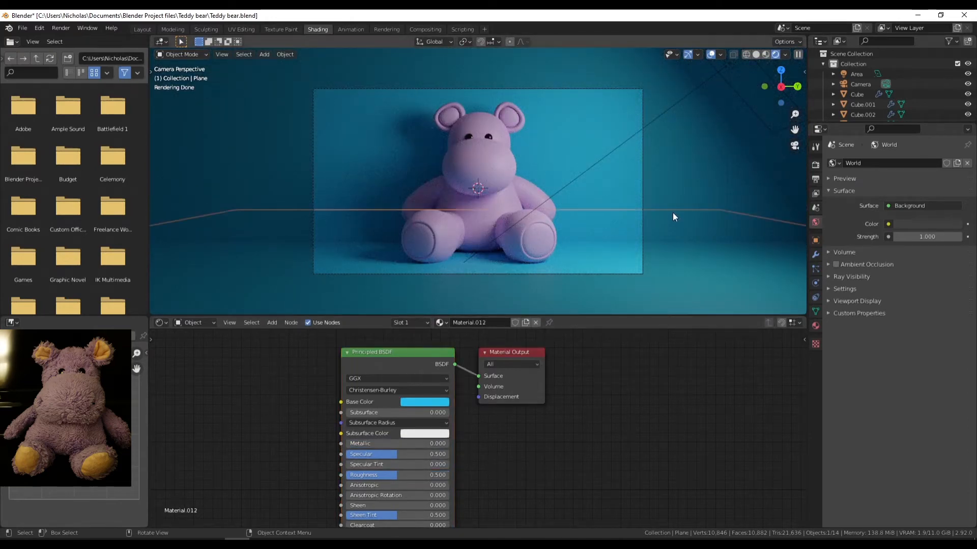
left_click(374, 157)
left_click(422, 401)
mouse_move(451, 274)
left_mouse_down()
mouse_move(421, 298)
mouse_move(421, 319)
mouse_move(427, 314)
left_mouse_up()
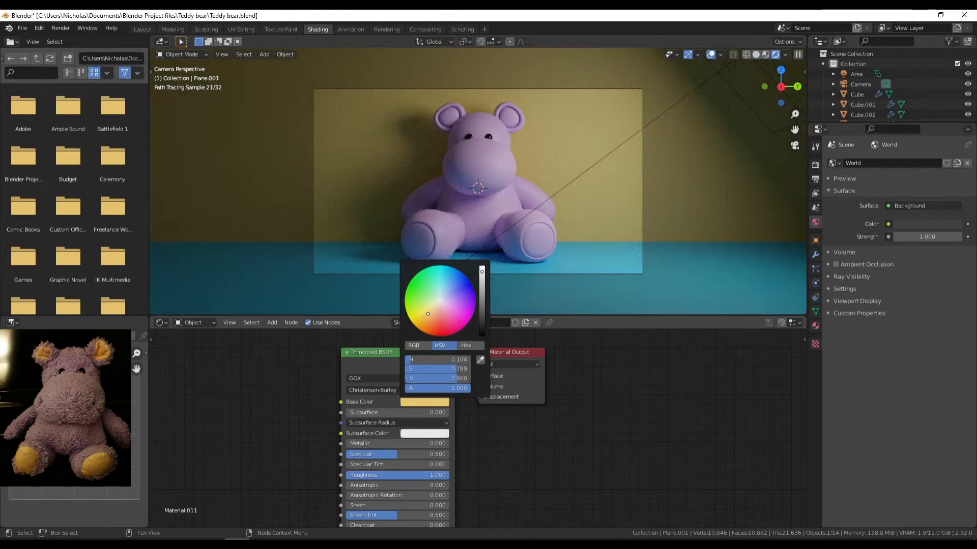
left_click_drag(428, 314, 428, 316)
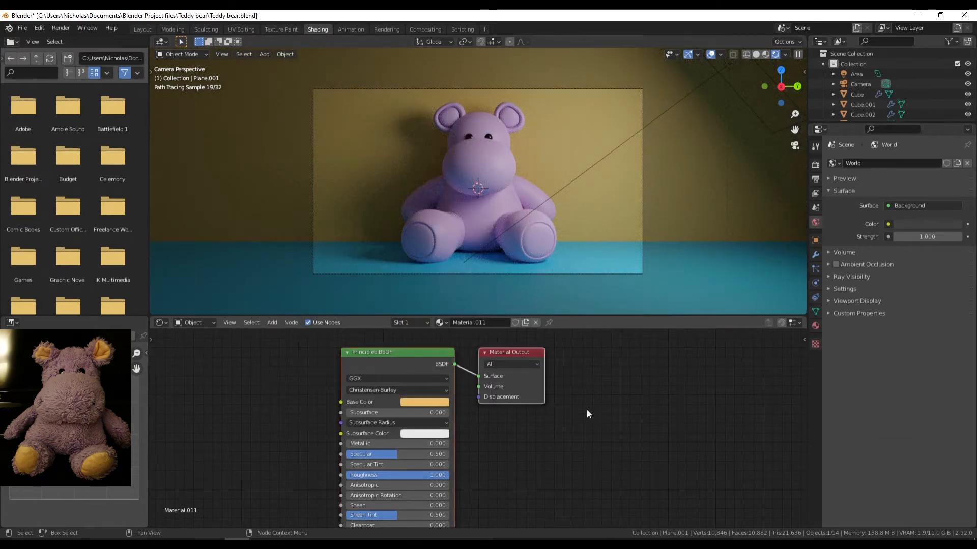
Replace the floor plane's material with a new one using the wall's soft orange-yellow and a roughness of 1.000.
left_click(704, 294)
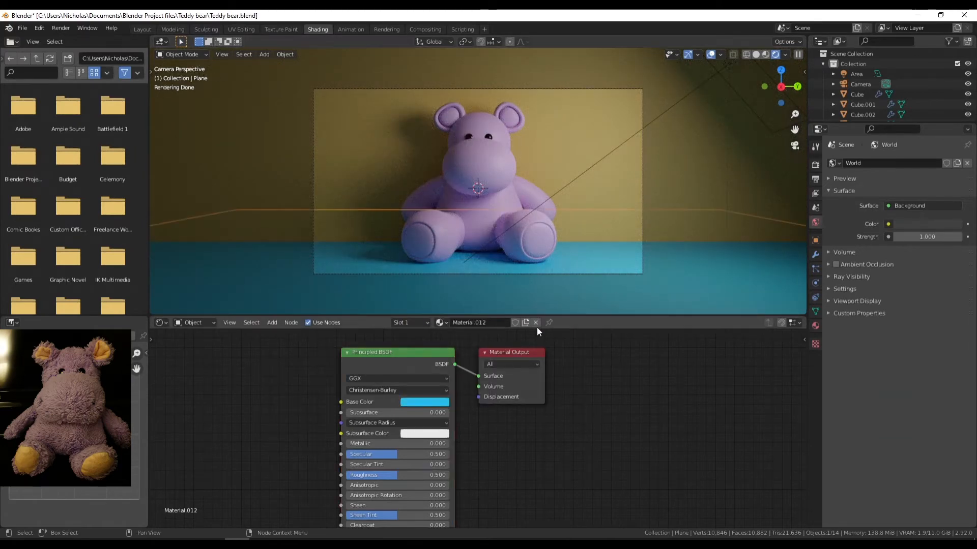
left_click(535, 323)
left_click(502, 323)
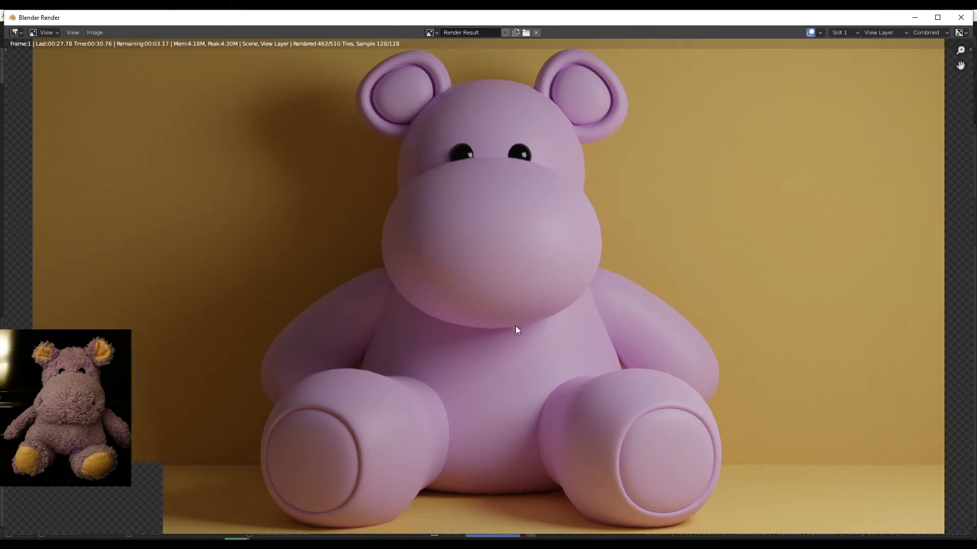
Examine the render of the teddy against the recolored wall and floor, and close the render window.
scroll(646, 226, "down", 1)
scroll(646, 226, "up", 1)
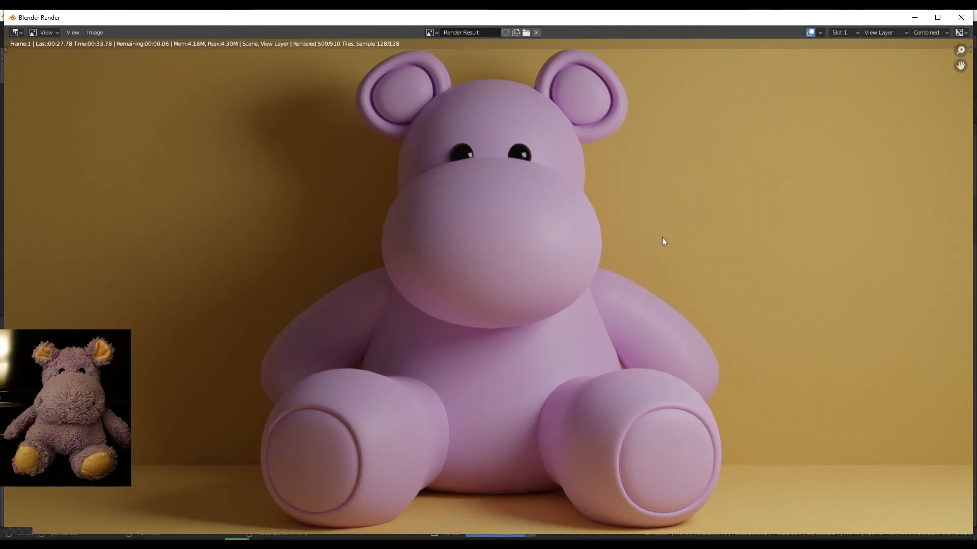
left_click(960, 17)
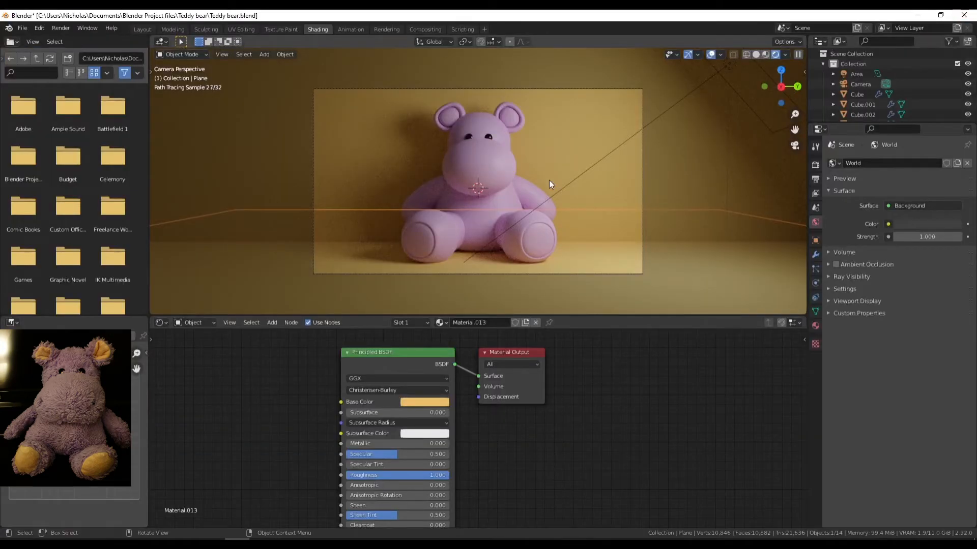
Select the teddy's left leg and enter Edit Mode with face selection.
left_click(545, 242)
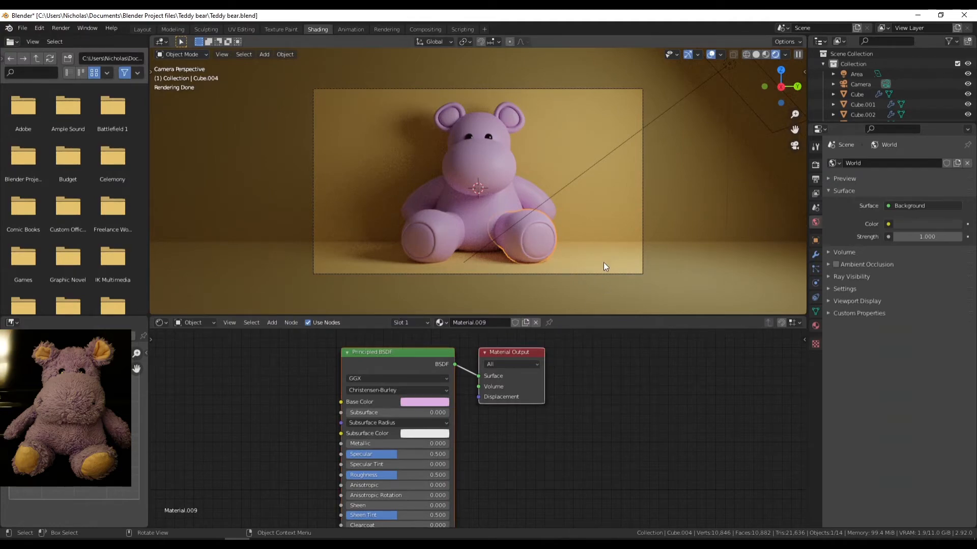
scroll(587, 265, "up", 3)
left_click(164, 53)
left_click(175, 75)
left_click(236, 55)
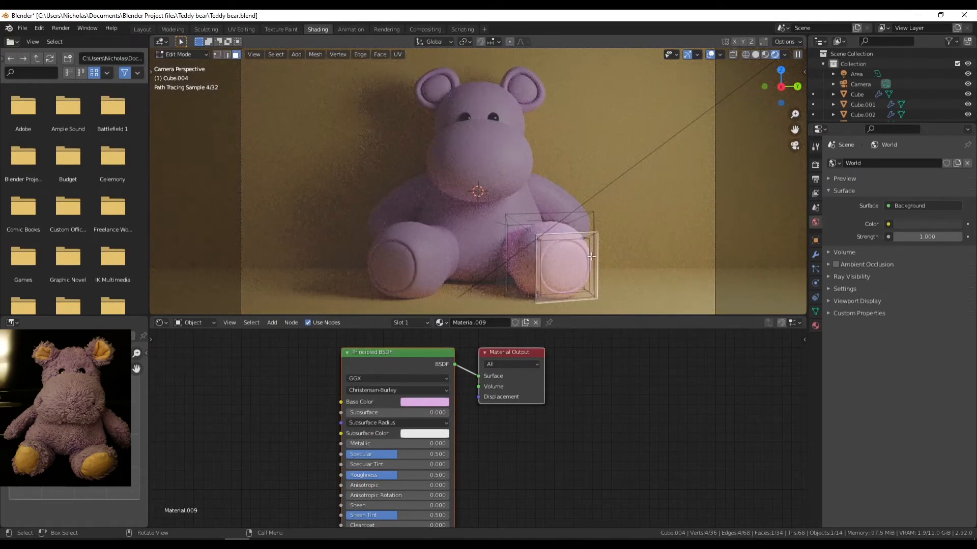
Try to separate the sole face of the left foot from the leg mesh by material.
left_click(638, 239)
left_click(565, 269)
right_click(566, 269)
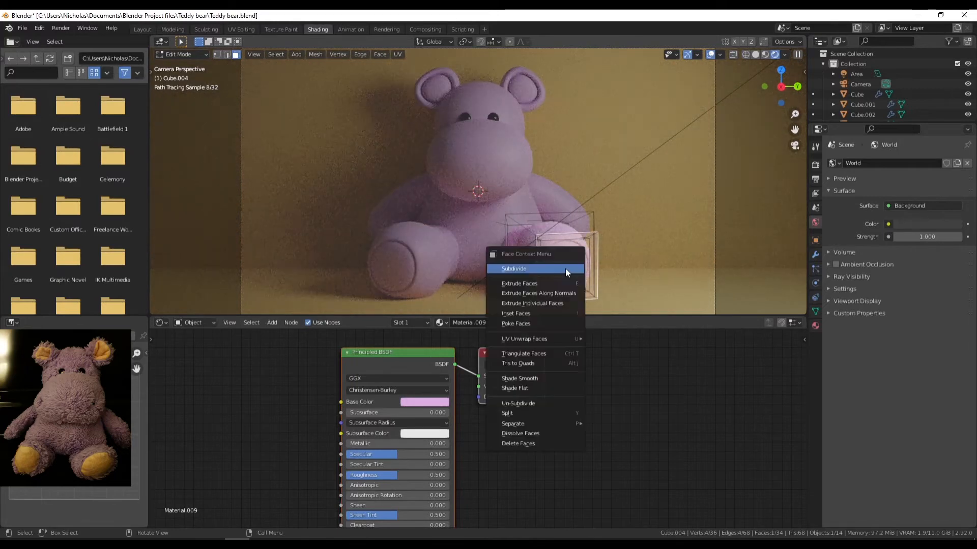
mouse_move(541, 425)
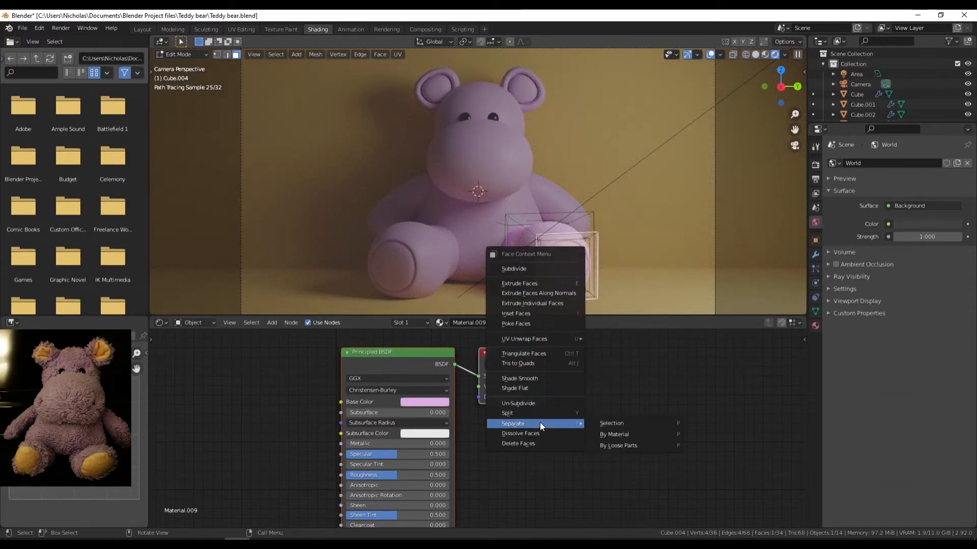
left_click(637, 433)
Unlink the left leg's material with the sole face selected, and undo the removal.
left_click(570, 254)
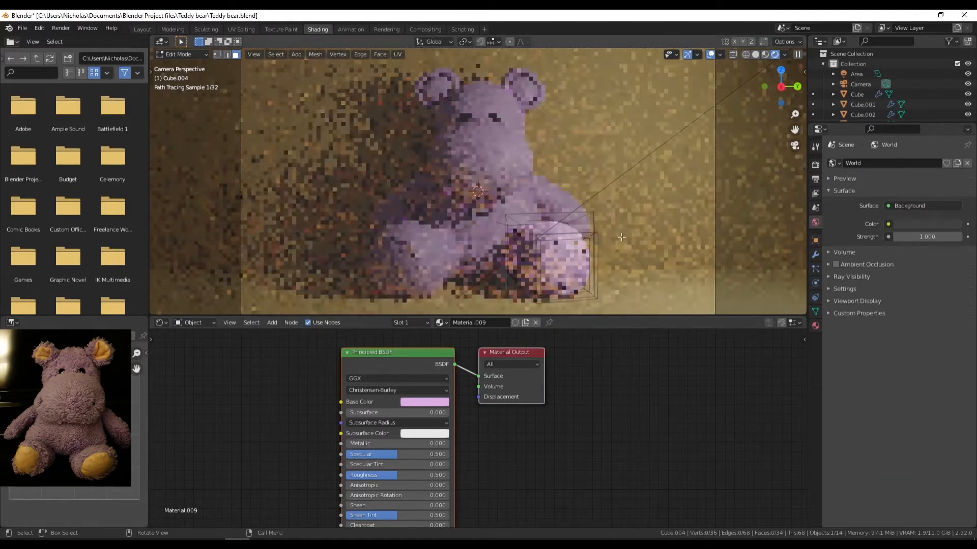
left_click(535, 323)
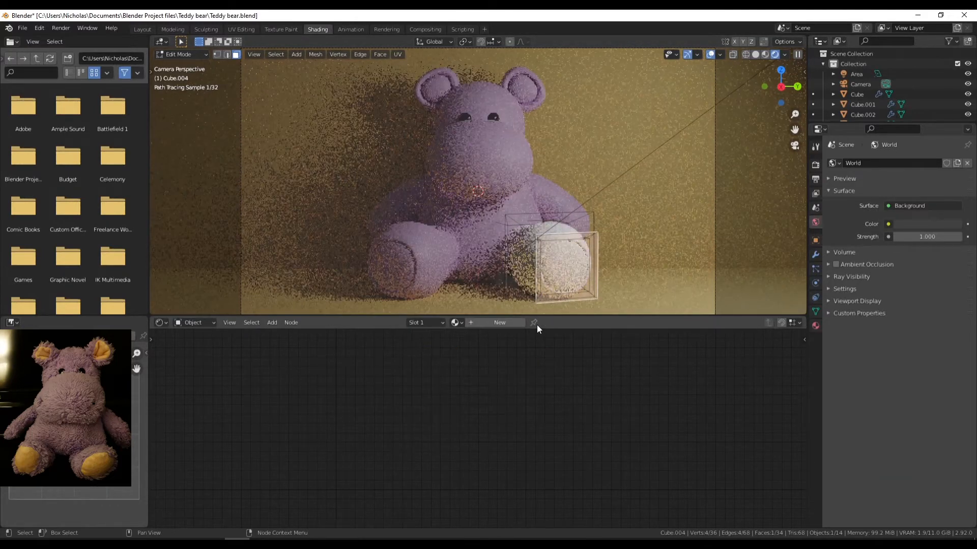
key("alt+a")
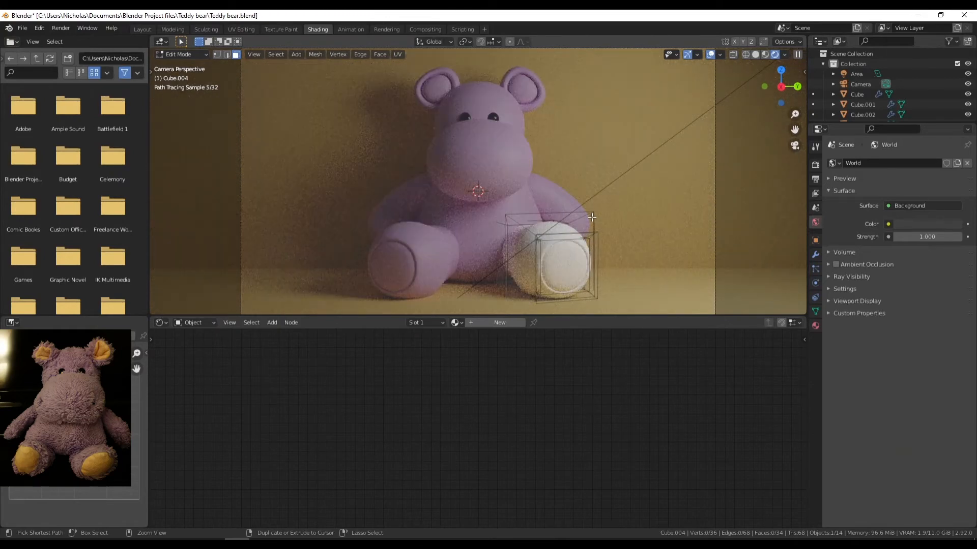
left_click(170, 53)
left_click(170, 60)
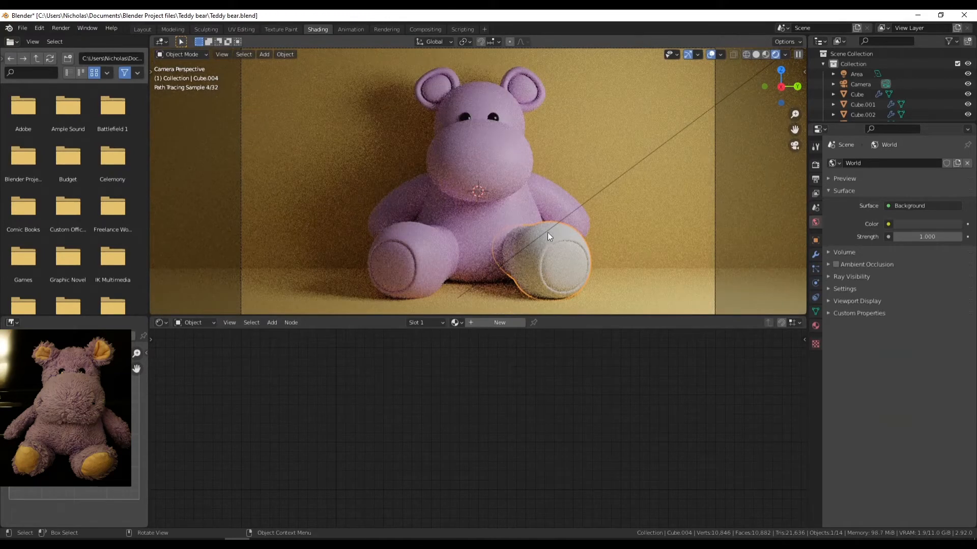
key("ctrl+z")
key("ctrl+z")
key("ctrl+z")
Select the sole face of the left foot and open the leg's material properties.
left_click(567, 262)
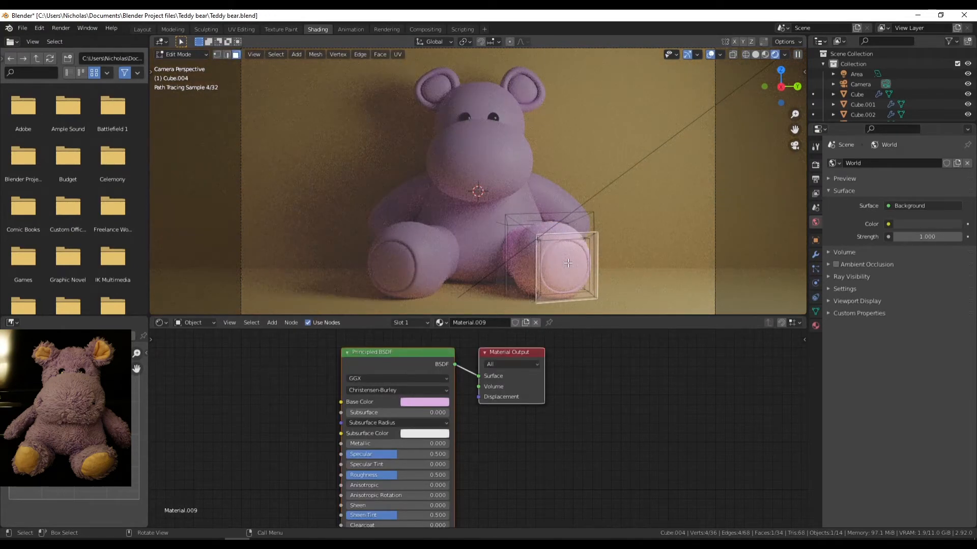
left_click(599, 378)
left_click(578, 260)
left_click(515, 236)
left_click(560, 262)
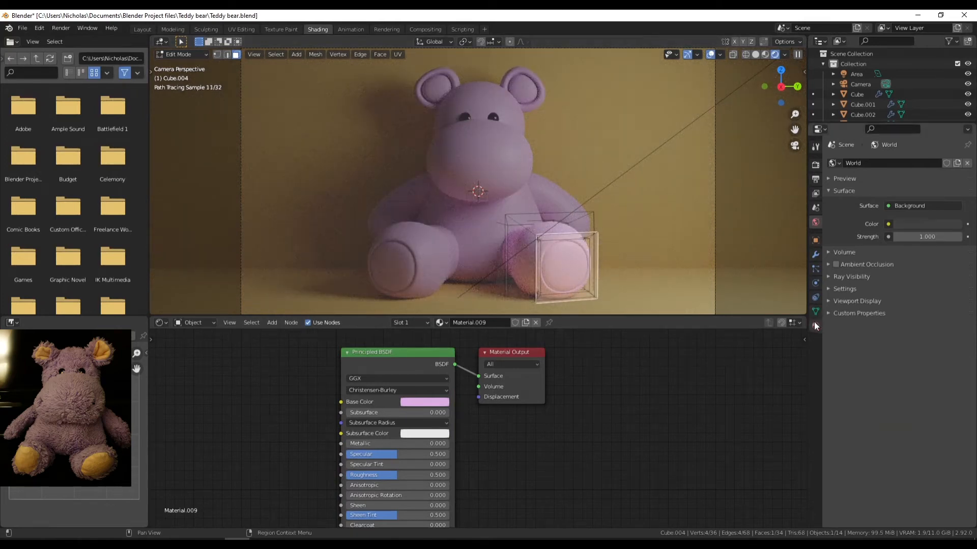
left_click(815, 325)
left_click_drag(855, 174, 855, 203)
key("alt+a")
left_click(571, 266)
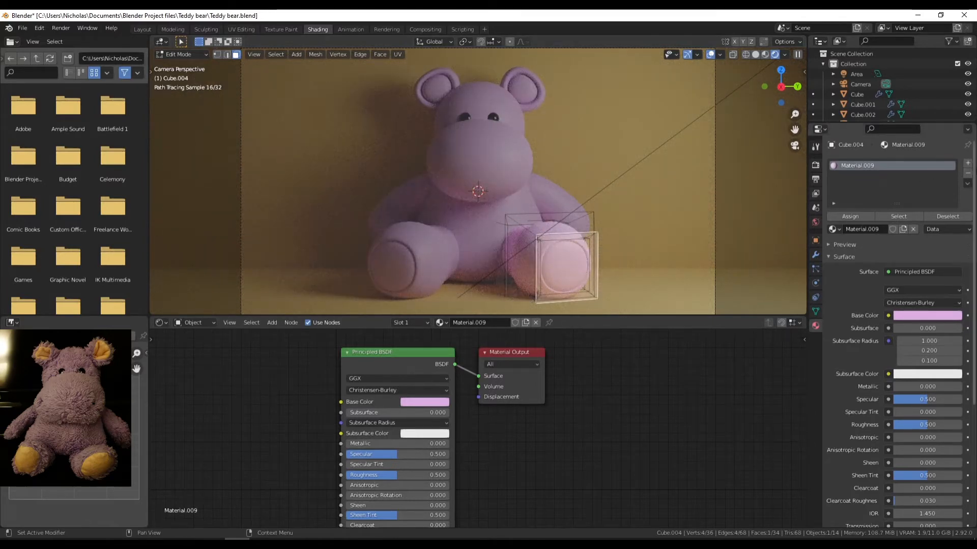
Add a second material slot to the left leg with a new white material and assign it to the sole face.
left_click(967, 163)
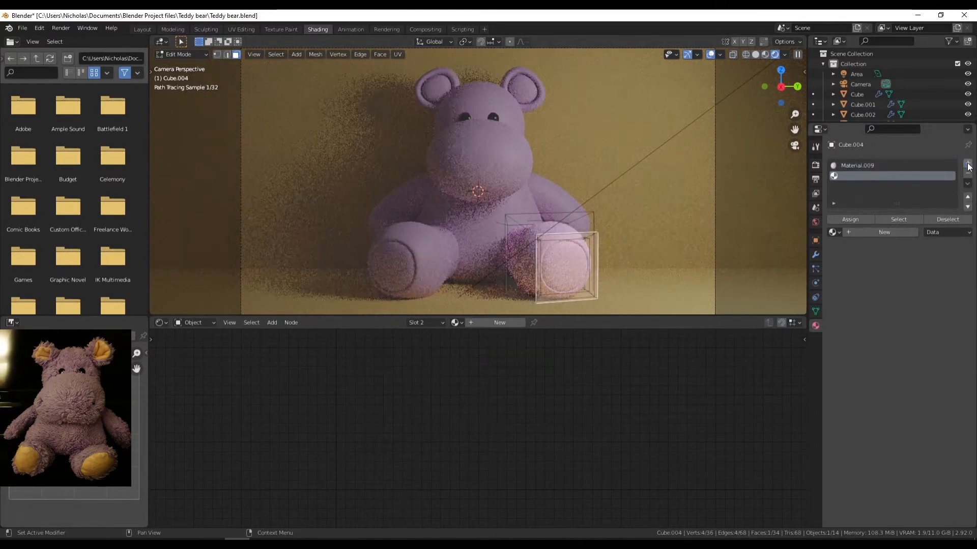
left_click(871, 233)
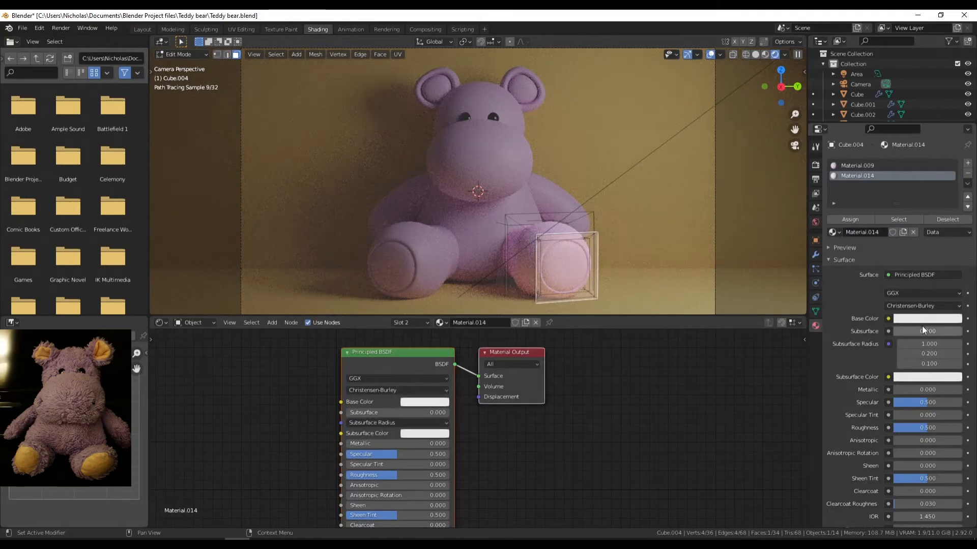
left_click(862, 219)
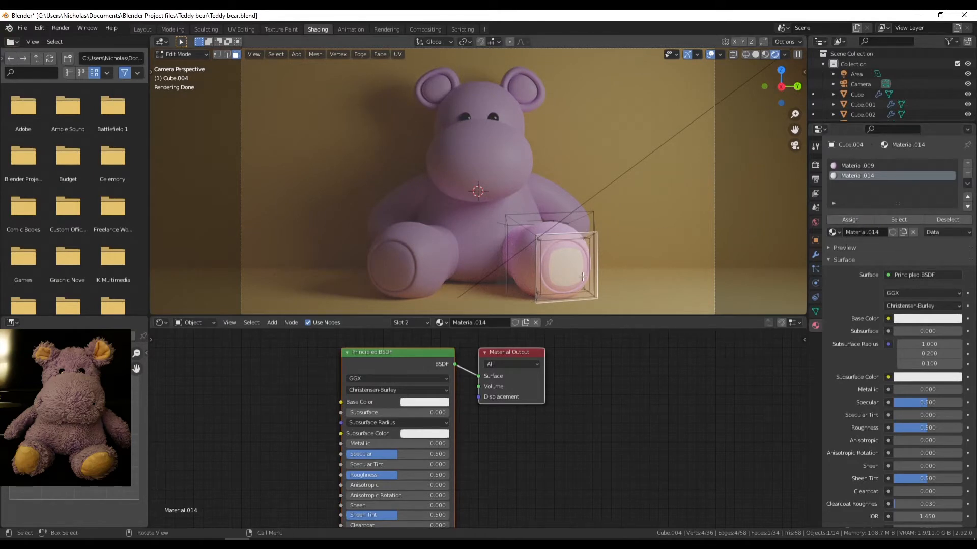
Try to select the rim faces around the left foot's sole and assign Material.009 to them, and undo the last change.
scroll(631, 255, "up", 1)
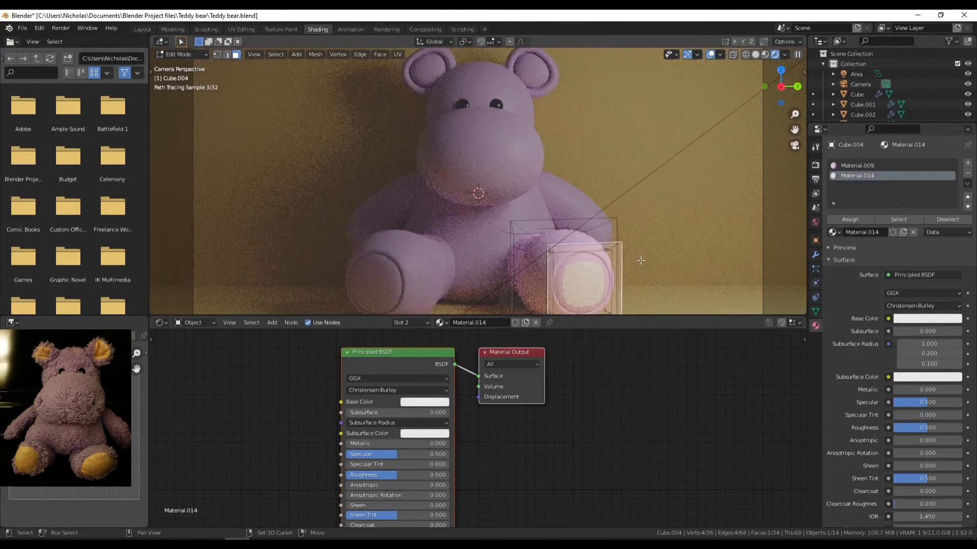
middle_click_drag(633, 264, 428, 148)
scroll(429, 229, "up", 6)
middle_click_drag(488, 224, 568, 179)
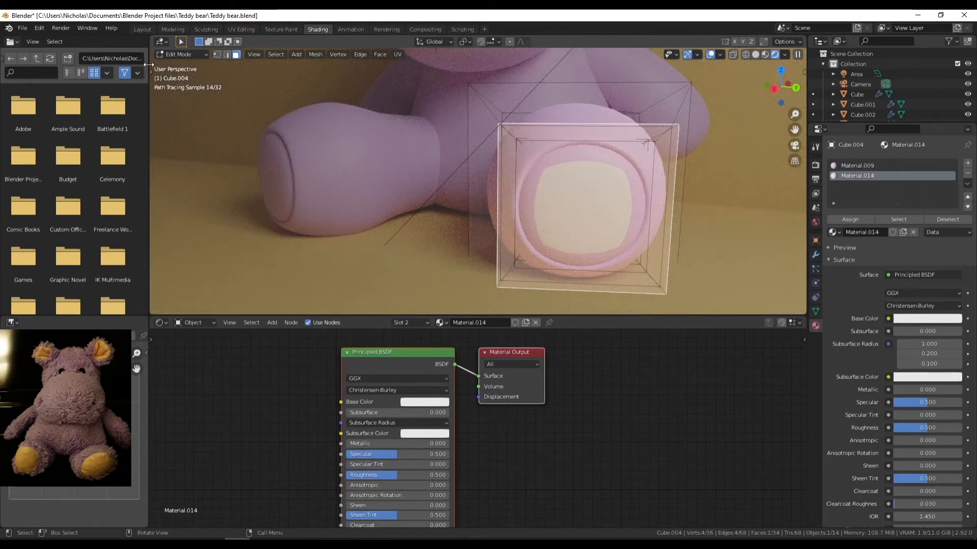
middle_click_drag(540, 134, 275, 174)
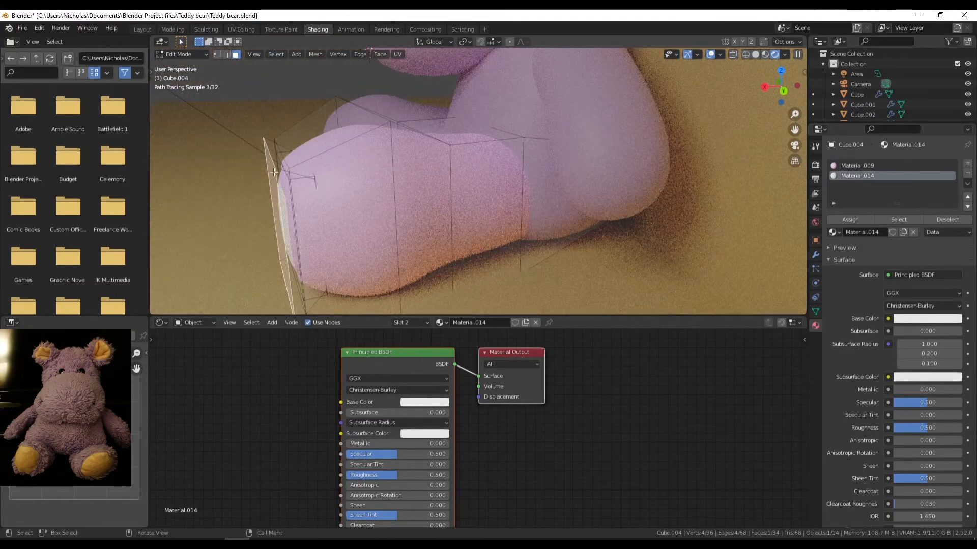
left_click(272, 151, "shift")
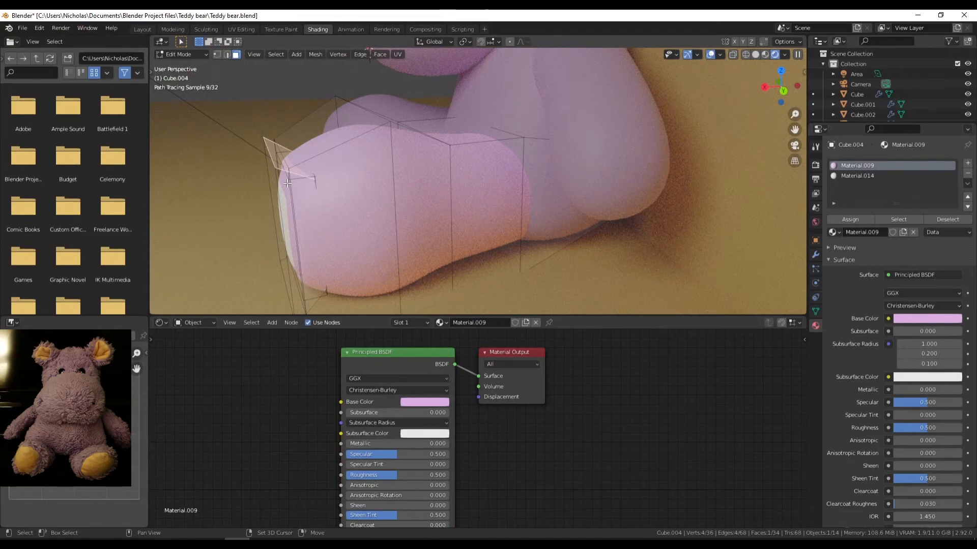
middle_click_drag(284, 213, 547, 222)
left_click(682, 157, "shift")
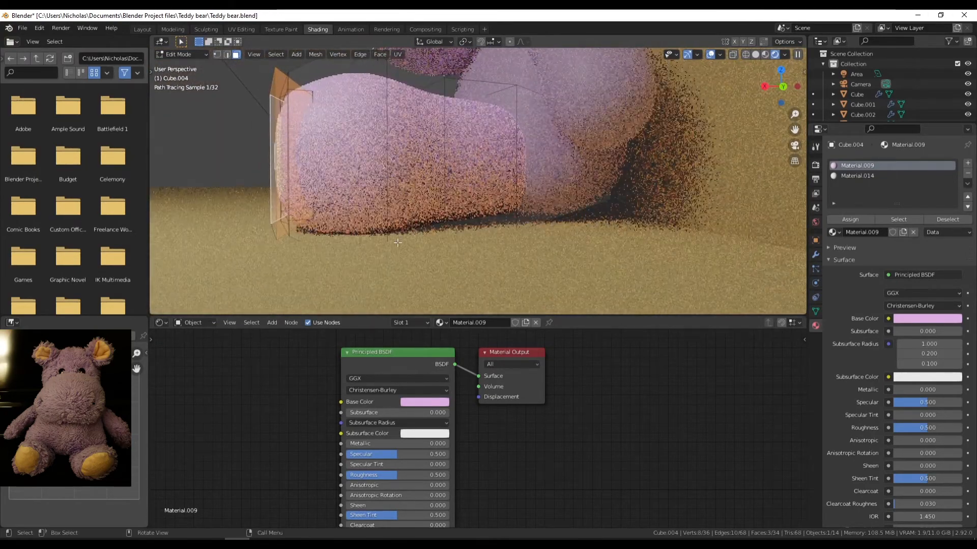
left_click(281, 230, "shift")
middle_click_drag(281, 230, 340, 239)
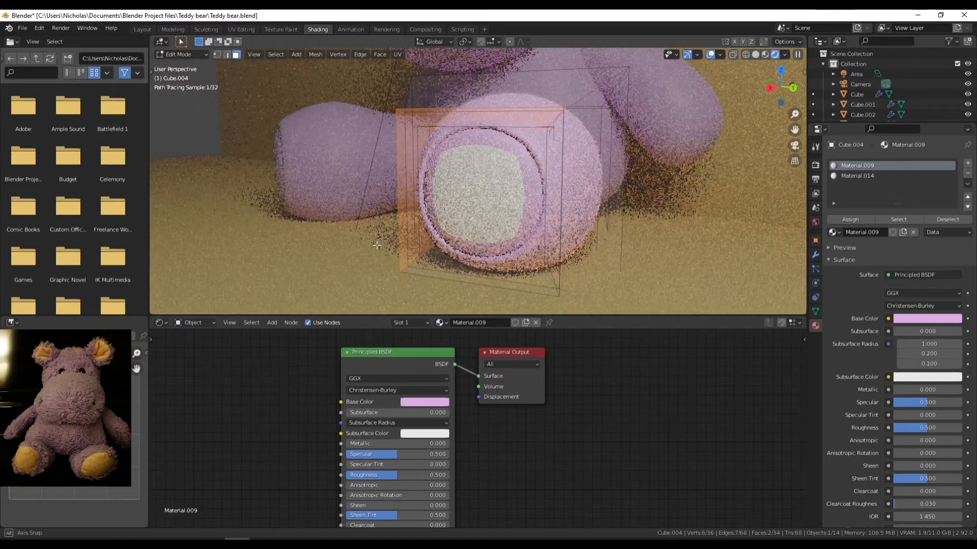
left_click(841, 221)
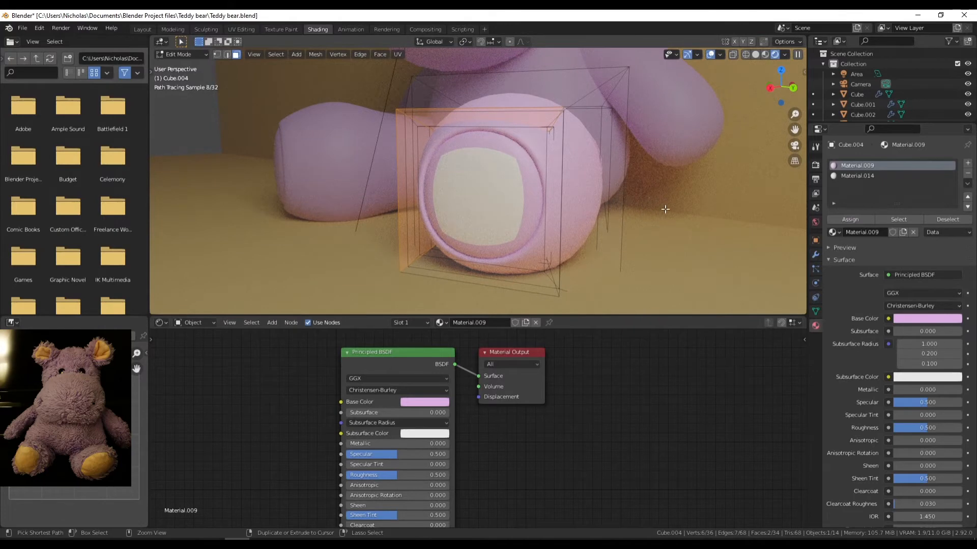
key("ctrl+z")
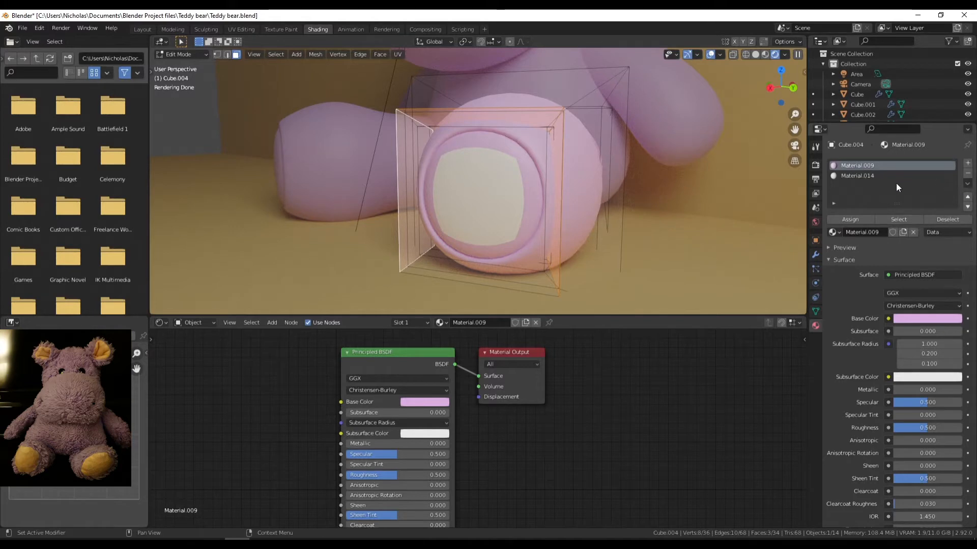
Try to remove the left leg's Material.014 slot in Edit Mode, and undo the recent face selections and the sole's material assignment.
left_click(872, 176)
left_click(968, 173)
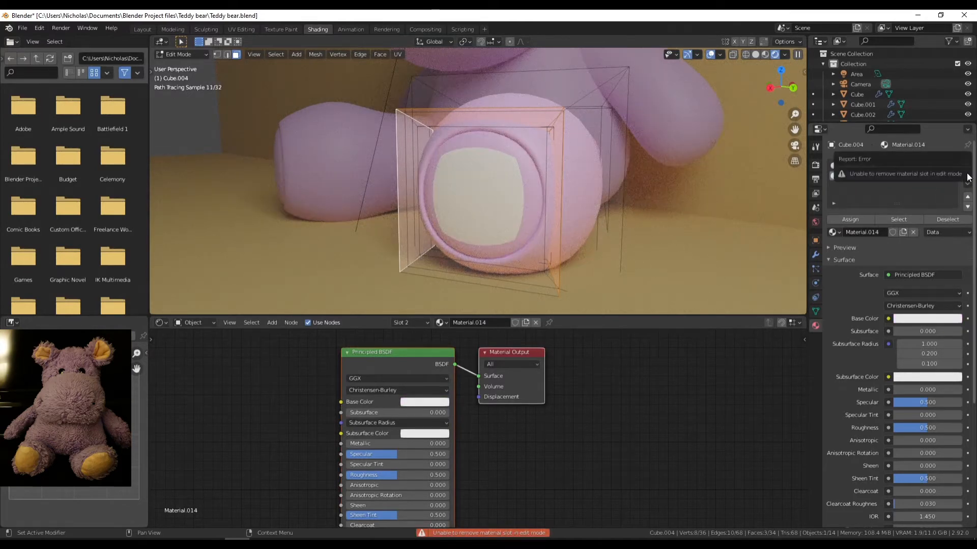
key("ctrl+z")
key("ctrl+z")
key("ctrl+z")
key("ctrl+z")
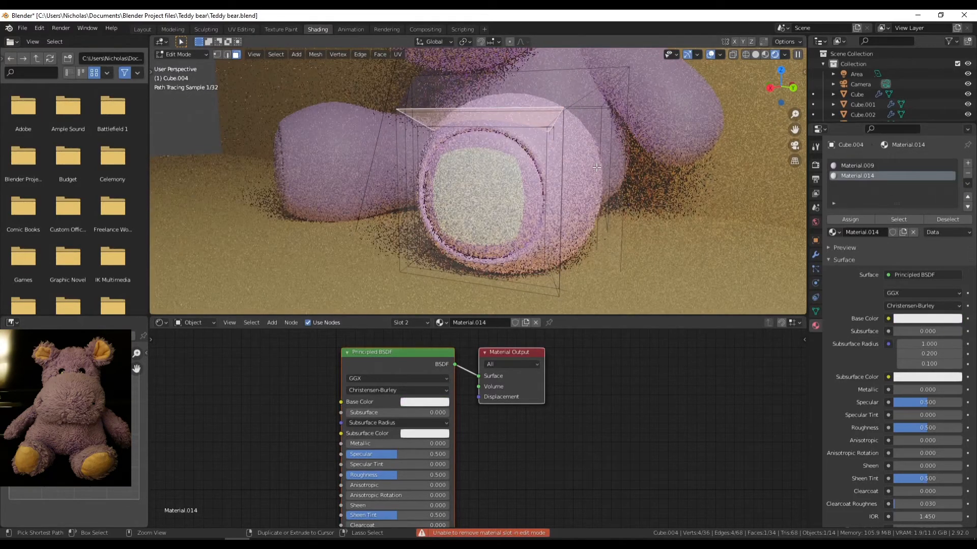
Return to Object Mode and remove the Material.014 slot from the left leg.
middle_click_drag(639, 187, 674, 190)
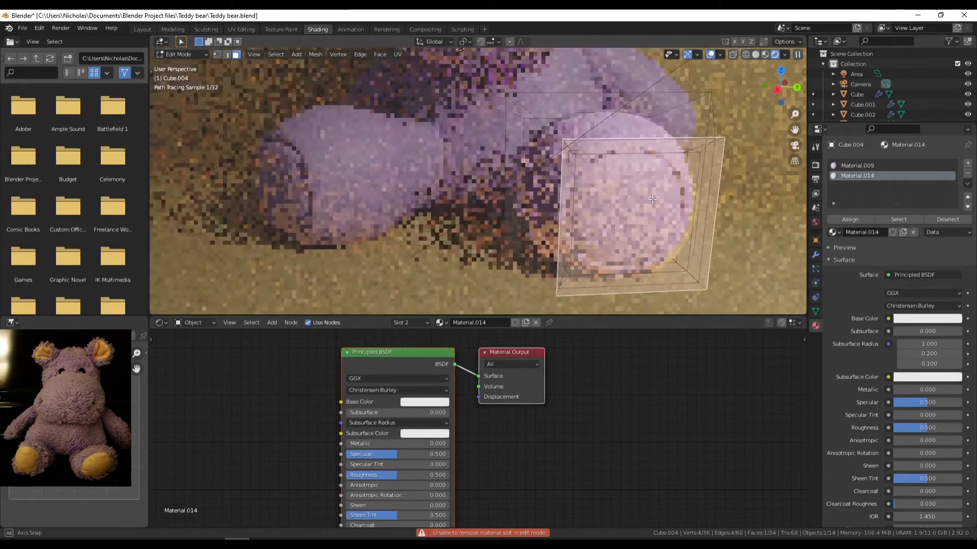
left_click(181, 51)
left_click(180, 66)
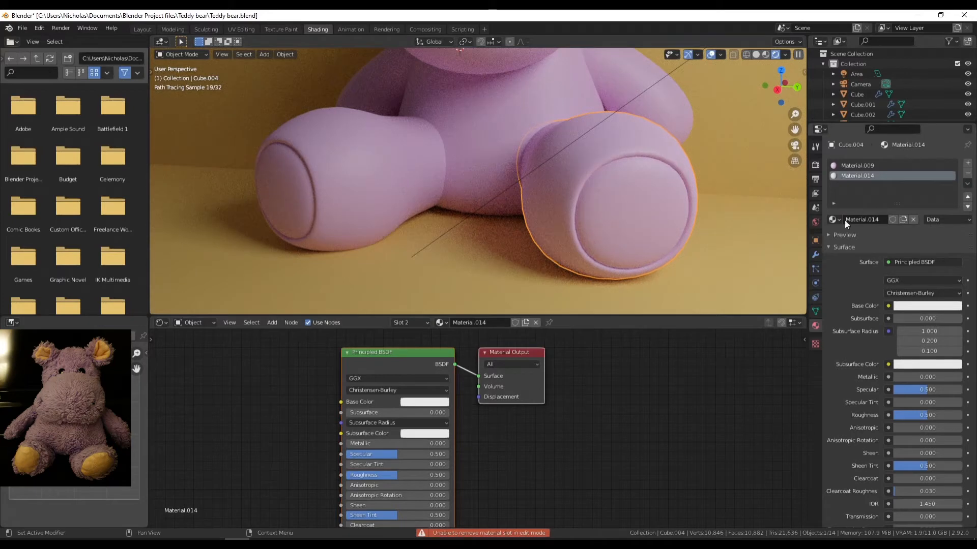
left_click(967, 173)
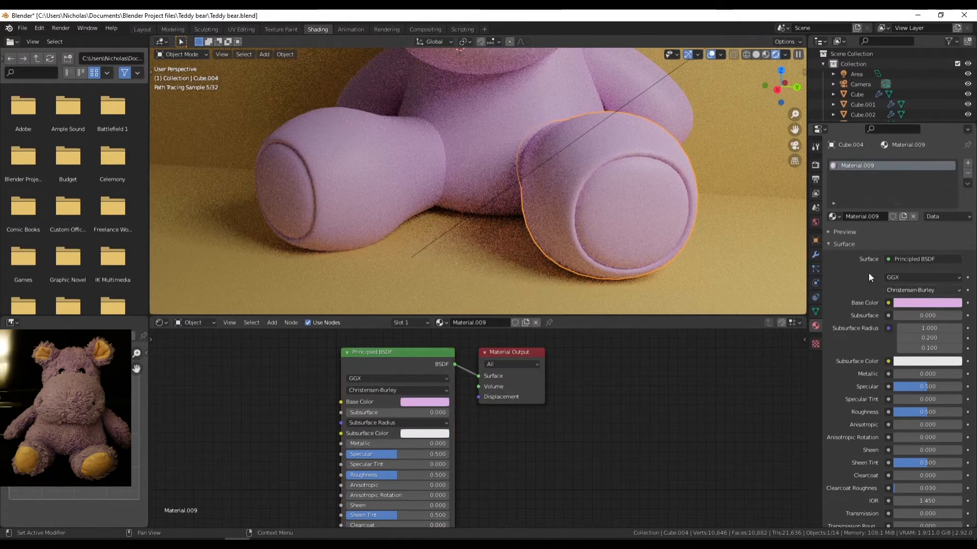
Set the Subdivision render level to 4 on both legs and apply the modifier to each.
left_click(815, 255)
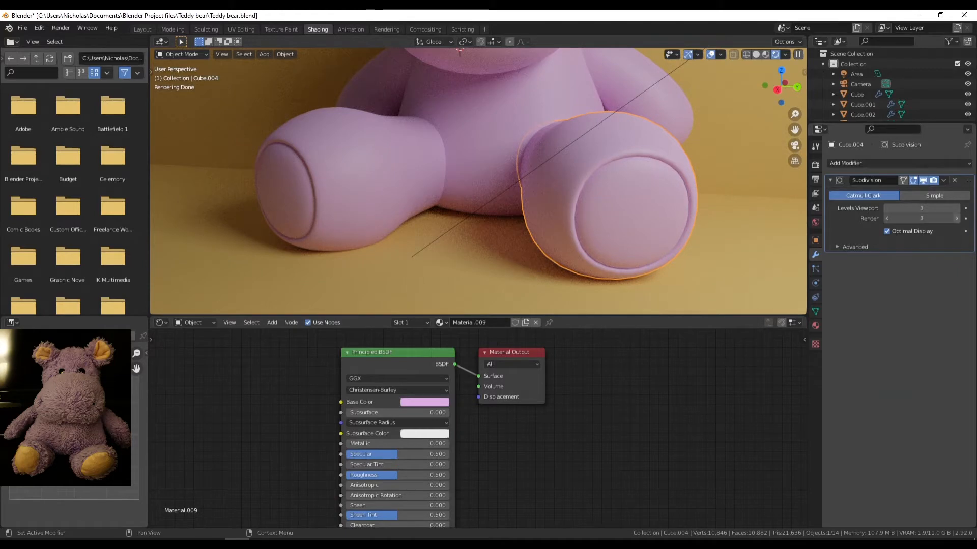
left_click(956, 218)
left_click(944, 180)
left_click(926, 194)
left_click(420, 196)
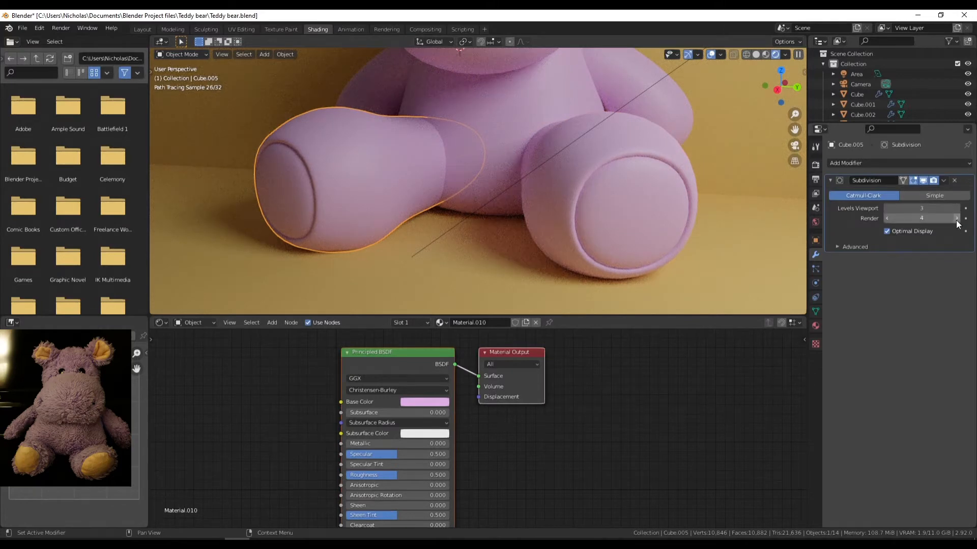
left_click(944, 181)
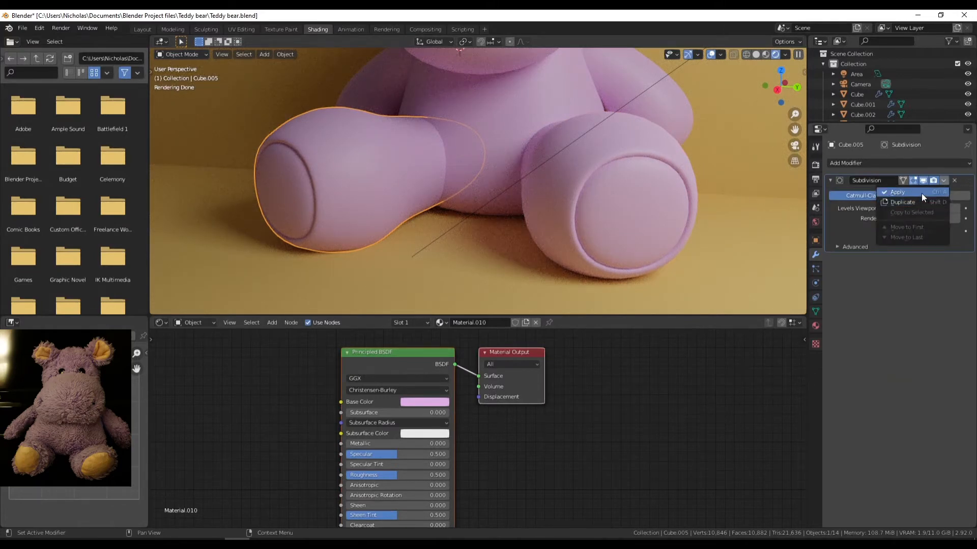
left_click(921, 193)
Open the left leg's subdivided mesh in Edit Mode and switch the viewport to Material Preview shading.
left_click(610, 193)
left_click(182, 54)
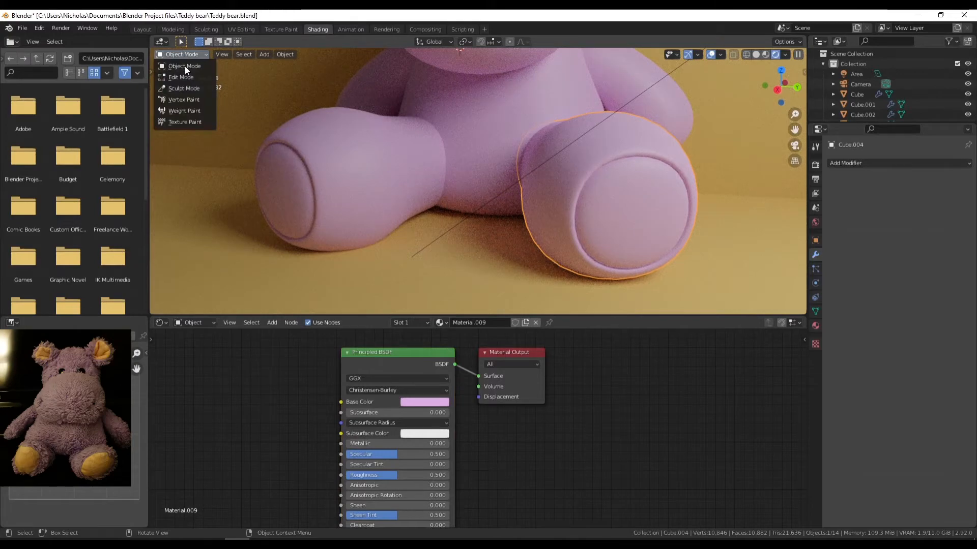
left_click(180, 76)
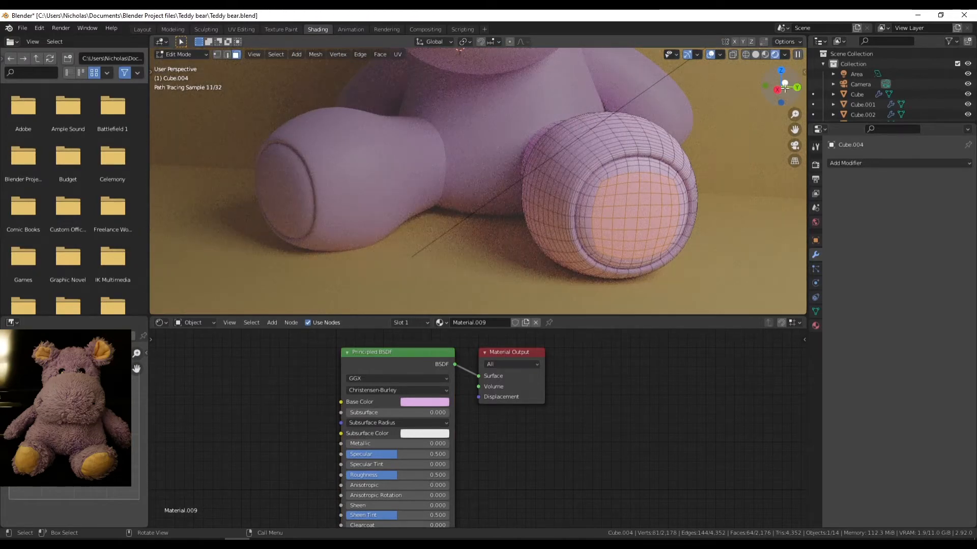
middle_click_drag(646, 191, 591, 160)
scroll(626, 184, "up", 2)
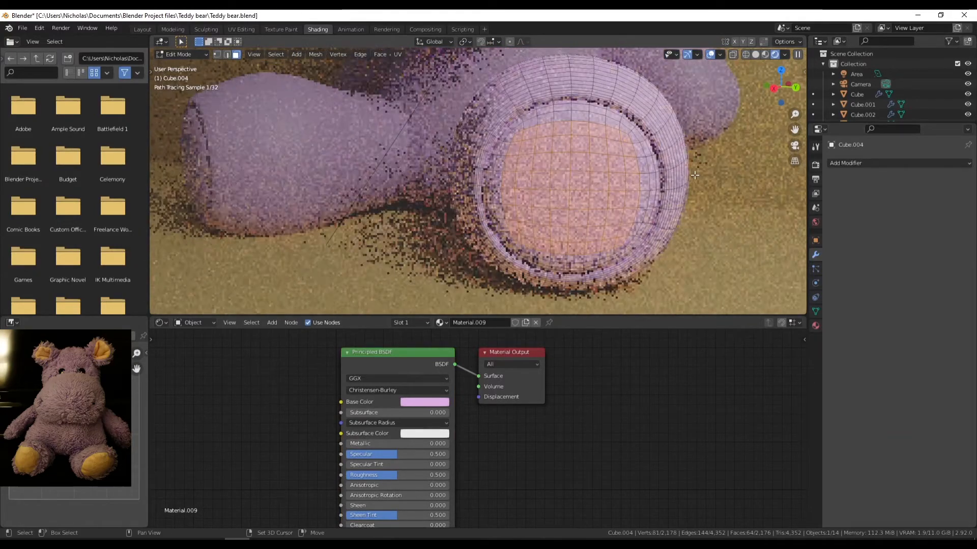
left_click(764, 54)
scroll(347, 153, "up", 3)
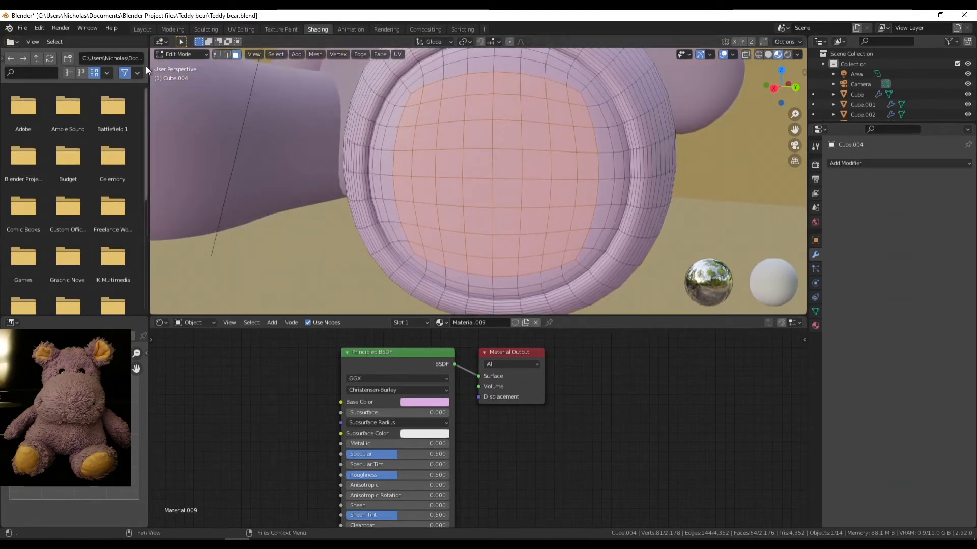
Clear the selection and circle-select all faces of the left foot's sole out to the surrounding groove.
key("alt+a")
key("t")
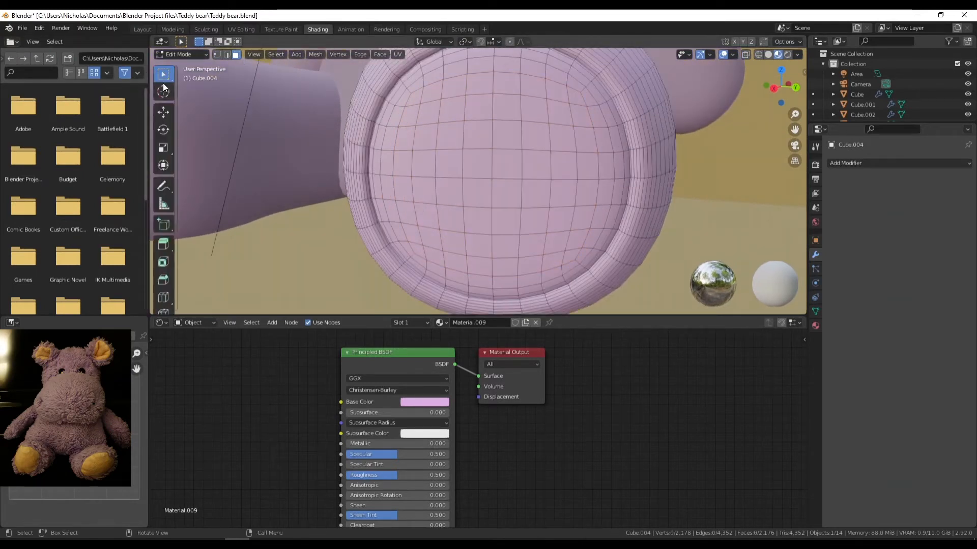
left_click_drag(166, 72, 212, 115)
left_click_drag(420, 153, 445, 96)
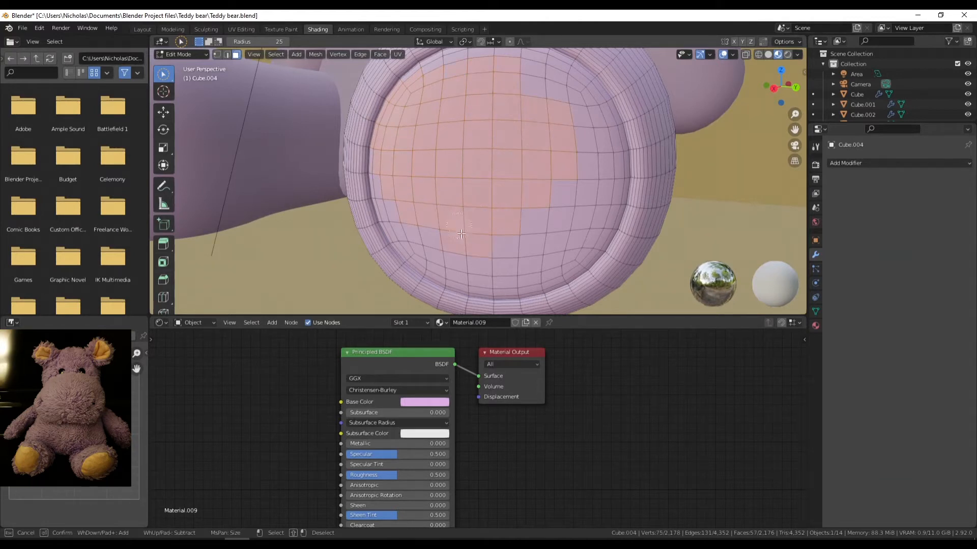
left_click_drag(530, 209, 529, 209)
middle_click_drag(530, 209, 478, 226)
left_click_drag(481, 199, 472, 180)
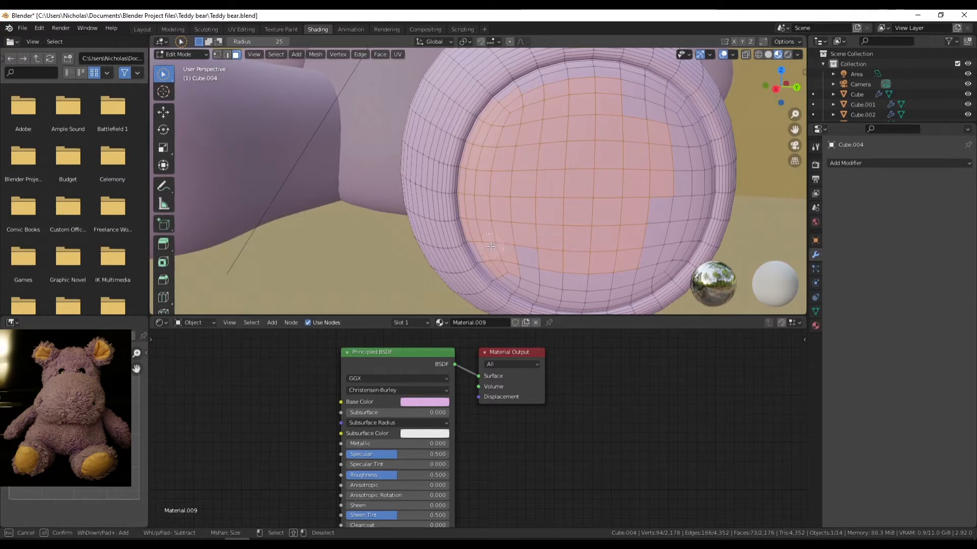
left_click_drag(600, 247, 596, 242)
middle_click_drag(606, 253, 546, 169, "shift")
left_click_drag(379, 80, 375, 74)
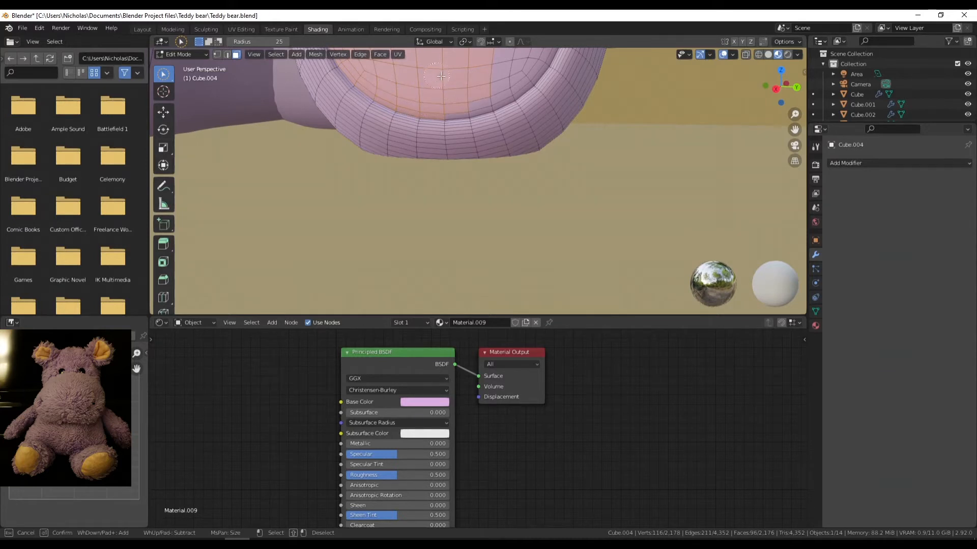
left_click_drag(478, 101, 506, 82)
middle_click_drag(506, 82, 485, 187, "shift")
left_click_drag(485, 187, 457, 209)
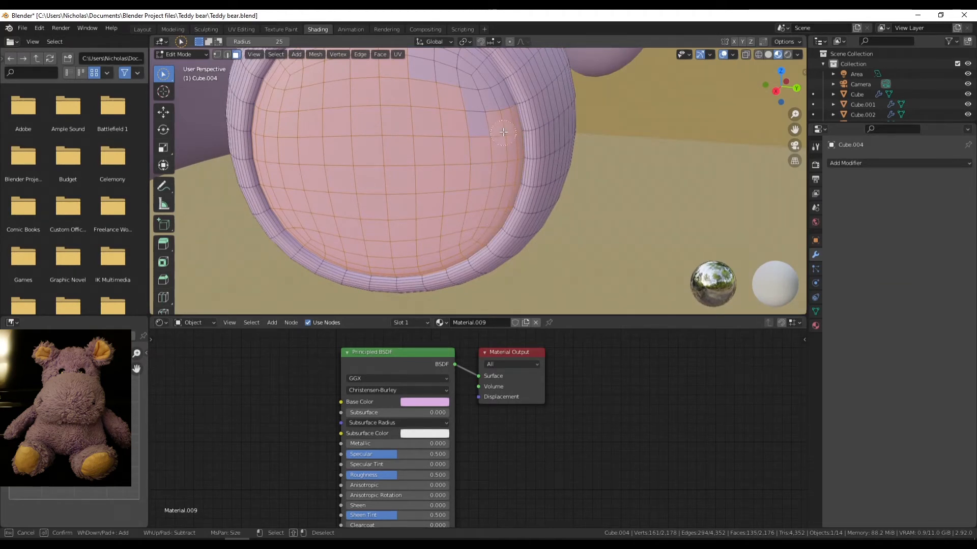
middle_click_drag(455, 77, 484, 235, "shift")
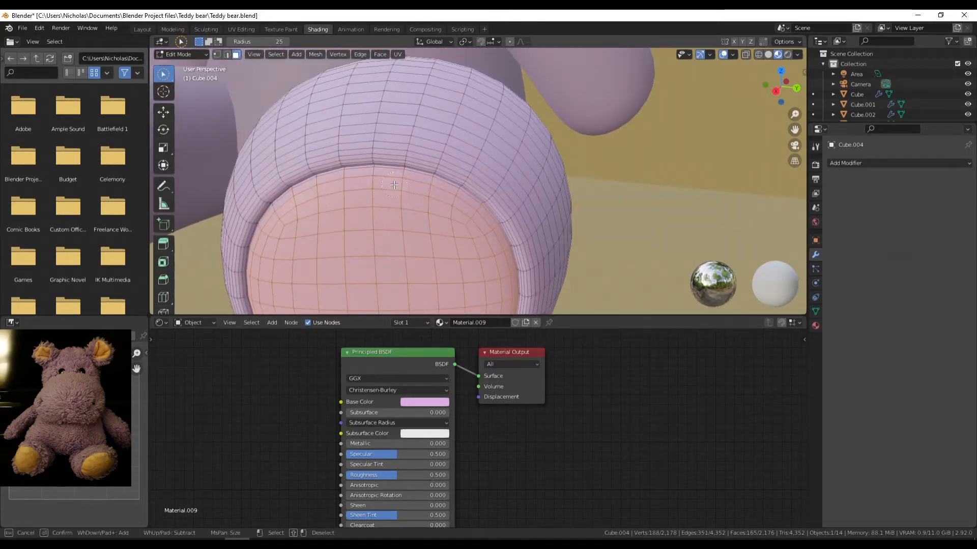
key("Escape")
scroll(433, 228, "down", 2)
middle_click_drag(441, 195, 462, 185, "shift")
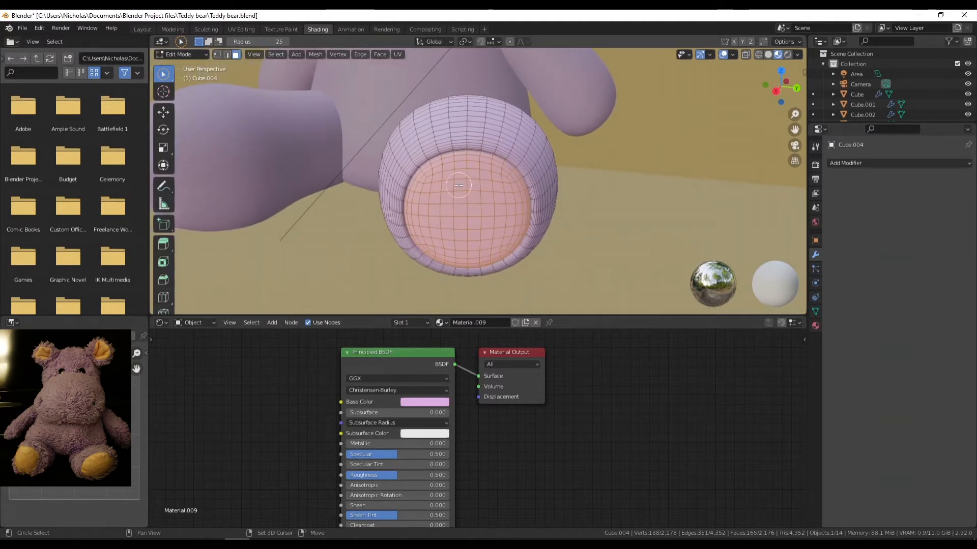
Add a second material slot with a new white material to the left leg, assign it to the sole faces, and return to Object Mode.
left_click(815, 223)
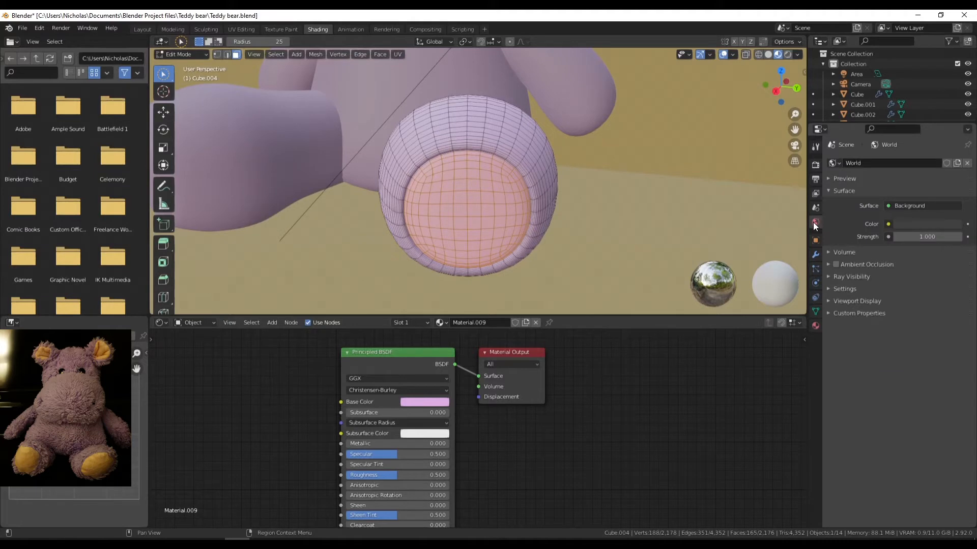
left_click(815, 324)
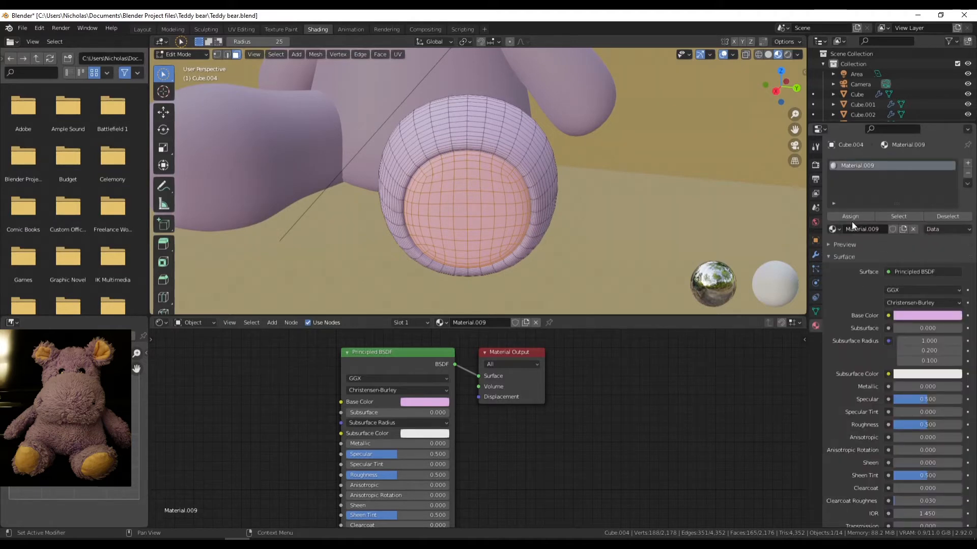
left_click(967, 163)
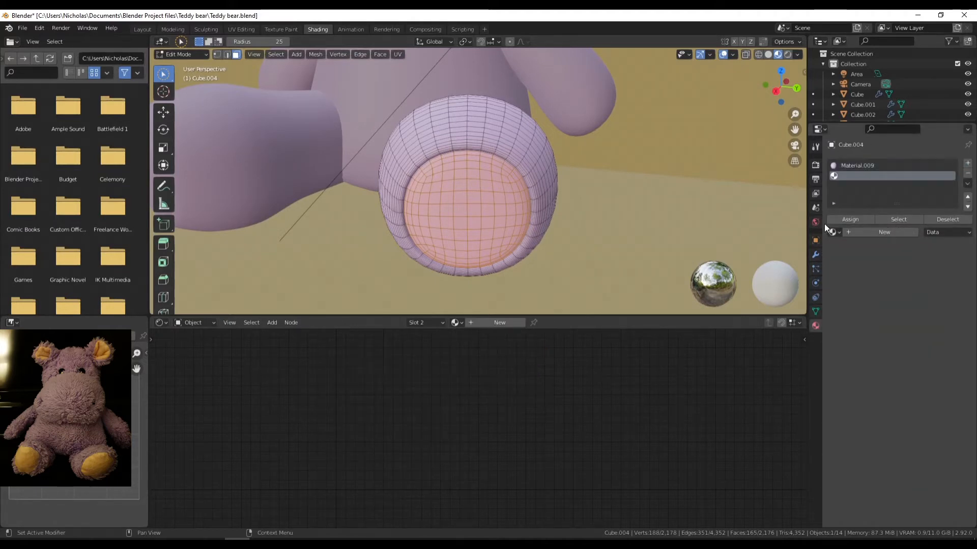
left_click(871, 233)
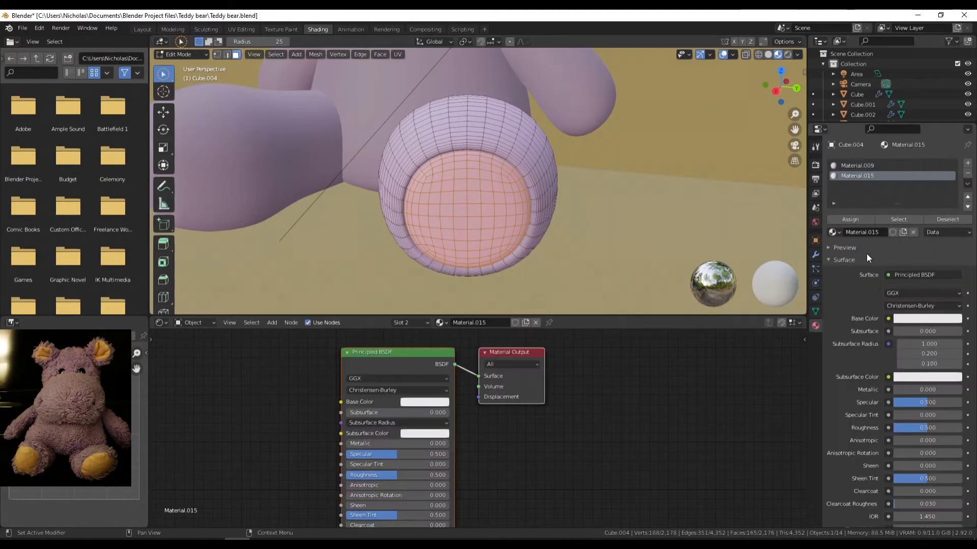
left_click(862, 221)
left_click(182, 54)
left_click(183, 66)
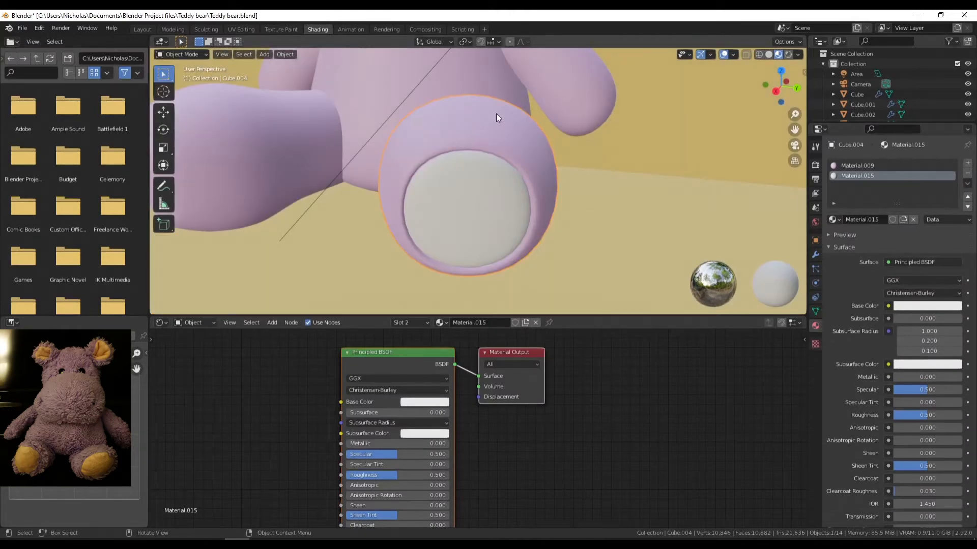
Switch to the top view and delete the leg with the white sole.
scroll(475, 211, "down", 5)
middle_click_drag(517, 215, 482, 225)
left_click(415, 197)
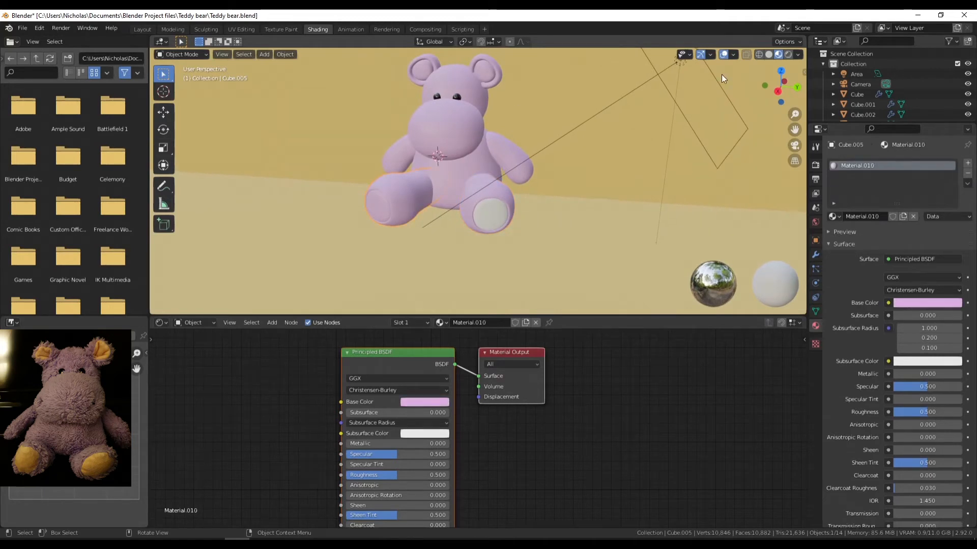
left_click(783, 69)
scroll(587, 164, "up", 5)
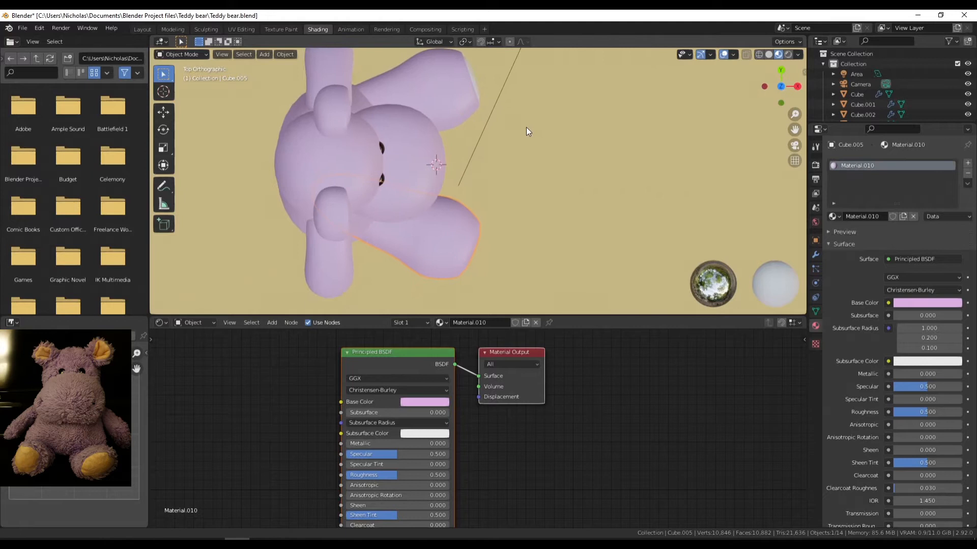
key("x")
left_click(417, 71)
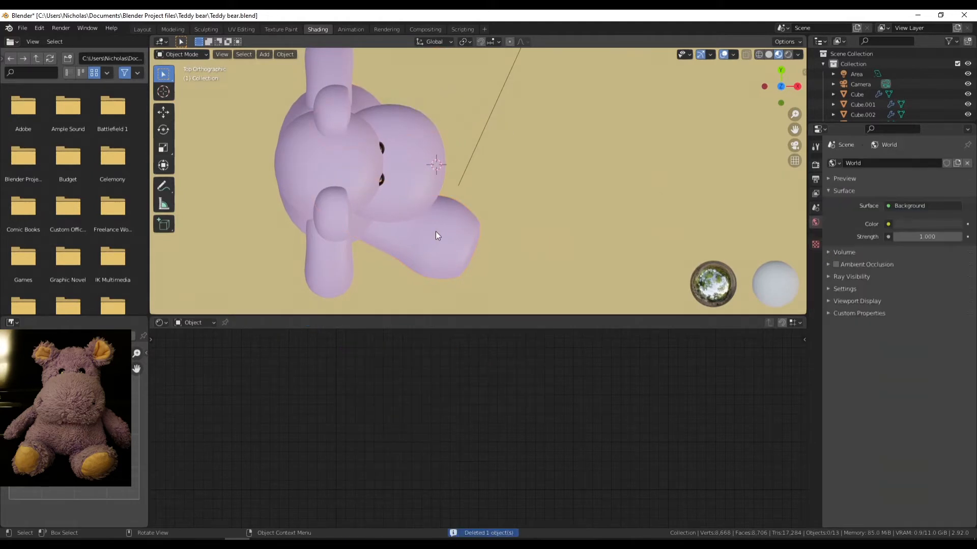
Undo the deletion of the white-soled leg and delete the right leg with the plain sole instead.
key("ctrl+z")
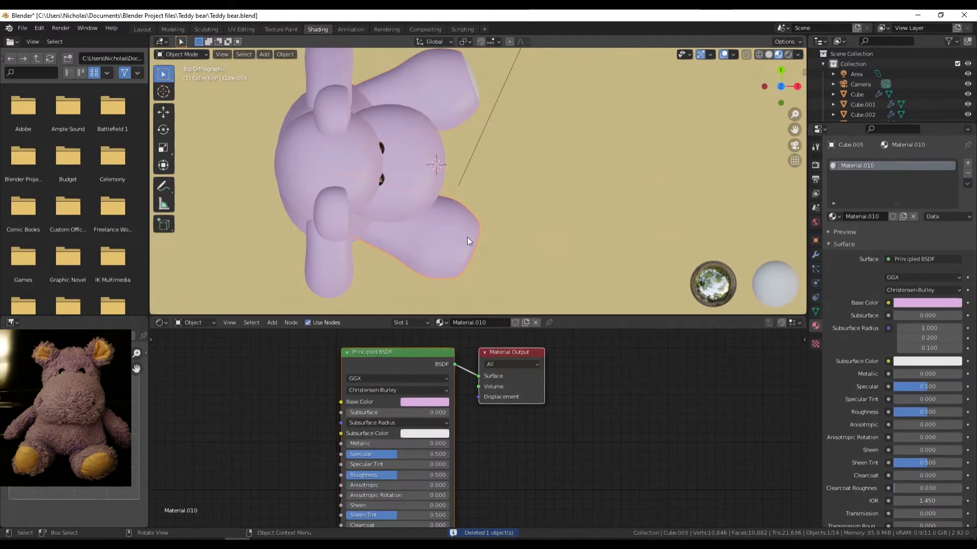
key("Delete")
Duplicate the white-soled left leg, then move the copy about -0.88 m along Y and rotate it into the right leg's place.
left_click(462, 75)
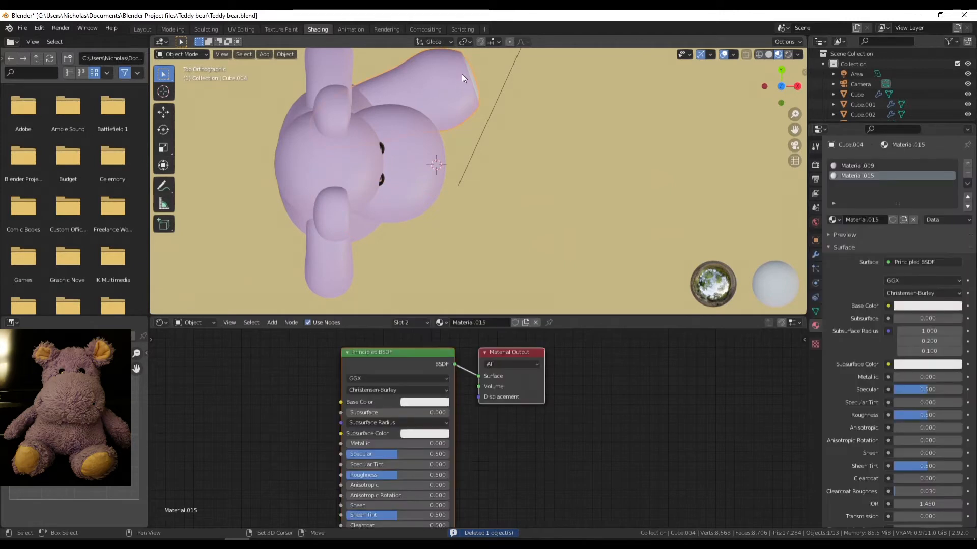
key("shift+d")
left_click(461, 75)
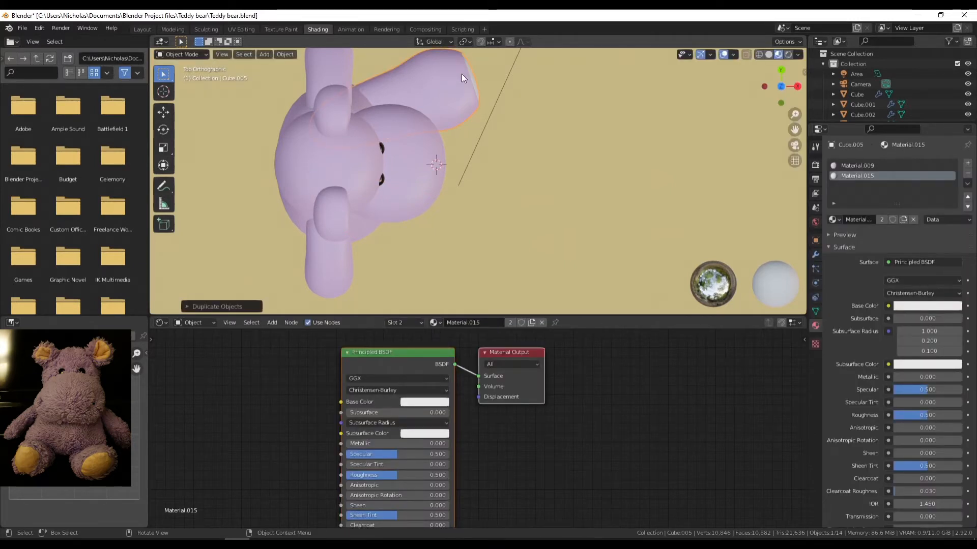
key("g")
key("y")
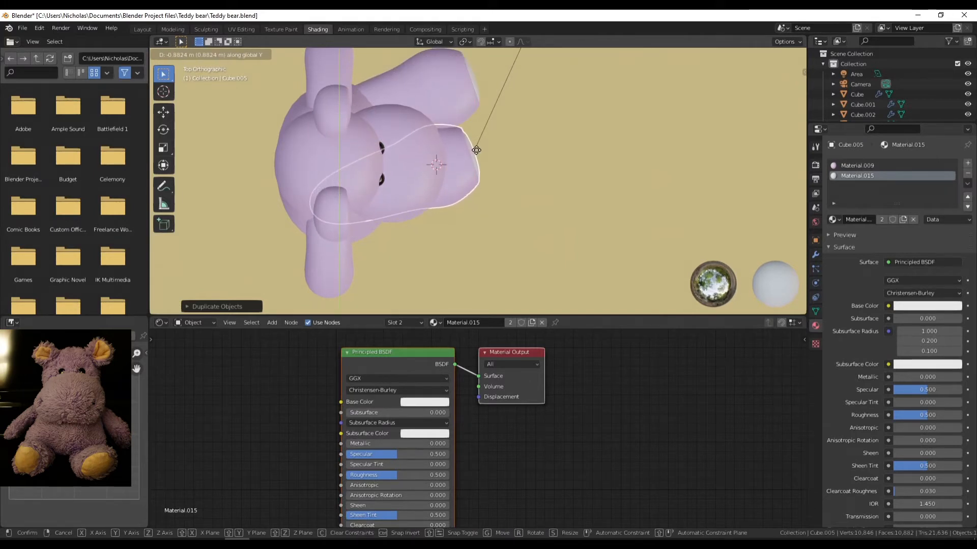
left_click(476, 150)
key("r")
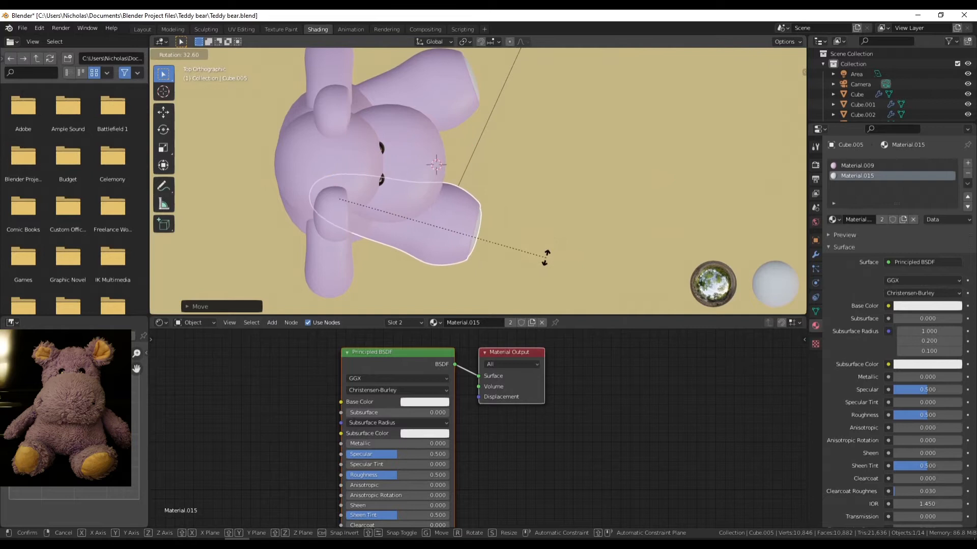
left_click(535, 281)
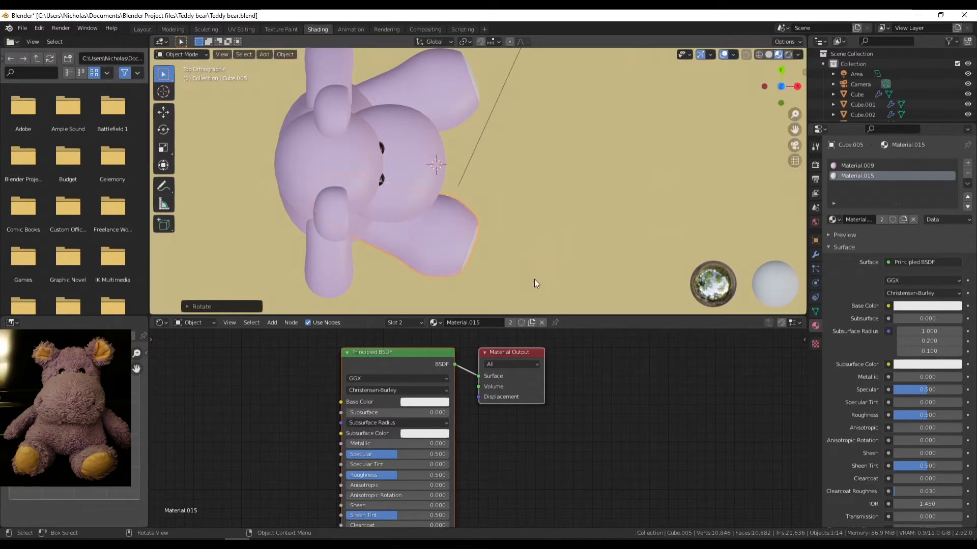
Render the scene to check the white soles on both feet, and close the render window.
middle_click_drag(574, 188, 527, 243)
key("F12")
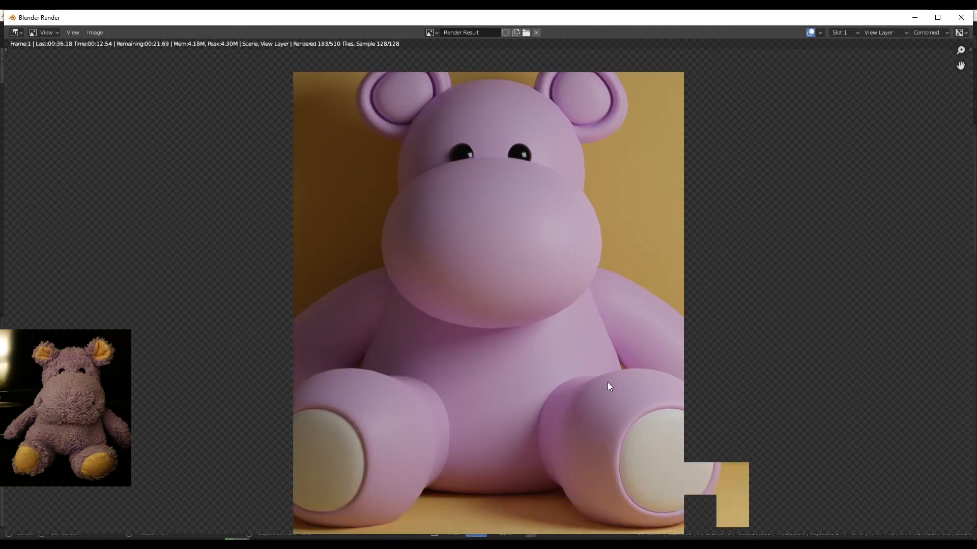
scroll(610, 387, "down", 1)
scroll(698, 378, "up", 1)
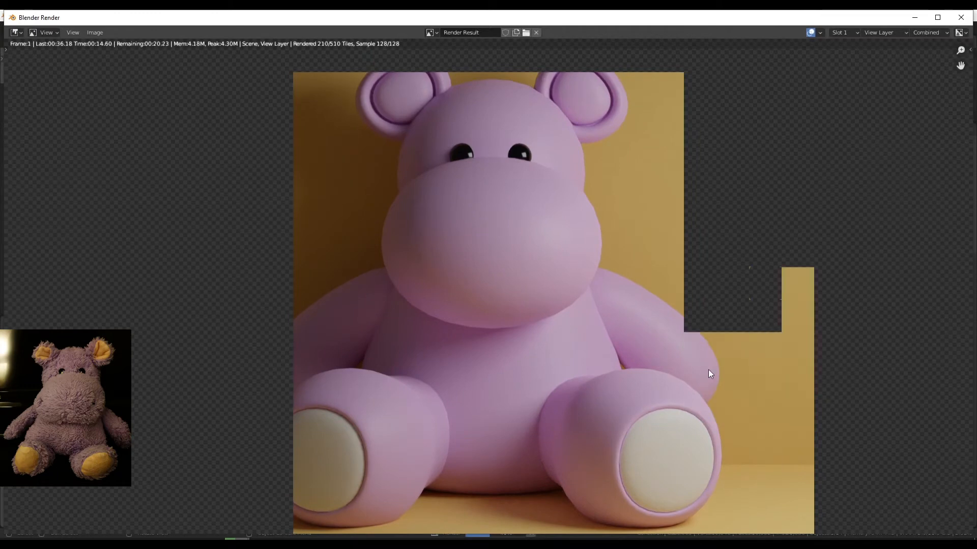
left_click(961, 17)
Add a second material slot with a new white material to the left ear's mesh and assign it to the inner faces.
left_click(449, 80)
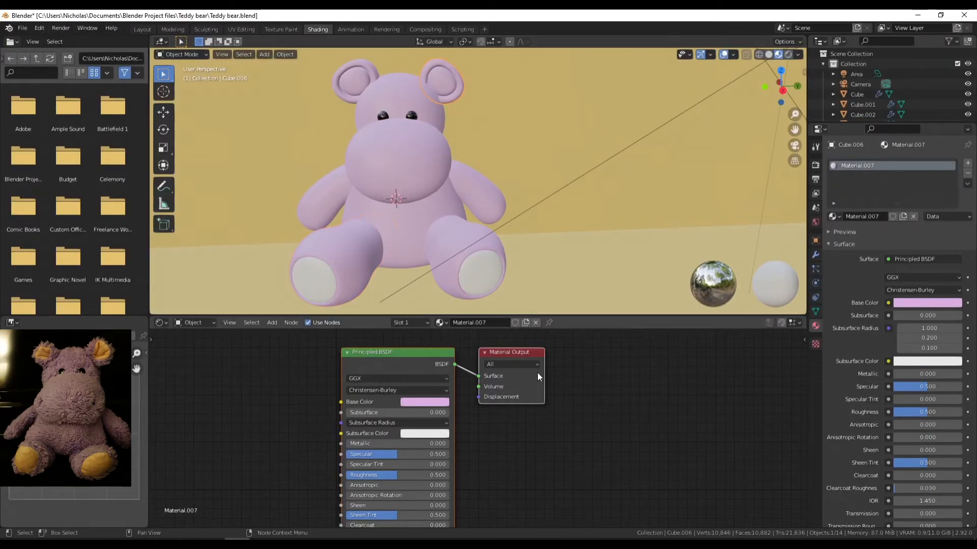
scroll(468, 139, "up", 3)
left_click(181, 54)
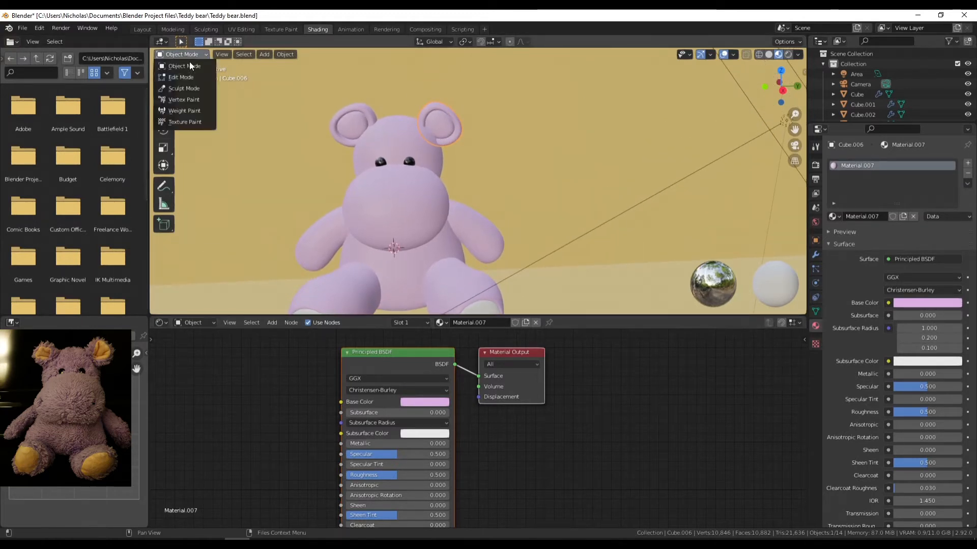
left_click(187, 77)
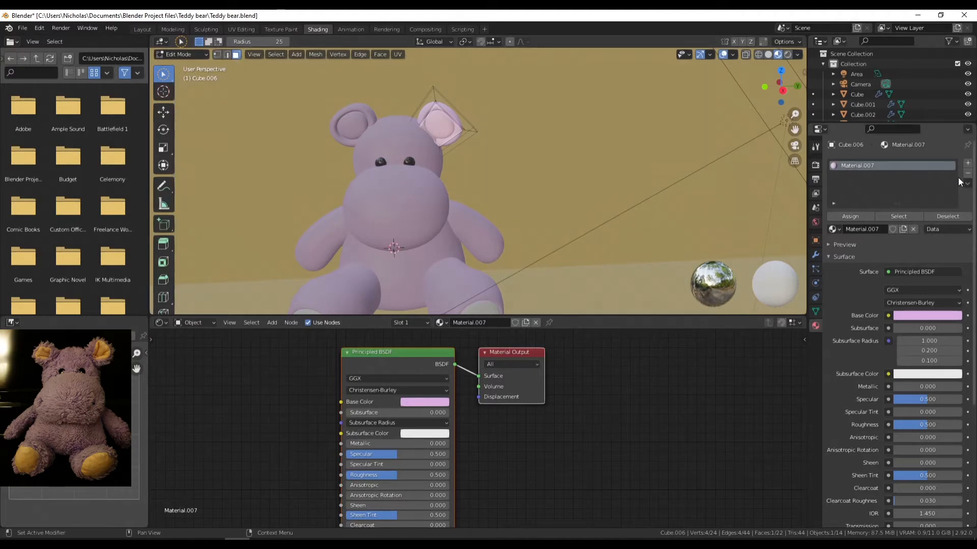
left_click(968, 164)
left_click(870, 235)
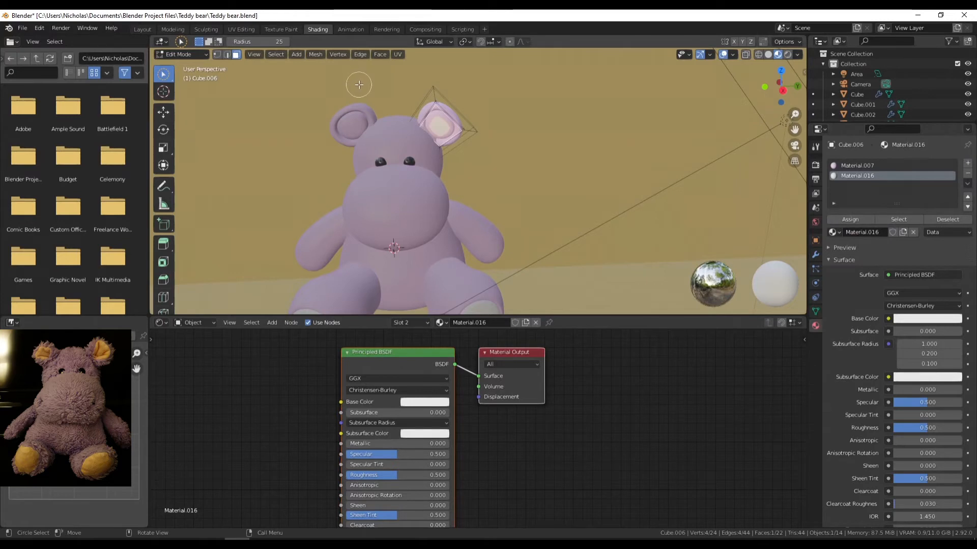
Return the left ear to Object Mode and try applying its Subdivision modifier.
left_click(169, 55)
left_click(170, 61)
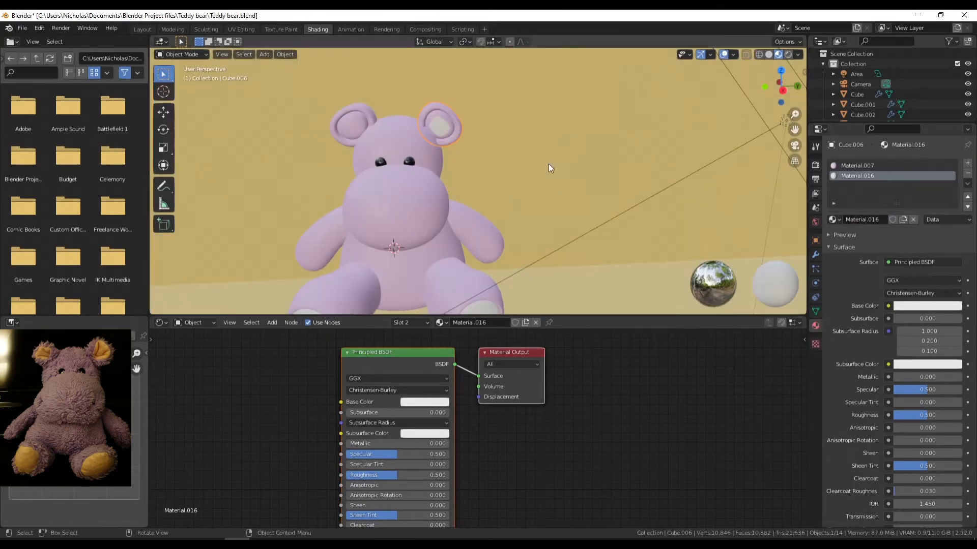
left_click(815, 254)
left_click(944, 180)
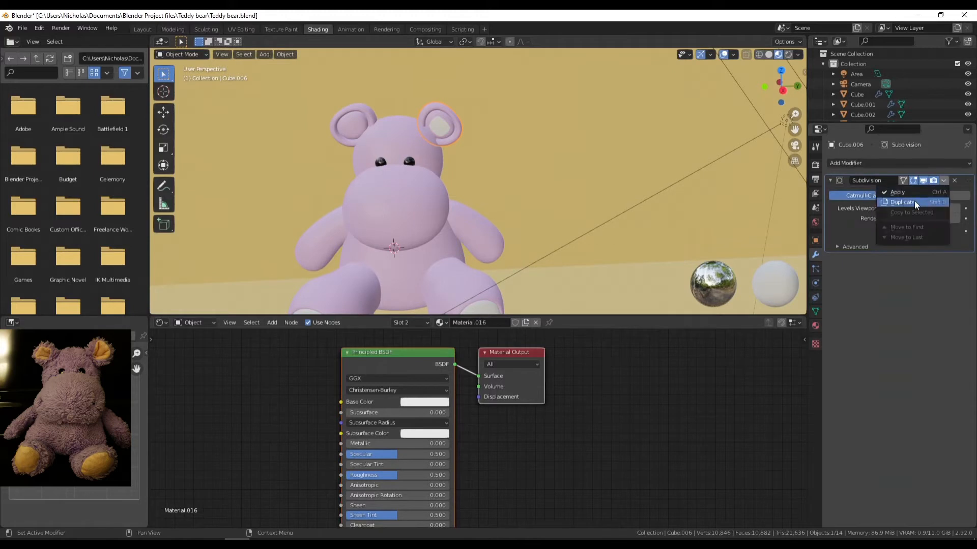
left_click(913, 193)
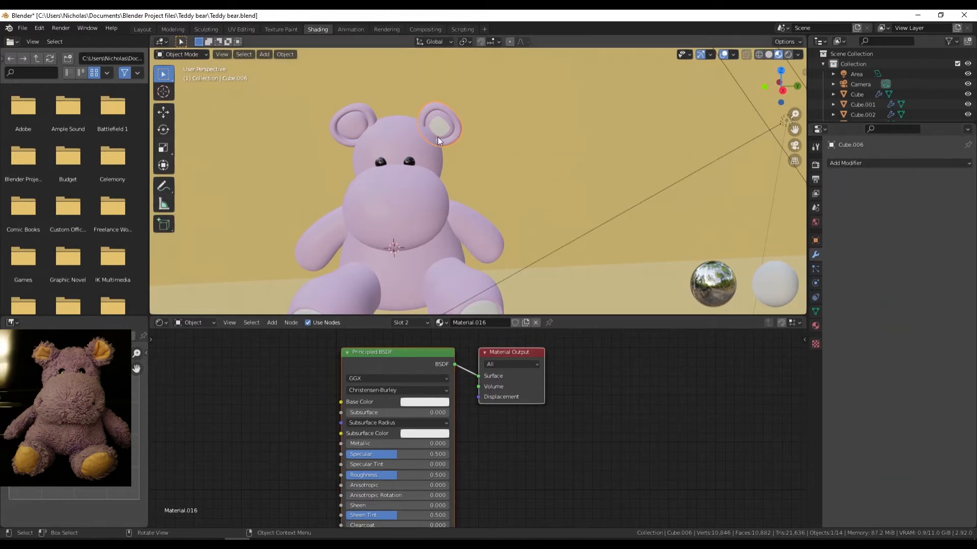
key("ctrl+3")
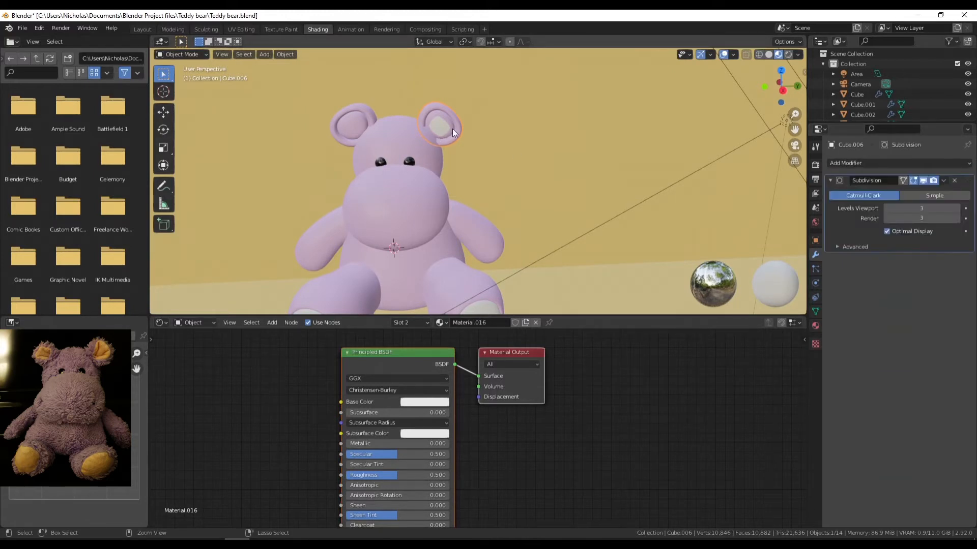
Undo the white material assignment on the left ear's inner faces and return to Object Mode.
scroll(459, 111, "up", 4)
scroll(422, 133, "up", 2)
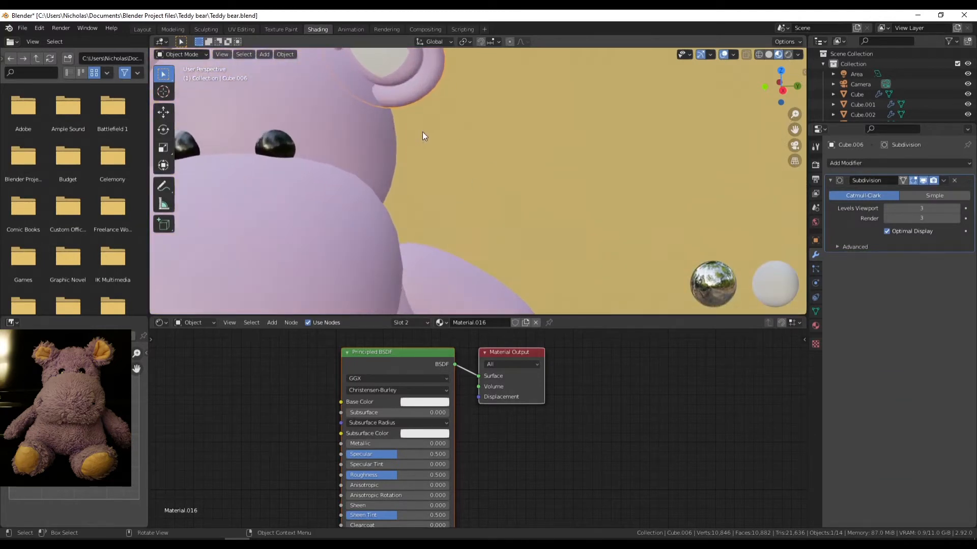
middle_click_drag(436, 130, 637, 136, "shift")
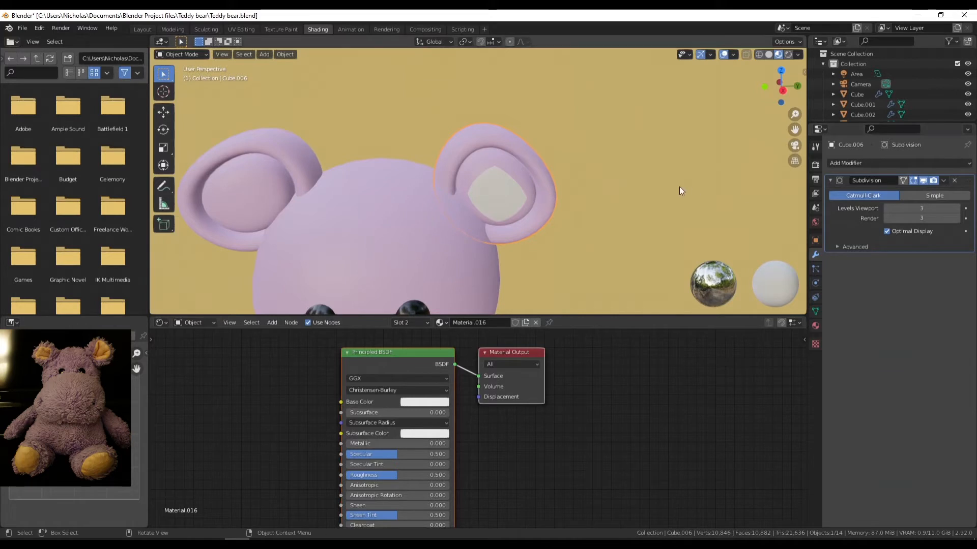
key("Tab")
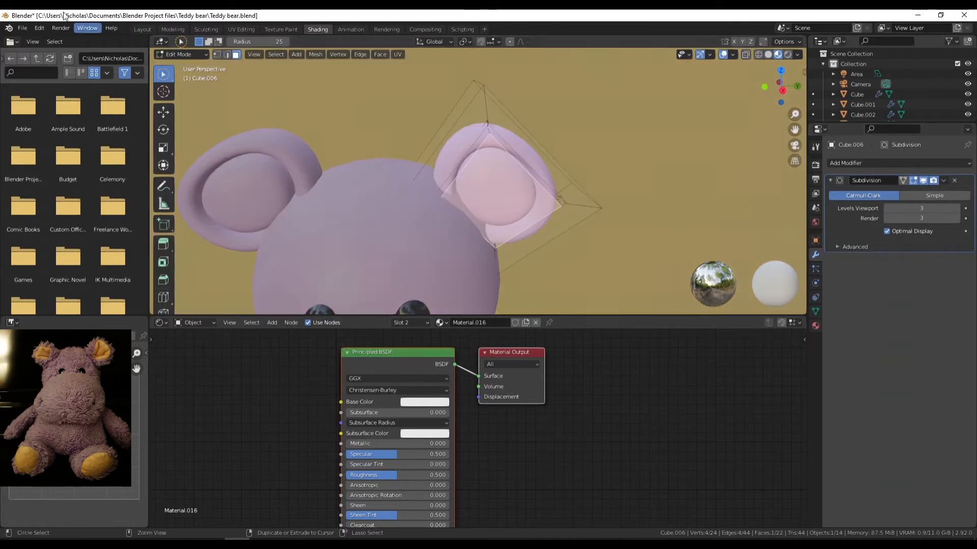
left_click(168, 59)
left_click(180, 63)
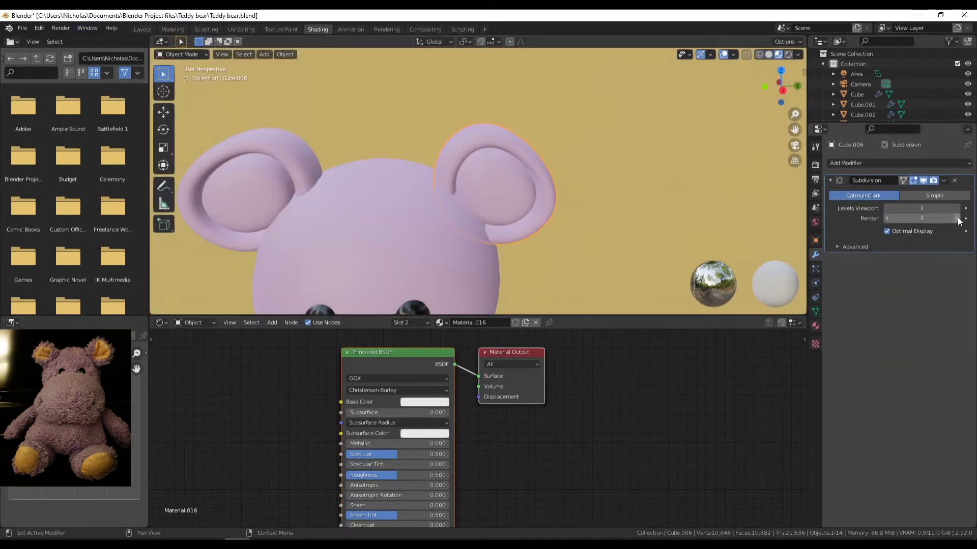
Apply the left ear's Subdivision modifier and open the dense mesh in Edit Mode.
left_click(944, 181)
left_click(938, 193)
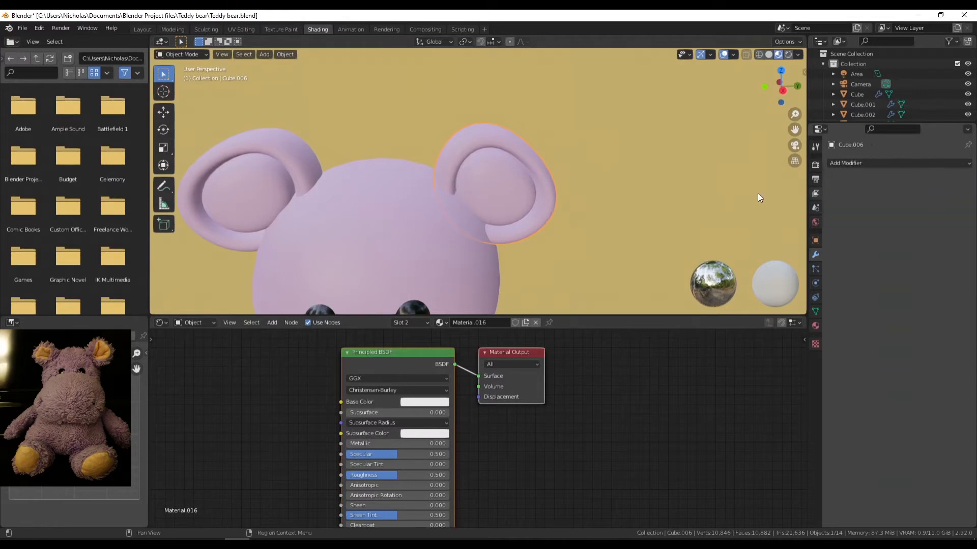
left_click(182, 55)
left_click(193, 68)
Circle-select all front faces of the left ear's inner pad out to the surrounding groove.
middle_click_drag(586, 172, 526, 104)
scroll(525, 105, "up", 3)
middle_click_drag(427, 151, 437, 190, "shift")
scroll(437, 180, "up", 1)
middle_click_drag(579, 458, 580, 451)
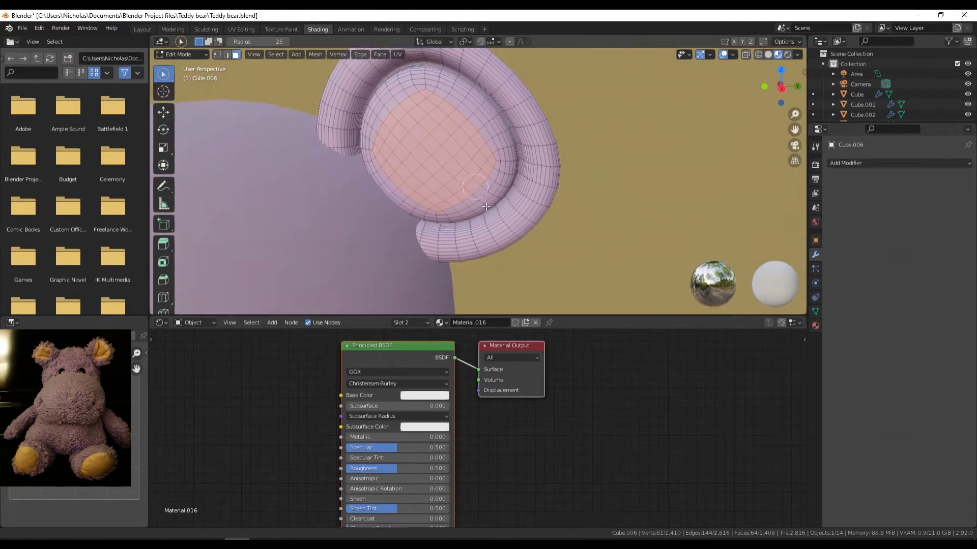
middle_click_drag(473, 182, 480, 197, "shift")
left_click_drag(423, 111, 427, 103)
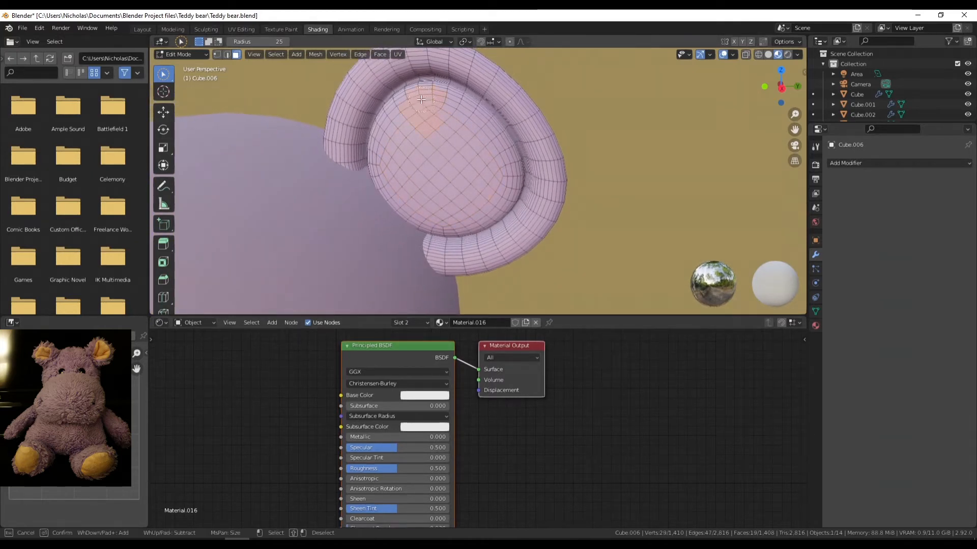
left_click_drag(393, 120, 386, 165)
left_click_drag(440, 216, 447, 219)
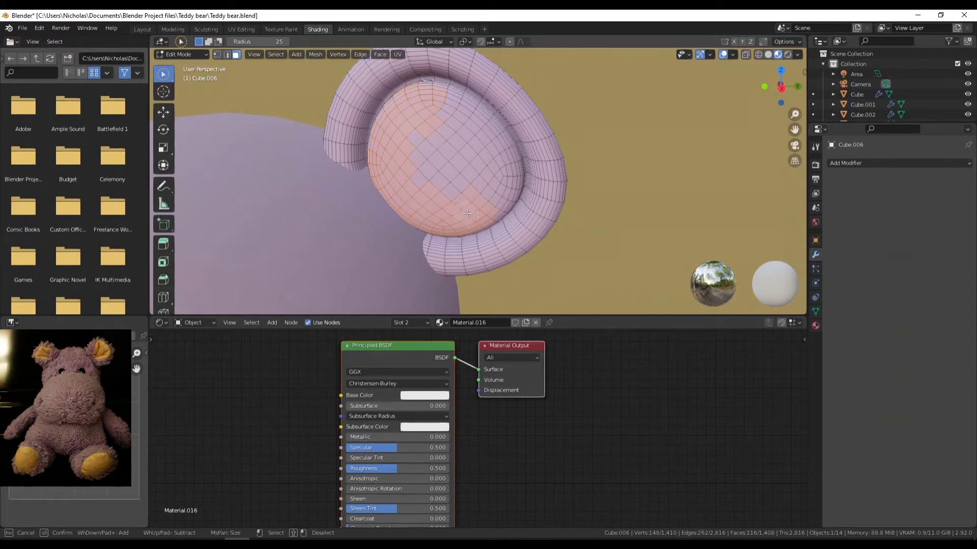
left_click_drag(427, 136, 447, 87)
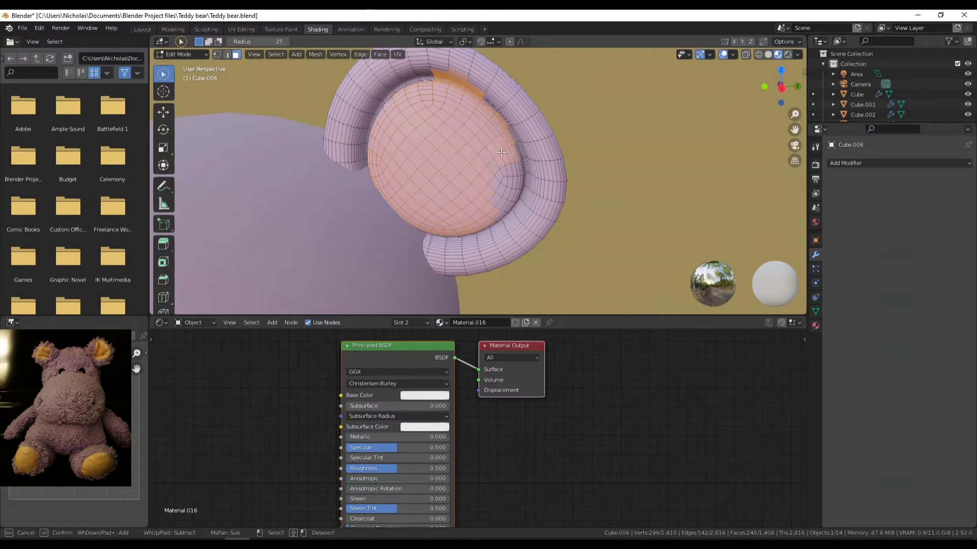
left_click_drag(507, 169, 507, 168)
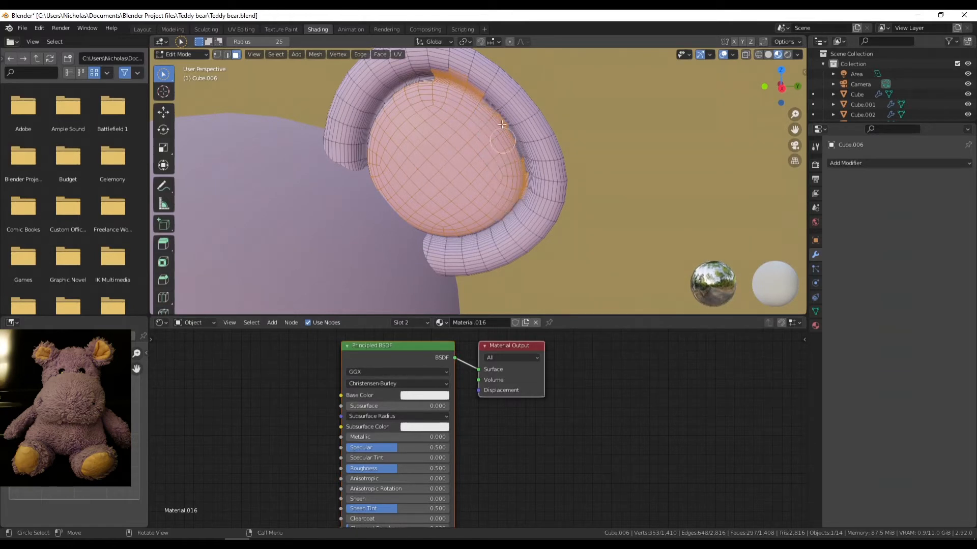
Remove the stray faces on the left ear's outer rim and in the groove from the selection.
left_click(481, 82, "shift")
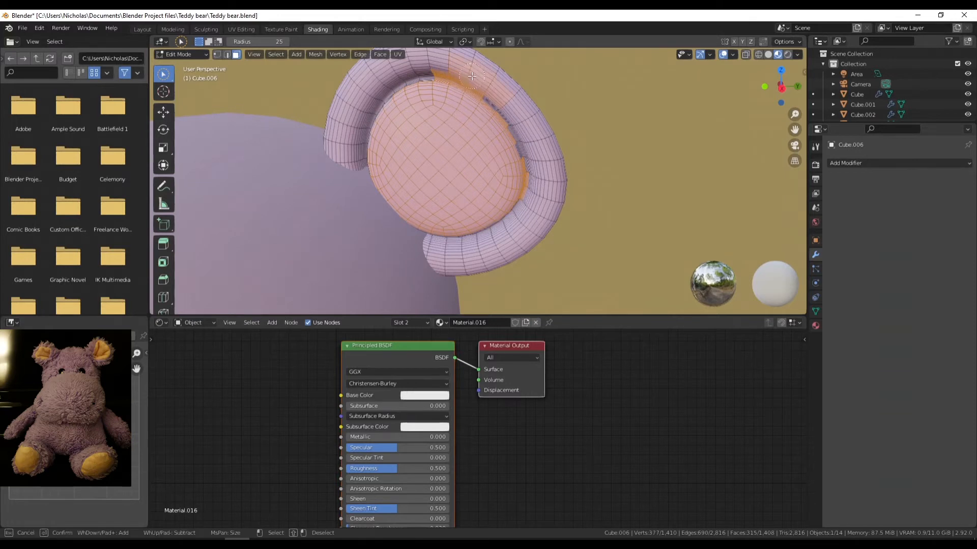
left_click_drag(443, 72, 461, 70, "ctrl")
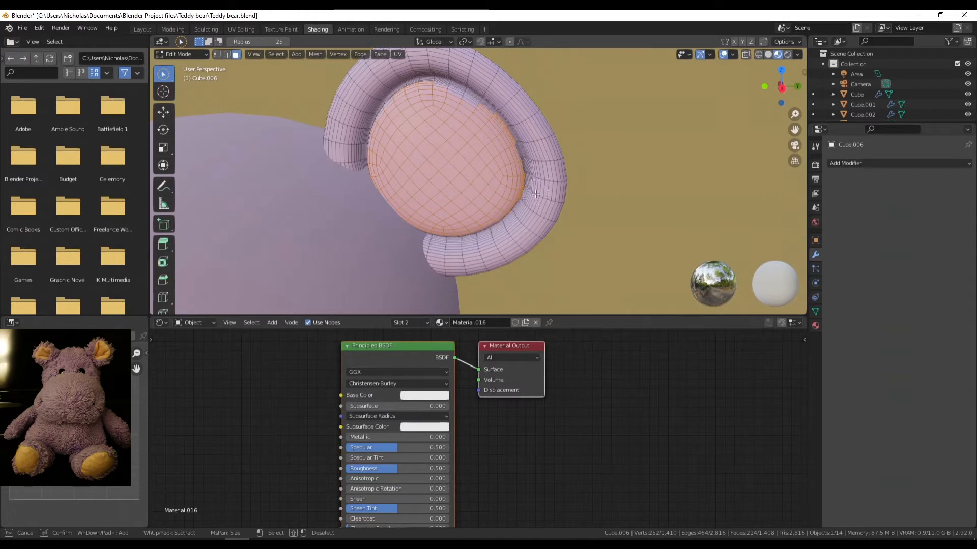
left_click(476, 116)
Extend the circle selection over the inner pad's edge faces beside the head and along its underside.
middle_click_drag(425, 92, 318, 141)
left_click_drag(422, 104, 389, 111)
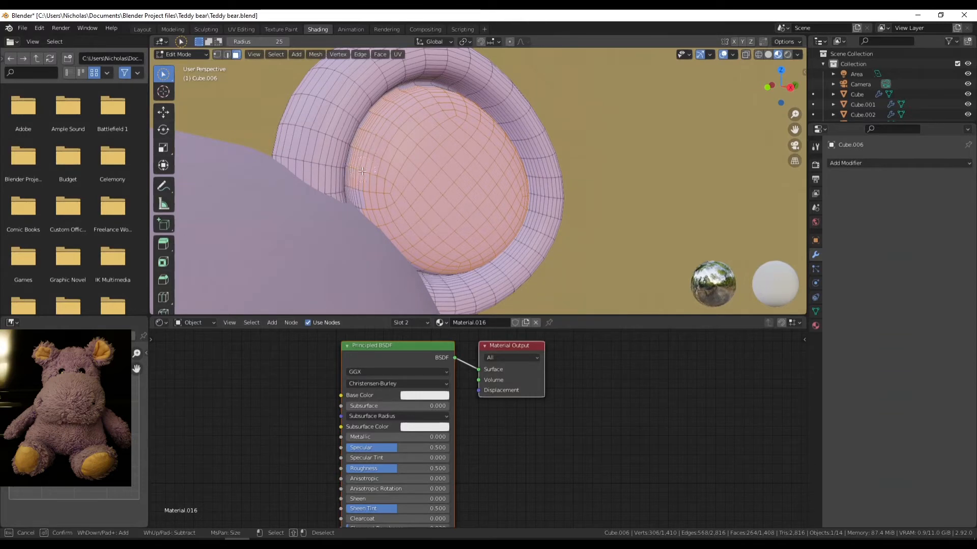
middle_click_drag(378, 210, 740, 60)
middle_click_drag(658, 125, 471, 87)
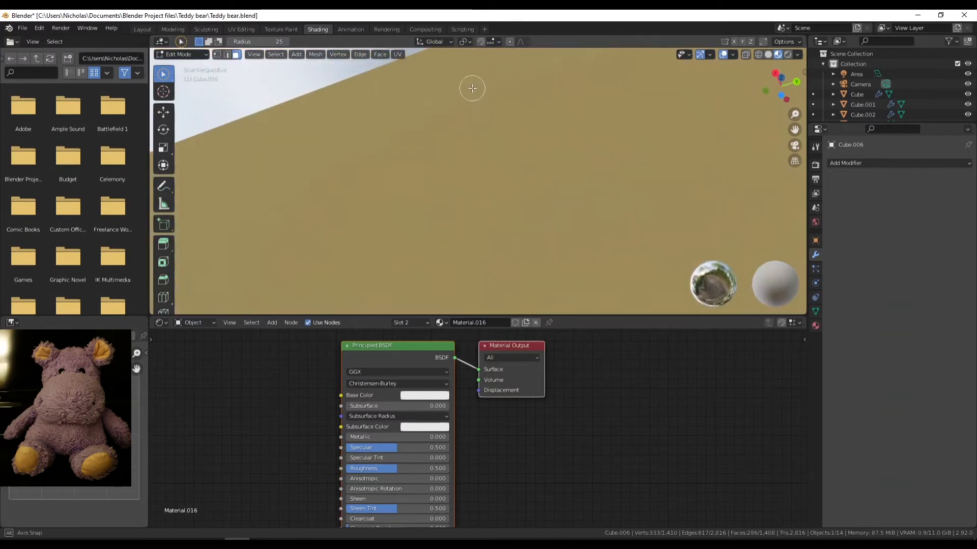
middle_click_drag(448, 158, 251, 168)
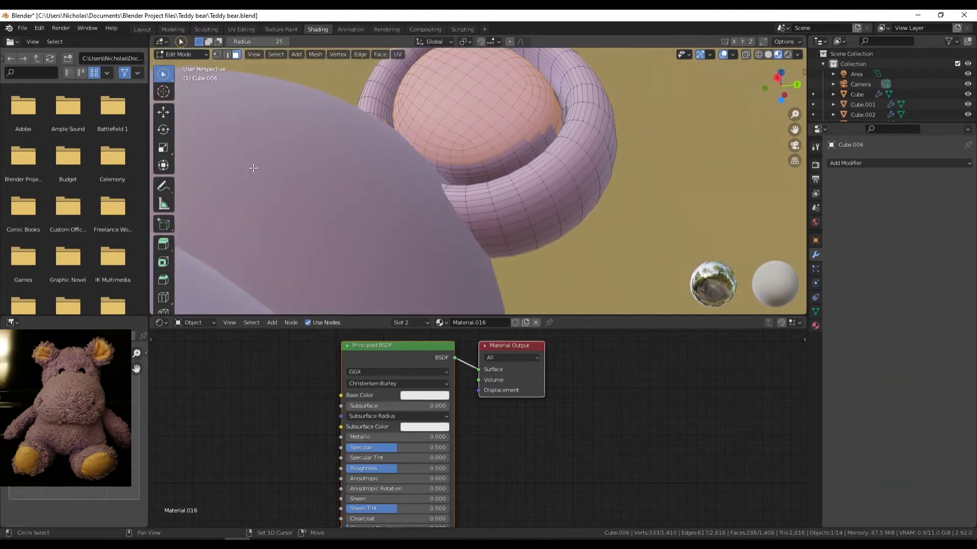
key("c")
mouse_move(426, 163)
left_mouse_down()
mouse_move(489, 170)
mouse_move(526, 142)
left_mouse_up()
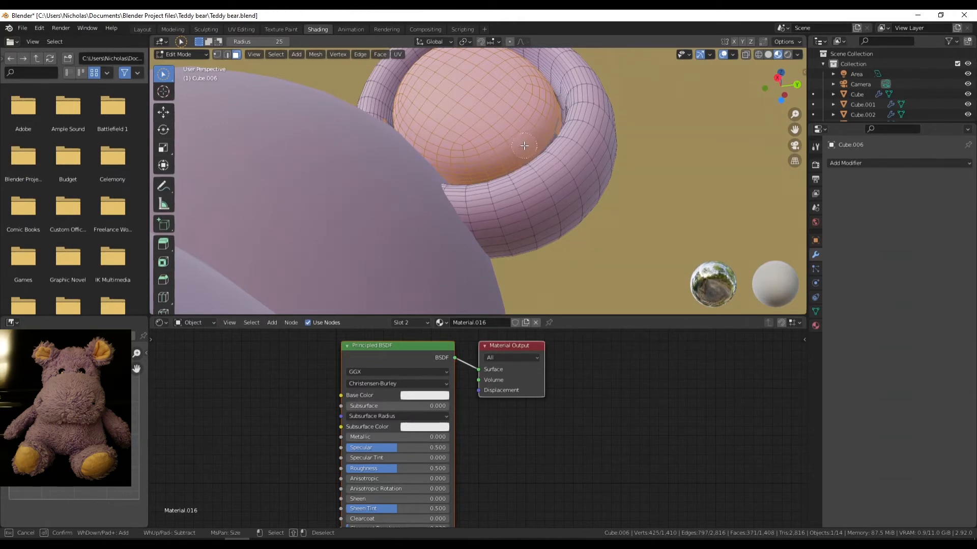
left_click_drag(545, 119, 537, 126)
Add the remaining edge faces around the left ear's inner pad, along its underside, outer side and upper edge, to the selection.
middle_click_drag(567, 151, 567, 190)
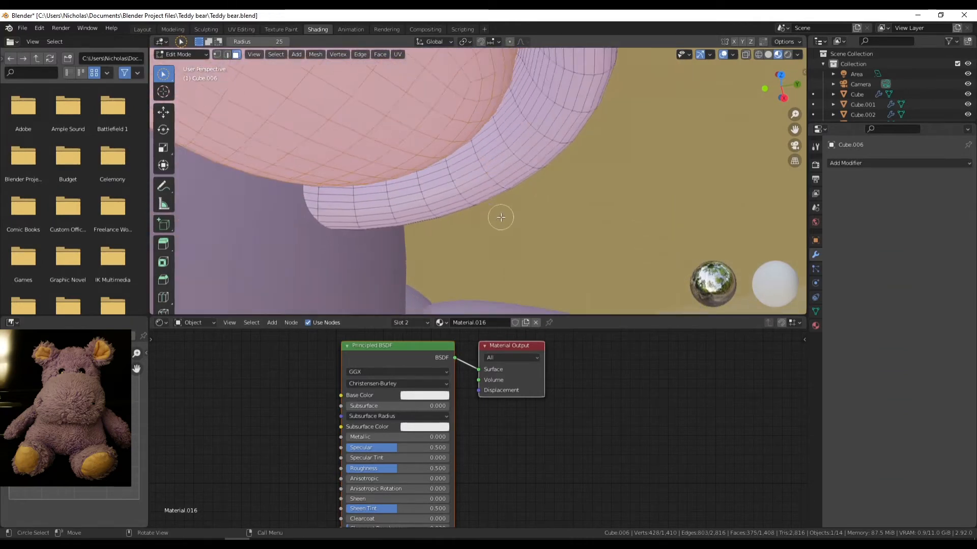
scroll(500, 218, "down", 4)
mouse_move(493, 87)
middle_mouse_down("shift")
mouse_move(488, 125)
mouse_move(461, 155)
mouse_move(465, 148)
middle_mouse_up("shift")
left_click_drag(469, 144, 474, 161, "shift")
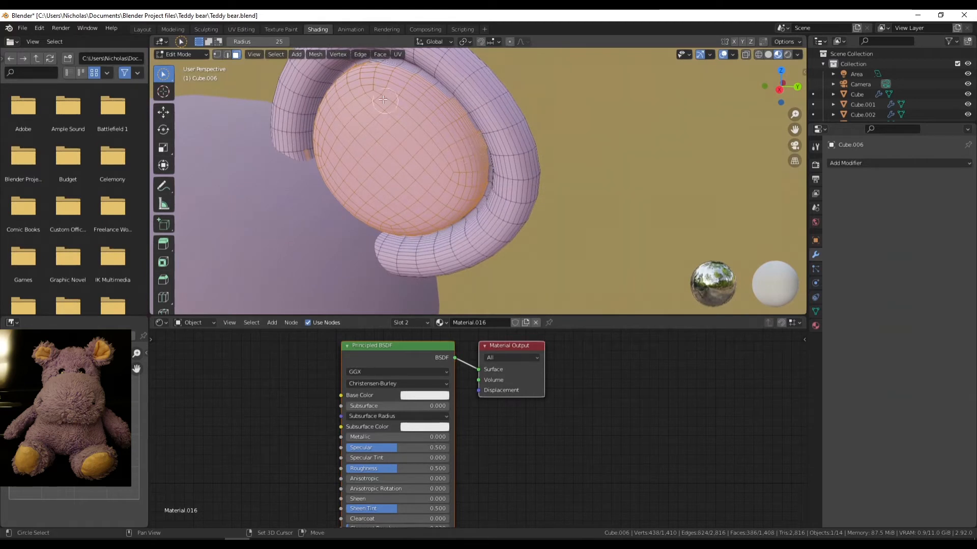
middle_click_drag(383, 100, 445, 173)
left_click_drag(458, 166, 459, 162, "shift")
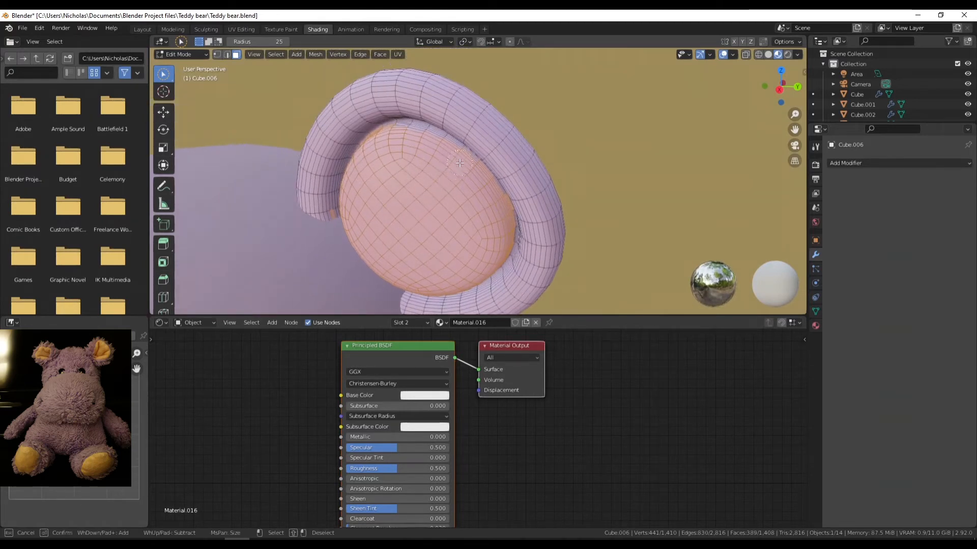
left_click_drag(413, 136, 413, 137, "shift")
middle_click_drag(413, 137, 421, 185)
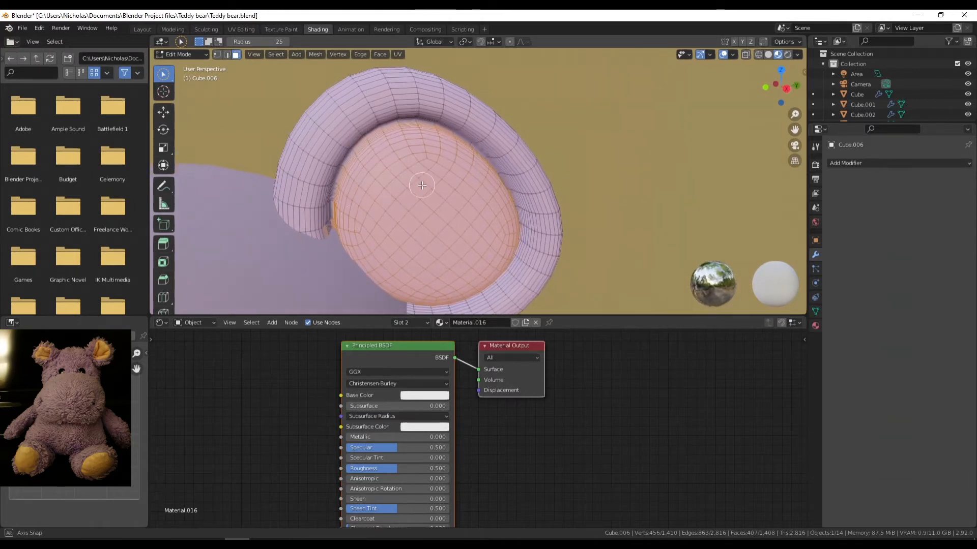
Assign Material.016 to the selected inner-pad faces of the left ear and return to Object Mode.
scroll(417, 213, "down", 5)
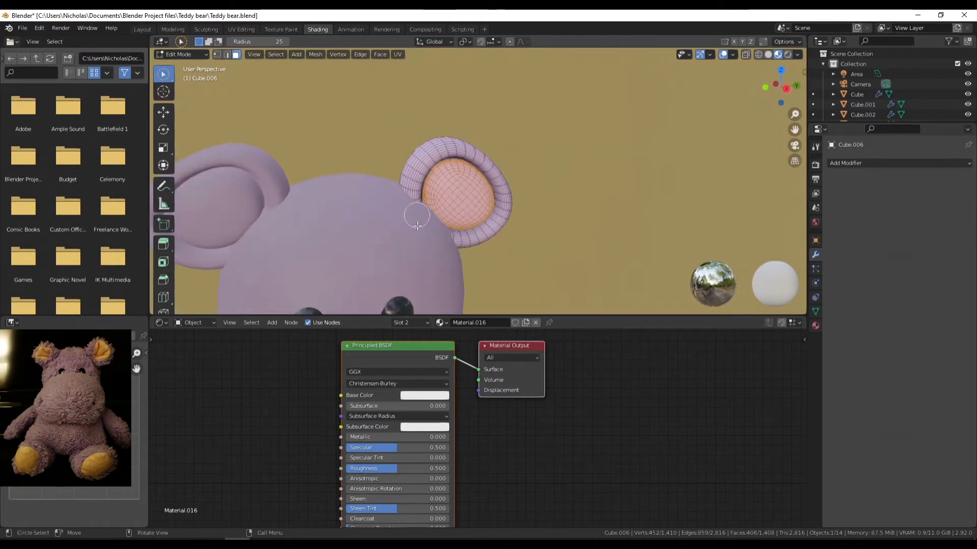
left_click(815, 325)
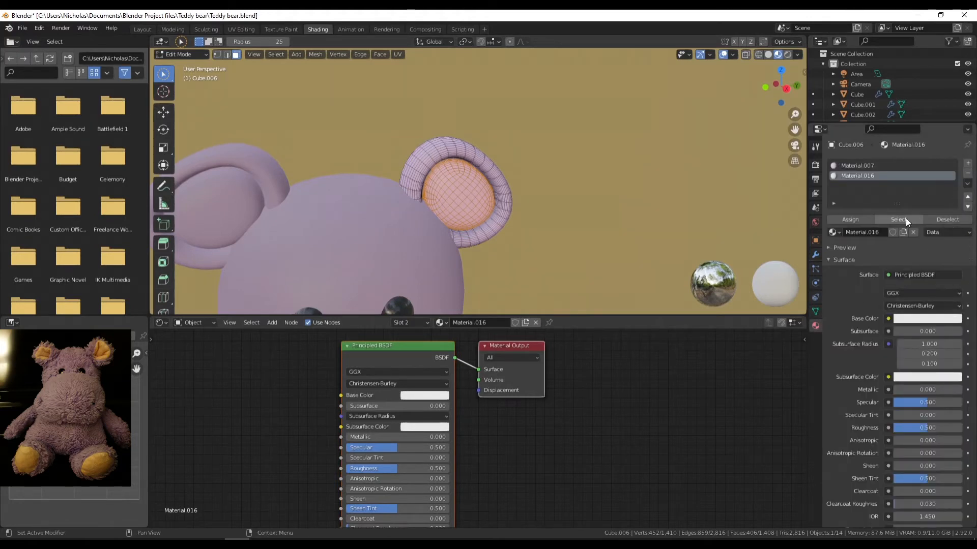
left_click(862, 222)
left_click(169, 55)
left_click(175, 63)
Delete the hippo's opposite ear, which has only one material.
scroll(340, 276, "down", 6)
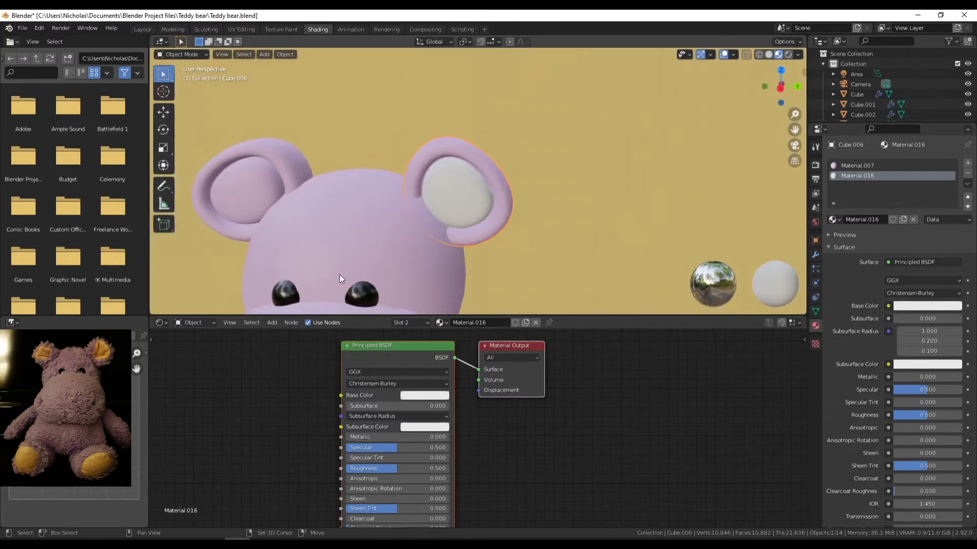
left_click(409, 161)
key("x")
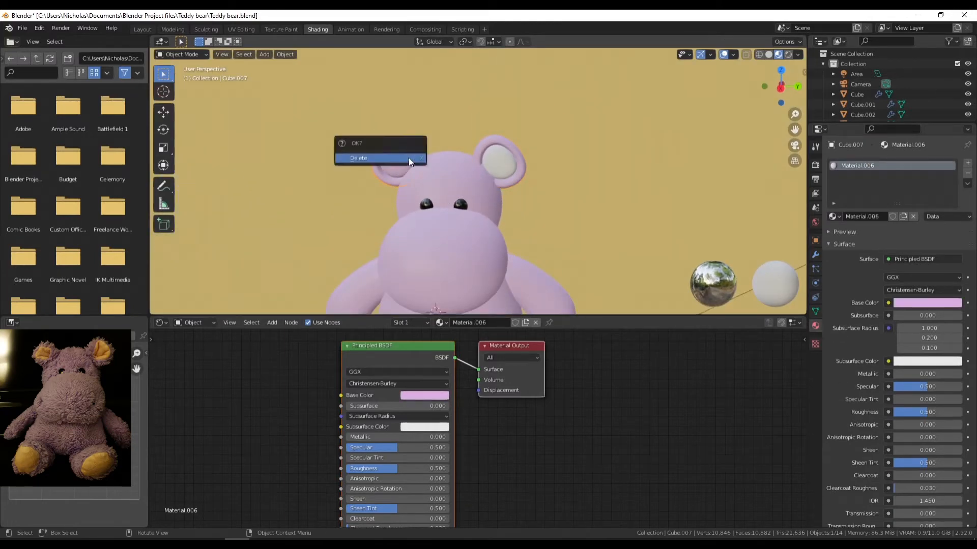
left_click(408, 158)
Duplicate the two-material ear in the Right orthographic view and move the copy to the opposite side of the head.
left_click(781, 88)
left_click(500, 156)
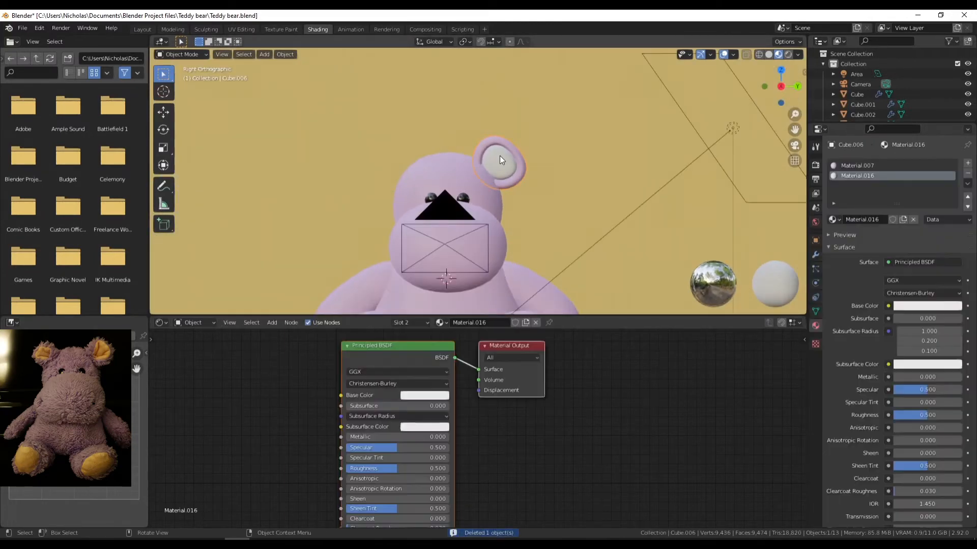
key("shift+d")
right_click(500, 156)
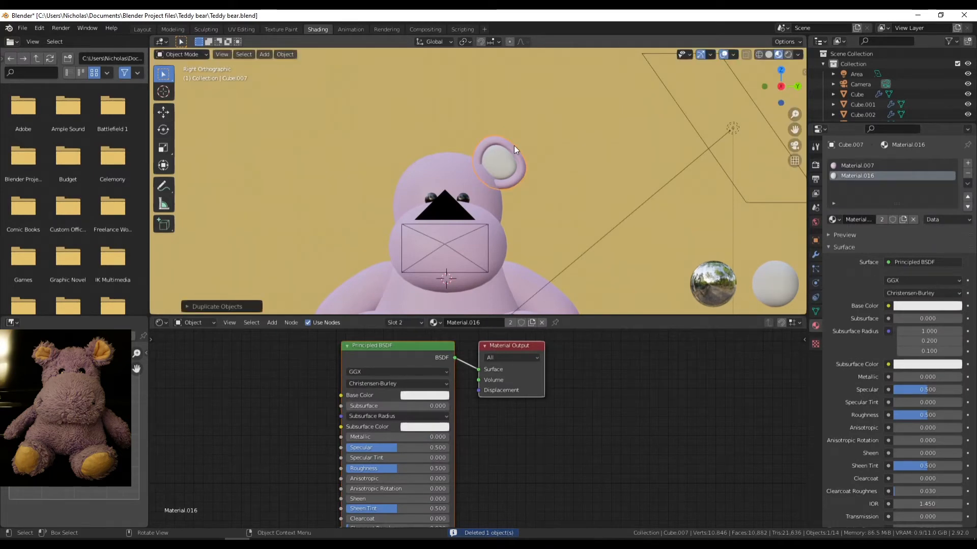
key("g")
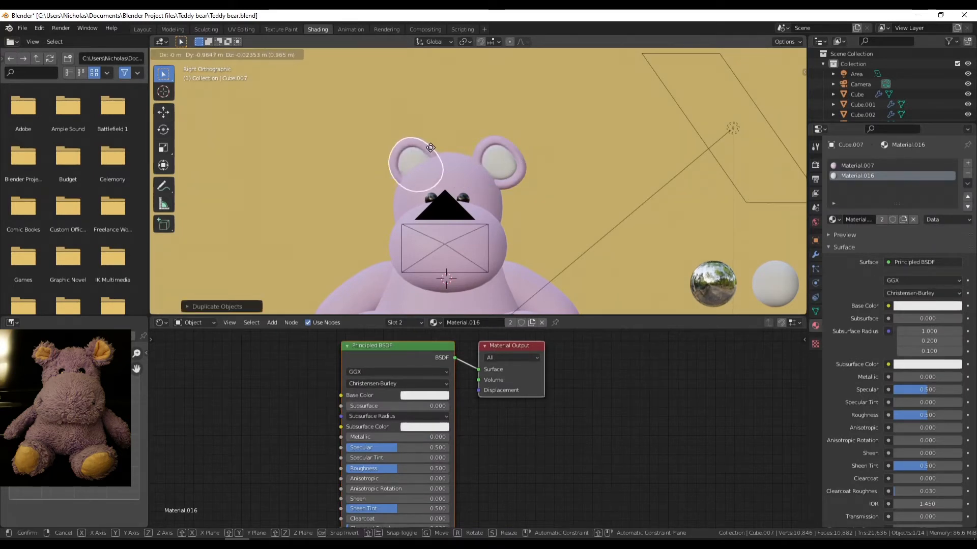
left_click(433, 147)
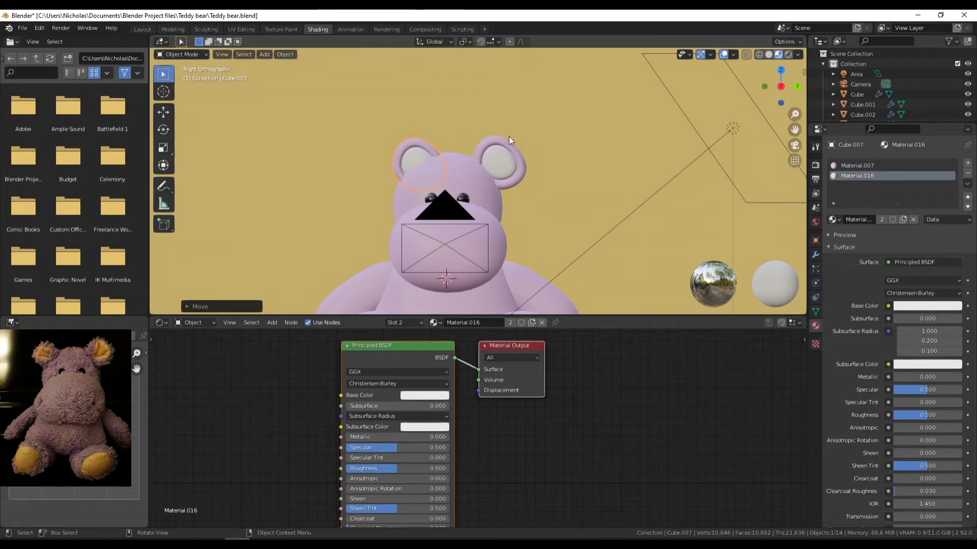
Rotate the copied ear to tilt outward and reposition it farther out on the head so it mirrors the other ear.
key("r")
left_click(411, 122)
key("g")
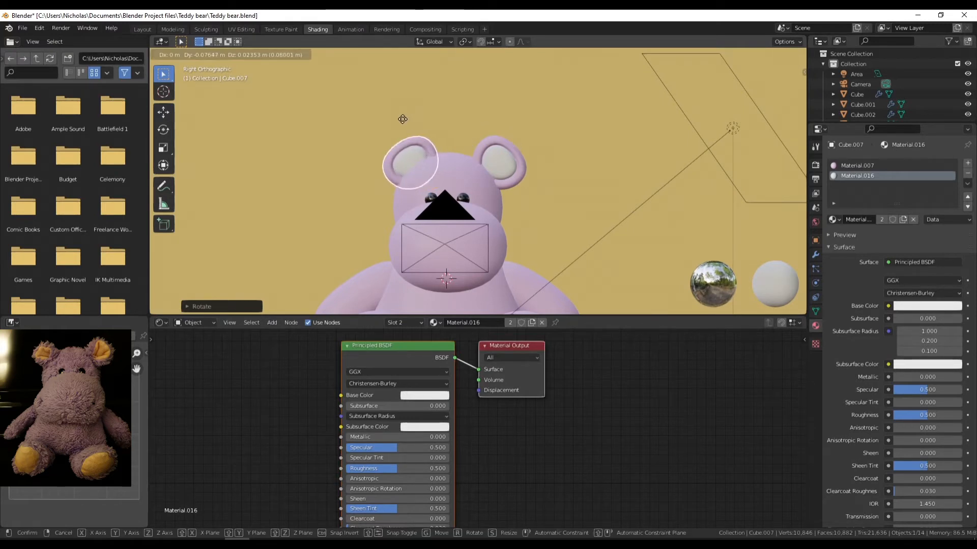
left_click(391, 116)
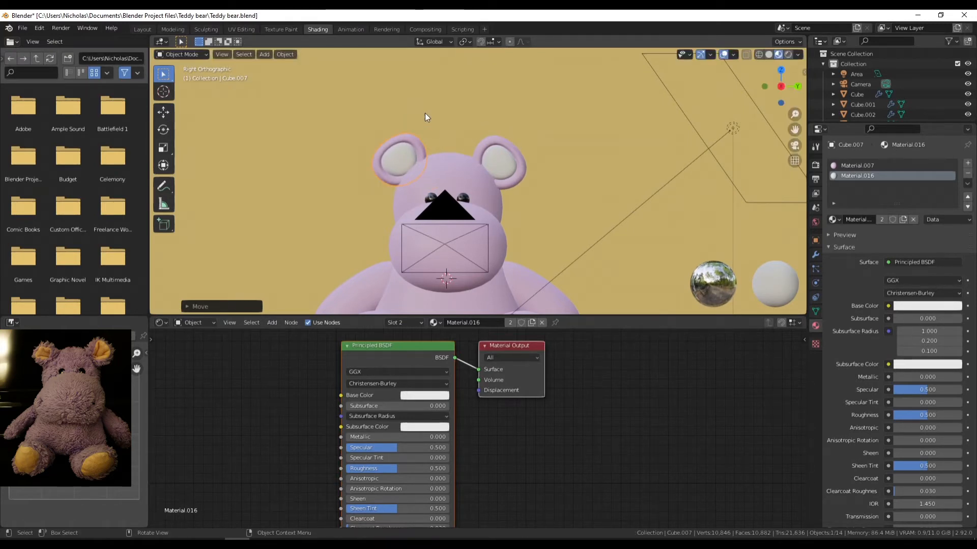
Deselect the copied ear, save the Blender file and look at the hippo through the scene camera.
left_click(425, 113)
scroll(425, 113, "down", 5)
key("ctrl+s")
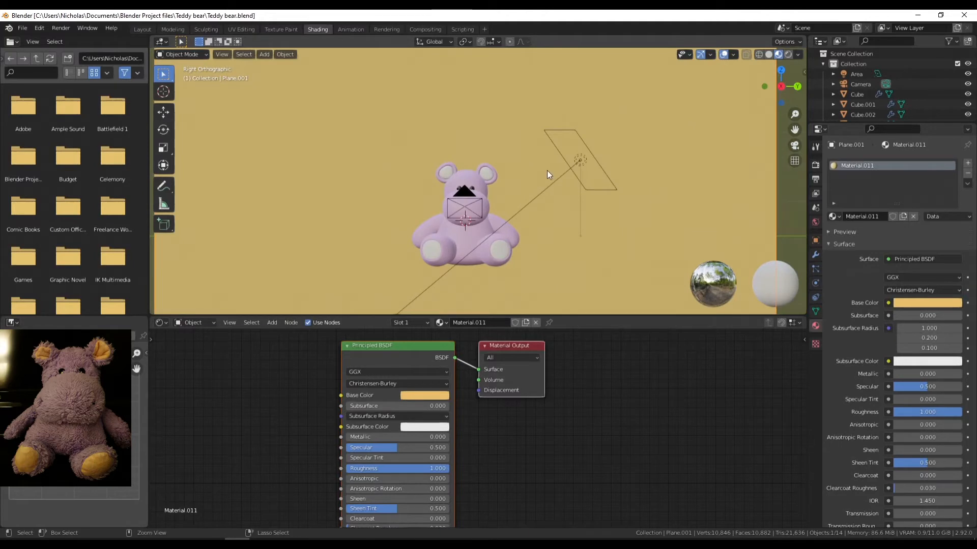
left_click(795, 146)
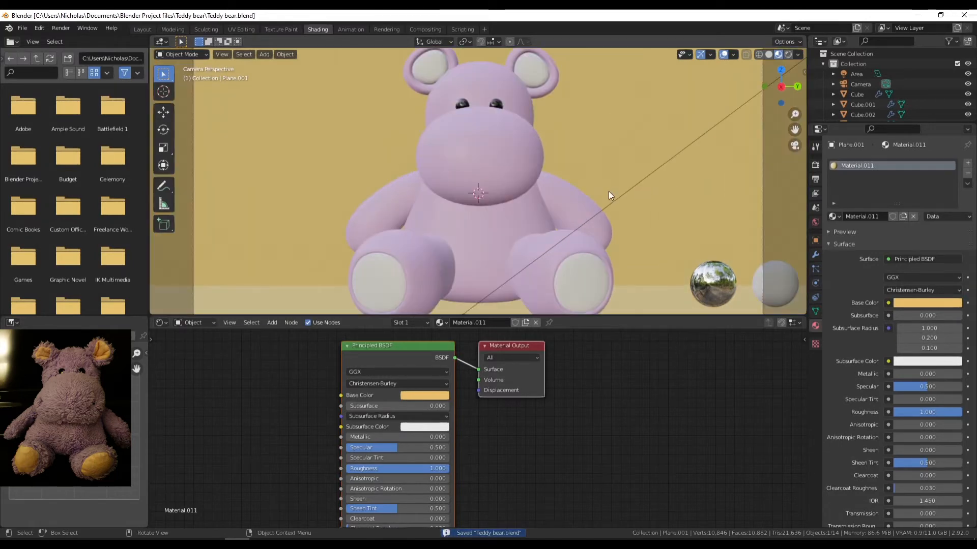
Switch to the Layout workspace and apply the Subdivision modifier on the hippo's muzzle.
left_click(141, 29)
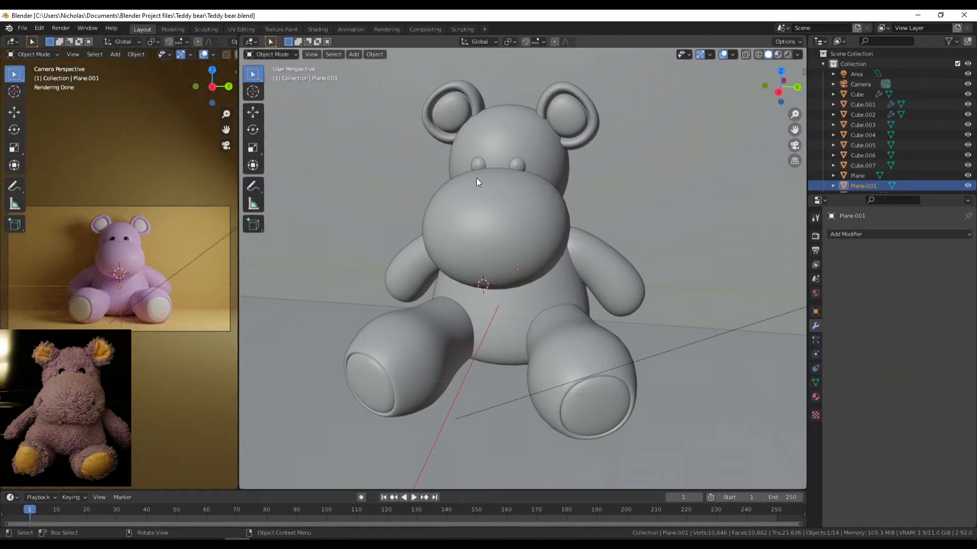
middle_click_drag(557, 270, 570, 272)
middle_click_drag(585, 277, 559, 217)
left_click(559, 215)
scroll(659, 274, "up", 6)
scroll(604, 256, "down", 3)
scroll(467, 249, "down", 5)
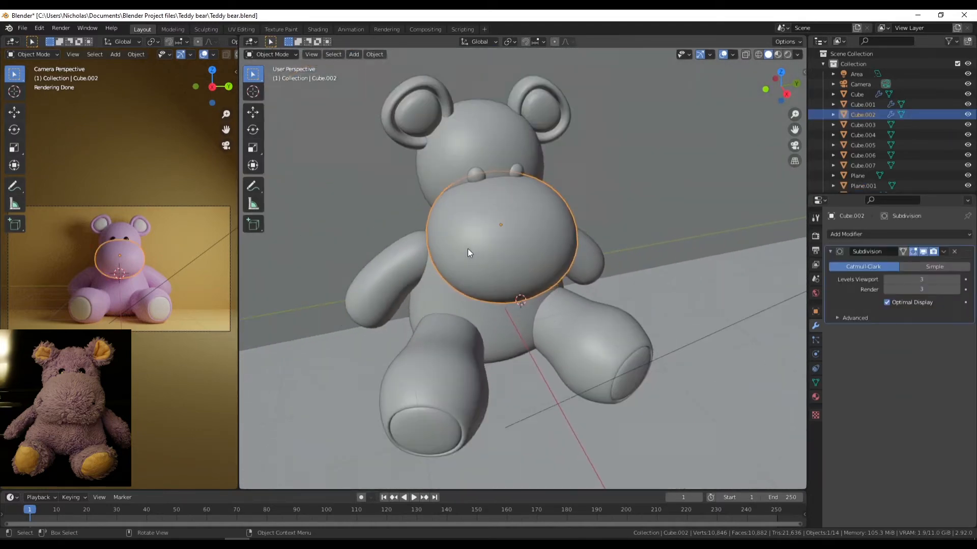
left_click(956, 290)
left_click(944, 252)
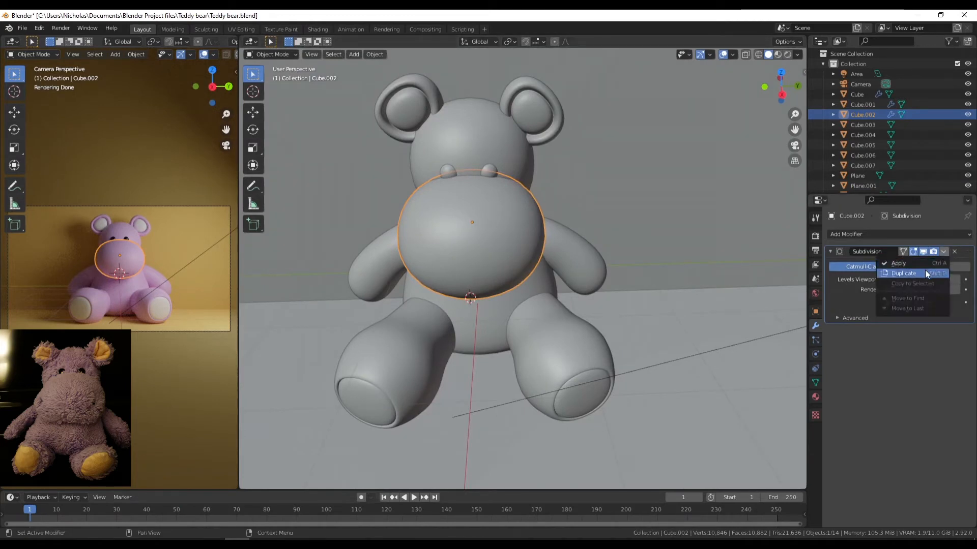
left_click(922, 262)
Apply the Subdivision modifier on the hippo's head.
left_click(489, 178)
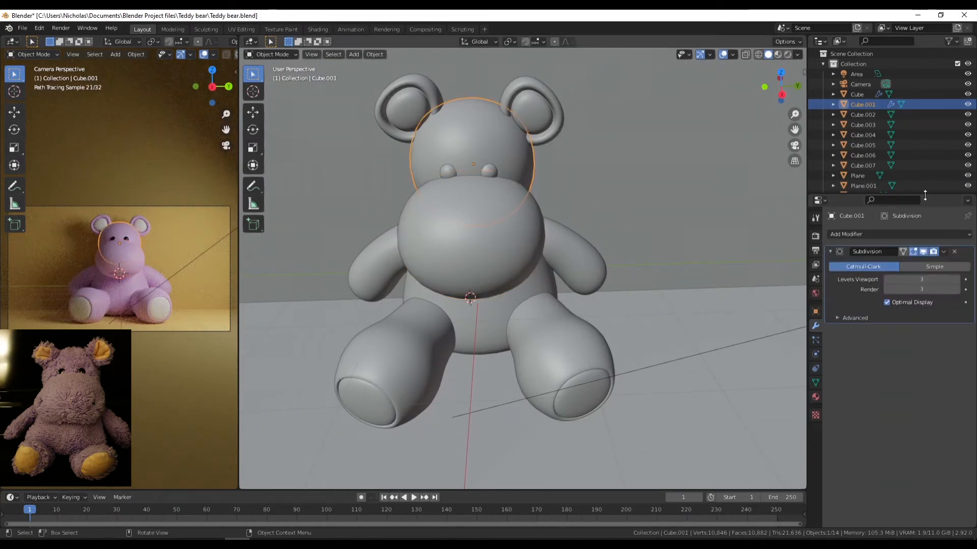
left_click(944, 252)
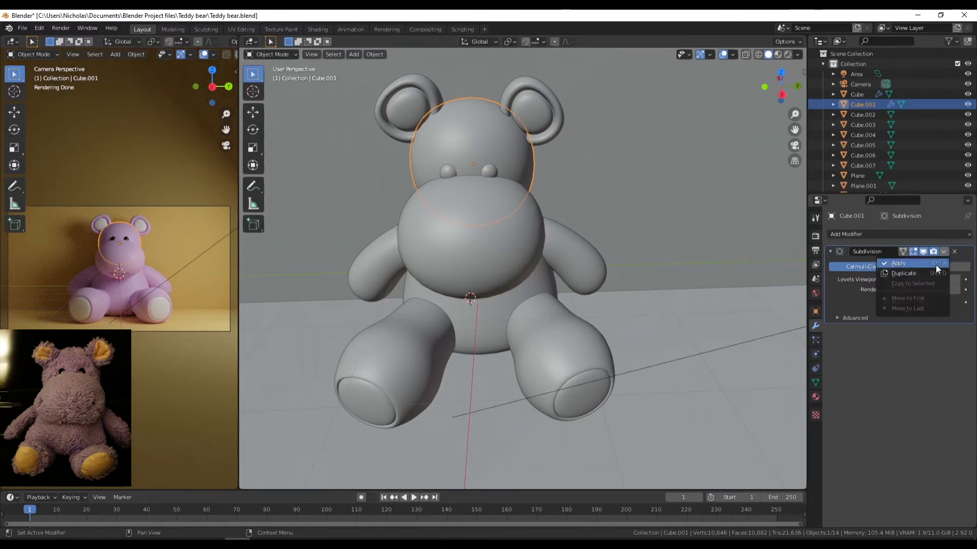
left_click(916, 262)
Check the other parts for unapplied modifiers and apply the Subdivision modifier on the hippo's body.
left_click(539, 99)
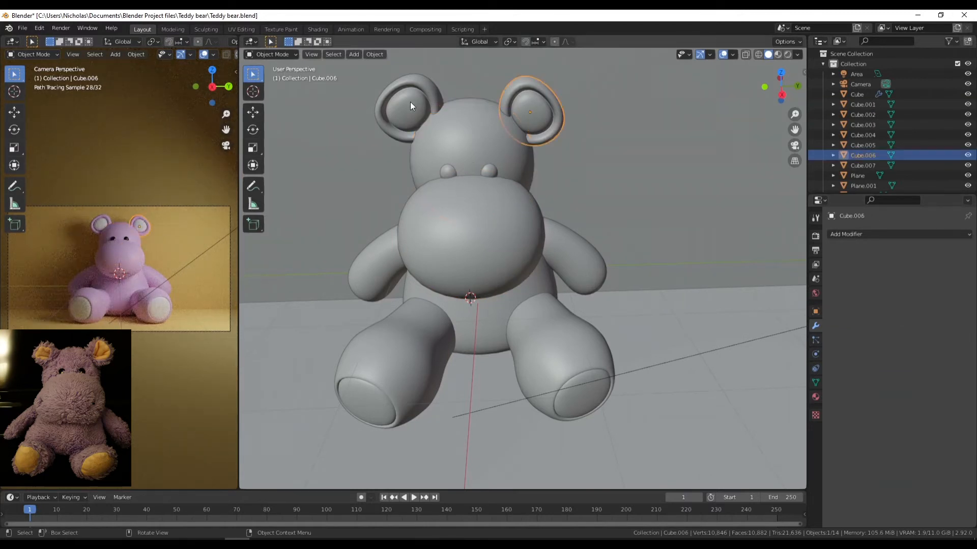
left_click(395, 277)
left_click(494, 296)
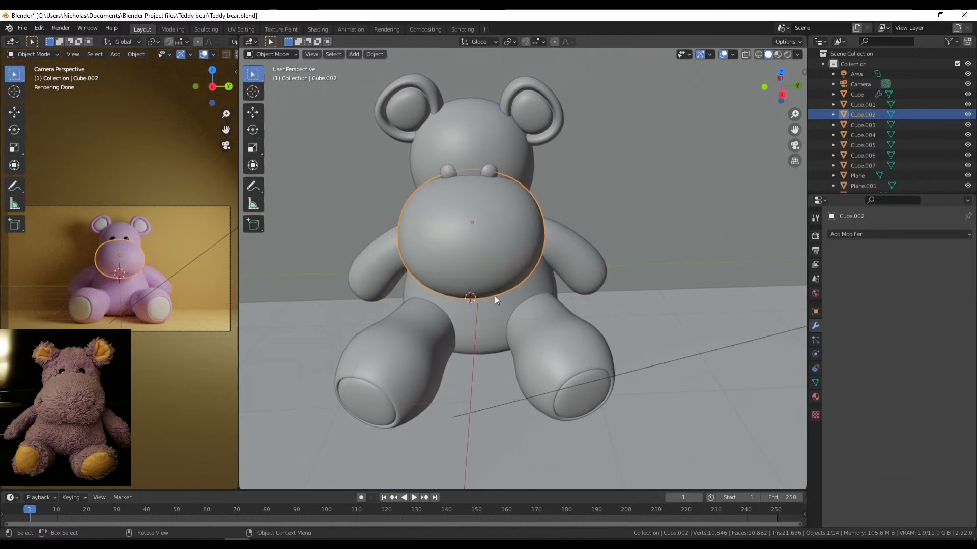
left_click(495, 296)
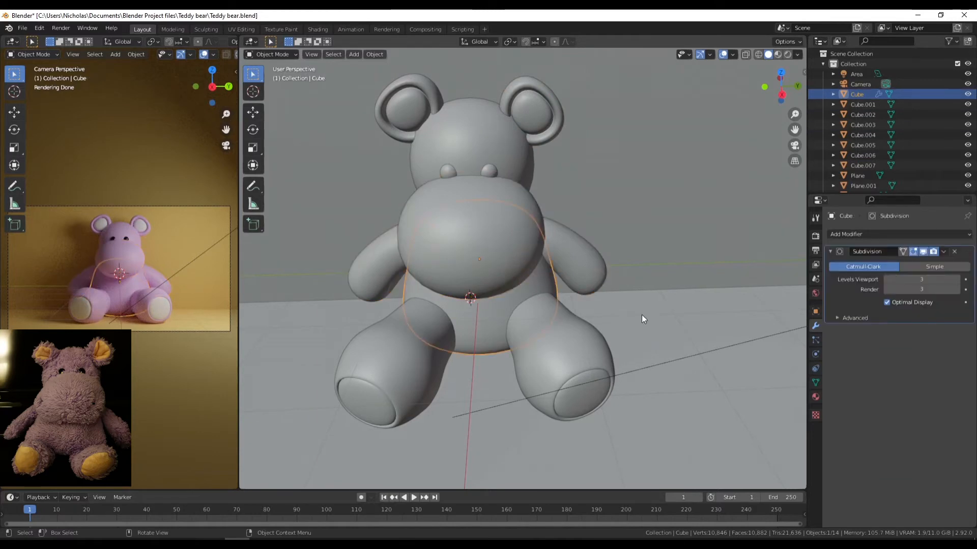
left_click(943, 252)
left_click(923, 263)
left_click(563, 346)
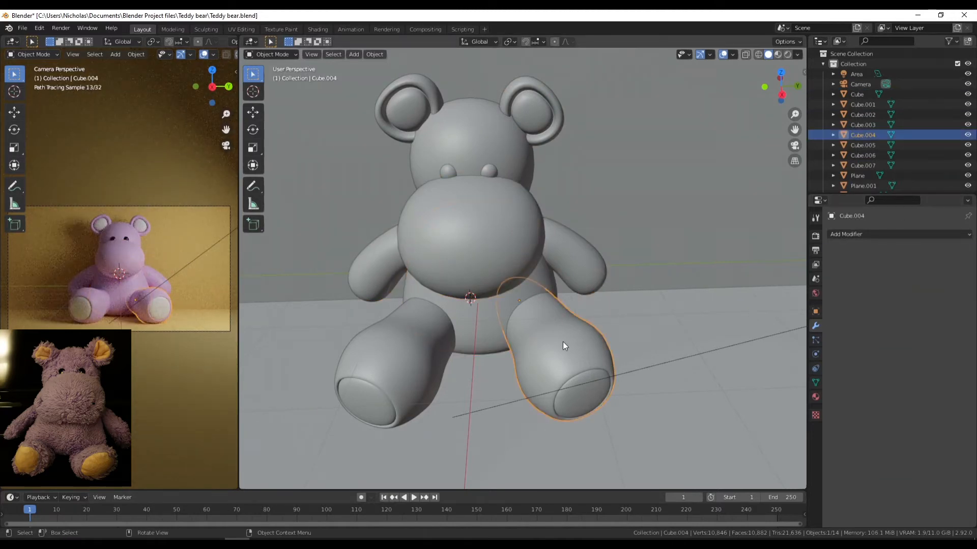
Add a Hair particle system to the muzzle and set its hair length to 0.11 m.
left_click(473, 240)
left_click(473, 240)
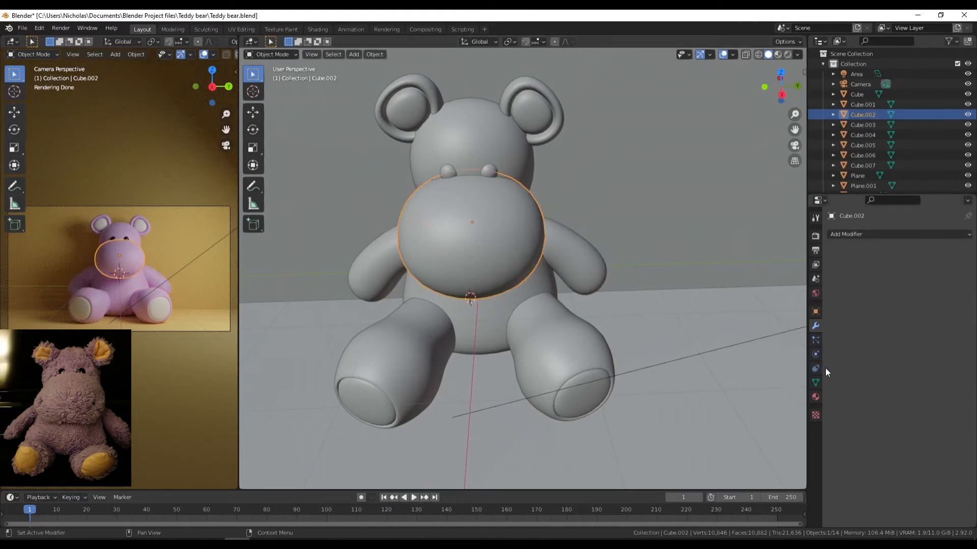
left_click(815, 339)
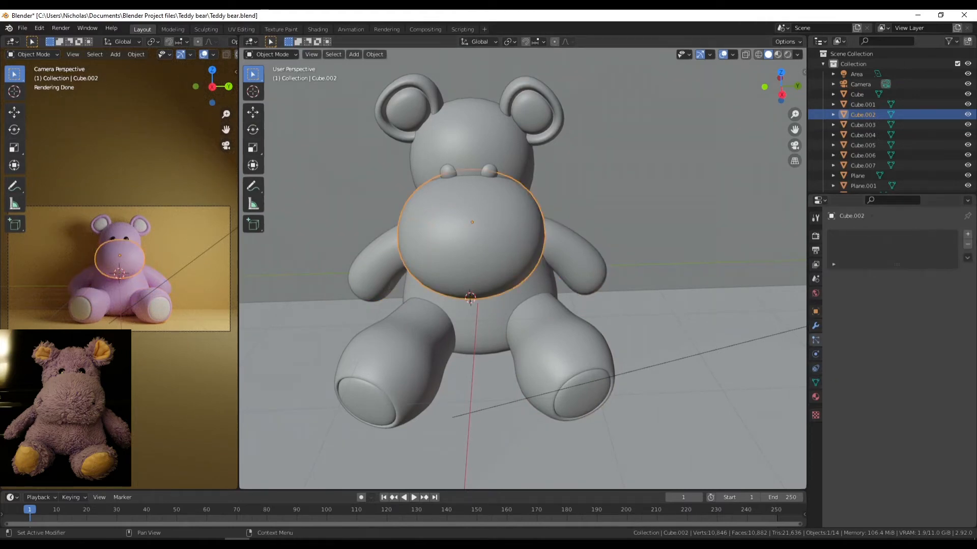
left_click(968, 234)
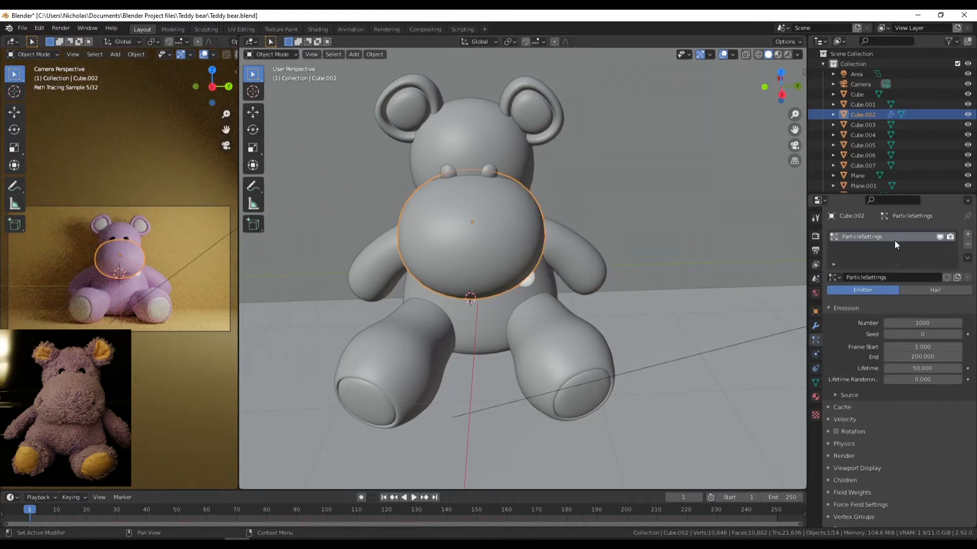
left_click(936, 290)
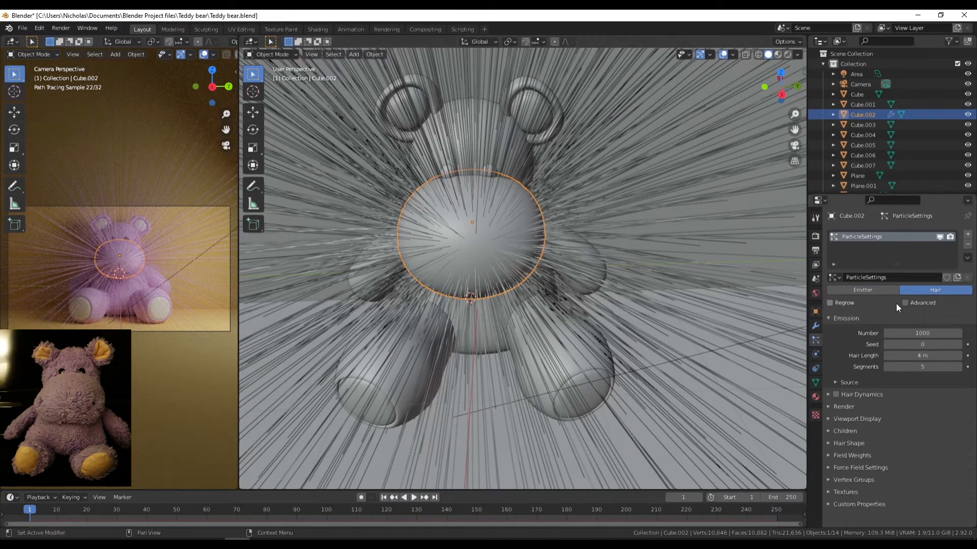
left_click_drag(923, 355, 872, 356)
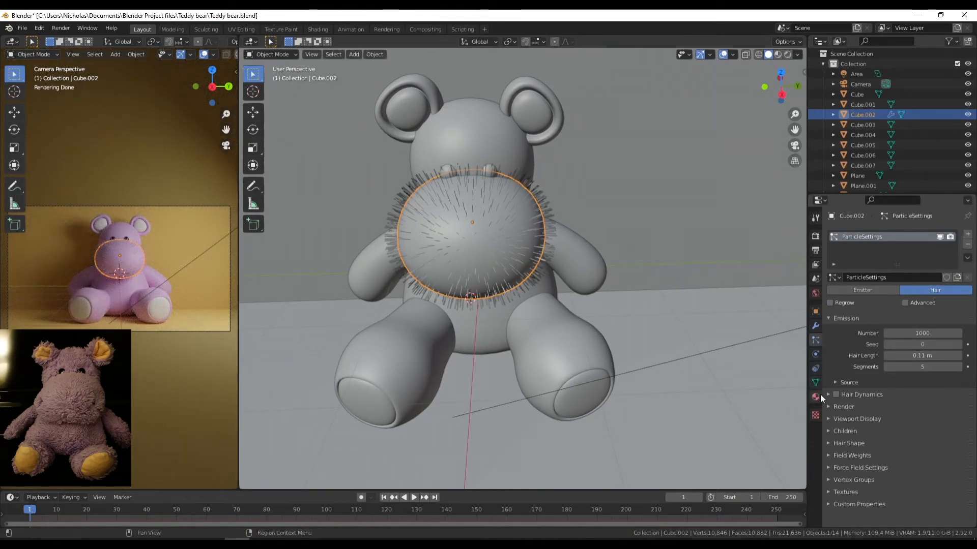
Play the animation to preview the muzzle's hair without dynamics, and return to frame 1.
key("space")
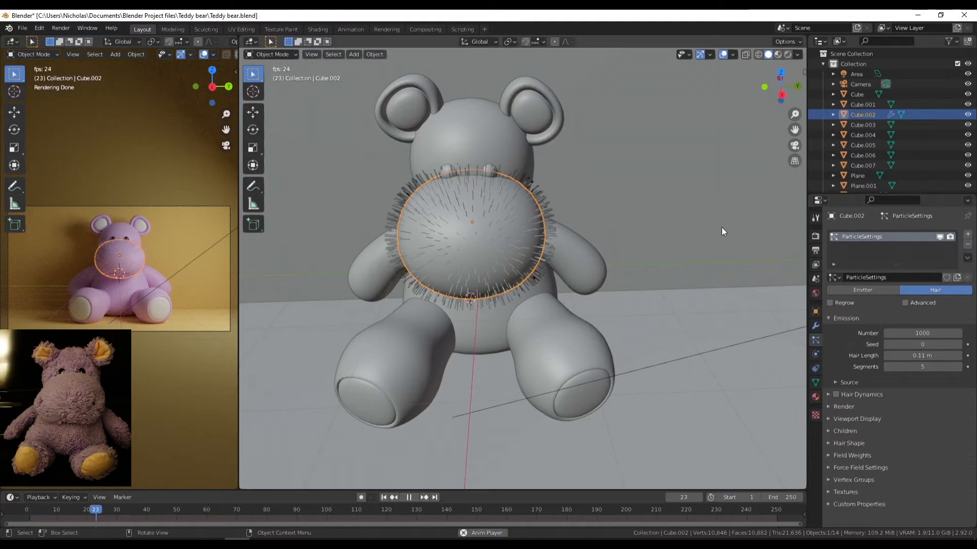
key("space")
left_click(384, 497)
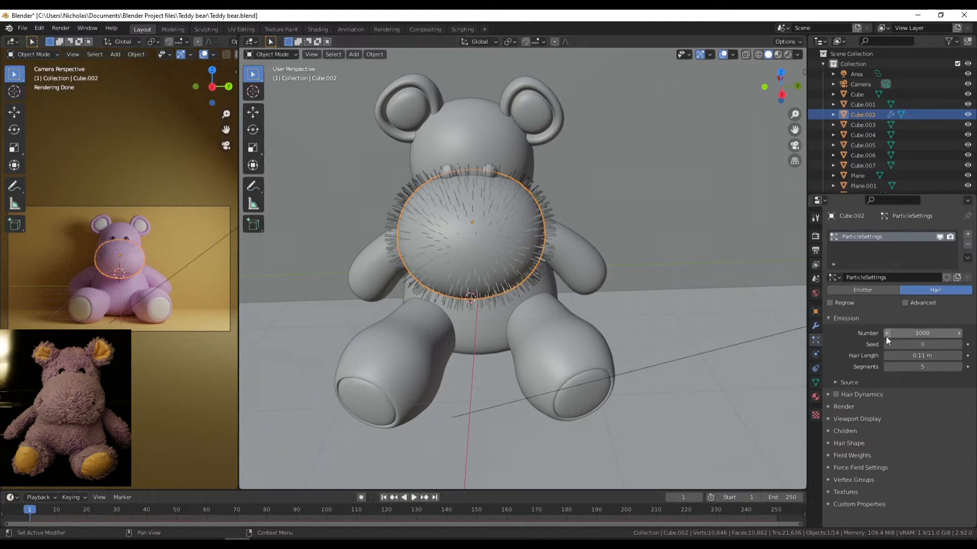
Enable Hair Dynamics on the muzzle's particle system and play the animation briefly to preview the hair's movement.
left_click(835, 394)
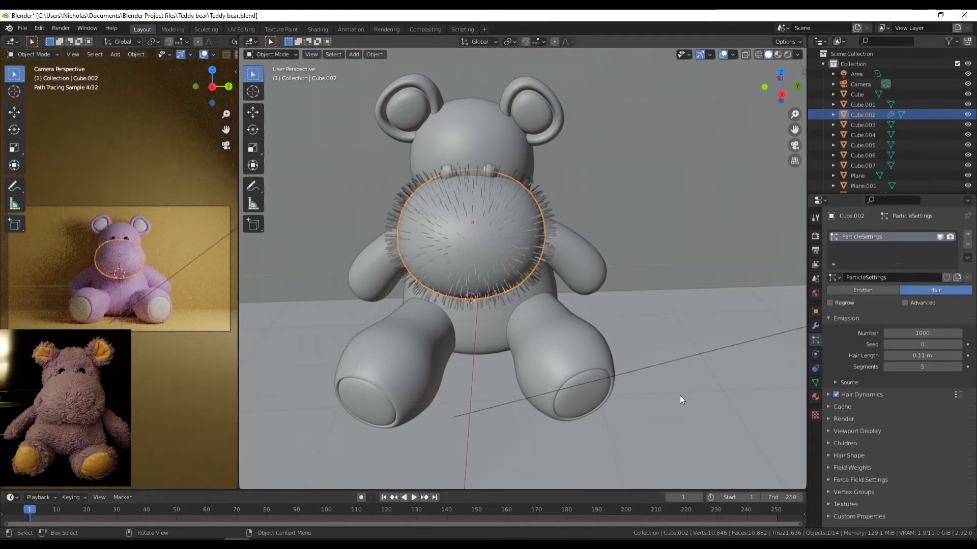
key("space")
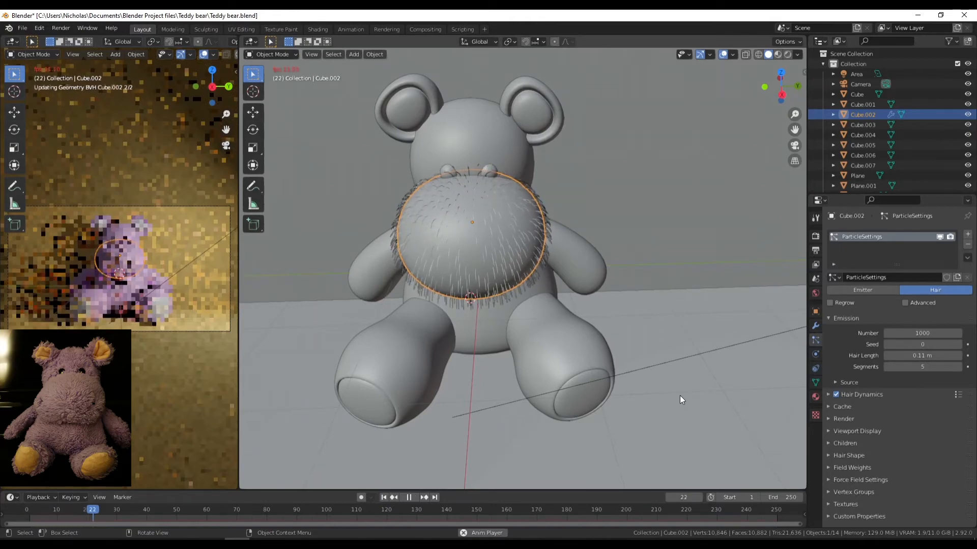
key("space")
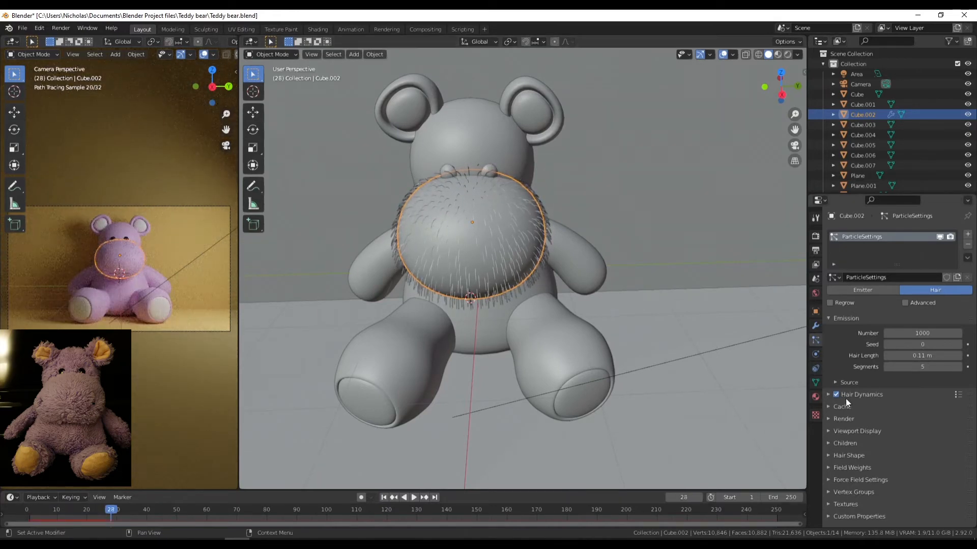
Set the muzzle's hair dynamics structure to stiffness 2.6 and random 0.673 while the animation plays.
left_click(827, 394)
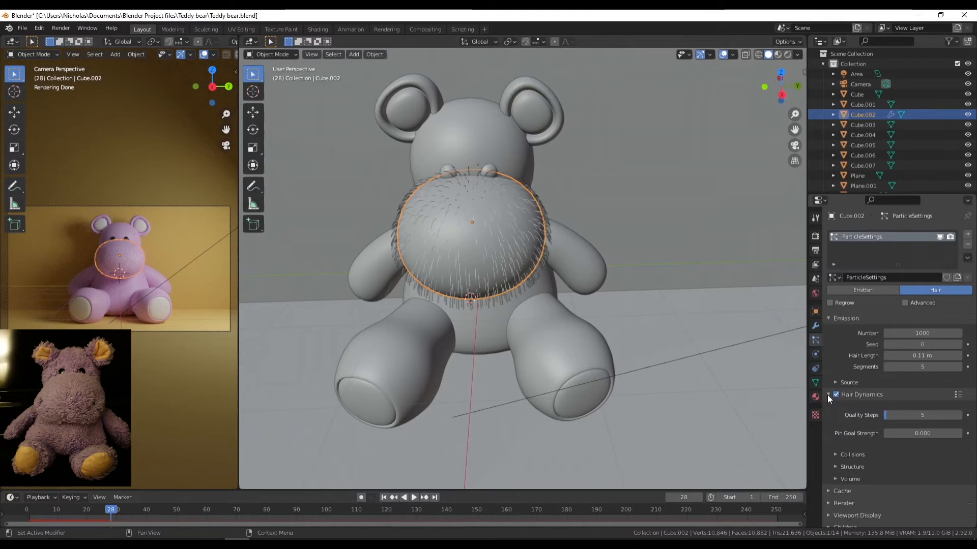
left_click(833, 467)
scroll(838, 463, "down", 2)
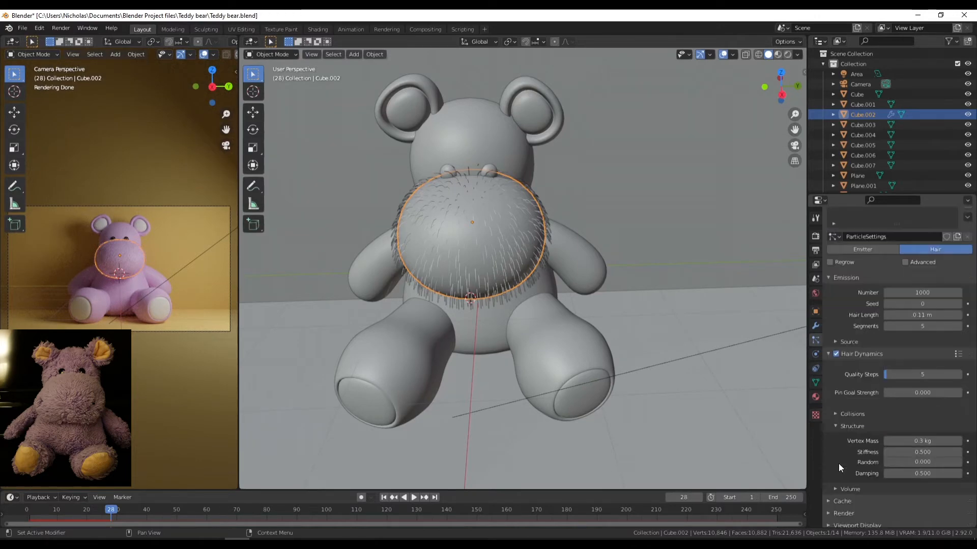
key("space")
left_click_drag(924, 452, 966, 452)
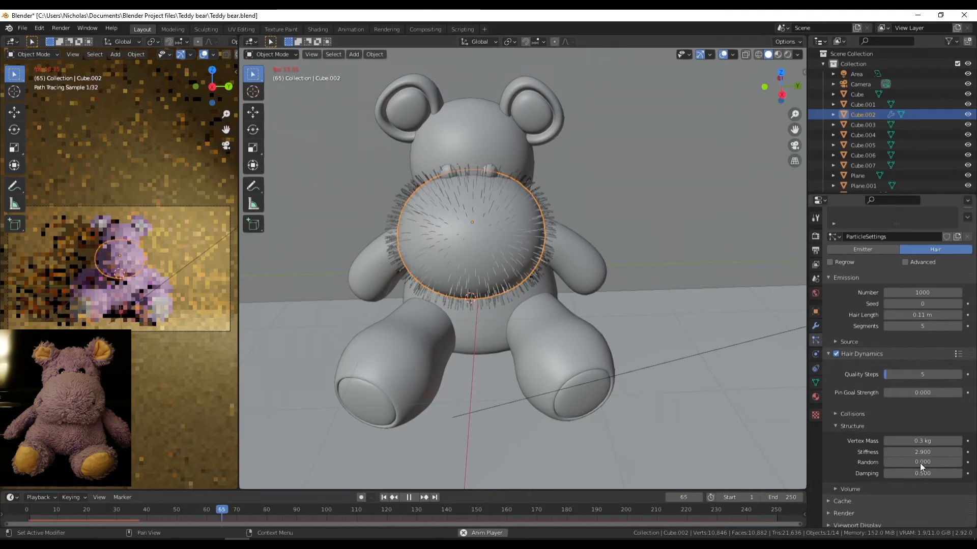
left_click_drag(922, 452, 955, 461)
key("space")
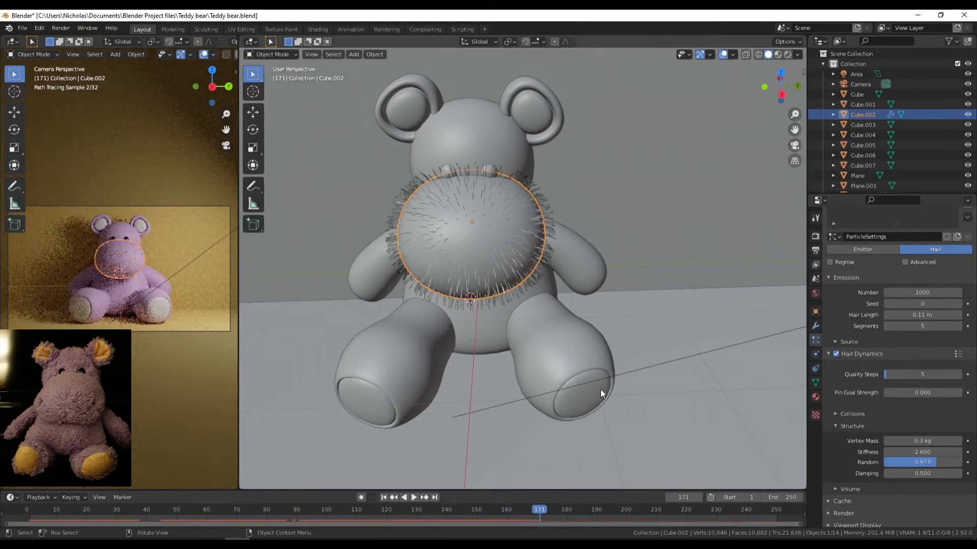
Replay the animation from frame 1 and inspect the muzzle's sparse hairs up close in the rendered view.
left_click(384, 497)
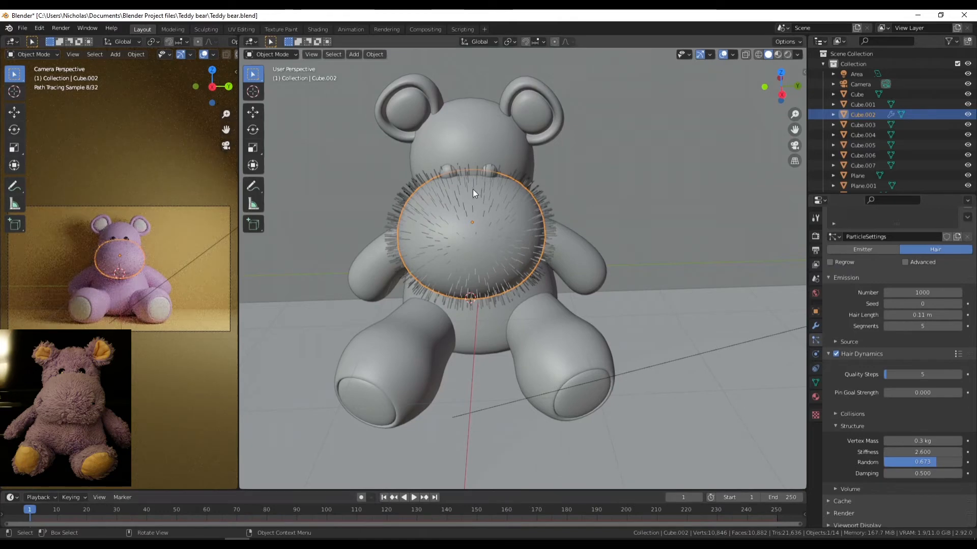
scroll(472, 189, "up", 5)
key("space")
scroll(563, 262, "down", 5)
key("space")
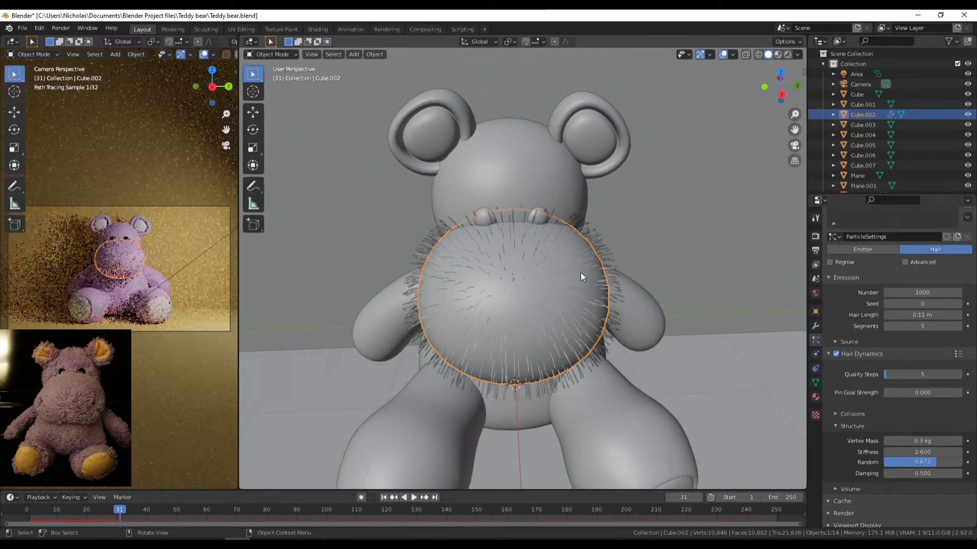
scroll(110, 258, "up", 6)
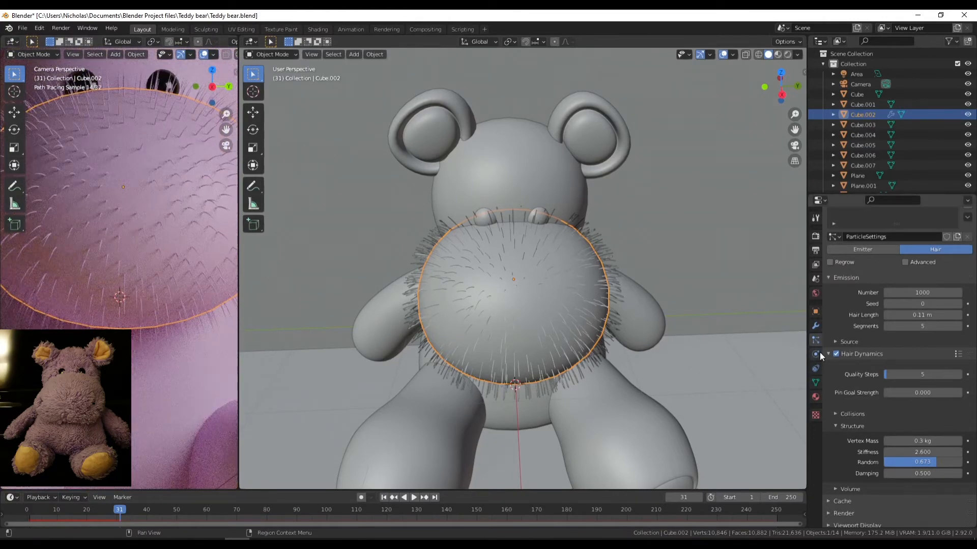
Give the muzzle's hair Interpolated children to thicken the fur.
scroll(847, 452, "down", 4)
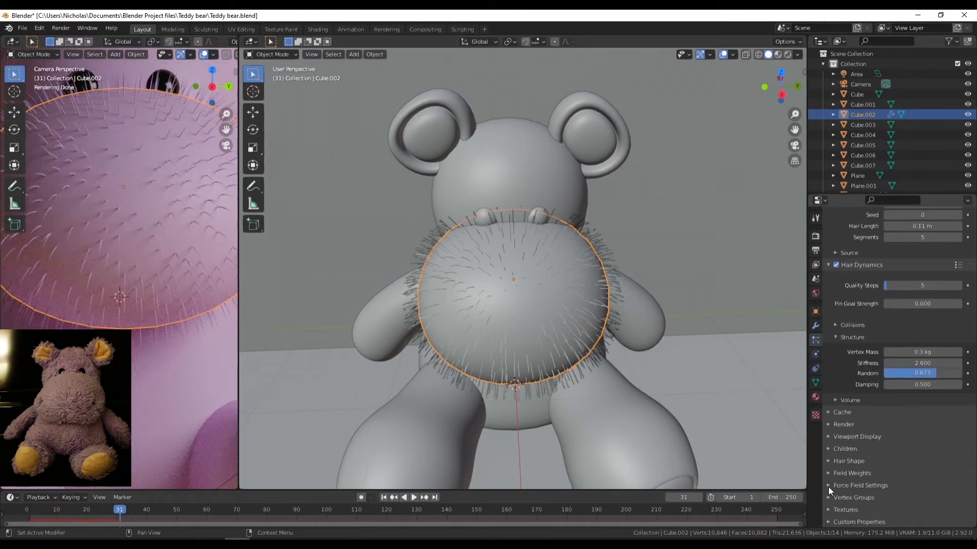
left_click(826, 449)
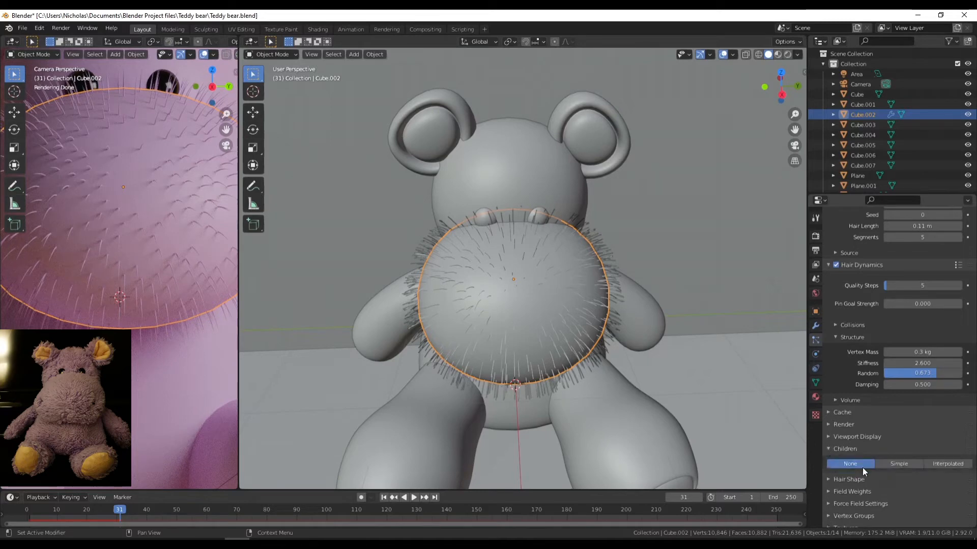
left_click(947, 463)
scroll(93, 261, "down", 1)
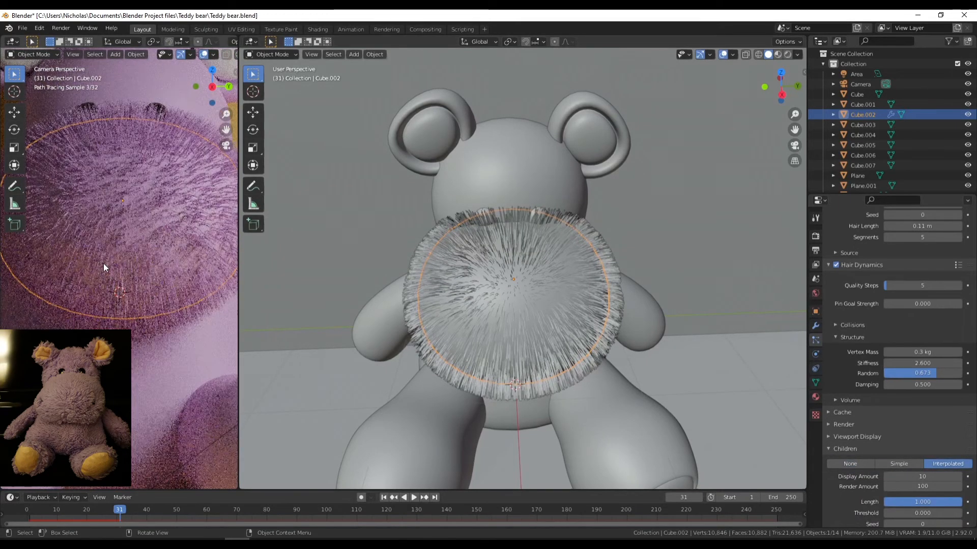
Set the muzzle's hair emission number to 3000.
scroll(920, 432, "up", 6)
double_click(937, 333)
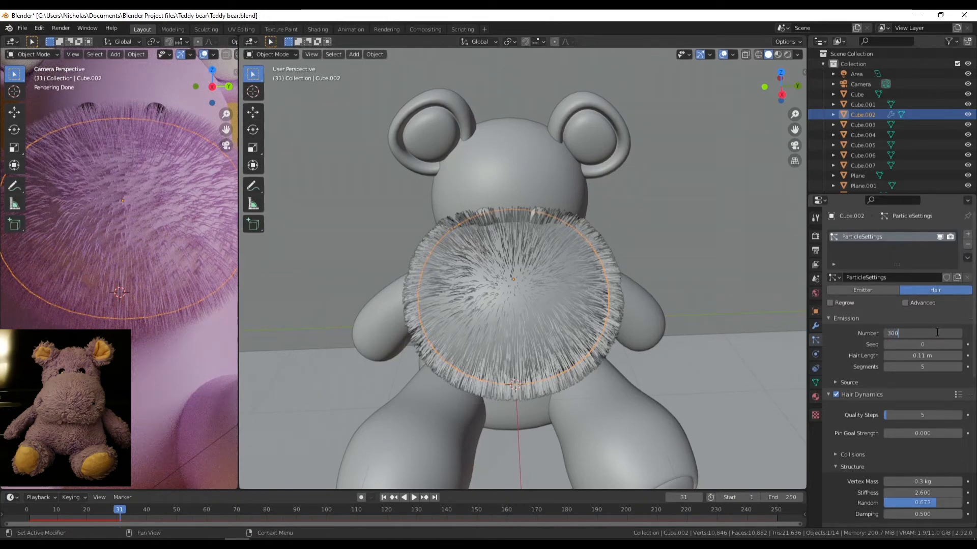
type("3000")
key("Return")
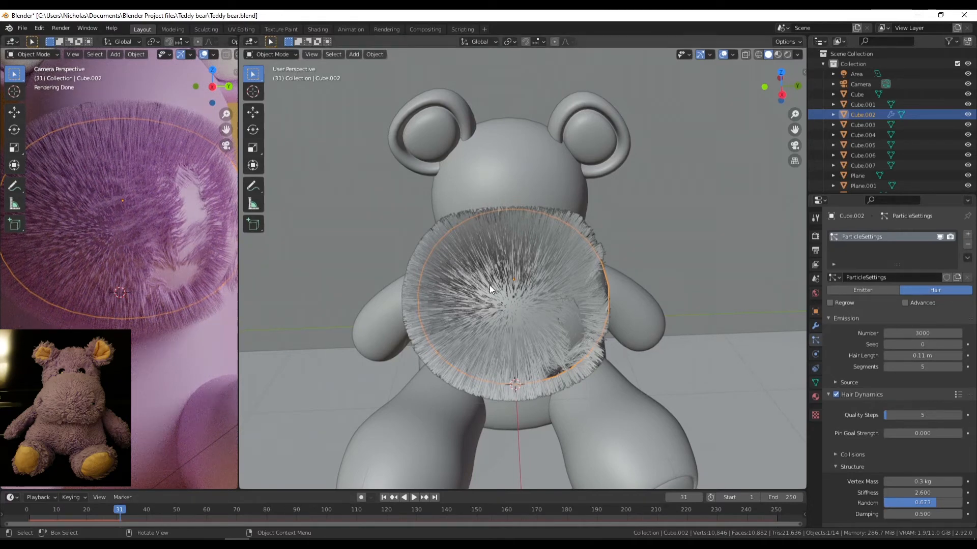
Assign "Collection" as the collision collection in the muzzle's hair dynamics.
scroll(888, 374, "down", 5)
scroll(889, 377, "down", 8)
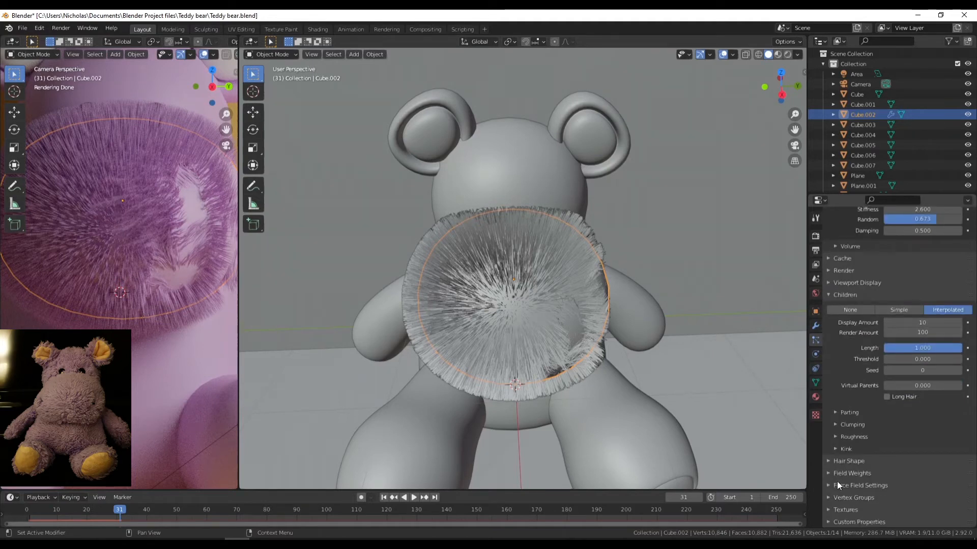
scroll(882, 377, "up", 11)
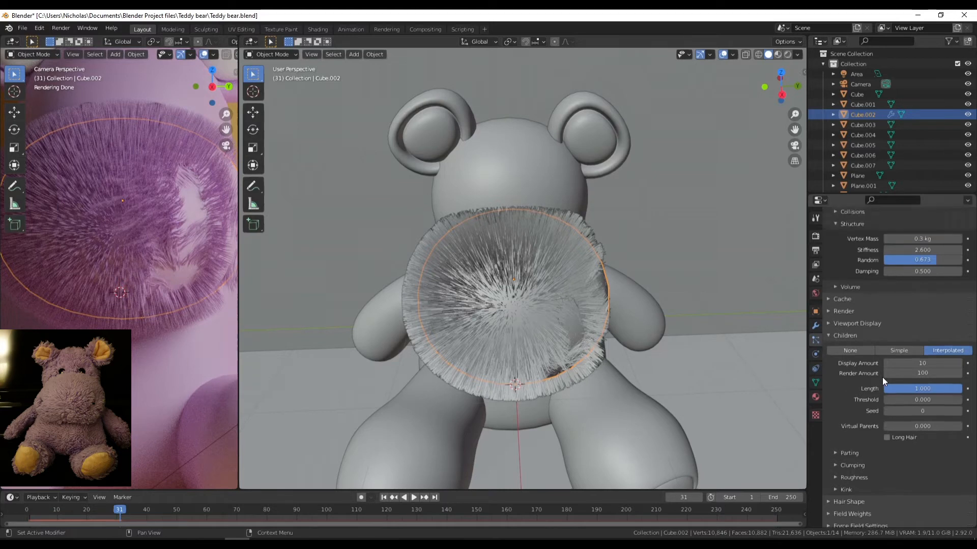
scroll(883, 377, "down", 2)
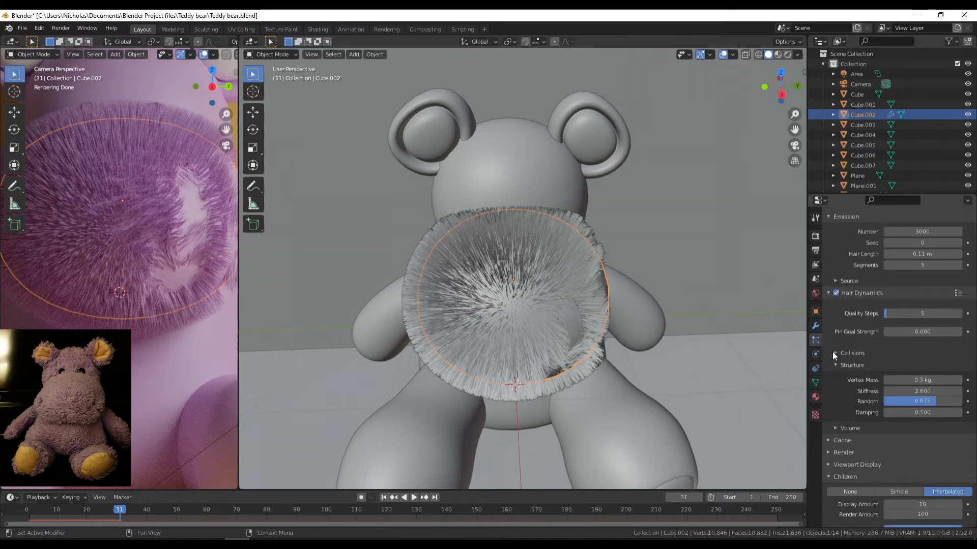
left_click(833, 352)
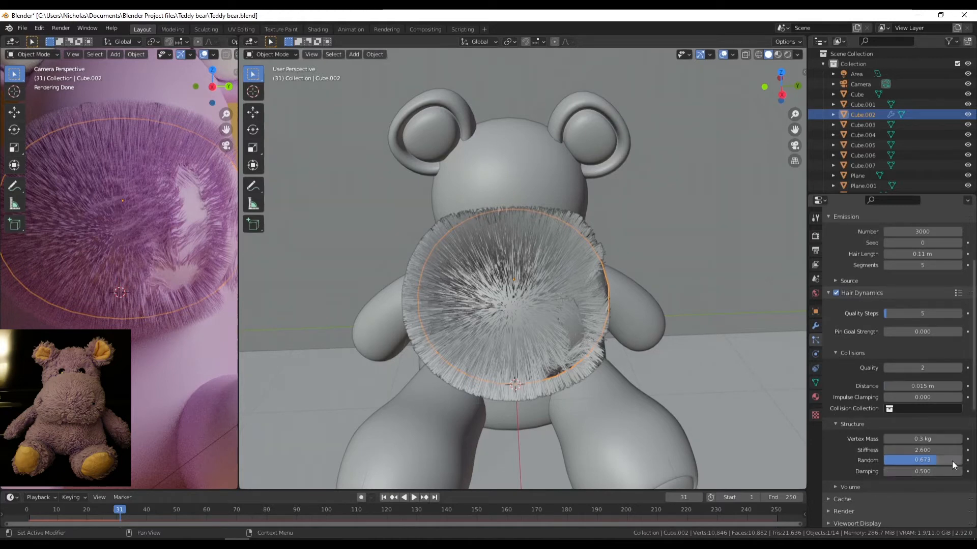
left_click(951, 409)
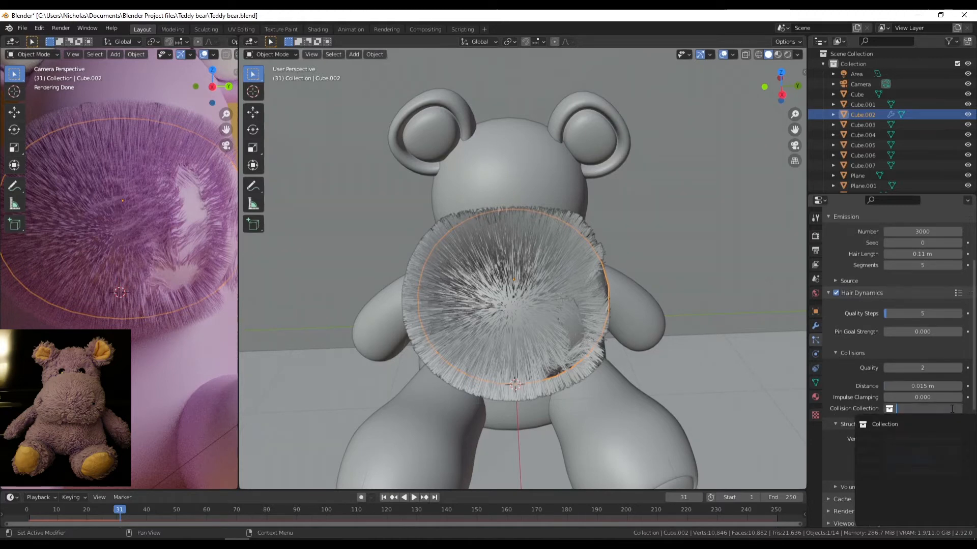
left_click(895, 426)
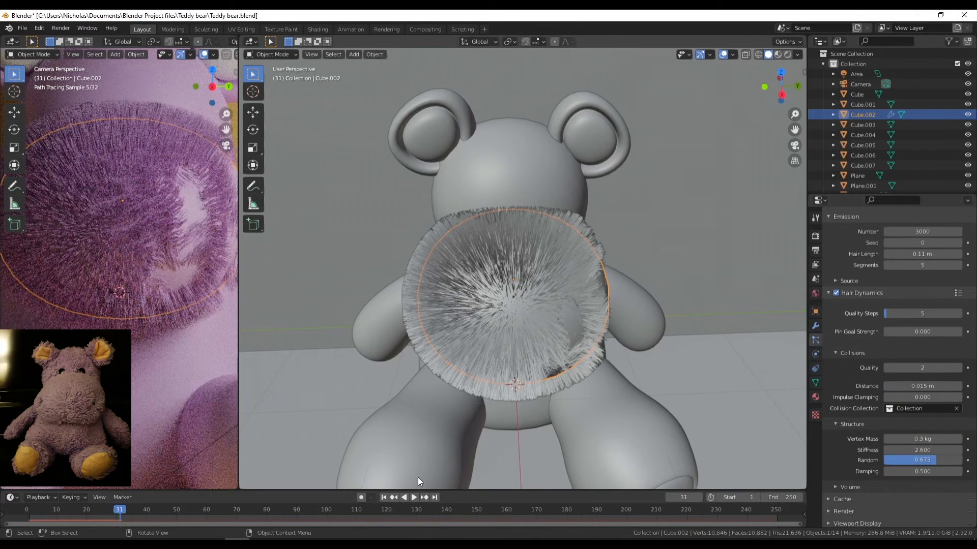
Play the hair simulation from frame 1 and examine the dense muzzle fur from another angle in the rendered view.
left_click(384, 497)
key("space")
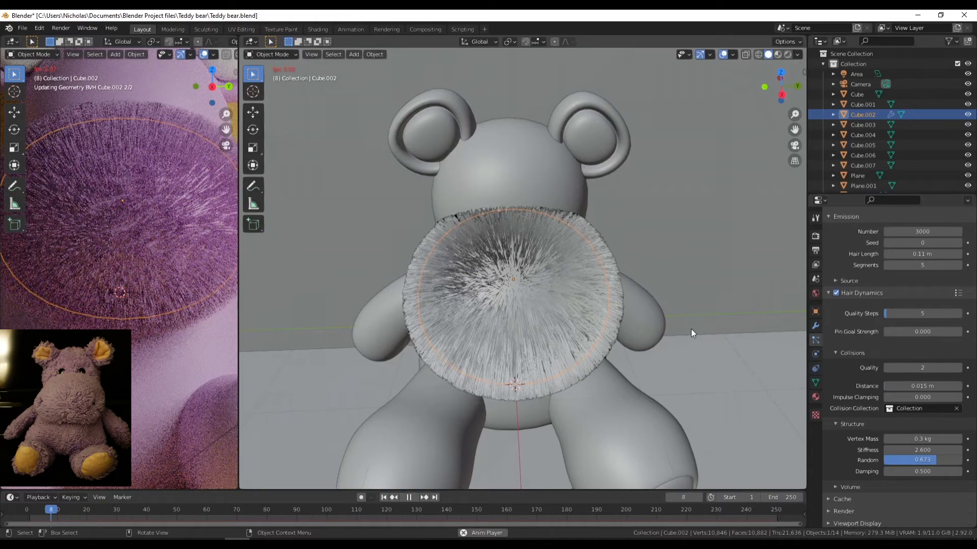
key("space")
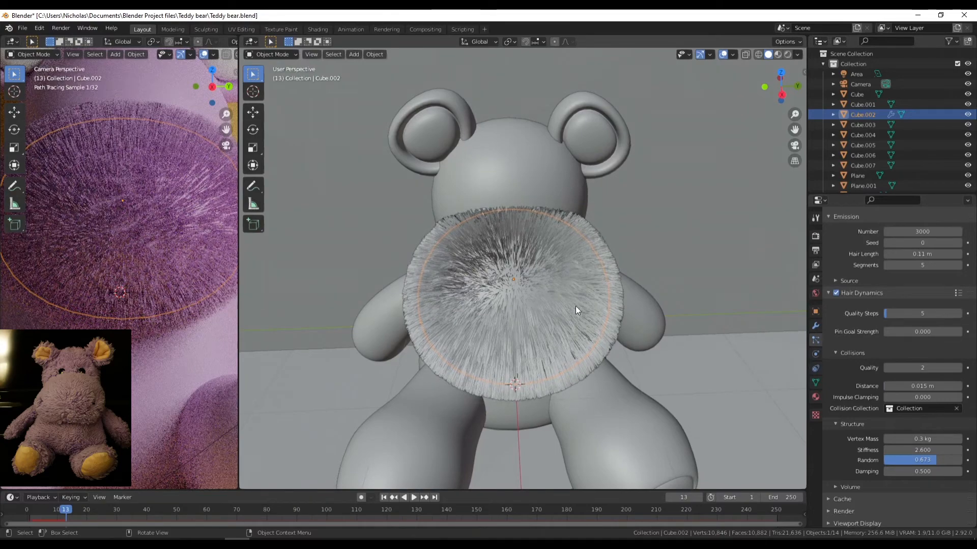
scroll(172, 298, "down", 6)
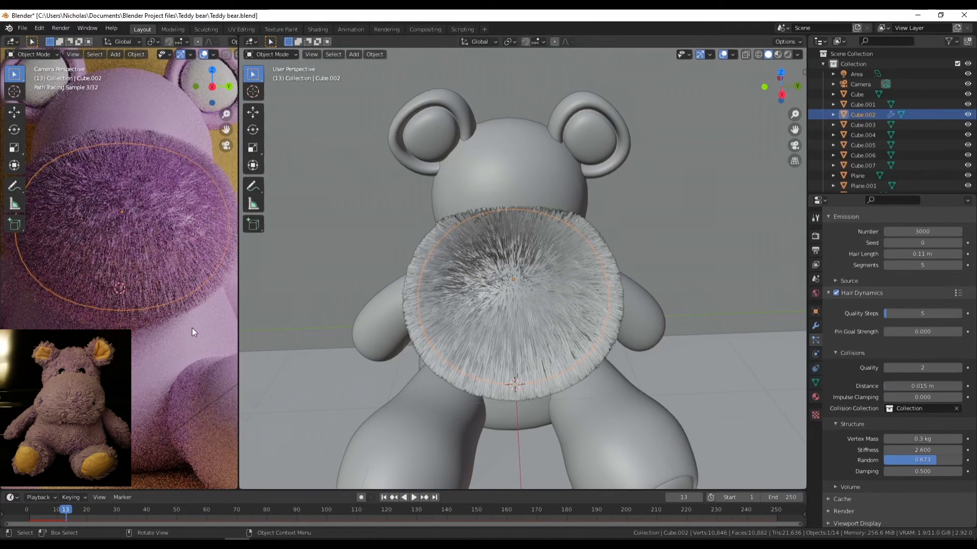
middle_click_drag(160, 322, 167, 359)
scroll(83, 227, "up", 3)
scroll(103, 245, "up", 5)
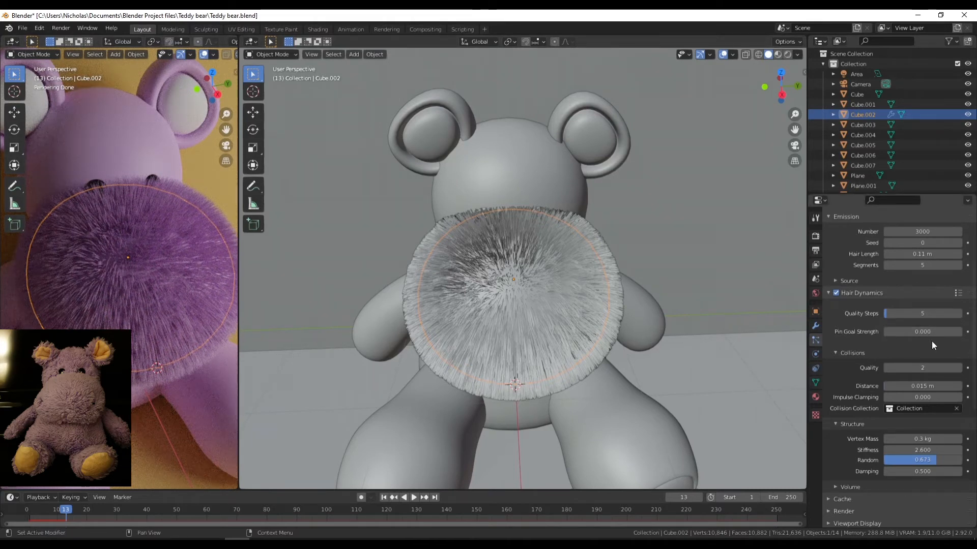
Try a hair length of 0.011 m on the muzzle and play the animation from the start.
scroll(932, 341, "down", 1)
scroll(932, 340, "up", 4)
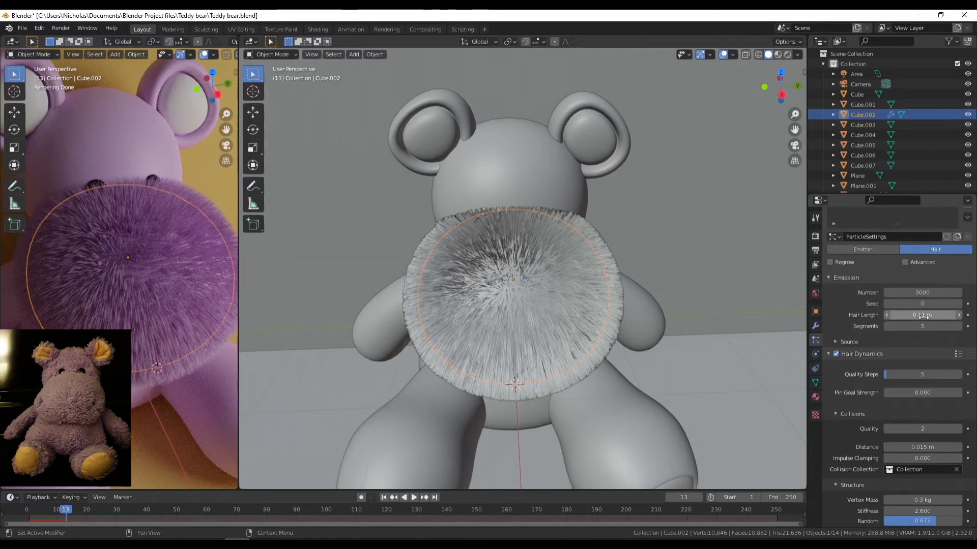
left_click_drag(923, 315, 906, 315)
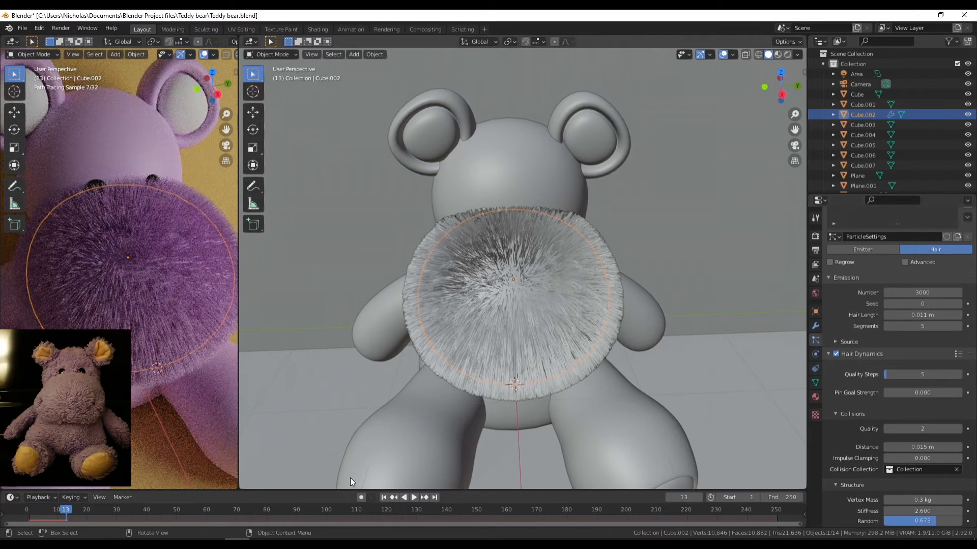
left_click(413, 497)
key("shift+Left")
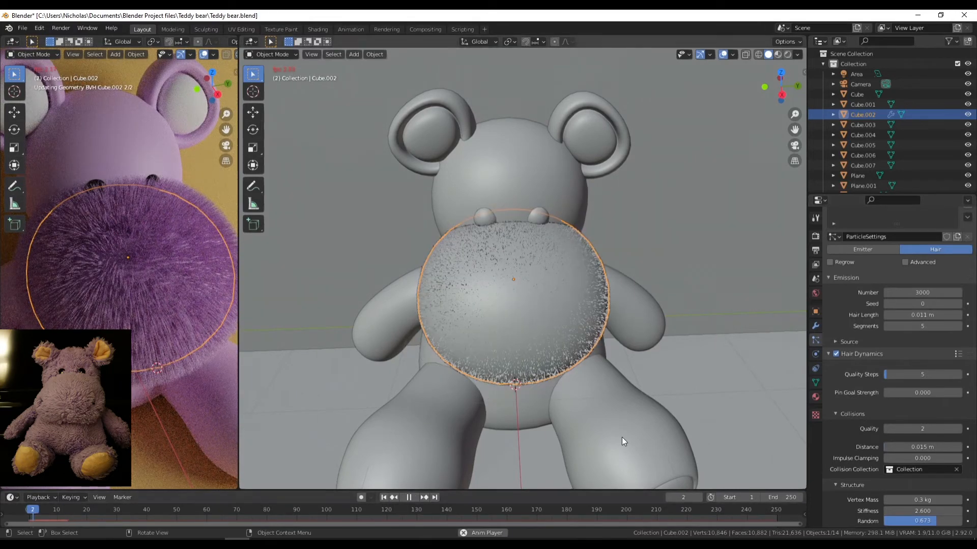
key("space")
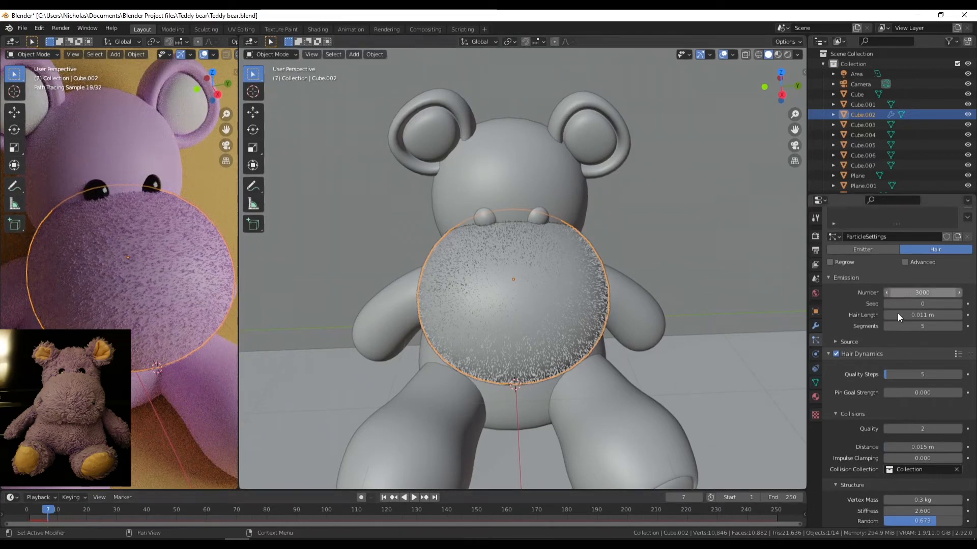
Set the muzzle's hair length to 0.039 m at frame 1 and play the animation to preview it.
left_click(384, 497)
left_click_drag(916, 315, 941, 315)
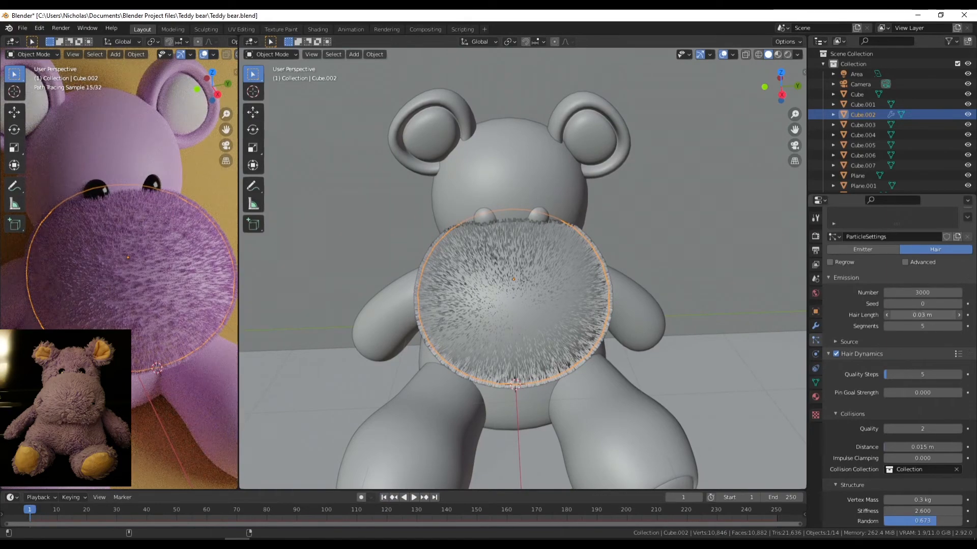
left_click_drag(922, 315, 934, 314)
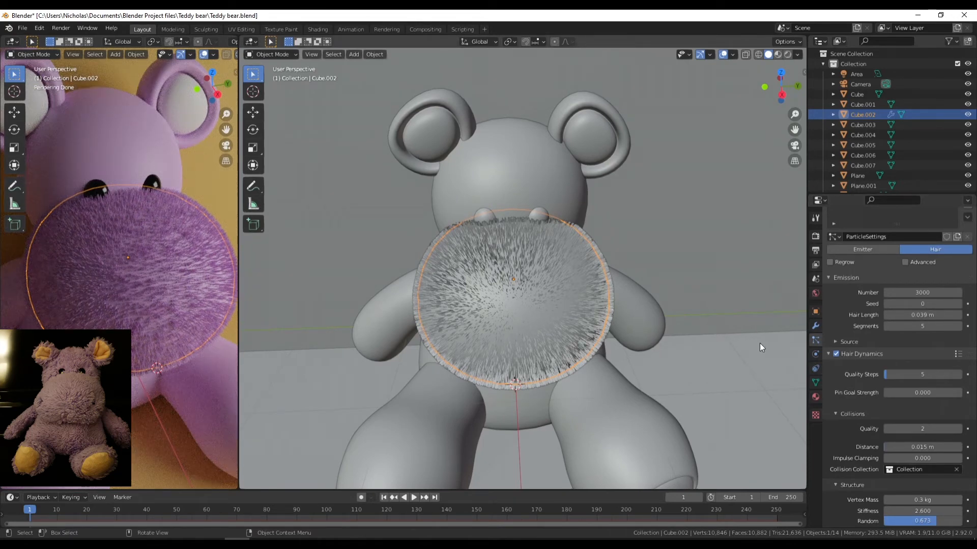
key("space")
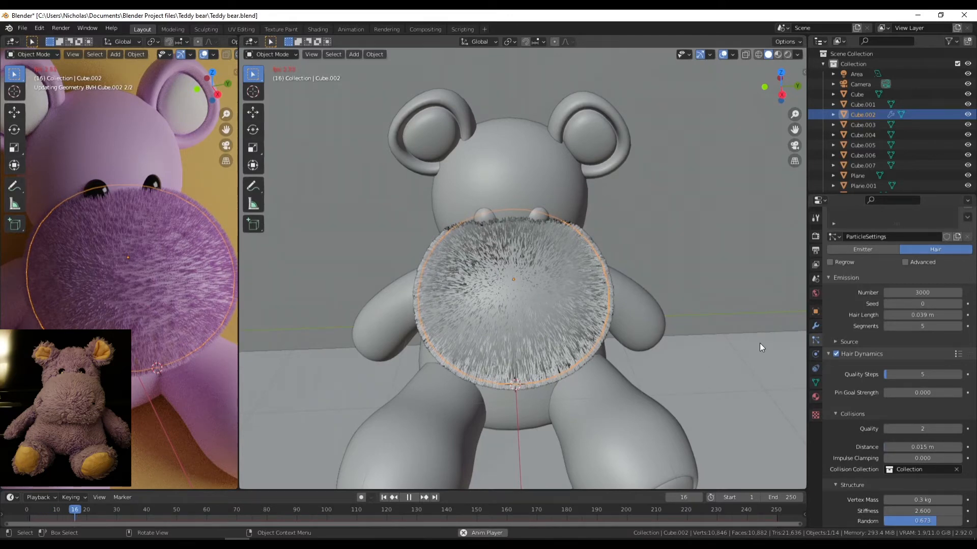
key("space")
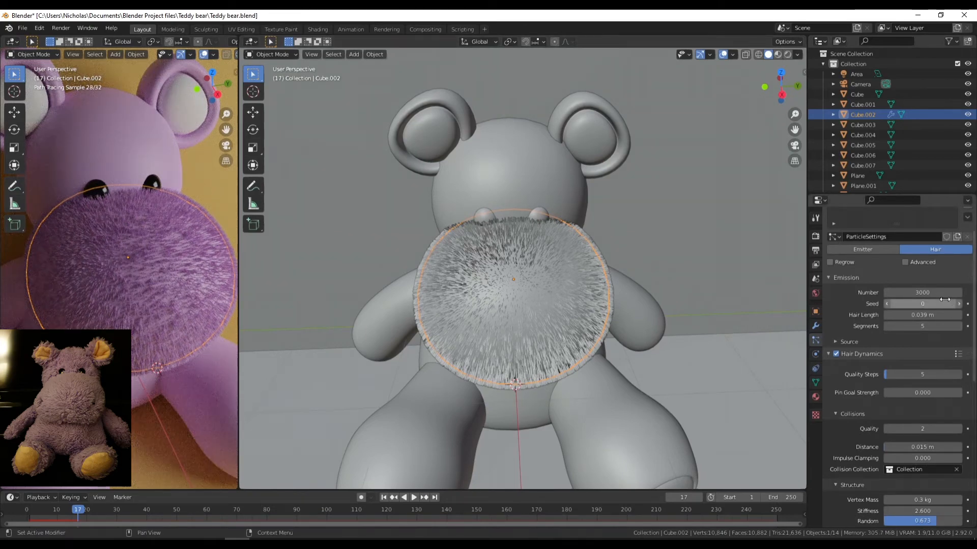
Set the hair children's render amount to 150 and render the image of the current frame.
scroll(956, 340, "down", 12)
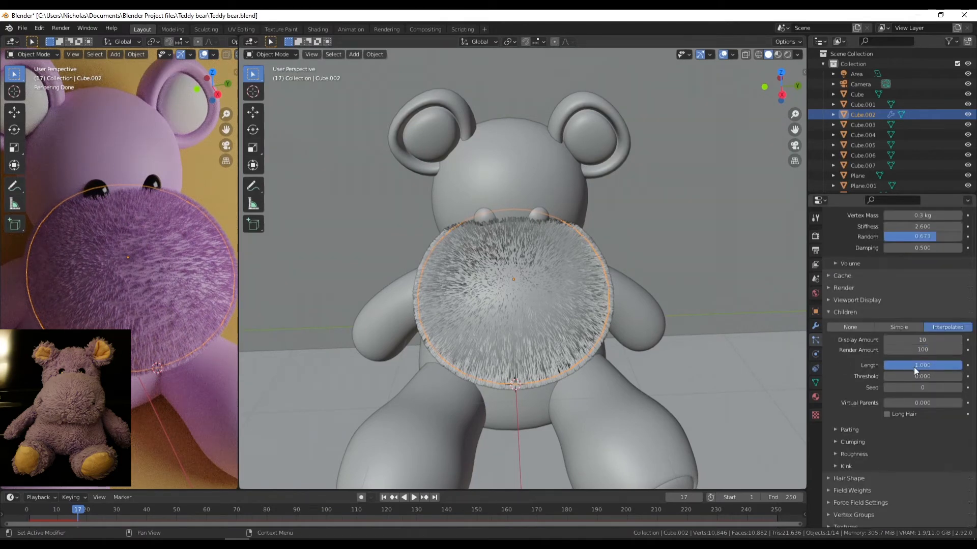
double_click(923, 351)
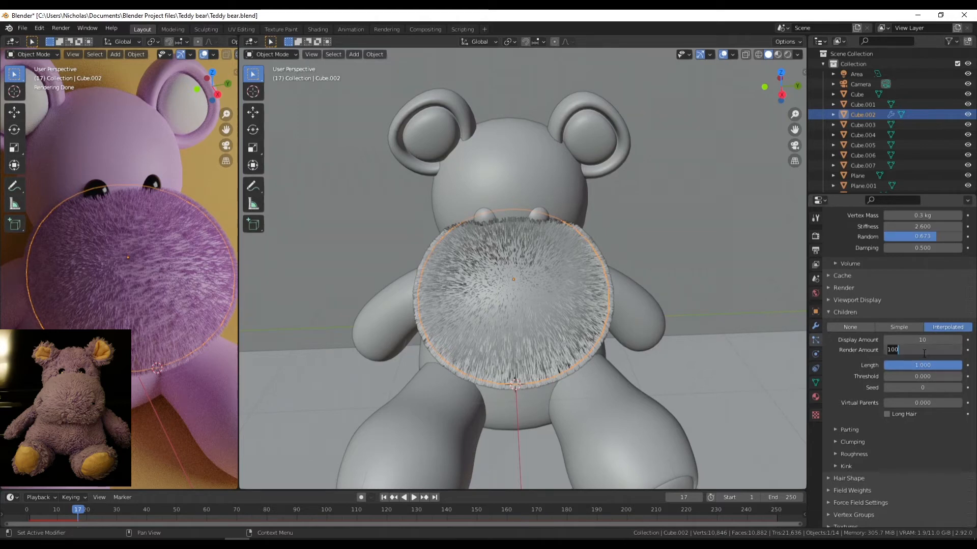
key("Return")
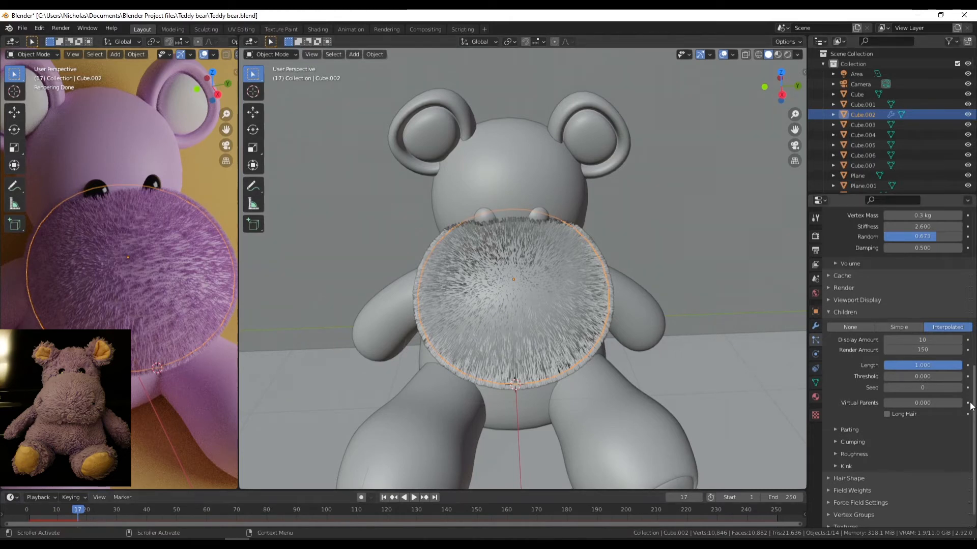
left_click(935, 340)
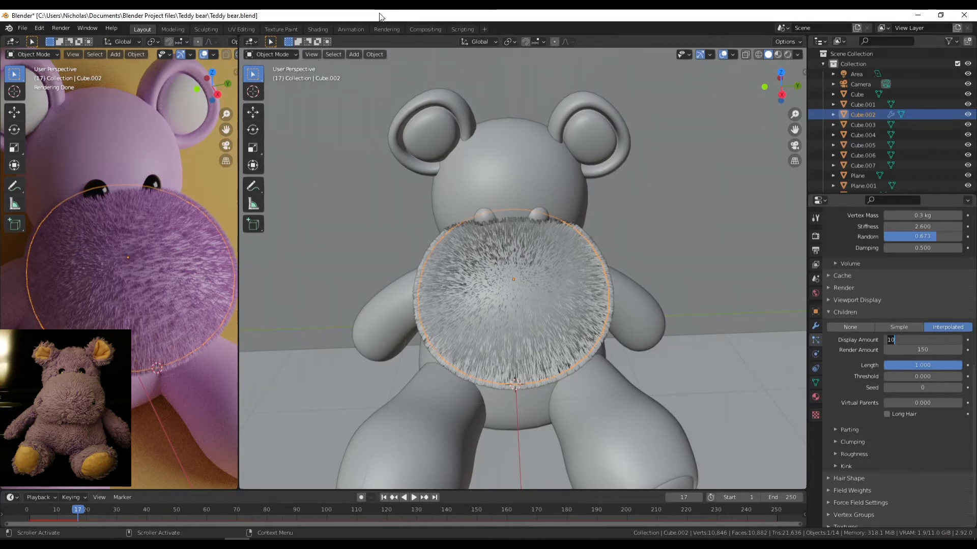
key("Return")
key("F12")
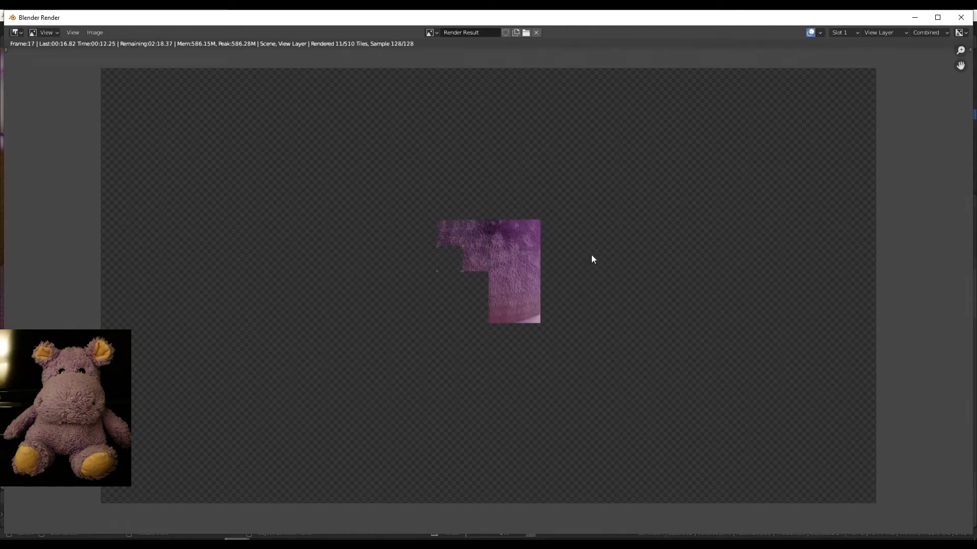
Examine the muzzle fur in the progressing render up close and as a whole, and close the render window.
scroll(546, 255, "up", 5)
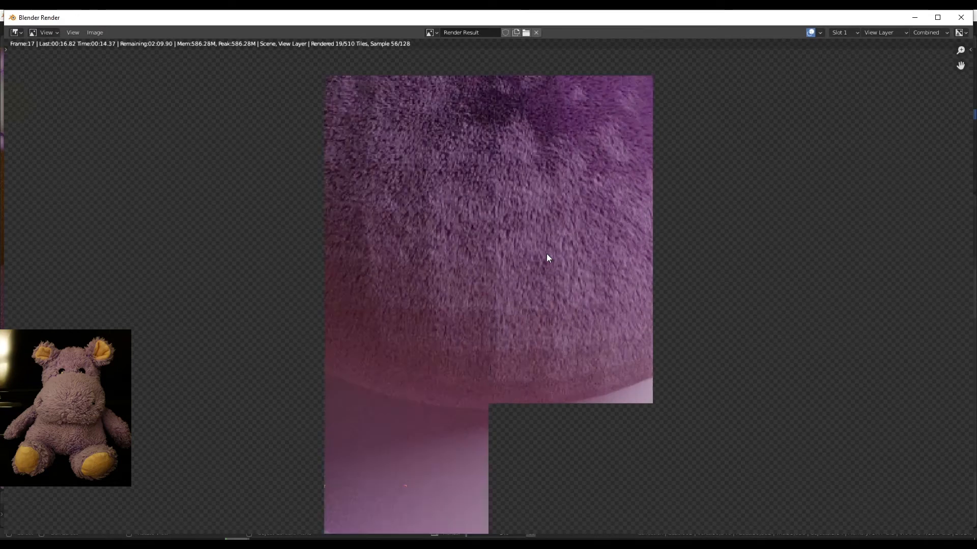
scroll(546, 253, "down", 5)
middle_click_drag(605, 237, 598, 256)
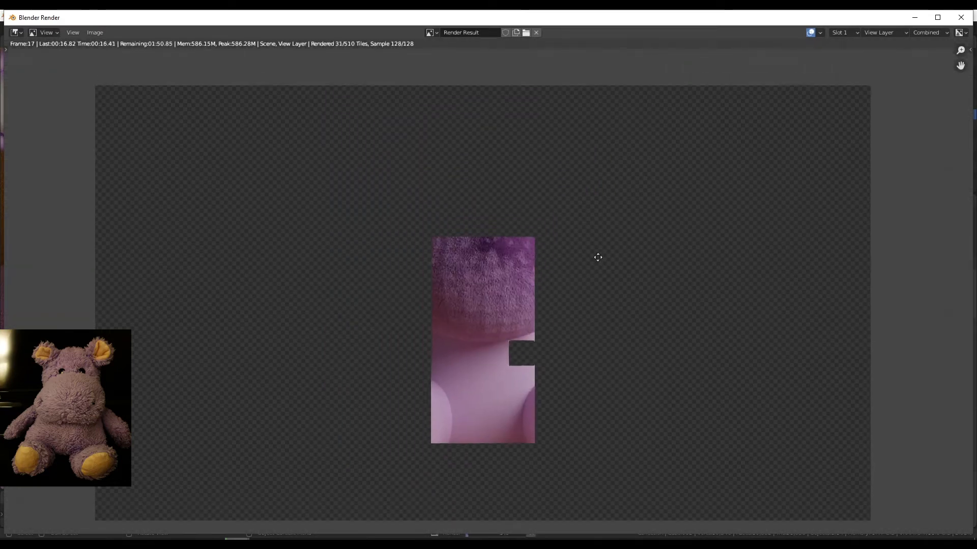
scroll(521, 284, "up", 1)
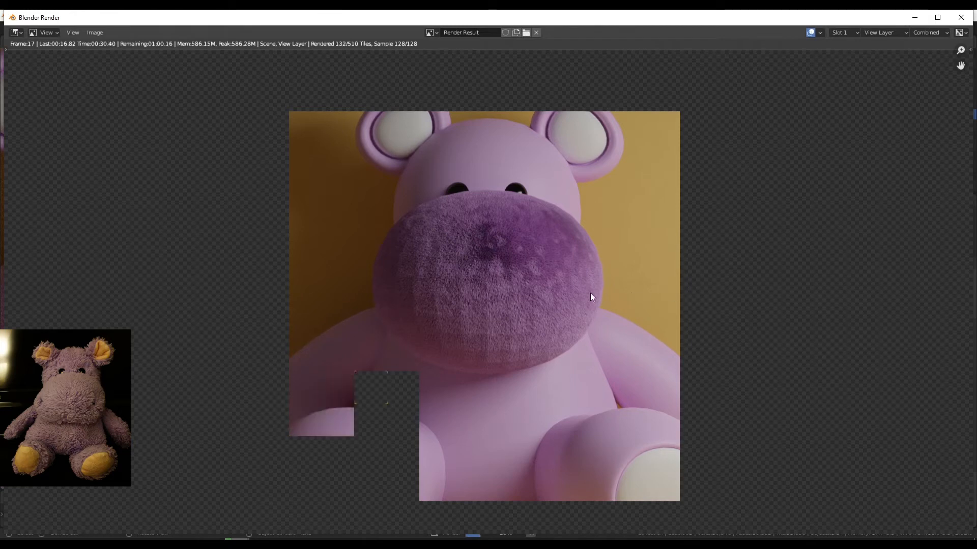
scroll(599, 282, "down", 1)
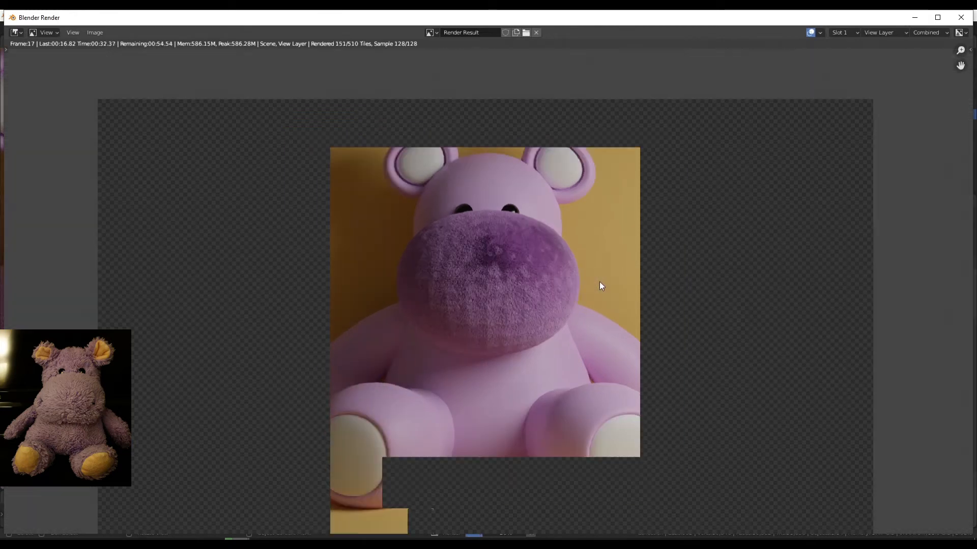
scroll(599, 286, "up", 1)
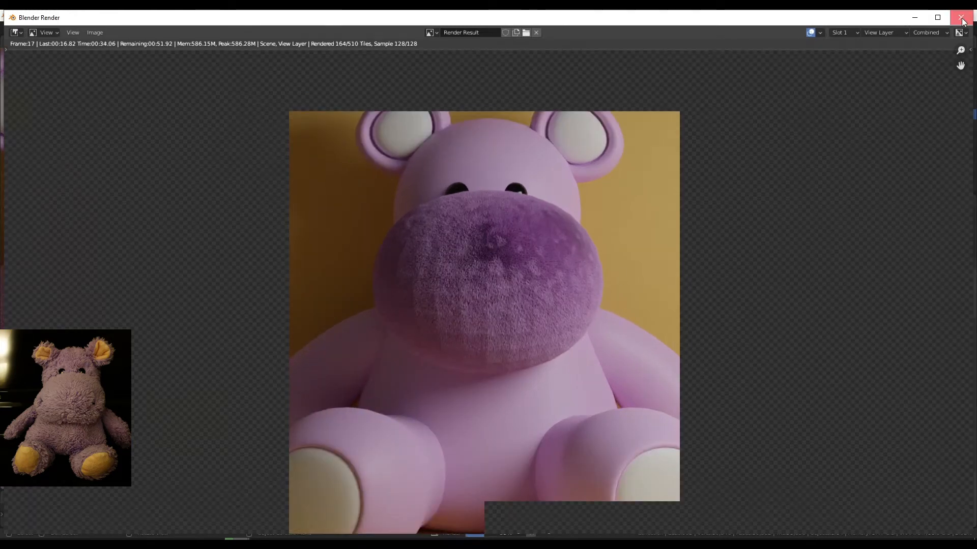
left_click(961, 18)
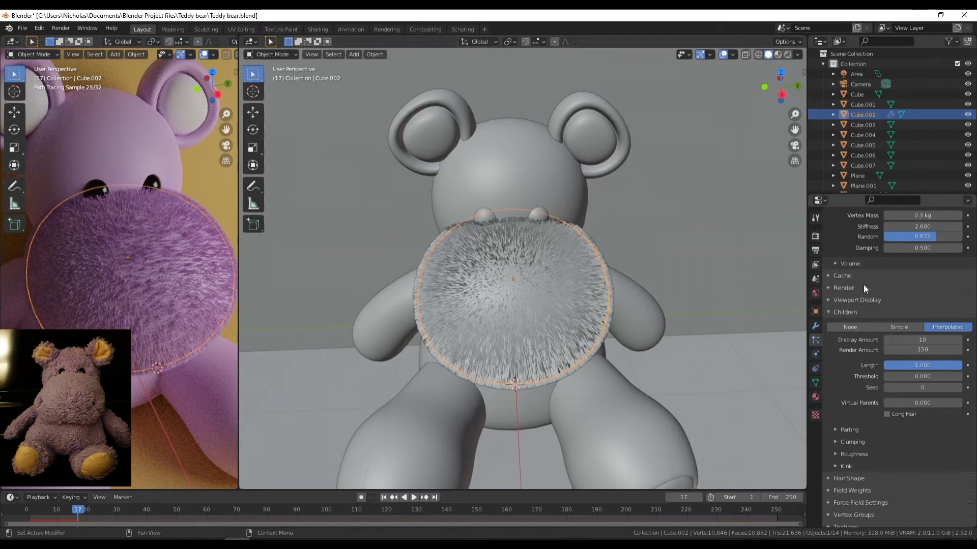
Try a clump value of 0.397 for the muzzle hair's children.
scroll(942, 413, "down", 1)
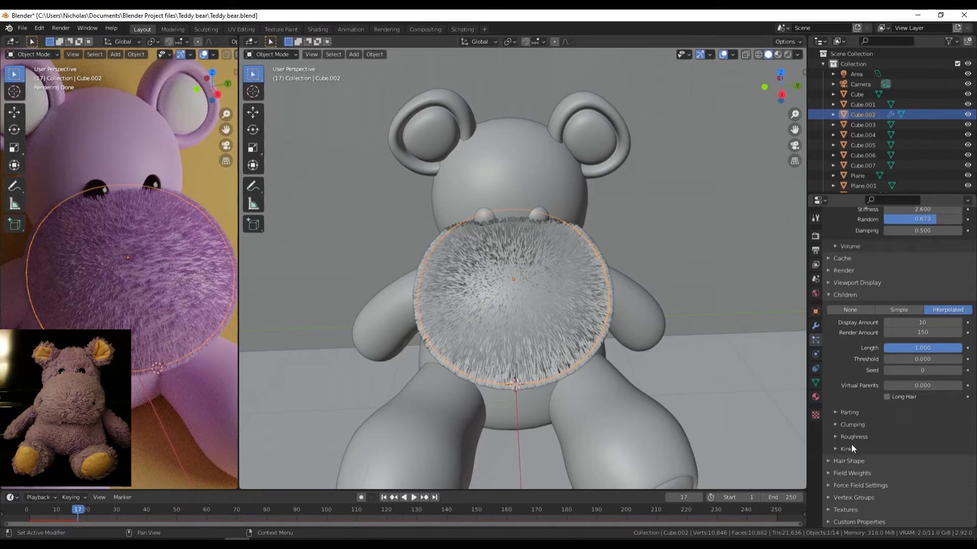
left_click(834, 424)
left_click_drag(924, 450, 938, 450)
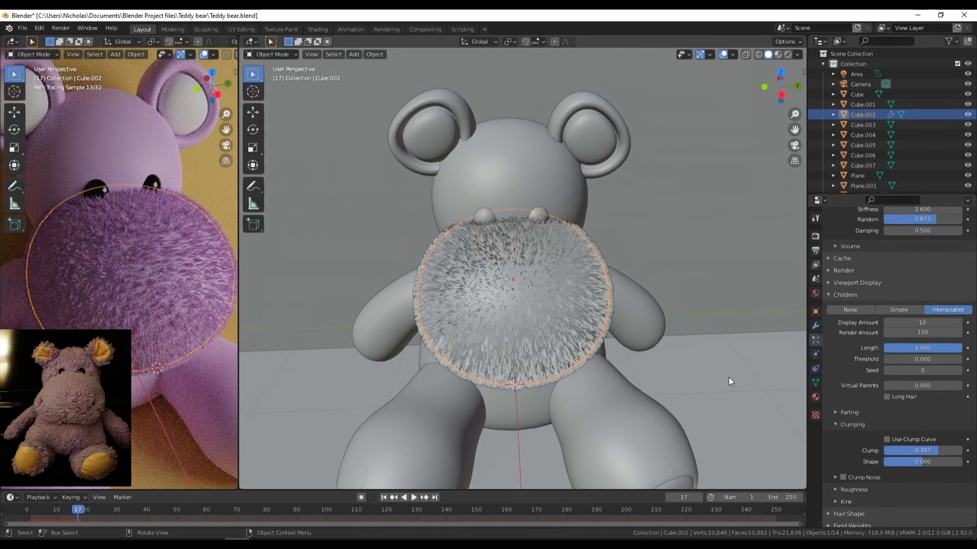
Set the muzzle's hair length to 0.042 m, render the current frame to check the clumped fur, and close the render.
scroll(926, 337, "up", 10)
scroll(929, 325, "up", 5)
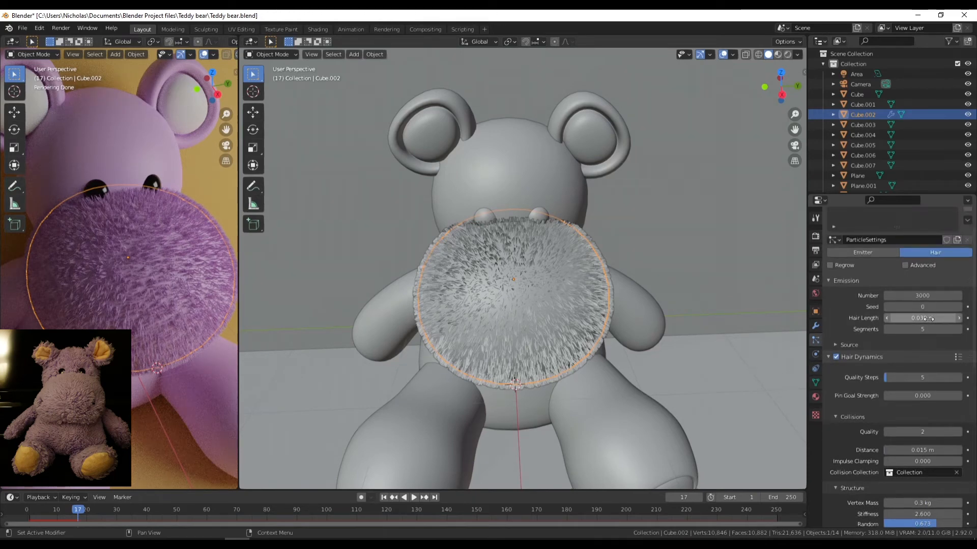
left_click(931, 319)
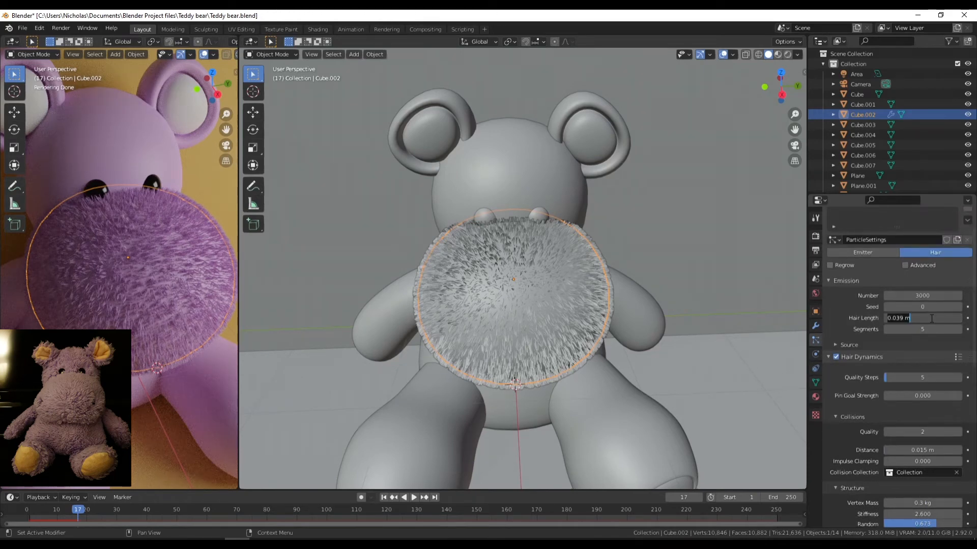
type("0.042")
key("Return")
key("F12")
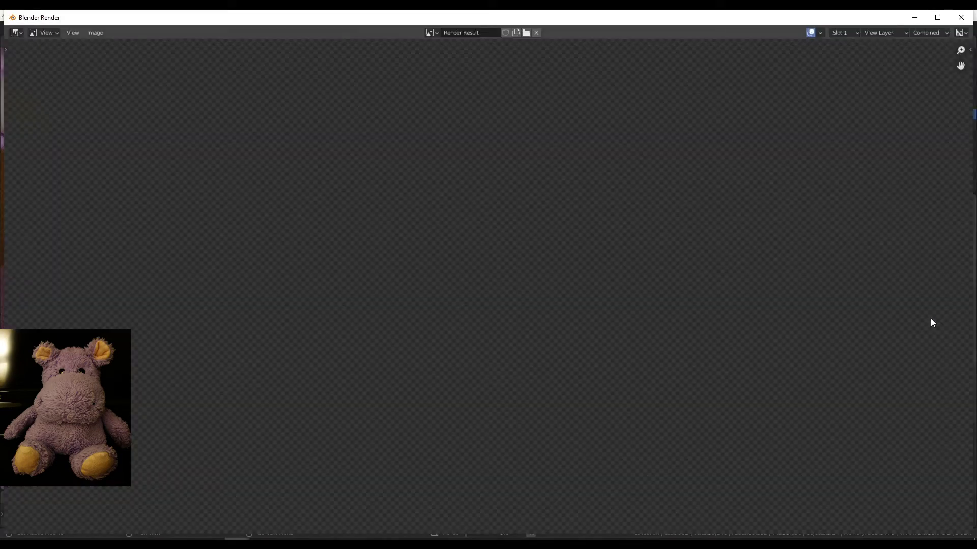
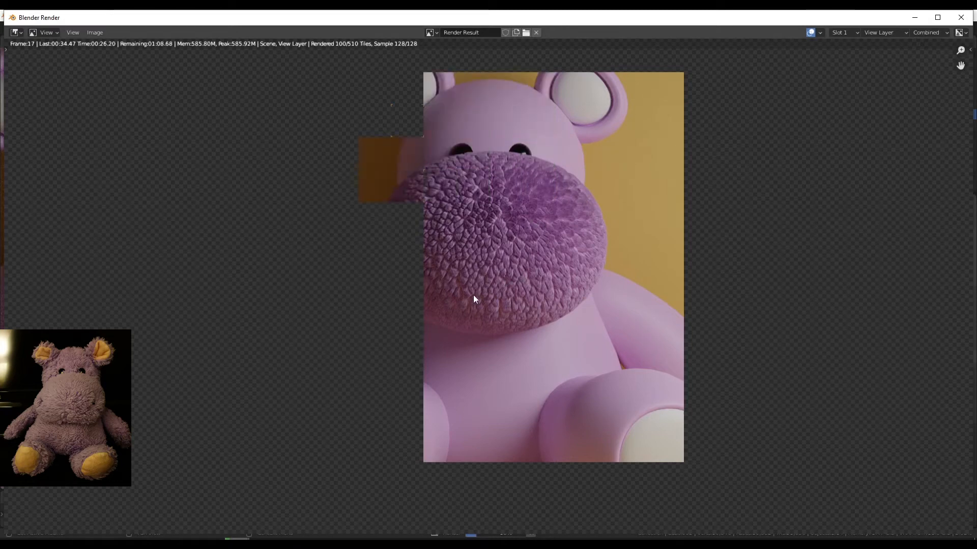
left_click(961, 18)
Set the clump value of the muzzle hair's children to -0.026.
scroll(938, 486, "down", 3)
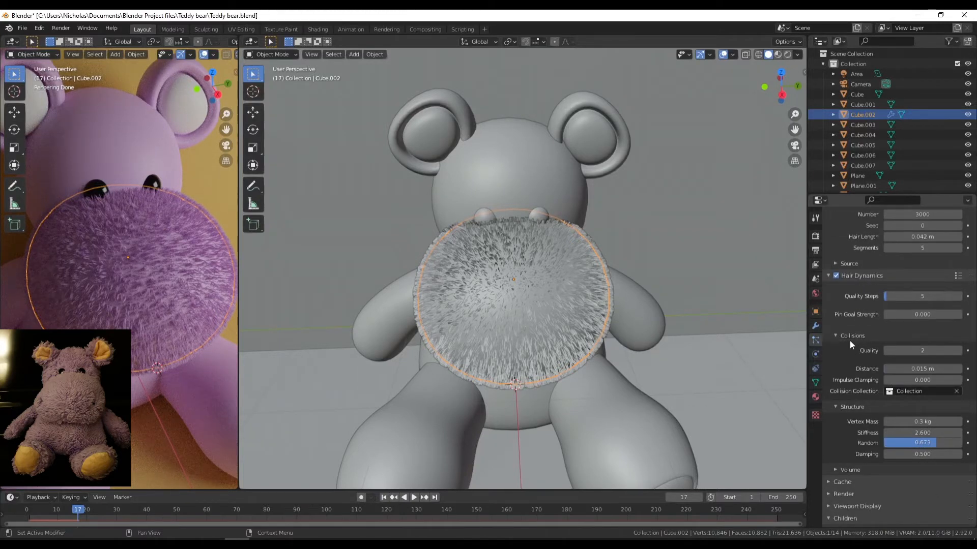
scroll(872, 459, "down", 6)
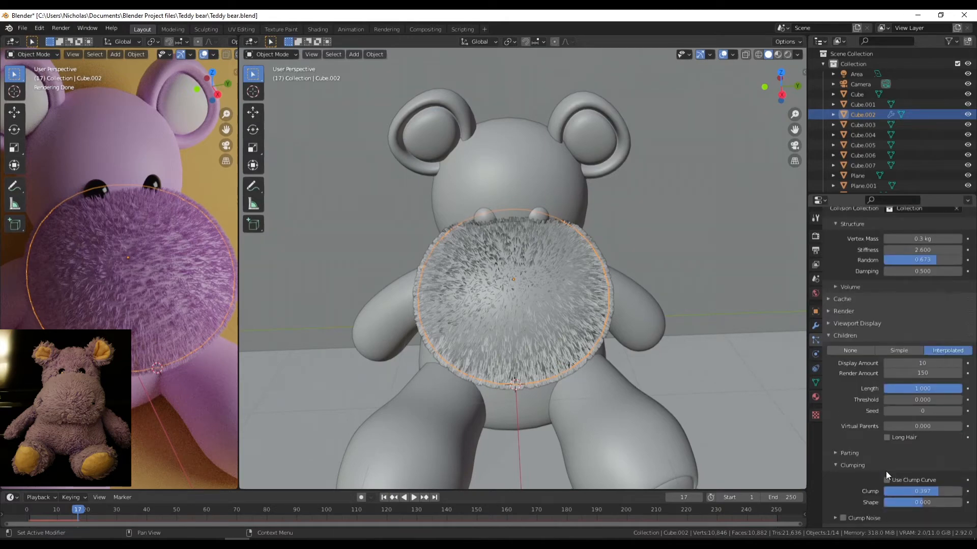
scroll(887, 469, "down", 4)
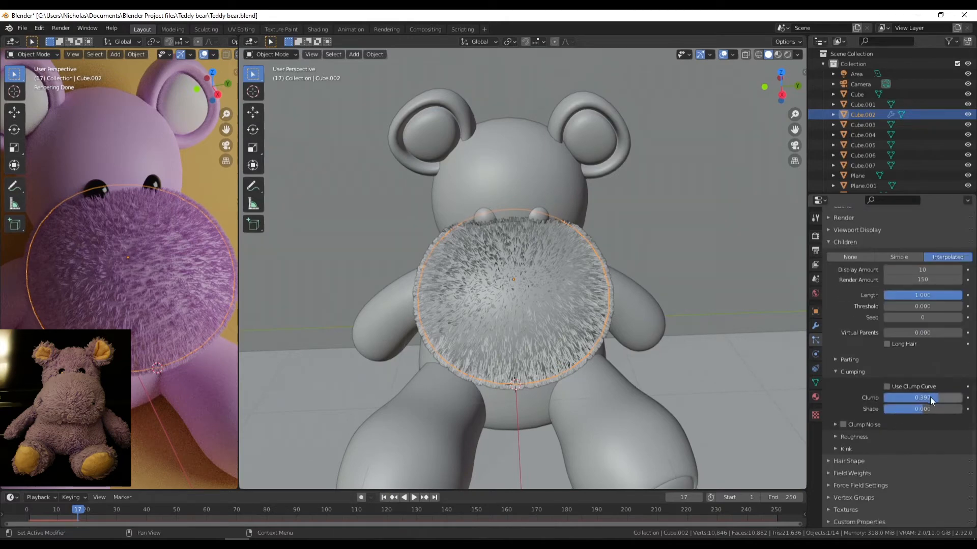
left_click_drag(938, 398, 926, 398)
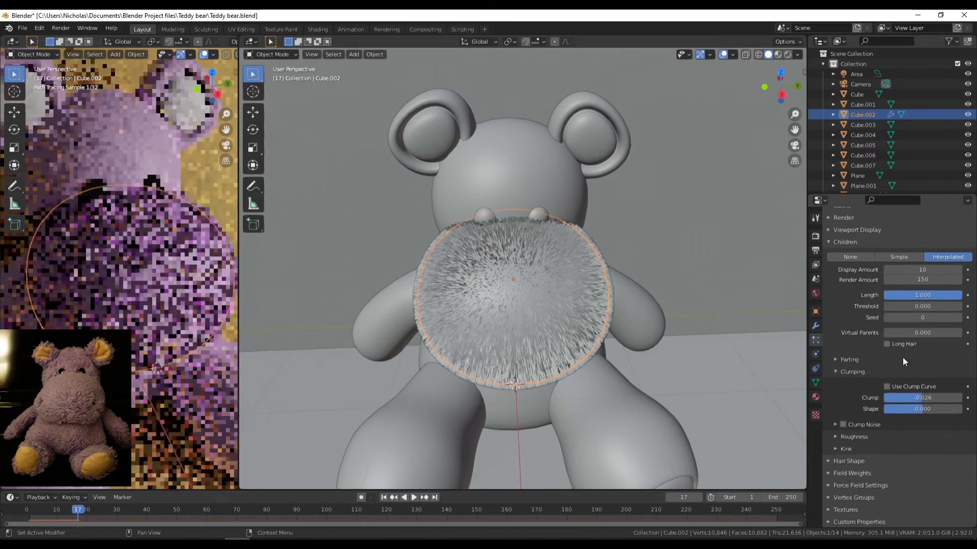
Look through the muzzle hair's emission and dynamics settings and examine its render path options.
scroll(884, 344, "up", 10)
scroll(883, 343, "up", 4)
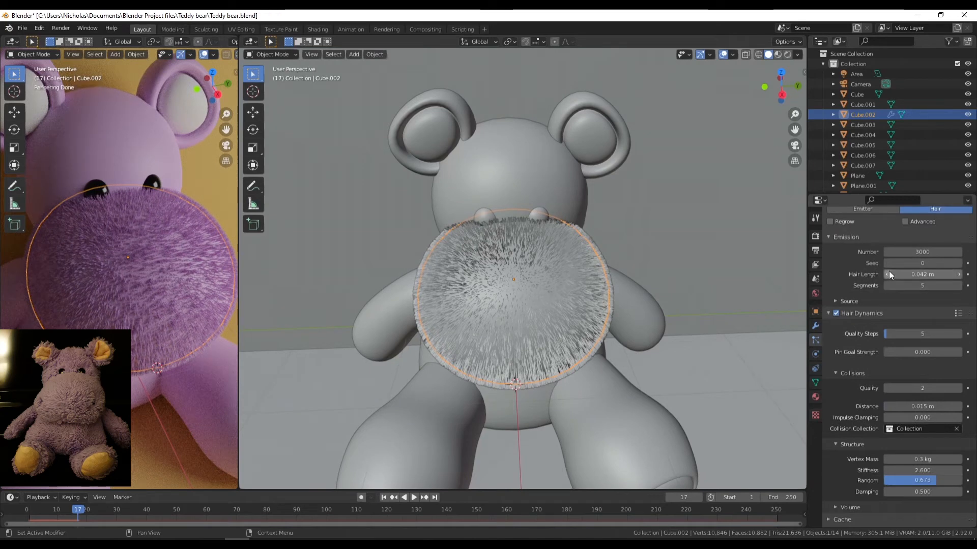
scroll(929, 458, "down", 2)
scroll(932, 471, "down", 4)
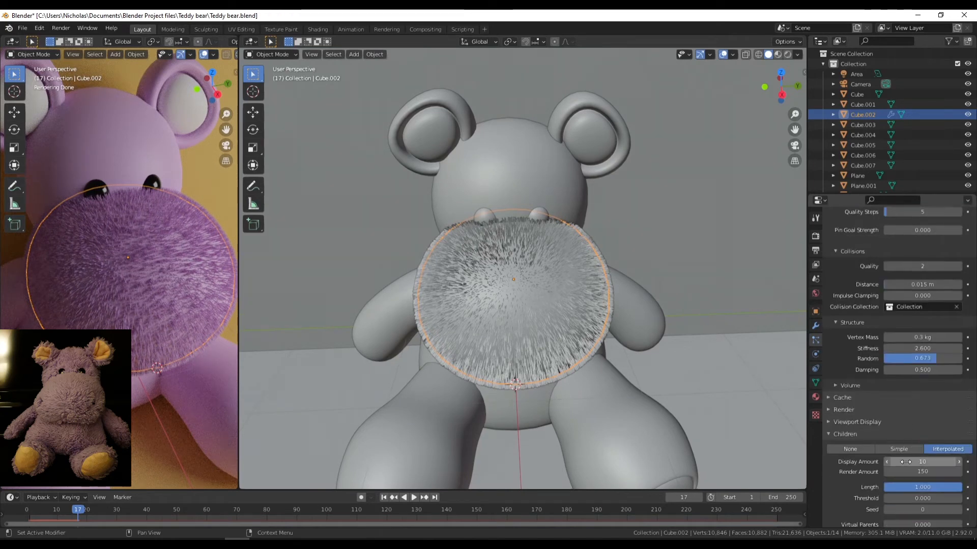
left_click(827, 410)
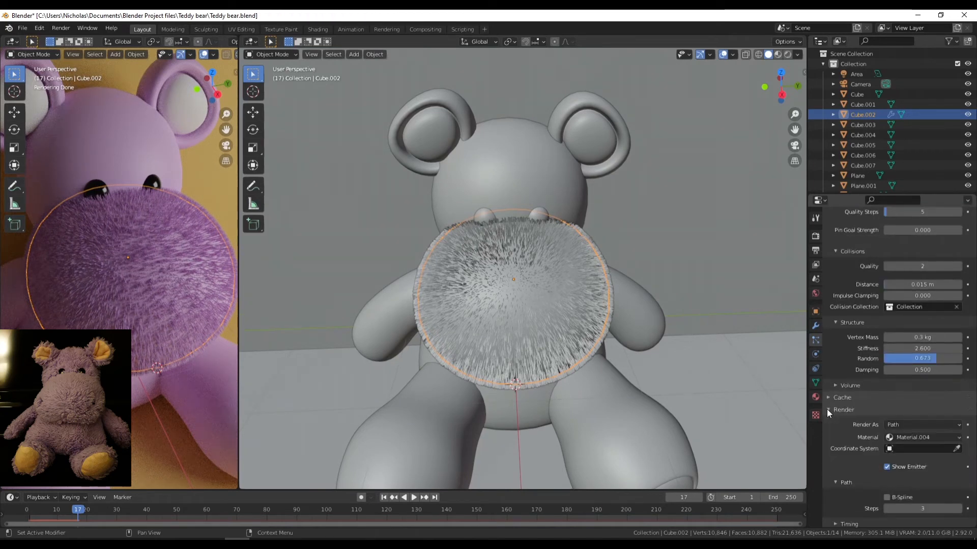
scroll(839, 430, "down", 1)
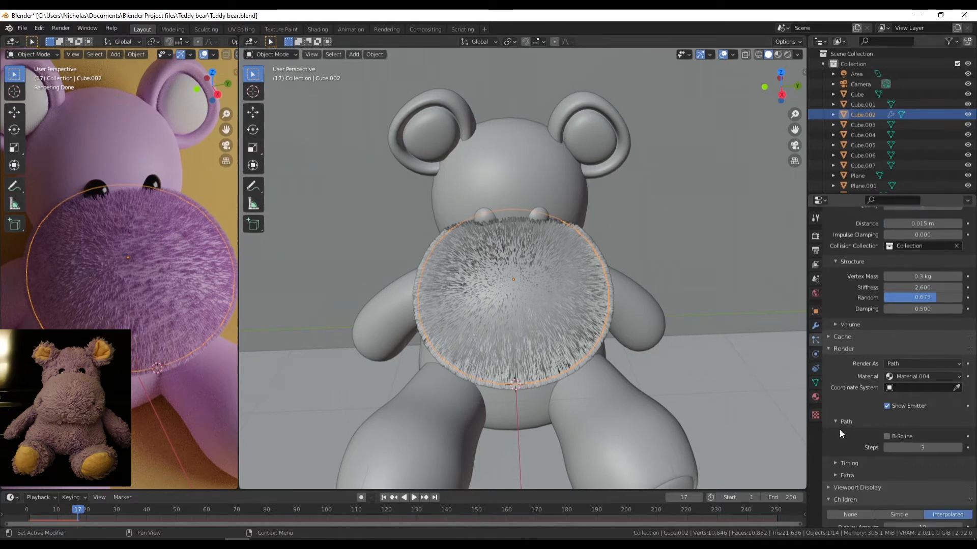
scroll(843, 319, "up", 5)
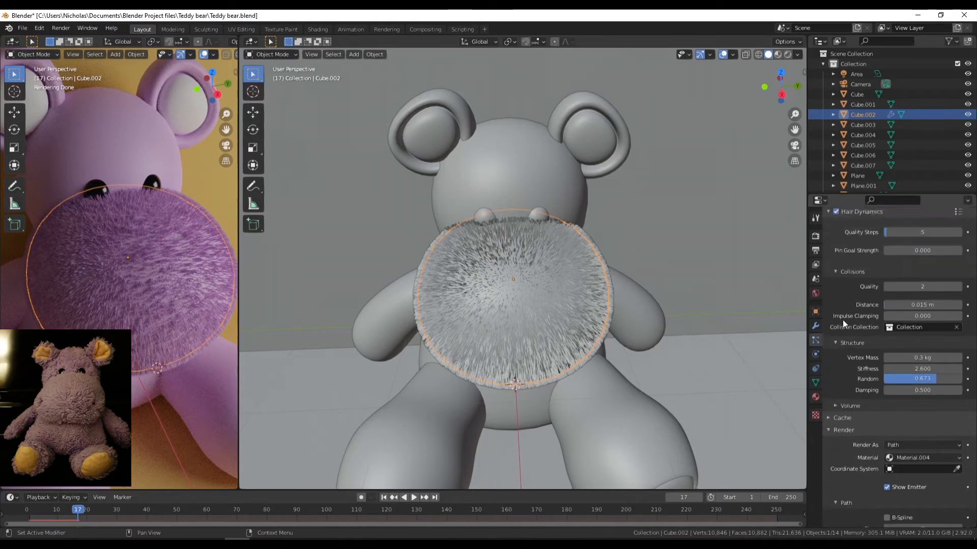
scroll(849, 321, "up", 2)
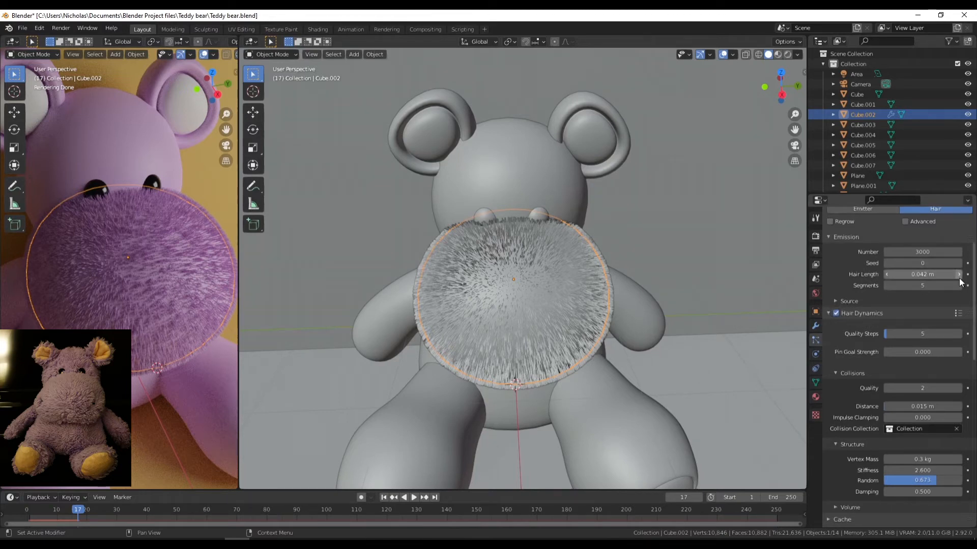
Check the hair dynamics' volume settings and the material choices for rendering the muzzle hair.
scroll(877, 288, "down", 2)
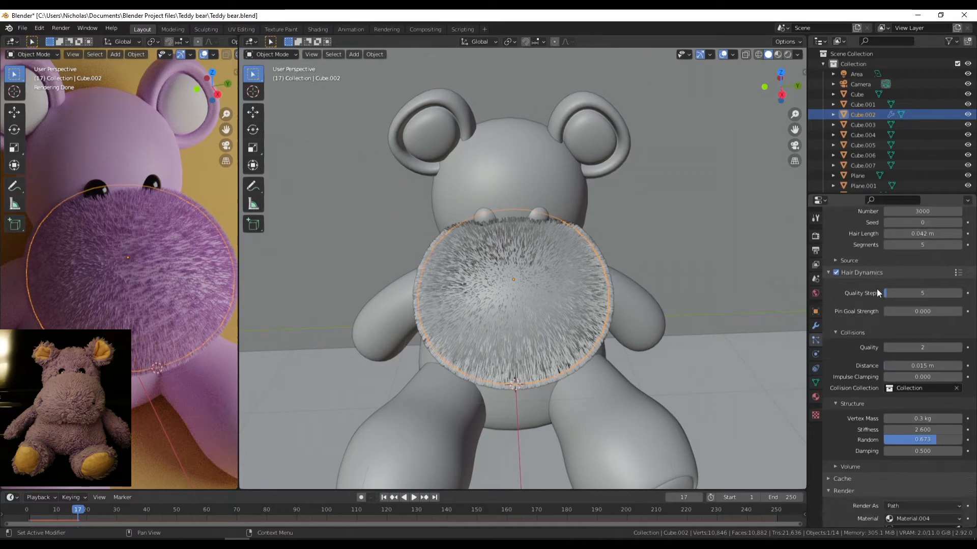
scroll(871, 385, "down", 3)
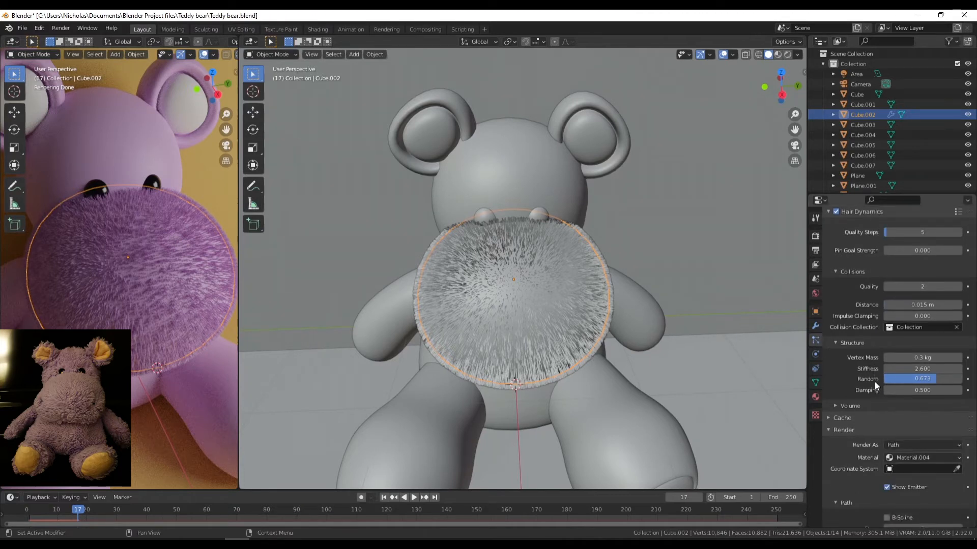
left_click(834, 405)
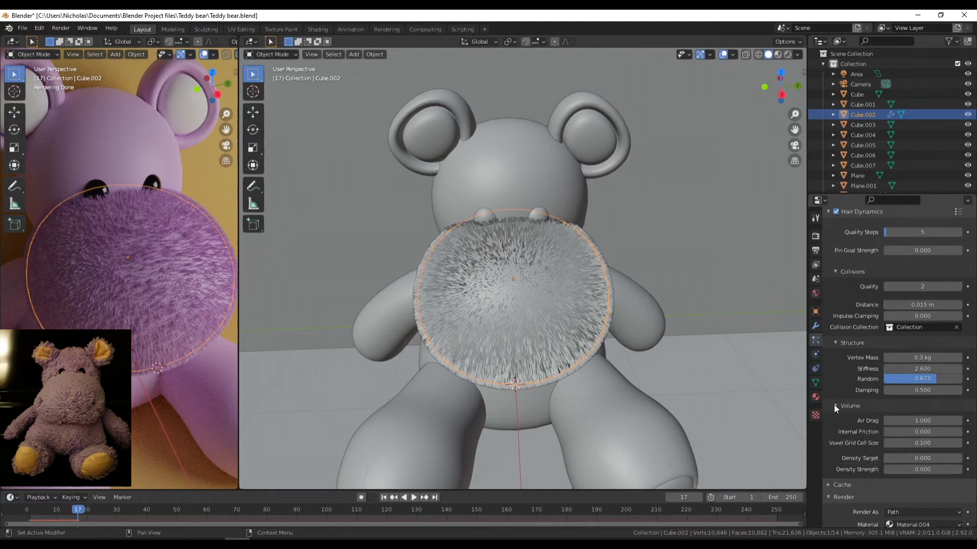
left_click(834, 405)
scroll(834, 404, "down", 5)
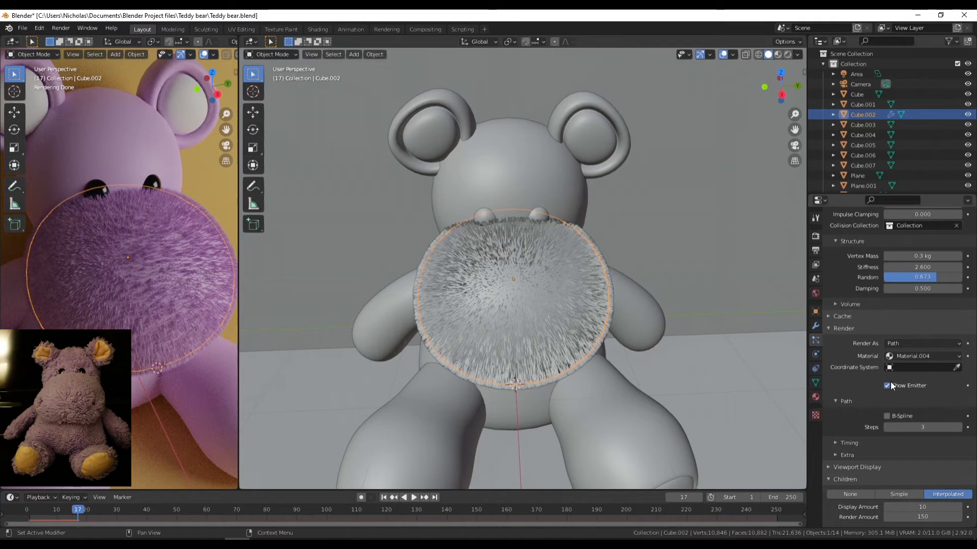
left_click(918, 355)
left_click(917, 355)
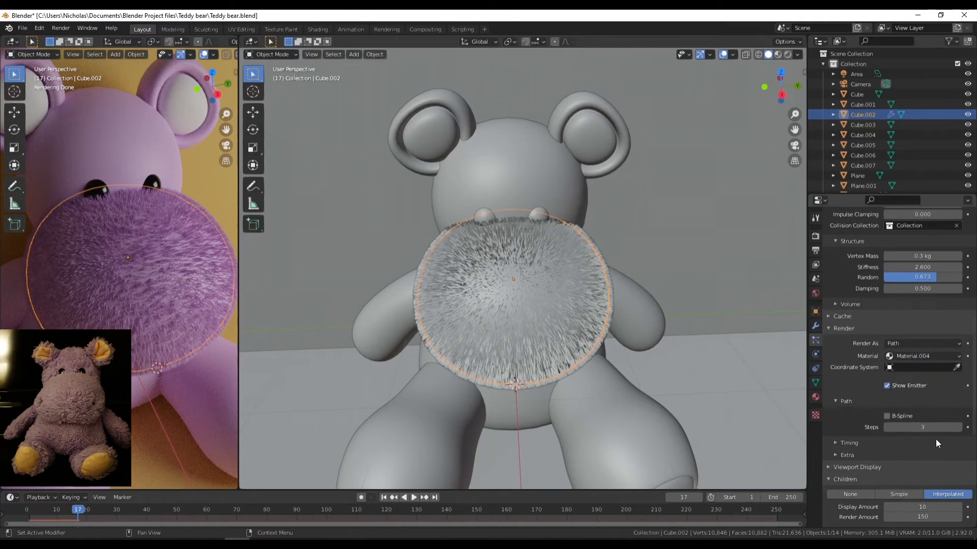
Review the children and clumping settings and examine the Hair Shape strand and diameter options.
scroll(936, 439, "down", 4)
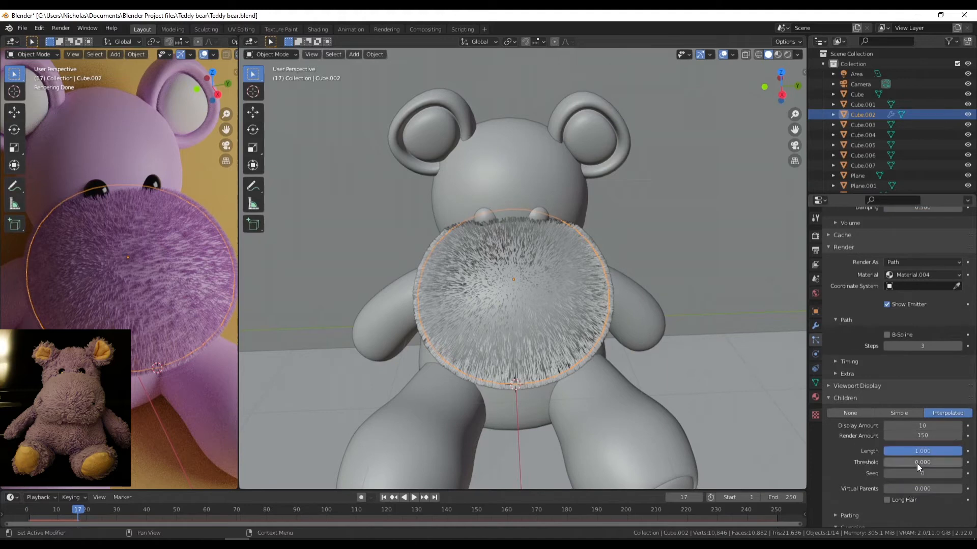
scroll(929, 450, "down", 1)
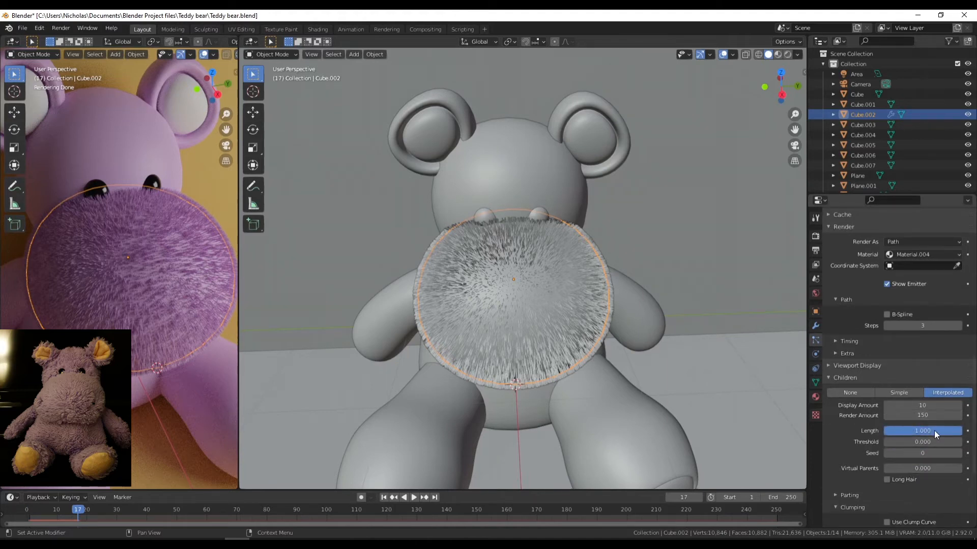
scroll(935, 430, "down", 3)
scroll(944, 436, "down", 4)
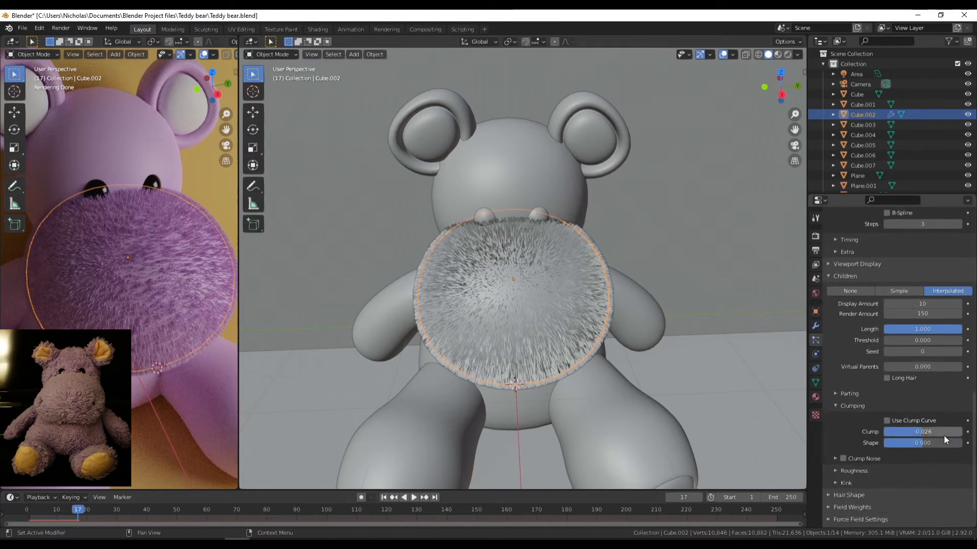
left_click(829, 460)
scroll(828, 461, "down", 3)
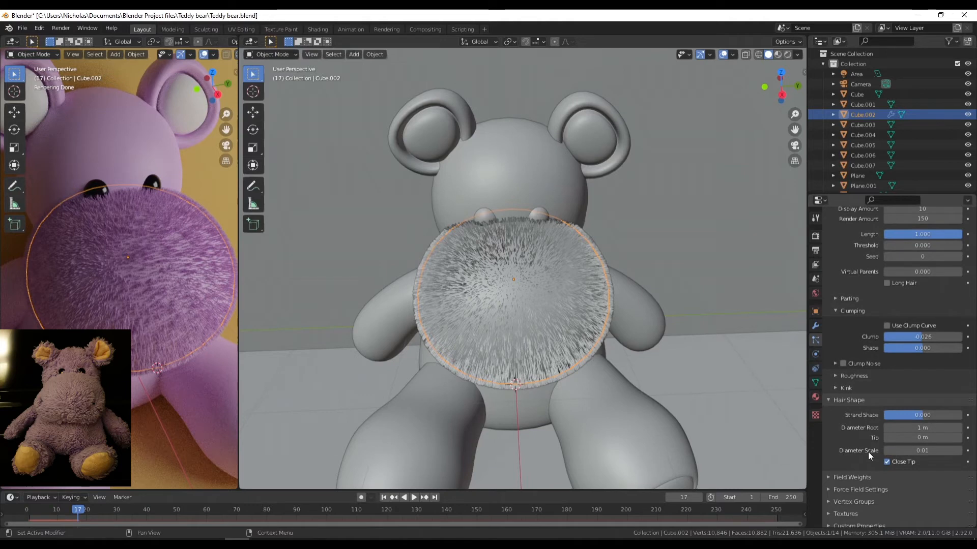
scroll(877, 456, "down", 1)
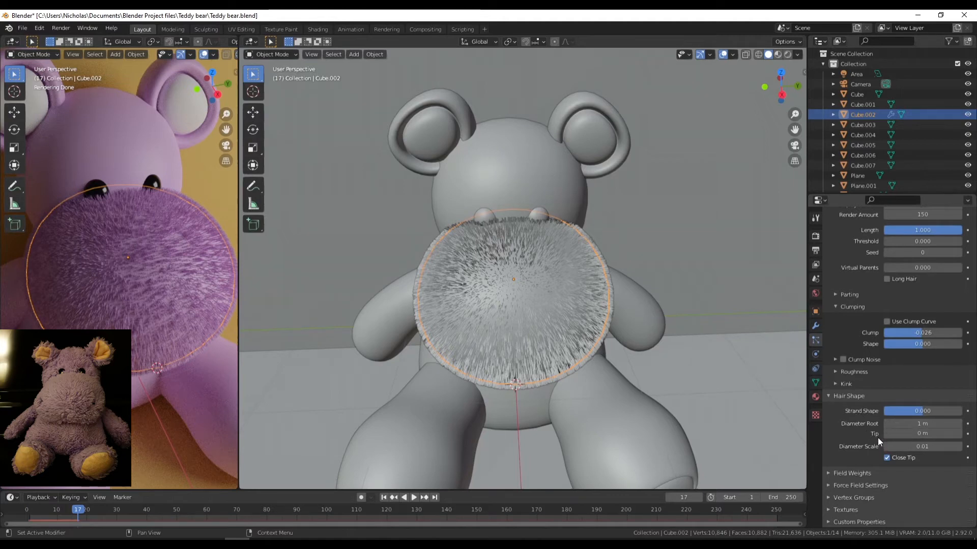
left_click(826, 395)
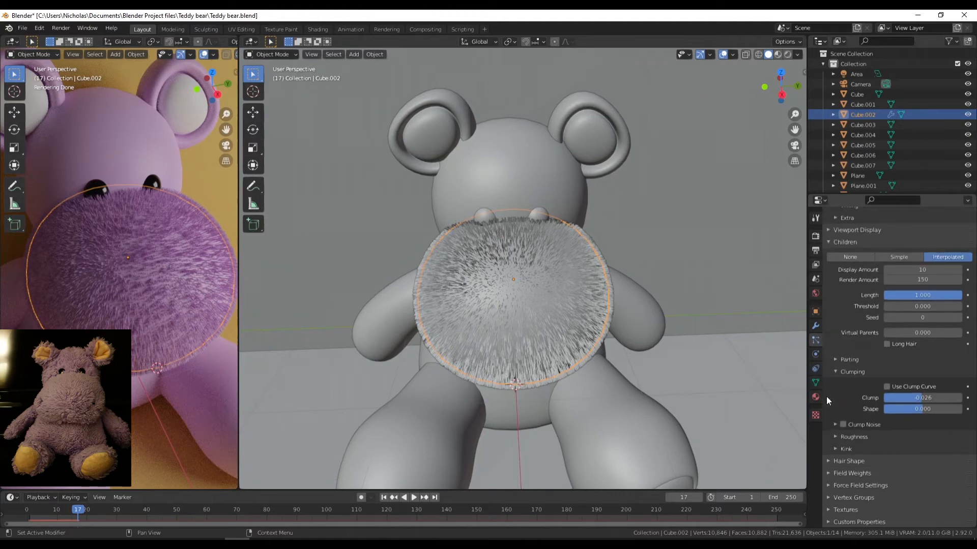
left_click(827, 461)
scroll(834, 466, "down", 2)
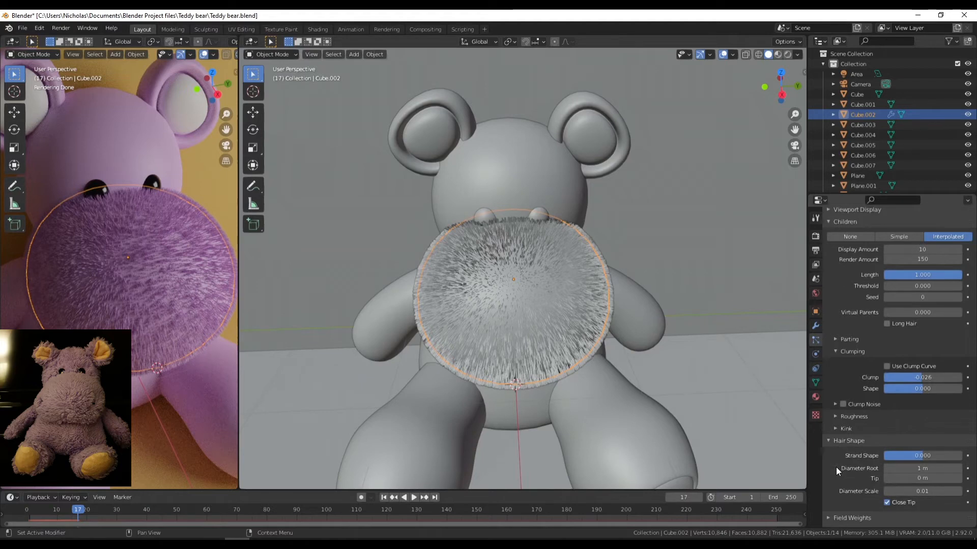
scroll(827, 496, "down", 1)
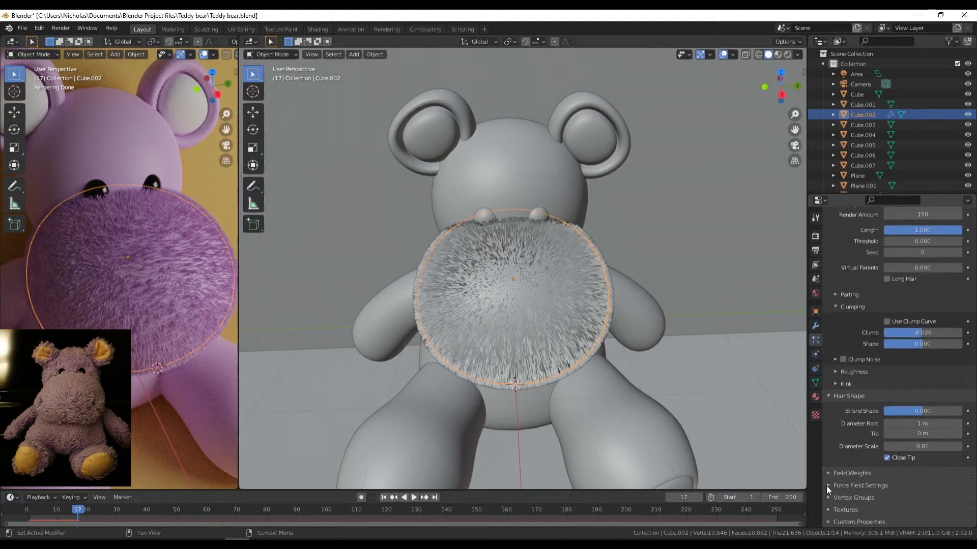
Examine the parting options of the muzzle hair's children, its render and dynamics settings, and the emission source options.
left_click(835, 295)
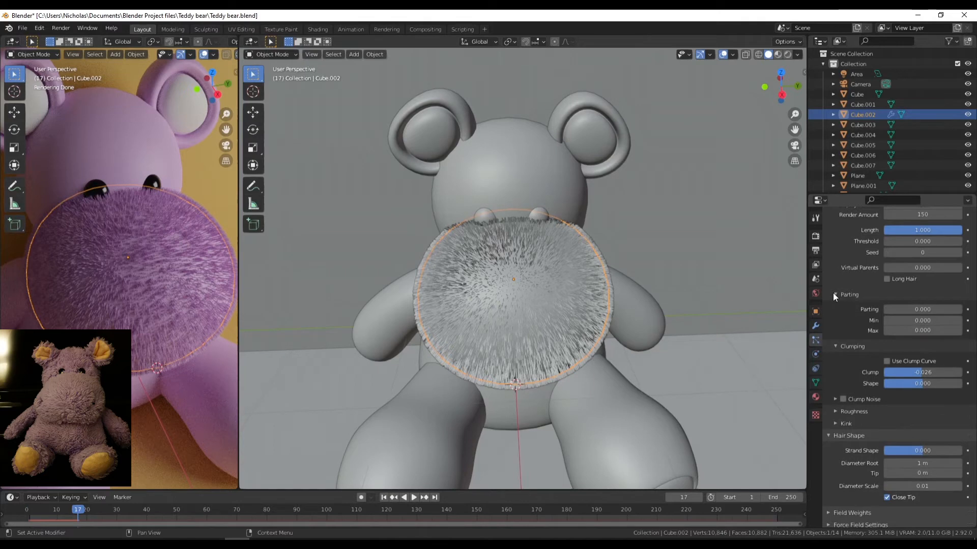
left_click(835, 295)
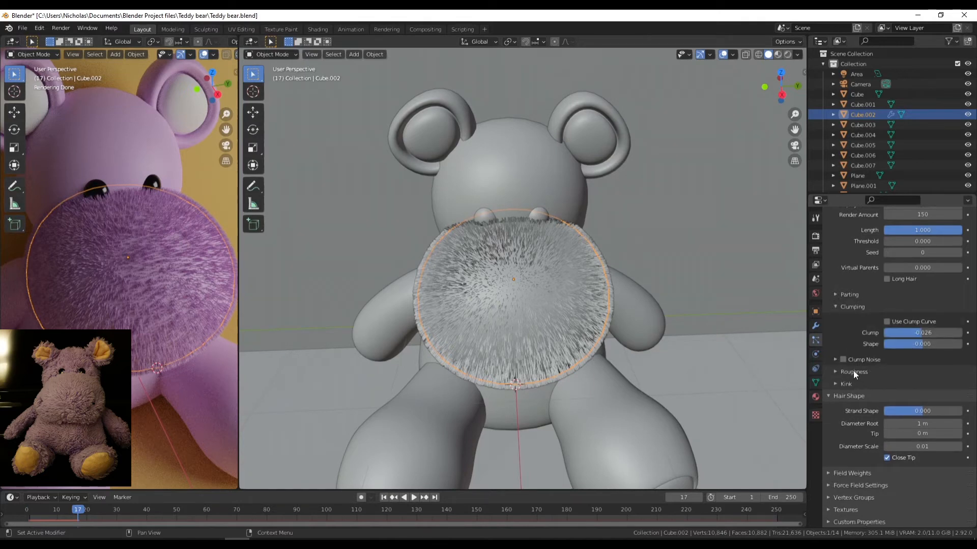
scroll(849, 373, "up", 3)
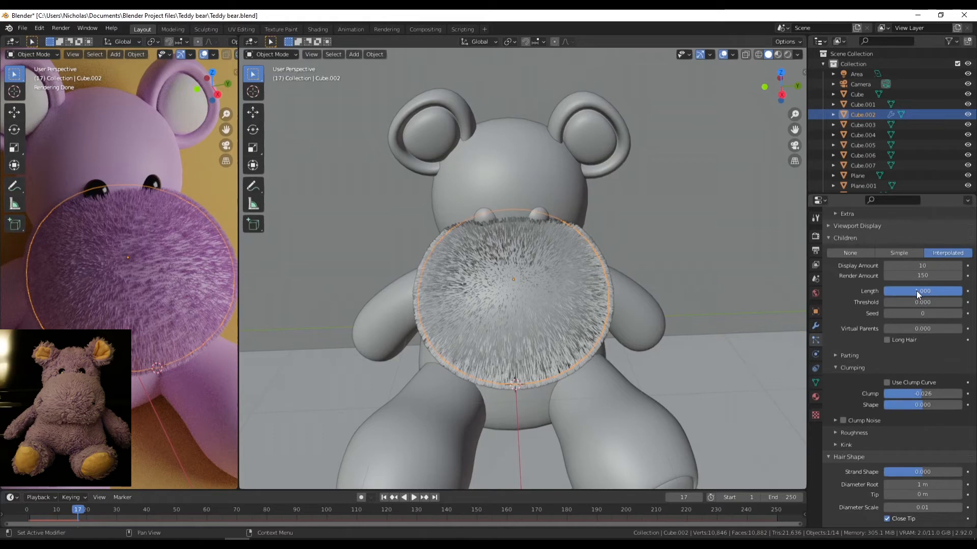
scroll(923, 304, "up", 1)
scroll(916, 305, "up", 5)
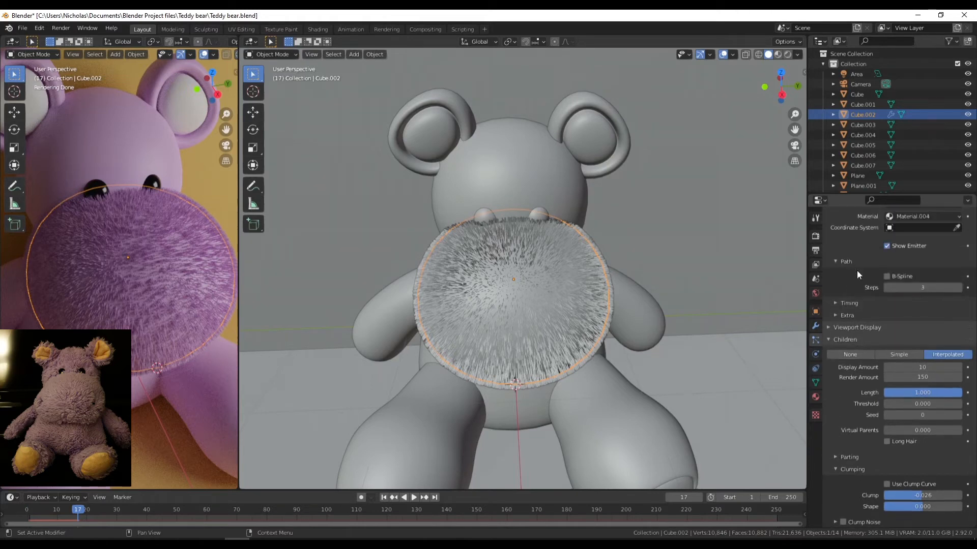
scroll(916, 320, "up", 4)
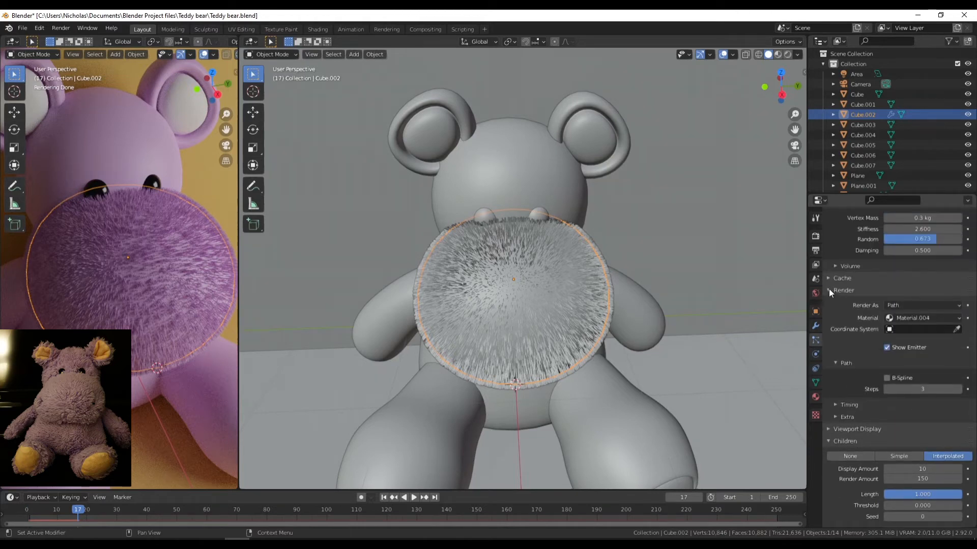
scroll(829, 278, "up", 6)
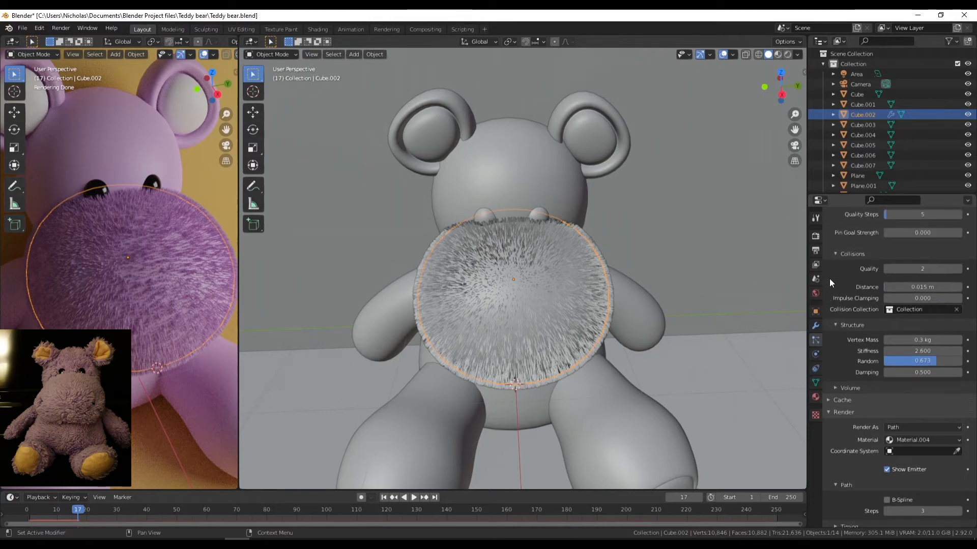
scroll(863, 305, "up", 3)
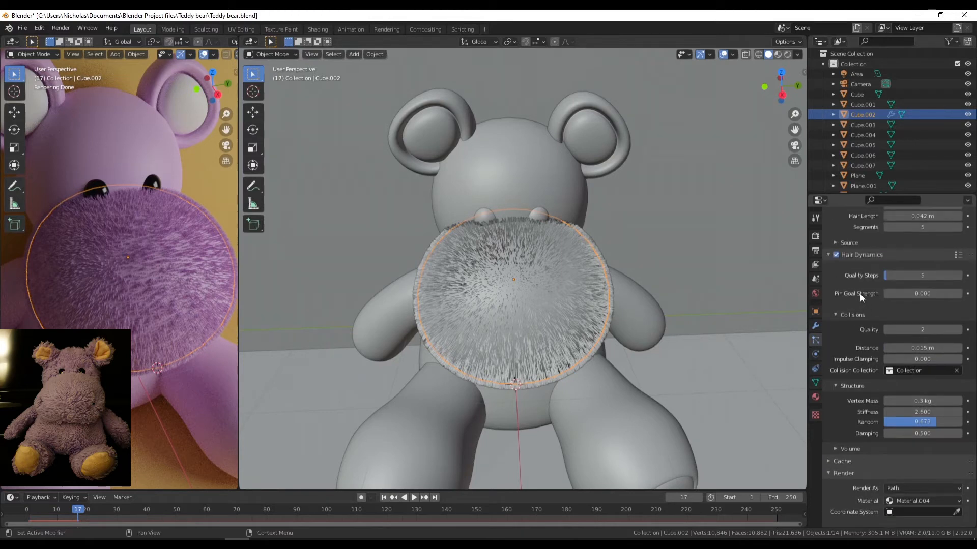
scroll(863, 278, "up", 1)
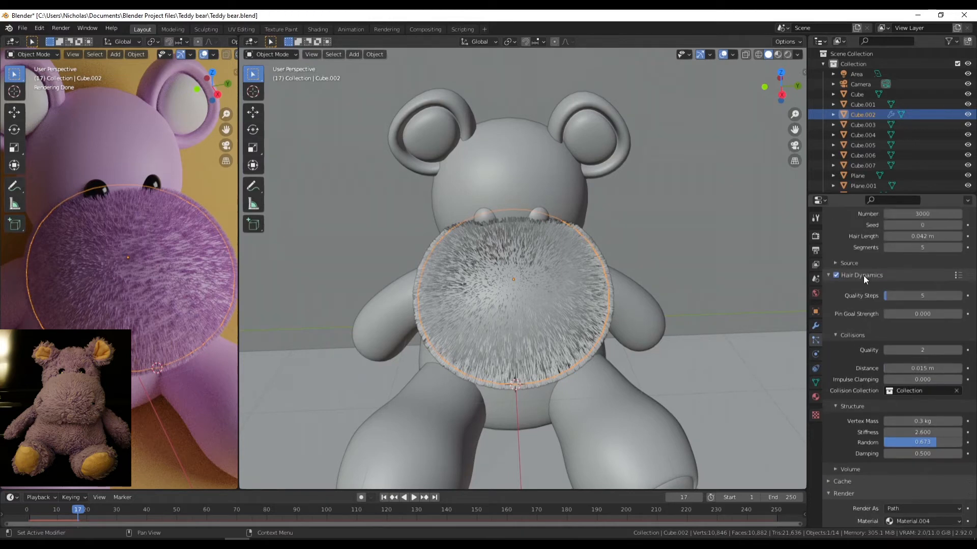
left_click(835, 262)
left_click(834, 263)
Turn on the muzzle hair's advanced options, check the rotation settings, and turn the advanced options back off.
scroll(839, 265, "up", 3)
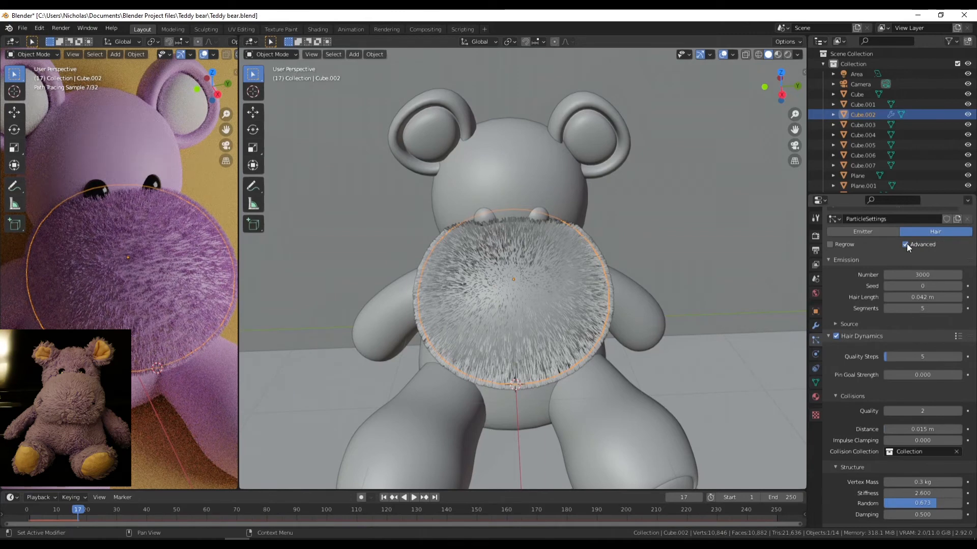
scroll(907, 244, "down", 5)
scroll(908, 253, "down", 5)
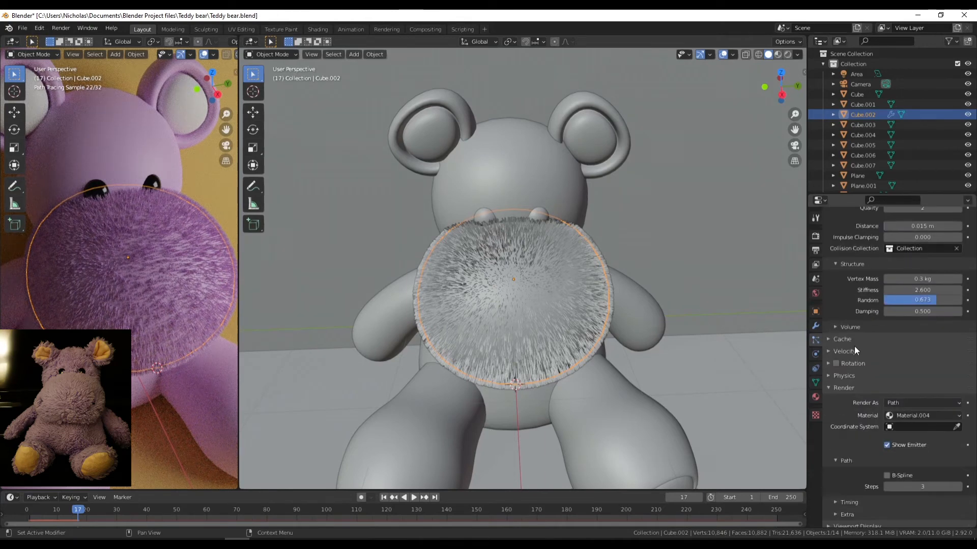
left_click(828, 365)
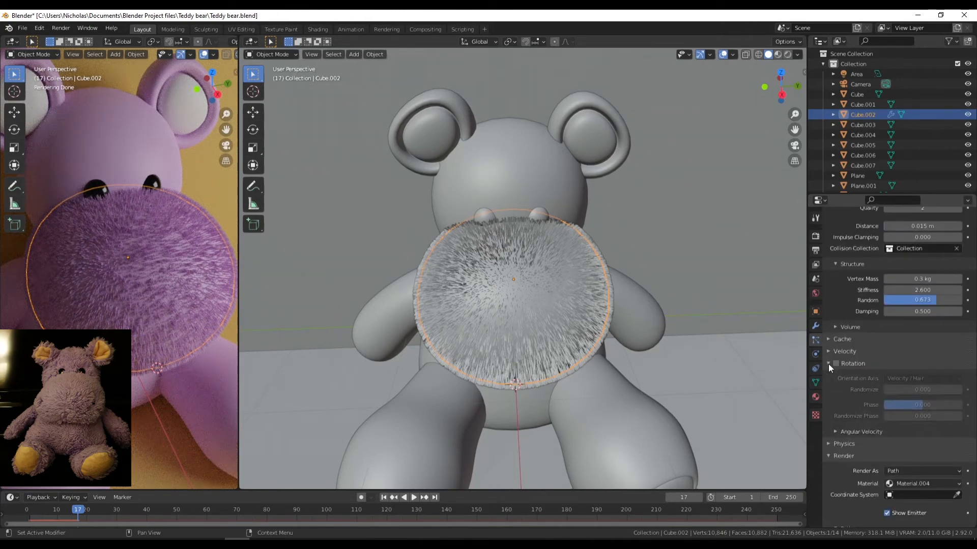
left_click(828, 364)
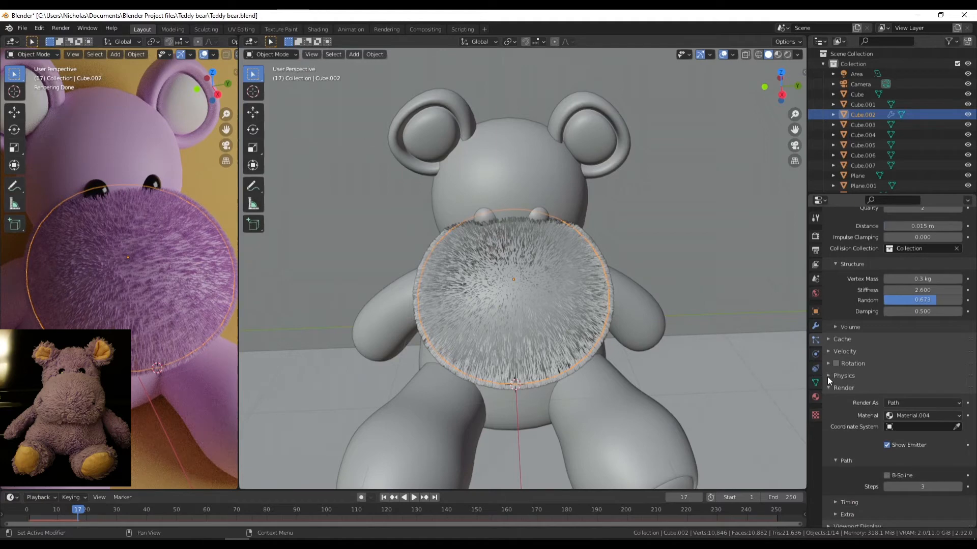
scroll(941, 257, "up", 13)
left_click(907, 303)
scroll(908, 347, "down", 4)
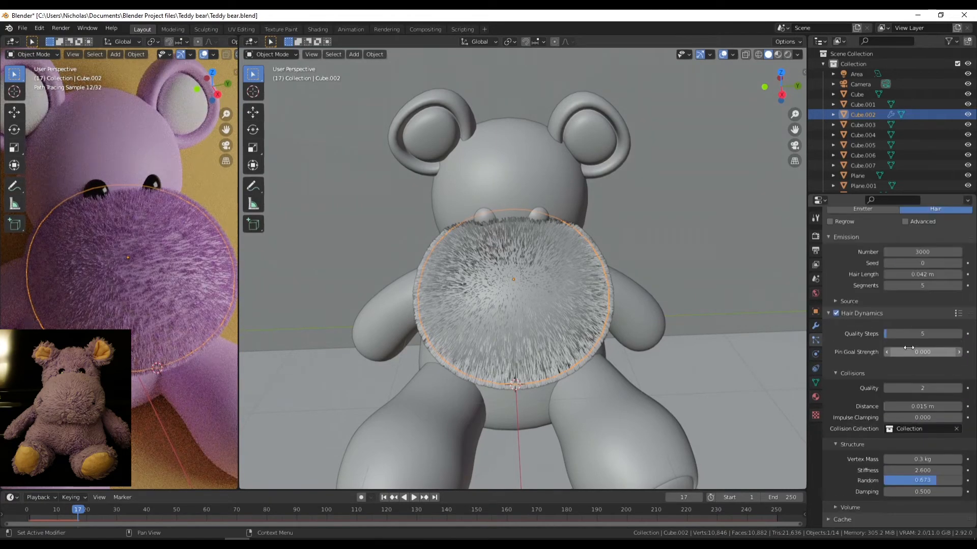
Render the current frame to check the muzzle fur and close the render.
key("F12")
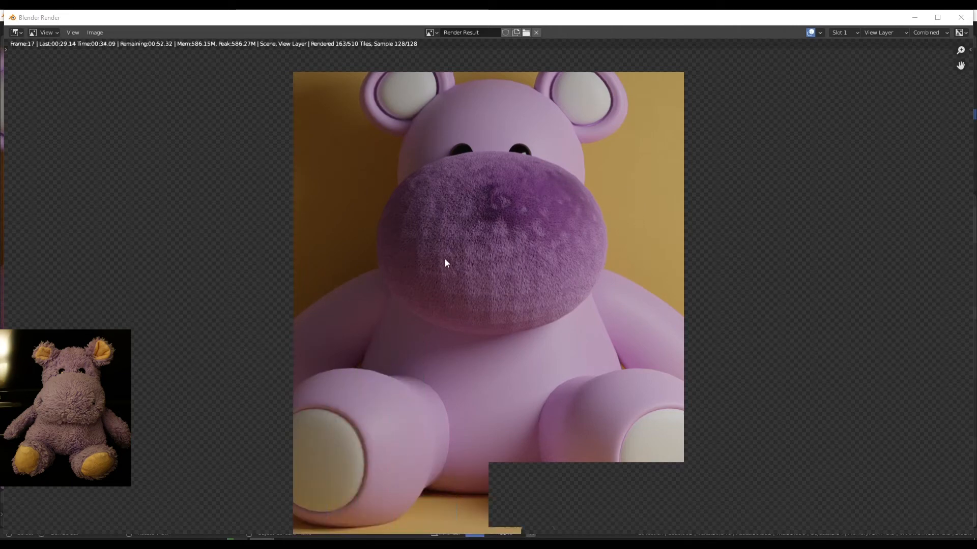
left_click(960, 18)
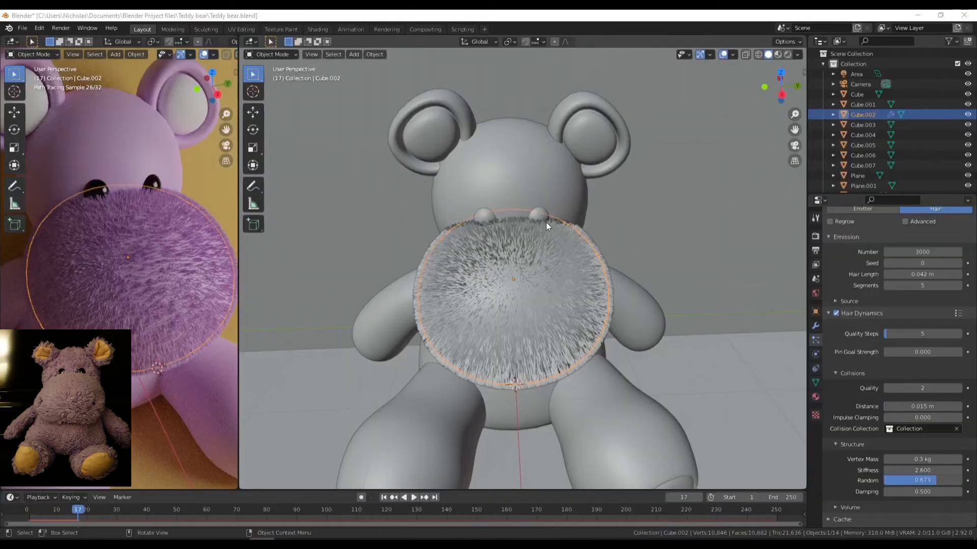
Add a Catmull-Clark Subdivision Surface modifier to the muzzle, test-render it and apply the modifier.
left_click(815, 326)
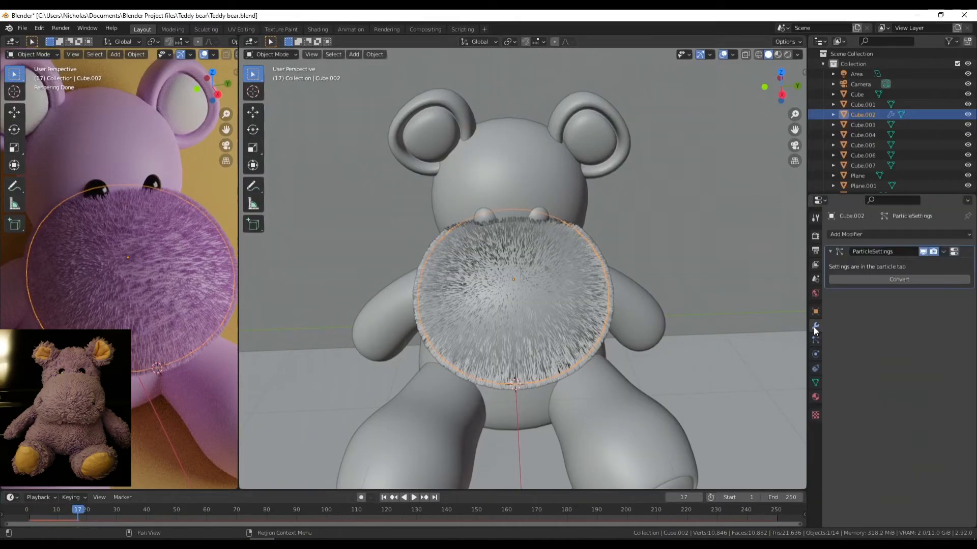
left_click(903, 232)
left_click(777, 419)
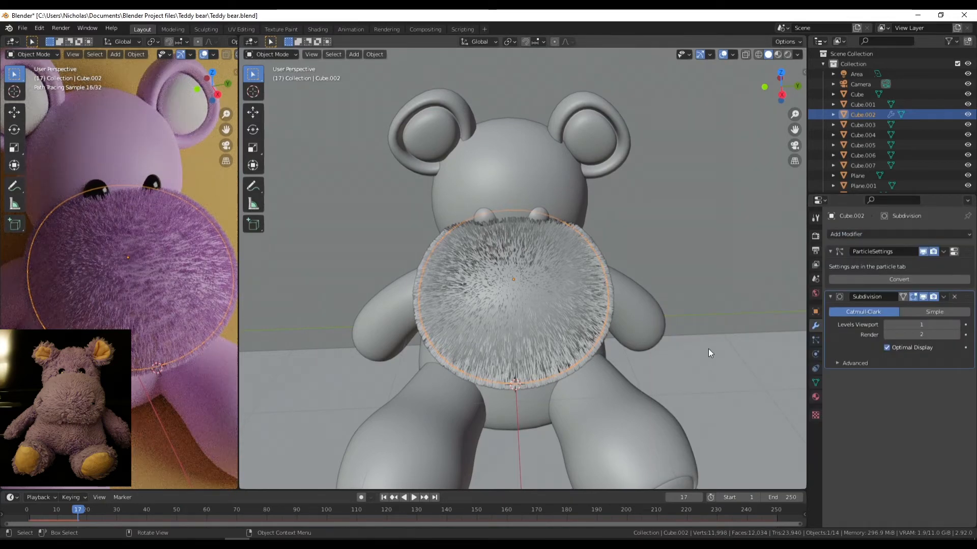
key("F12")
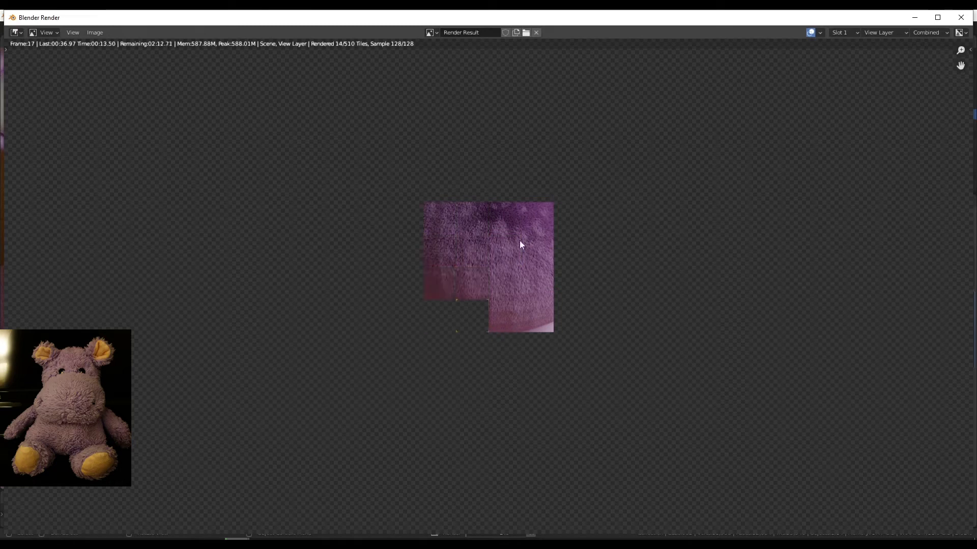
left_click(960, 17)
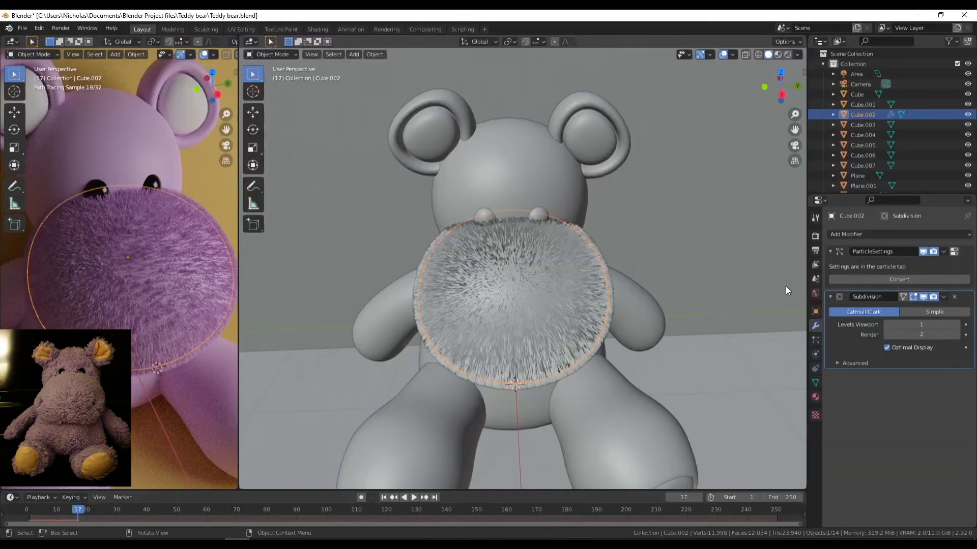
left_click(942, 297)
left_click(920, 307)
Add a Smooth modifier with a factor of about 4.18 to the muzzle and test-render the result.
left_click(895, 234)
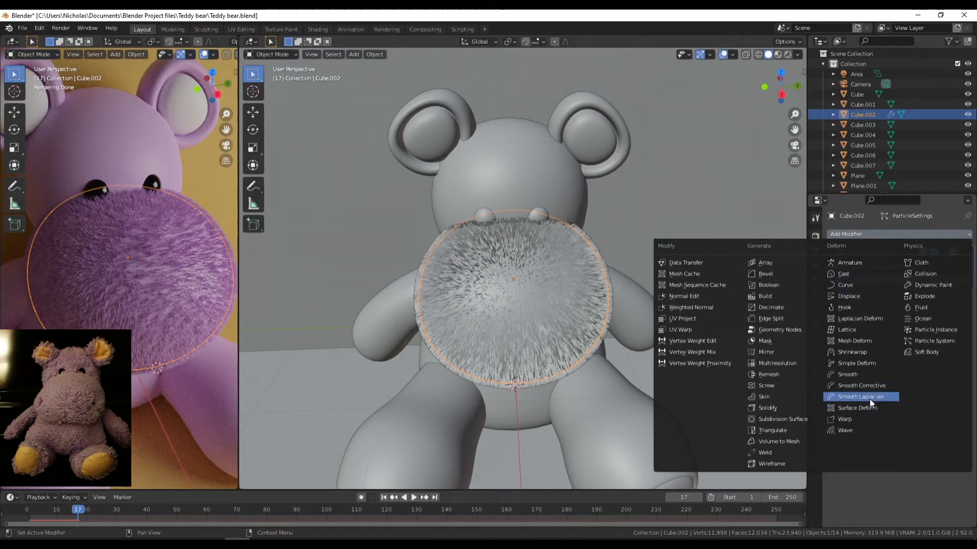
left_click(856, 374)
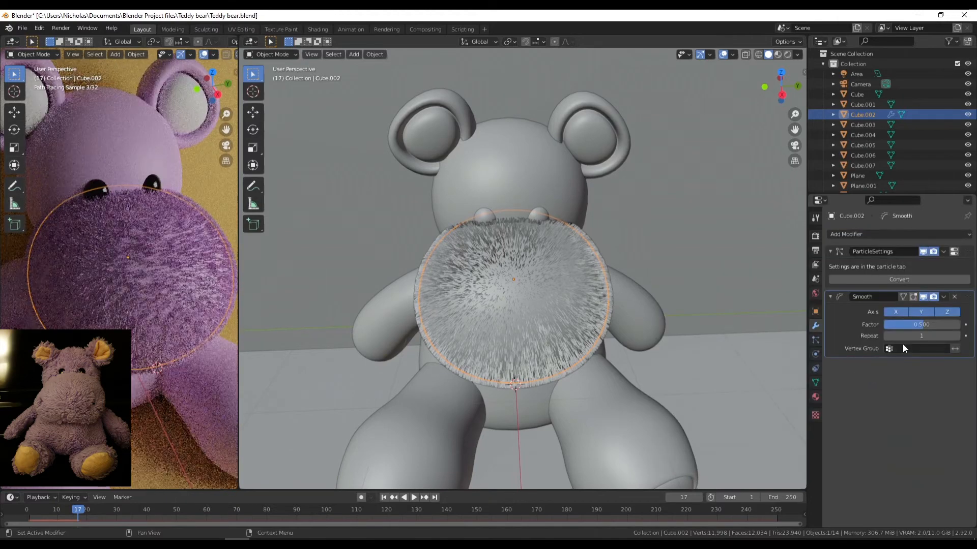
left_click_drag(925, 325, 968, 326)
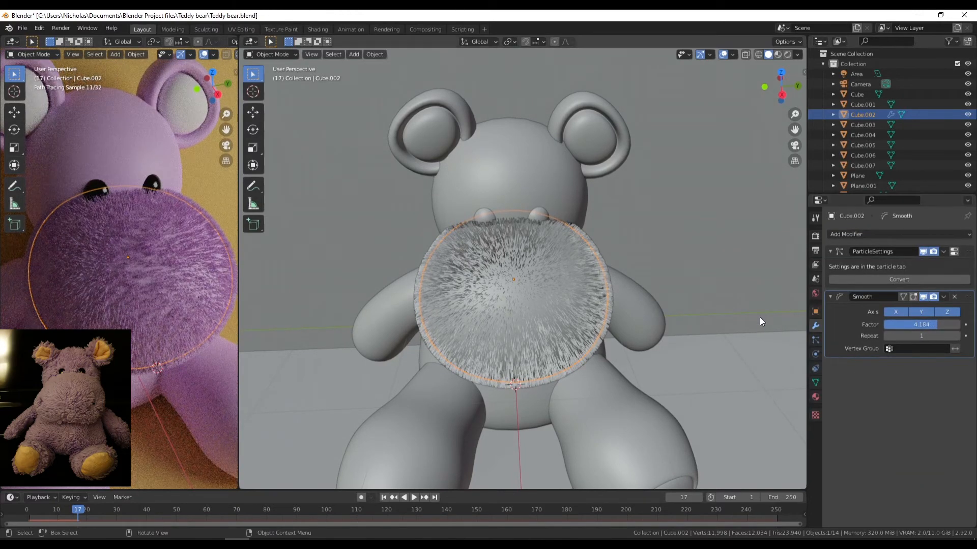
key("F12")
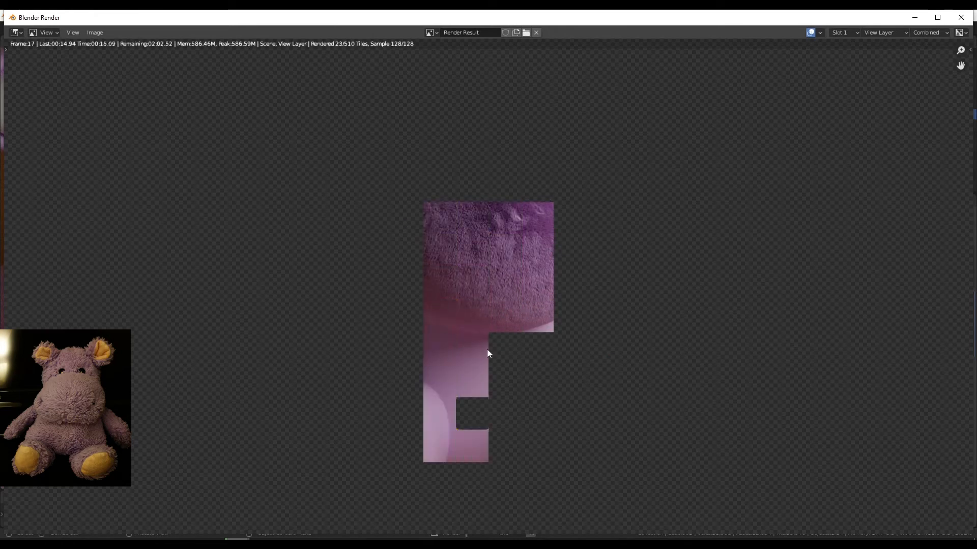
left_click(963, 17)
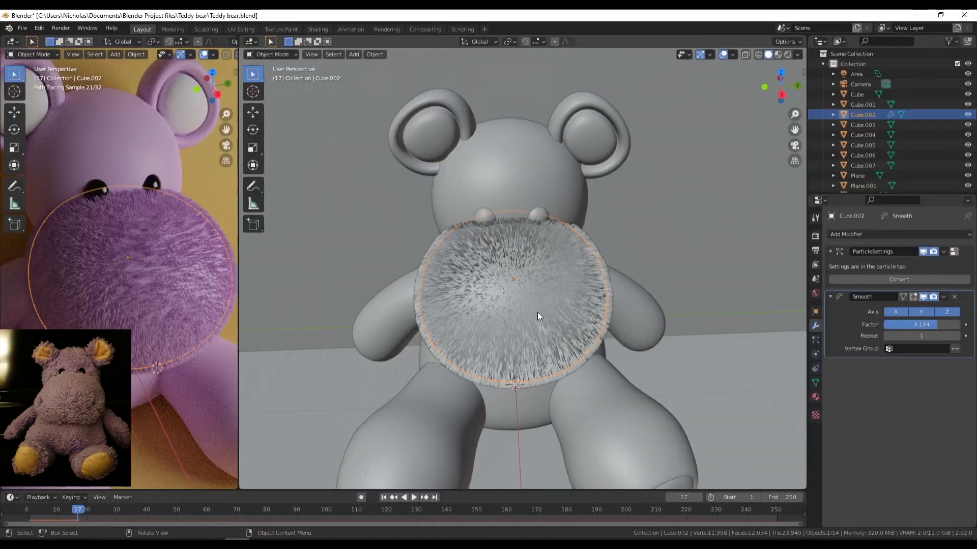
Inspect the whole teddy in the viewport and examine the muzzle's particle system settings.
scroll(605, 316, "down", 3)
middle_click_drag(608, 316, 543, 359)
middle_click_drag(561, 410, 510, 293)
left_click(511, 293)
left_click(502, 258)
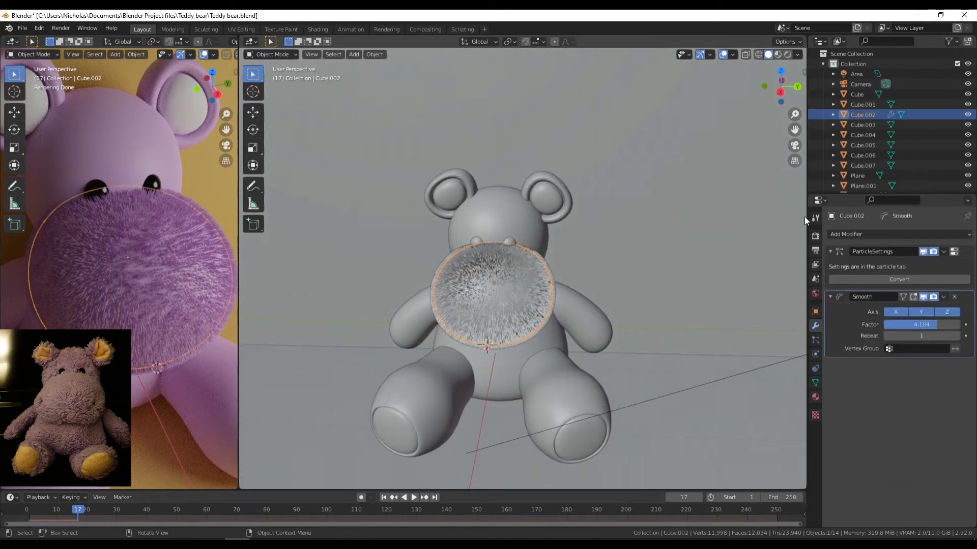
left_click(816, 341)
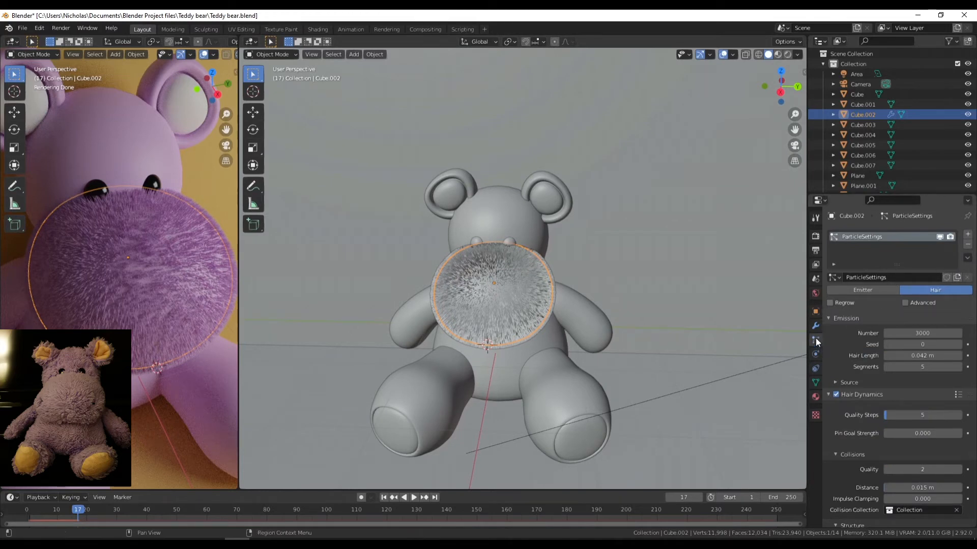
right_click(864, 235)
scroll(920, 388, "down", 5)
scroll(920, 389, "up", 5)
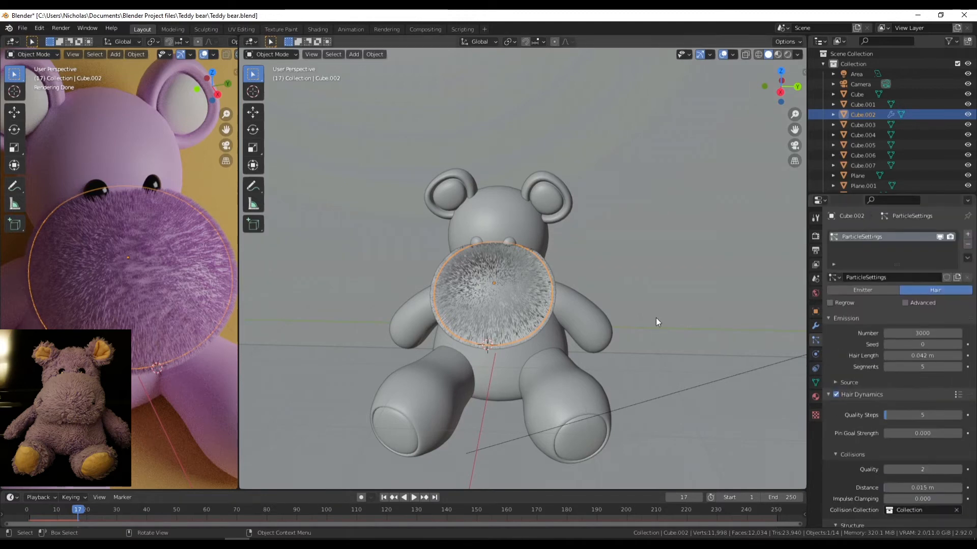
left_click(507, 217)
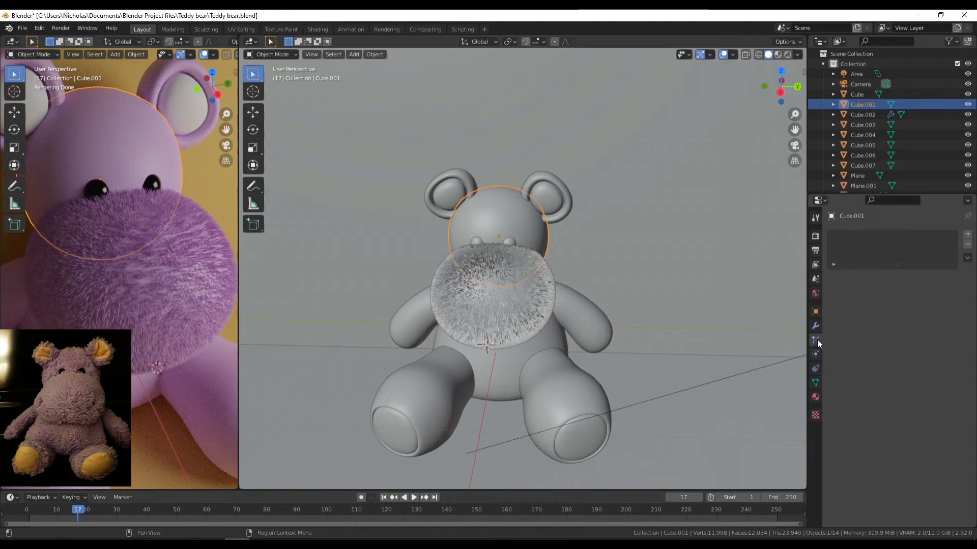
left_click(967, 233)
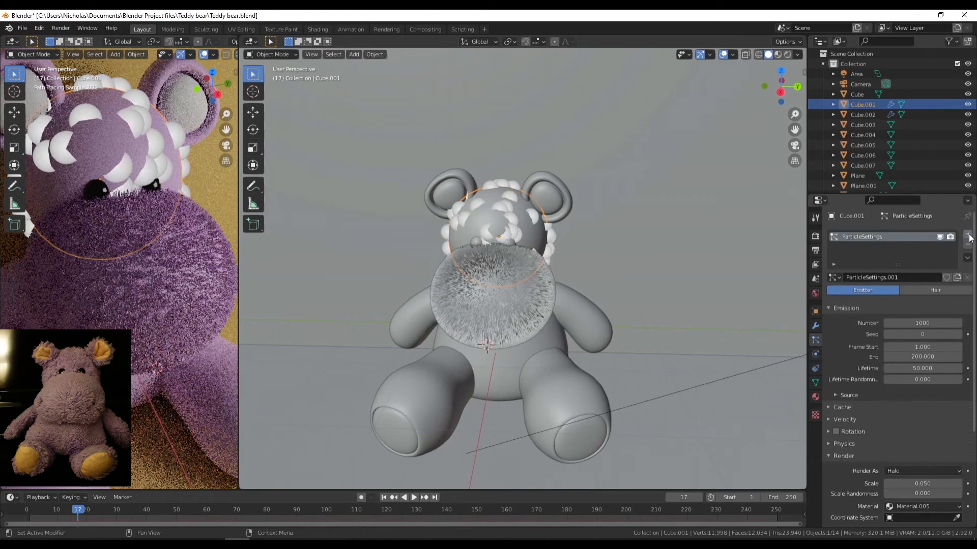
left_click(934, 290)
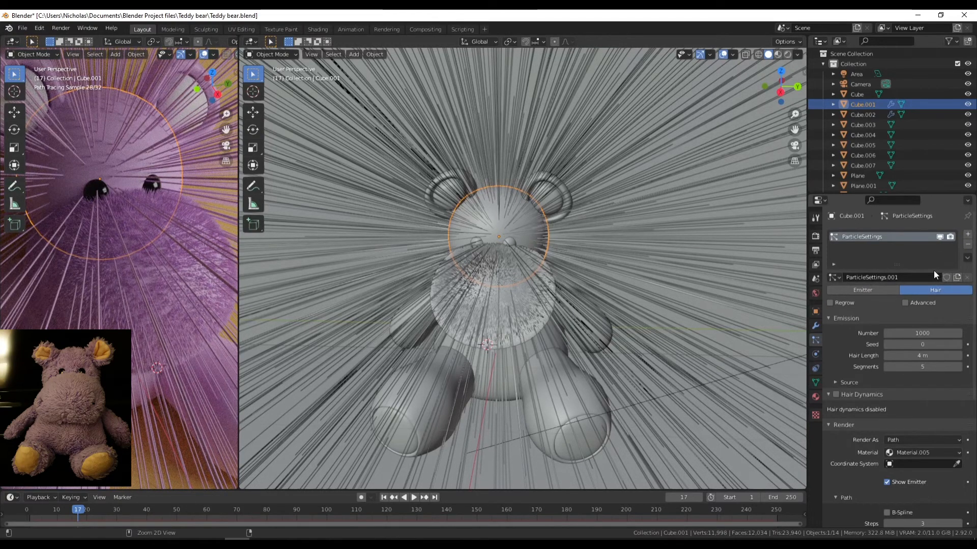
key("ctrl+z")
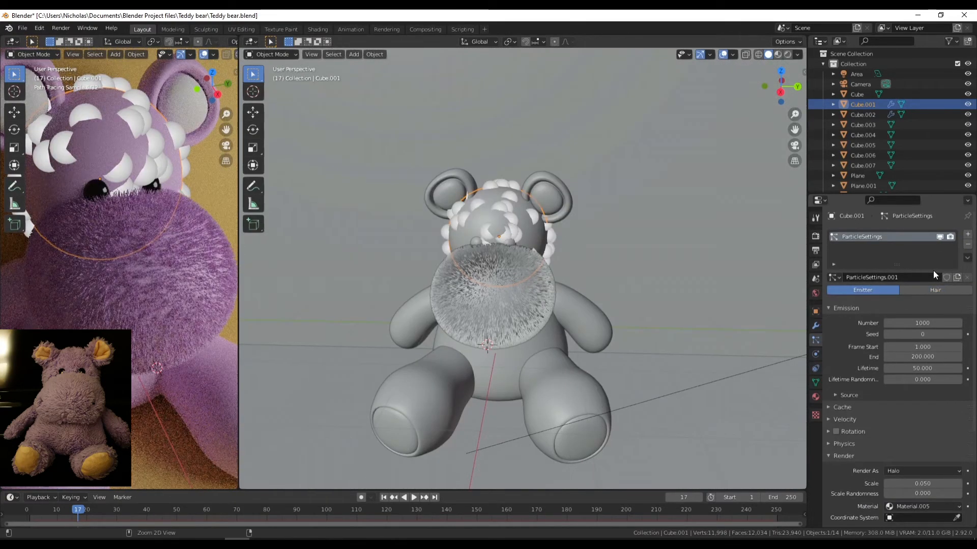
left_click(967, 244)
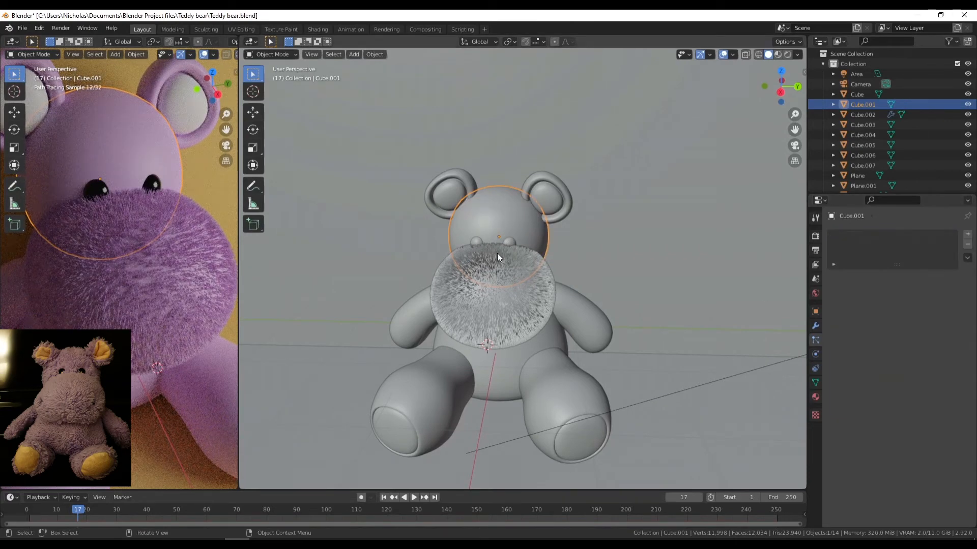
mouse_move(262, 544)
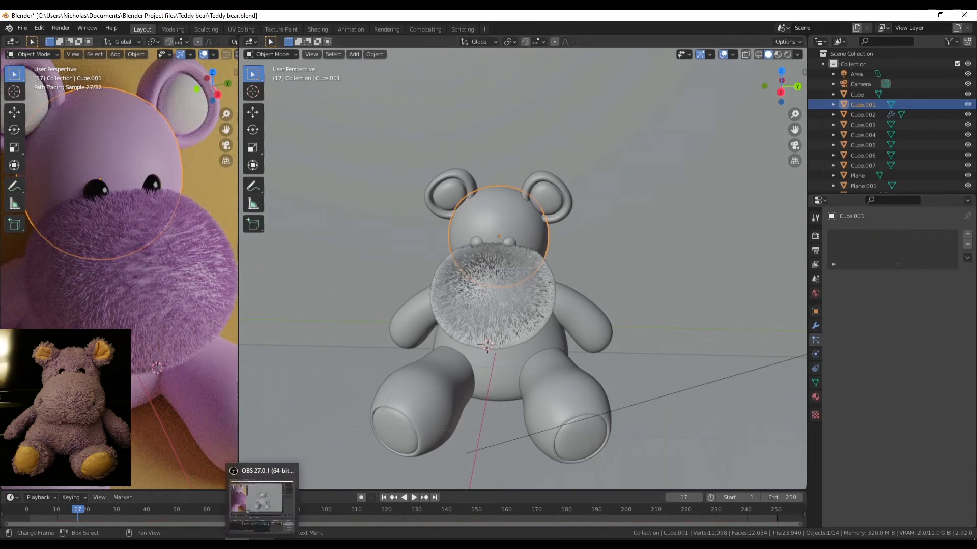
left_click(263, 499)
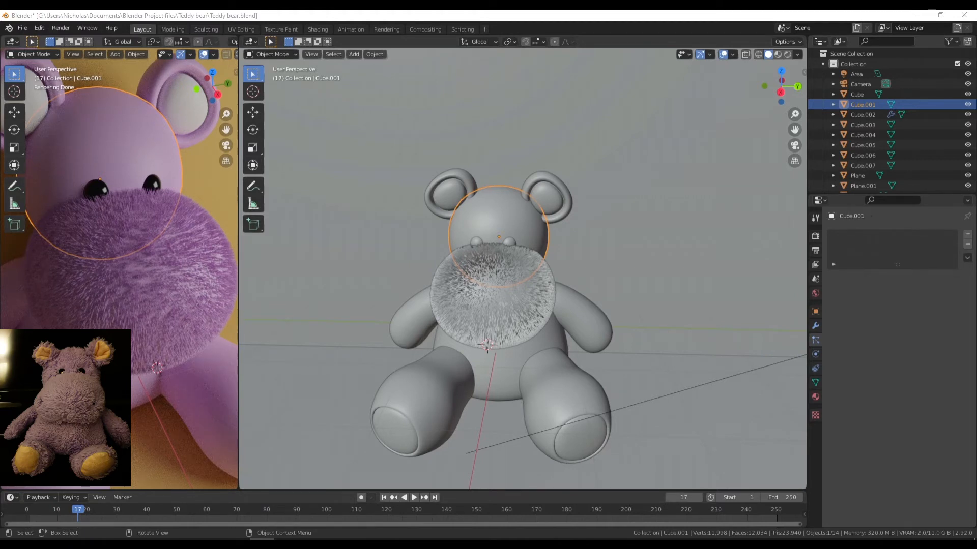
left_click(857, 176)
left_click(815, 311)
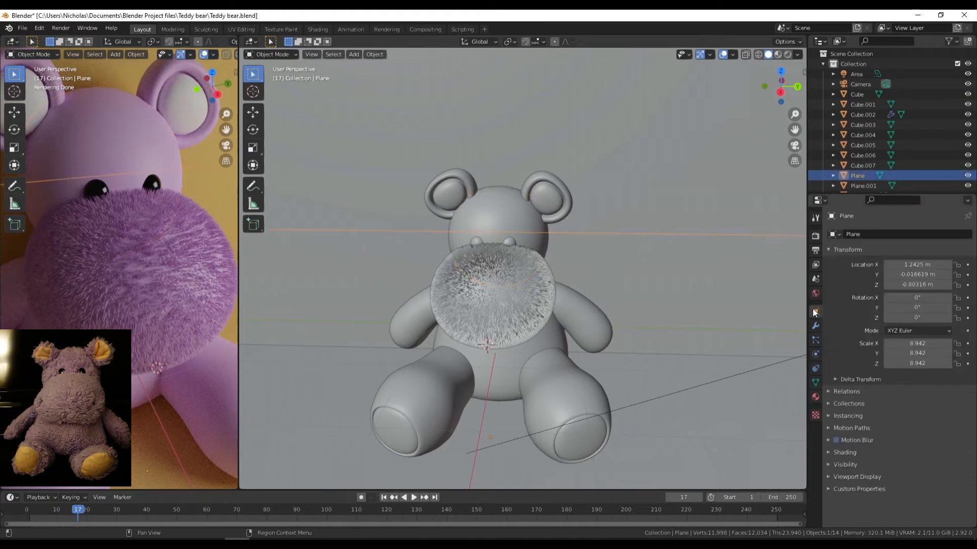
left_click(815, 327)
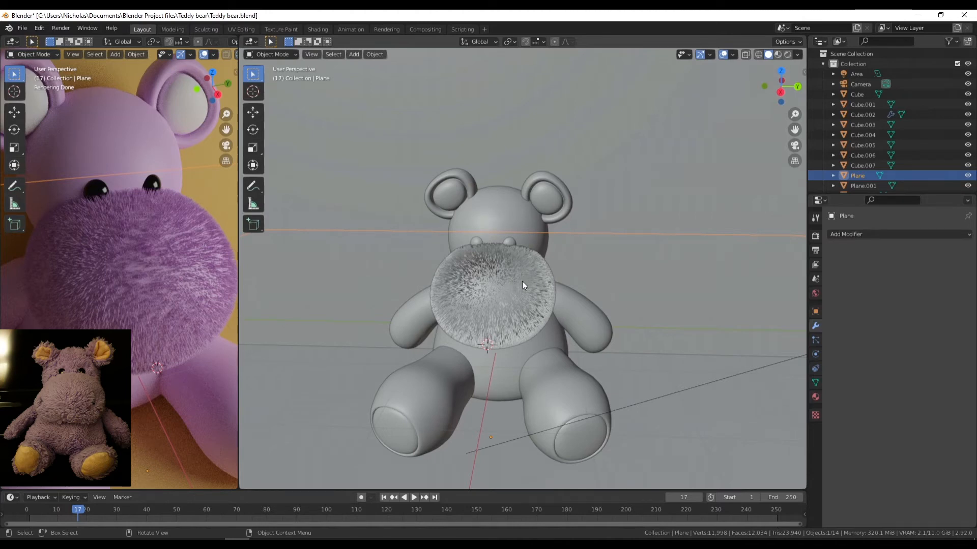
left_click(489, 205)
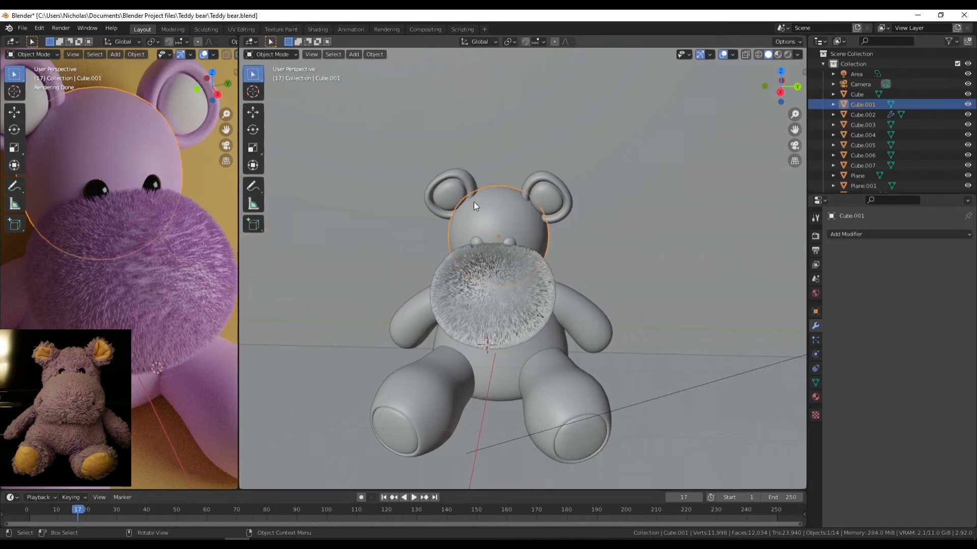
Link the furry muzzle's modifiers to the bear's head, both ears, both arms, body and both legs.
left_click(453, 189)
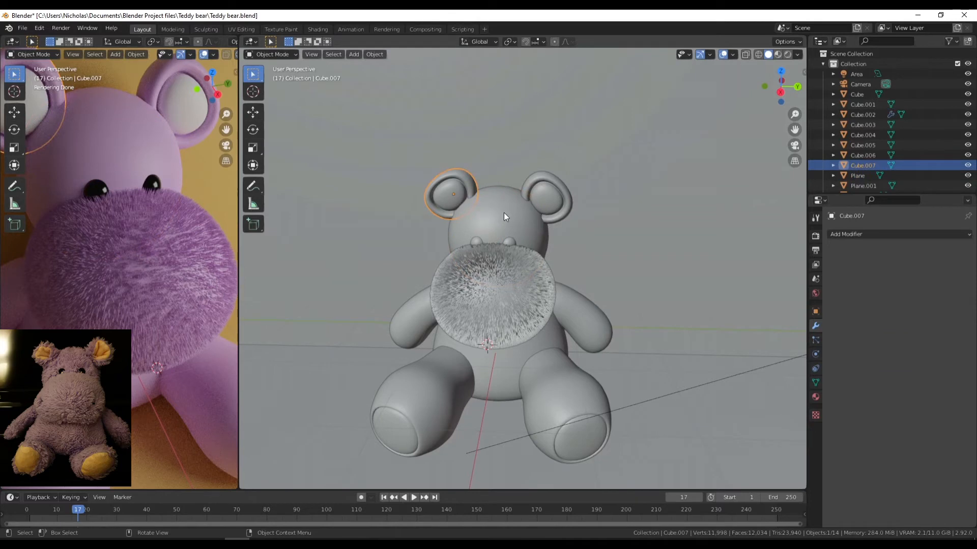
left_click(503, 216, "shift")
left_click(559, 204, "shift")
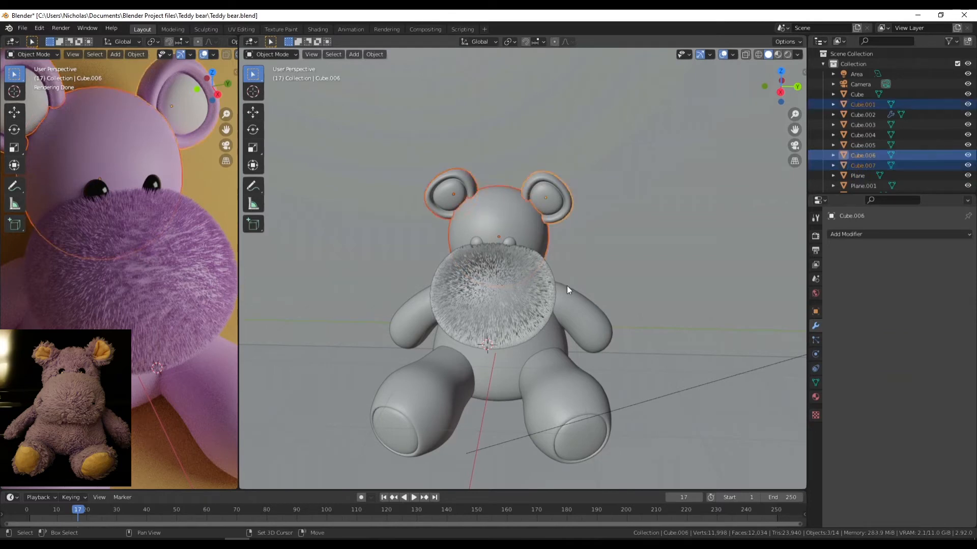
left_click(578, 331, "shift")
left_click(427, 330, "shift")
left_click(503, 374, "shift")
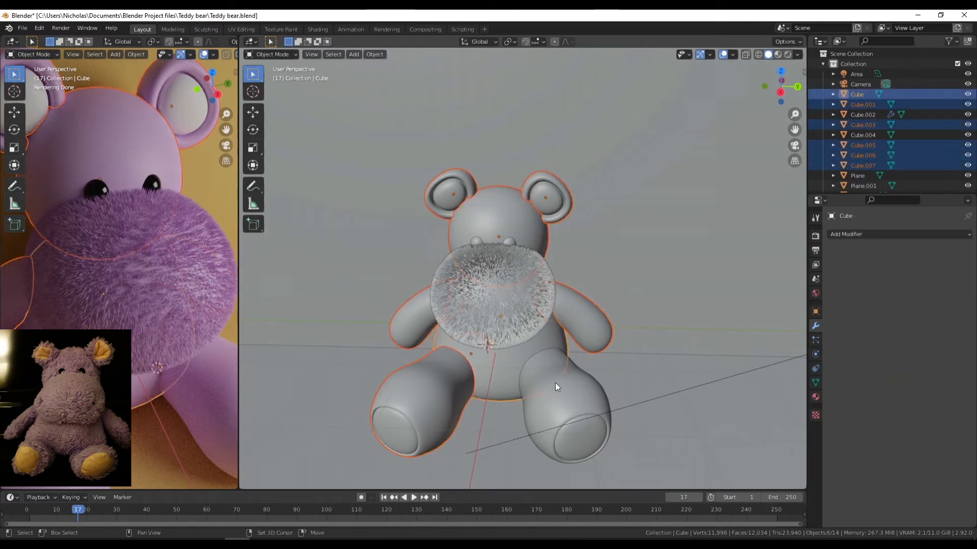
left_click(556, 384, "shift")
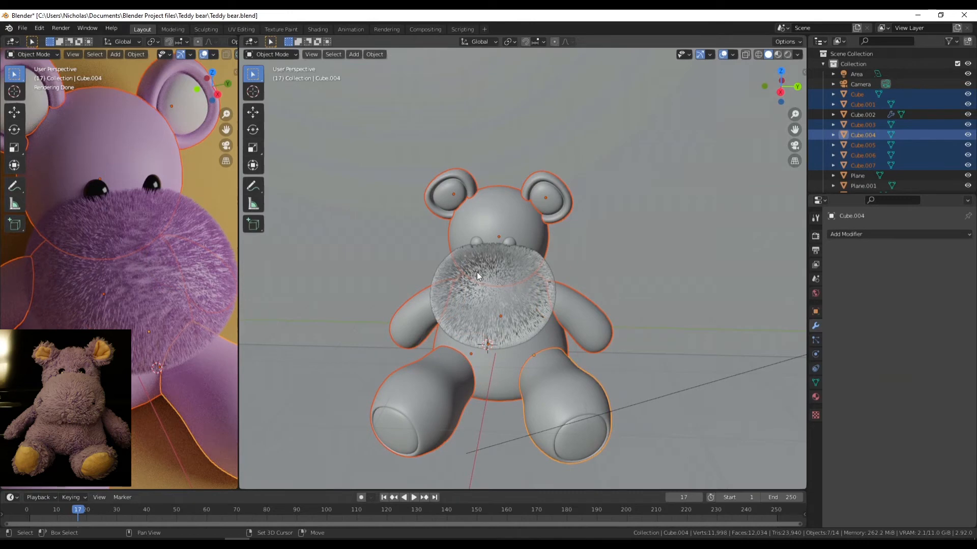
left_click(449, 280, "shift")
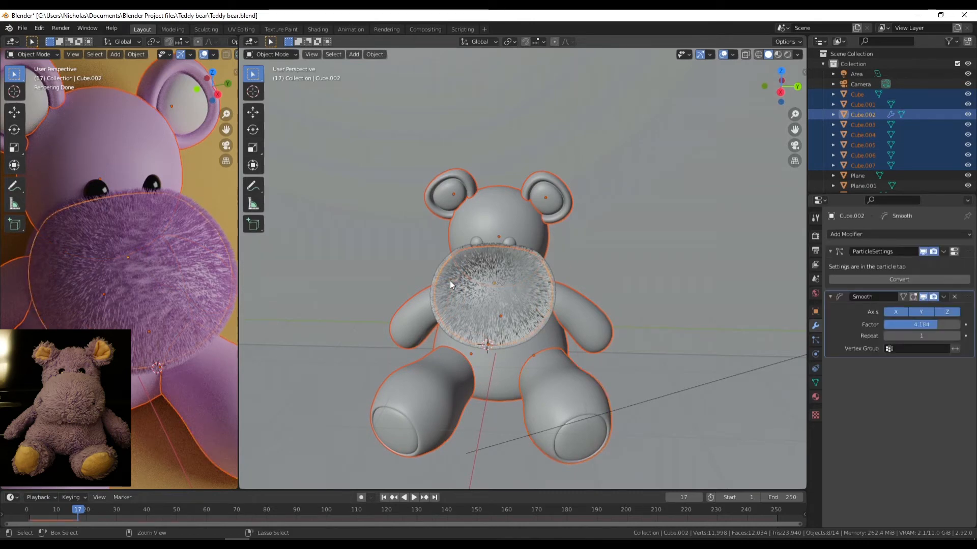
key("ctrl+l")
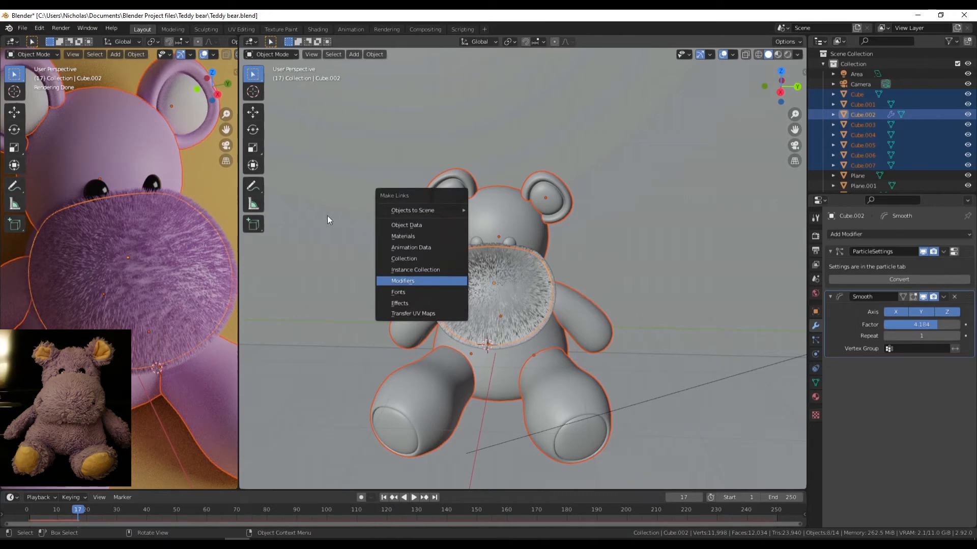
key("Return")
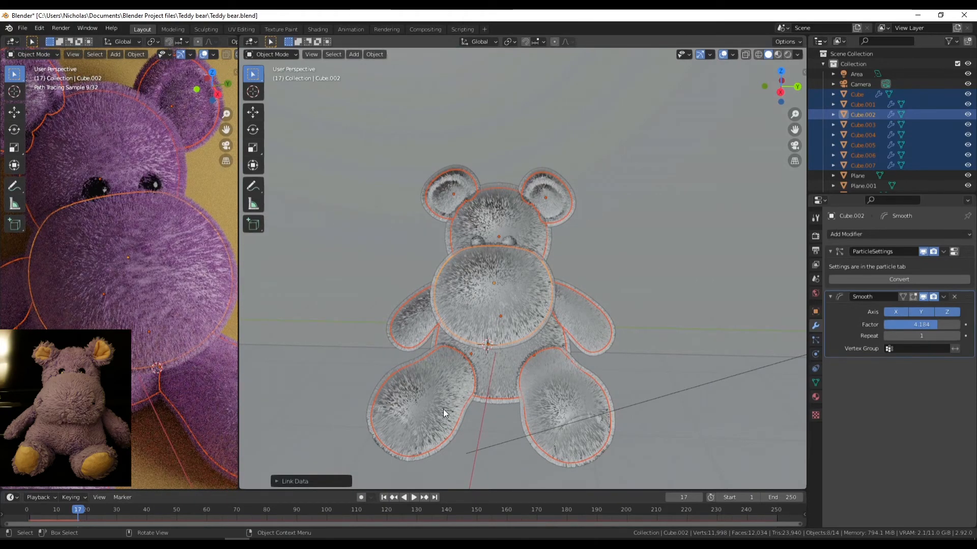
Check the fur on the whole bear in a test render of the current frame, and close the render window.
scroll(194, 315, "down", 2)
scroll(193, 315, "down", 2)
scroll(172, 381, "down", 1)
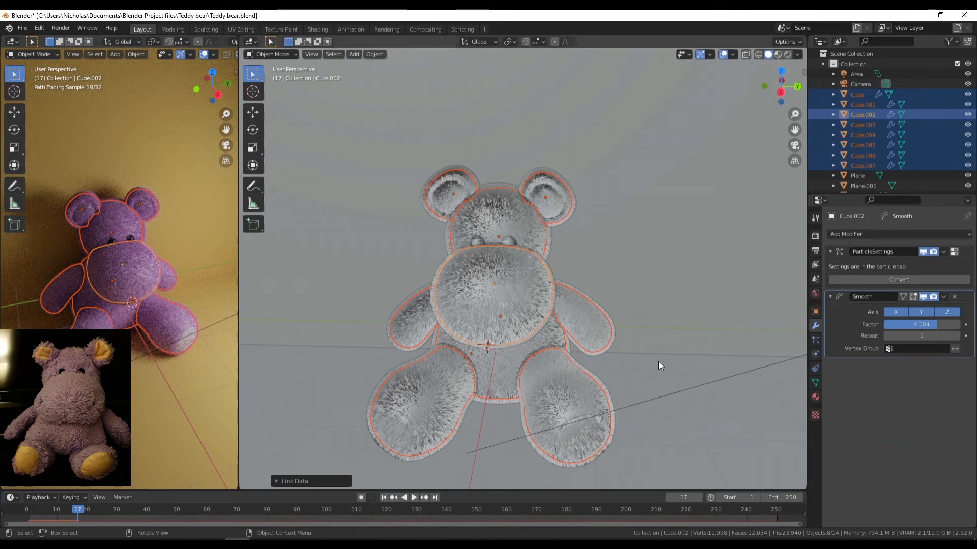
key("F12")
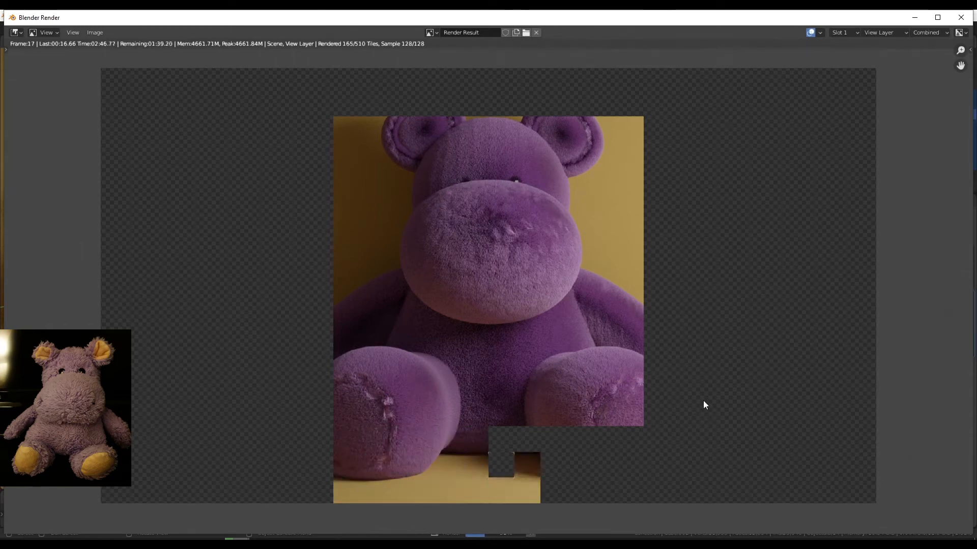
left_click(961, 18)
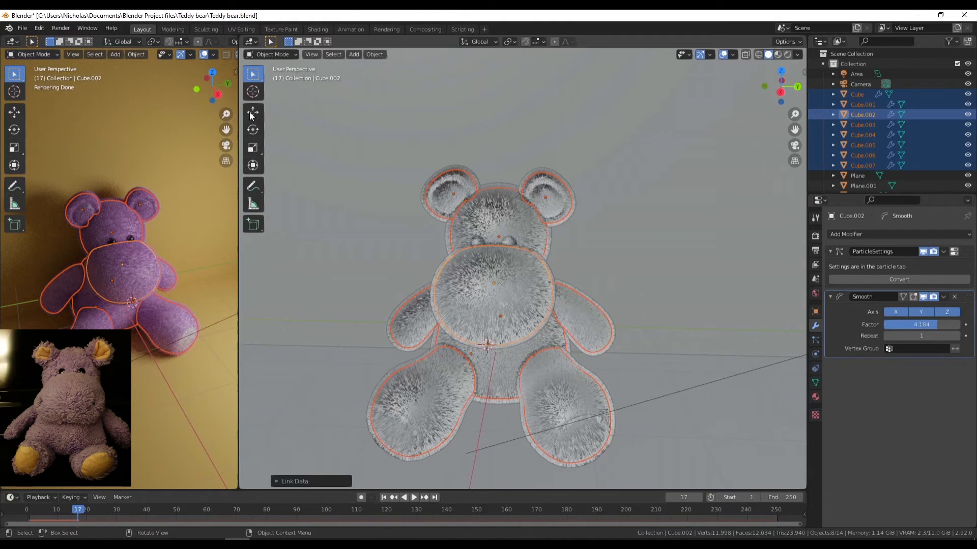
Inspect the hair particle settings of leg Cube.004, checking the available hair materials and Render As options.
left_click(501, 427)
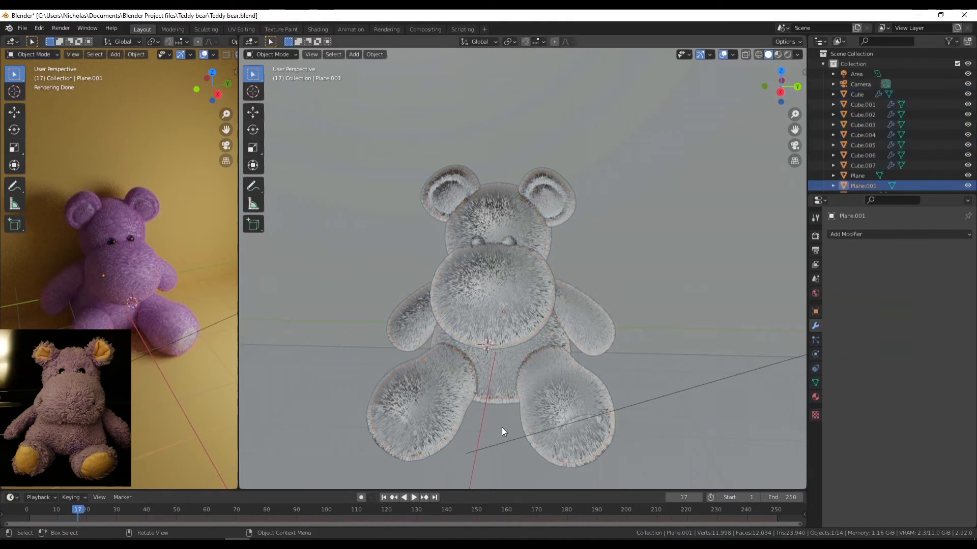
left_click(556, 395)
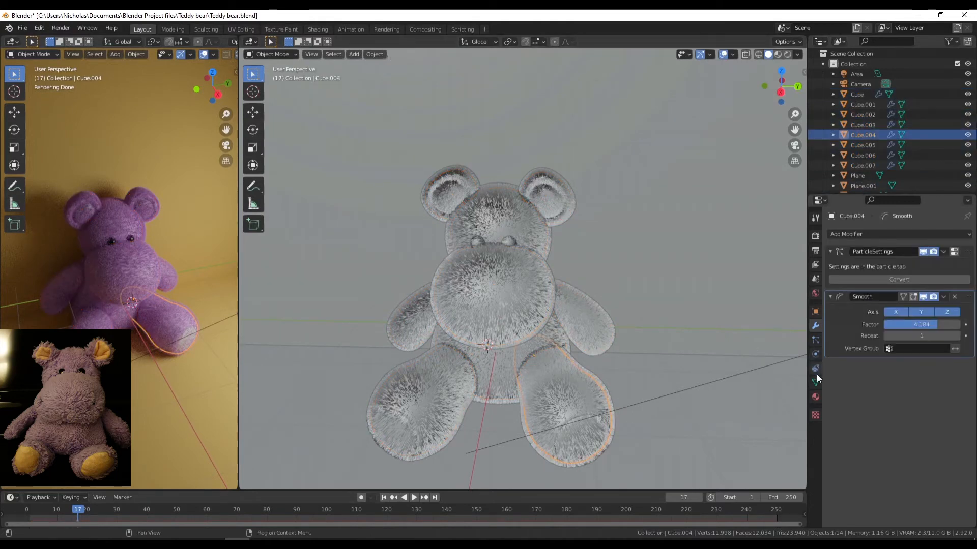
left_click(815, 340)
scroll(886, 371, "down", 10)
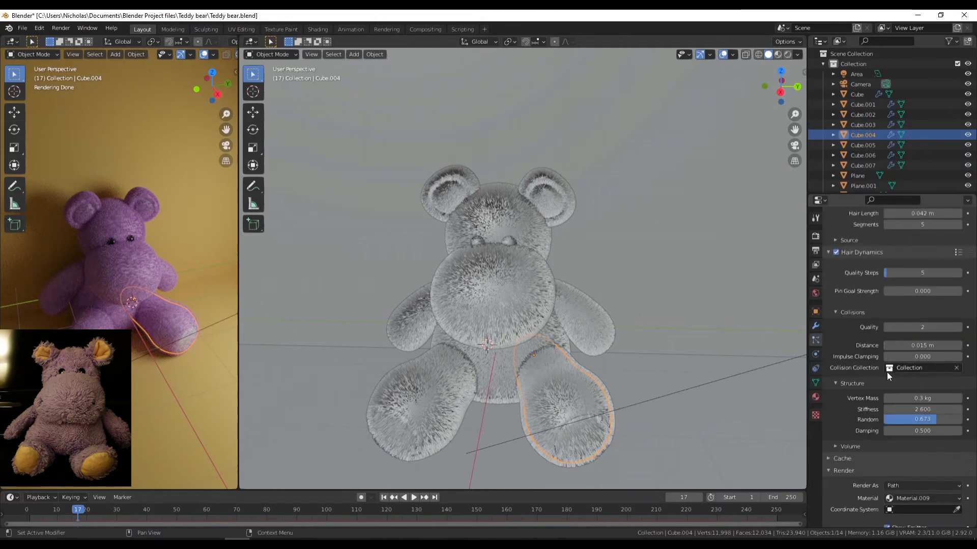
scroll(866, 342, "down", 6)
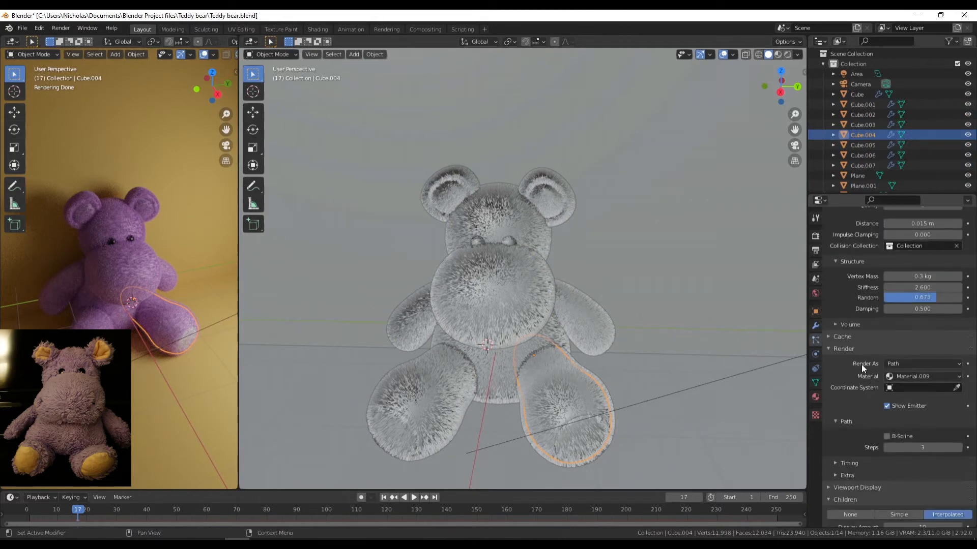
scroll(845, 365, "down", 3)
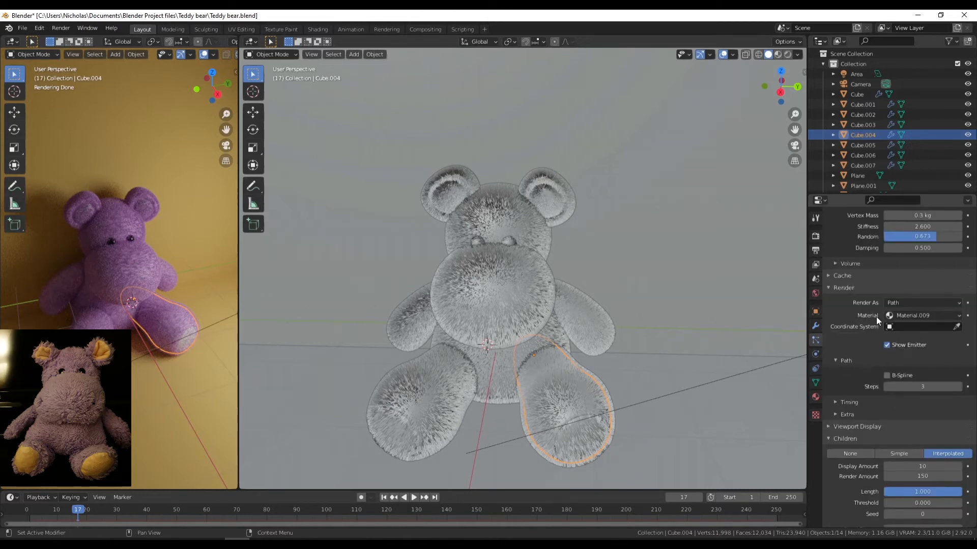
left_click(942, 315)
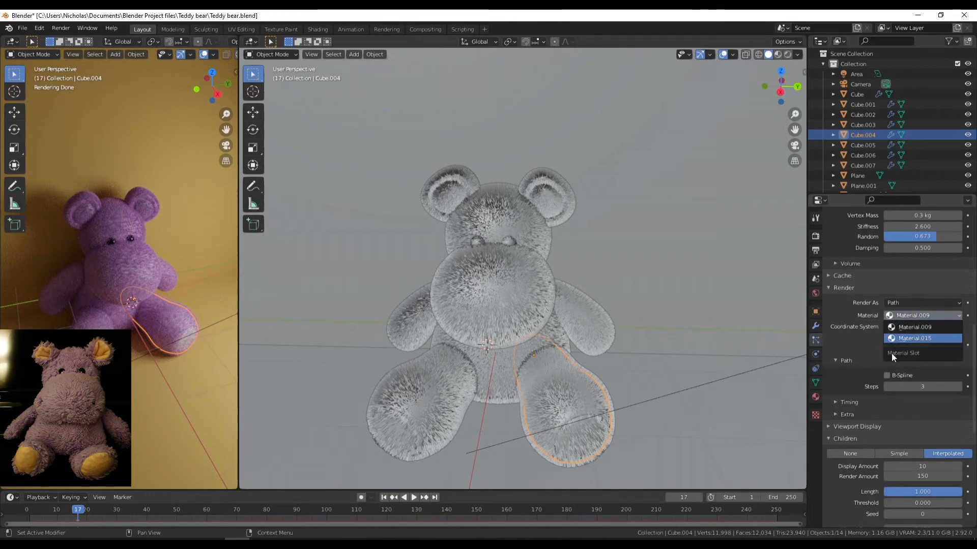
left_click(908, 305)
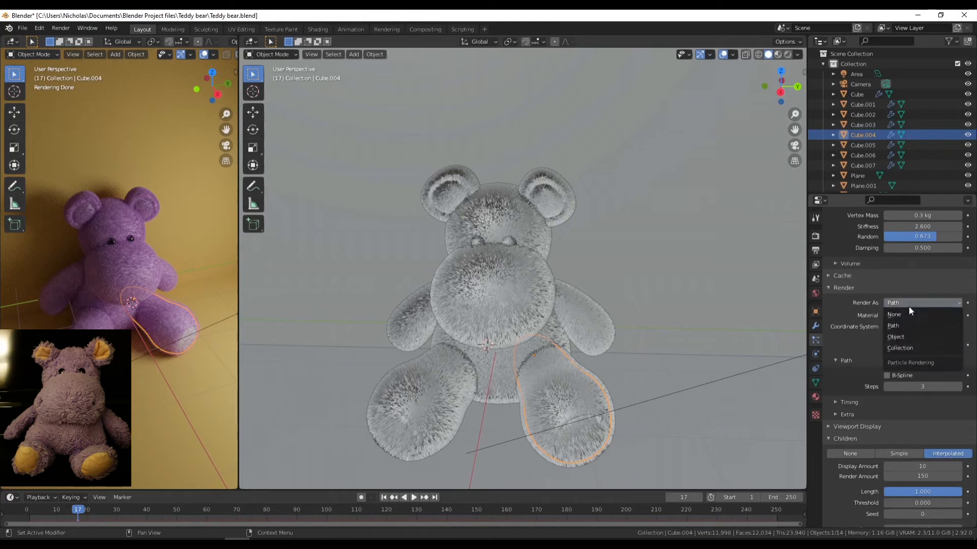
left_click(909, 307)
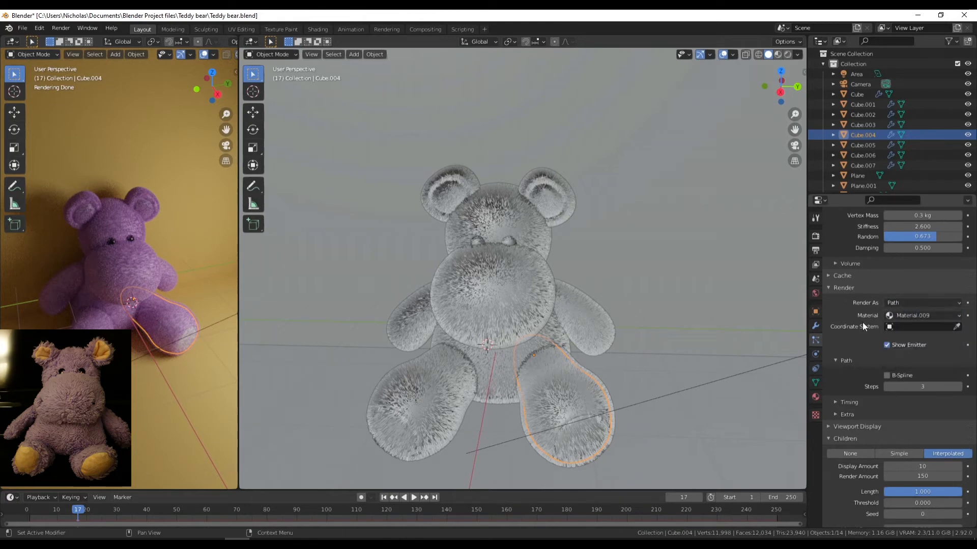
Review the leg's remaining hair settings, from emission and dynamics to children, clumping, hair shape and vertex groups.
scroll(865, 345, "down", 4)
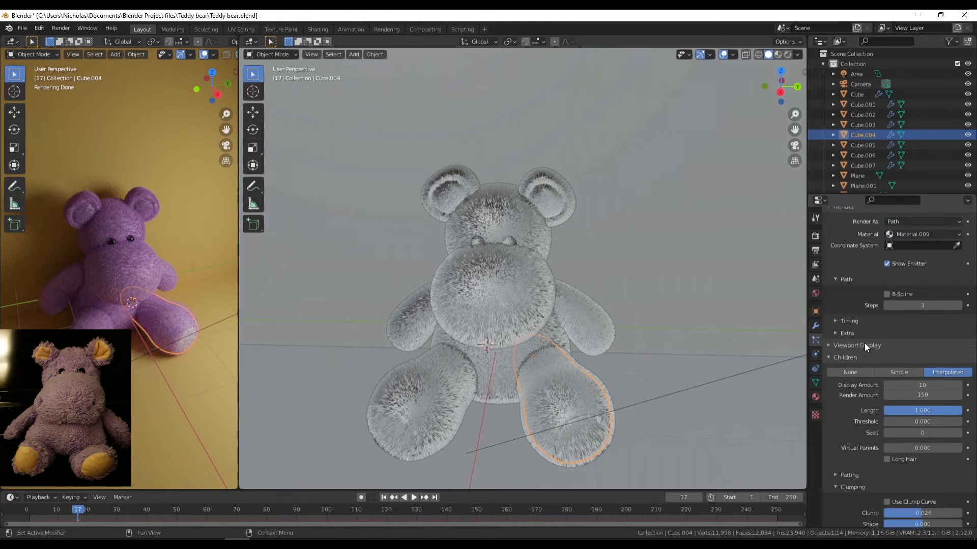
scroll(872, 356, "up", 5)
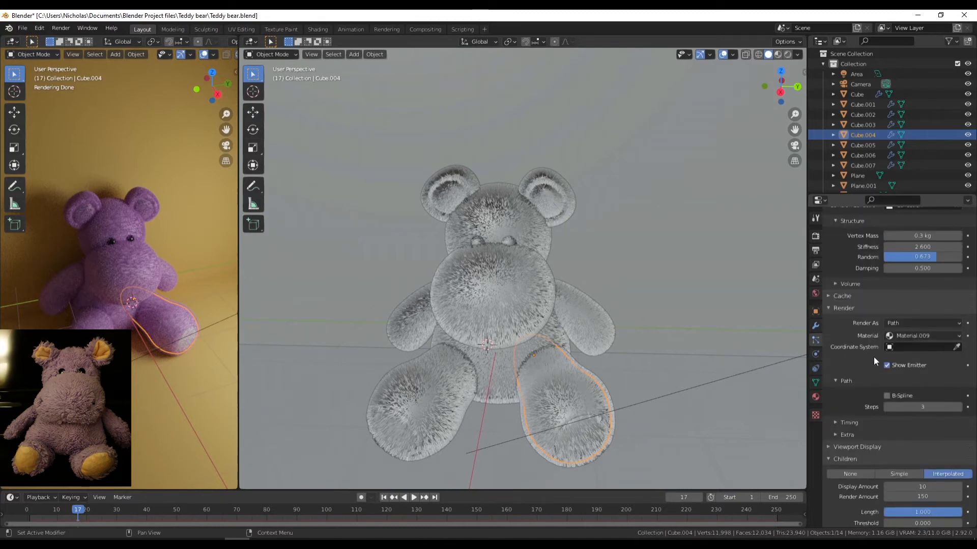
scroll(874, 356, "up", 9)
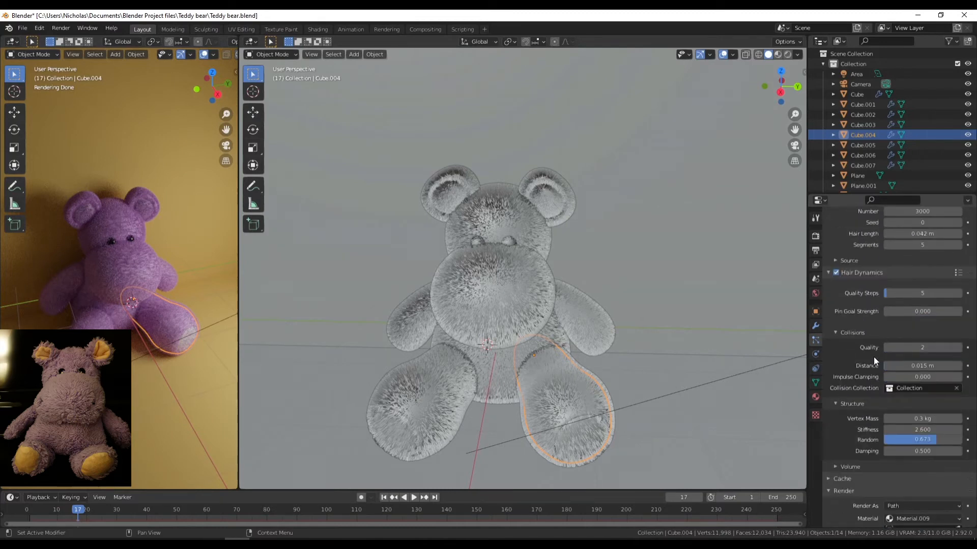
scroll(864, 270, "up", 6)
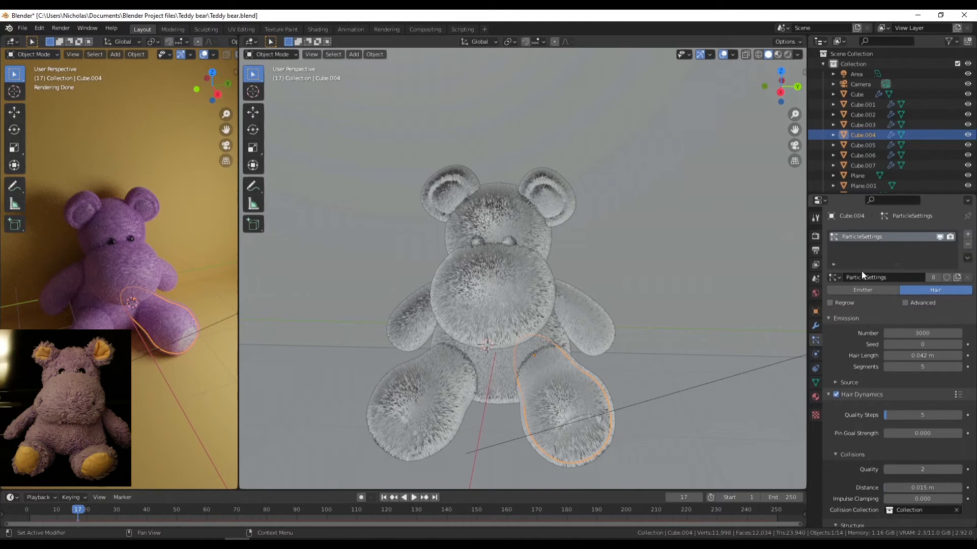
scroll(865, 368, "down", 13)
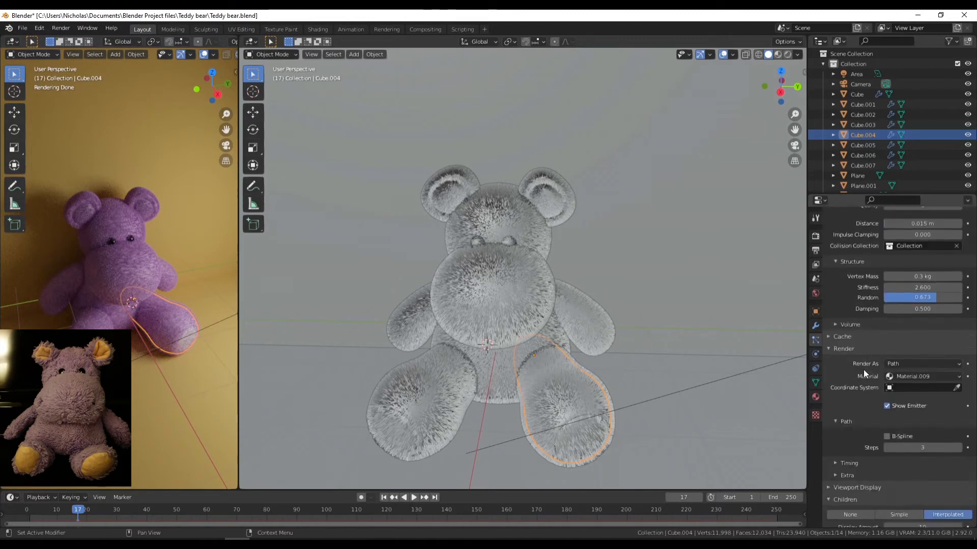
scroll(862, 370, "down", 7)
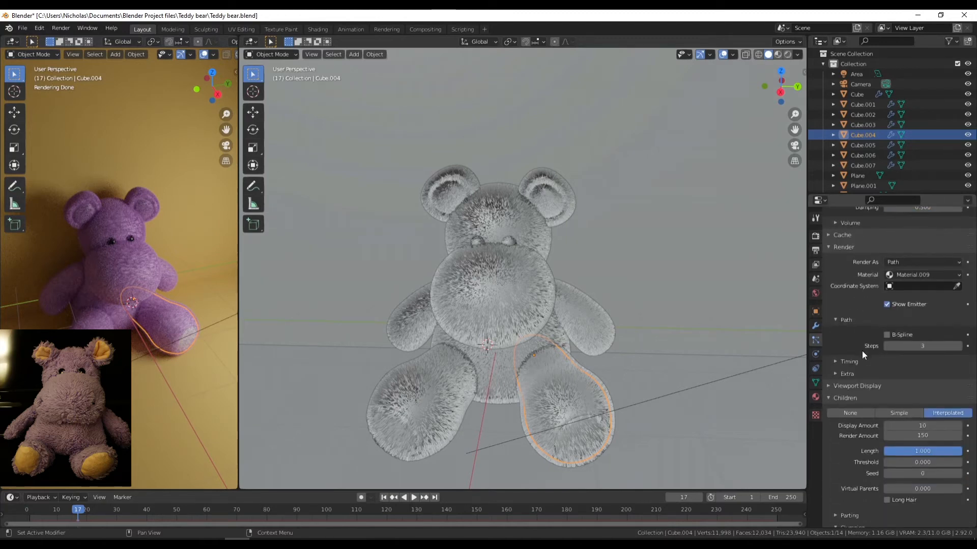
scroll(861, 355, "down", 6)
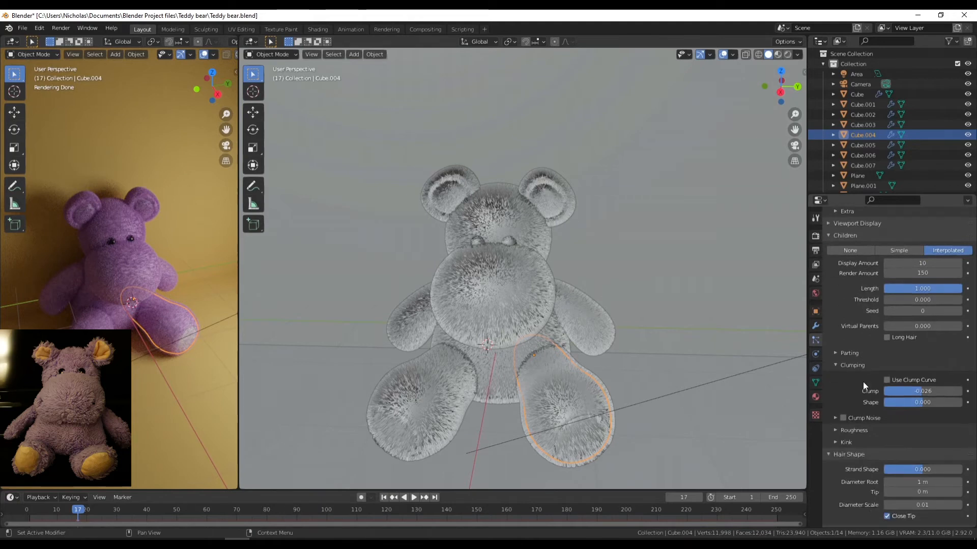
scroll(862, 387, "down", 2)
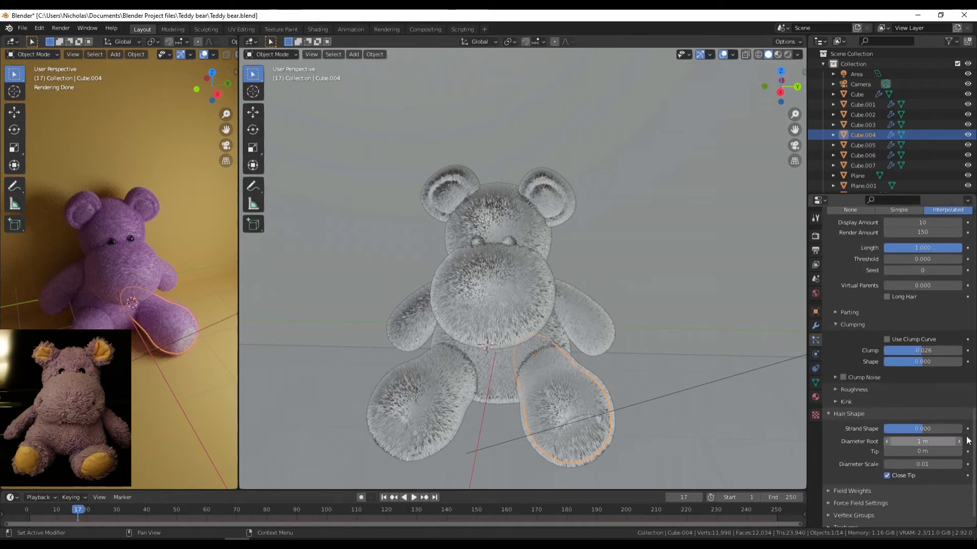
scroll(974, 456, "down", 1)
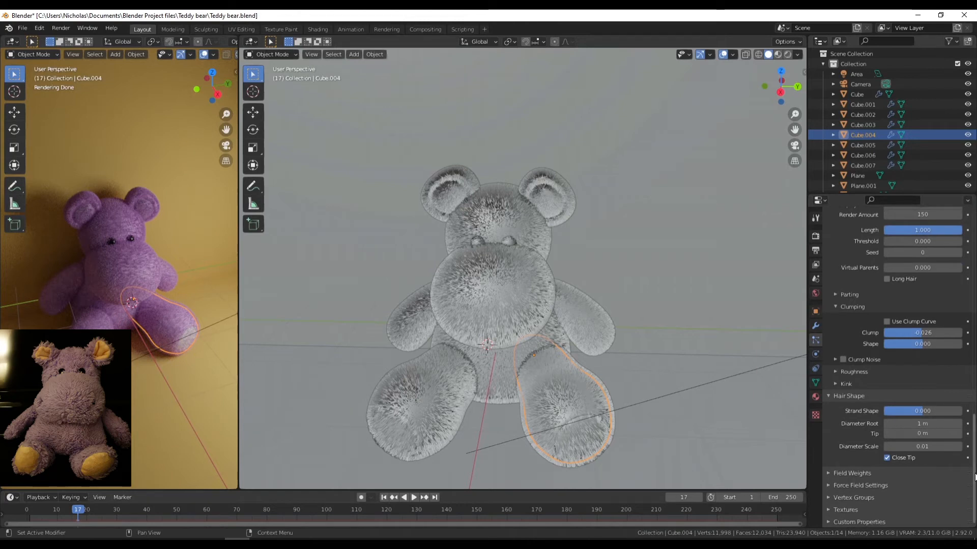
left_click(828, 509)
scroll(829, 504, "down", 1)
left_click(826, 477)
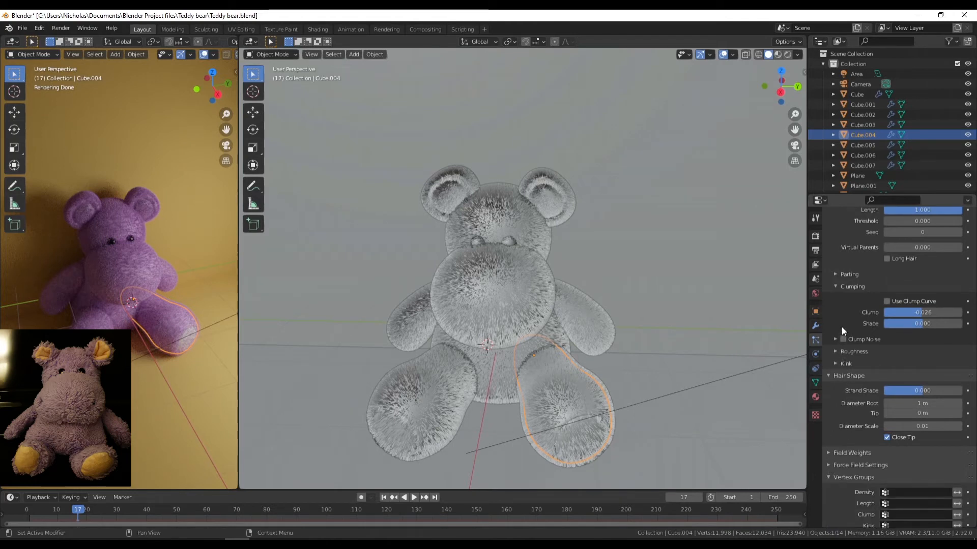
scroll(847, 290, "up", 4)
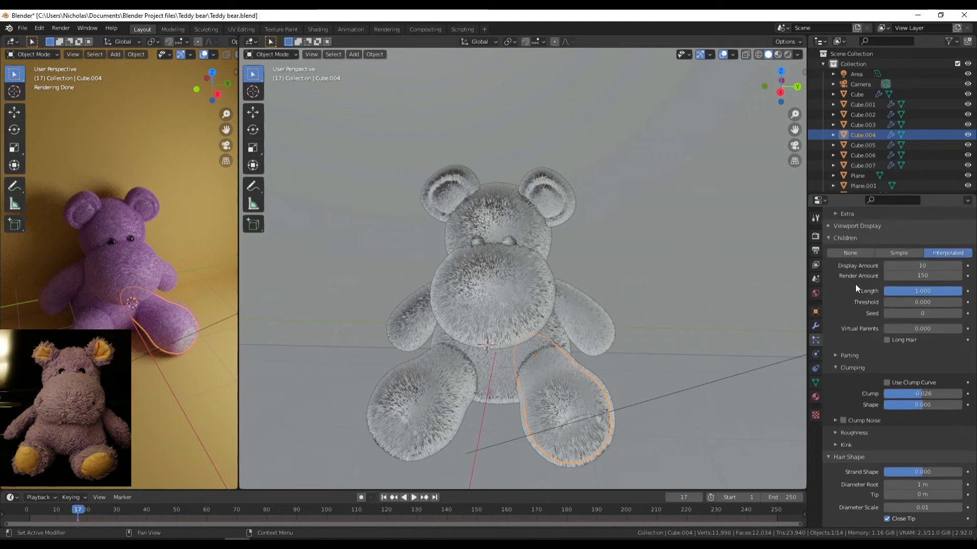
scroll(862, 273, "up", 3)
scroll(852, 283, "up", 8)
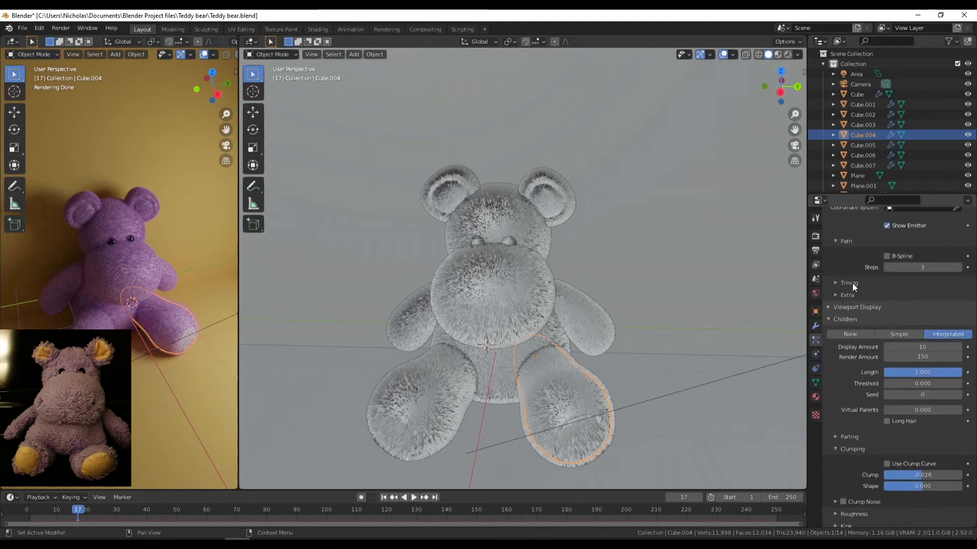
Review the leg's hair emission settings, including its Source options, and the hair dynamics values.
scroll(853, 282, "up", 8)
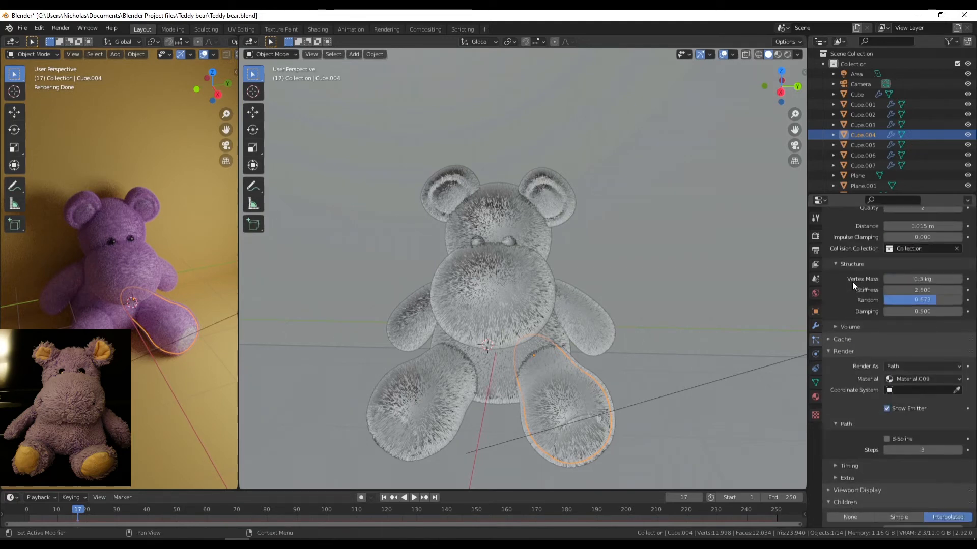
scroll(853, 283, "up", 2)
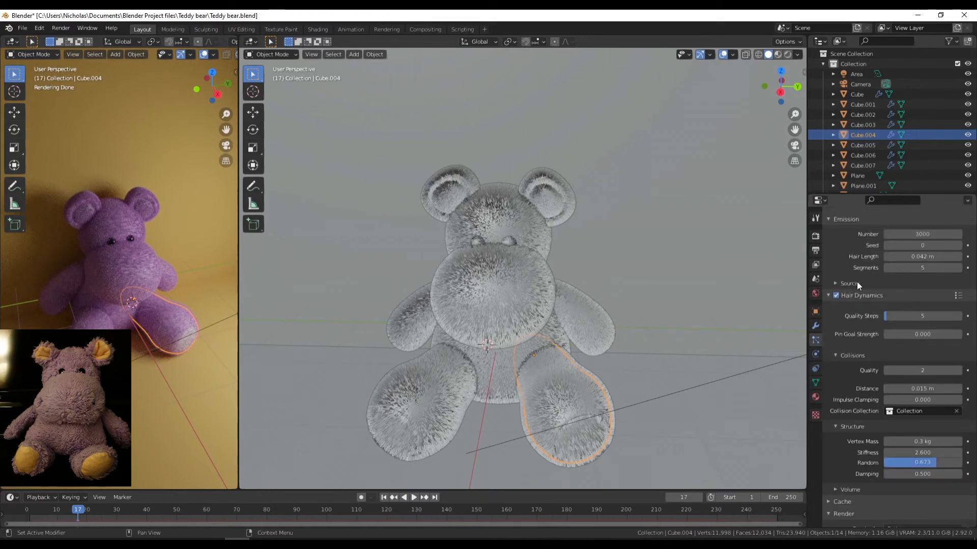
left_click(837, 284)
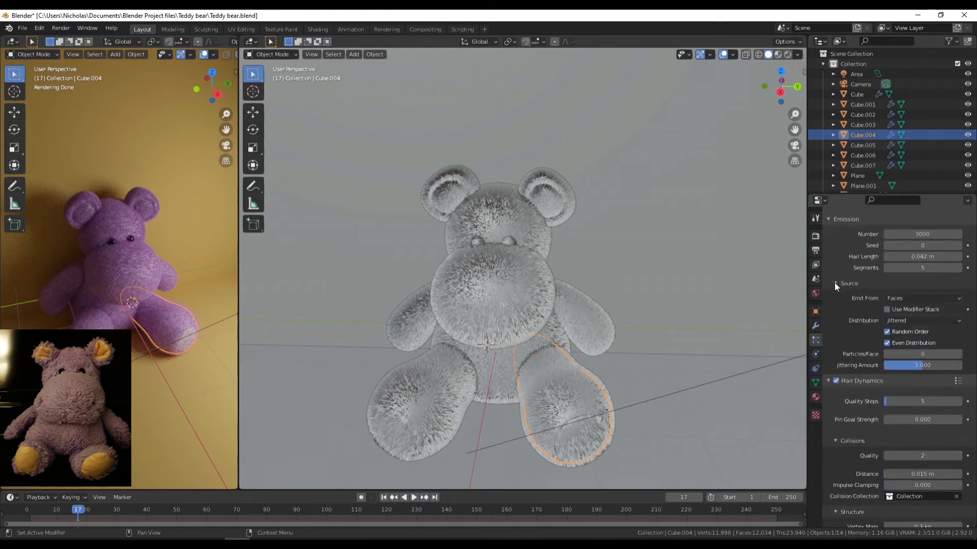
left_click(835, 283)
scroll(835, 283, "down", 2)
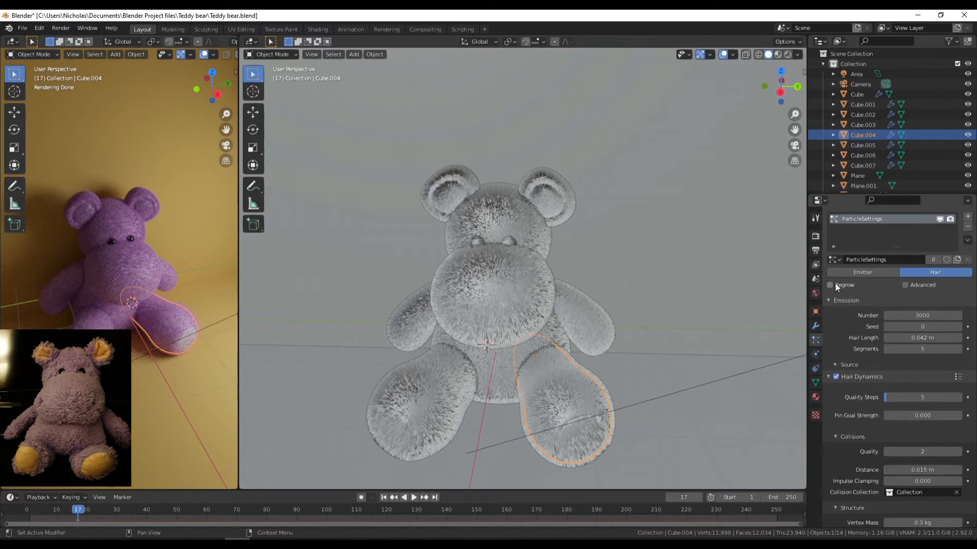
scroll(852, 302, "down", 5)
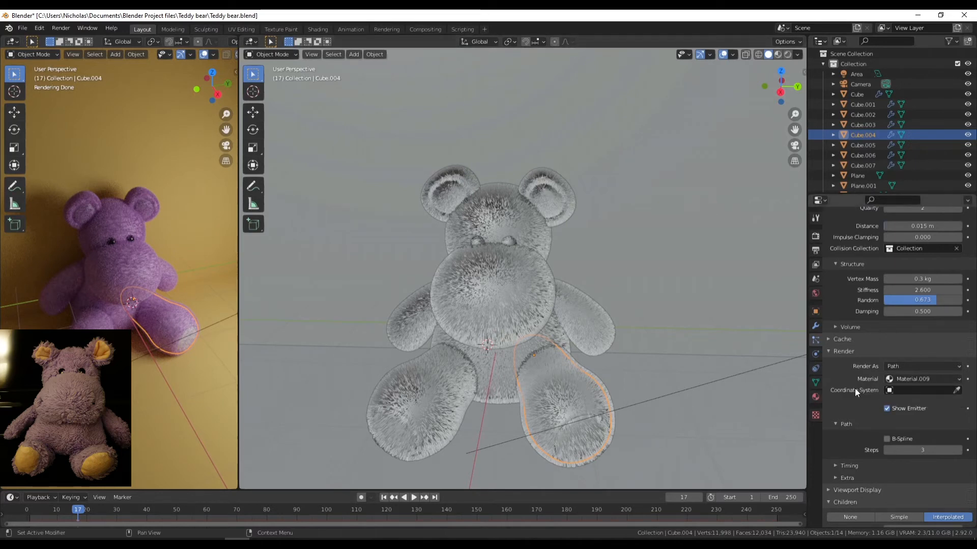
Inspect the leg's material slots and the Principled BSDF surface settings of Material.015.
left_click(815, 397)
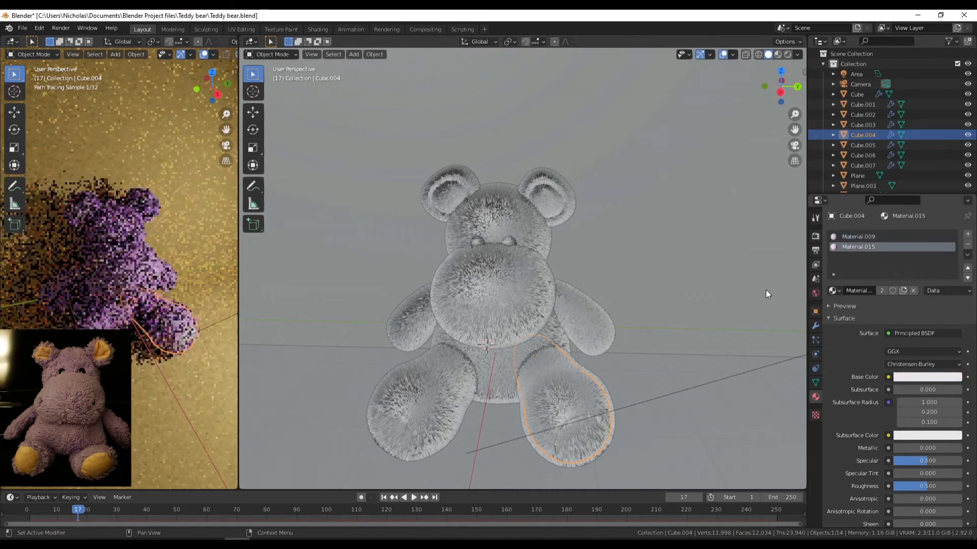
scroll(693, 402, "down", 3)
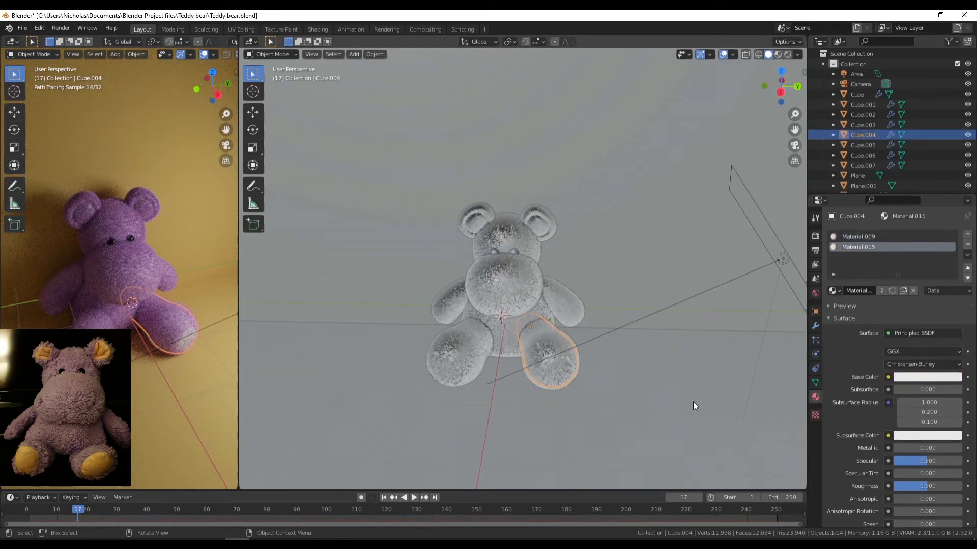
scroll(693, 401, "up", 2)
scroll(954, 411, "down", 10)
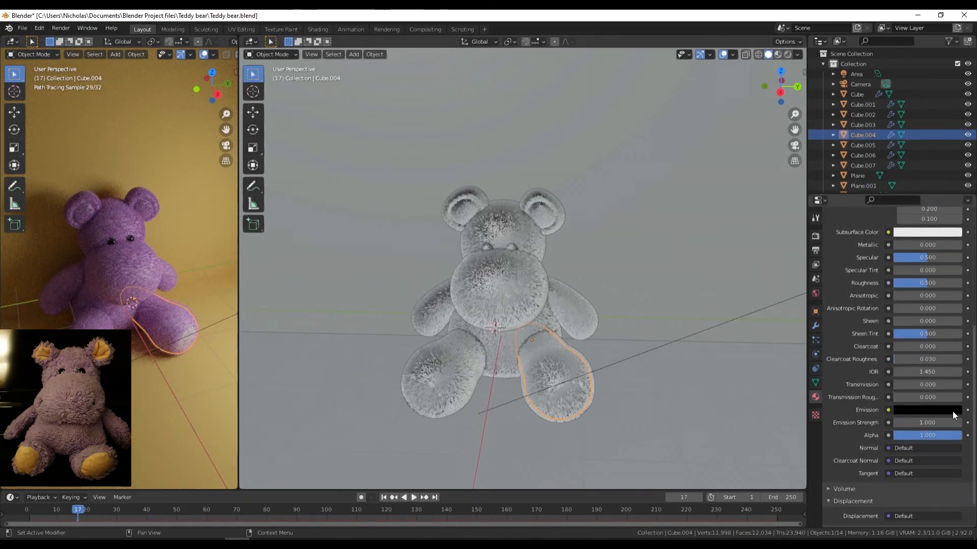
Recheck the leg hair's Render As choices, its selectable materials and the Path rendering settings.
left_click(814, 339)
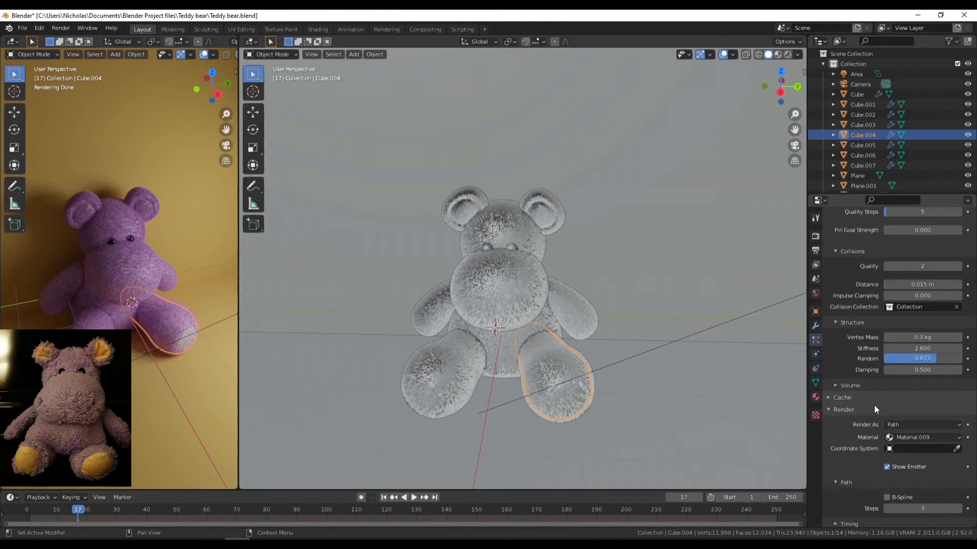
scroll(874, 406, "down", 1)
left_click(914, 405)
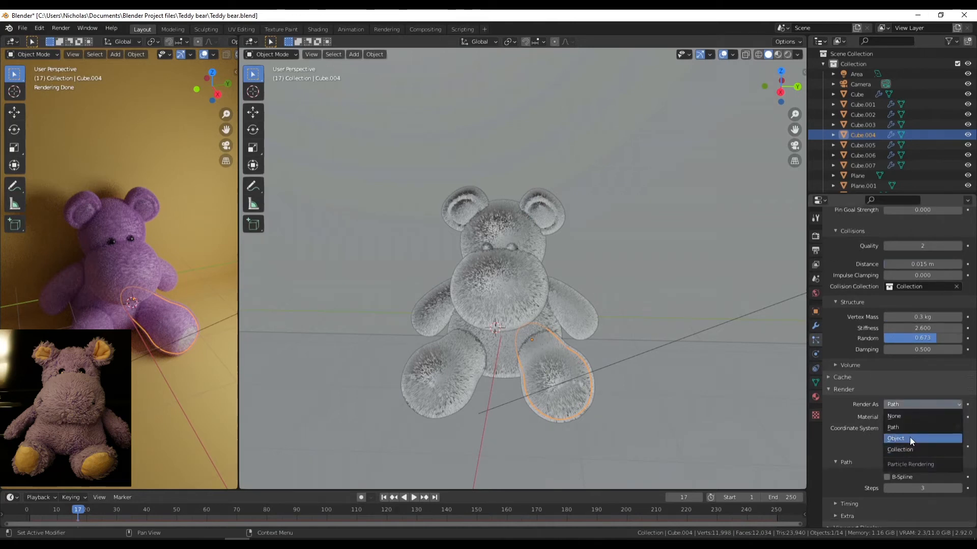
left_click(904, 417)
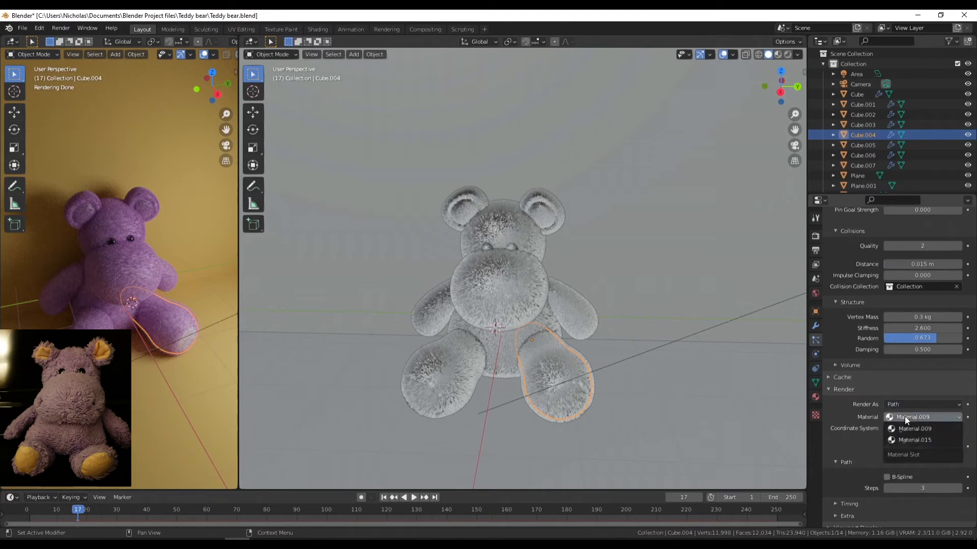
left_click(833, 460)
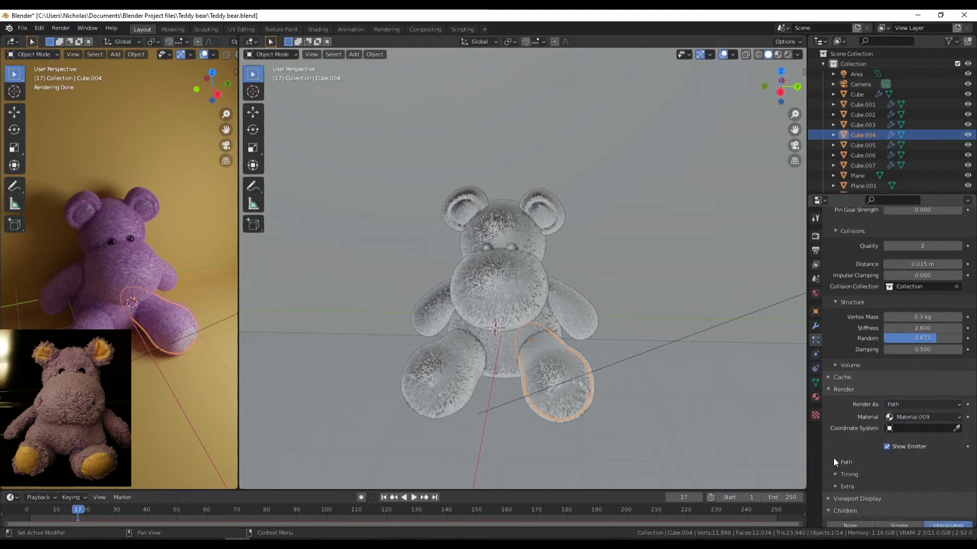
left_click(833, 461)
scroll(840, 457, "down", 3)
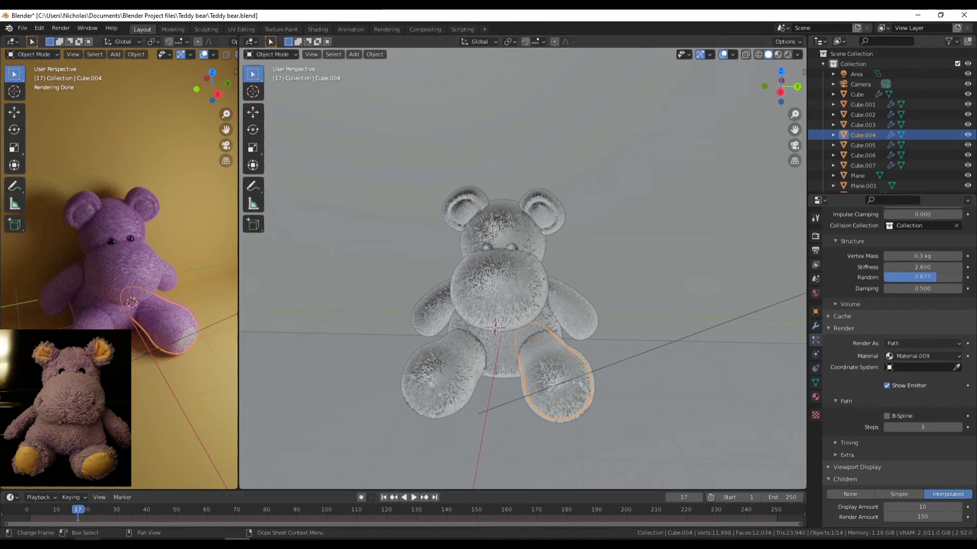
Switch to YouTube in the browser and search for "render hair to be same as mesh material in blender".
left_click(87, 543)
left_click(564, 80)
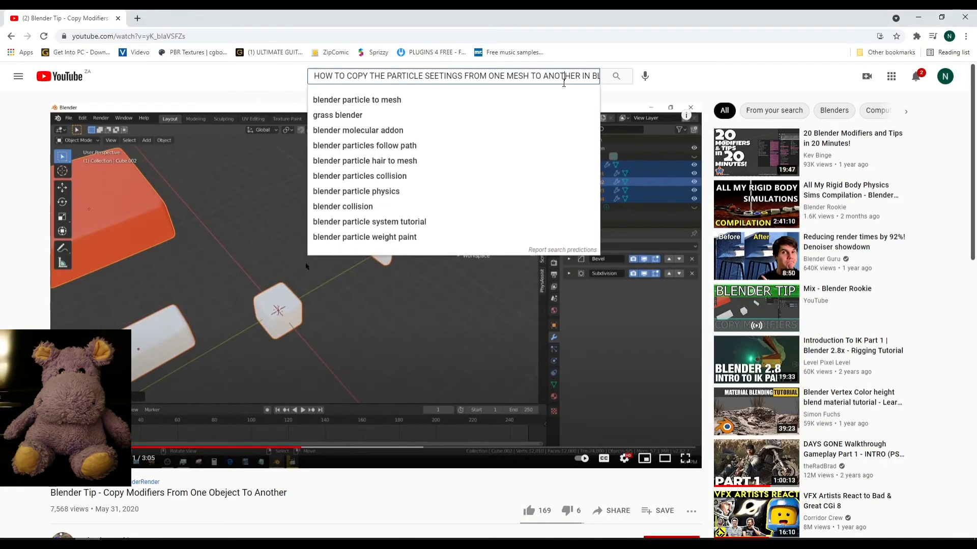
triple_click(564, 83)
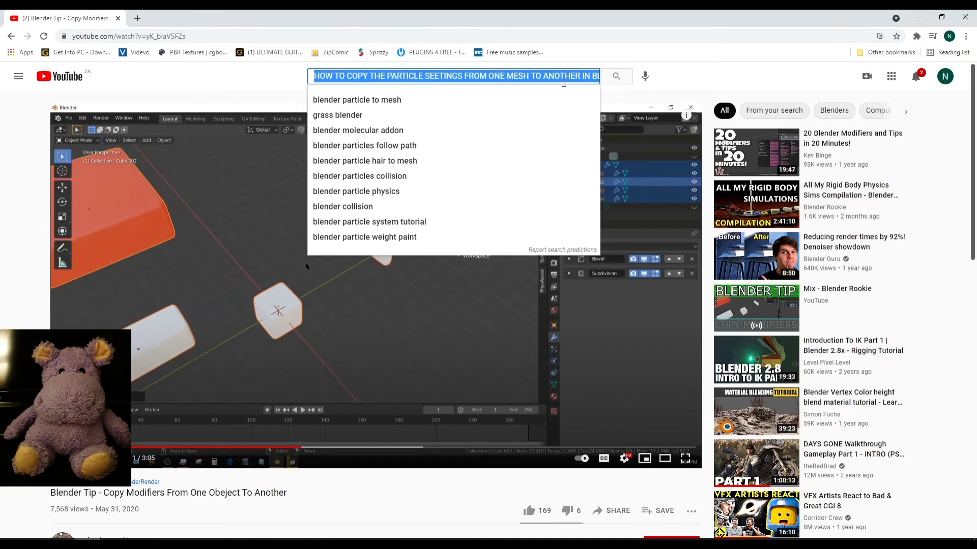
type("render ")
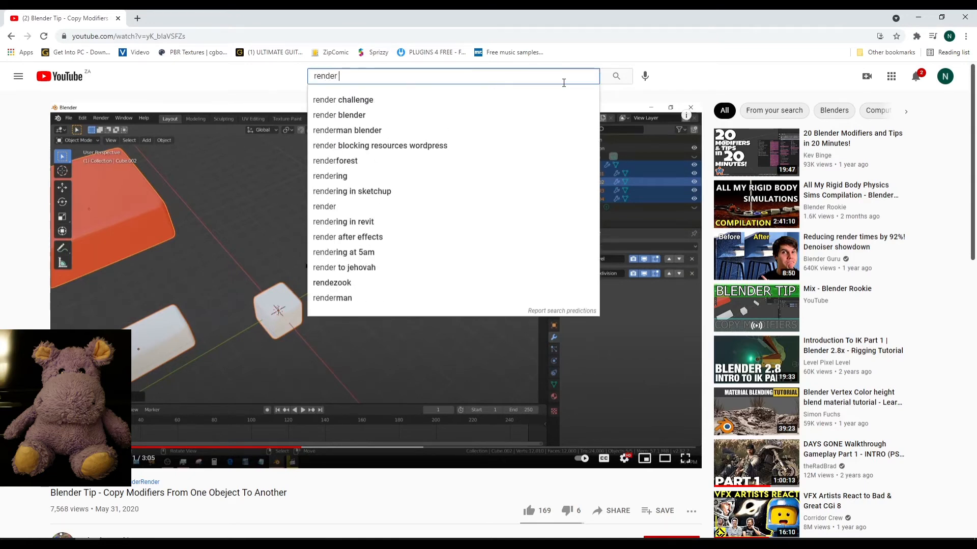
type("hai")
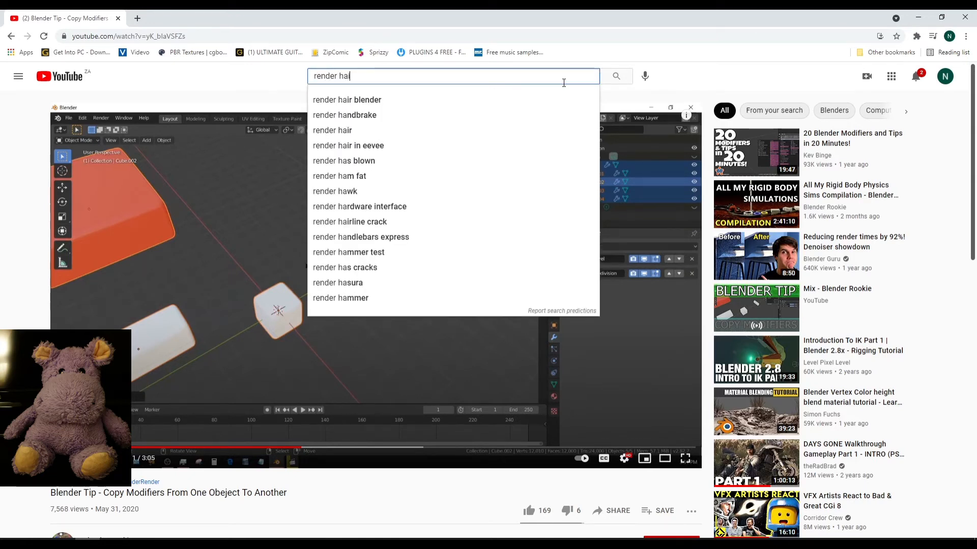
type("r to be ")
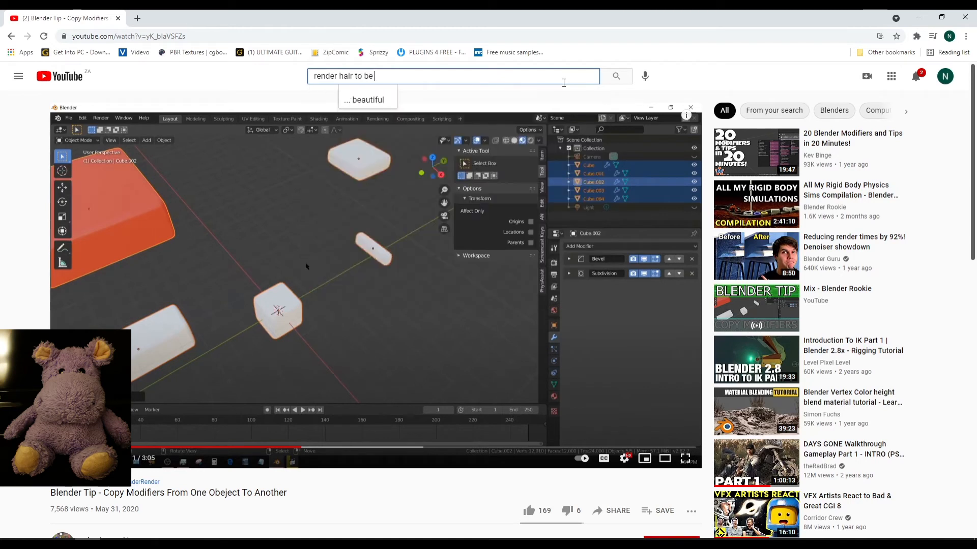
type("same as ")
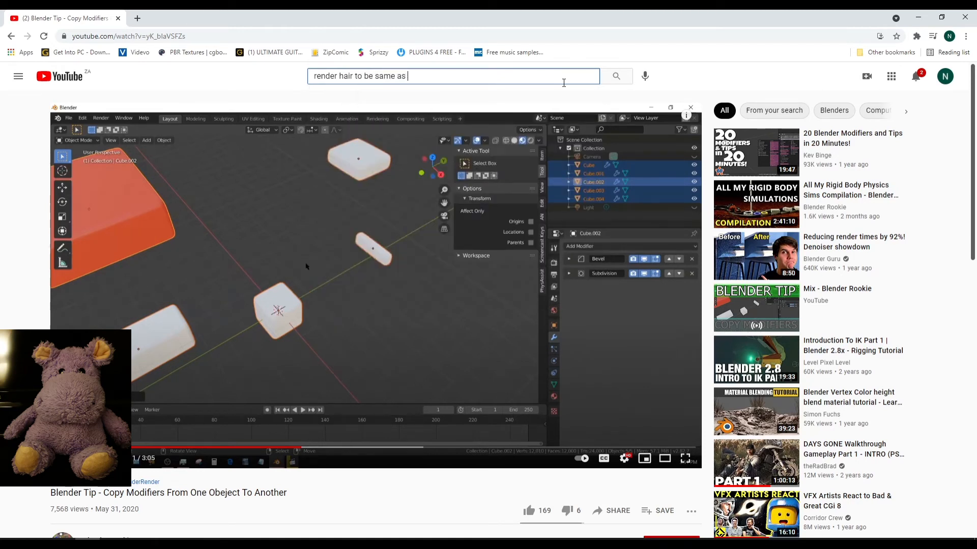
type("mesh material in blender")
key("Return")
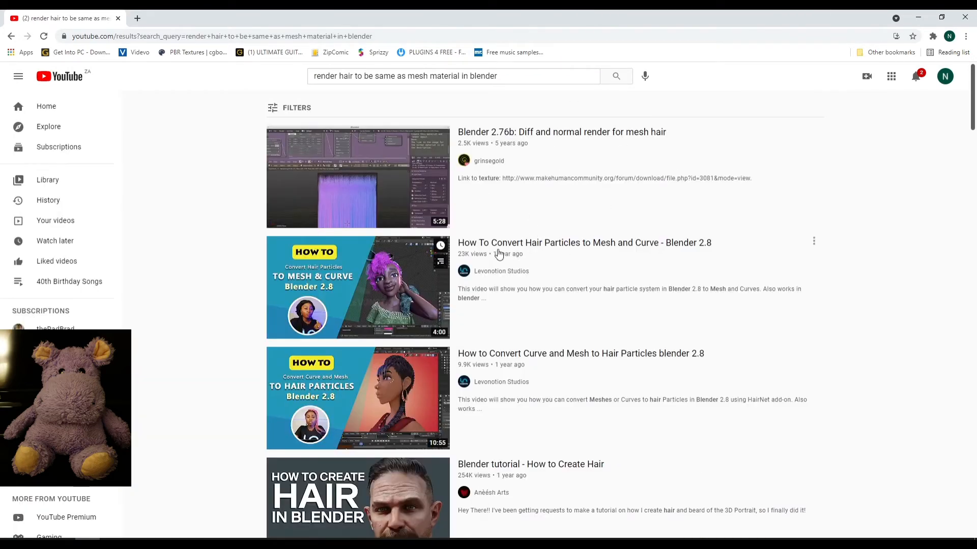
Look through the search results for a tutorial on matching hair particles to the mesh material.
scroll(598, 353, "down", 3)
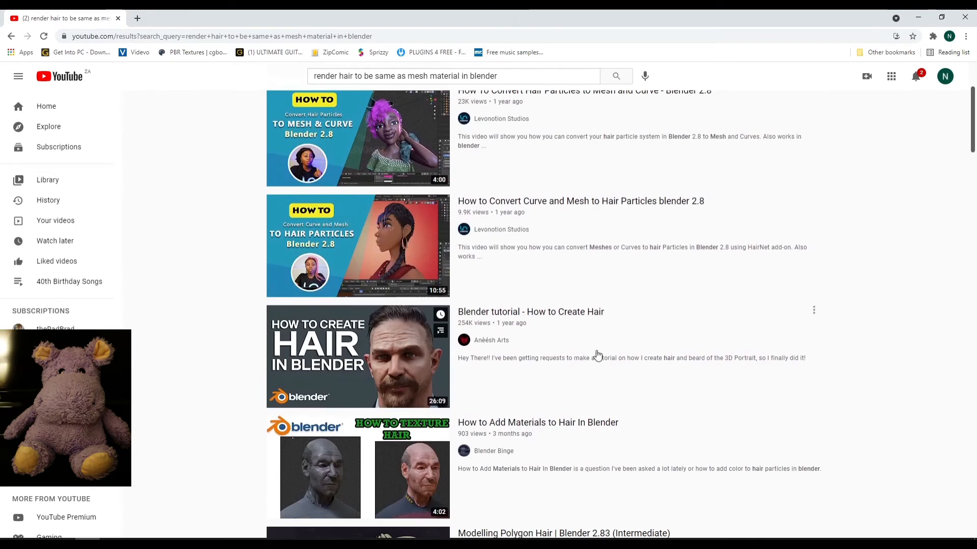
scroll(629, 336, "down", 5)
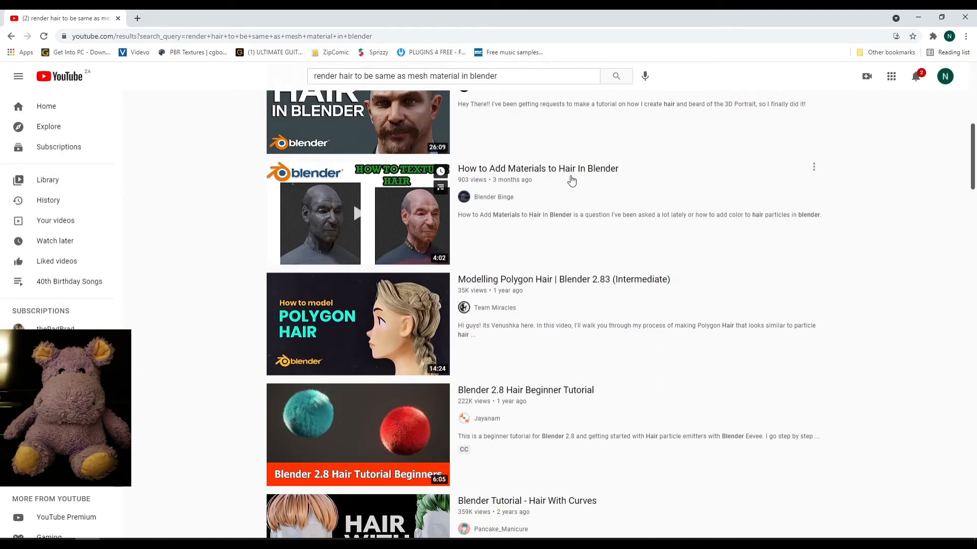
scroll(571, 180, "down", 3)
scroll(717, 247, "down", 2)
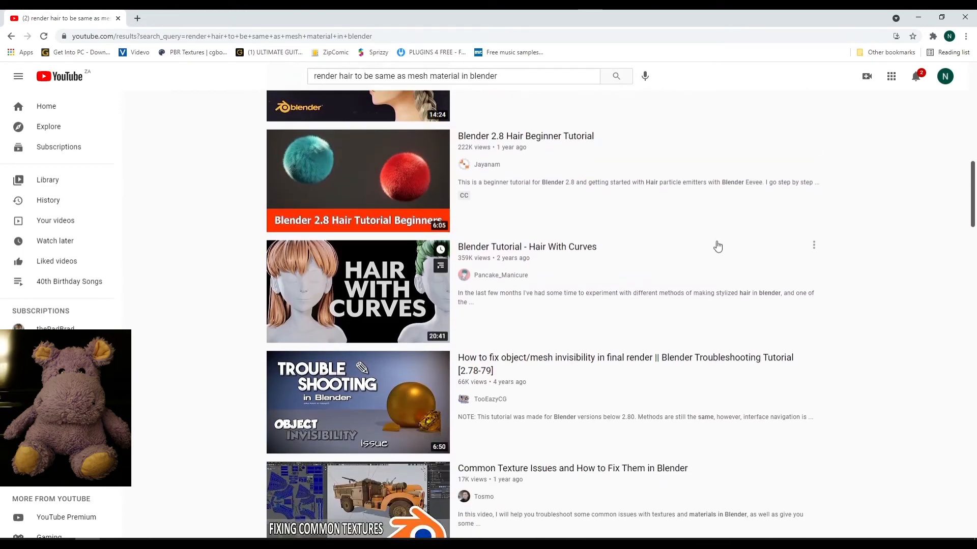
scroll(712, 264, "down", 5)
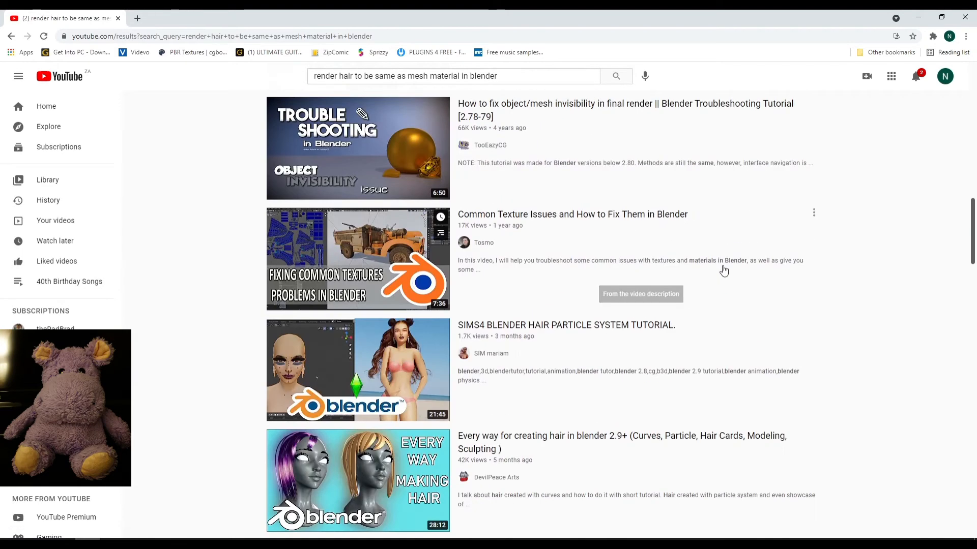
scroll(819, 294, "down", 5)
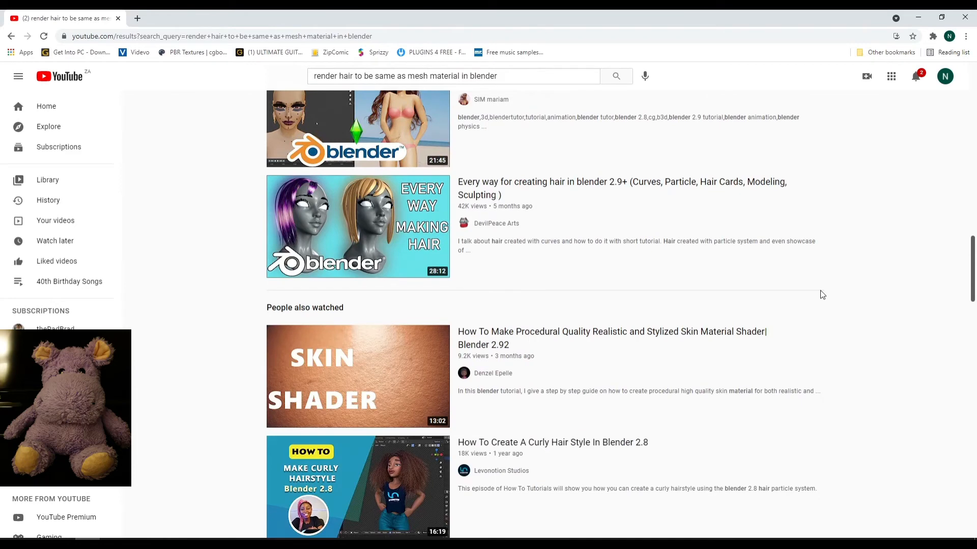
scroll(822, 295, "down", 4)
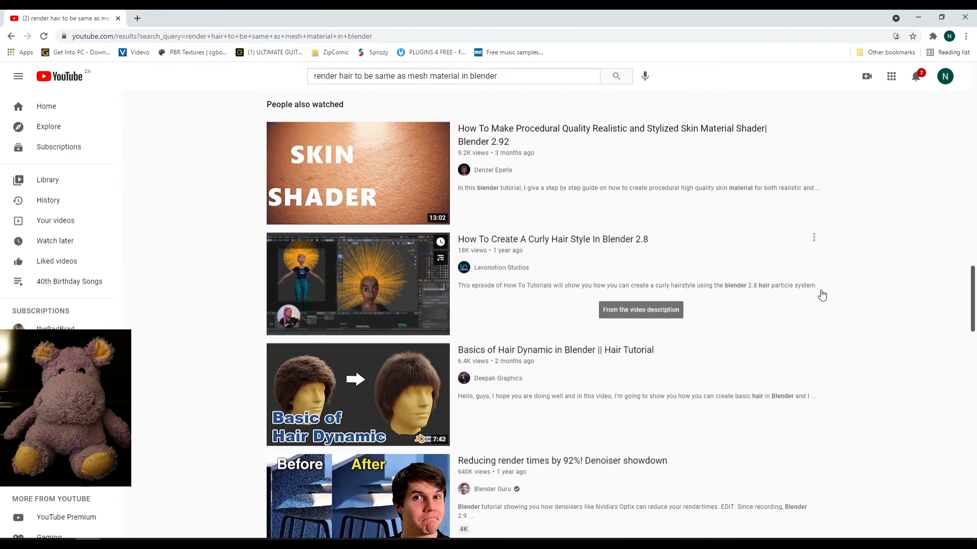
scroll(821, 295, "down", 5)
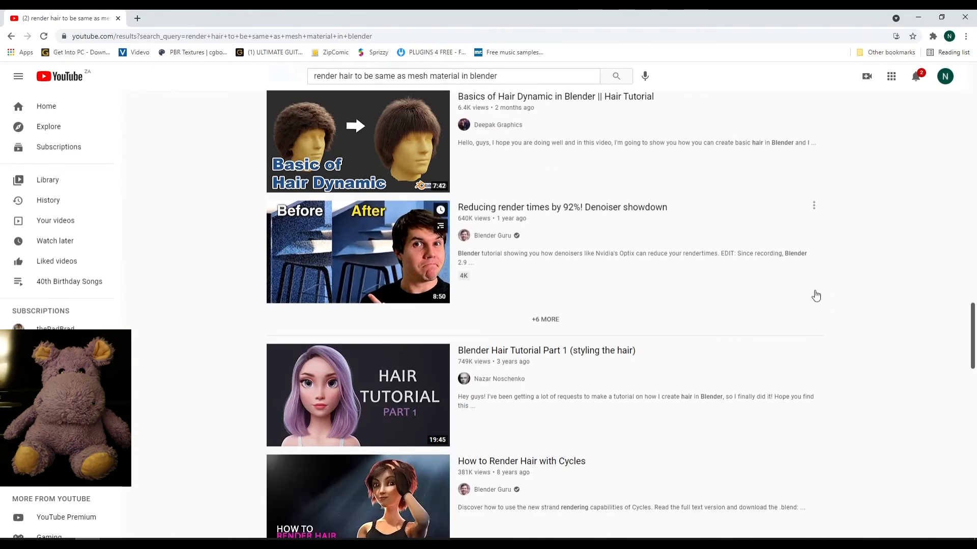
Shorten the video search to "hair to be same as mesh material in blender" and run it.
scroll(822, 295, "up", 8)
left_click_drag(338, 76, 220, 77)
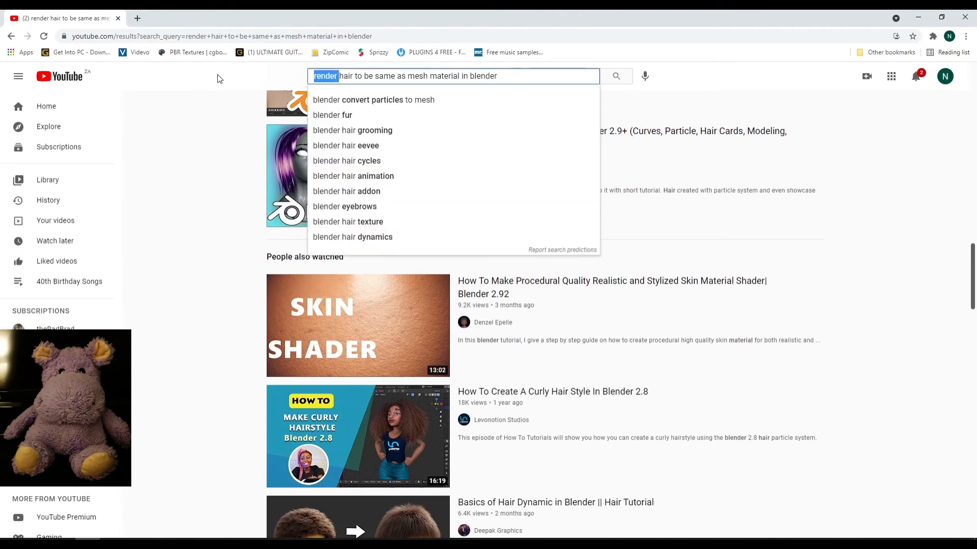
key("BackSpace")
key("Return")
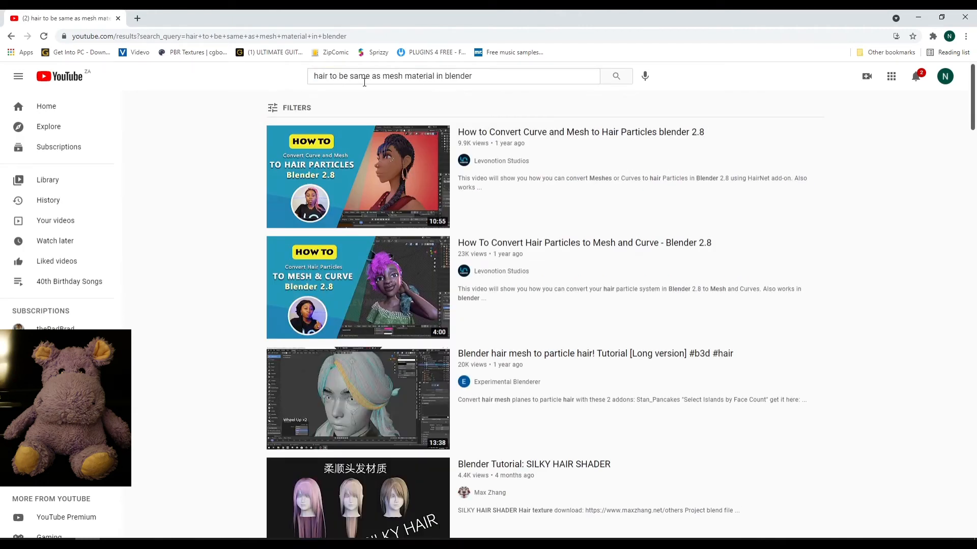
Search for "hair color to be same as mesh material in blender" and look through the resulting videos.
left_click(329, 75)
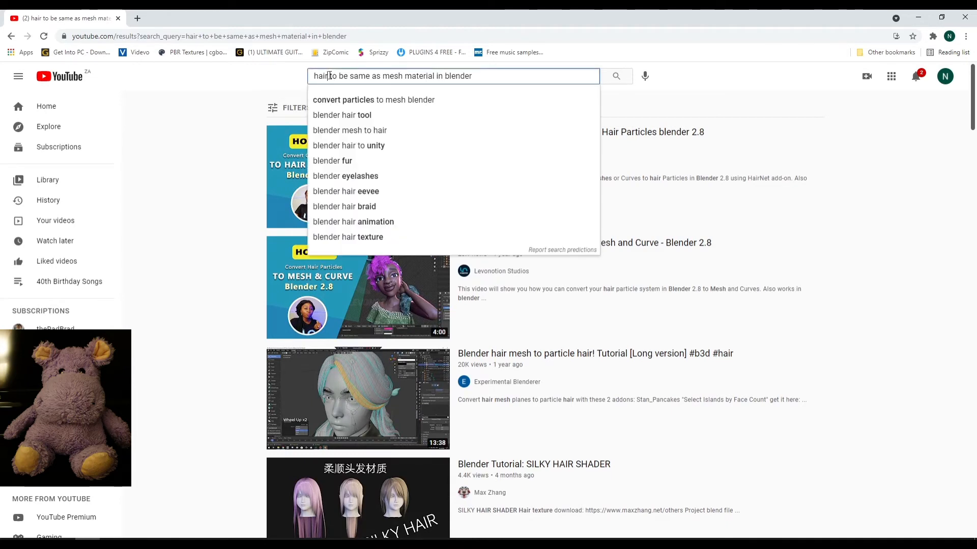
type("colo")
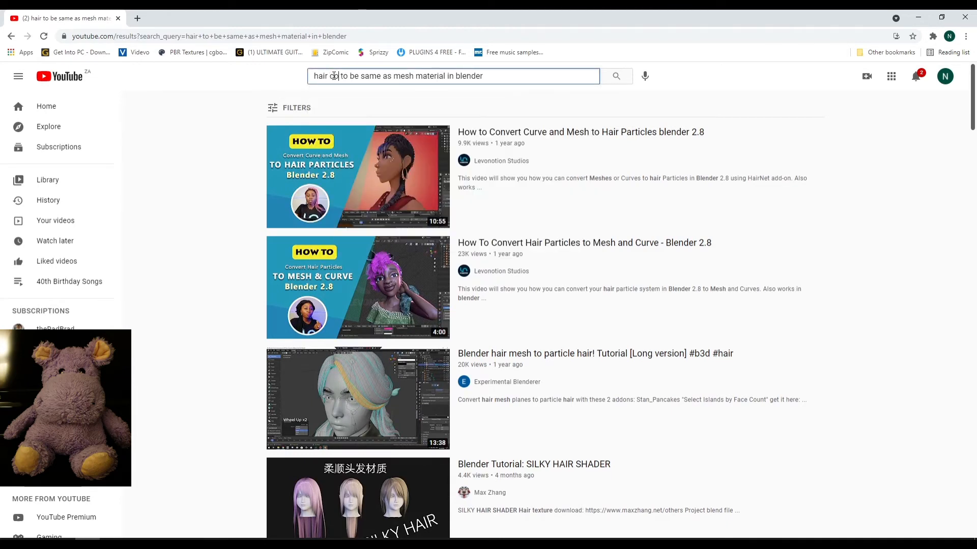
type("r")
key("Return")
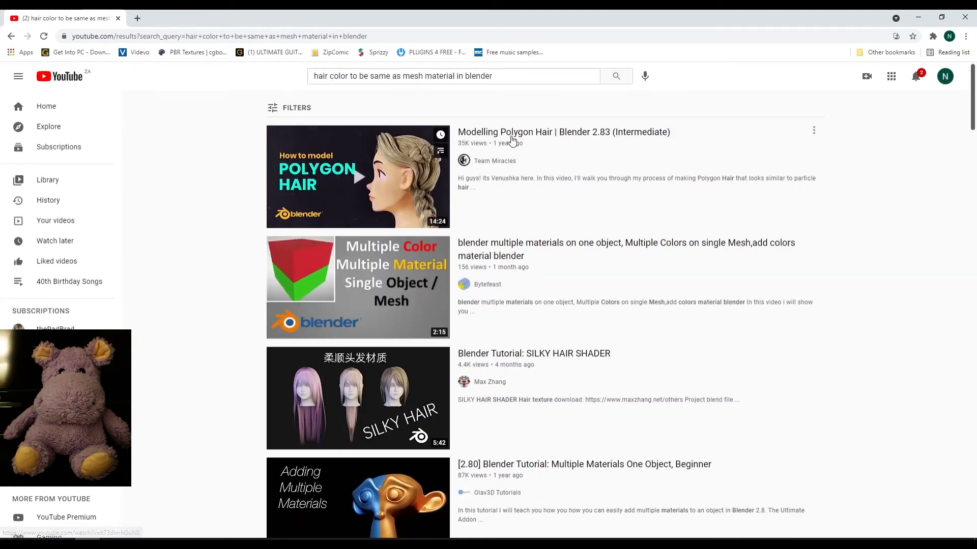
scroll(794, 293, "down", 4)
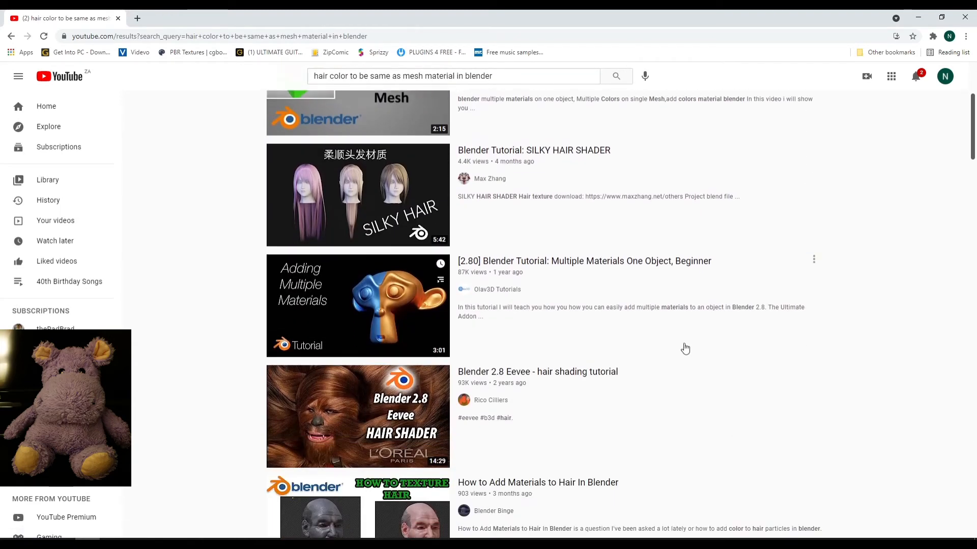
scroll(572, 393, "down", 4)
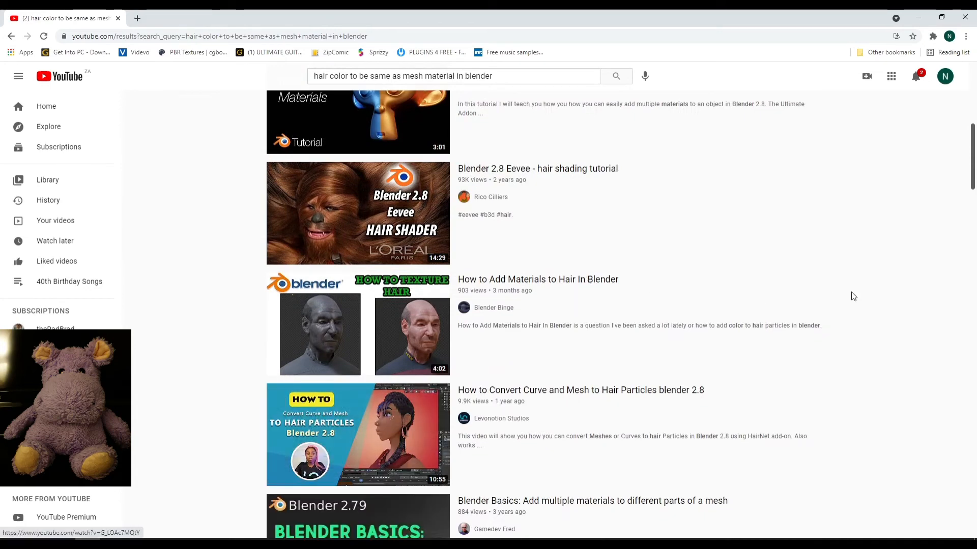
scroll(853, 296, "down", 5)
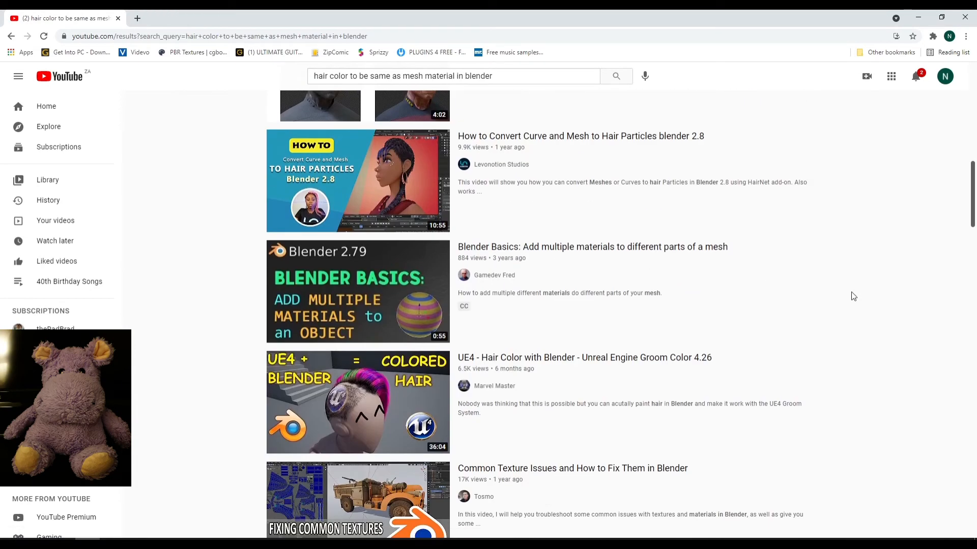
Look through the rest of the search results for a tutorial on matching hair colour to the mesh material.
scroll(853, 296, "down", 3)
mouse_move(511, 216)
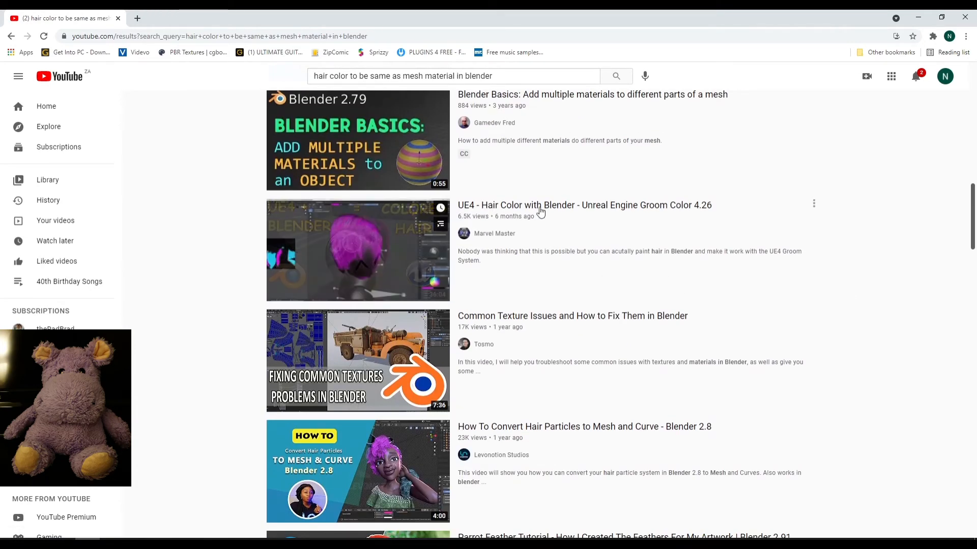
scroll(867, 247, "down", 4)
mouse_move(569, 109)
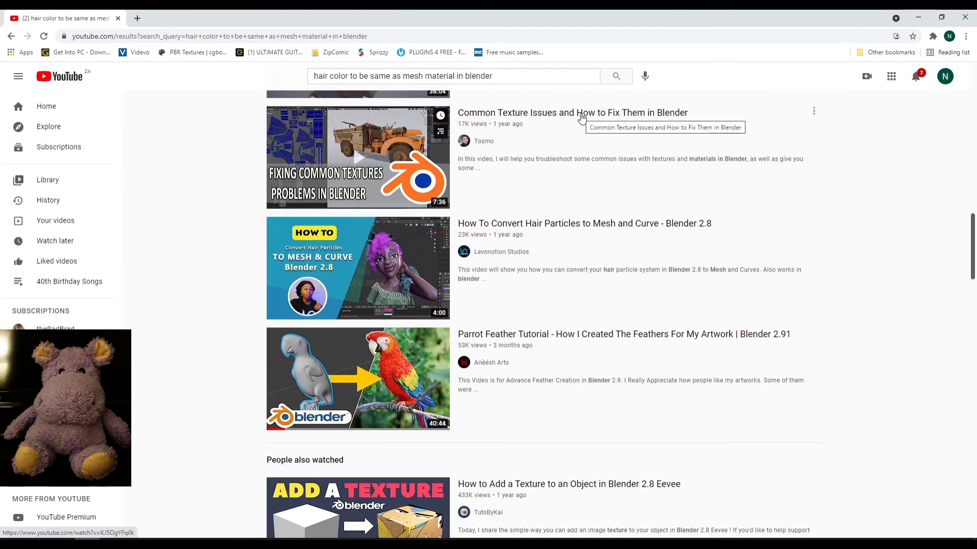
scroll(766, 262, "down", 3)
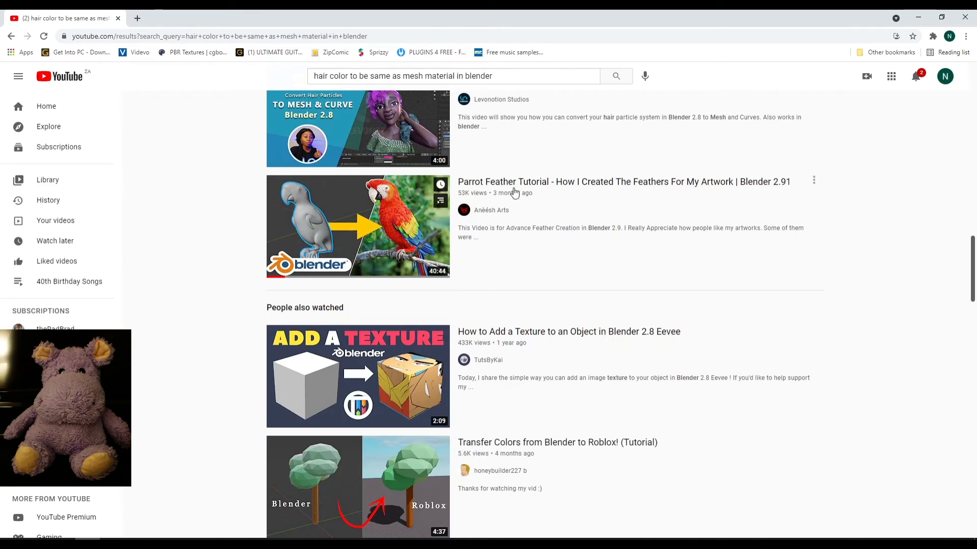
scroll(887, 231, "down", 2)
scroll(884, 230, "down", 4)
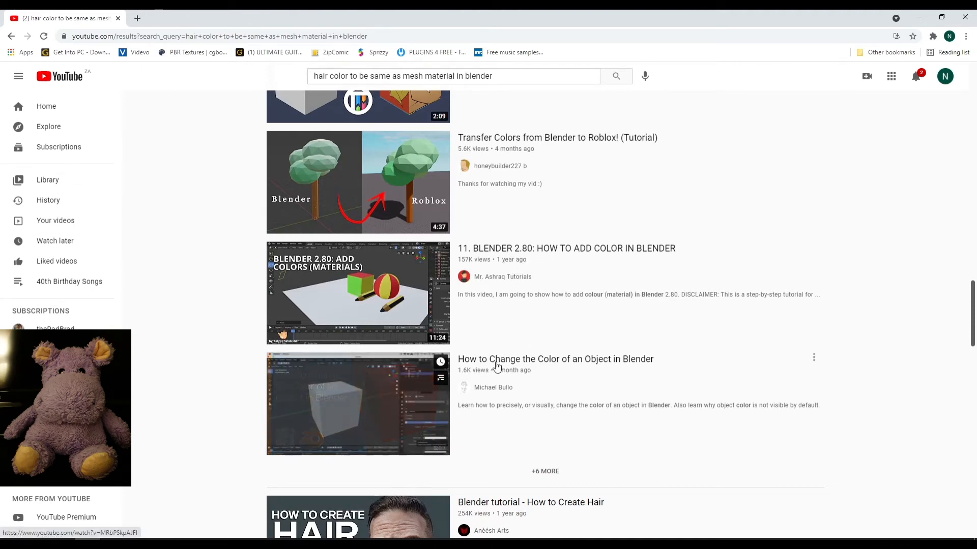
scroll(760, 385, "down", 5)
scroll(762, 386, "down", 5)
scroll(764, 387, "down", 5)
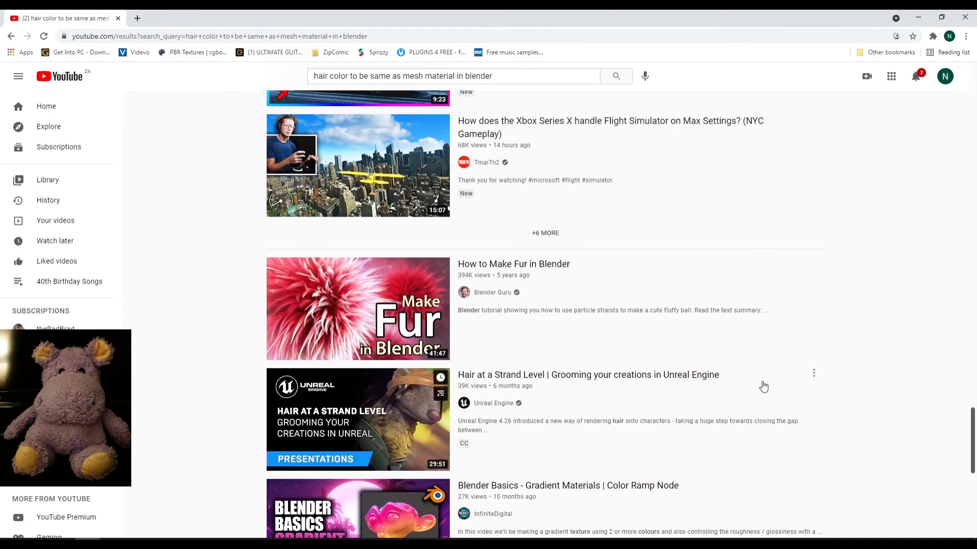
scroll(761, 375, "up", 15)
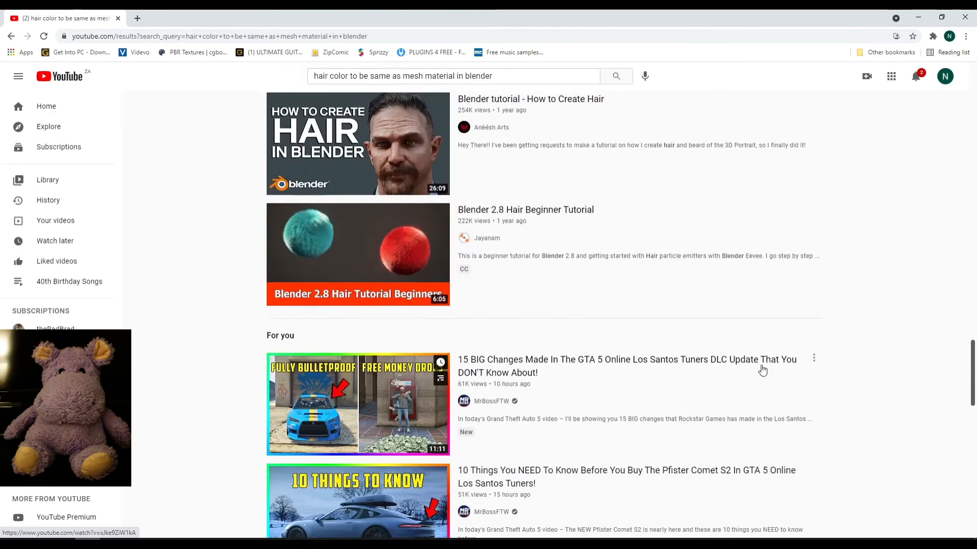
Search for "particle hair color to be same as mesh material in blender" and look through the resulting videos.
double_click(329, 75)
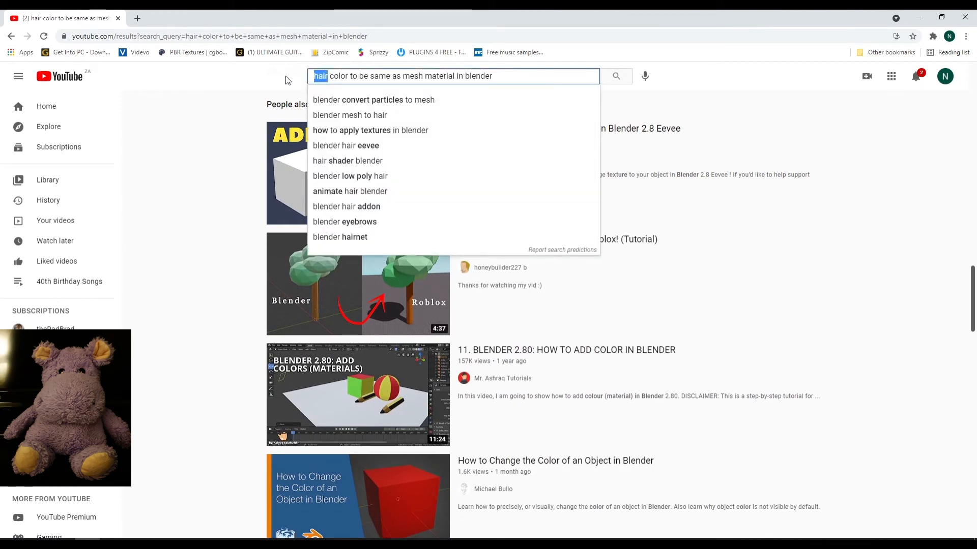
type("partic")
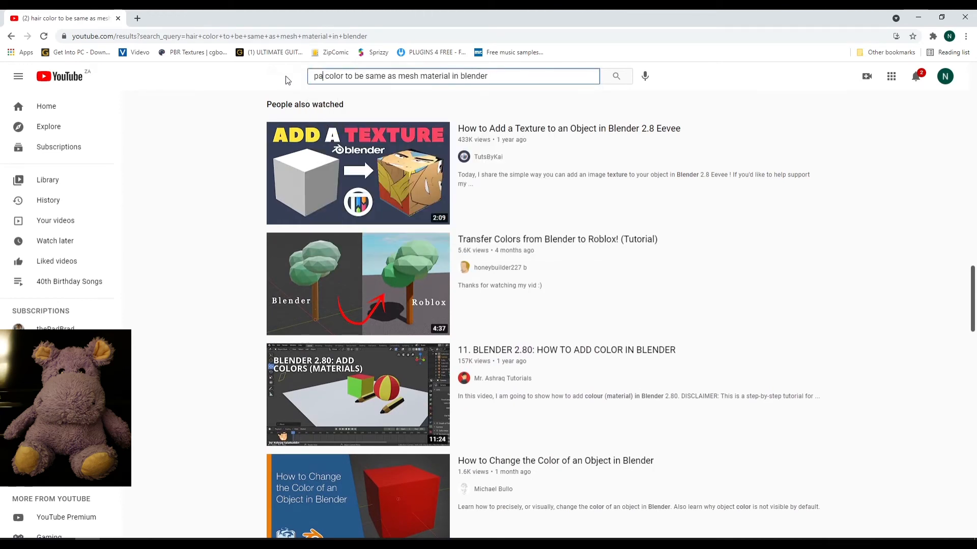
type("le hair")
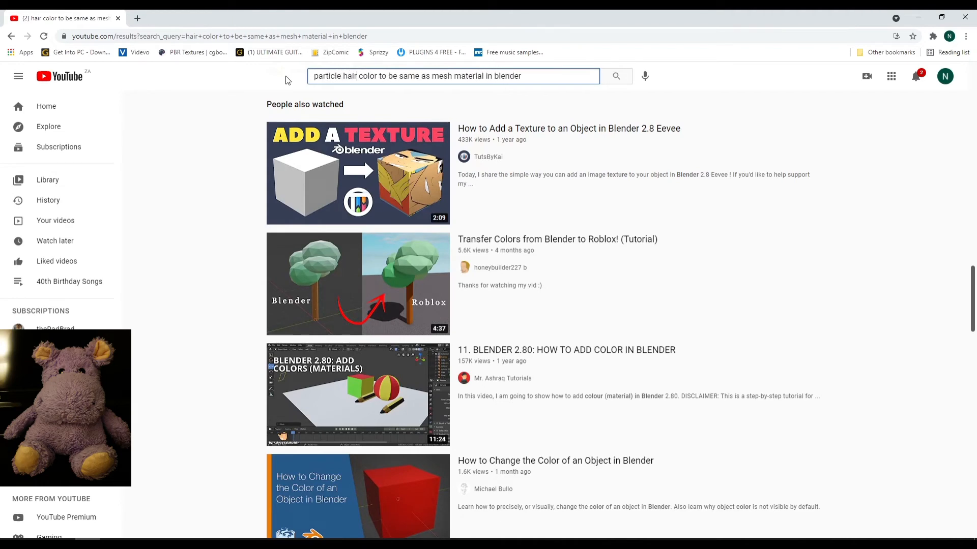
key("Return")
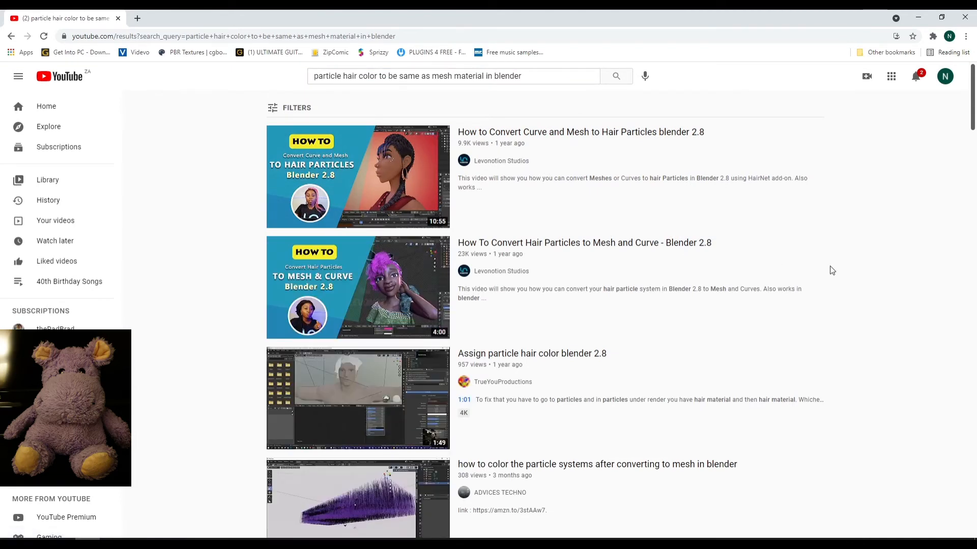
scroll(832, 271, "down", 2)
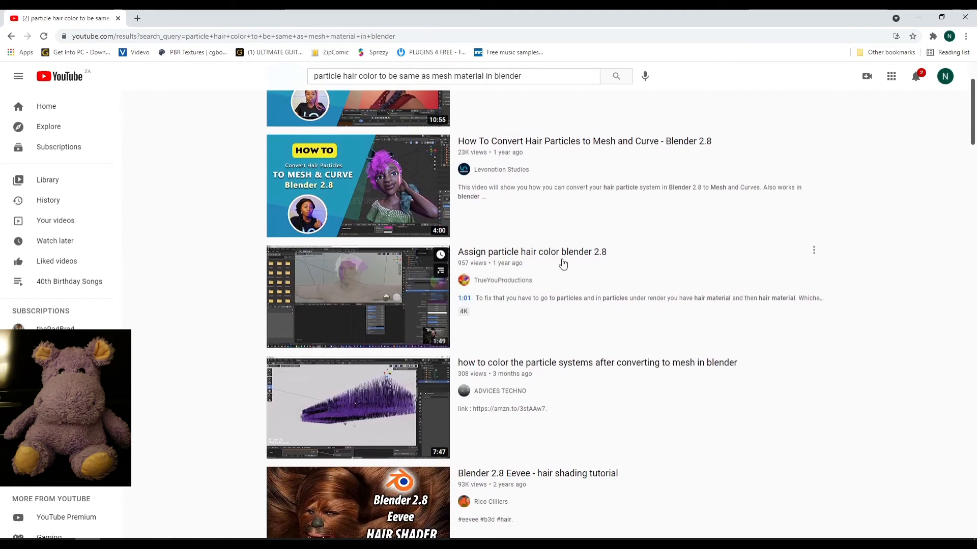
scroll(710, 293, "down", 2)
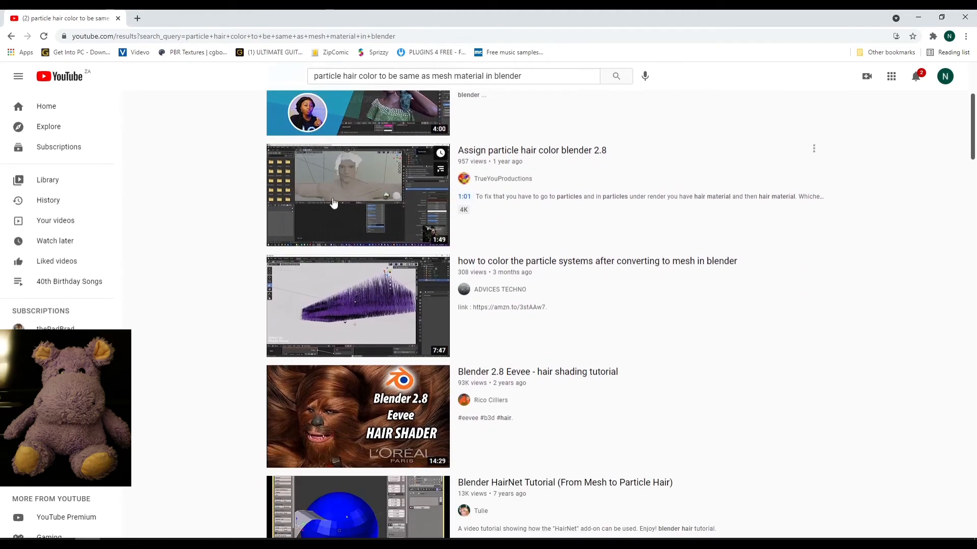
Skim the video "Assign particle hair color blender 2.8" up to its particle render material settings, pause it and return to Blender.
left_click(341, 229)
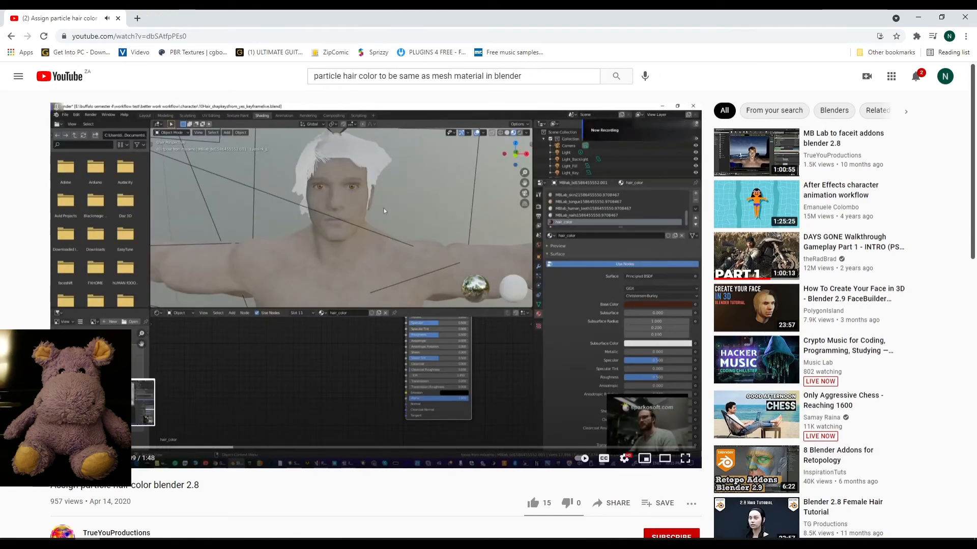
left_click(191, 447)
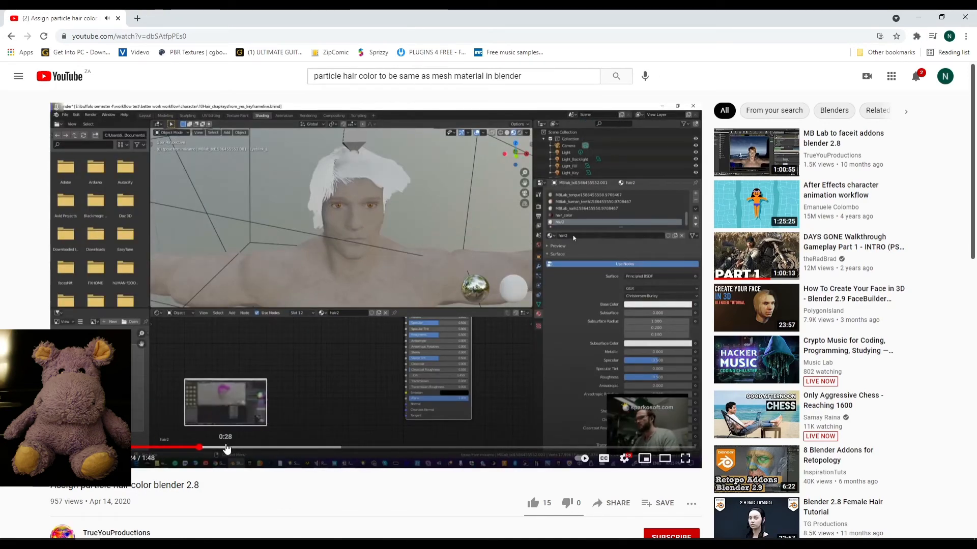
left_click(244, 448)
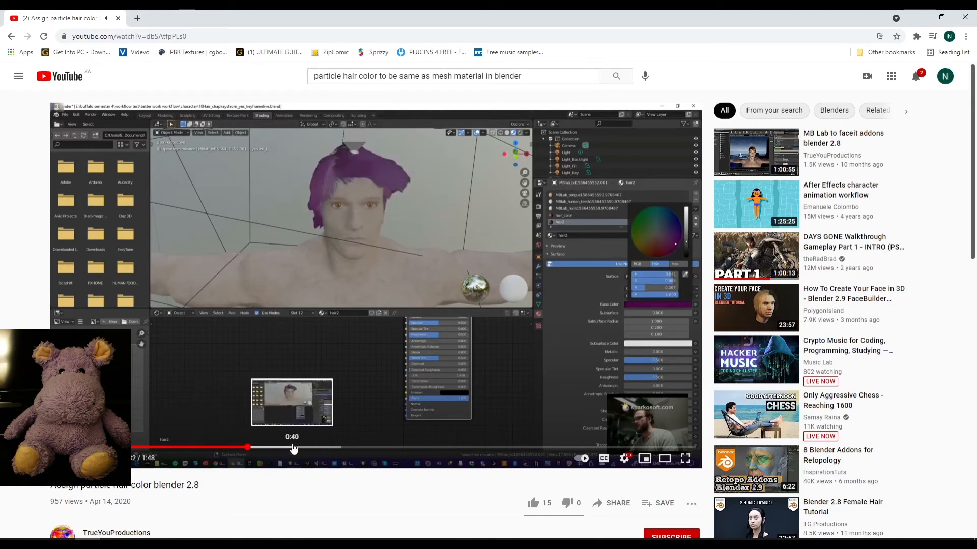
left_click(296, 448)
left_click(335, 447)
left_click(401, 447)
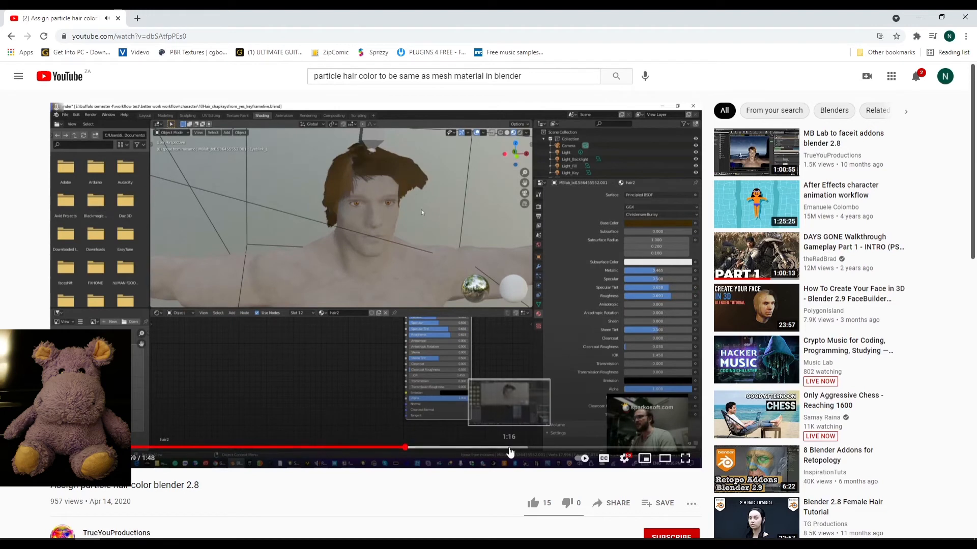
left_click(514, 448)
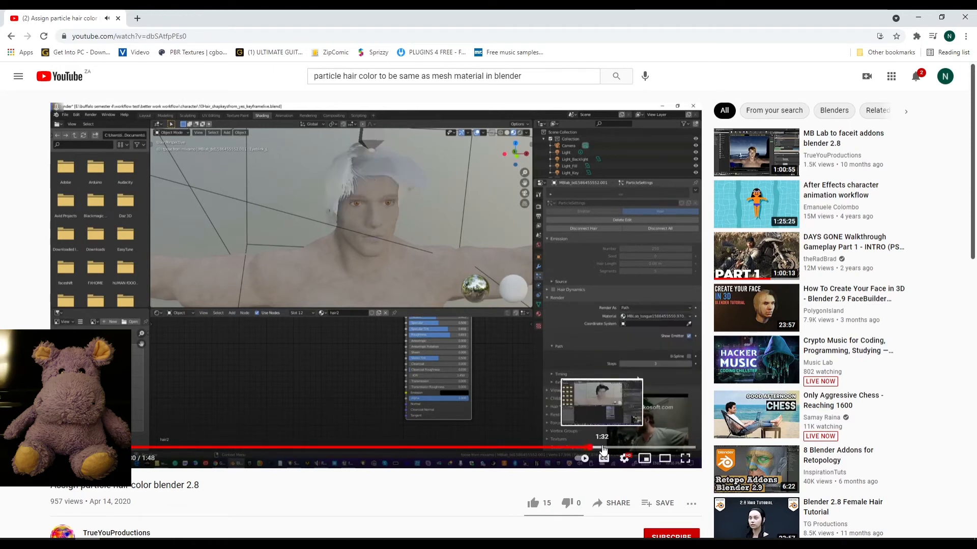
left_click(353, 345)
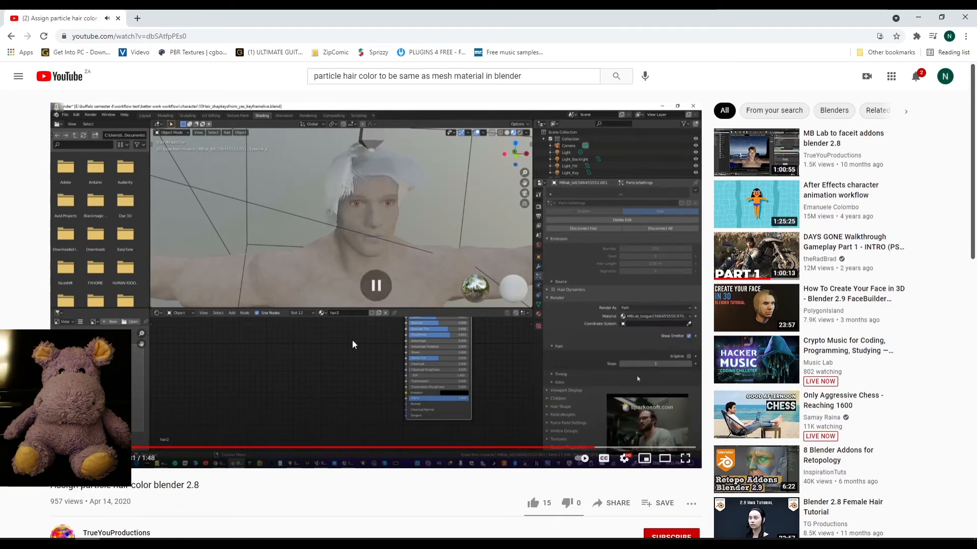
left_click(963, 14)
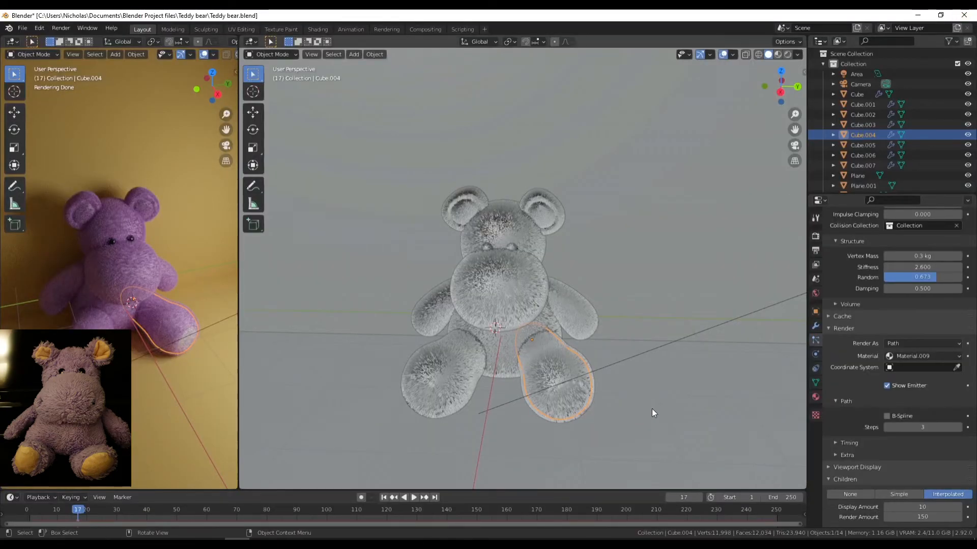
Set the render material of the selected leg's hair particles to Material.015.
scroll(895, 306, "up", 8)
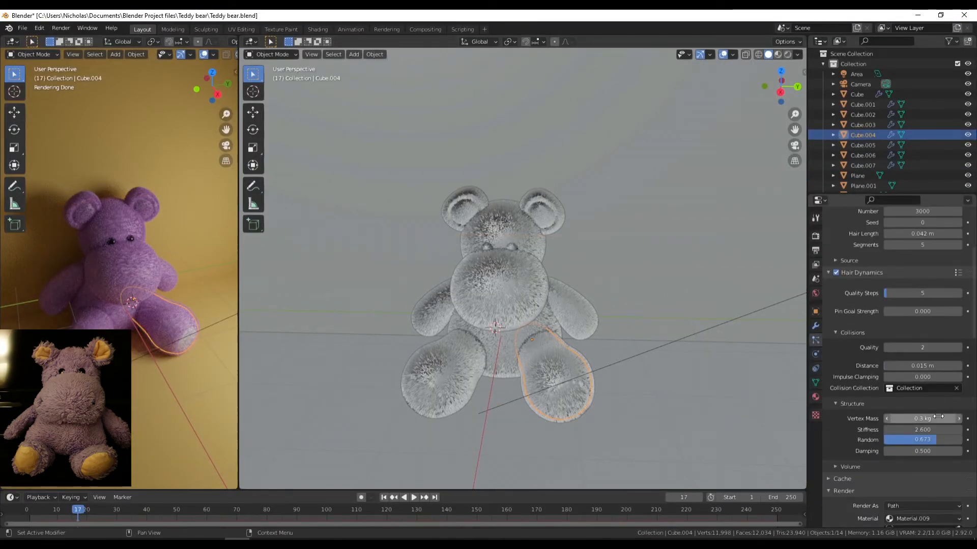
scroll(931, 350, "down", 2)
scroll(890, 340, "down", 6)
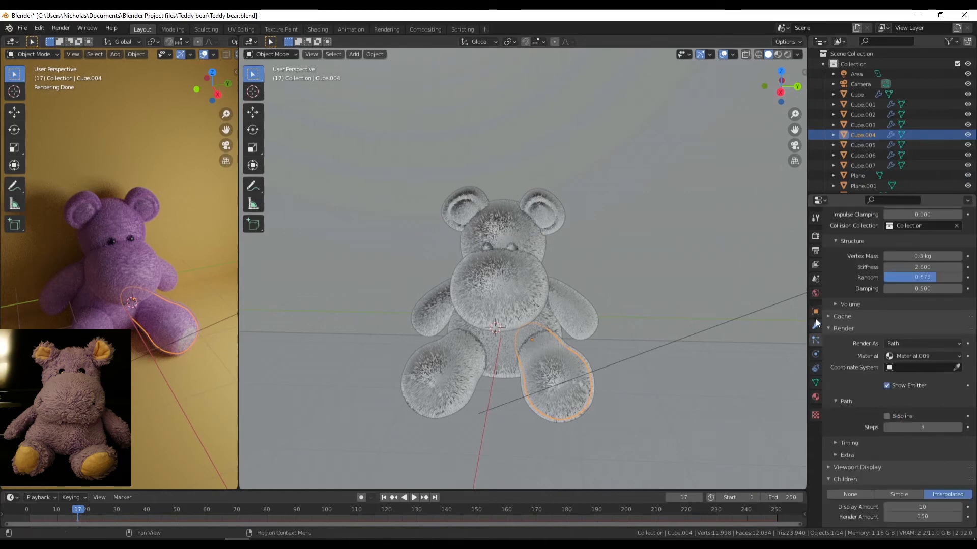
left_click(905, 354)
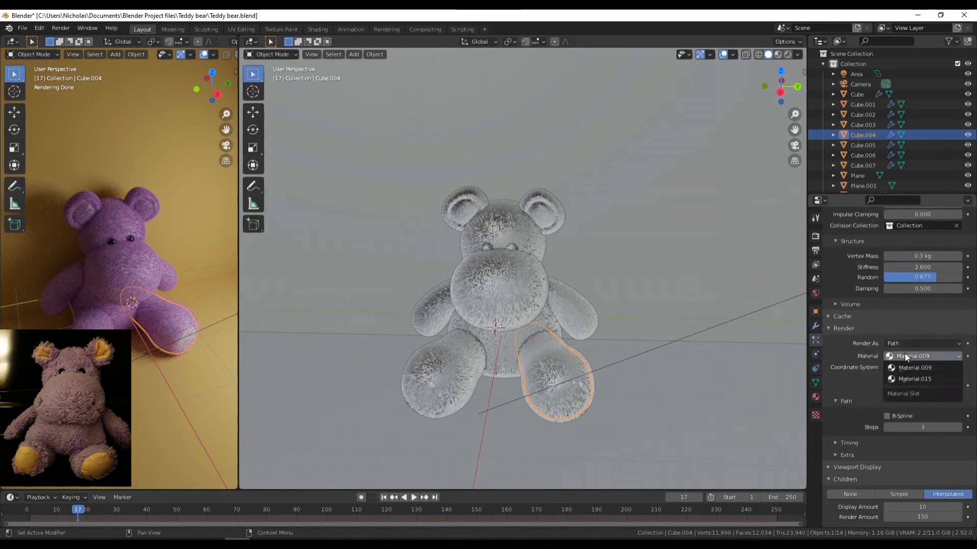
left_click(911, 379)
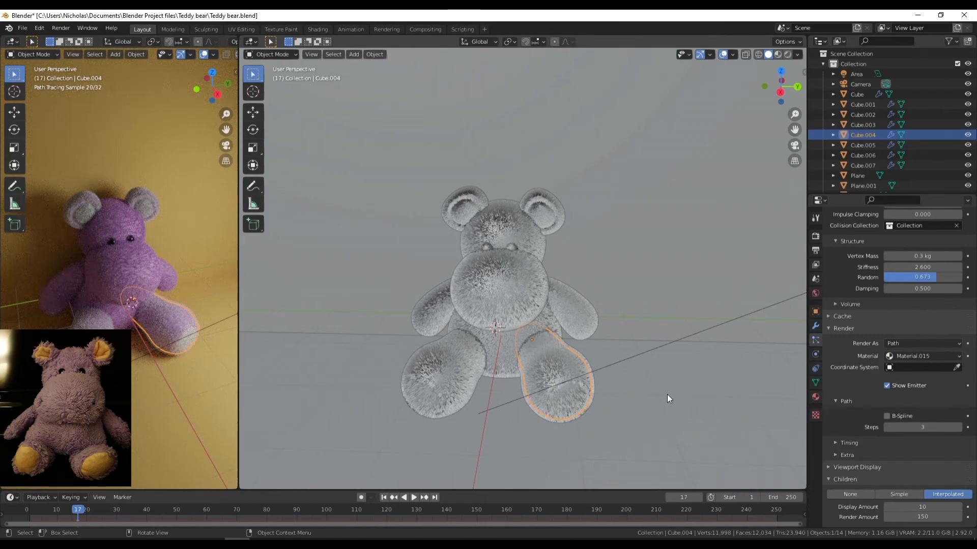
Examine the fur colour on the legs, foot pads and ears in the rendered view.
scroll(186, 426, "up", 10)
mouse_move(196, 364)
middle_mouse_down()
mouse_move(164, 409)
mouse_move(138, 395)
middle_mouse_up()
scroll(191, 389, "up", 5)
scroll(209, 438, "down", 3)
scroll(208, 437, "down", 2)
scroll(154, 405, "down", 3)
scroll(141, 409, "down", 3)
middle_click_drag(152, 415, 163, 388)
scroll(151, 334, "up", 3)
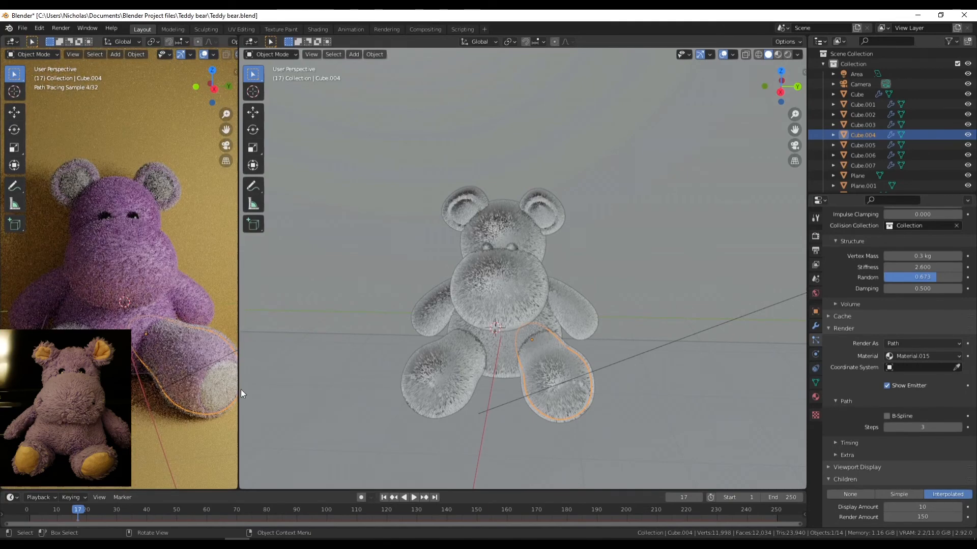
Set the hair particles' render material back to Material.009.
left_click(914, 358)
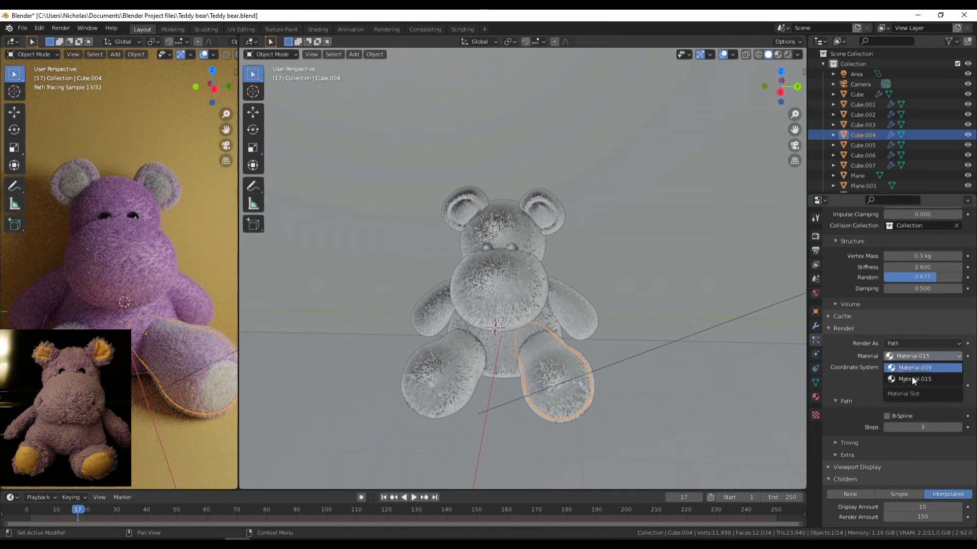
left_click(911, 376)
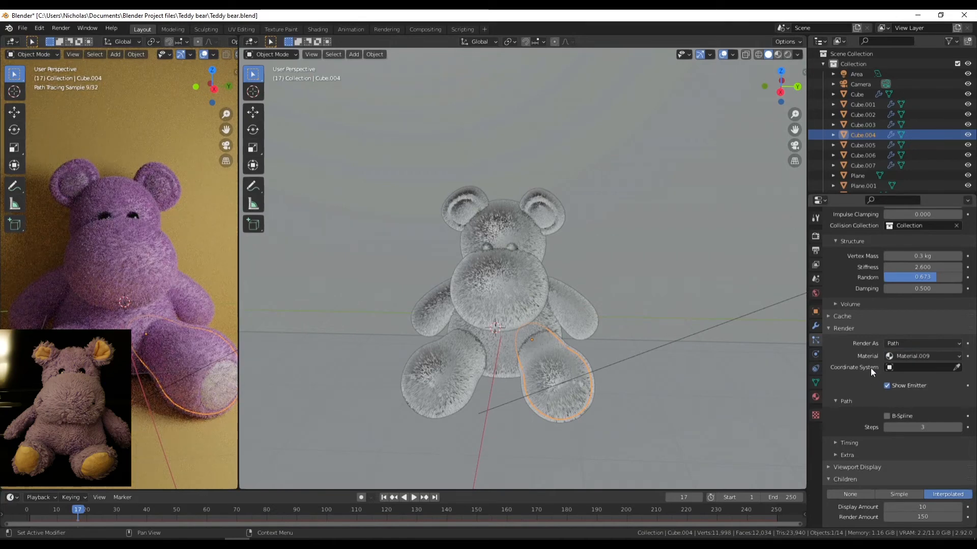
left_click(931, 367)
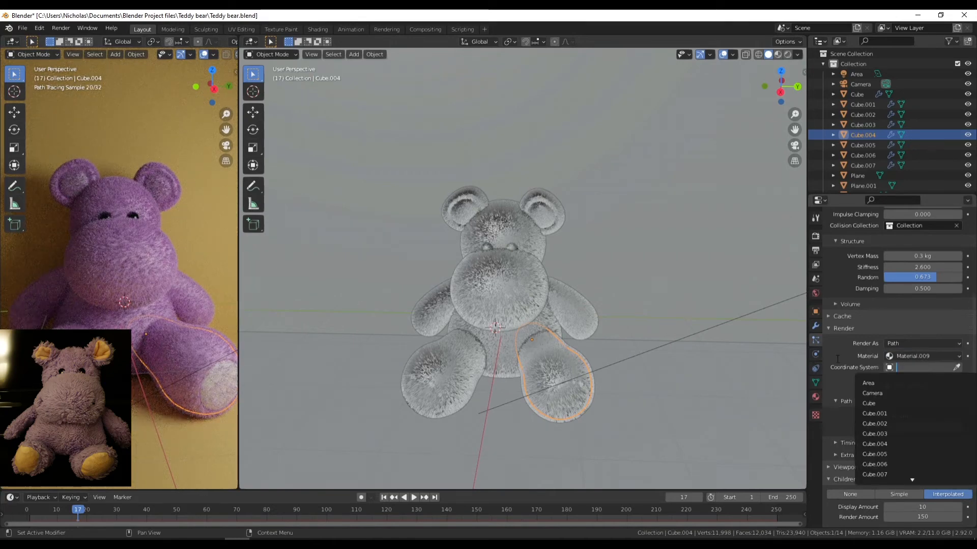
left_click(837, 358)
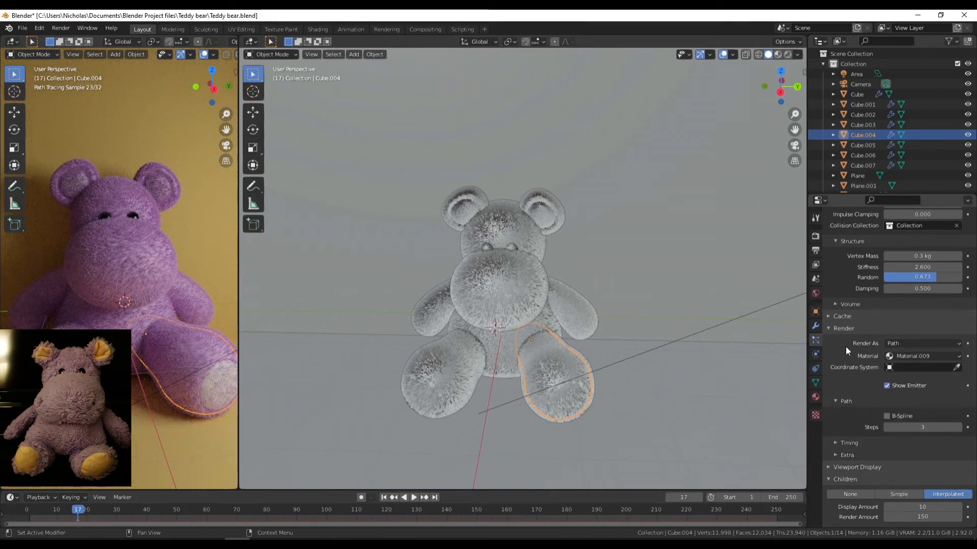
right_click(968, 359)
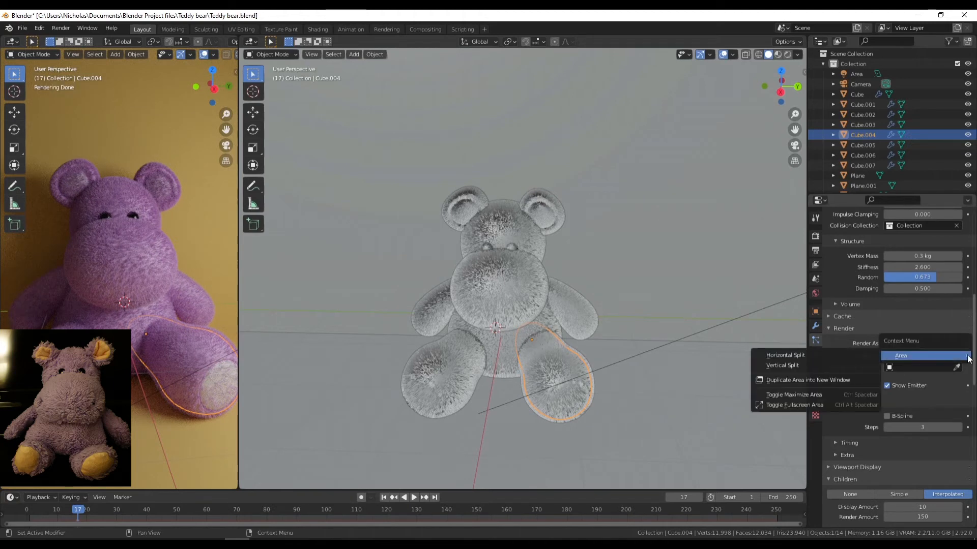
left_click(904, 403)
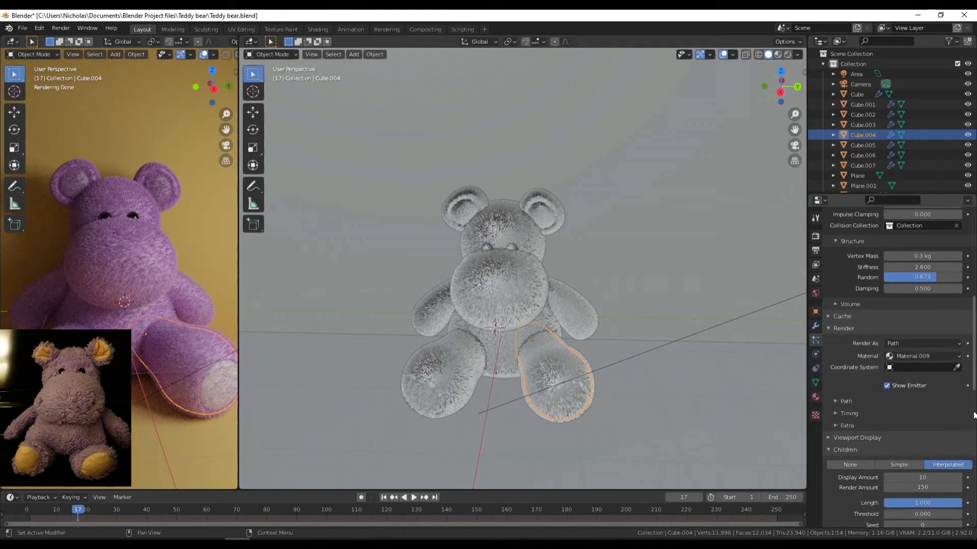
left_click(967, 357)
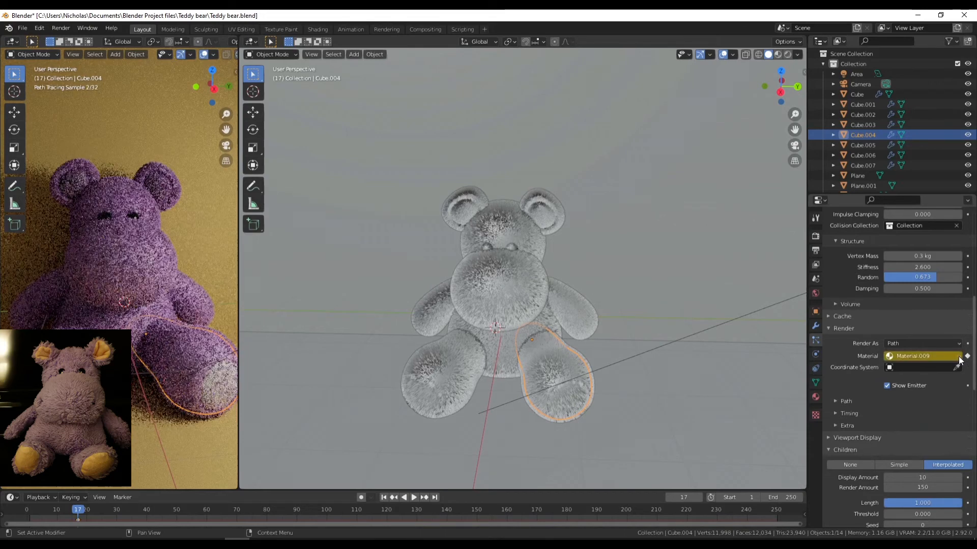
left_click(968, 357)
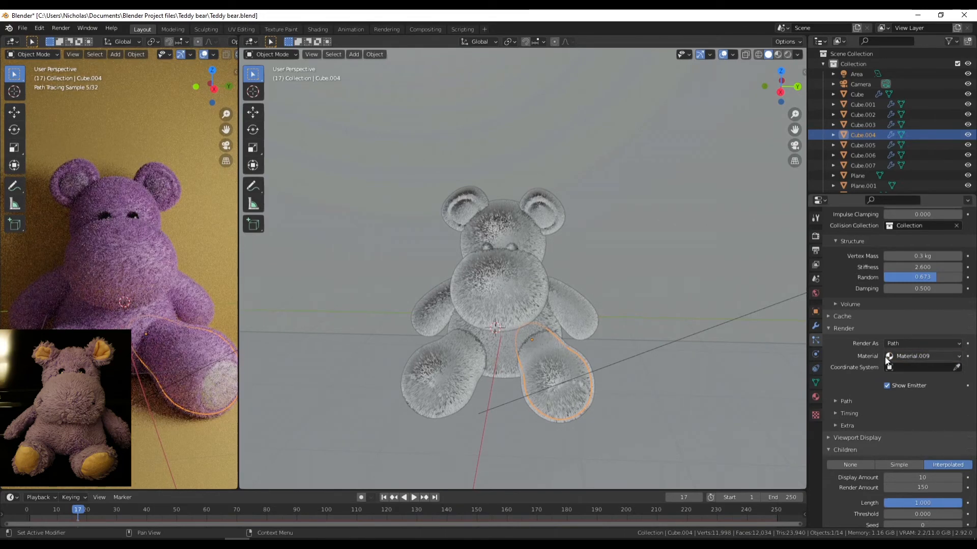
Compare the surface settings of Material.009 and Material.015 in the selected leg's material slots.
left_click(816, 398)
scroll(909, 292, "up", 5)
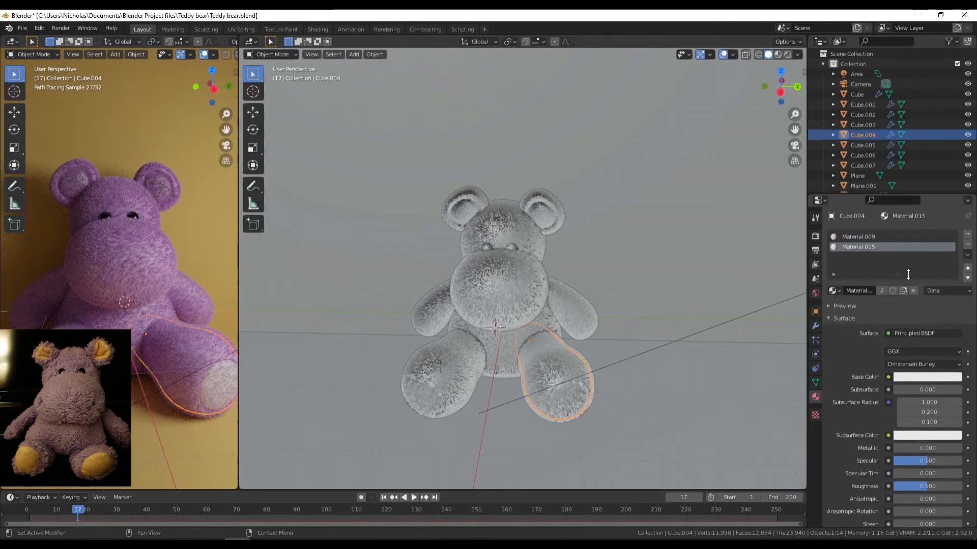
left_click(846, 237)
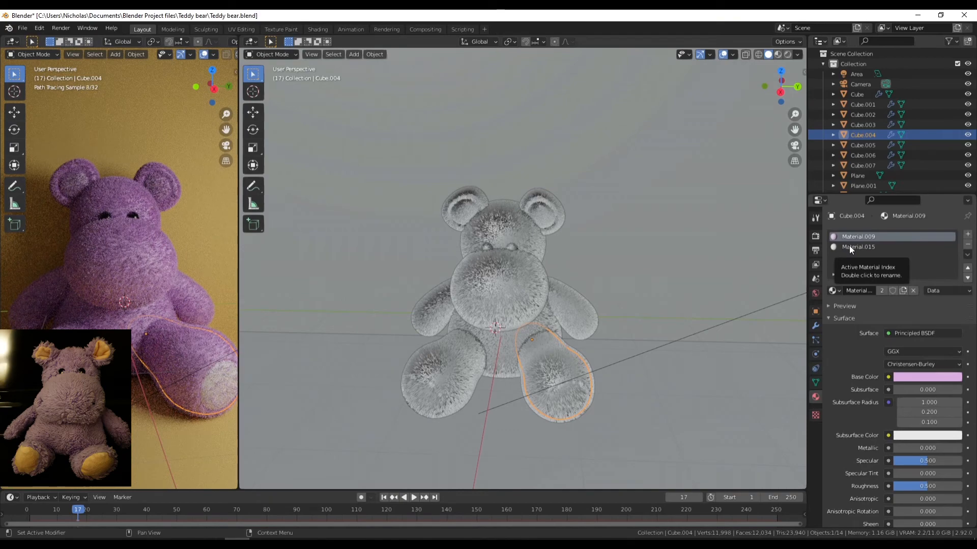
left_click(849, 246)
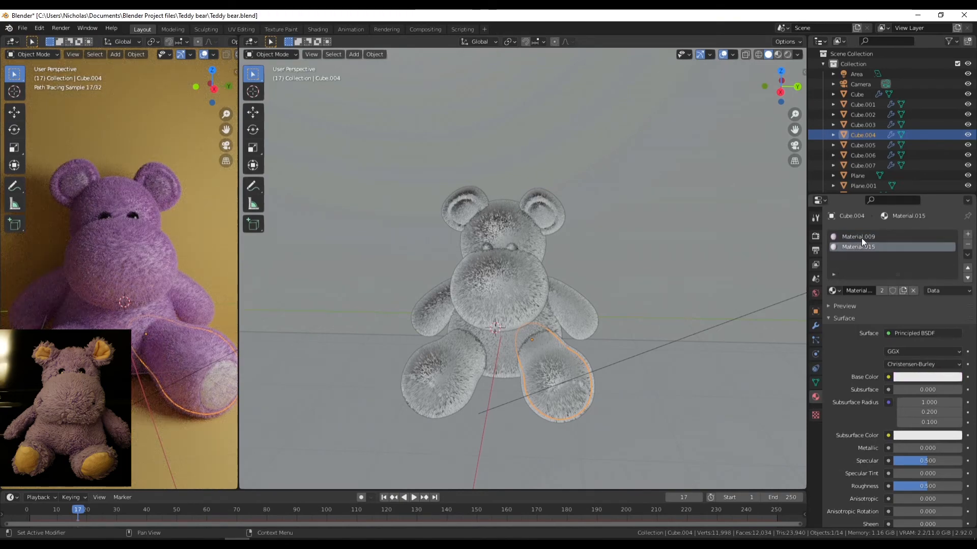
Recheck the selected leg's Material.009 and Material.015 slots, and examine the leg's mesh data properties.
left_click(860, 239)
left_click(860, 244)
right_click(859, 243)
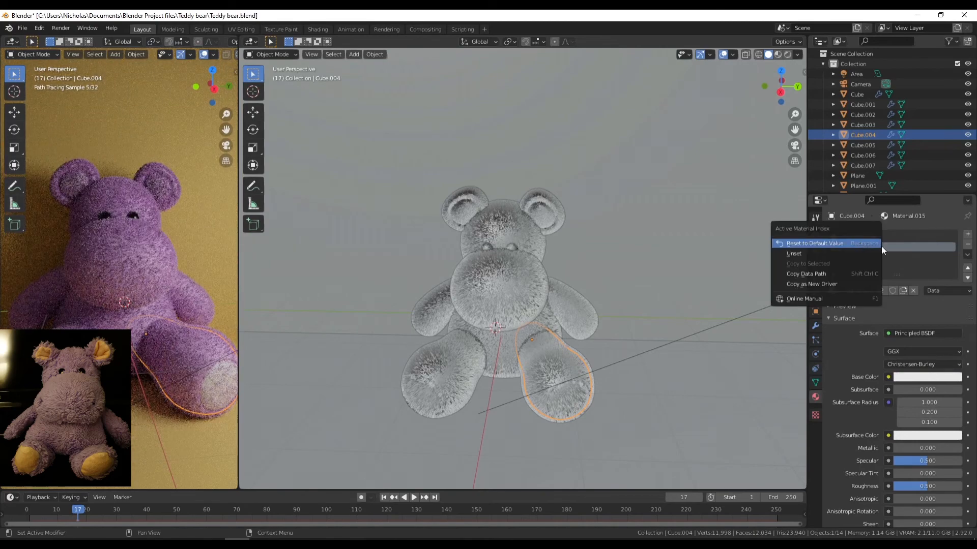
left_click(856, 236)
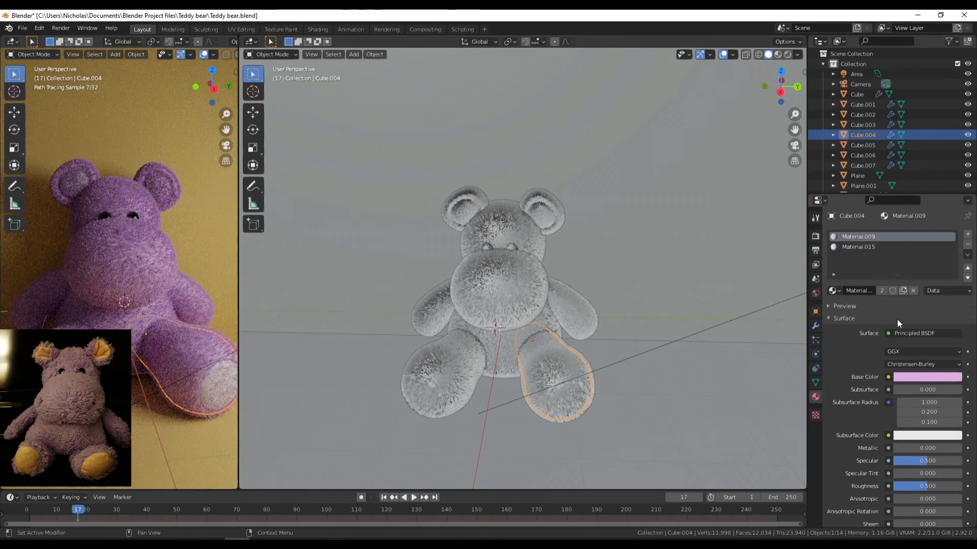
left_click(817, 382)
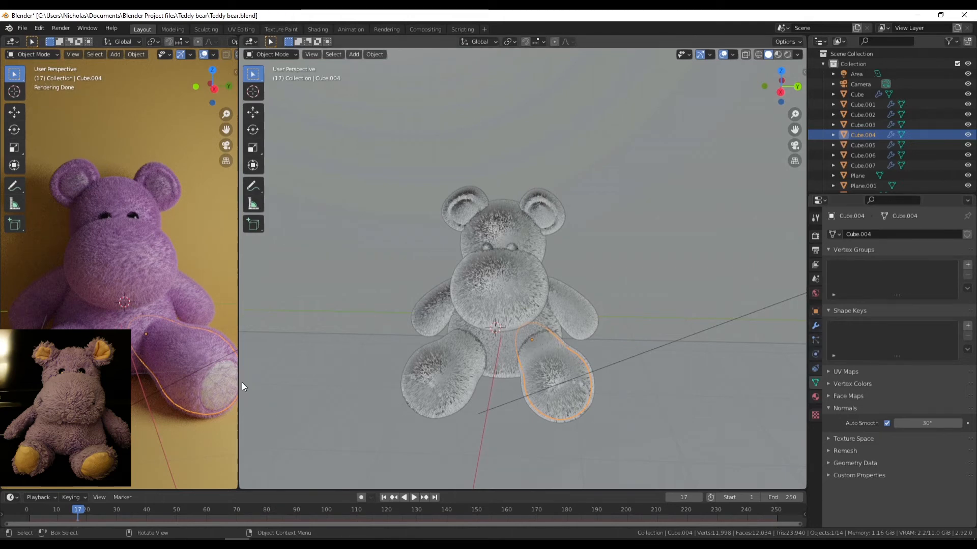
Separate the bear's left leg mesh by material so its foot pad becomes its own object, and return to Object Mode.
left_click(226, 377)
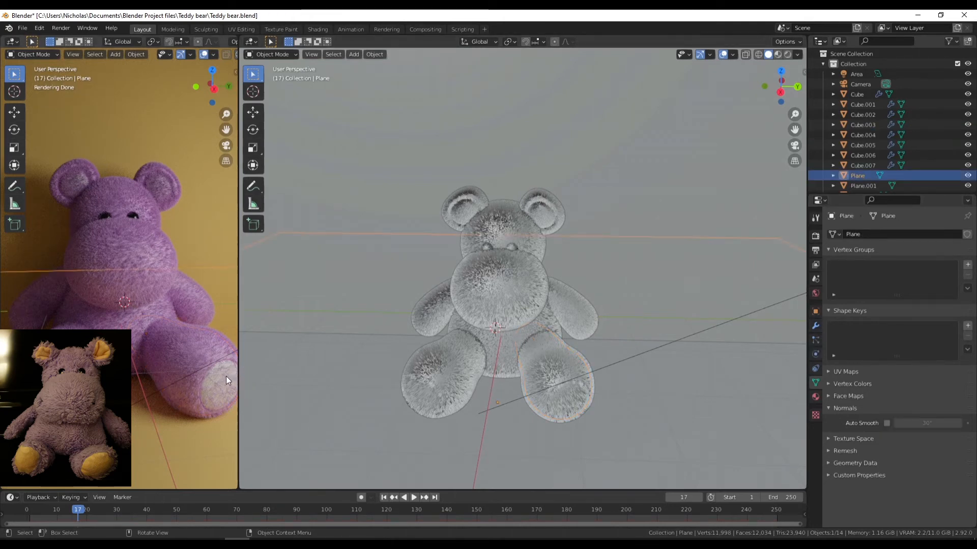
left_click(224, 398)
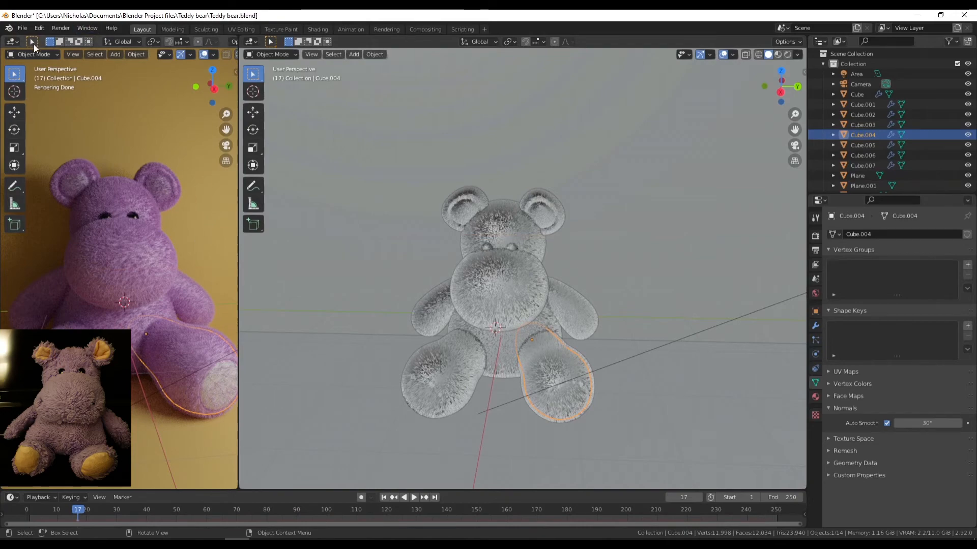
scroll(619, 418, "up", 3)
middle_click_drag(619, 419, 636, 349)
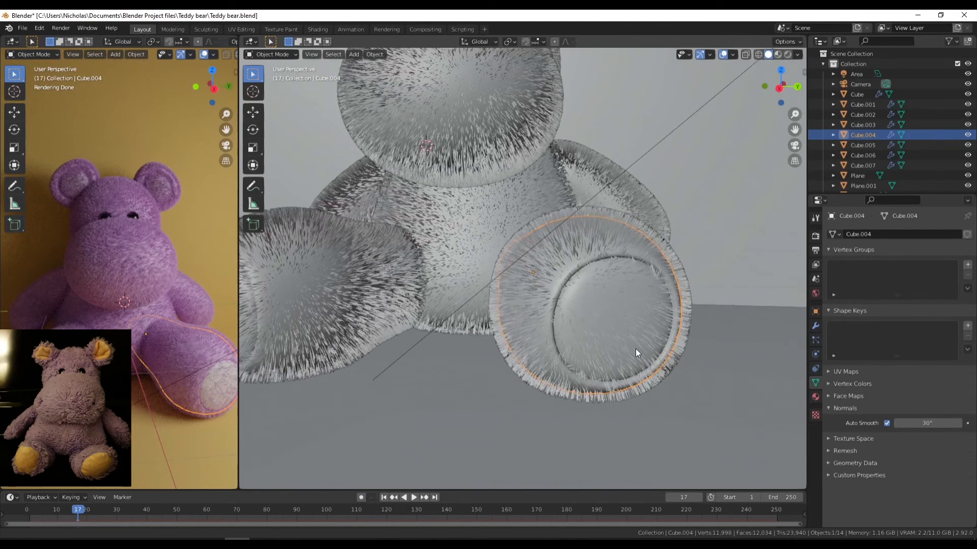
left_click(39, 28)
left_click(283, 54)
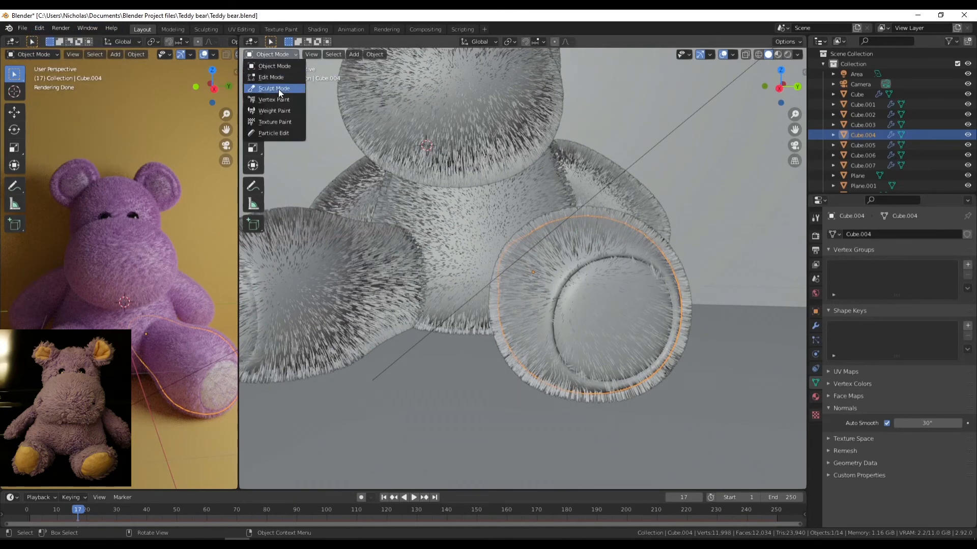
left_click(275, 77)
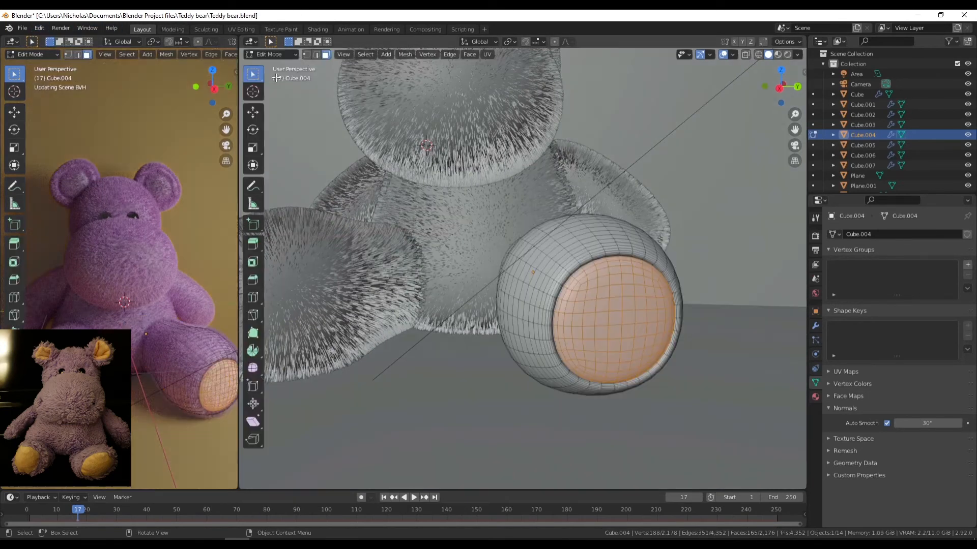
right_click(623, 309)
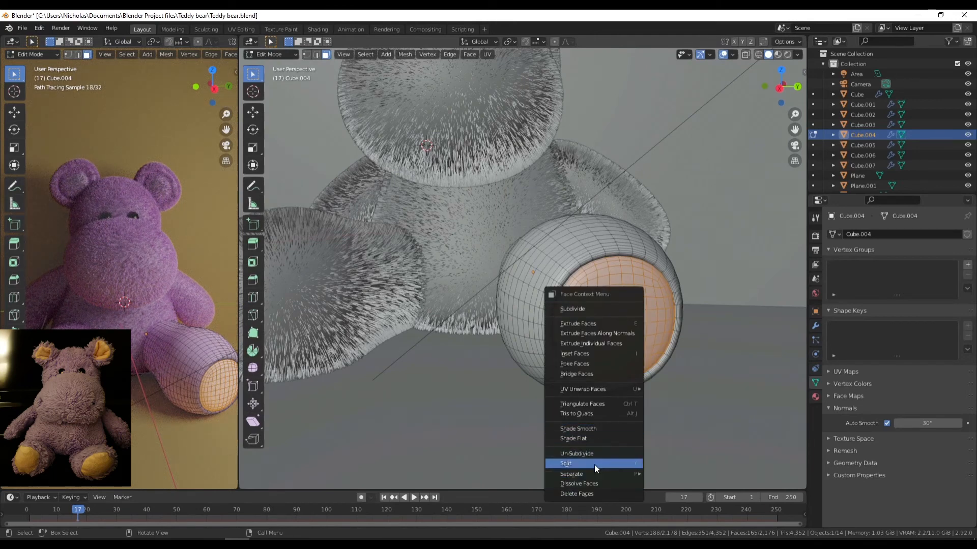
mouse_move(590, 473)
left_click(700, 484)
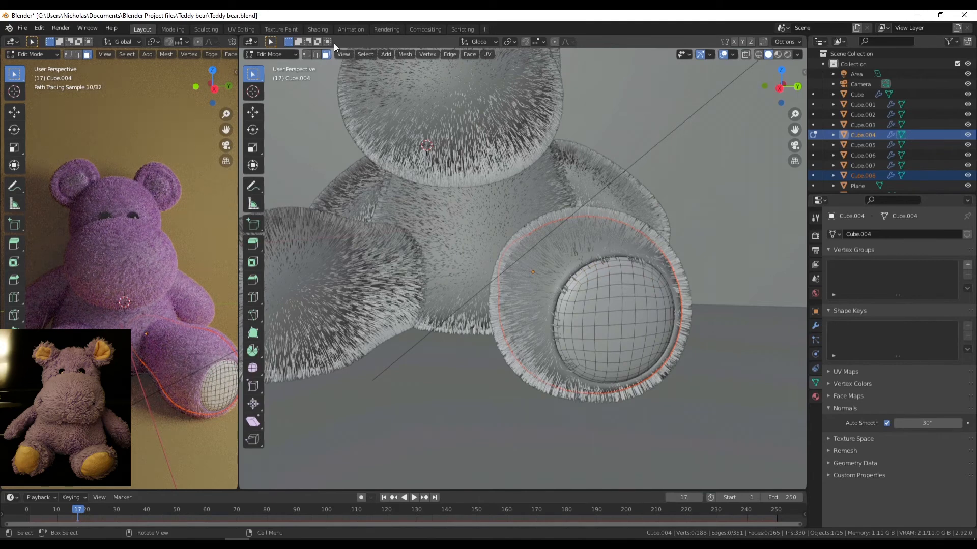
left_click(269, 55)
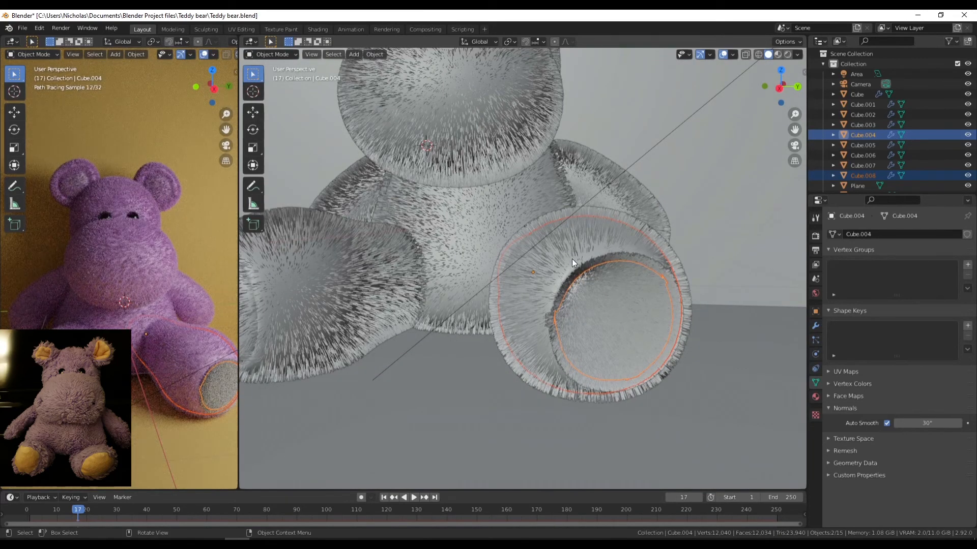
Give the separated foot pad its own independent copy of Material.015.
left_click(744, 348)
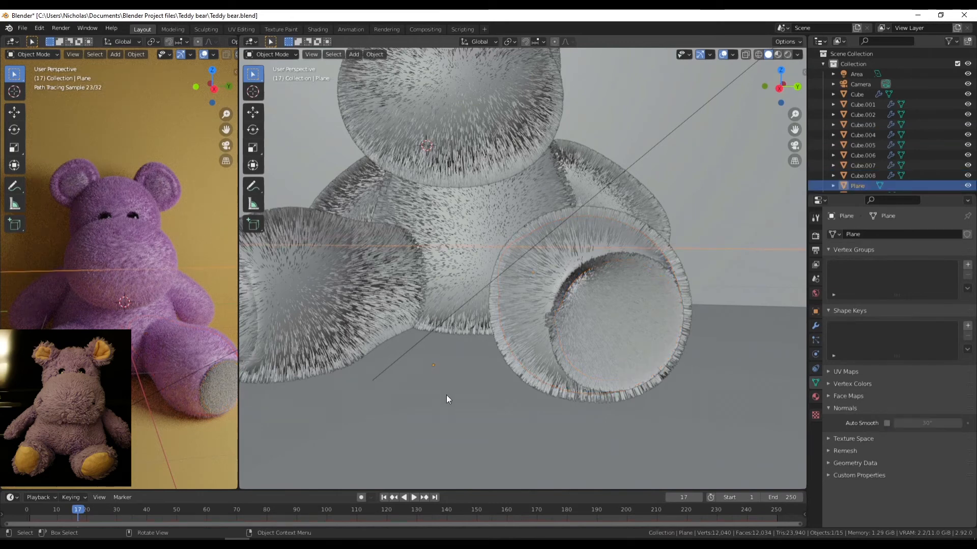
left_click(567, 358)
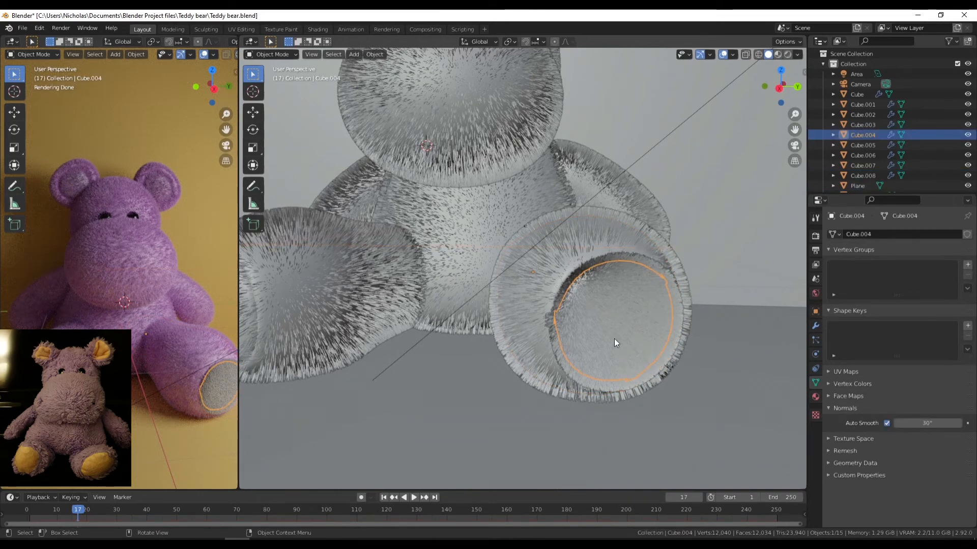
left_click(816, 325)
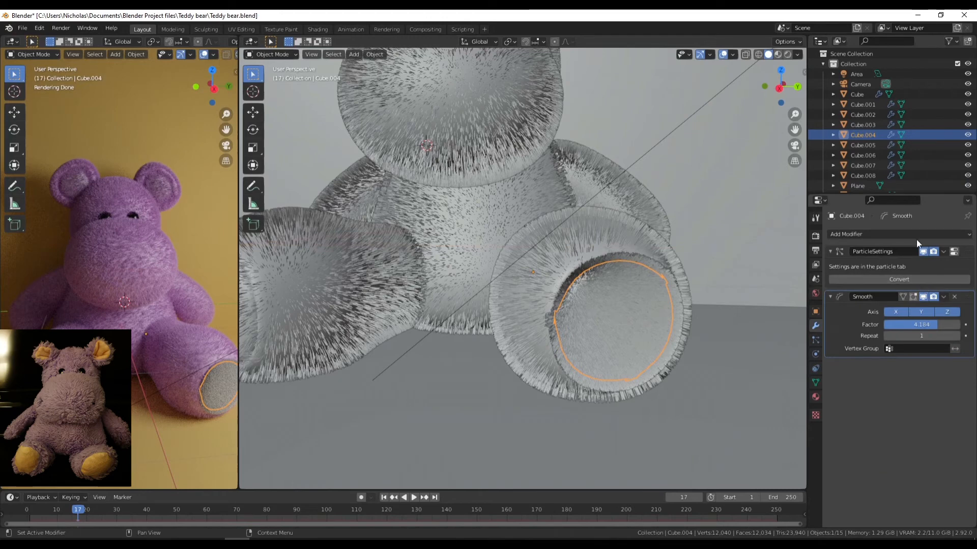
left_click(815, 396)
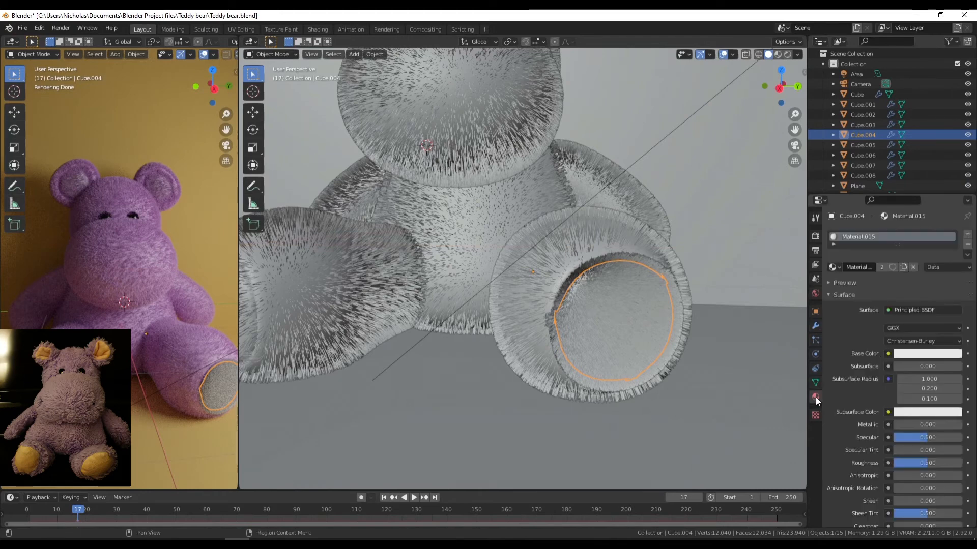
left_click(967, 245)
left_click(911, 272)
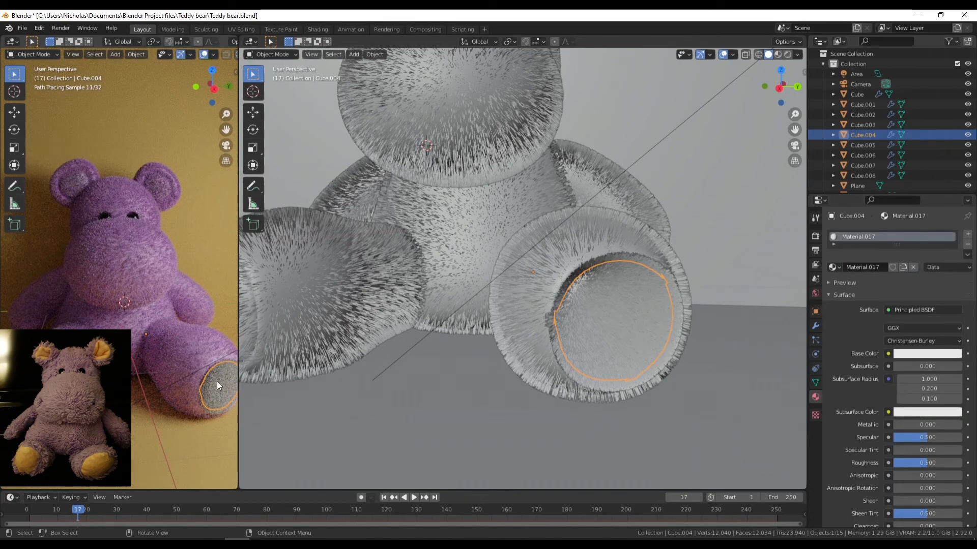
Separate the bear's left ear mesh by material, splitting the inner ear from the outer ear.
scroll(501, 422, "down", 3)
mouse_move(648, 326)
middle_mouse_down()
mouse_move(628, 333)
mouse_move(650, 312)
middle_mouse_up()
left_click(651, 345)
middle_click_drag(556, 321, 556, 356)
middle_click_drag(596, 173, 550, 248)
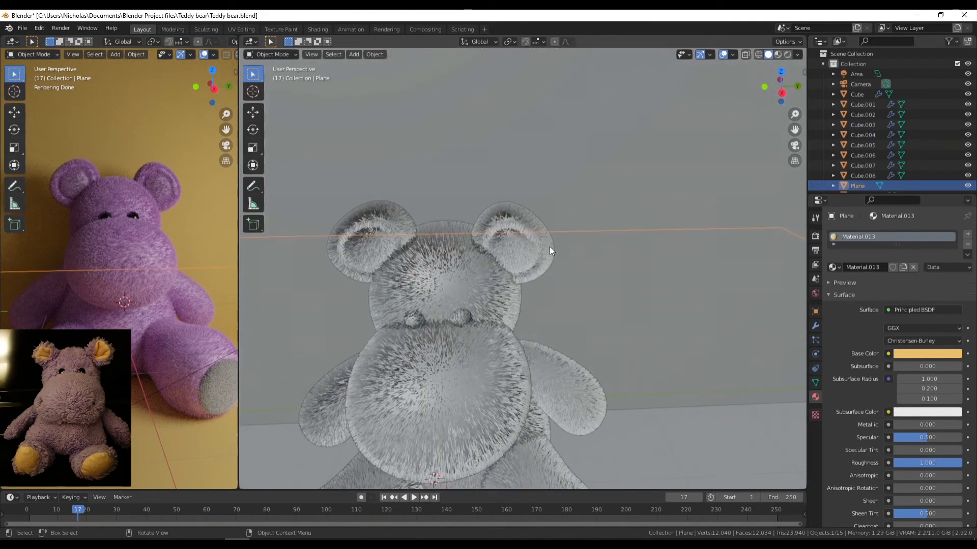
left_click(511, 244)
left_click(273, 54)
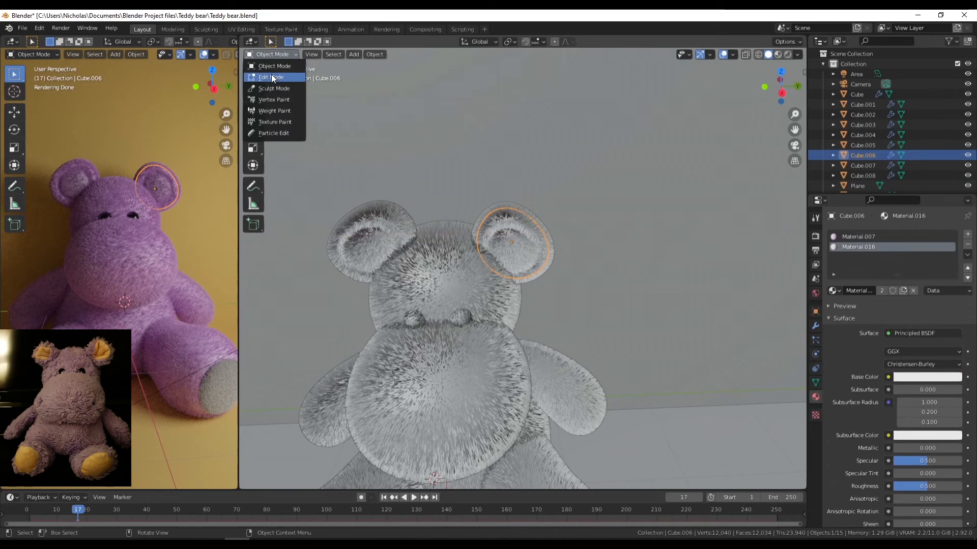
left_click(270, 77)
right_click(511, 237)
mouse_move(513, 239)
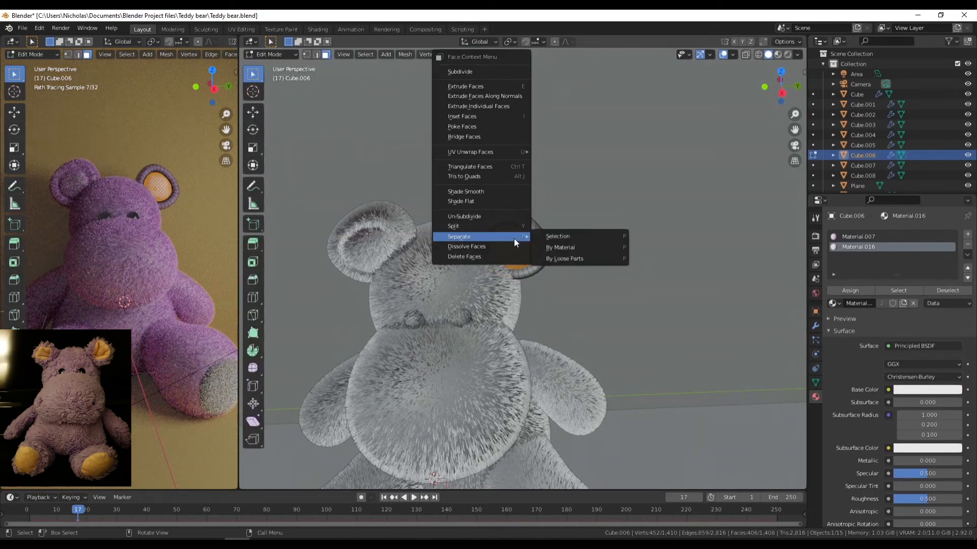
left_click(569, 251)
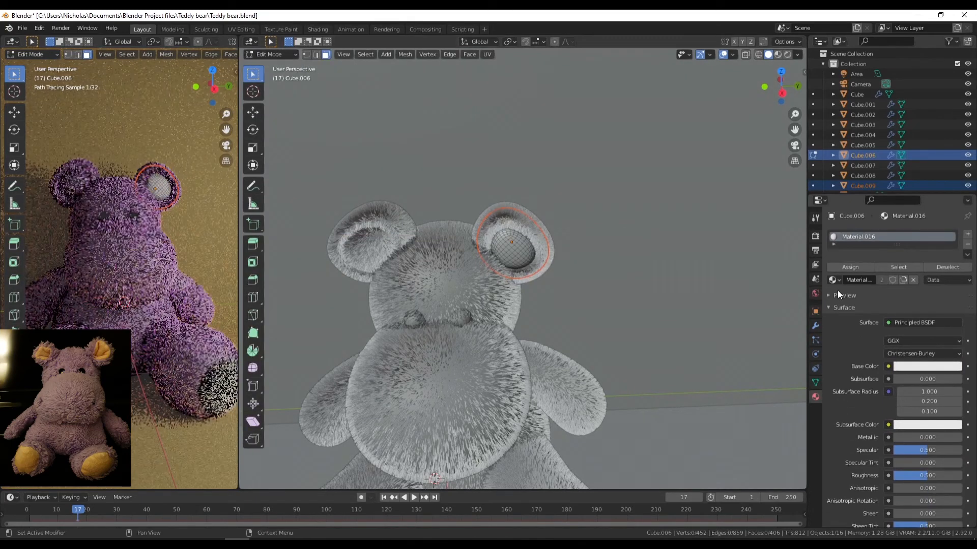
Return to Object Mode and give the separated left inner ear its own independent copy of Material.016.
left_click(968, 245)
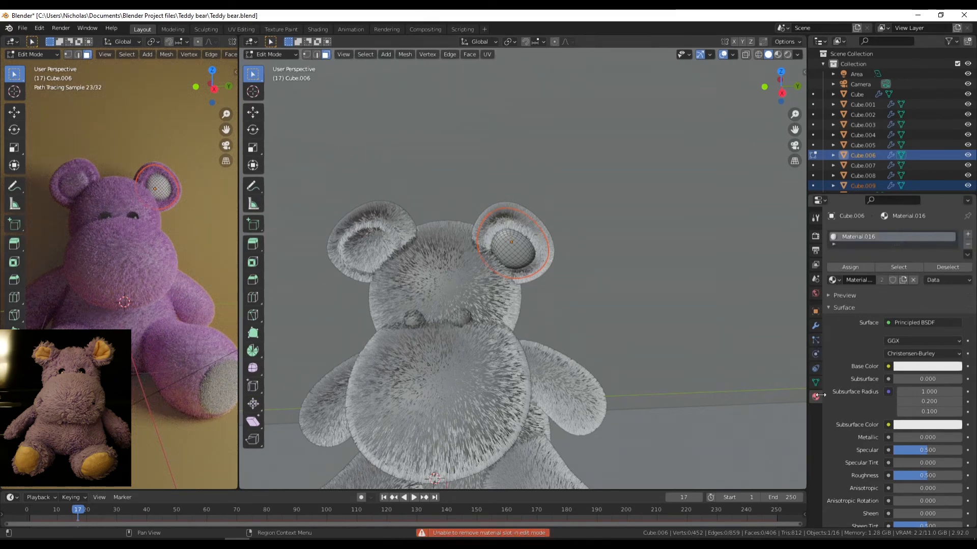
left_click(289, 55)
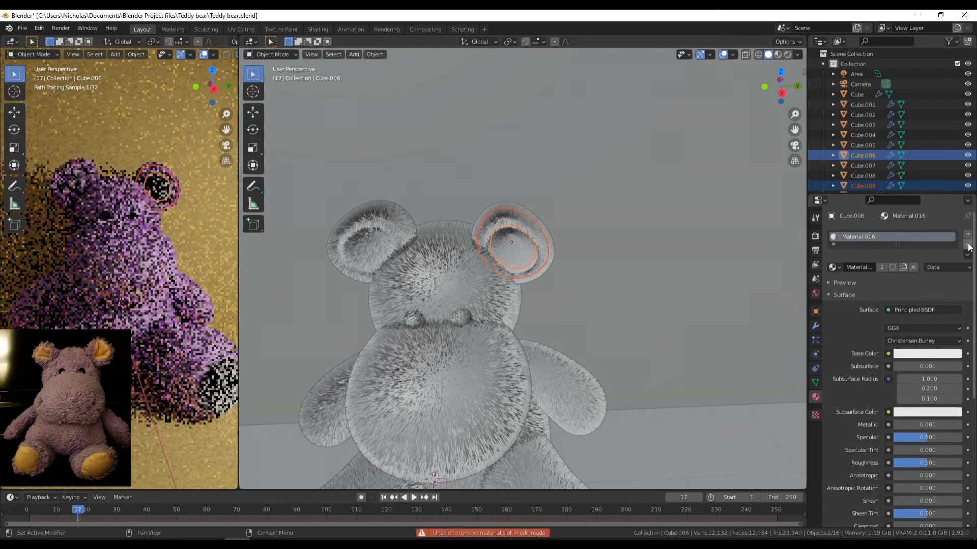
left_click(967, 244)
left_click(895, 268)
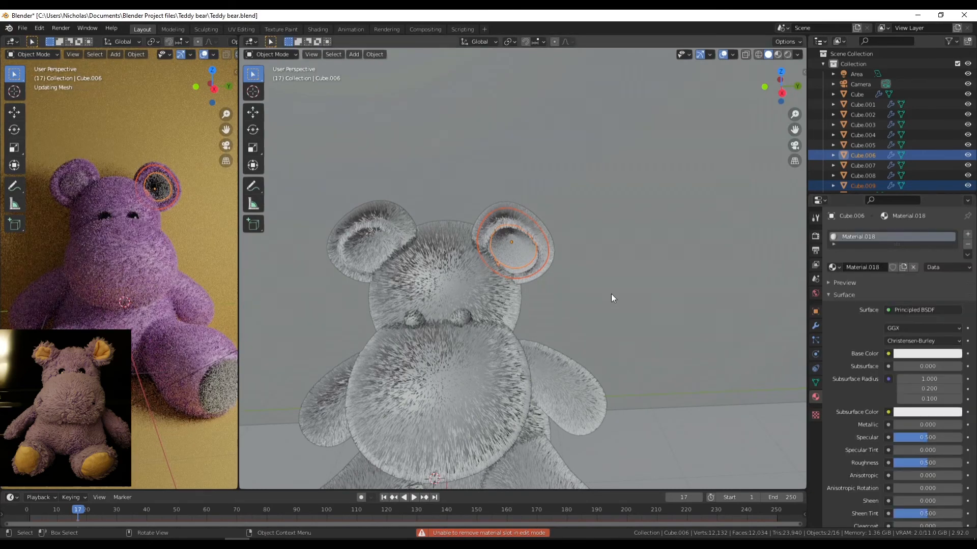
Separate the bear's right ear mesh by material and give its inner ear an independent copy of Material.016.
left_click(358, 254)
left_click(272, 55)
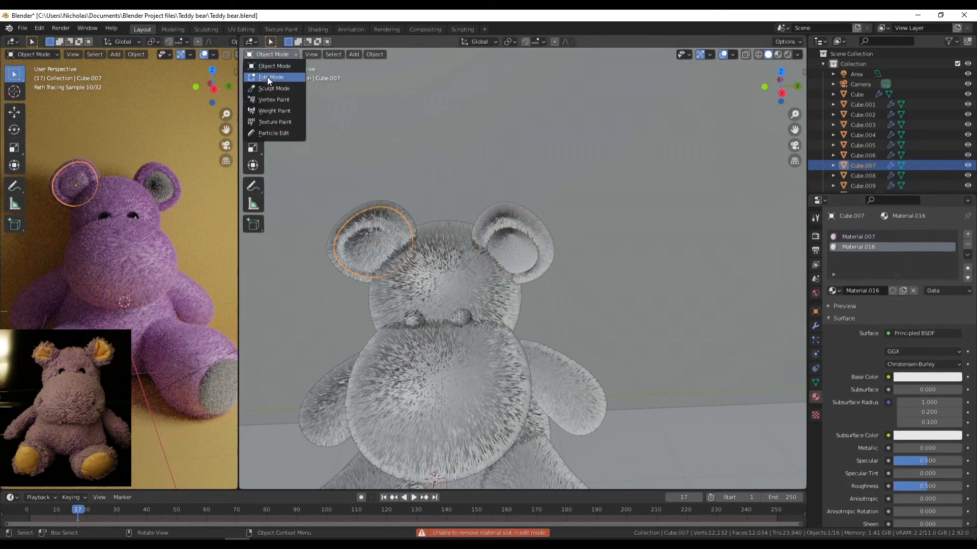
left_click(267, 78)
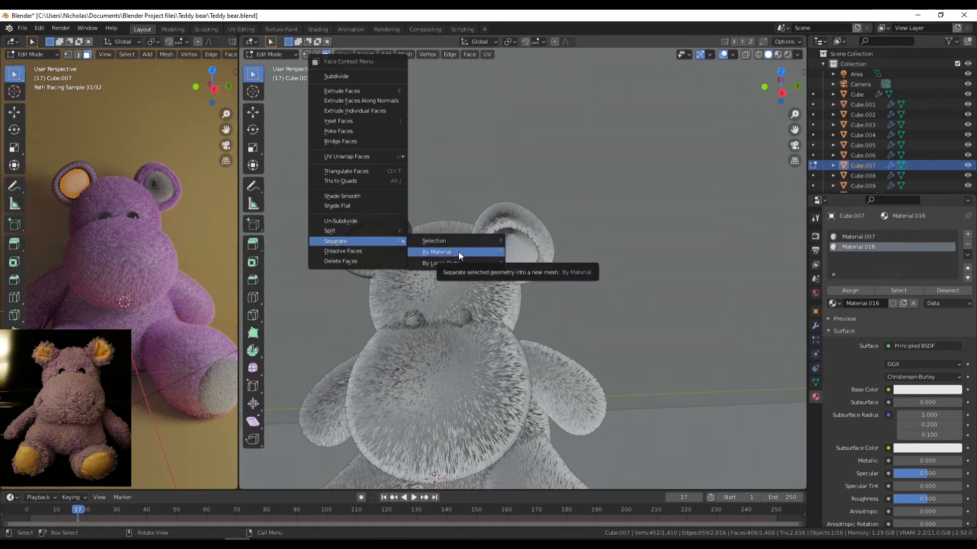
left_click(457, 251)
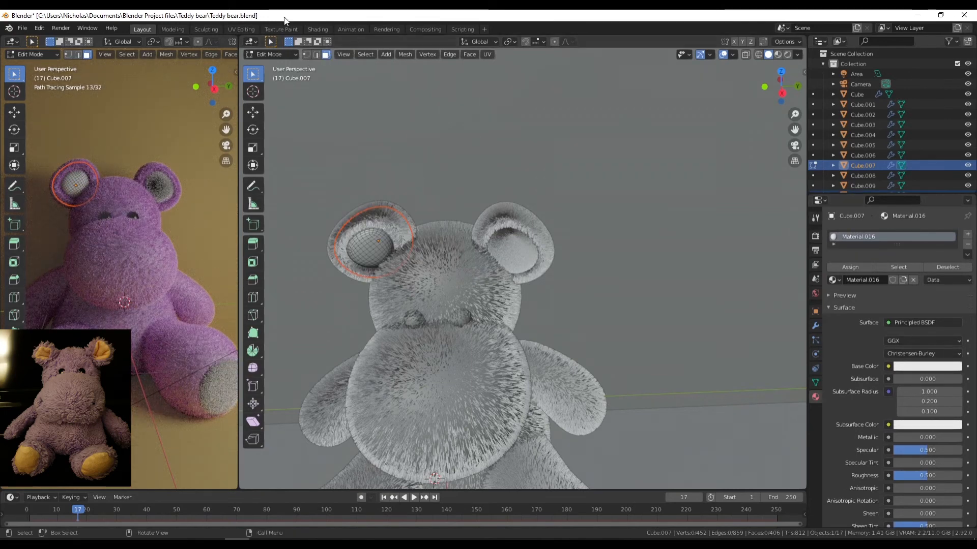
left_click(256, 56)
left_click(270, 66)
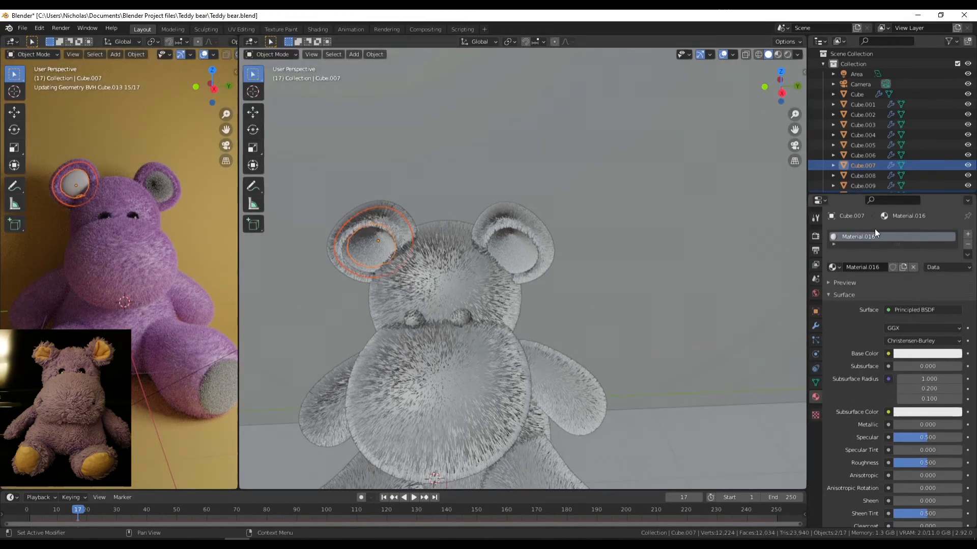
left_click(967, 244)
left_click(890, 267)
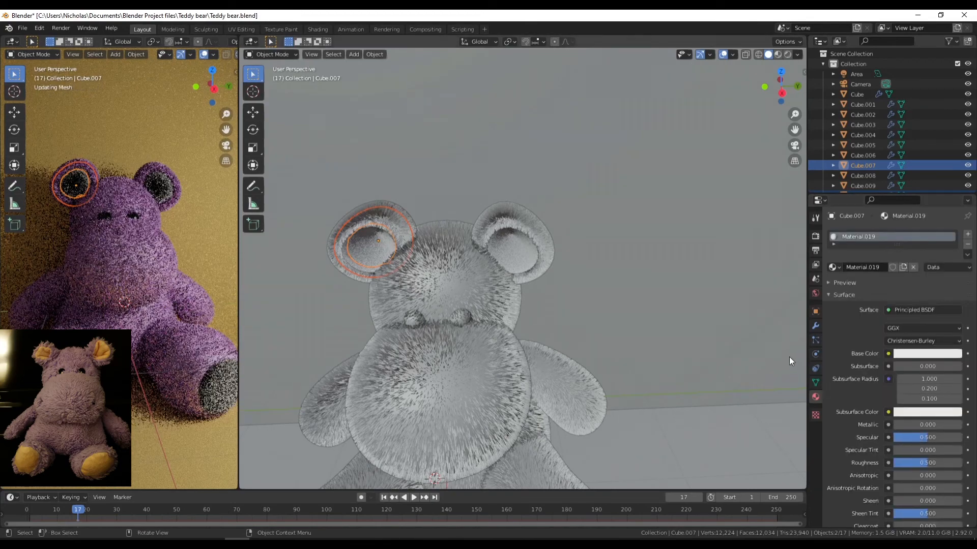
Render the scene to check the teddy bear with its separated ear and foot pad meshes.
middle_click_drag(436, 322, 599, 328)
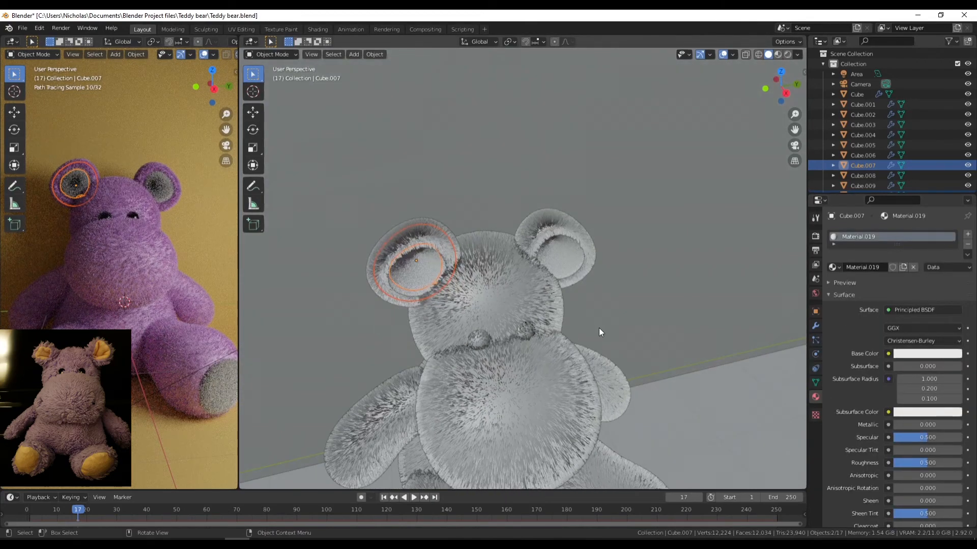
scroll(597, 325, "down", 5)
scroll(585, 326, "up", 1)
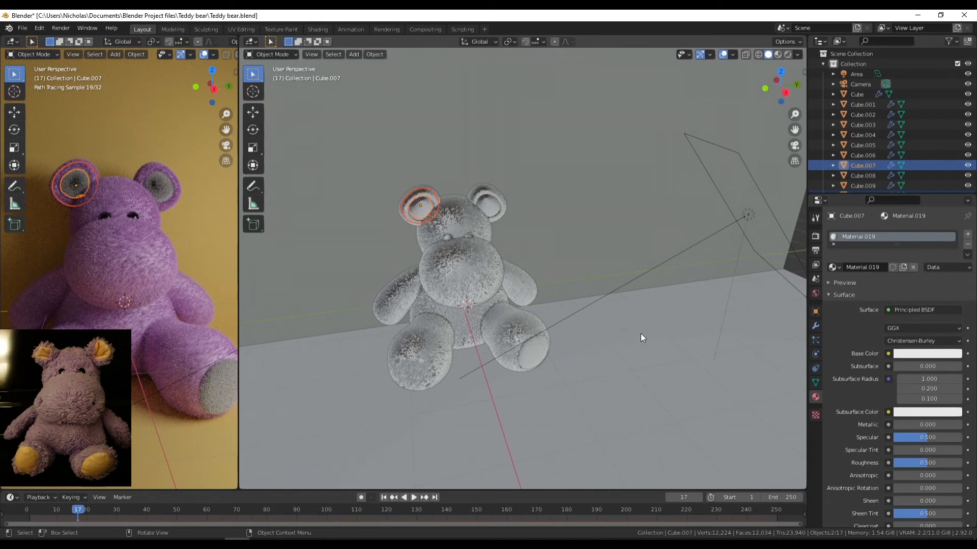
key("F12")
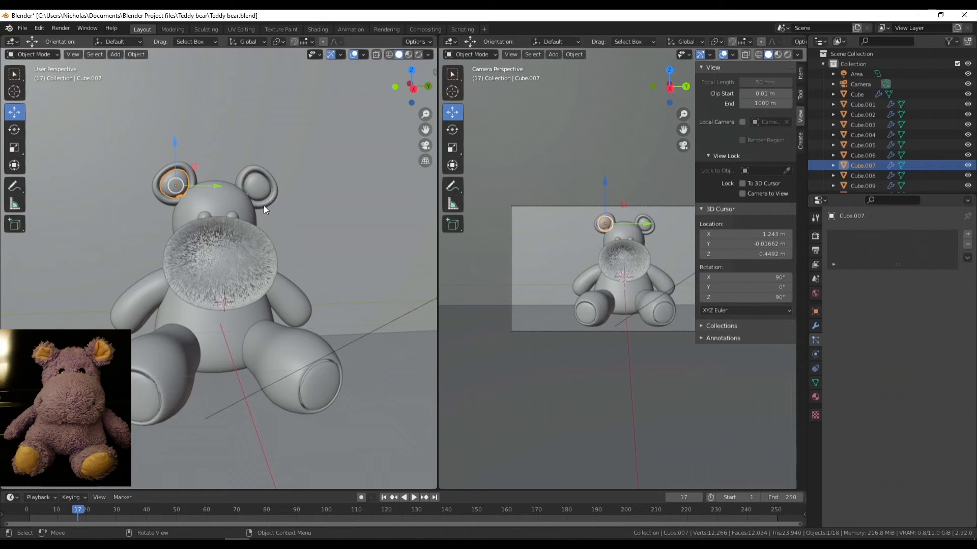
Join the outer ears, head, muzzle, arms, torso and legs into one object, leaving out the eyes, inner ears and foot pads.
middle_click_drag(242, 197, 238, 201)
left_click(213, 166)
left_click(189, 167)
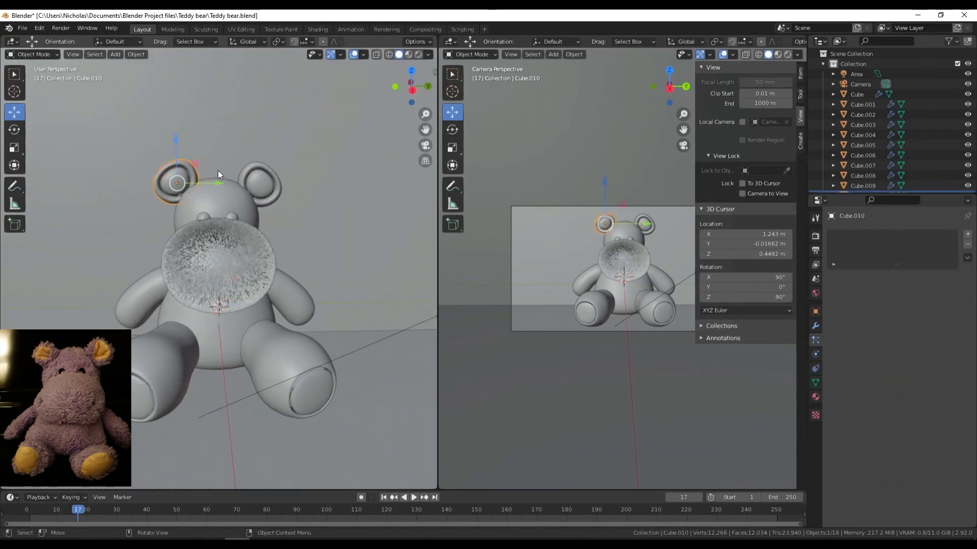
left_click(249, 167, "shift")
left_click(227, 198, "shift")
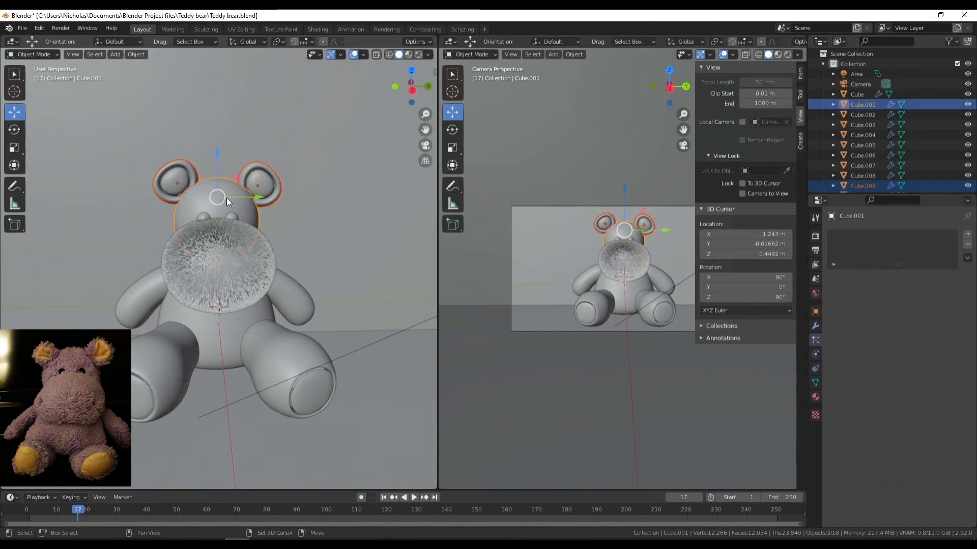
left_click(212, 267, "shift")
left_click(152, 294, "shift")
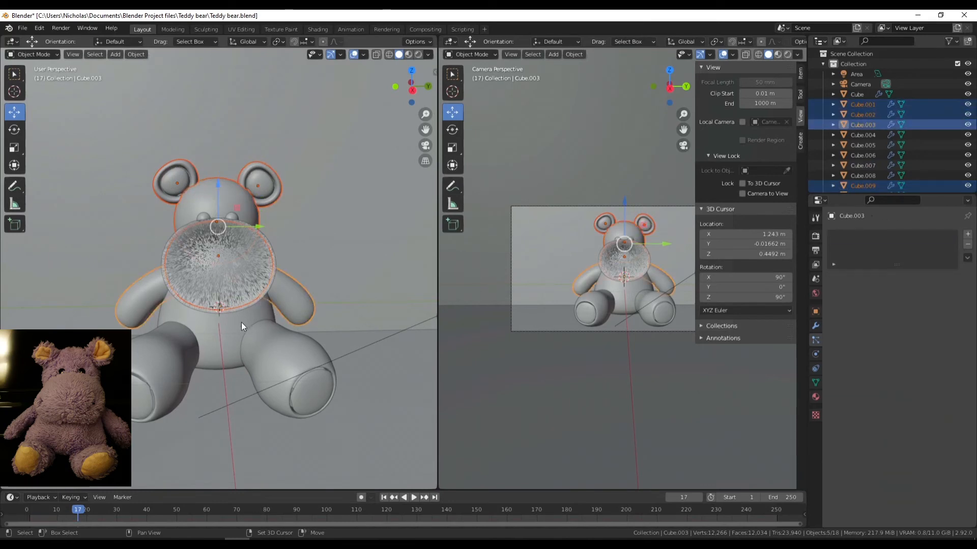
left_click(241, 322, "shift")
left_click(257, 337, "shift")
left_click(157, 351, "shift")
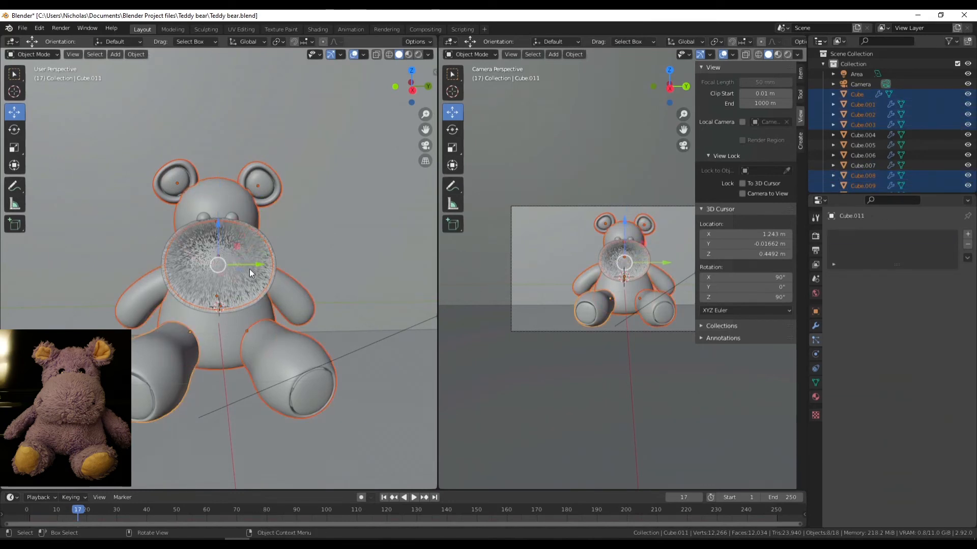
left_click_drag(257, 265, 315, 264)
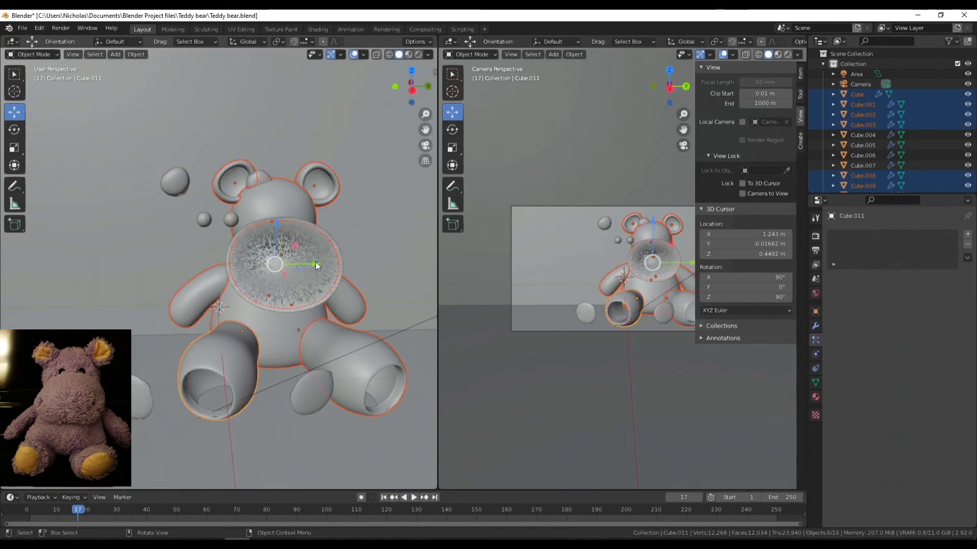
key("ctrl+z")
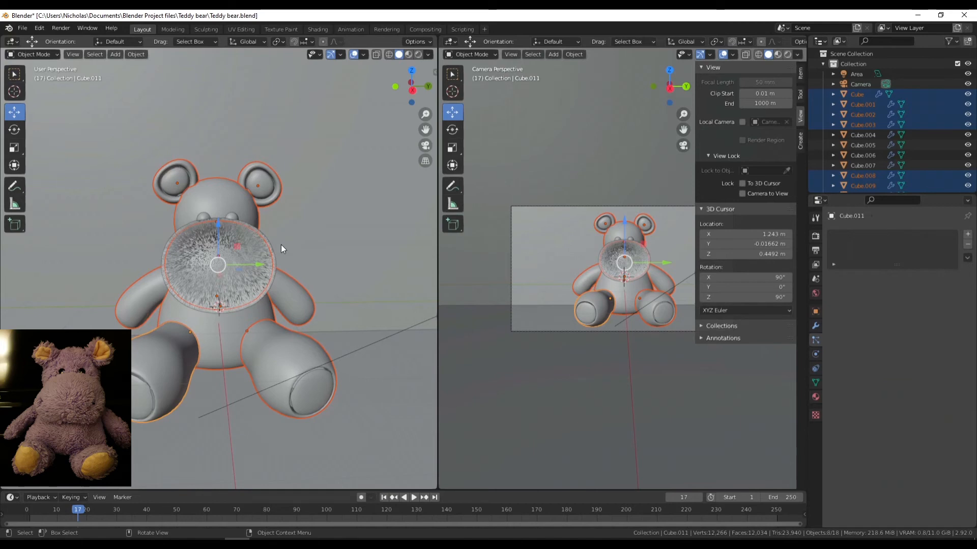
left_click(140, 52)
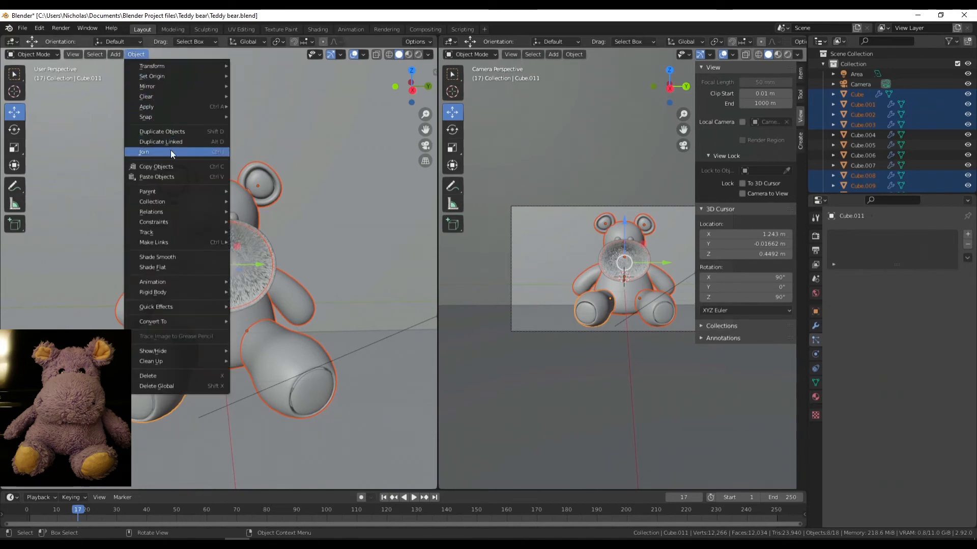
mouse_move(200, 219)
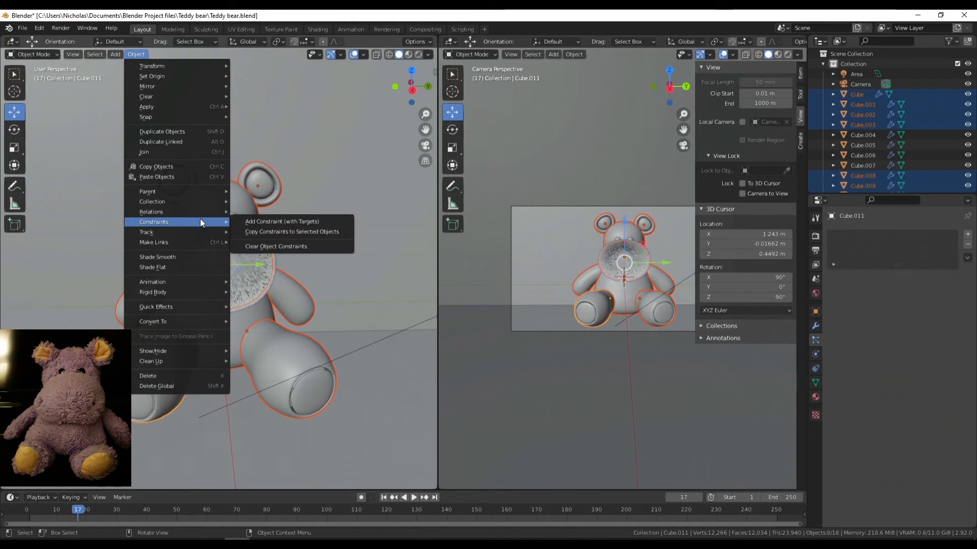
left_click(181, 153)
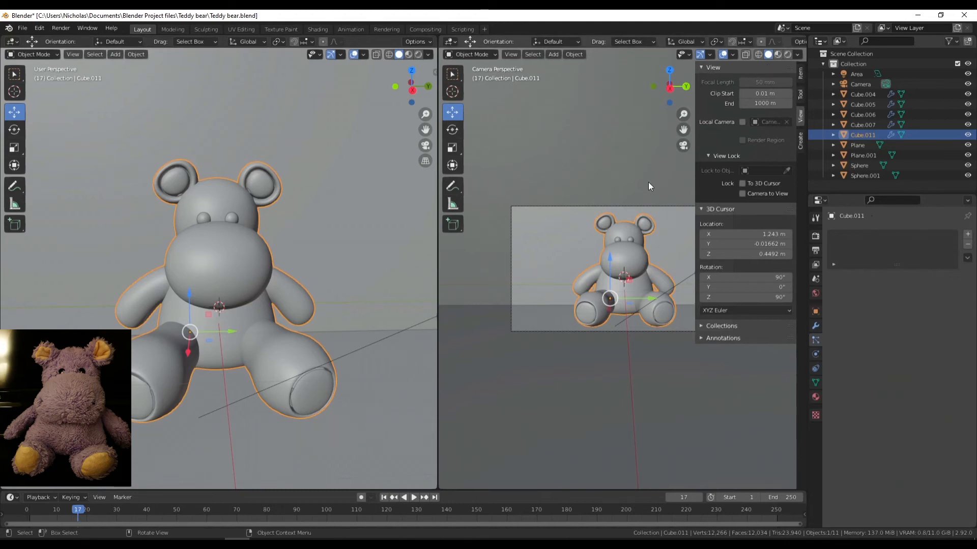
Add a Hair particle system to the joined bear body and shorten the hair length to 0.048 m.
key("n")
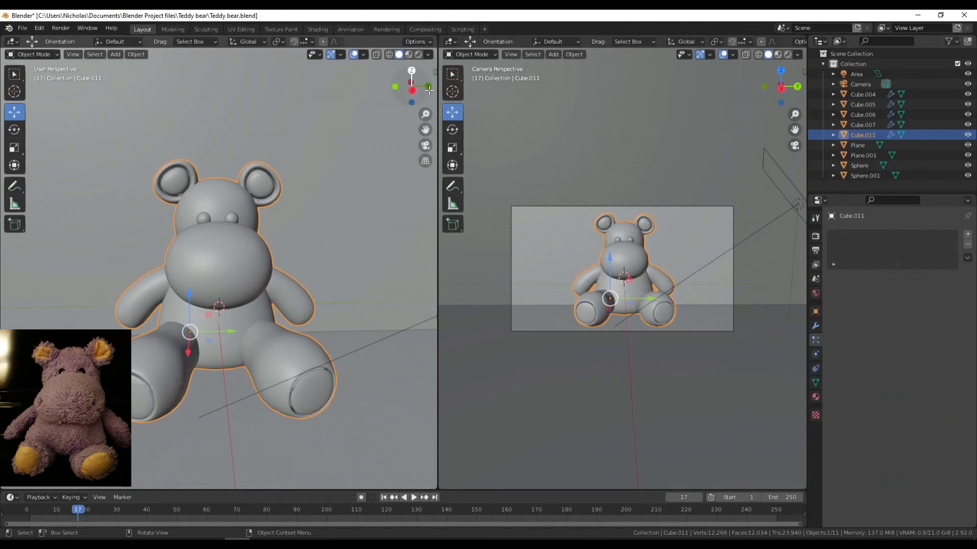
left_click(967, 236)
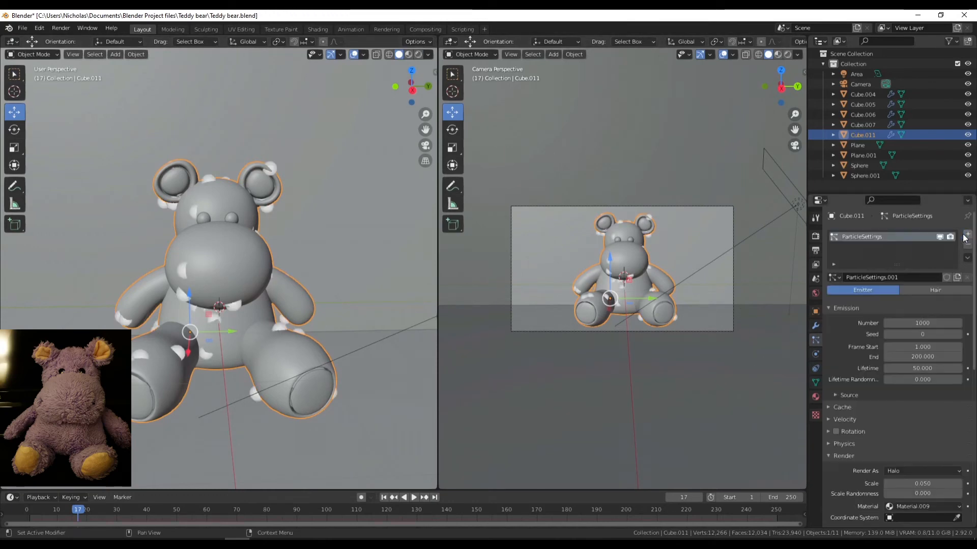
left_click(912, 291)
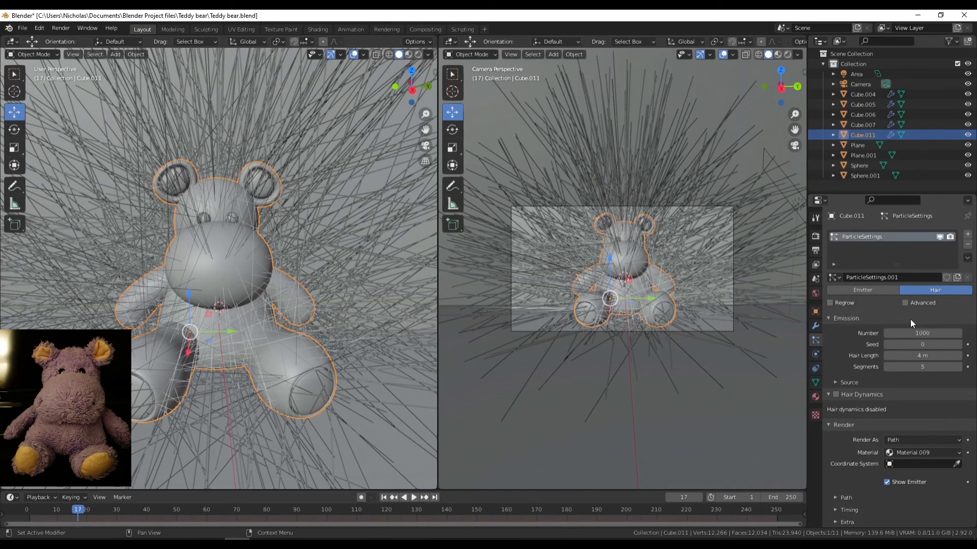
left_click_drag(927, 356, 857, 356)
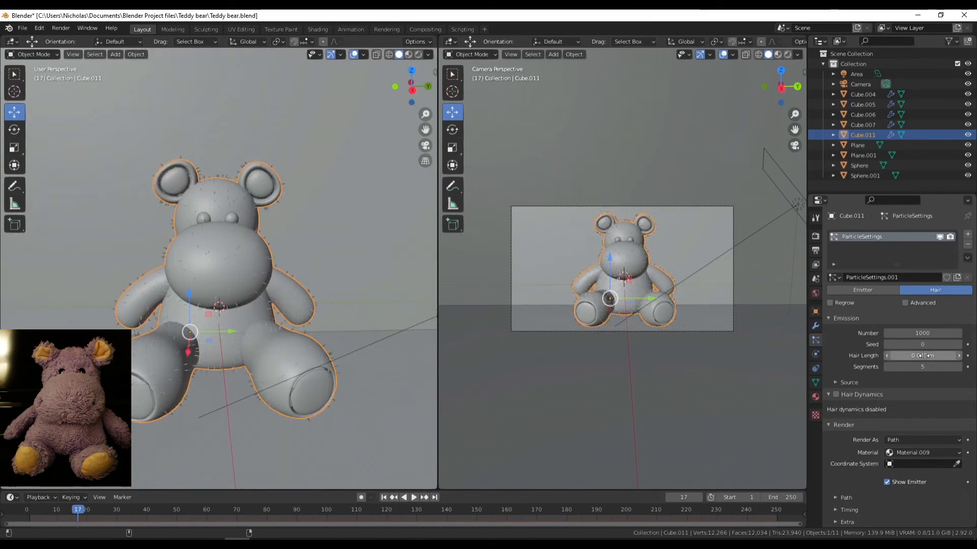
Enable Hair Dynamics on the body fur and set its stiffness to 1.600 while playing the simulation.
left_click(835, 395)
scroll(919, 423, "down", 8)
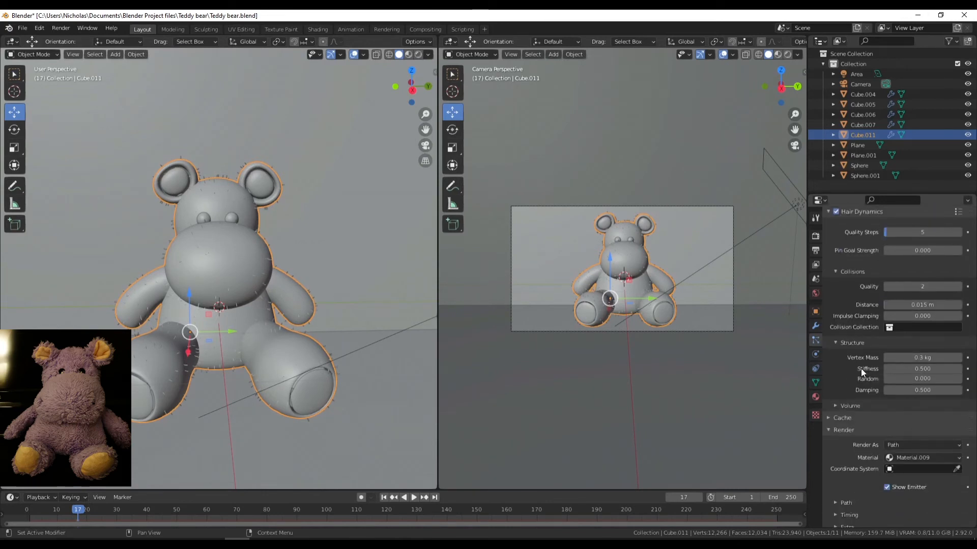
key("space")
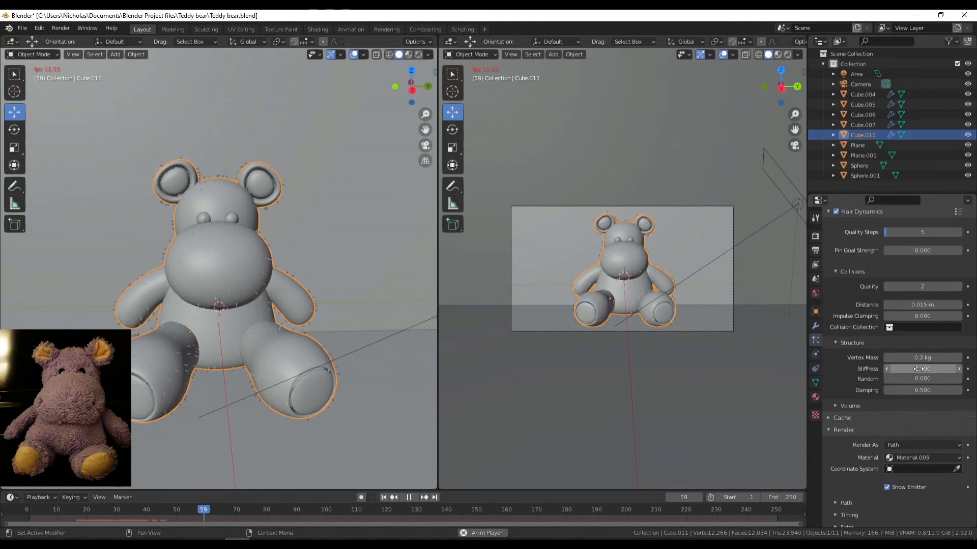
key("space")
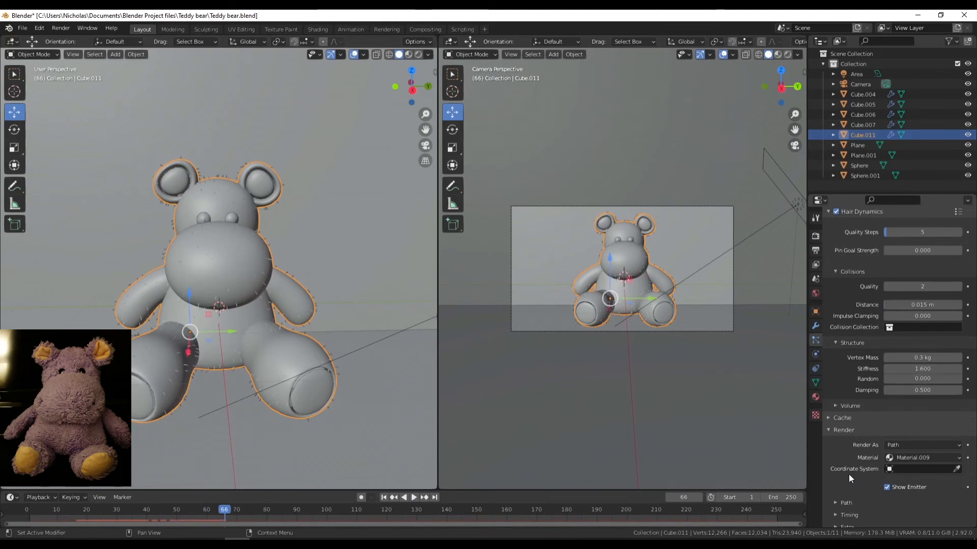
Set the hair dynamics' collision collection to Collection.
scroll(847, 477, "down", 8)
scroll(850, 473, "up", 9)
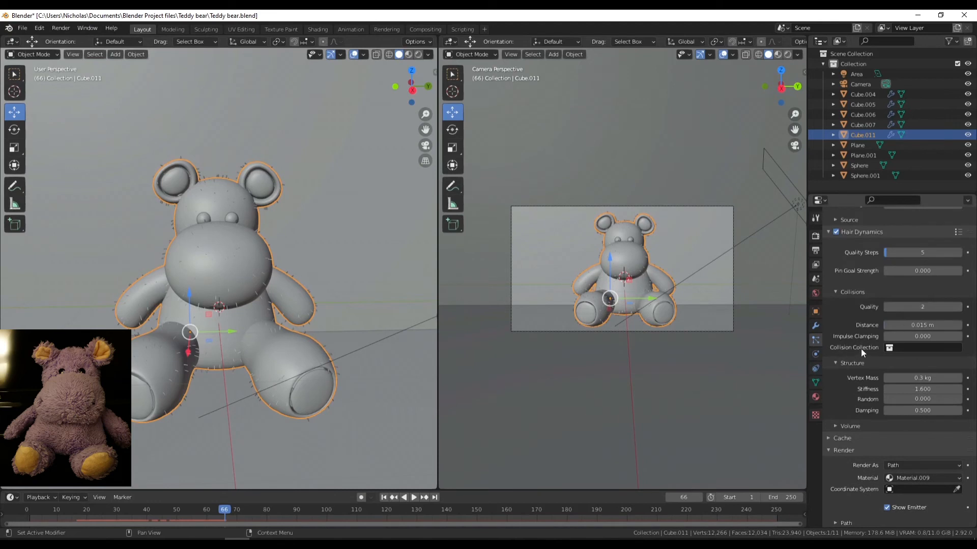
left_click(910, 347)
left_click(895, 363)
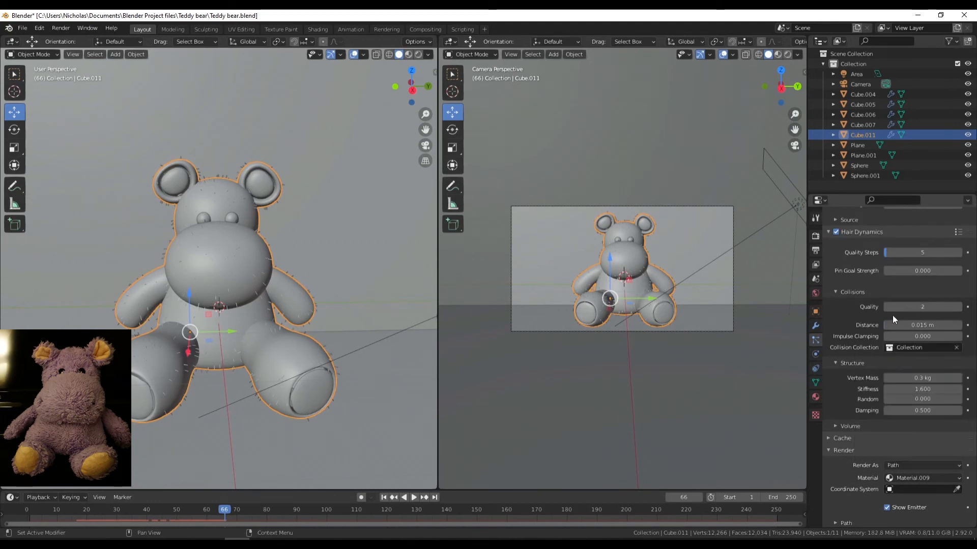
Give the body fur Interpolated children with a Clump of 0.064 and run a test render.
scroll(897, 346, "down", 8)
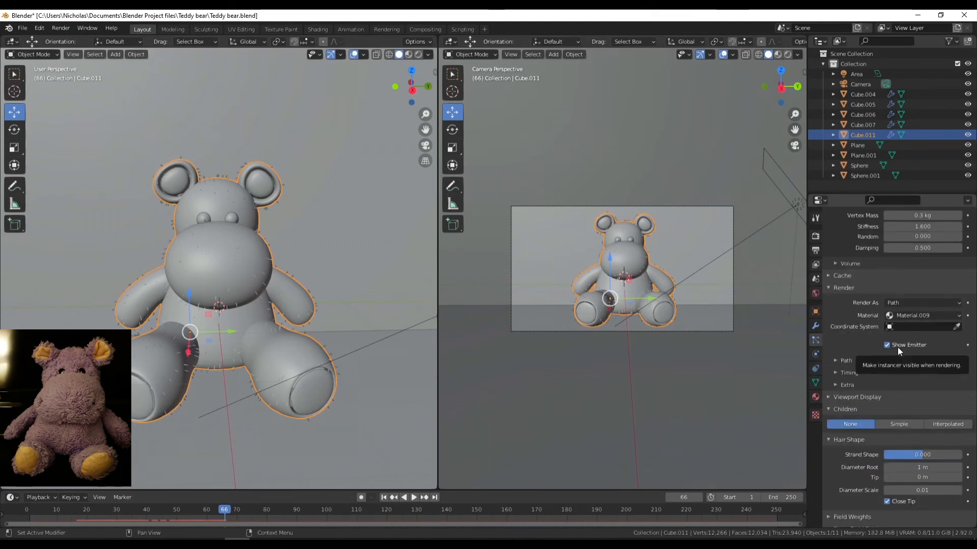
scroll(887, 357, "down", 5)
left_click(950, 322)
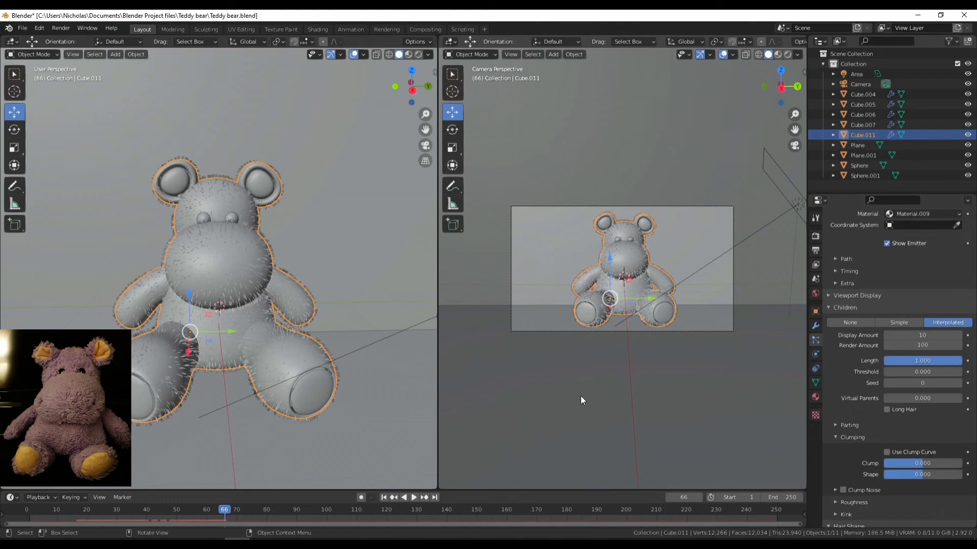
scroll(895, 437, "down", 2)
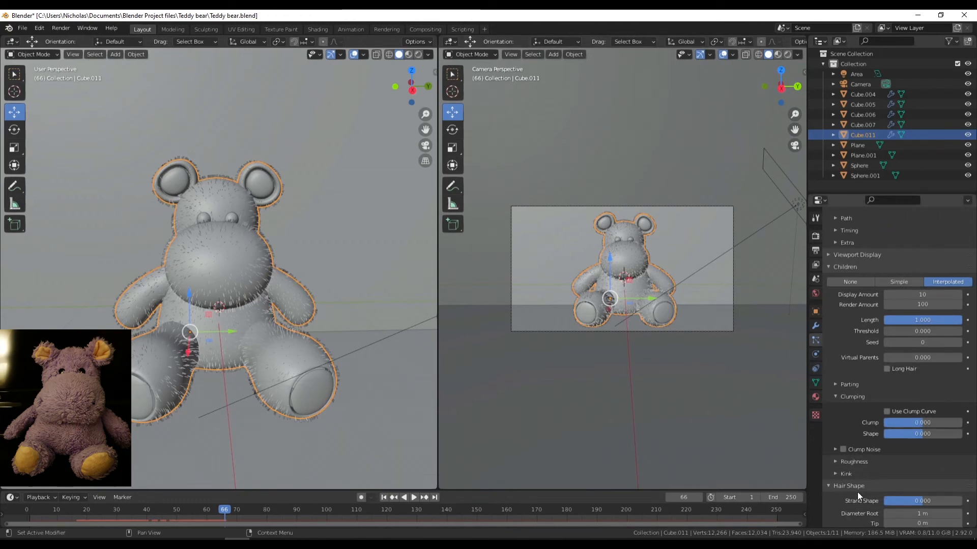
scroll(866, 493, "down", 8)
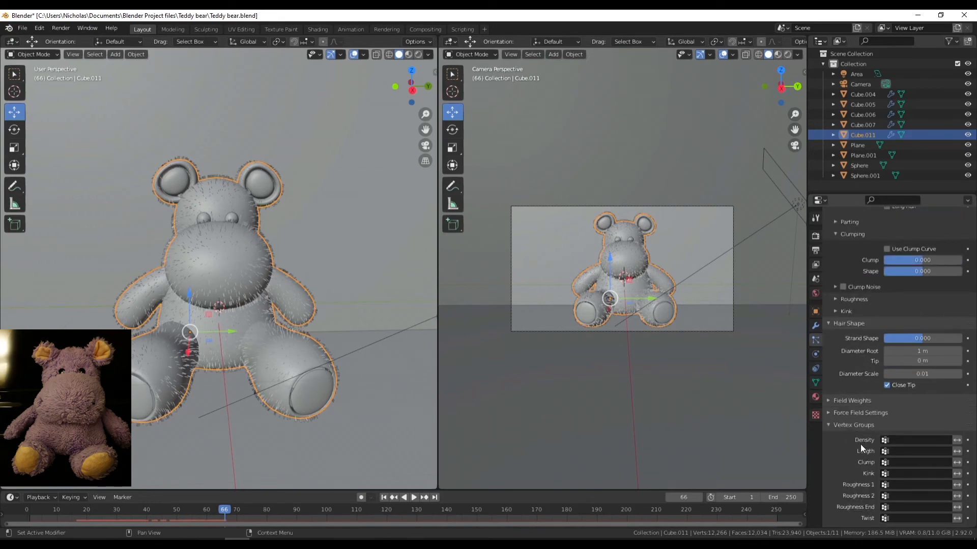
scroll(848, 297, "up", 3)
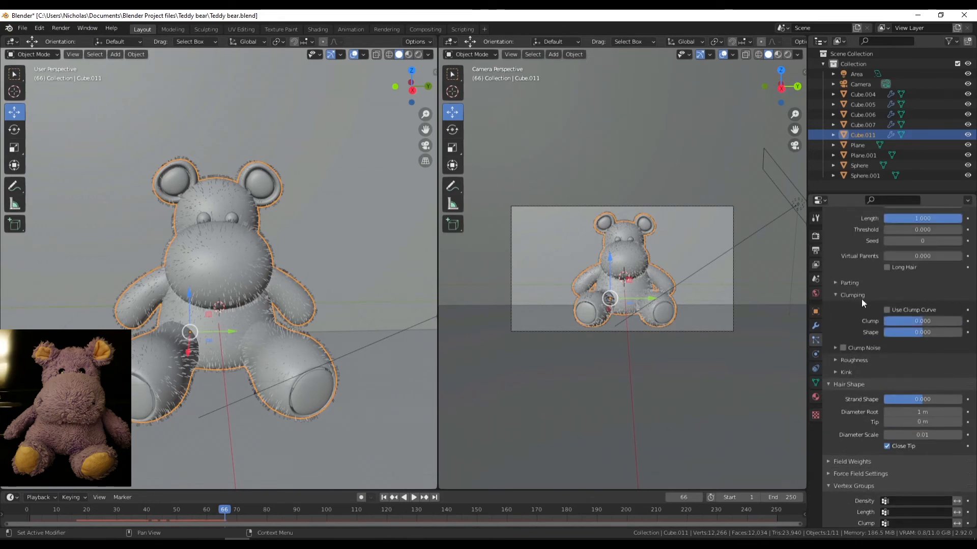
left_click_drag(929, 319, 941, 319)
key("F12")
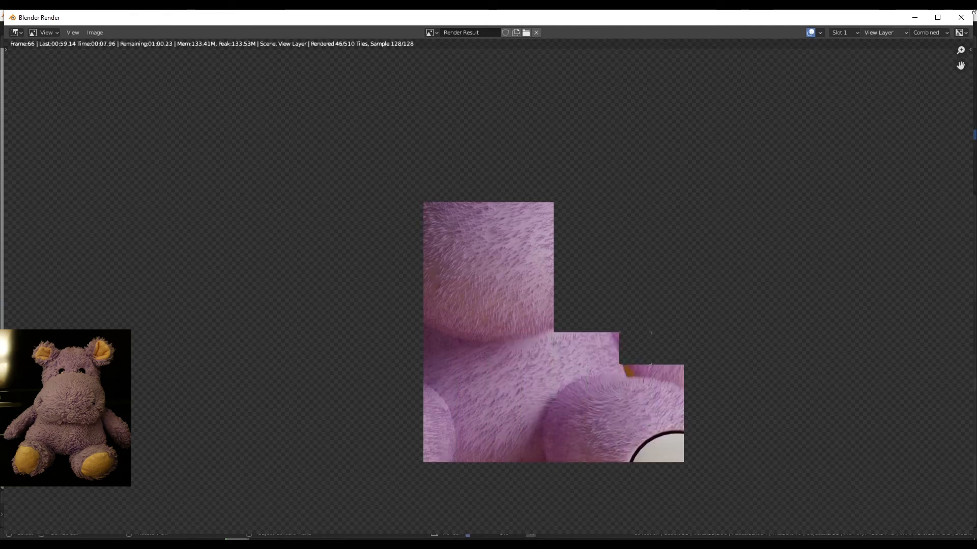
left_click(961, 21)
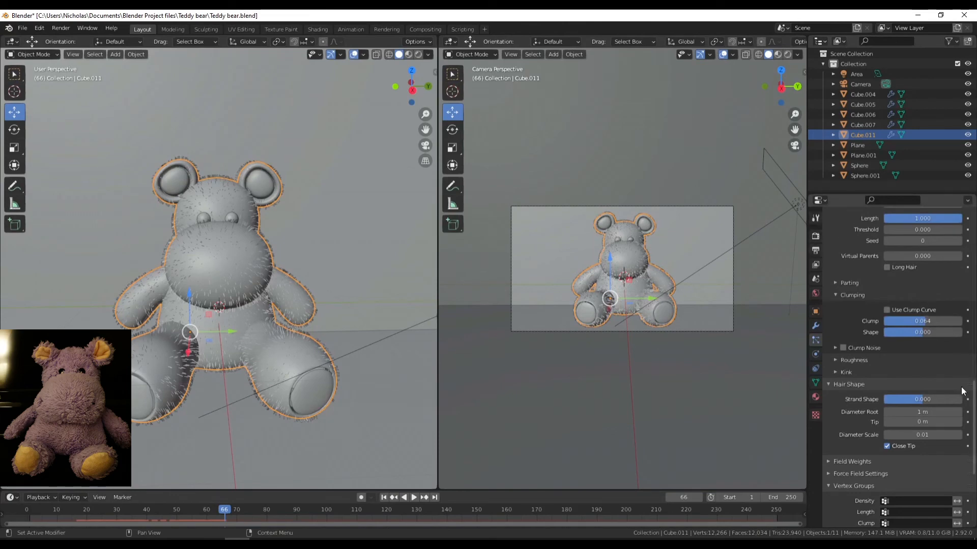
Increase the body fur's hair number to 3000 and render the scene again to check coverage.
scroll(914, 331, "up", 15)
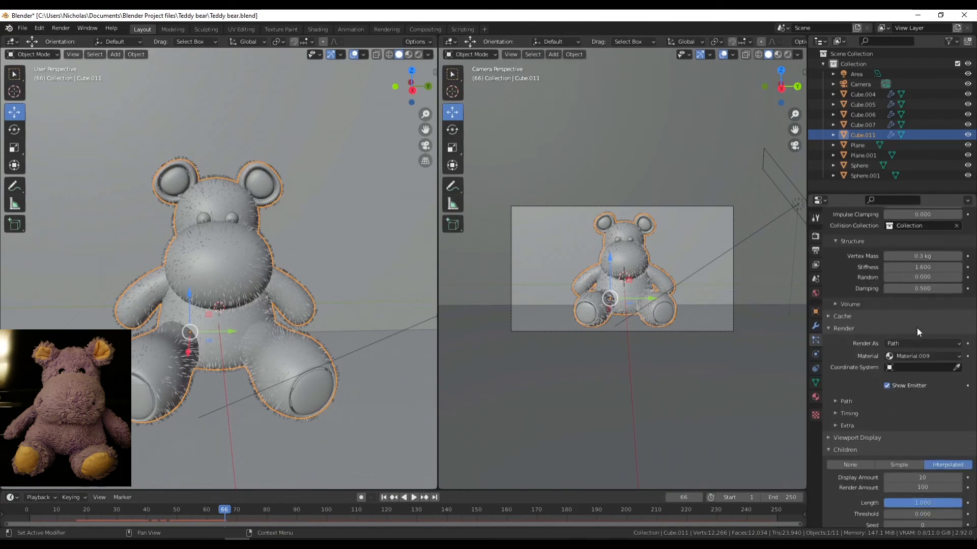
scroll(915, 325, "up", 5)
left_click(921, 333)
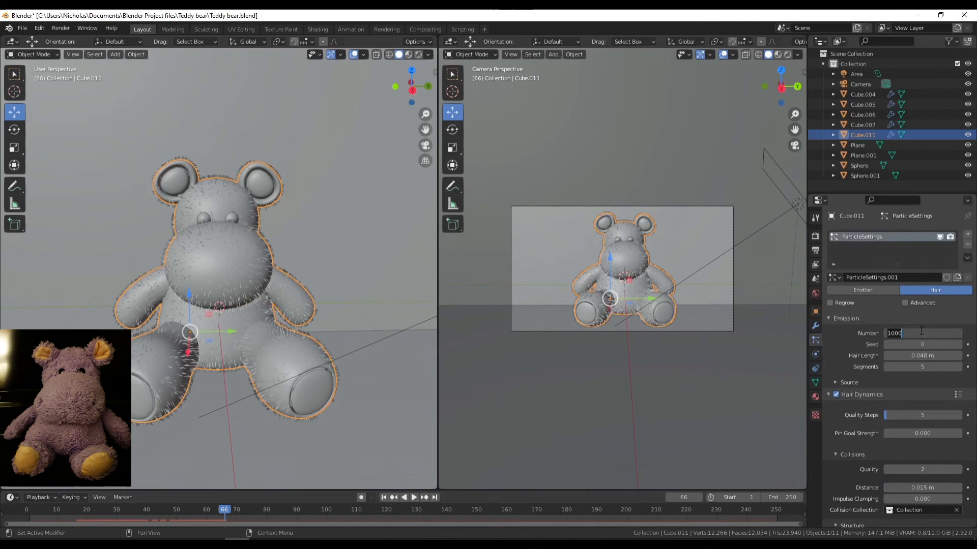
type("3000")
key("Return")
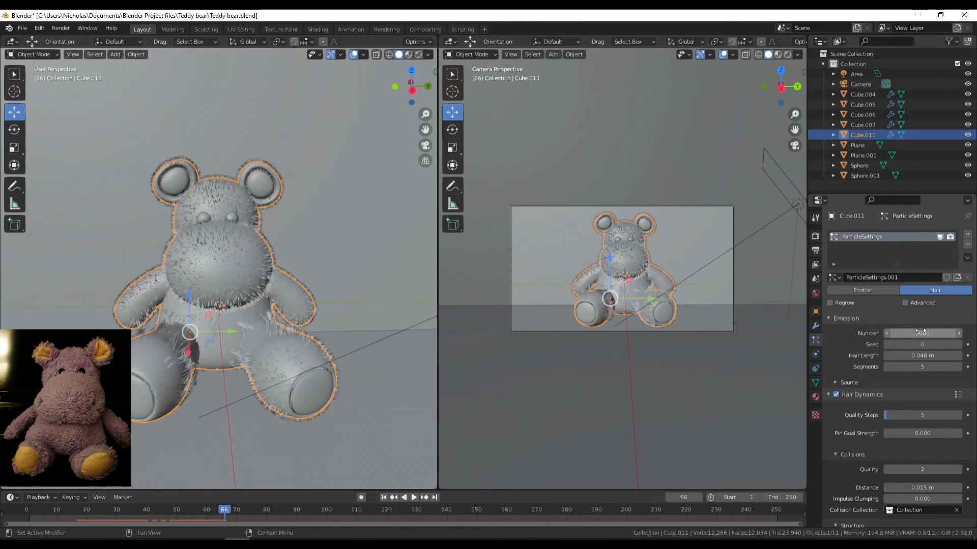
key("F12")
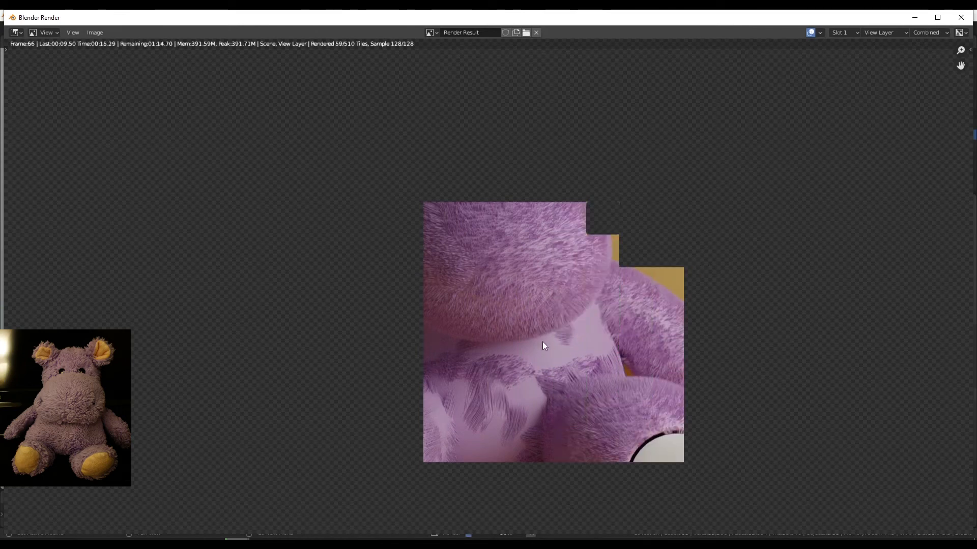
left_click(960, 17)
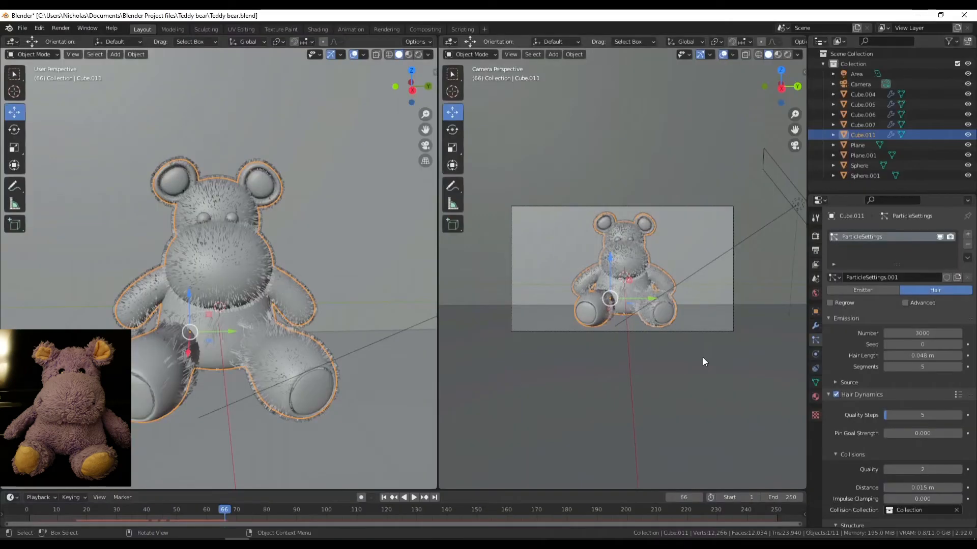
Replay the hair simulation from the first frame to frame 15 and render the bear there.
left_click(384, 497)
key("space")
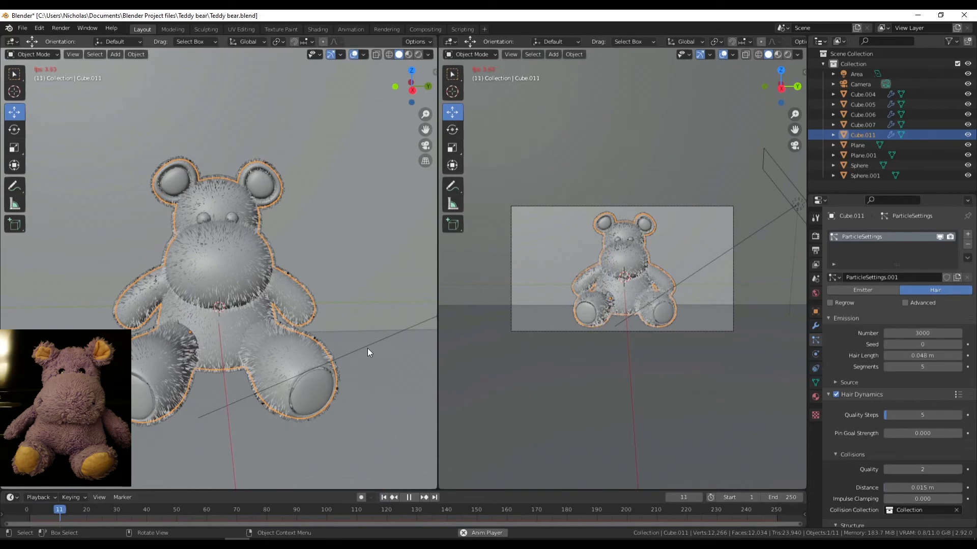
key("space")
key("F12")
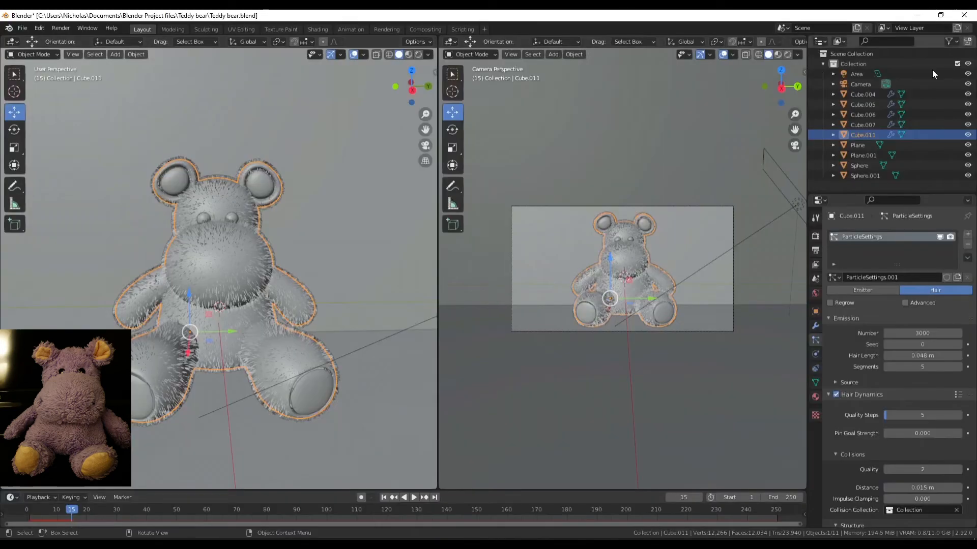
left_click(960, 18)
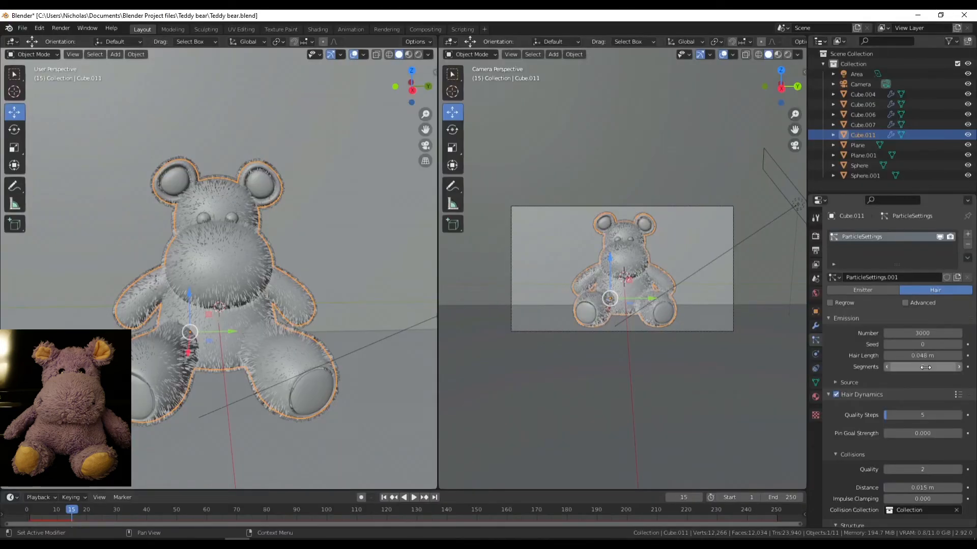
Set the render amount of the body fur's interpolated children to 150.
scroll(934, 472, "down", 15)
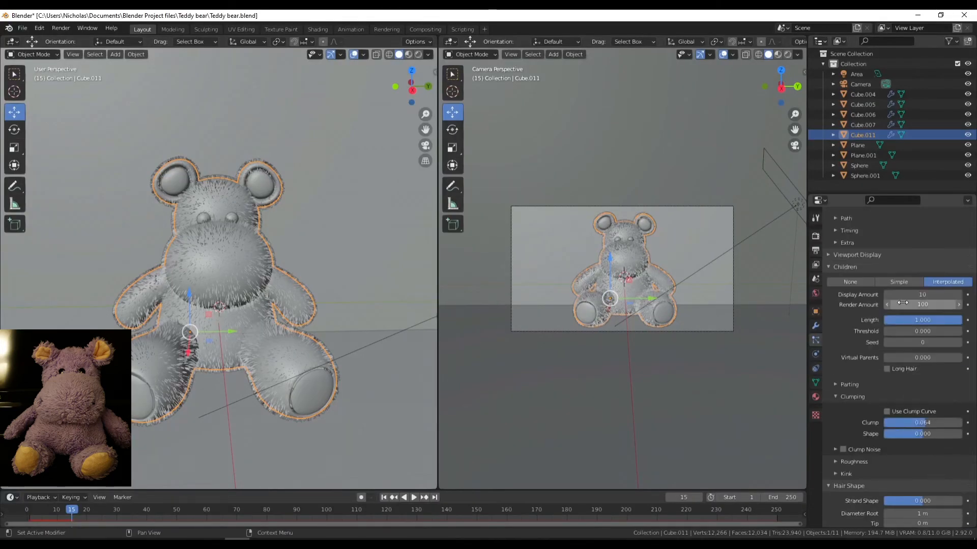
left_click(926, 306)
type("150")
key("Return")
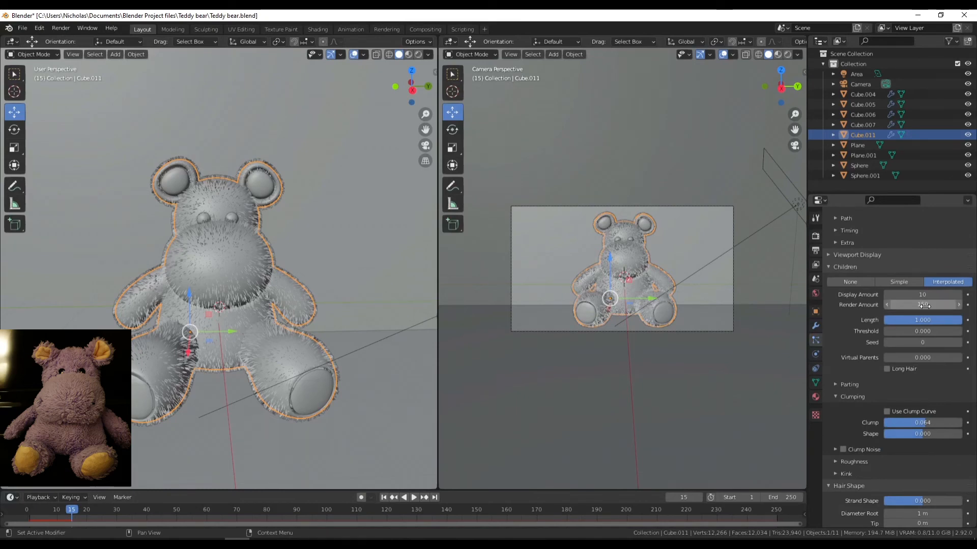
Run a test render of the bear, and raise the body fur's hair number to 4500.
key("F12")
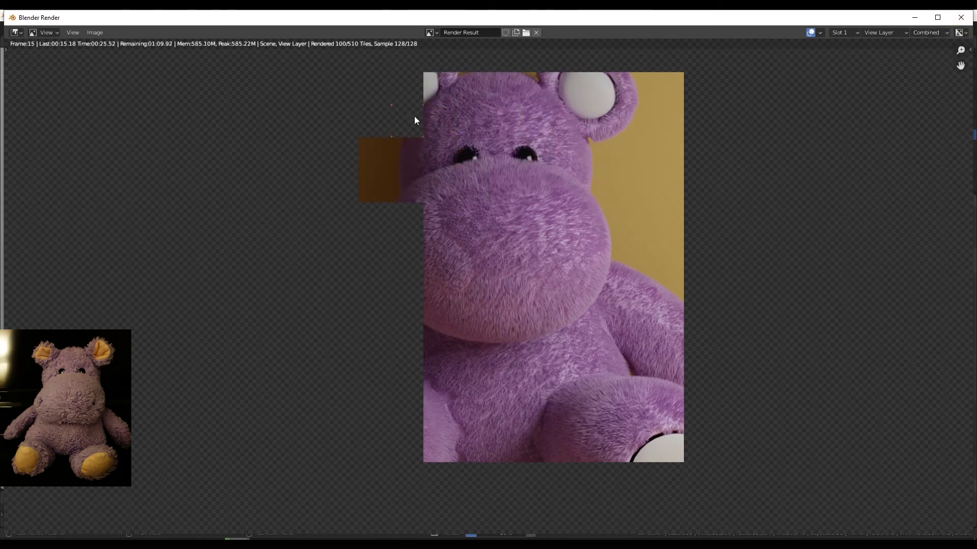
left_click(961, 18)
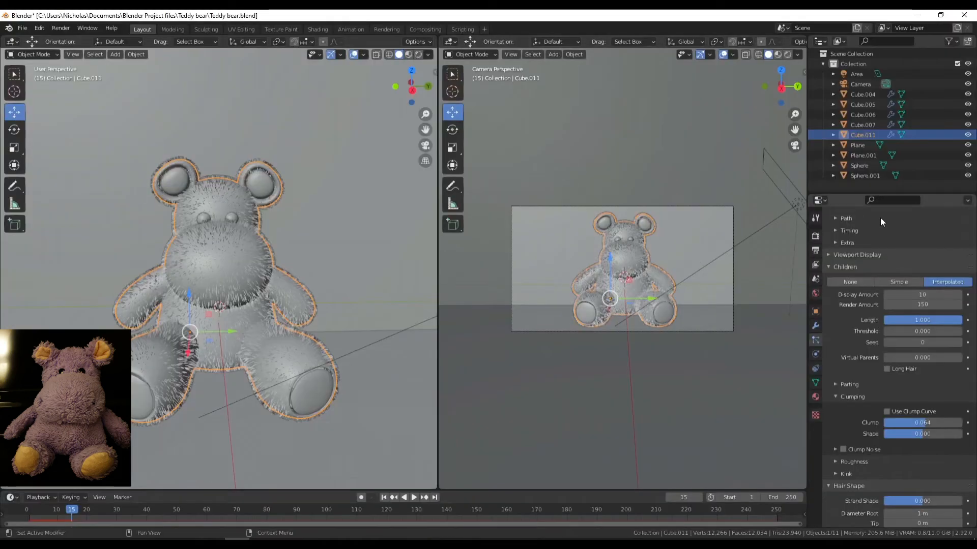
scroll(923, 347, "up", 15)
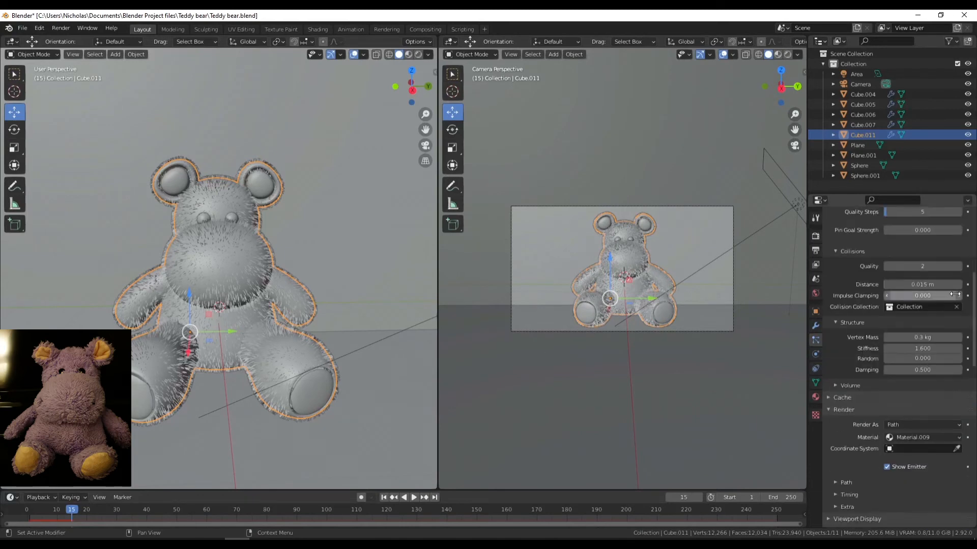
left_click(928, 332)
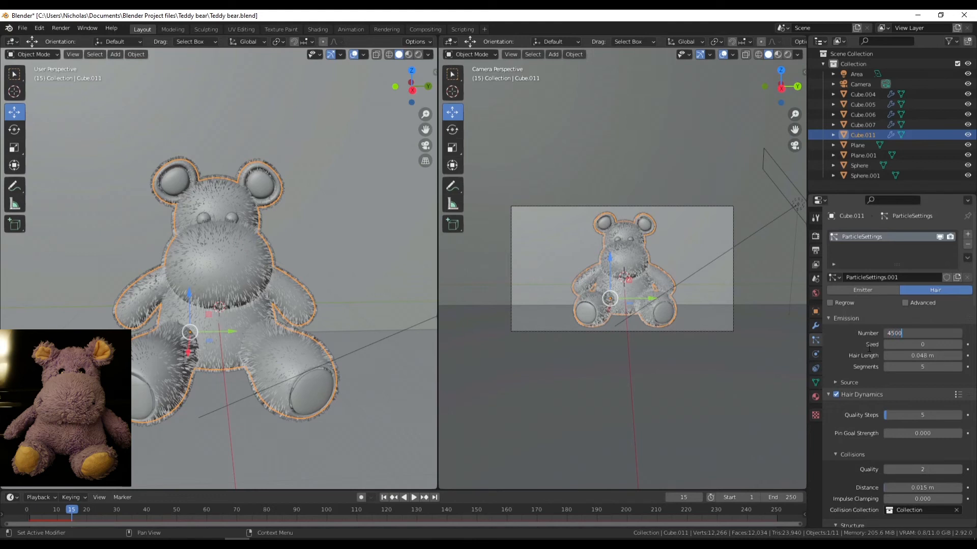
key("Return")
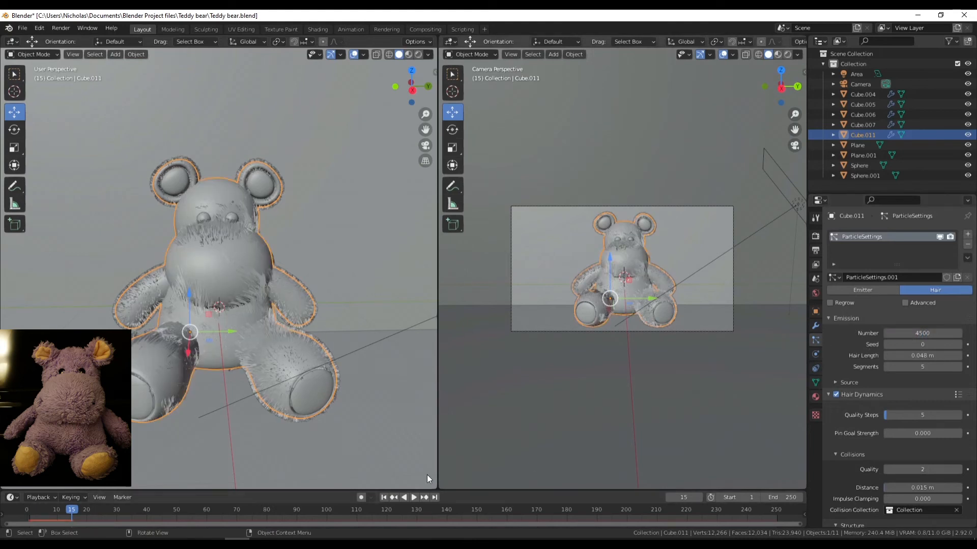
Replay the hair simulation from the first frame to frame 15 and save the file.
left_click(384, 496)
key("space")
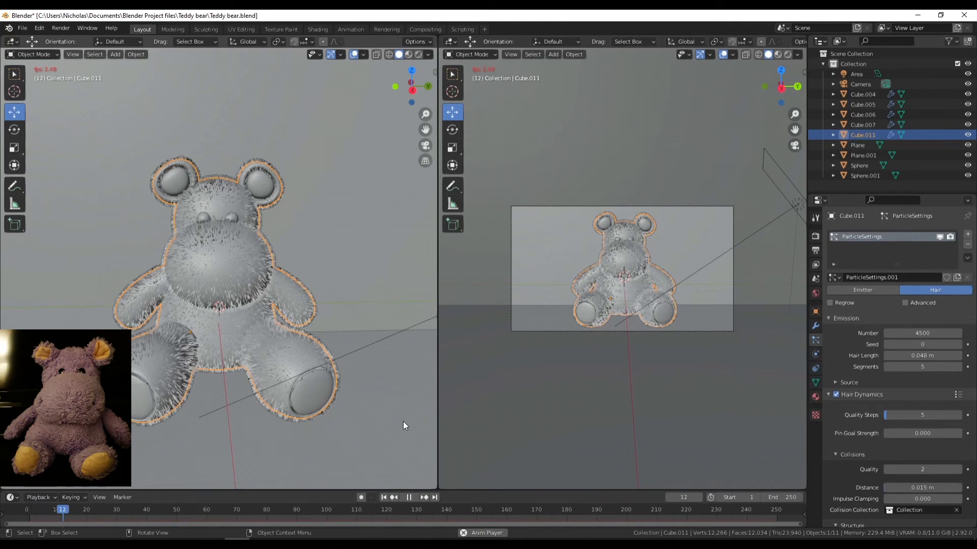
key("space")
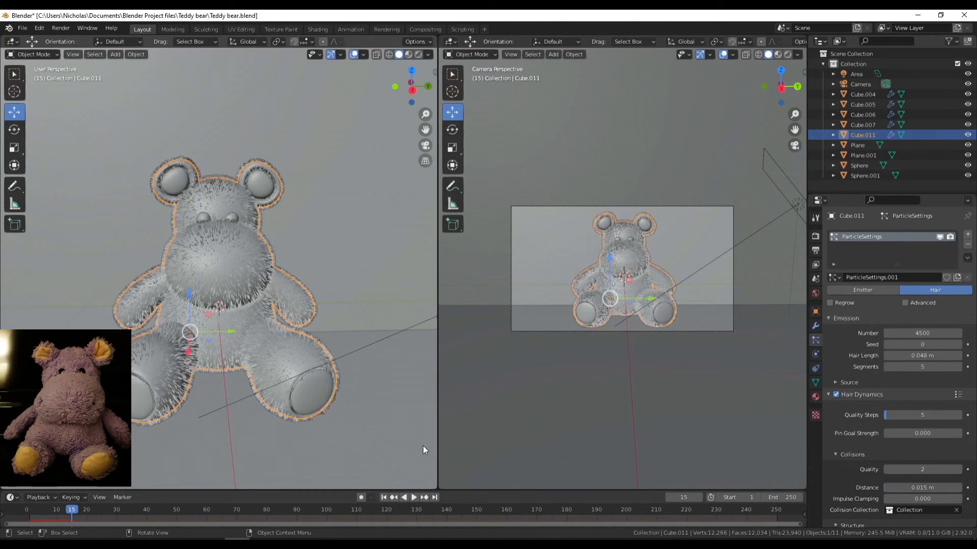
key("ctrl+s")
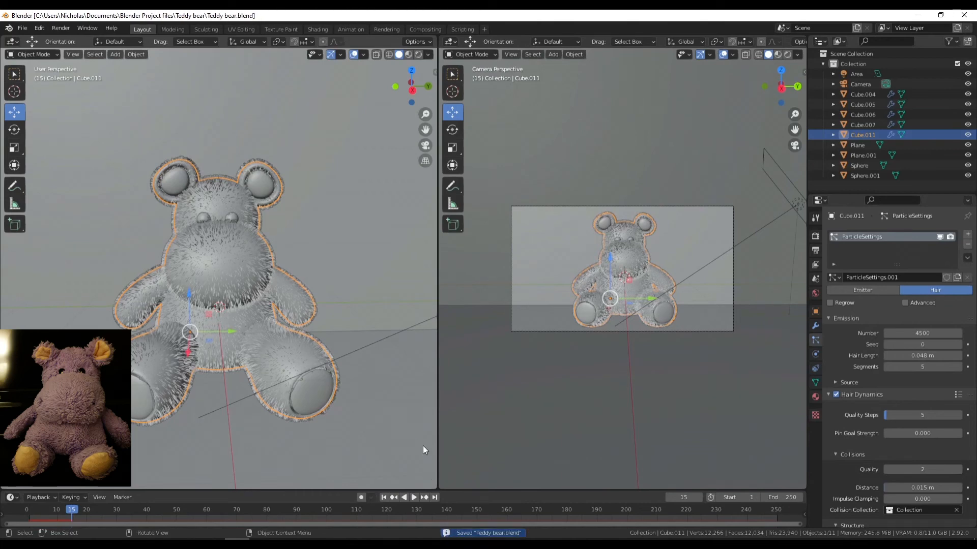
Render the bear at frame 15 and inspect the density of the fur on its face, body and feet.
key("F12")
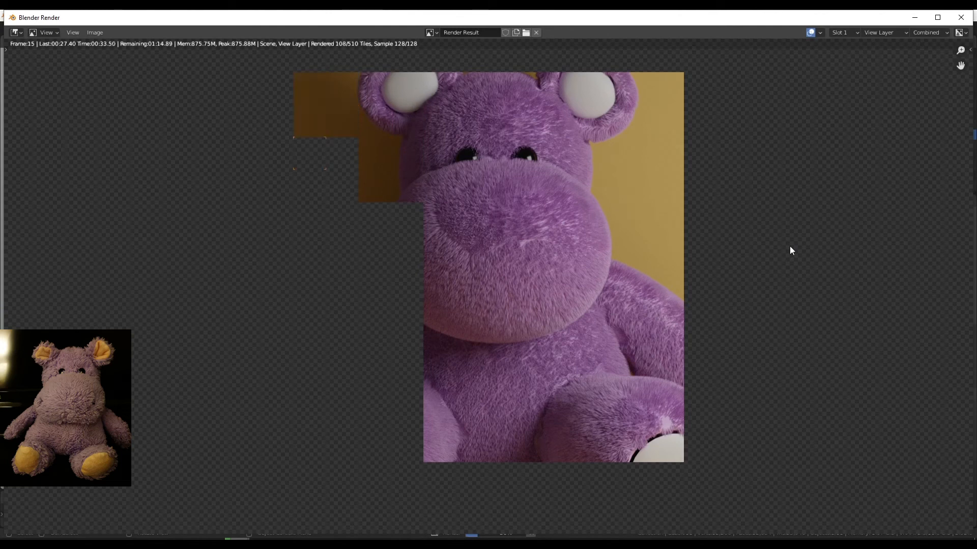
scroll(792, 246, "down", 1)
scroll(664, 257, "up", 1)
scroll(664, 257, "down", 2)
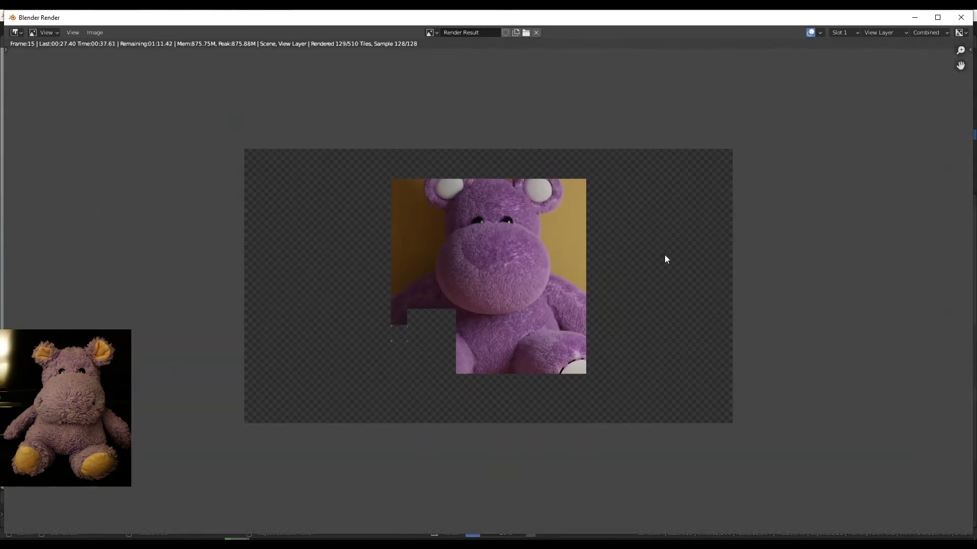
scroll(664, 258, "up", 1)
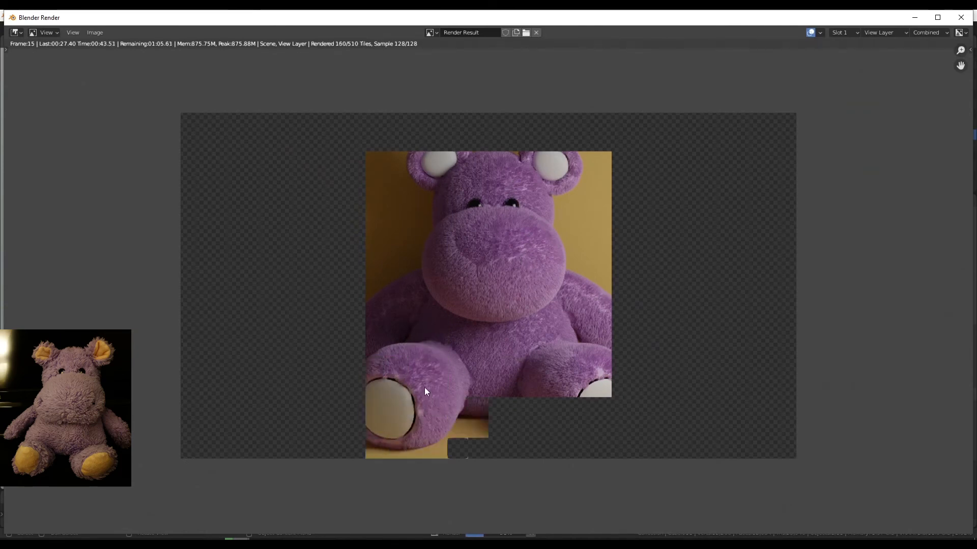
scroll(523, 251, "up", 1)
scroll(523, 252, "down", 2)
scroll(616, 257, "up", 3)
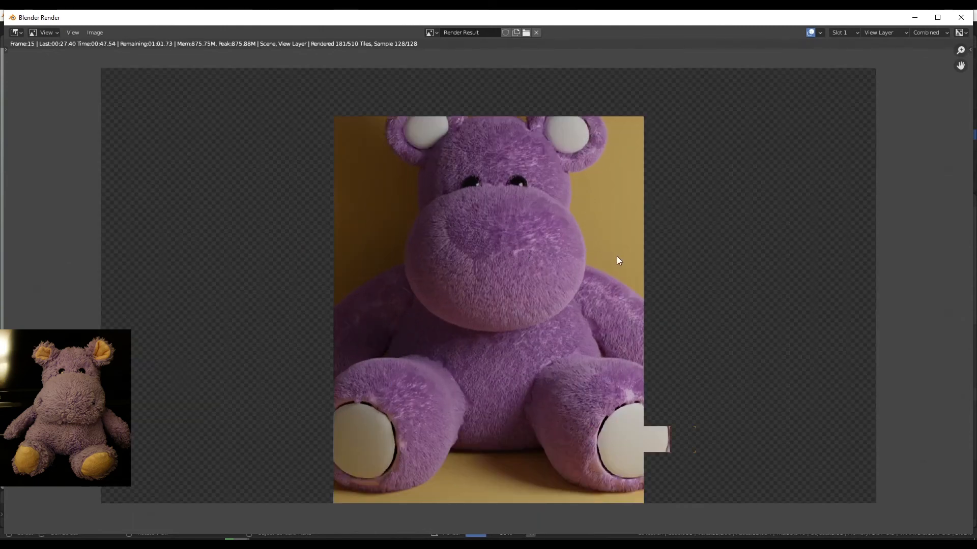
scroll(614, 254, "down", 1)
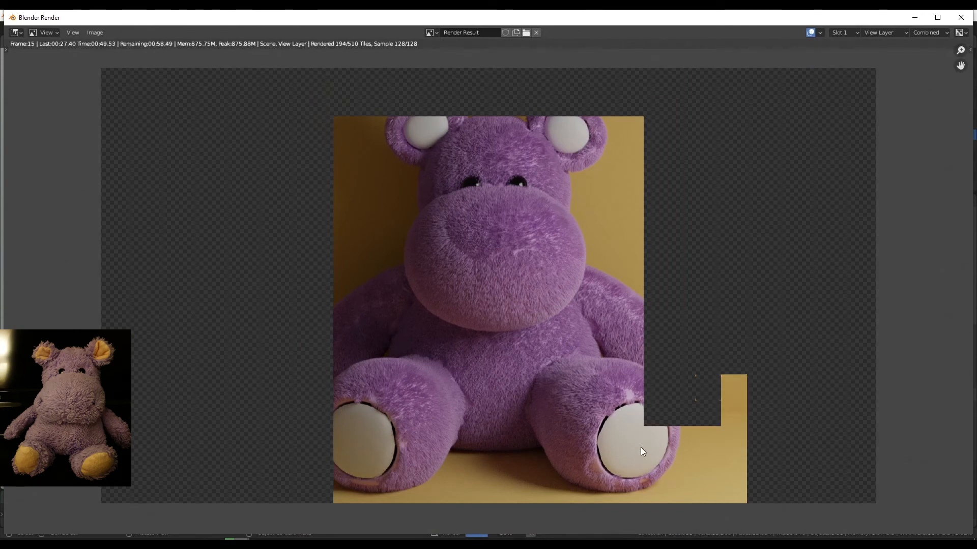
left_click(960, 19)
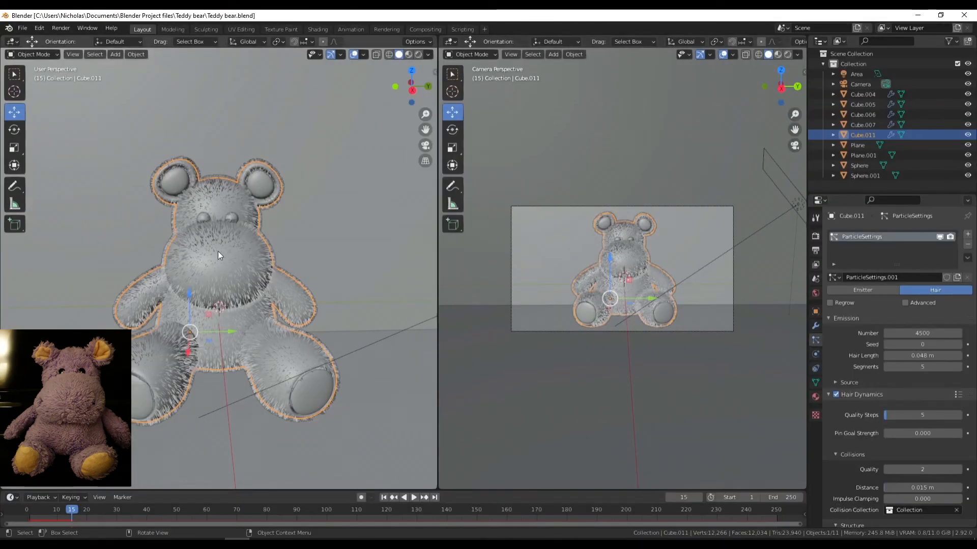
Add a Hair particle system to the bear's right inner ear with a hair length of 0.05 m.
left_click(181, 182)
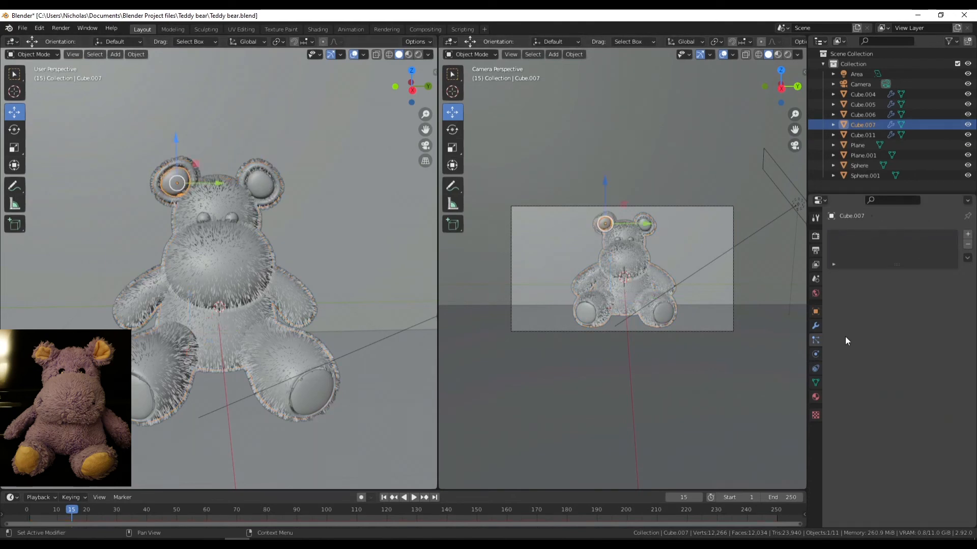
left_click(968, 234)
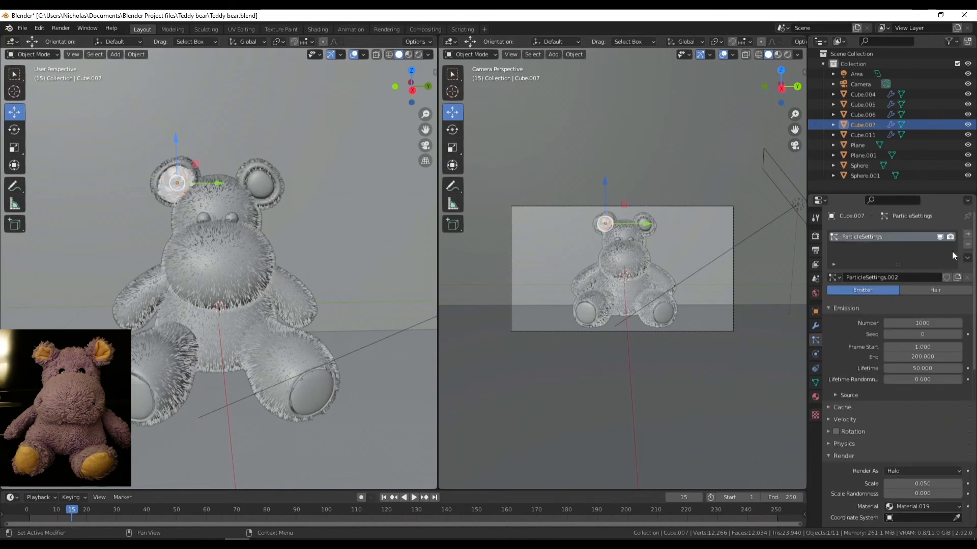
left_click(935, 291)
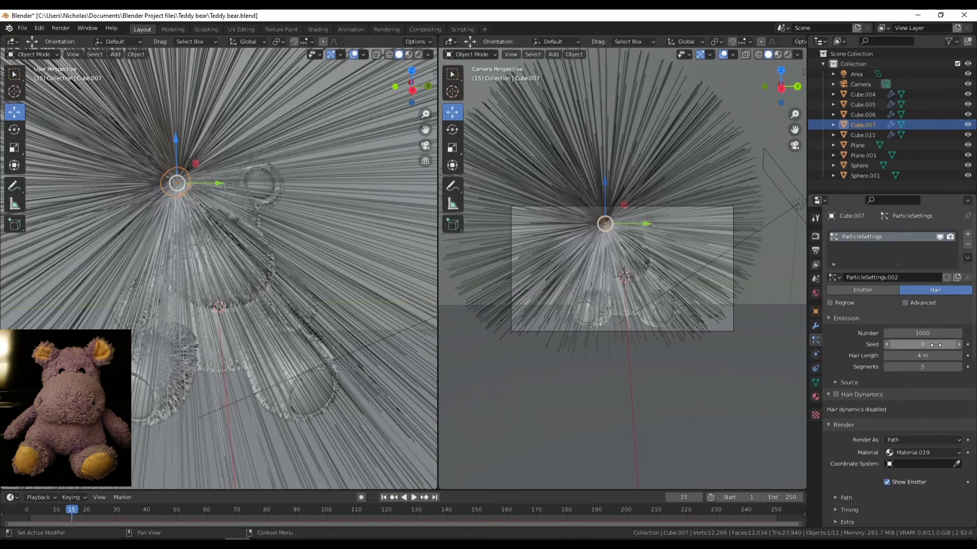
left_click_drag(936, 355, 892, 355)
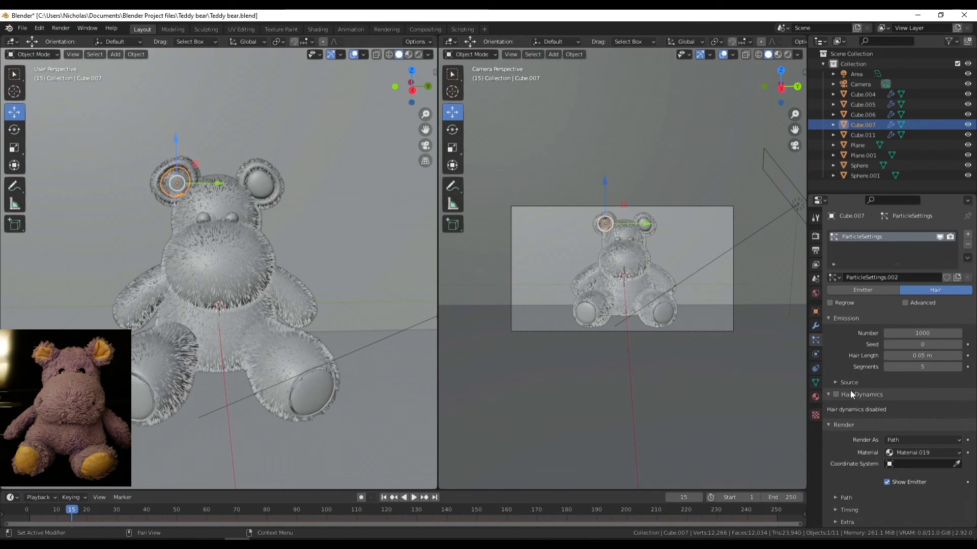
Keep the right inner ear's hair number at 1000 and give its hair Interpolated children.
scroll(943, 407, "down", 8)
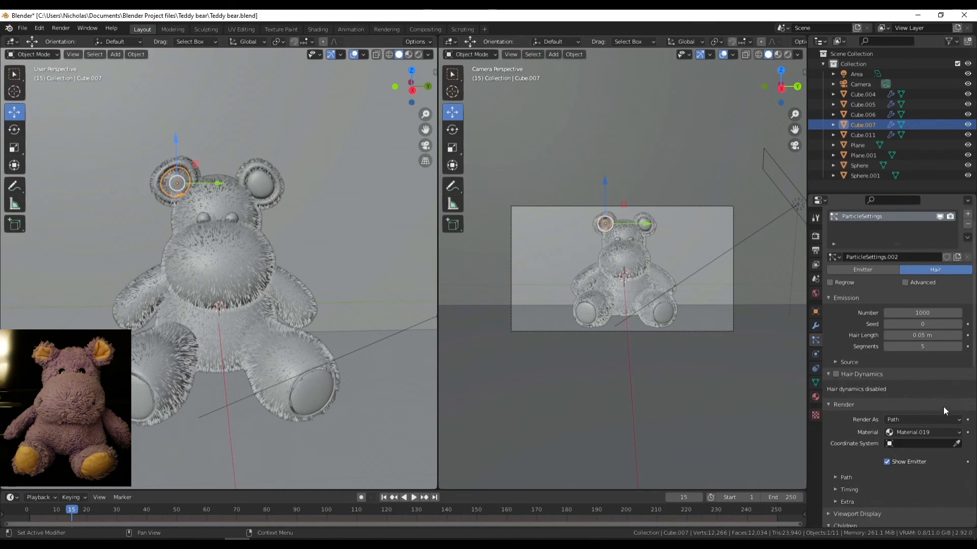
scroll(943, 409, "down", 5)
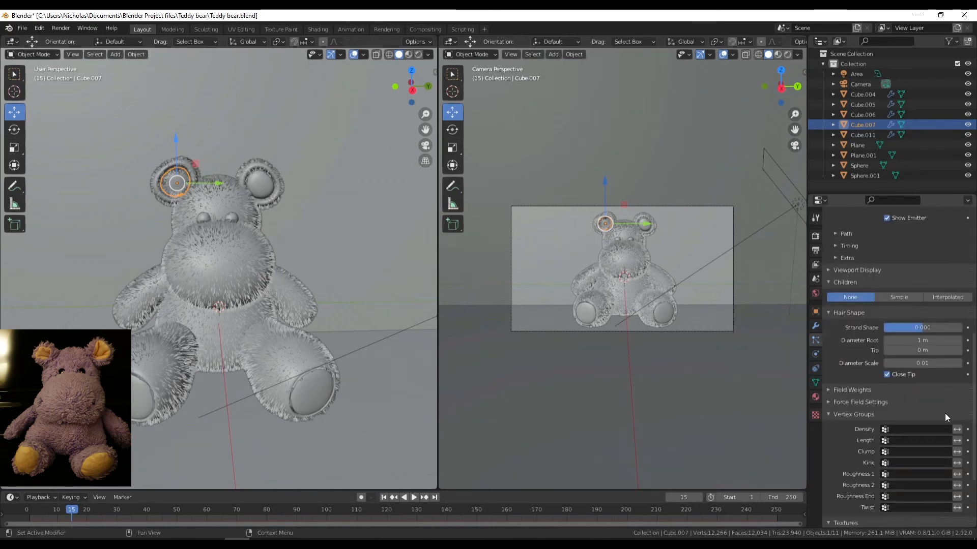
scroll(945, 413, "up", 13)
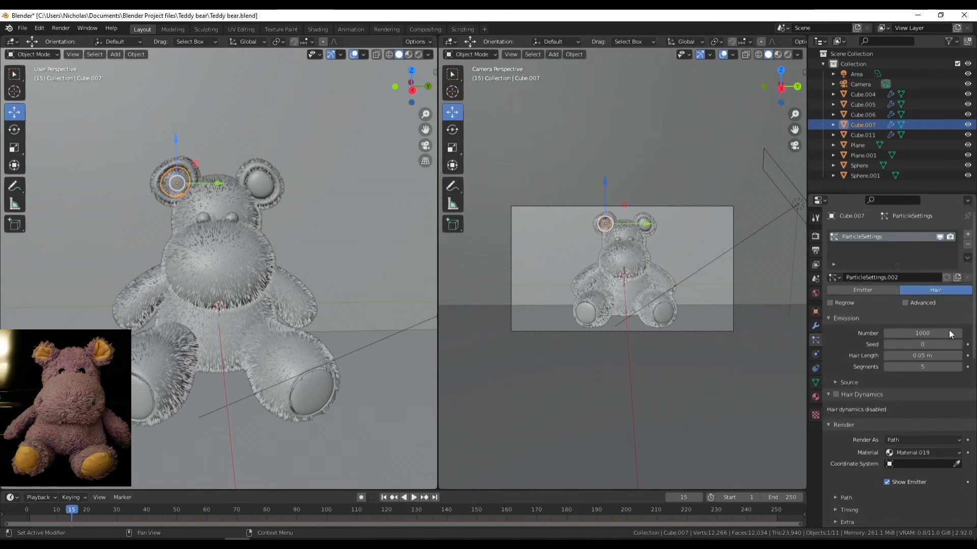
left_click(923, 334)
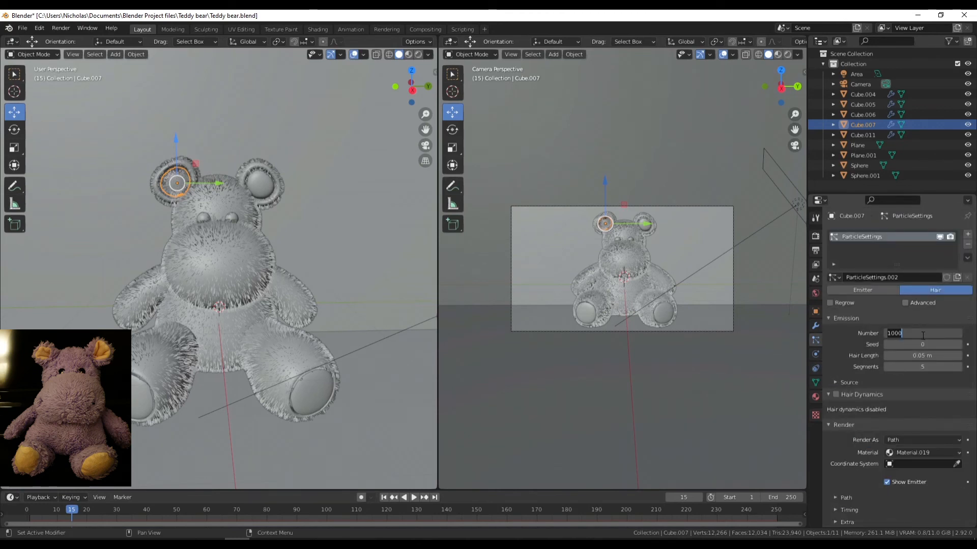
key("Return")
scroll(936, 374, "down", 12)
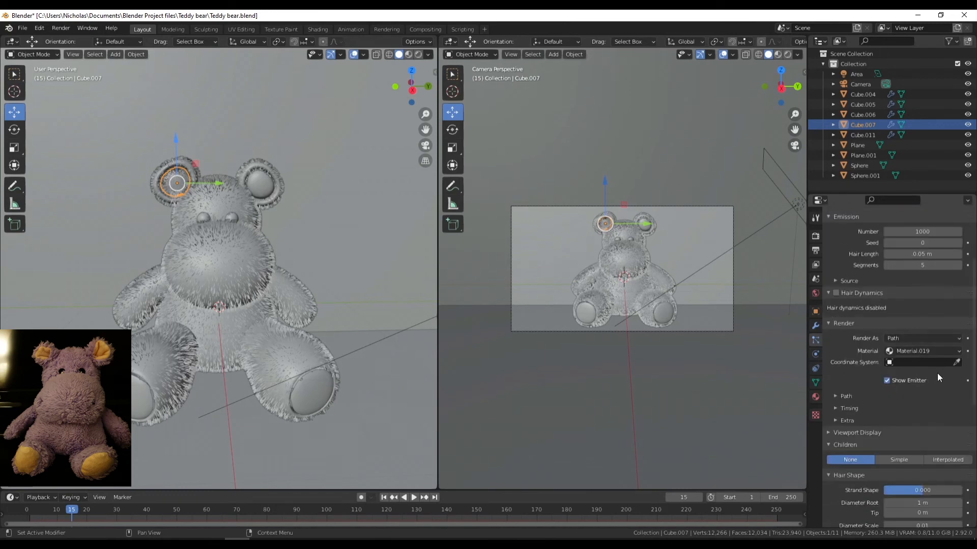
left_click(940, 235)
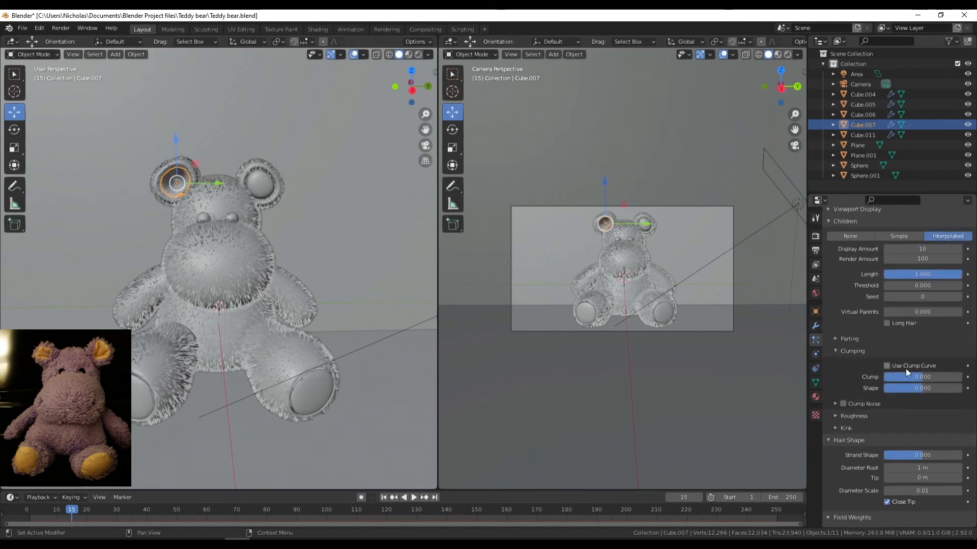
Check the right inner ear's material, and render the scene to inspect its new fur.
left_click(815, 396)
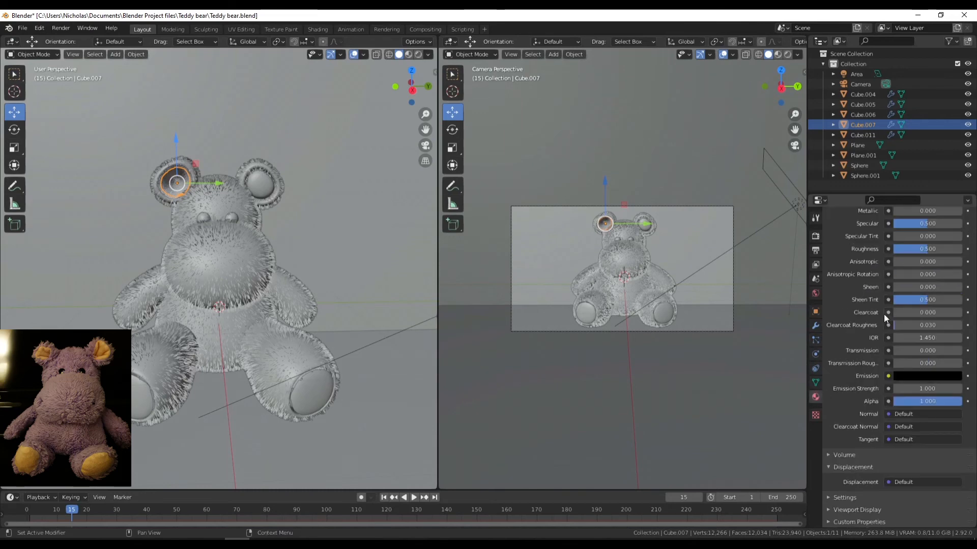
scroll(884, 313, "up", 5)
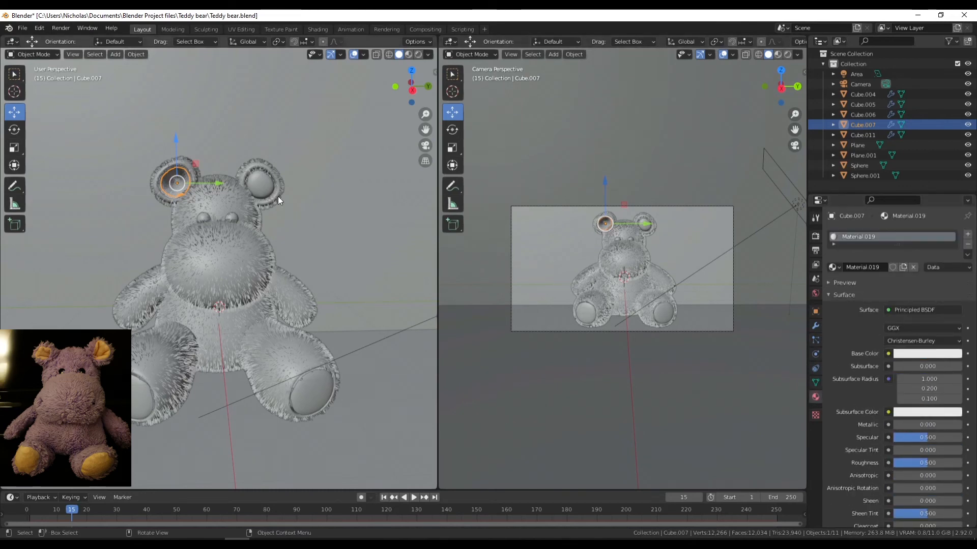
key("F12")
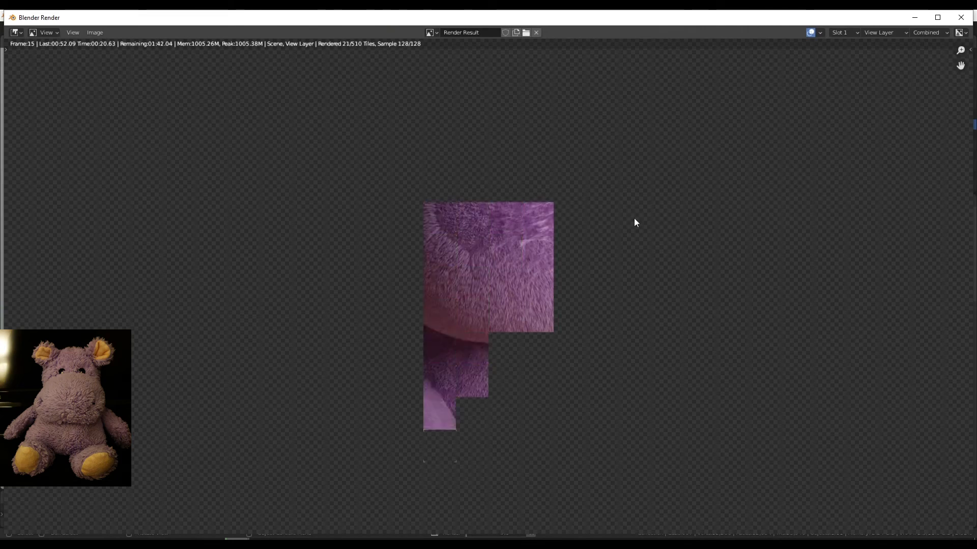
scroll(635, 218, "down", 2)
scroll(634, 224, "down", 1)
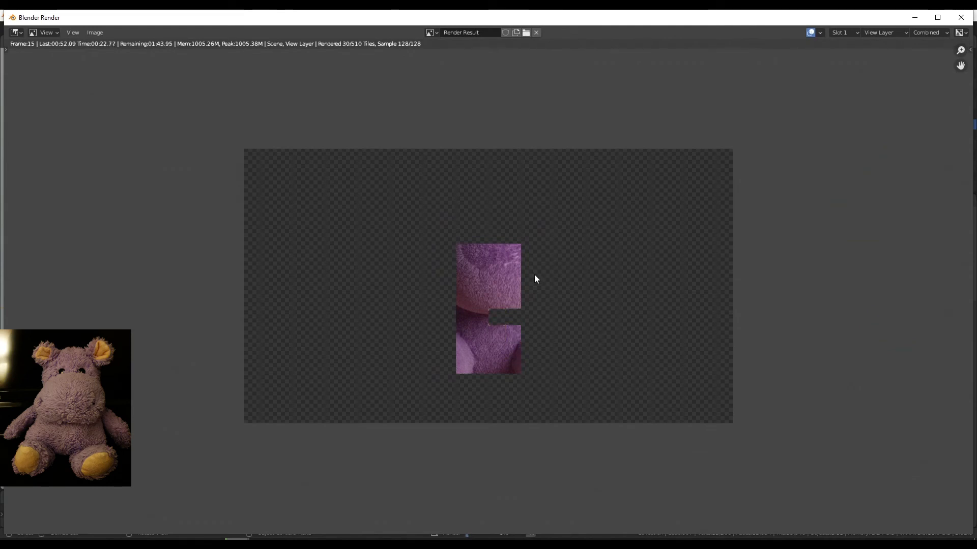
scroll(566, 278, "down", 5)
scroll(568, 281, "up", 5)
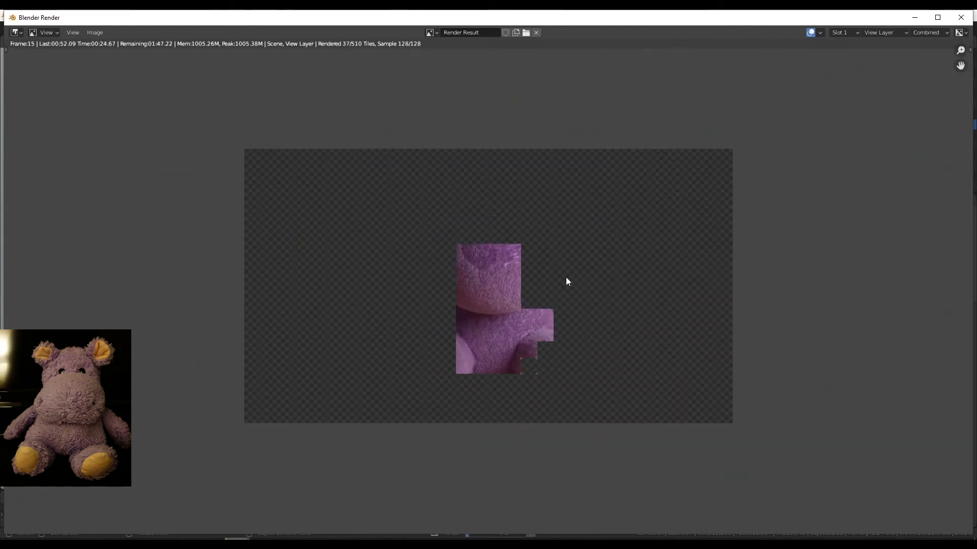
scroll(568, 280, "up", 2)
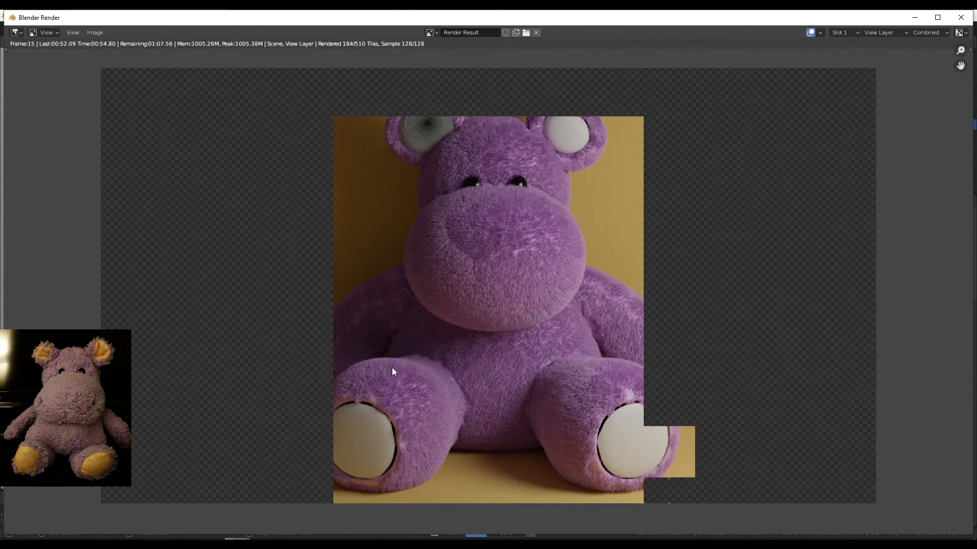
left_click(962, 18)
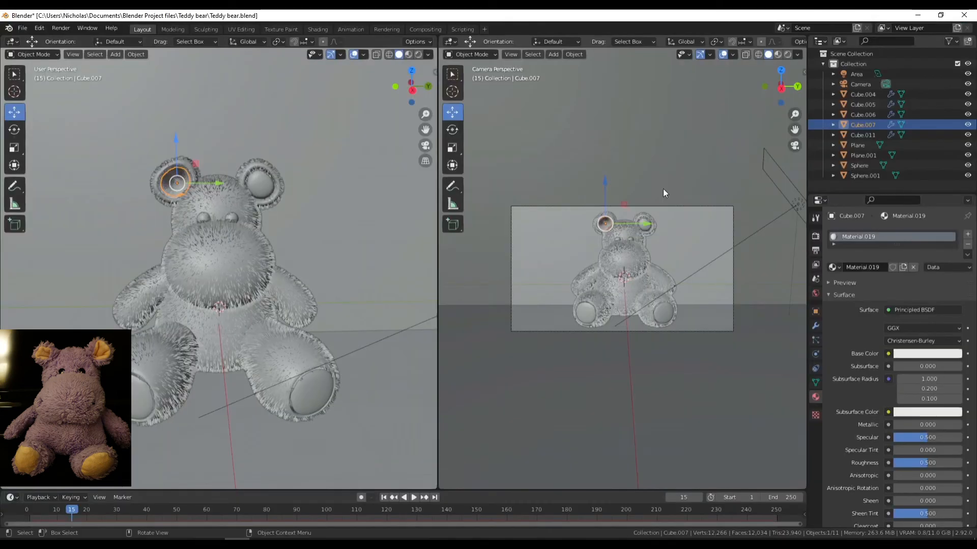
Add a Hair particle system to the bear's left inner ear with a hair length of 0.05 m and Interpolated children.
left_click(264, 186)
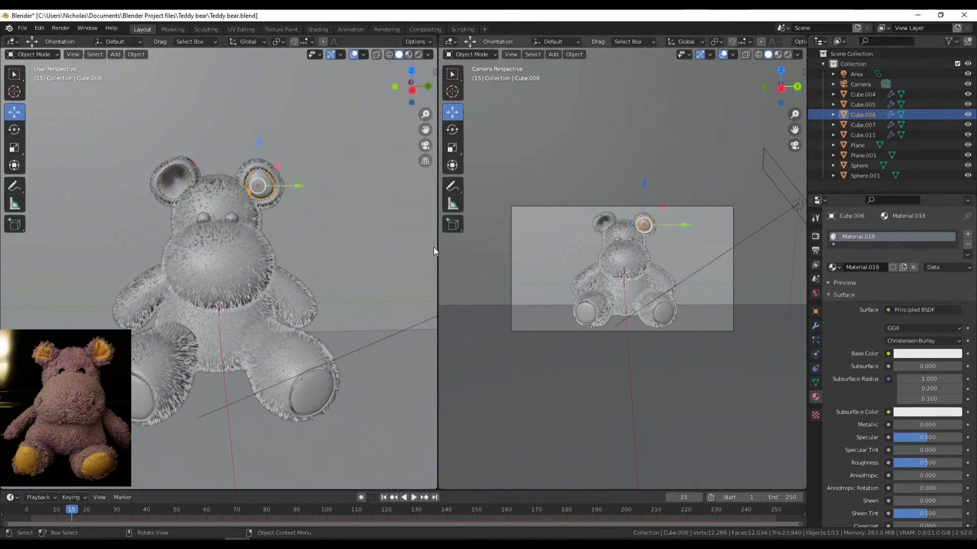
left_click(175, 181)
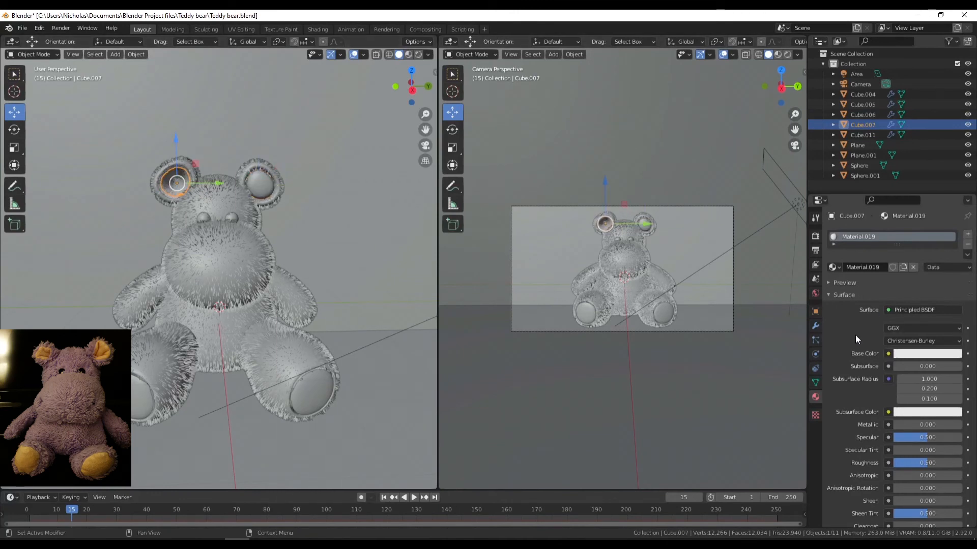
left_click(813, 339)
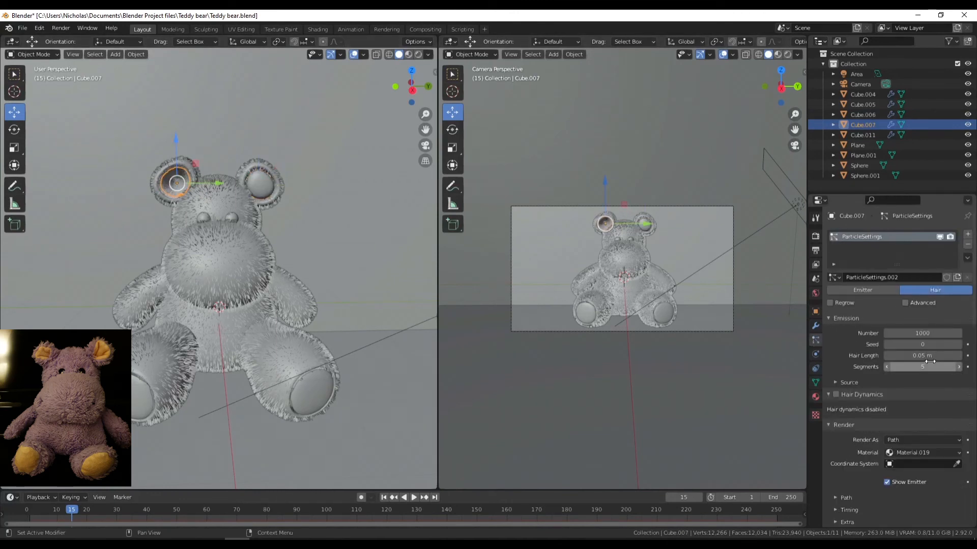
left_click(263, 187)
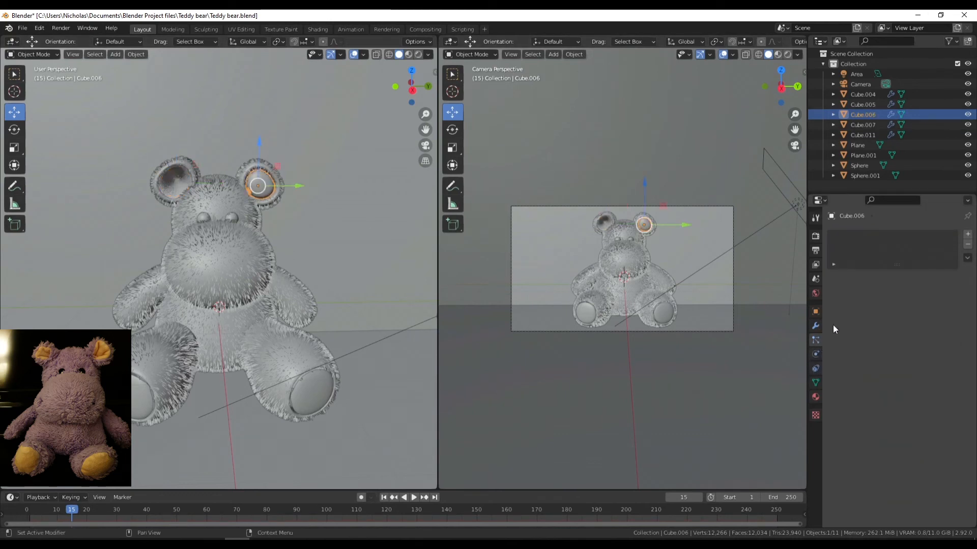
left_click(968, 234)
left_click(925, 288)
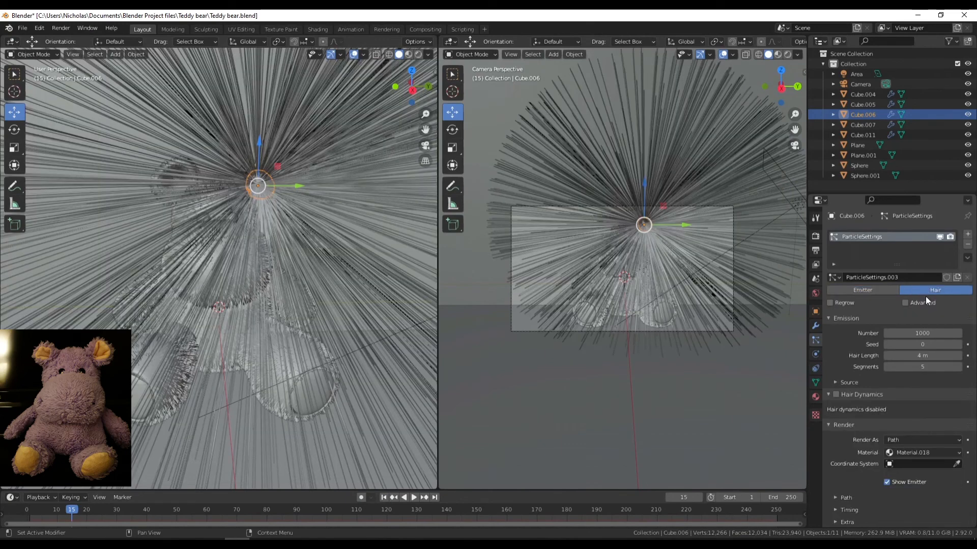
left_click(910, 356)
type("0.05")
key("Return")
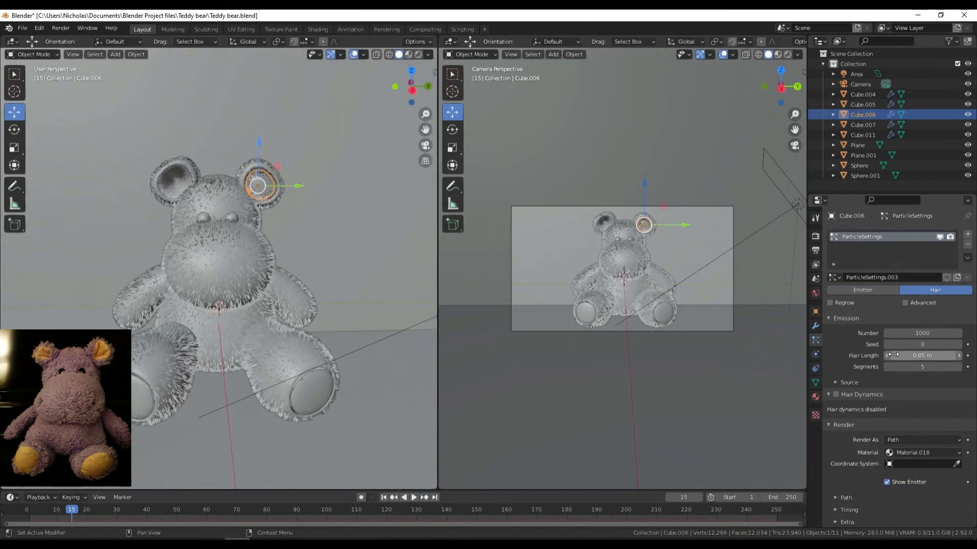
scroll(949, 502, "down", 12)
left_click(945, 236)
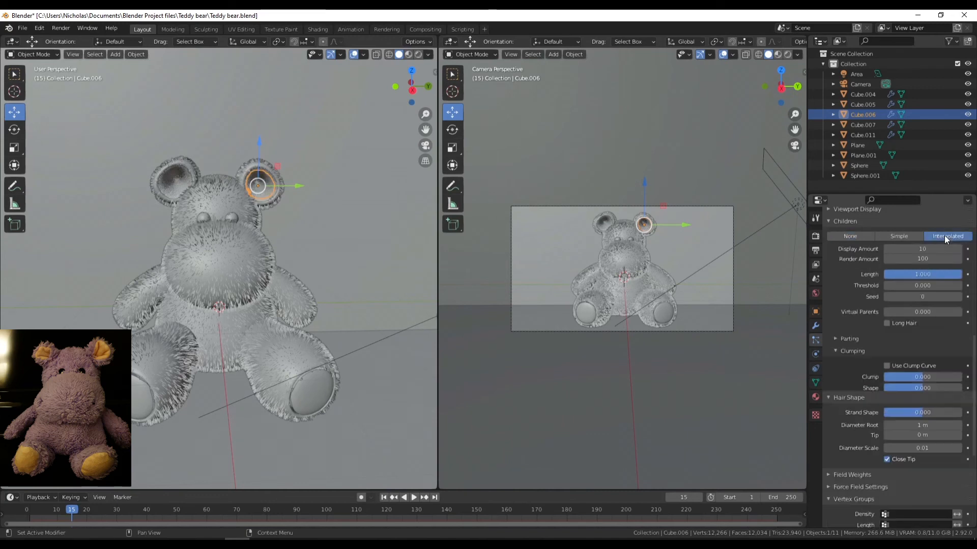
Give the bear's right foot pad a Hair particle system with 0.05 m hair length and Interpolated children.
left_click(133, 399)
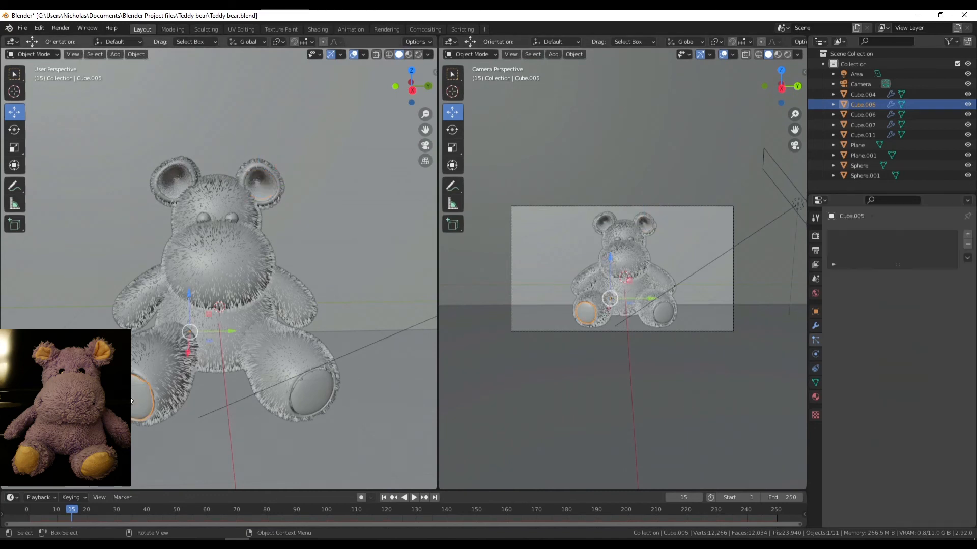
left_click(157, 179)
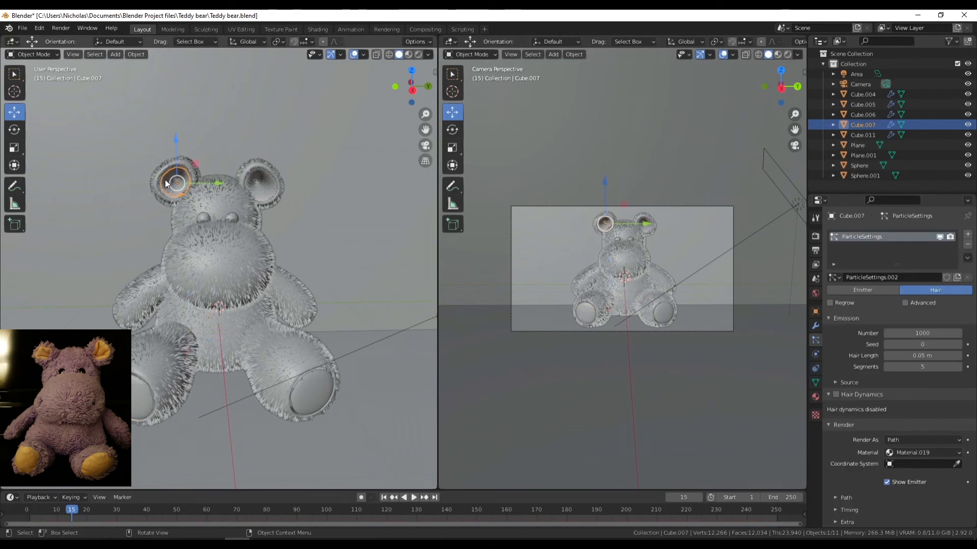
left_click(815, 397)
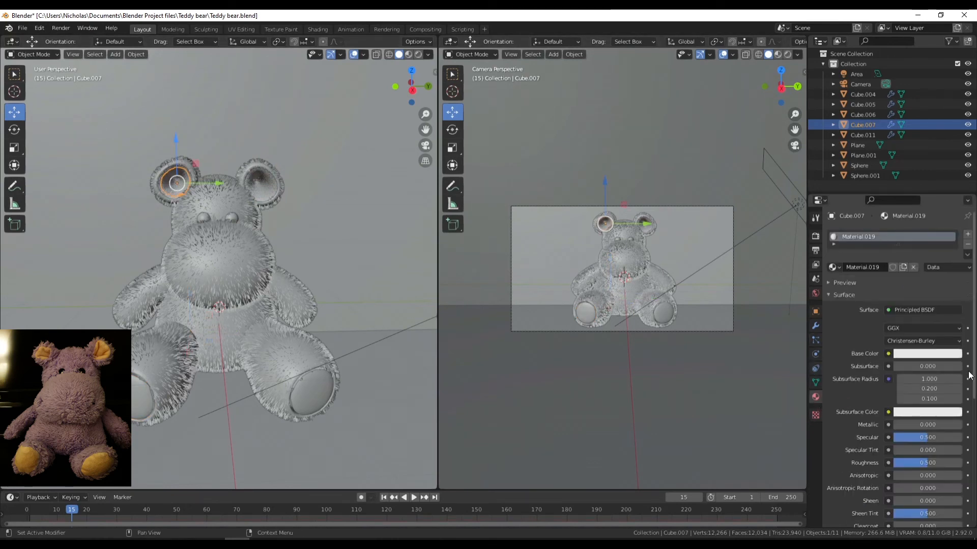
left_click(135, 390)
left_click(815, 339)
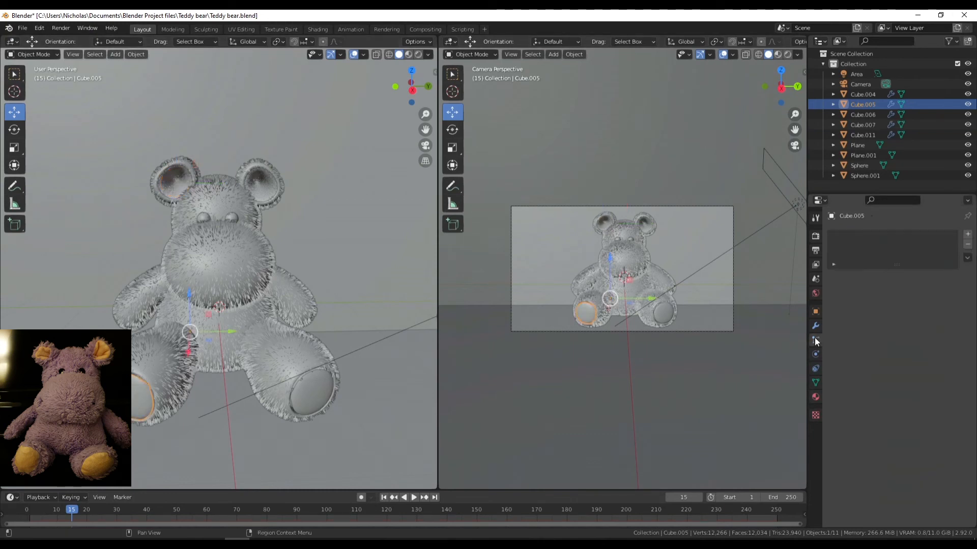
left_click(968, 233)
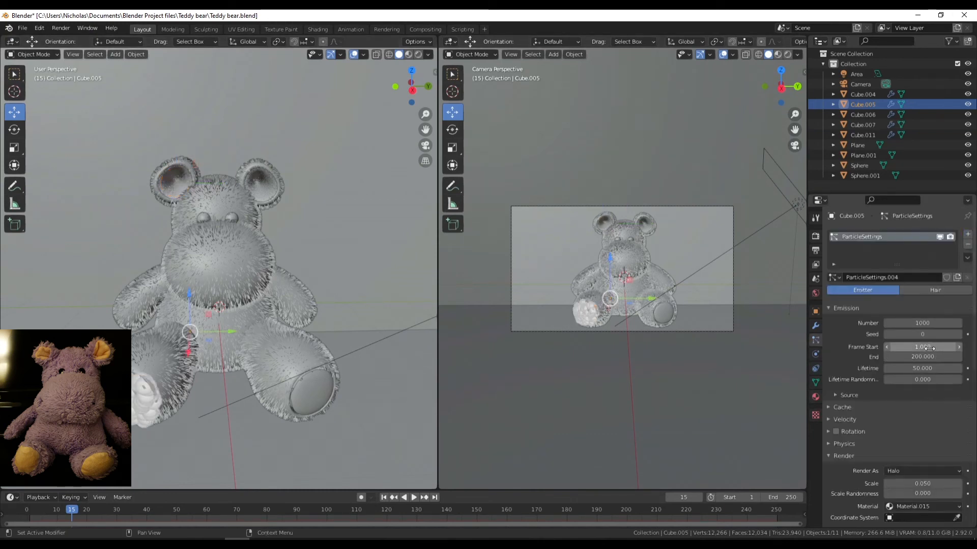
left_click(918, 289)
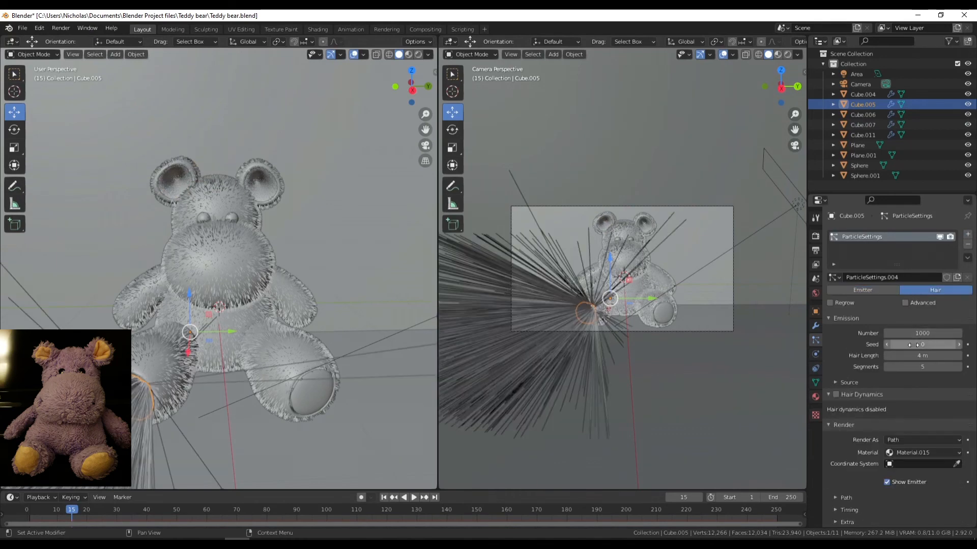
left_click(918, 355)
type("0.05")
key("Return")
scroll(957, 339, "down", 8)
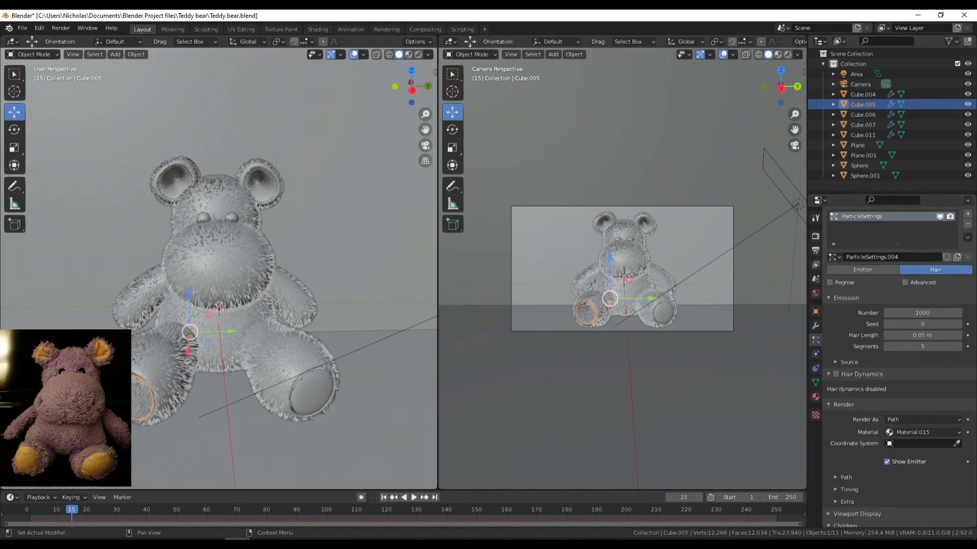
left_click(948, 400)
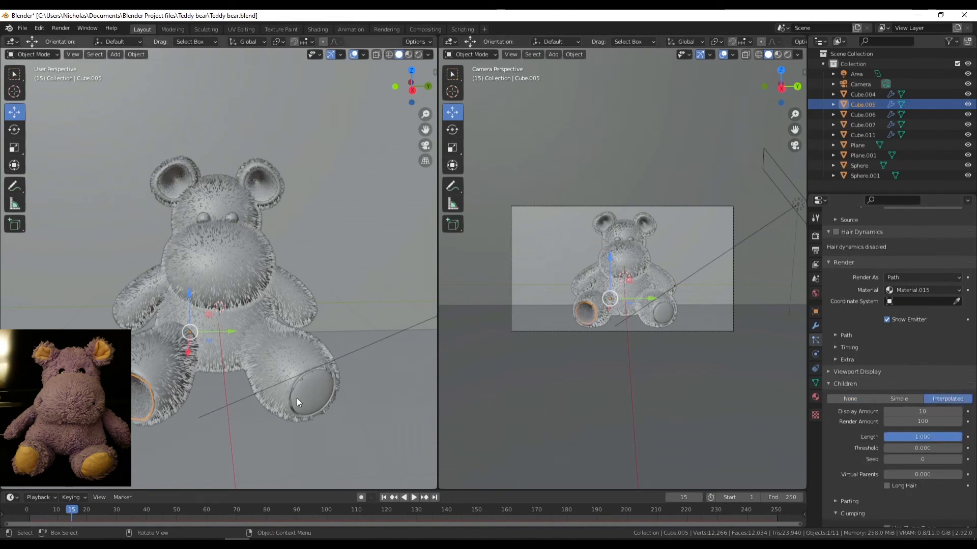
Set up a Hair particle system on the bear's left foot pad with 0.05 m hair length and Interpolated children.
left_click(300, 393)
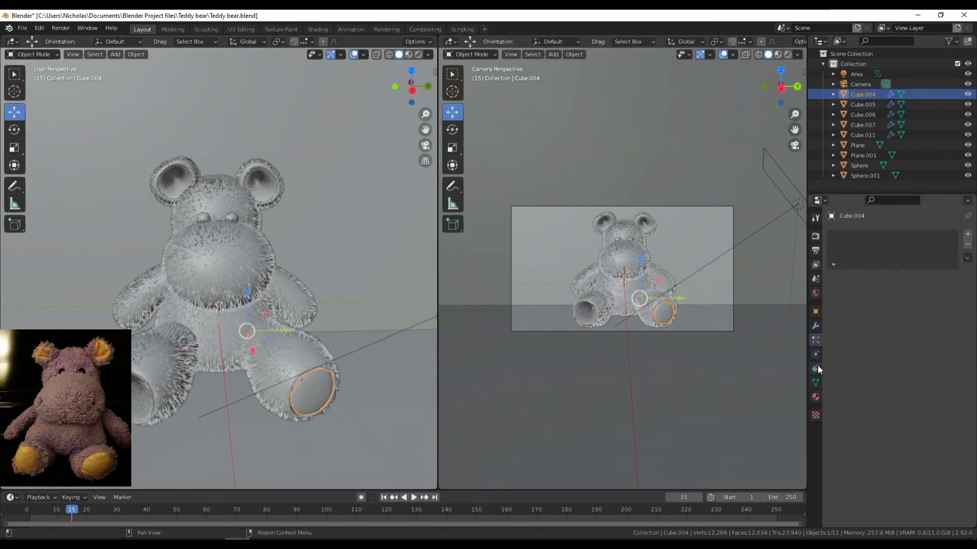
left_click(965, 237)
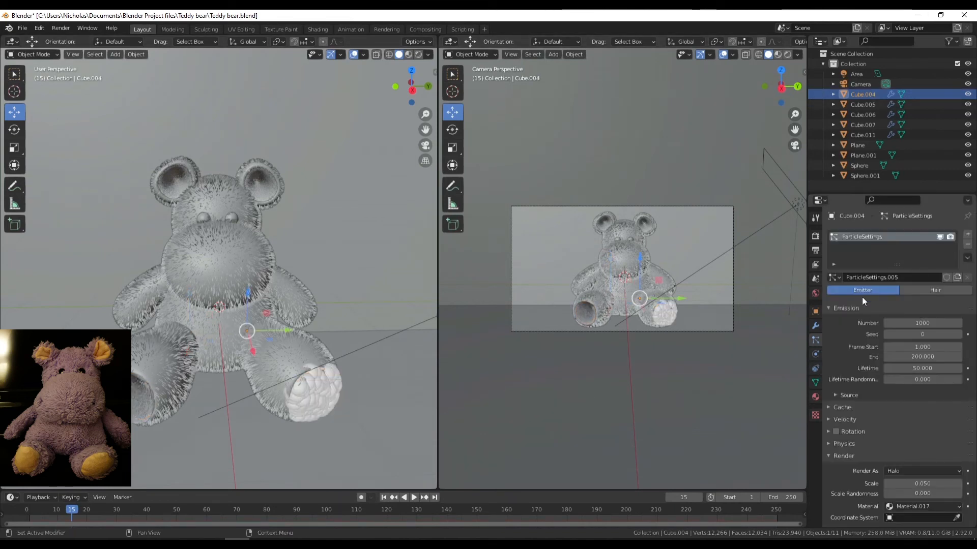
left_click(926, 291)
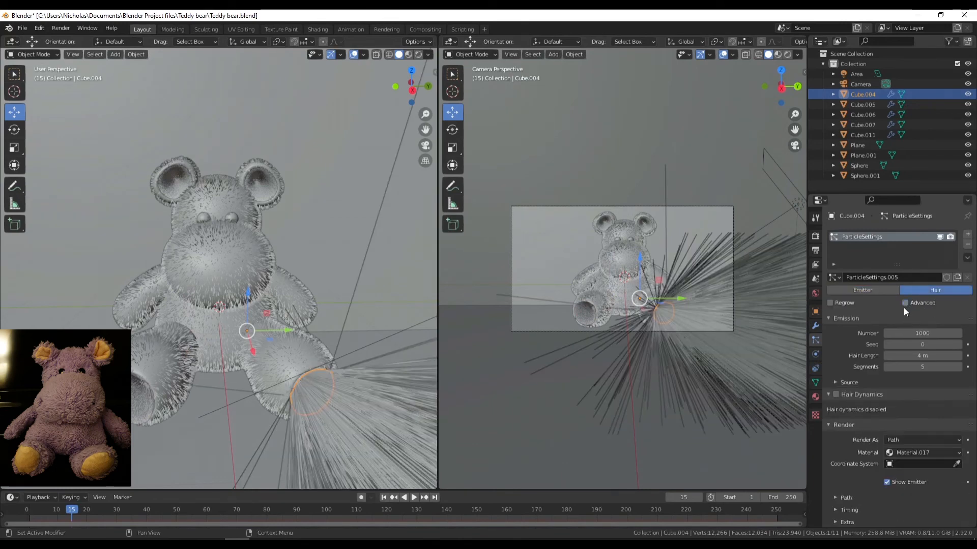
left_click(907, 355)
type("0.05")
key("Return")
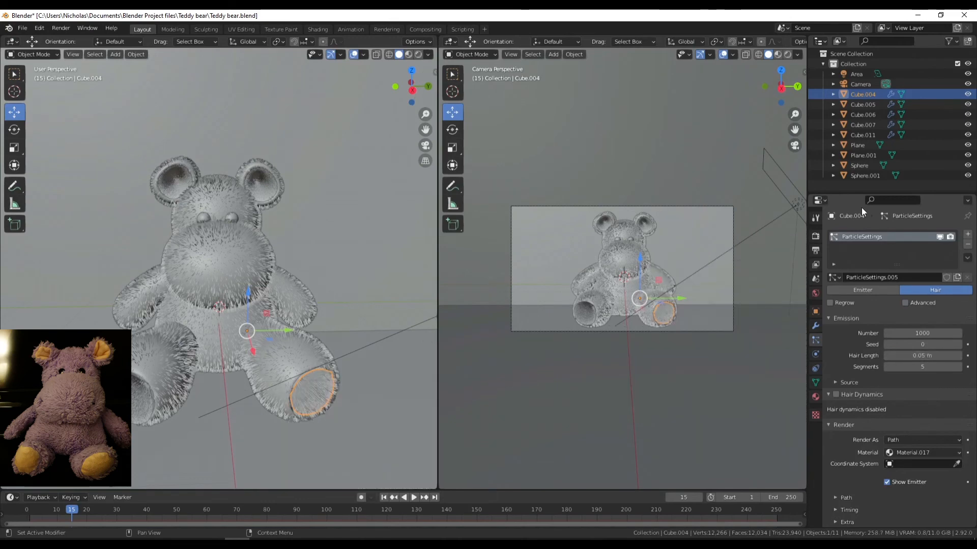
scroll(921, 460, "down", 12)
left_click(964, 277)
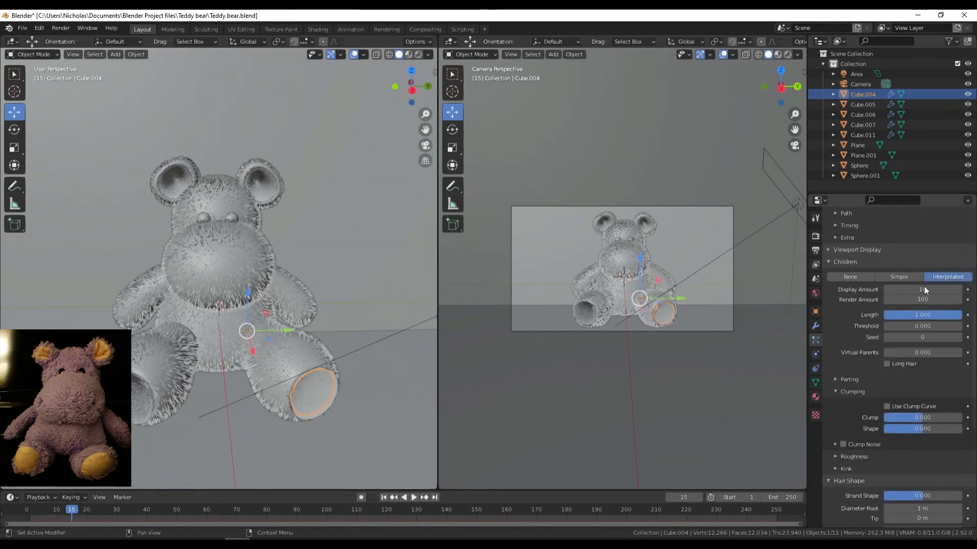
Set the hair number of the bear's main body particle system to 10000.
left_click(230, 277)
scroll(956, 336, "up", 10)
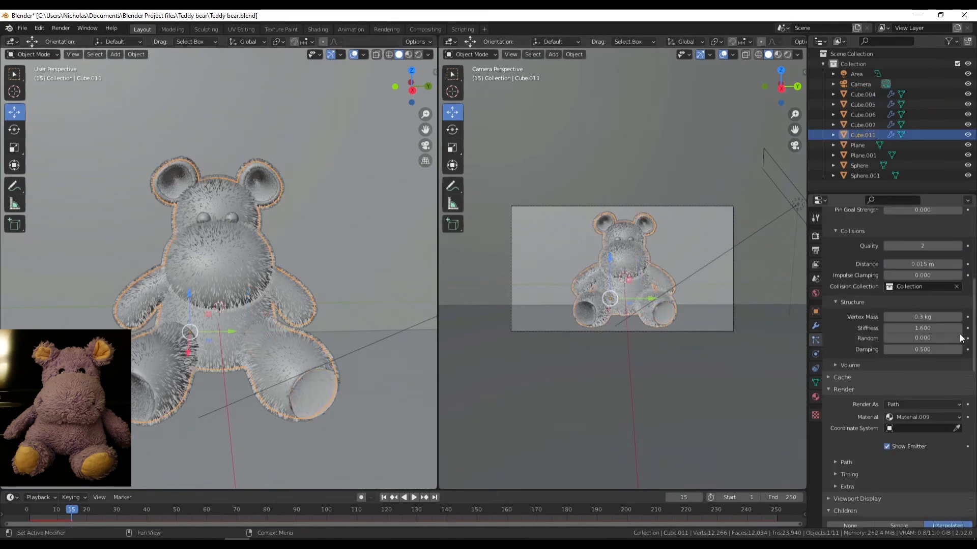
scroll(961, 327, "up", 4)
left_click(925, 334)
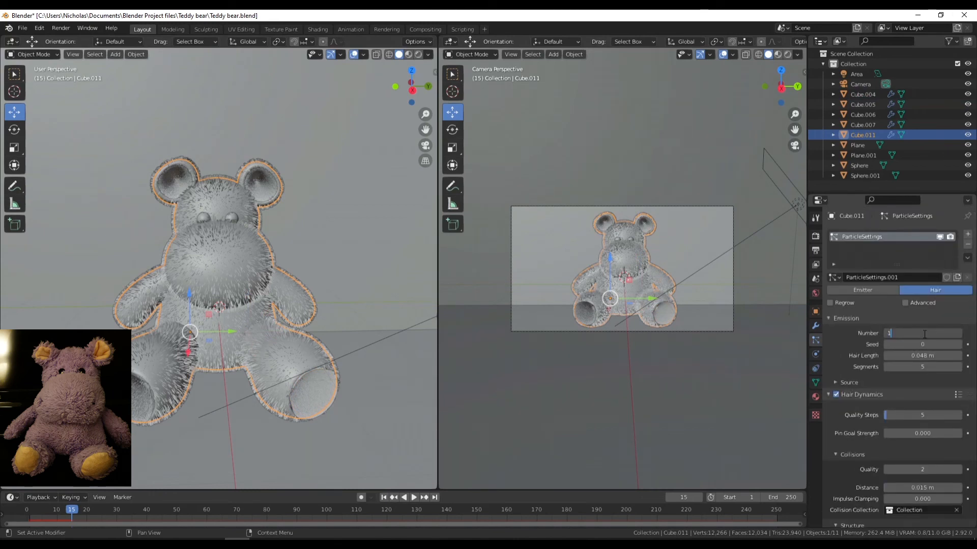
type("10000")
key("Return")
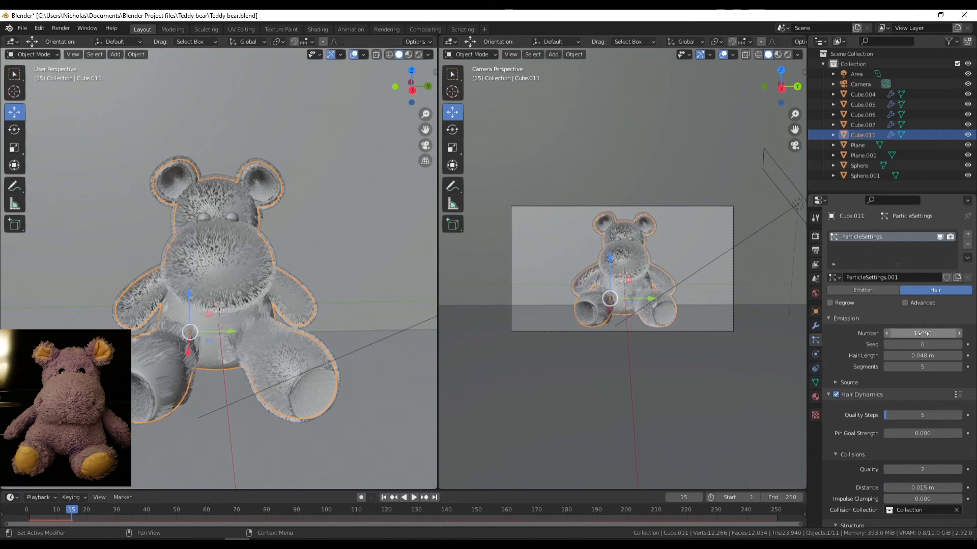
Replay the hair dynamics from frame 1, stop at frame 16, and save the file.
left_click(384, 498)
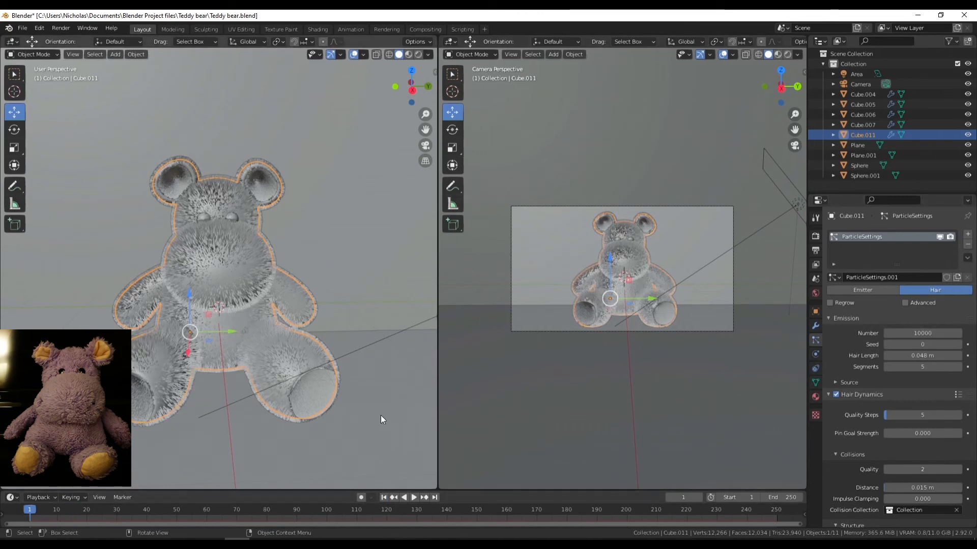
key("space")
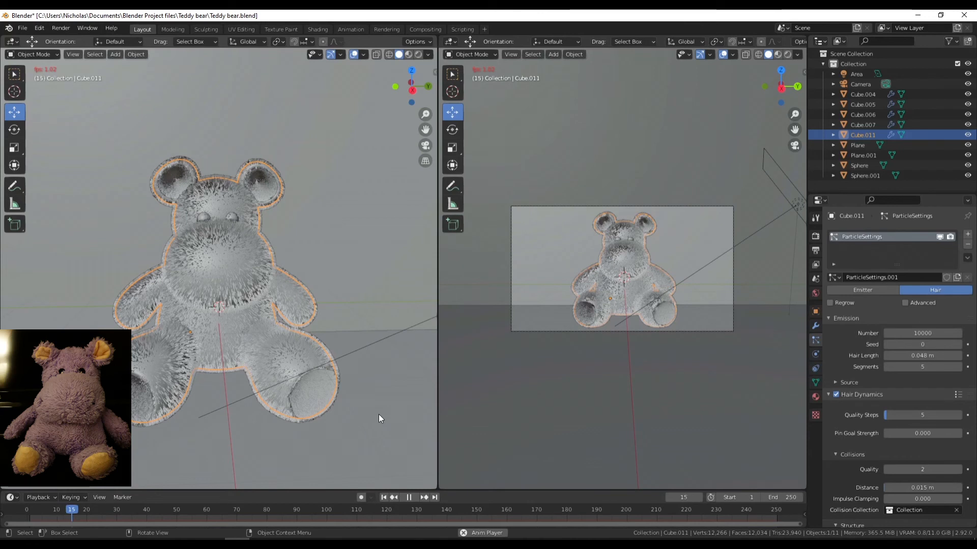
key("space")
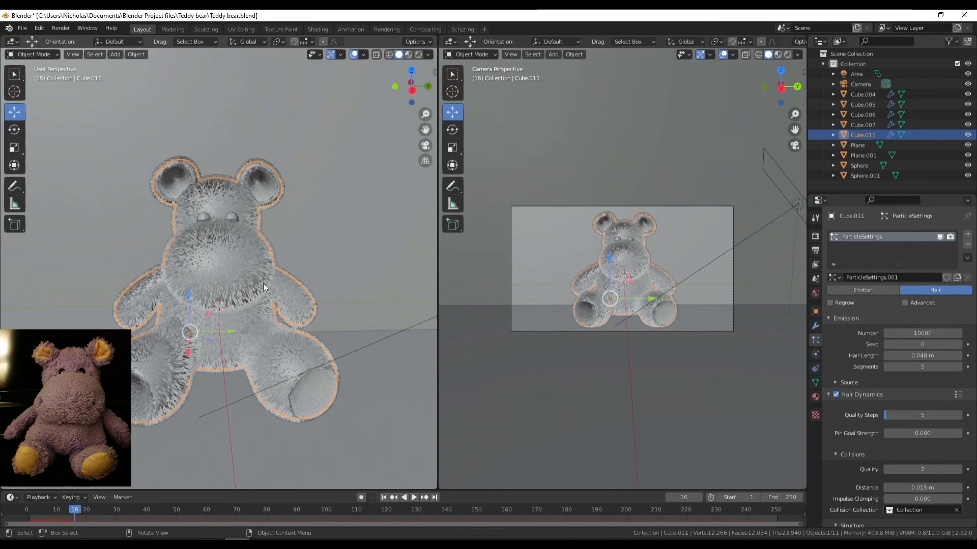
left_click(23, 27)
left_click(35, 91)
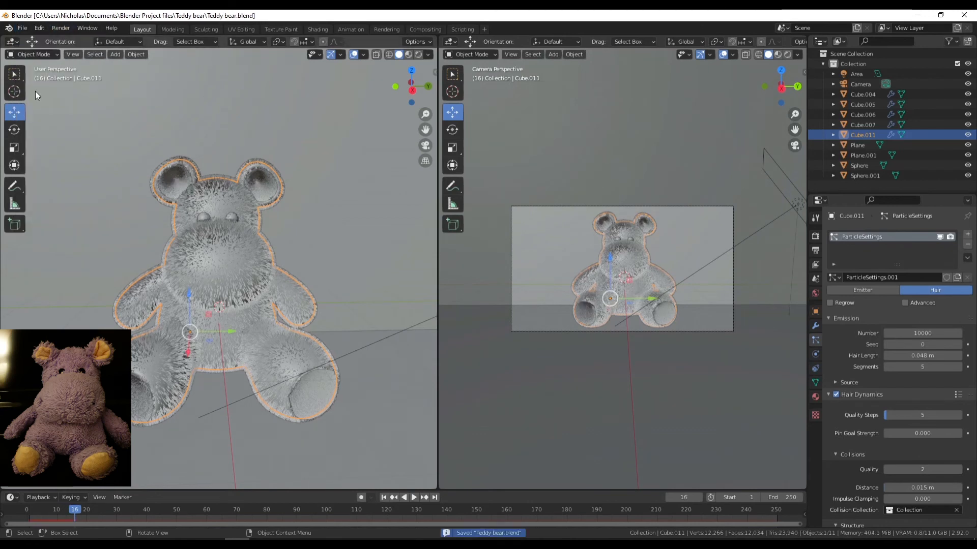
Render the bear at frame 16 and inspect the fur on its face, body, inner ears and foot pads.
left_click(59, 28)
left_click(66, 40)
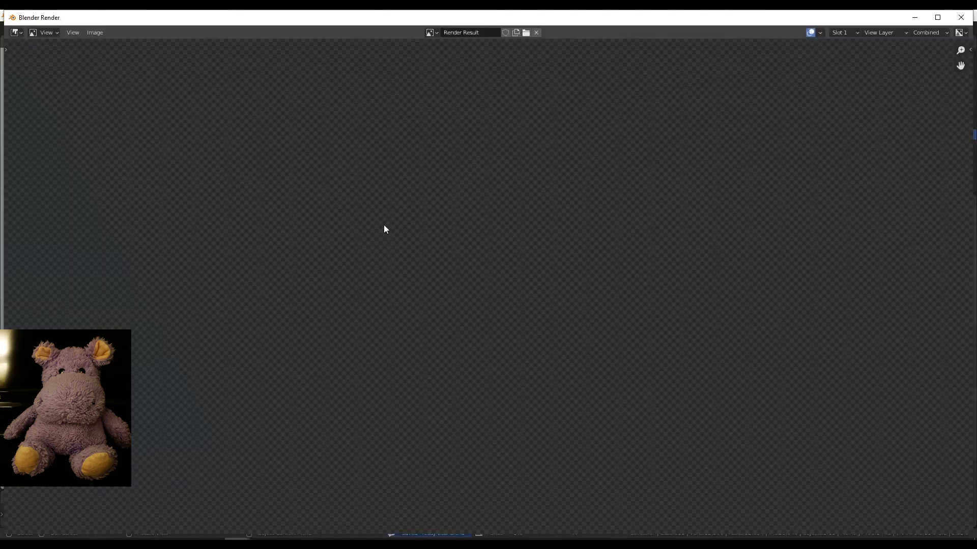
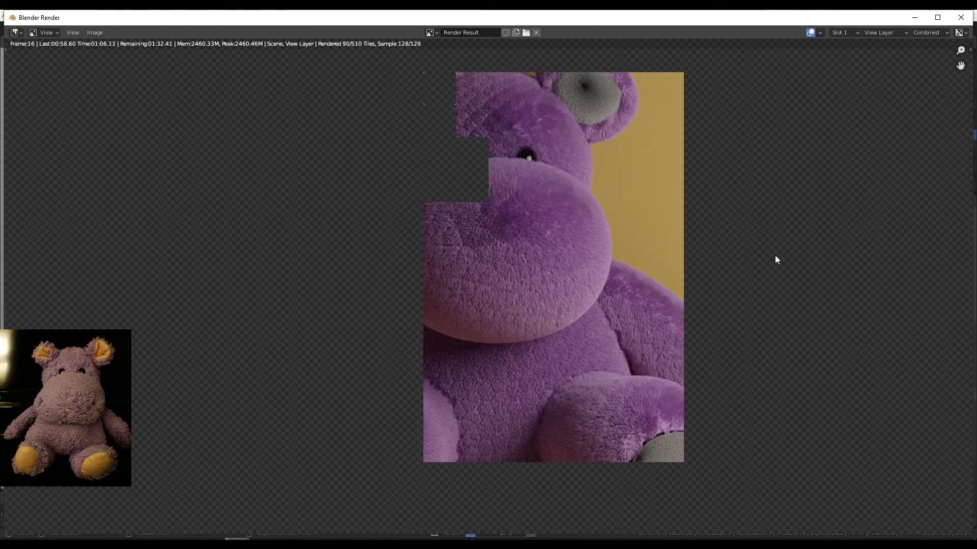
scroll(774, 255, "down", 2)
scroll(775, 256, "up", 1)
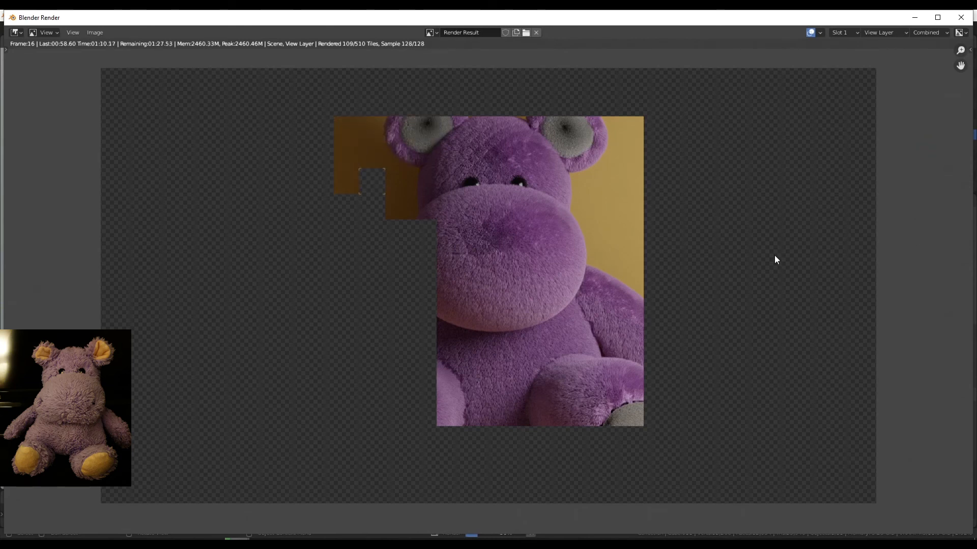
scroll(788, 266, "down", 1)
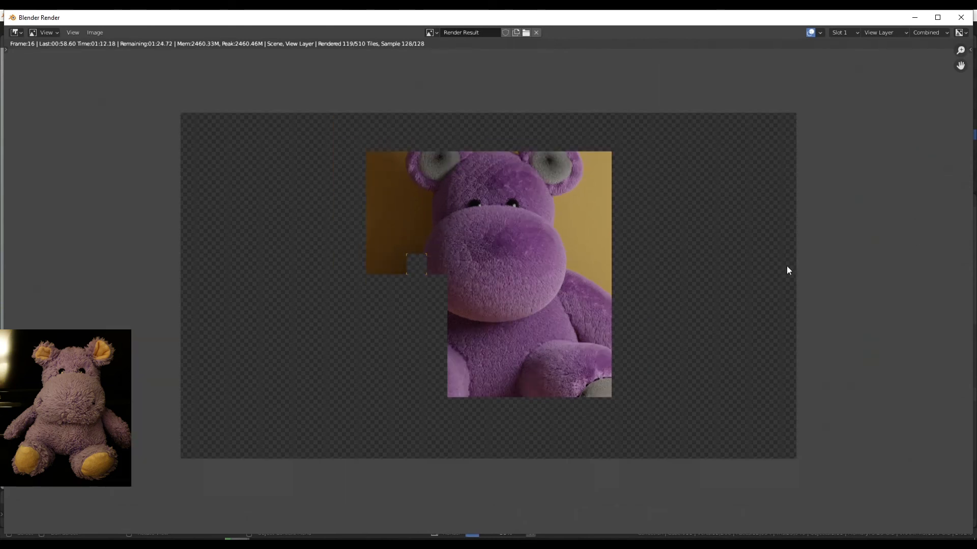
scroll(787, 266, "up", 1)
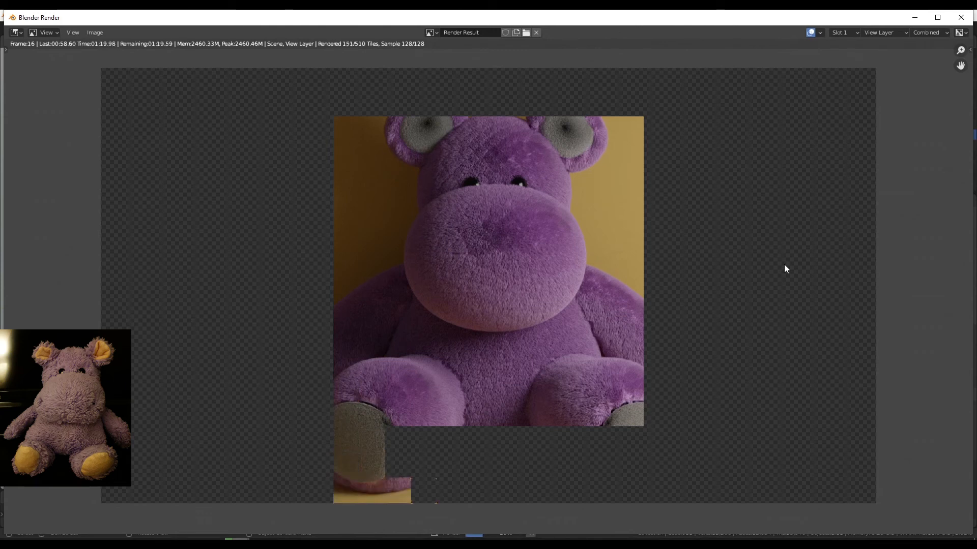
scroll(753, 325, "down", 1)
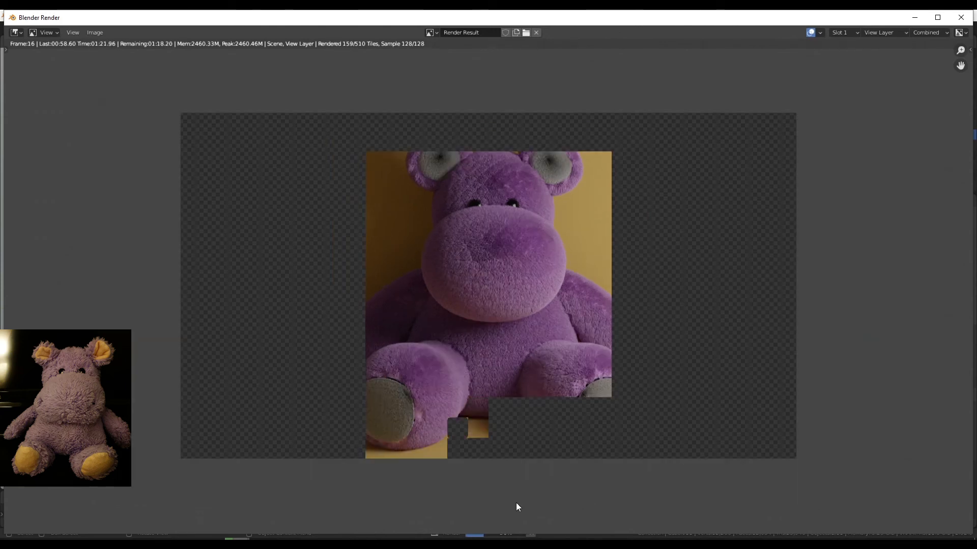
scroll(517, 502, "up", 1)
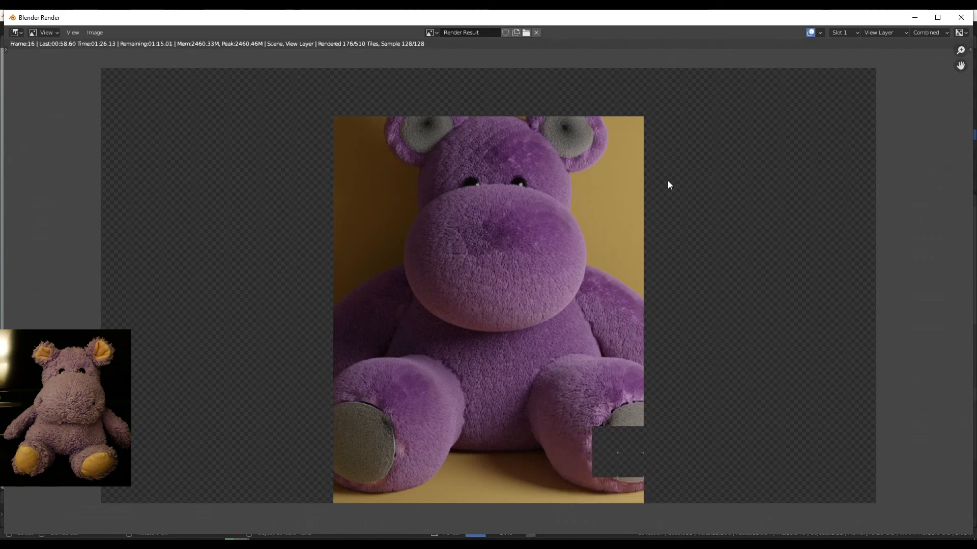
left_click(970, 18)
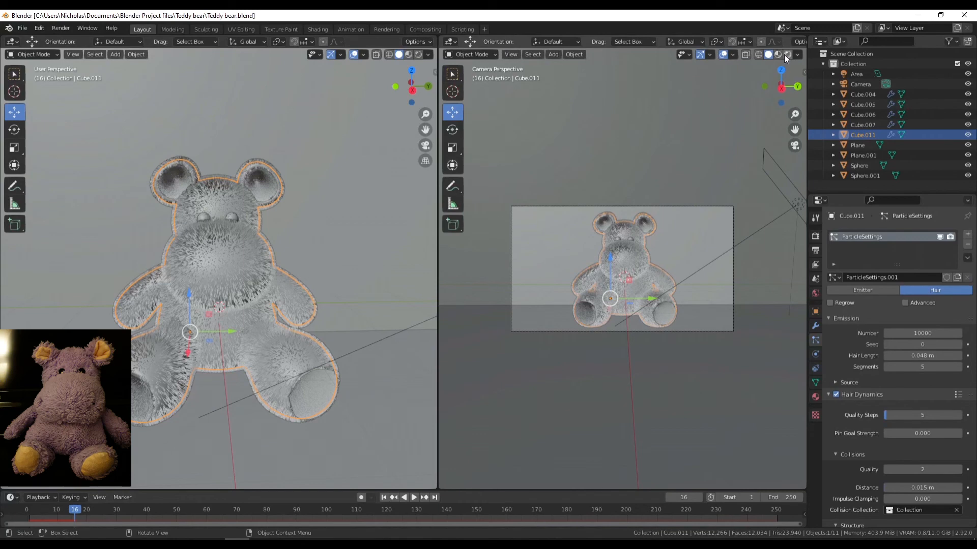
Widen the camera viewport, zoom in on the bear's camera frame and display it with rendered shading.
left_click_drag(438, 283, 143, 285)
left_click_drag(144, 240, 228, 240)
scroll(544, 248, "up", 3)
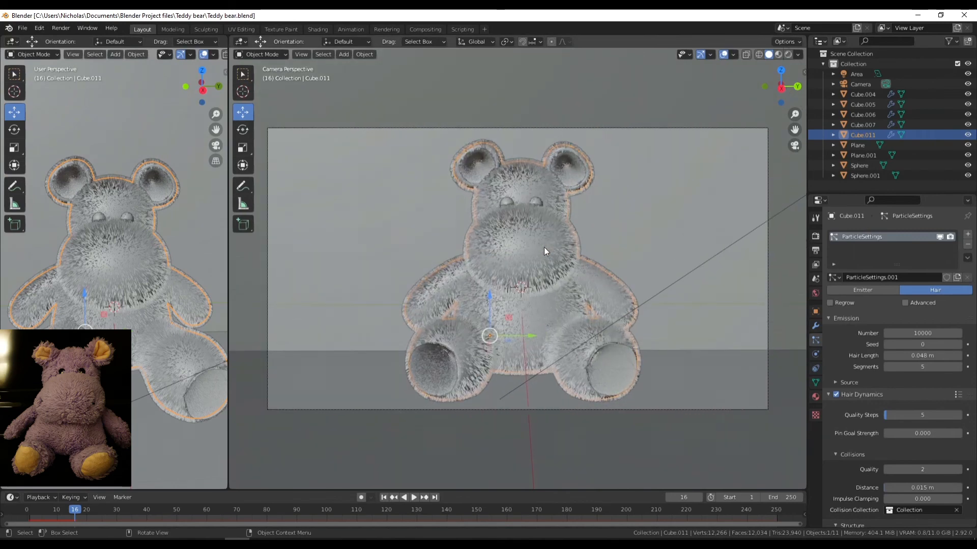
left_click(789, 54)
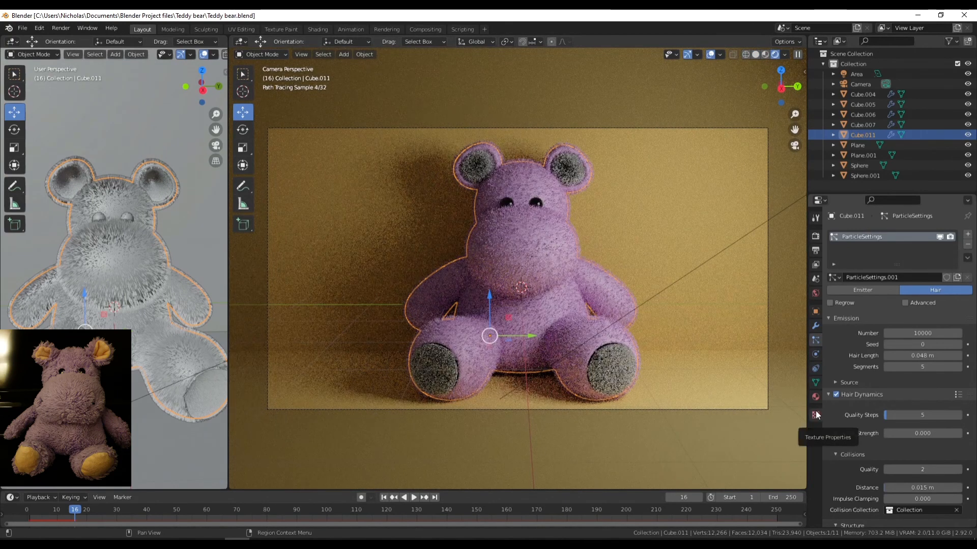
Set the power of the existing area light to 200 W.
left_click(859, 74)
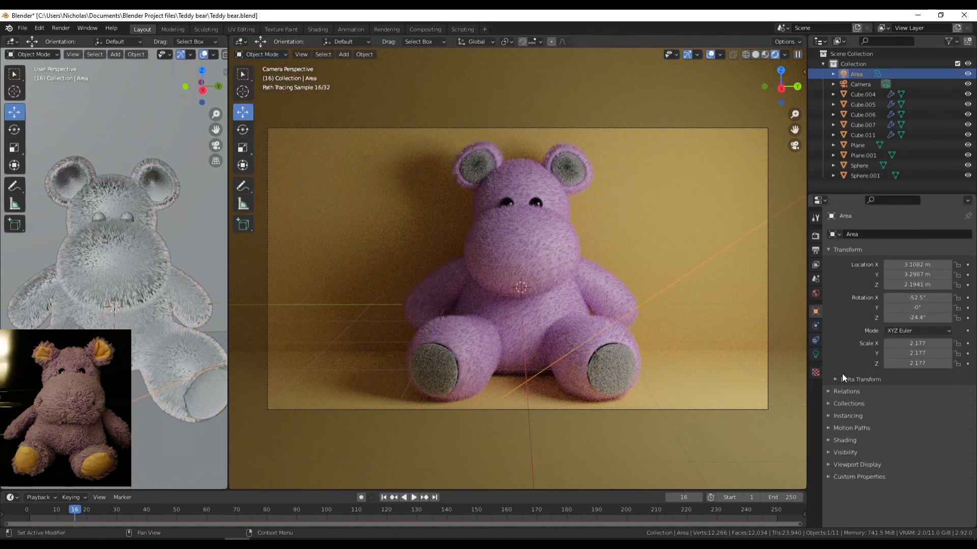
left_click(815, 354)
left_click_drag(922, 301, 938, 300)
left_click(914, 302)
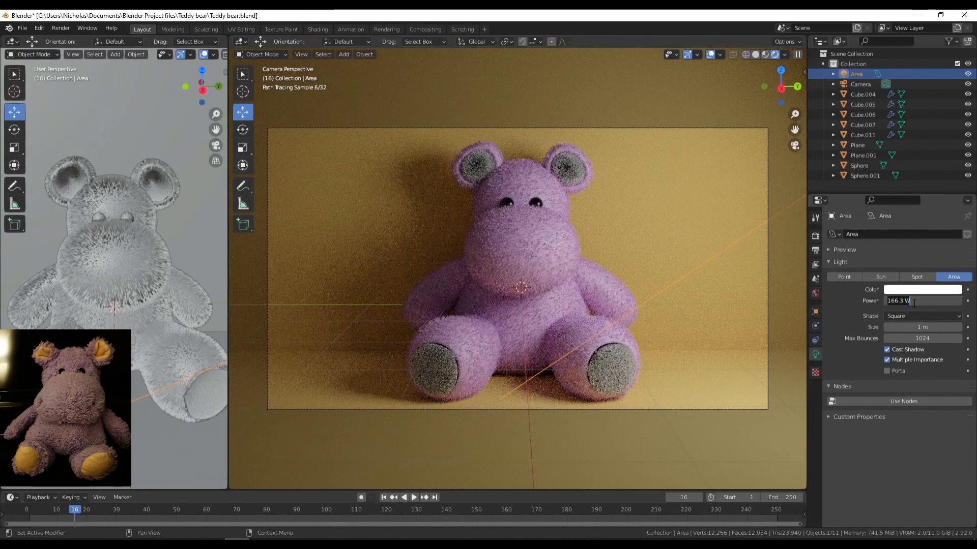
type("2")
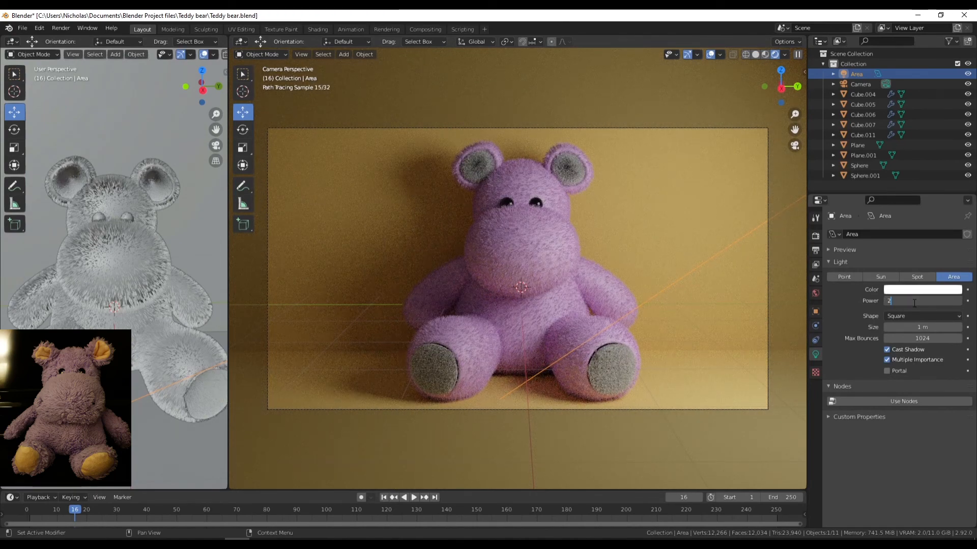
type("00")
key("Return")
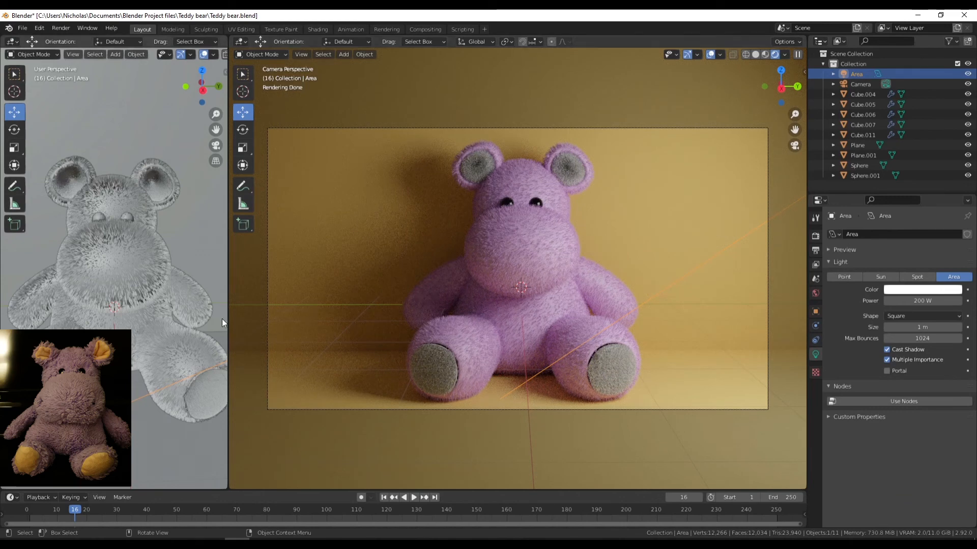
Duplicate the area light in top view, place the copy between bear and camera, and rotate it about 72° to face the bear.
scroll(127, 310, "down", 8)
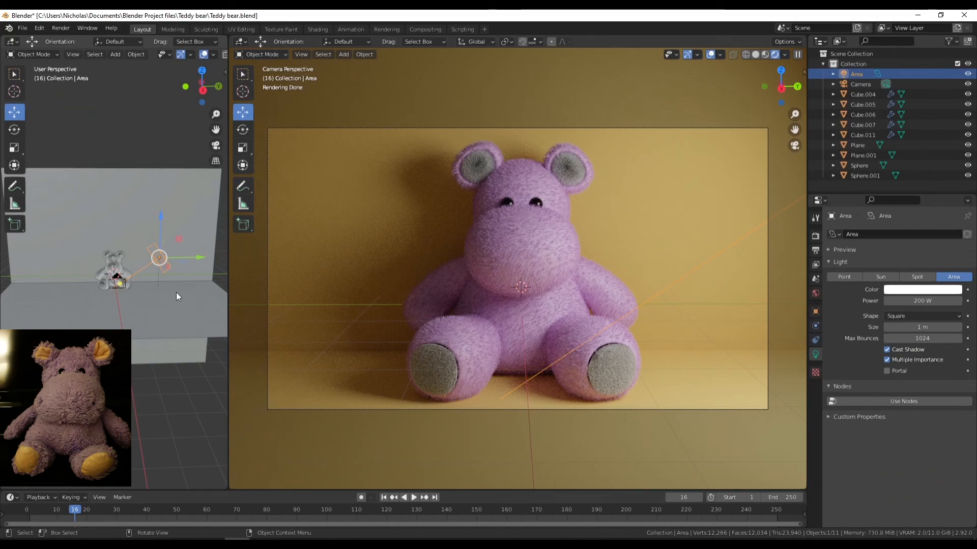
left_click(202, 69)
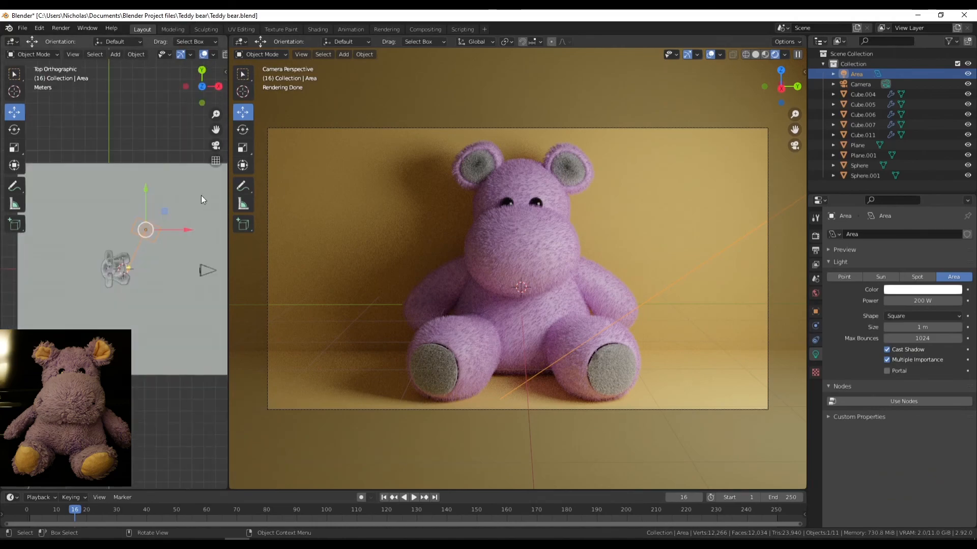
key("shift+d")
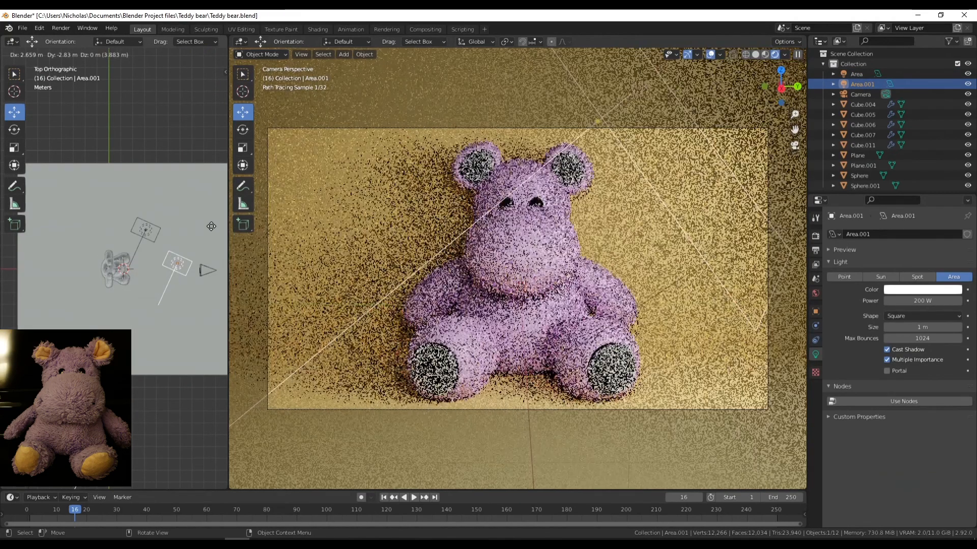
left_click(210, 227)
key("r")
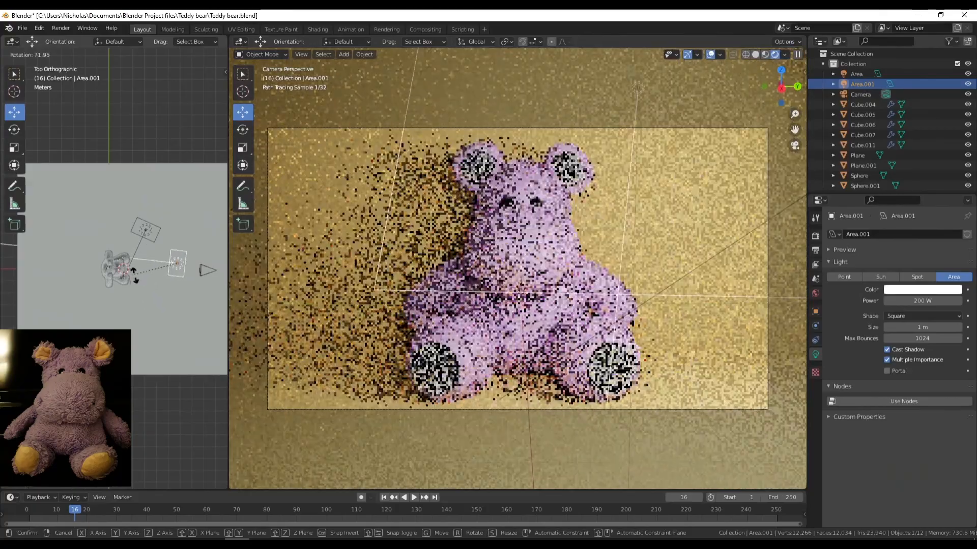
left_click(133, 282)
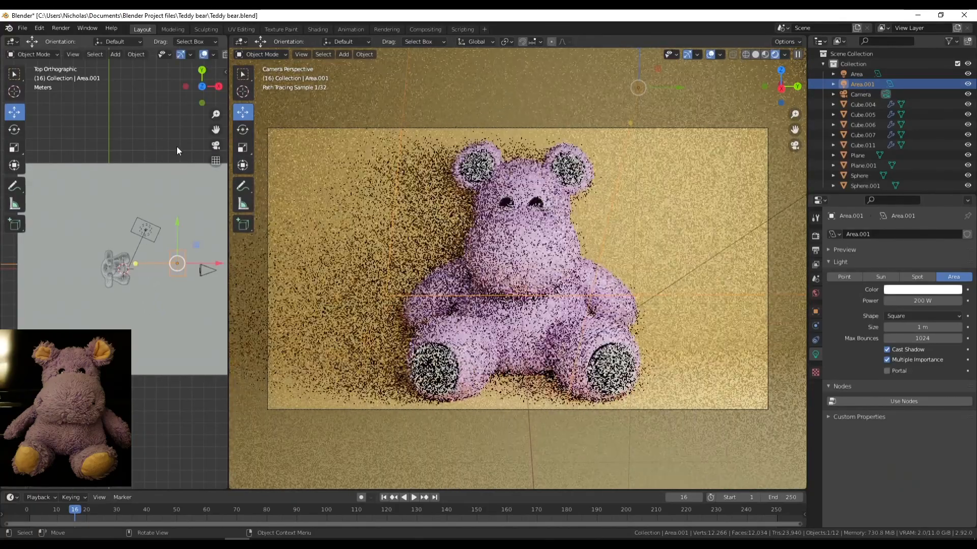
In front view, rotate the duplicated area light until it points horizontally at the bear and move it slightly lower and farther away.
left_click(203, 102)
key("r")
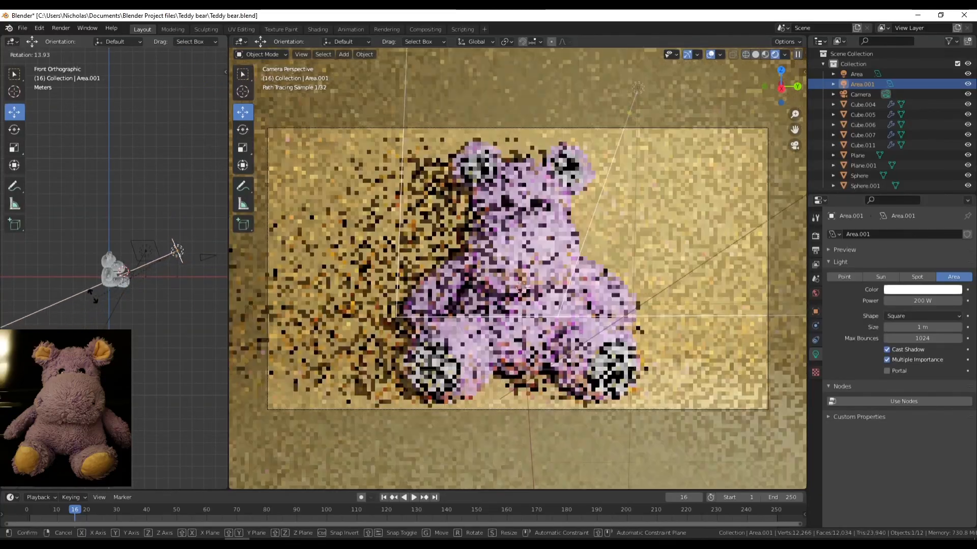
left_click(88, 263)
key("g")
left_click(95, 278)
Set the duplicated area light's power to 50 W and save the file.
left_click(923, 301)
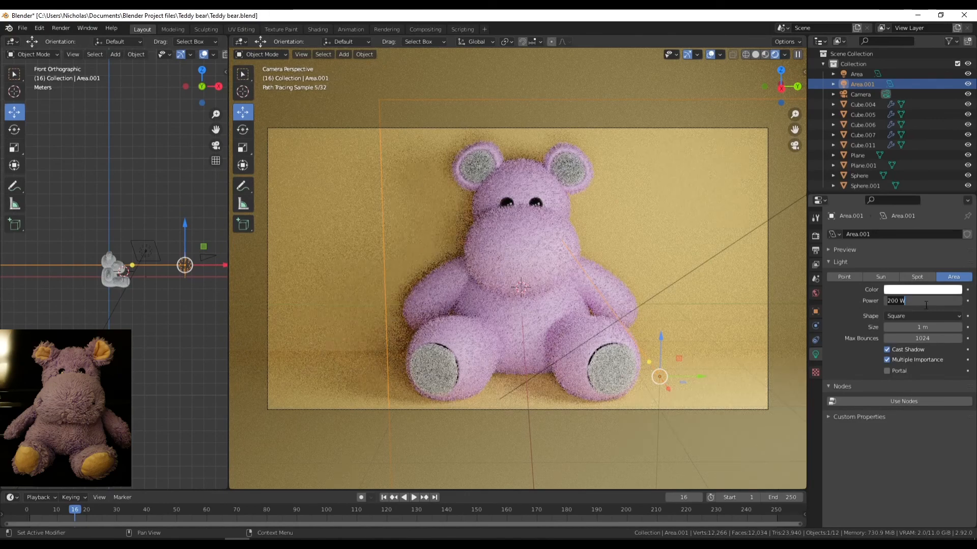
type("50")
key("Return")
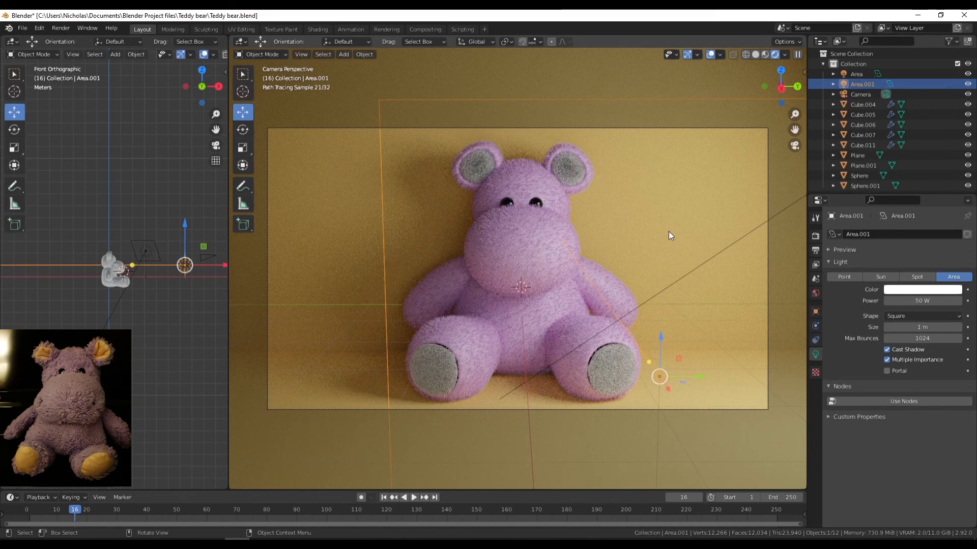
left_click(22, 28)
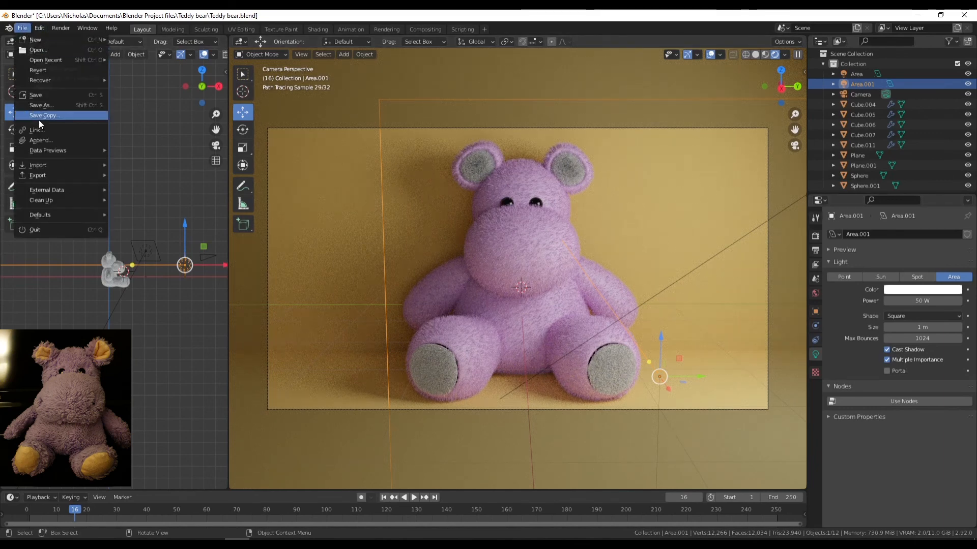
left_click(41, 96)
Set the Cycles render samples to 200 and save the file.
left_click(817, 238)
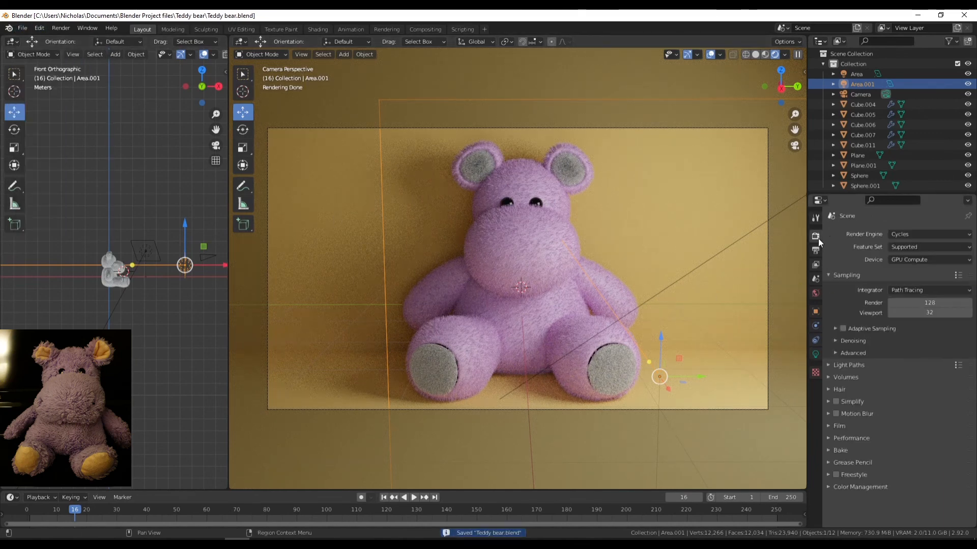
left_click(923, 304)
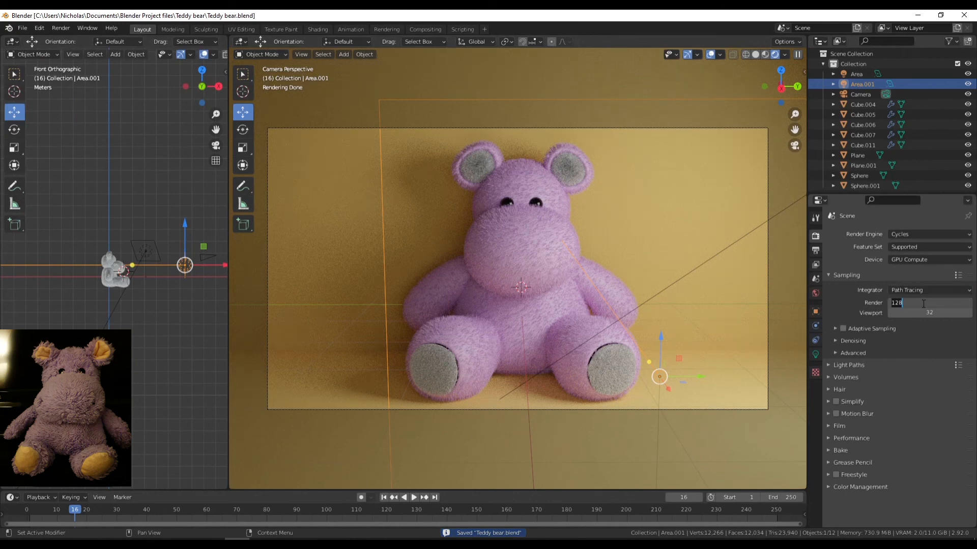
type("200")
key("Return")
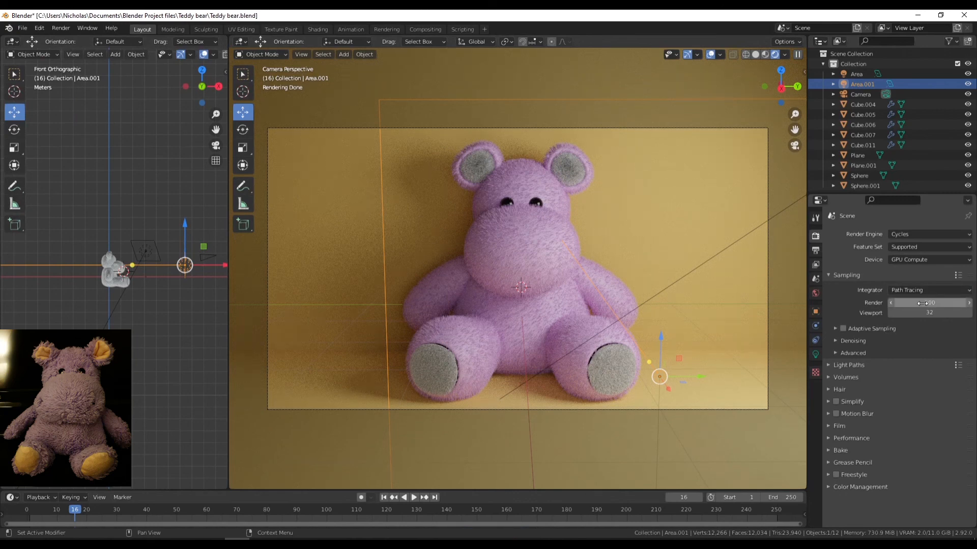
left_click(23, 28)
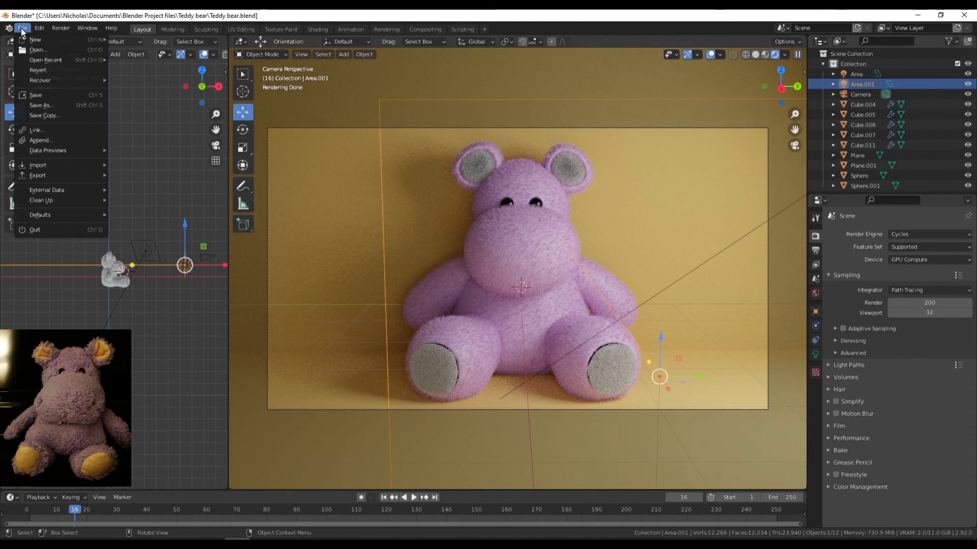
left_click(36, 96)
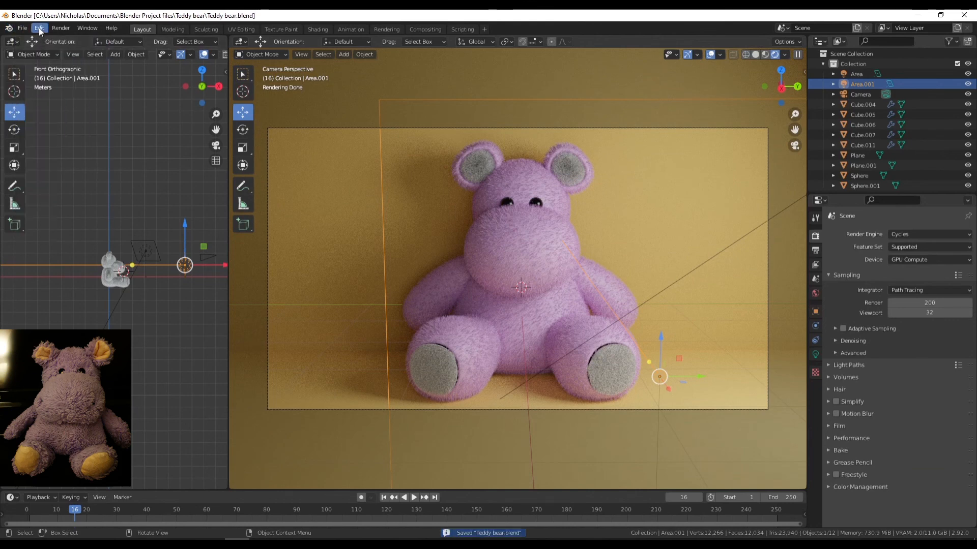
Render the image at frame 16, check the fur and the edges of the foot pads, and close the render.
left_click(59, 28)
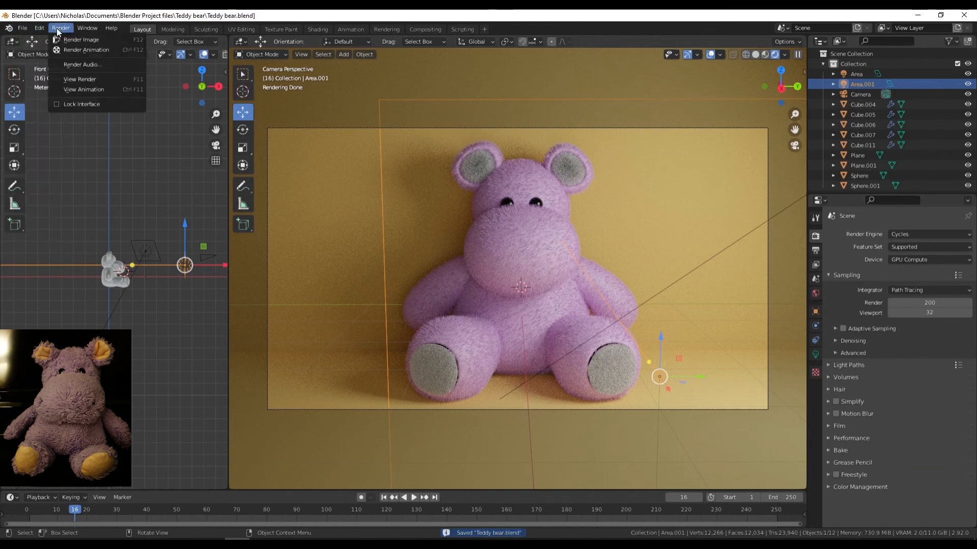
left_click(84, 39)
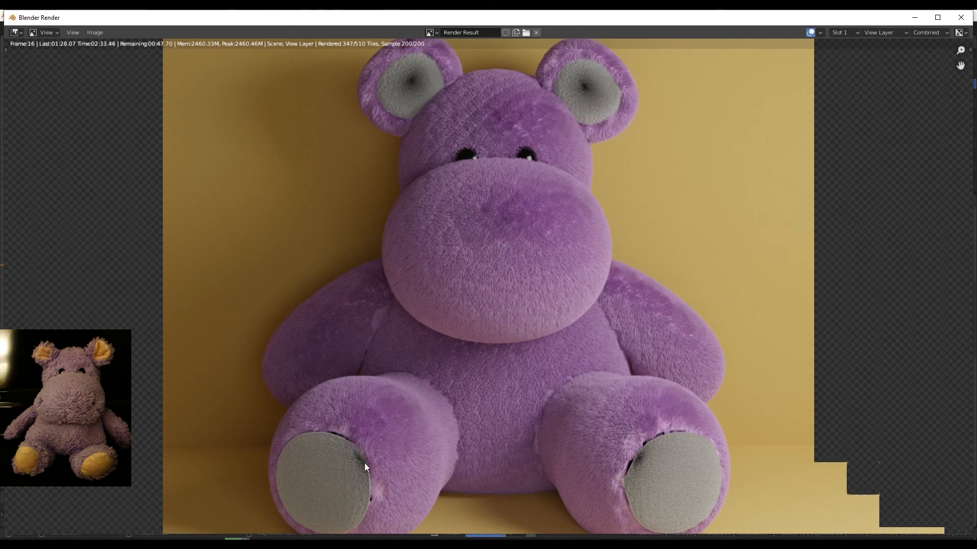
left_click(960, 16)
Set the origin of the foot pad Cube.005 to its geometry.
left_click(443, 368)
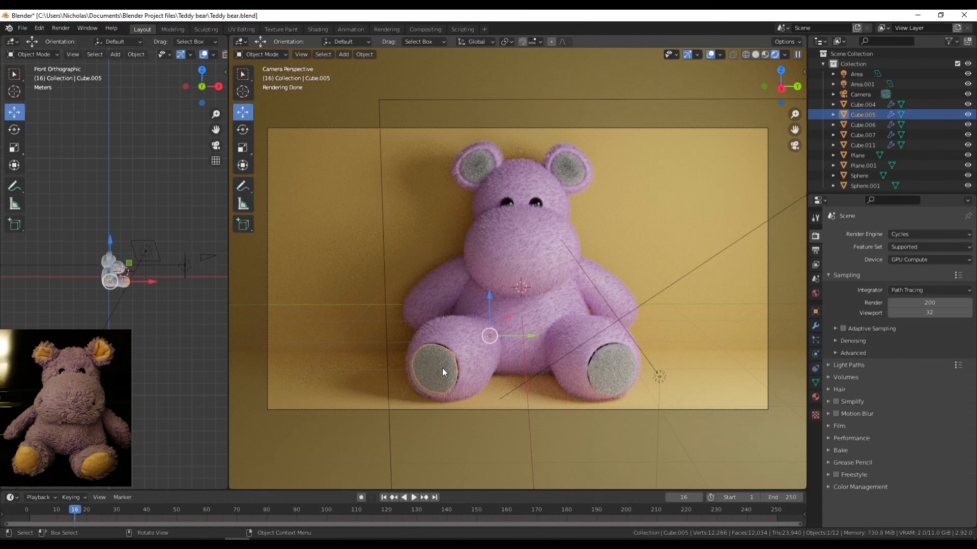
left_click(142, 331)
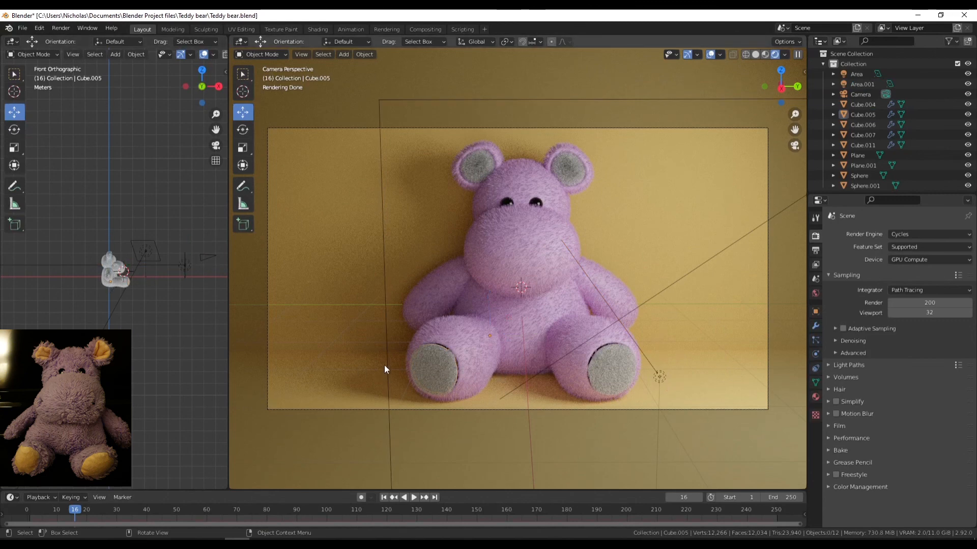
left_click(443, 370)
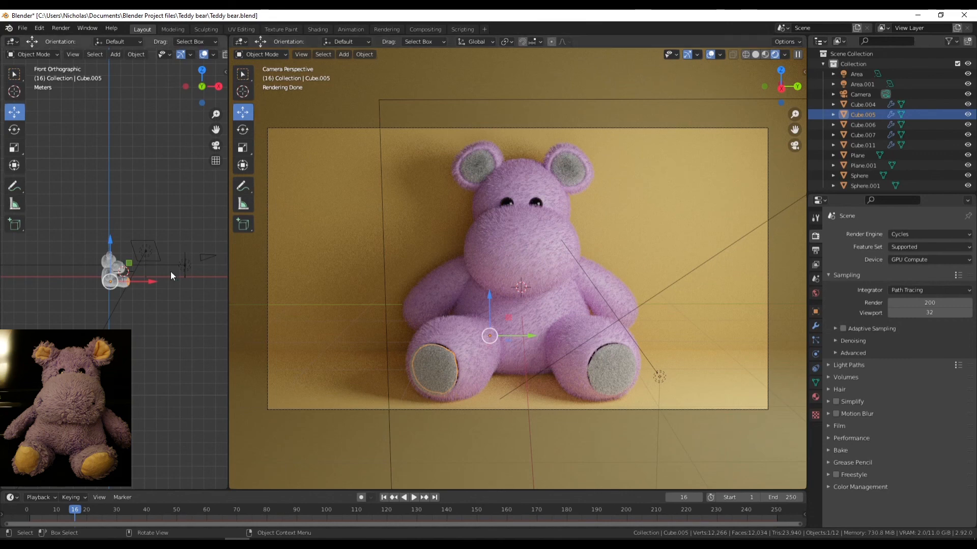
scroll(118, 288, "up", 10)
middle_click_drag(141, 293, 103, 315)
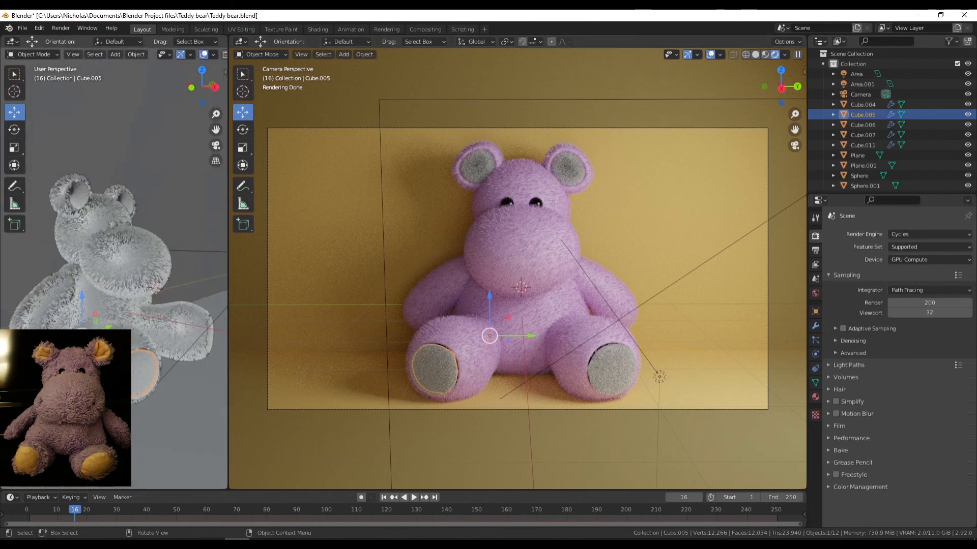
right_click(137, 362)
mouse_move(133, 385)
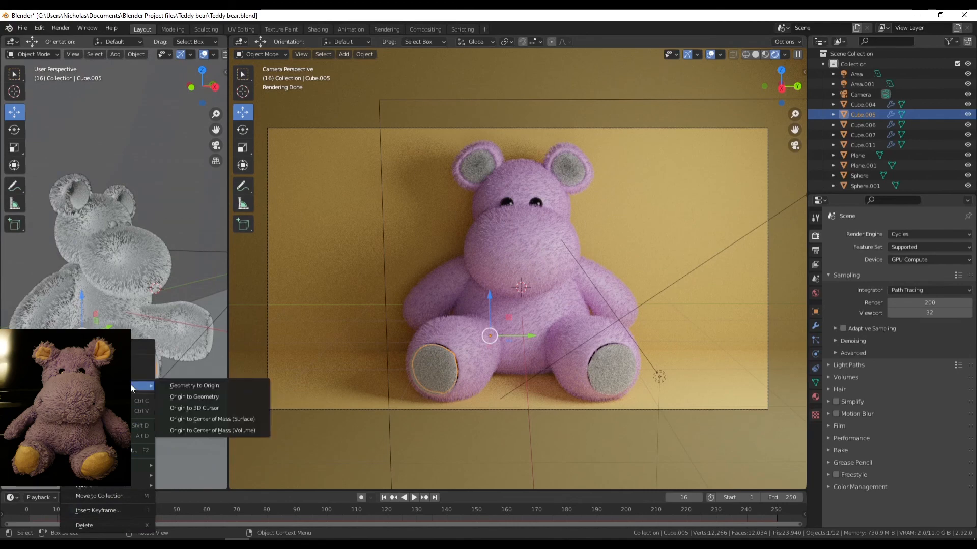
left_click(217, 396)
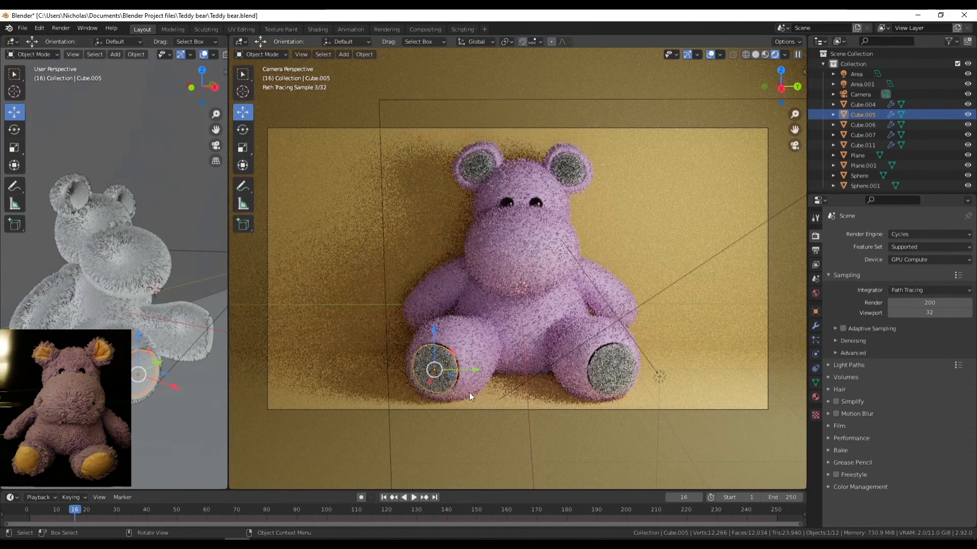
Scale the foot pad Cube.005 up by a factor of about 1.11 to cover the gap around its edge.
left_click(202, 70)
scroll(203, 309, "up", 5)
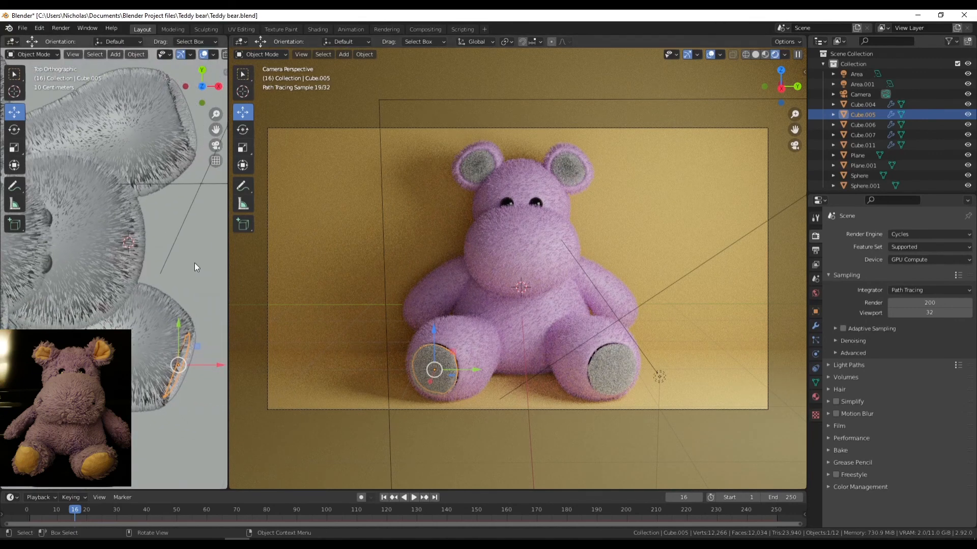
key("s")
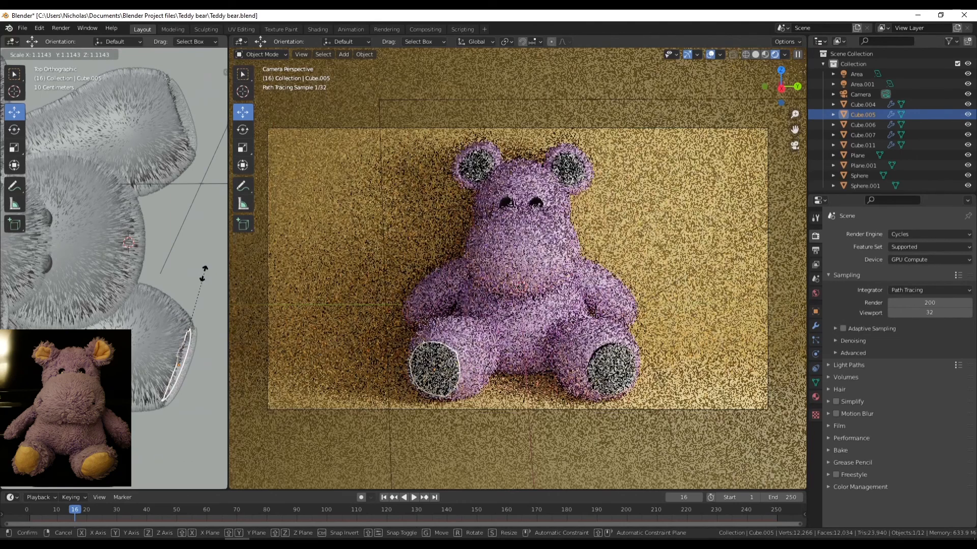
left_click(203, 277)
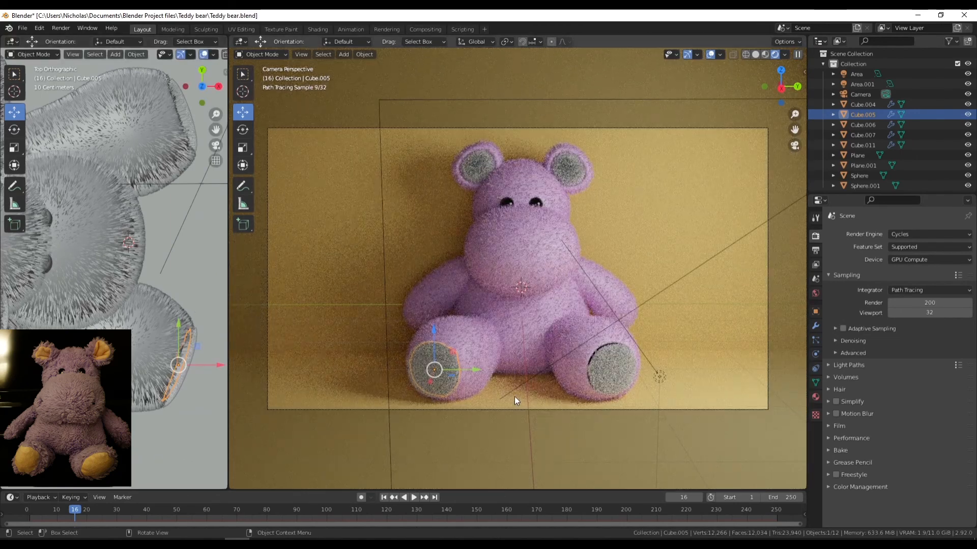
Set the origin of the other foot pad, Cube.004, to its geometry and scale the pad up by about 1.12.
left_click(606, 377)
right_click(606, 377)
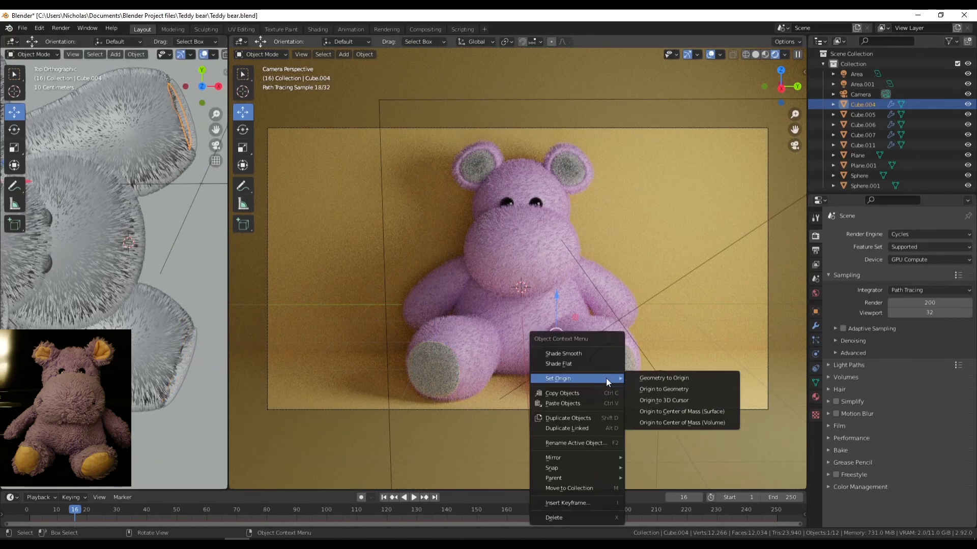
mouse_move(575, 378)
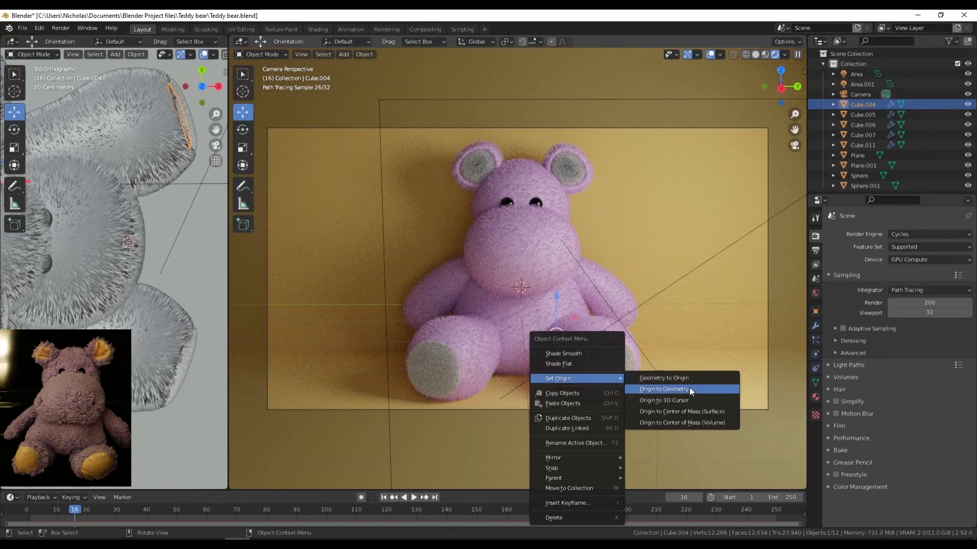
left_click(689, 388)
key("s")
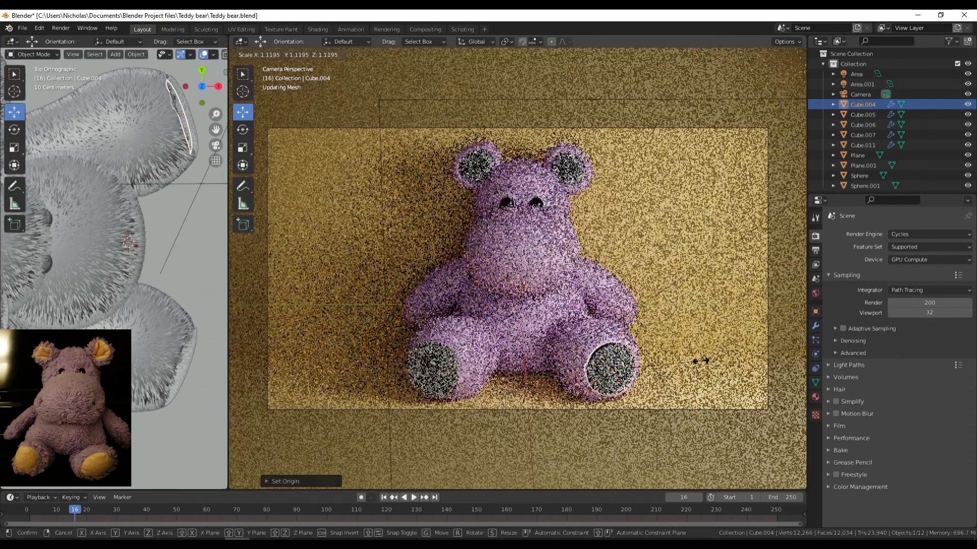
left_click(700, 361)
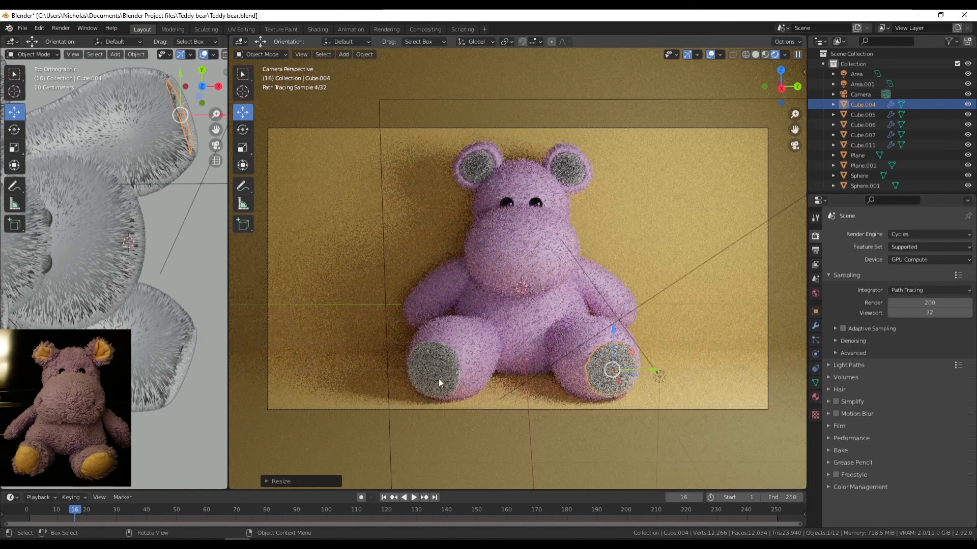
Delete the area light Area.001 located between the bear and the camera.
left_click(184, 440)
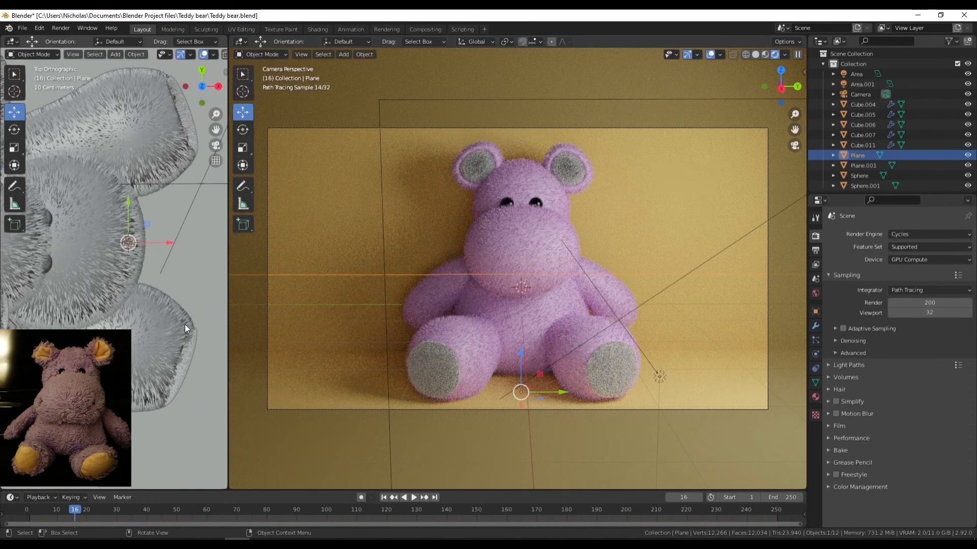
scroll(129, 305, "down", 6)
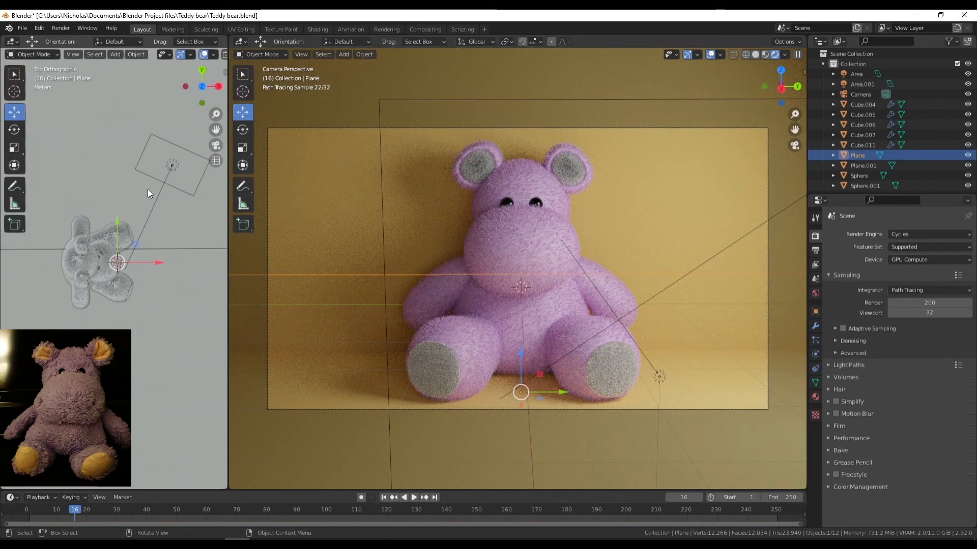
left_click(222, 246)
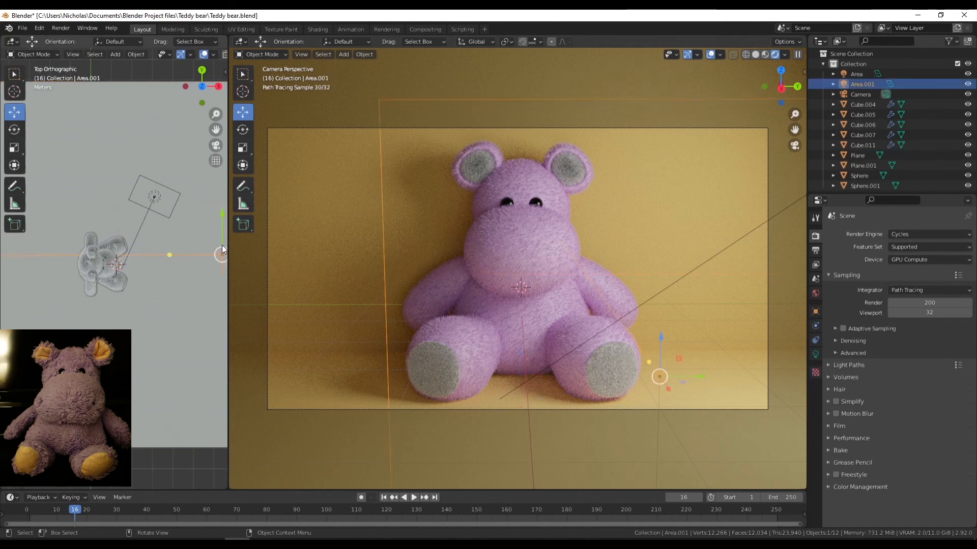
scroll(72, 315, "down", 5)
left_click(167, 257)
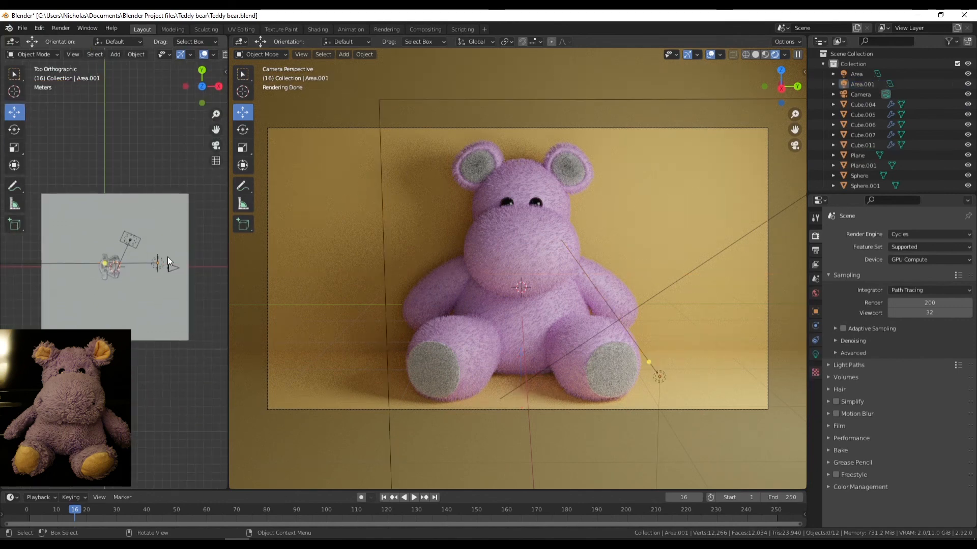
left_click(157, 261)
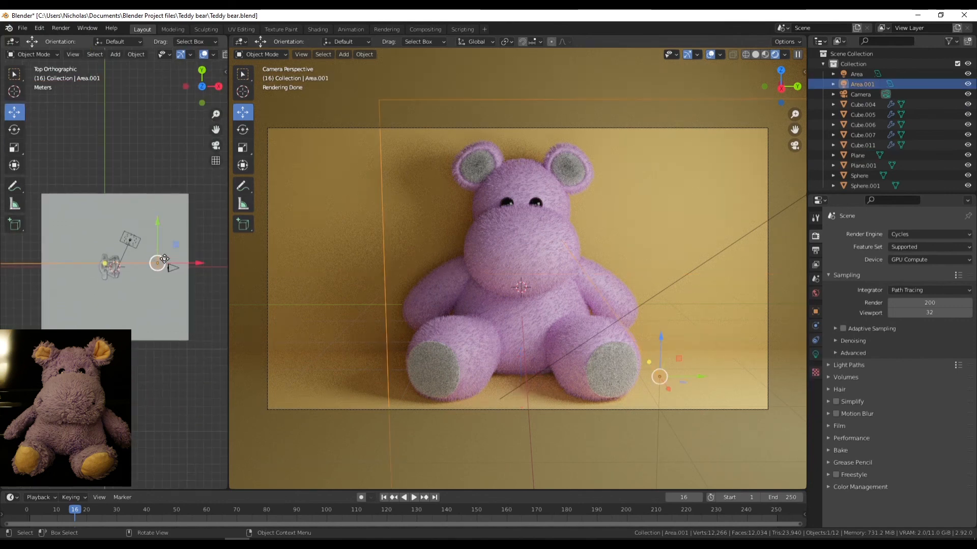
key("x")
left_click(154, 289)
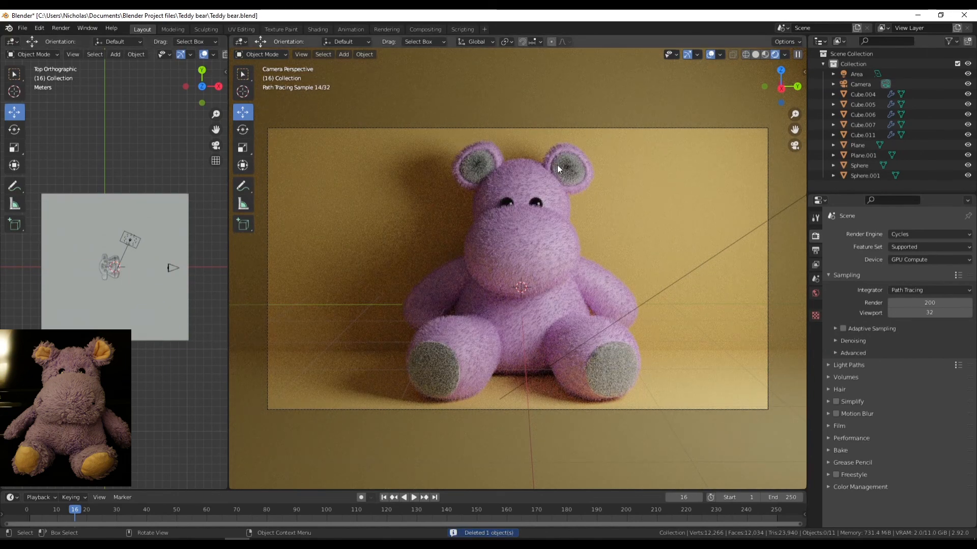
Hide the hair particles of the inner ear Cube.006 in the viewport, show them again, and deselect the ear.
left_click(572, 165)
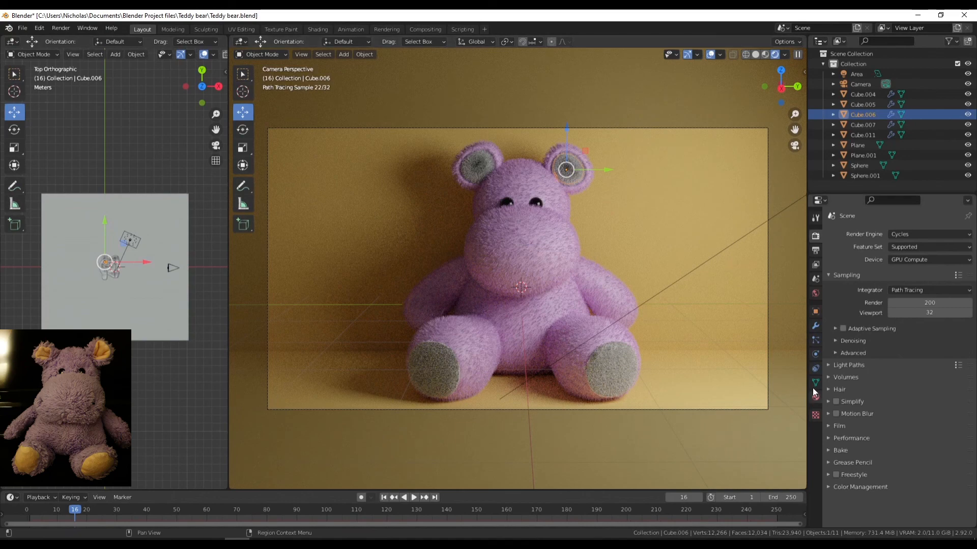
left_click(813, 345)
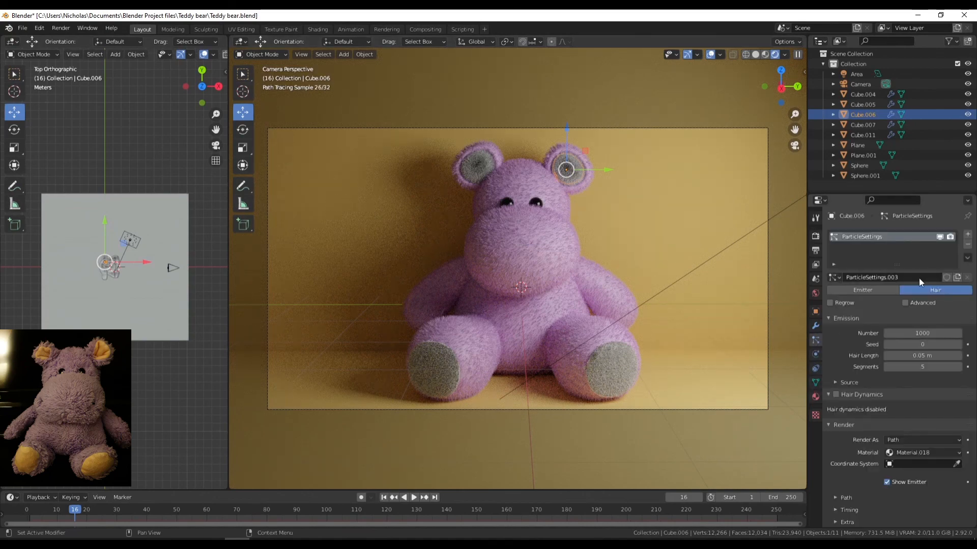
left_click(938, 236)
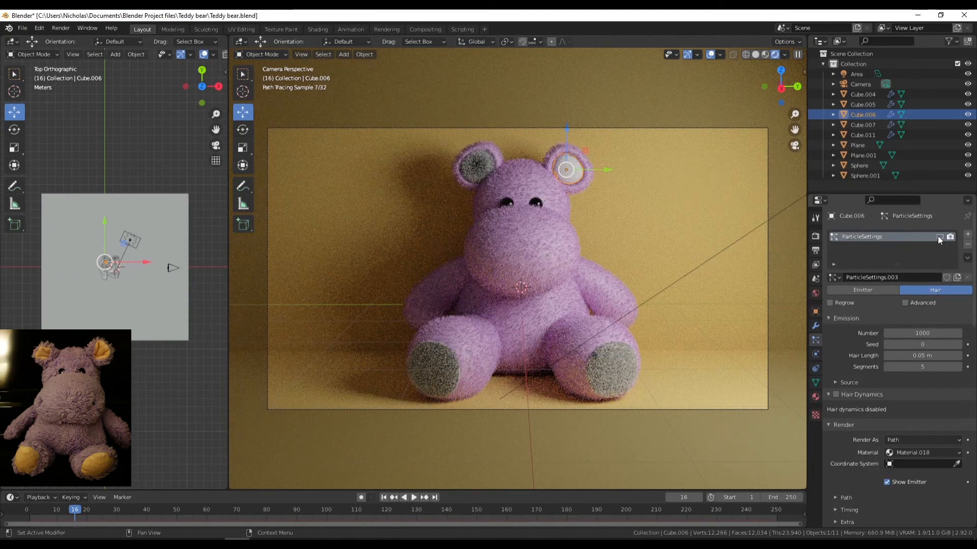
left_click(938, 237)
left_click(119, 127)
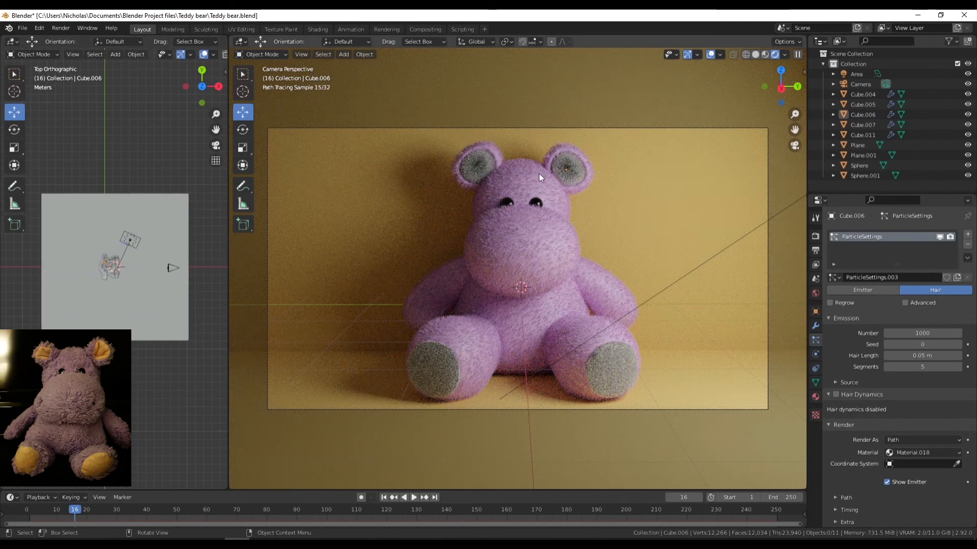
Try a higher Subsurface value on the material of the inner ear Cube.006, set it back to 0, and deselect the ear.
left_click(567, 161)
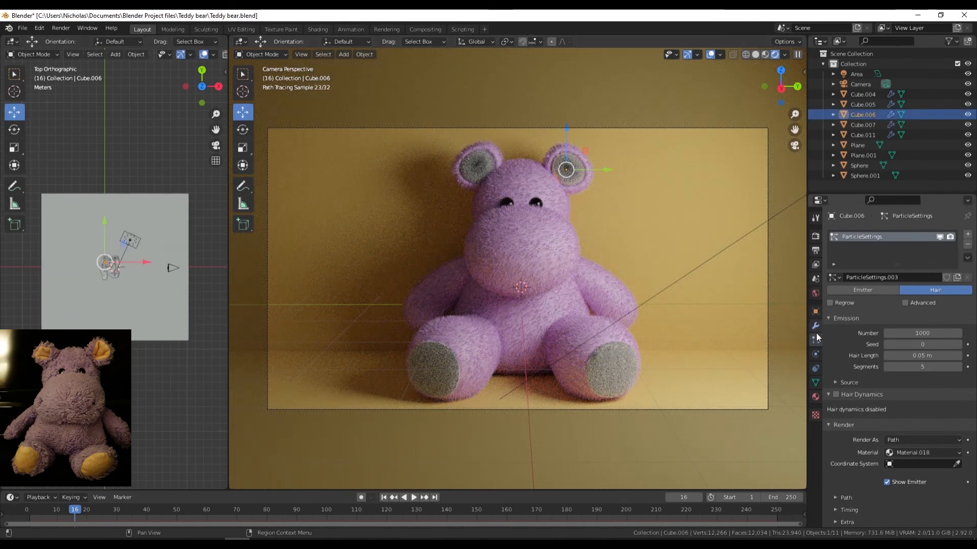
left_click(815, 396)
scroll(958, 409, "down", 3)
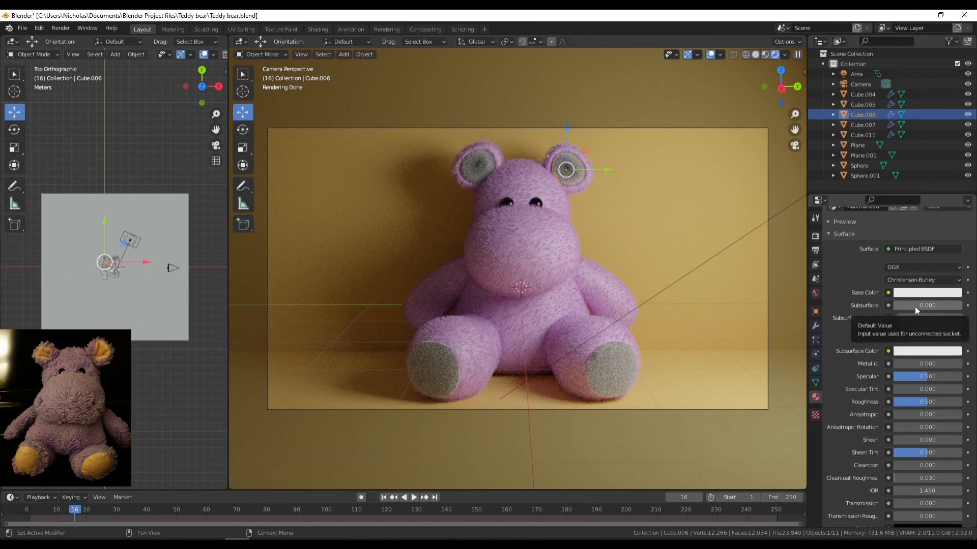
scroll(929, 328, "up", 3)
scroll(928, 329, "down", 10)
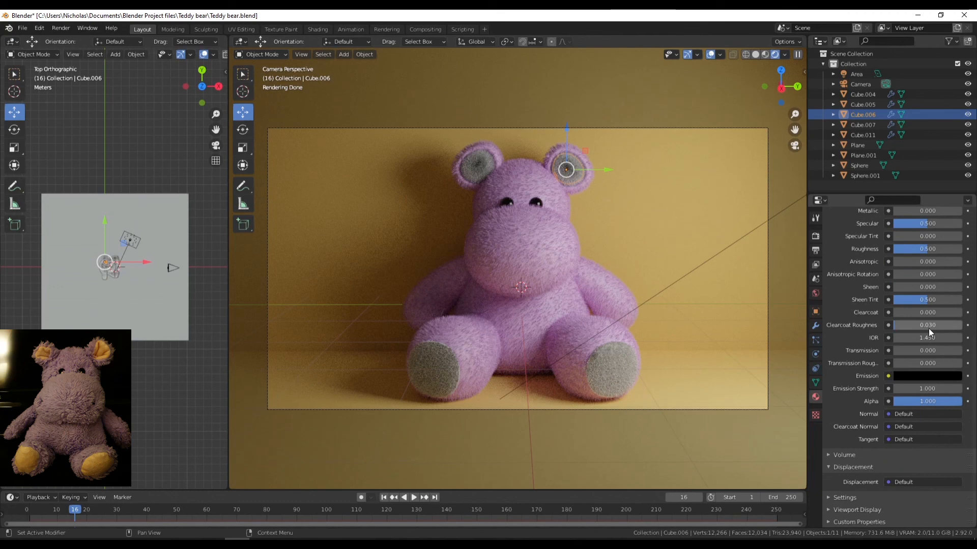
scroll(935, 439, "up", 6)
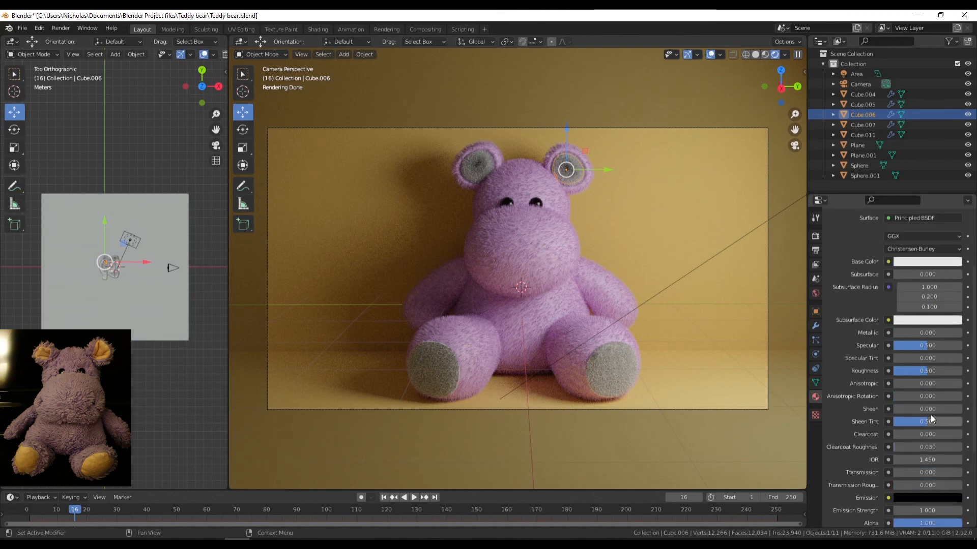
scroll(893, 331, "up", 1)
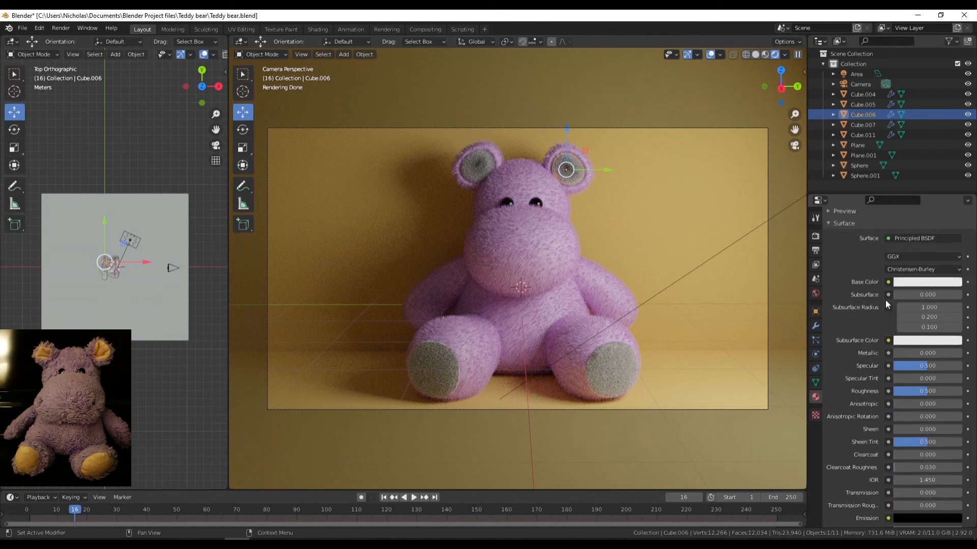
mouse_move(917, 295)
left_mouse_down()
mouse_move(954, 295)
mouse_move(926, 299)
left_mouse_up()
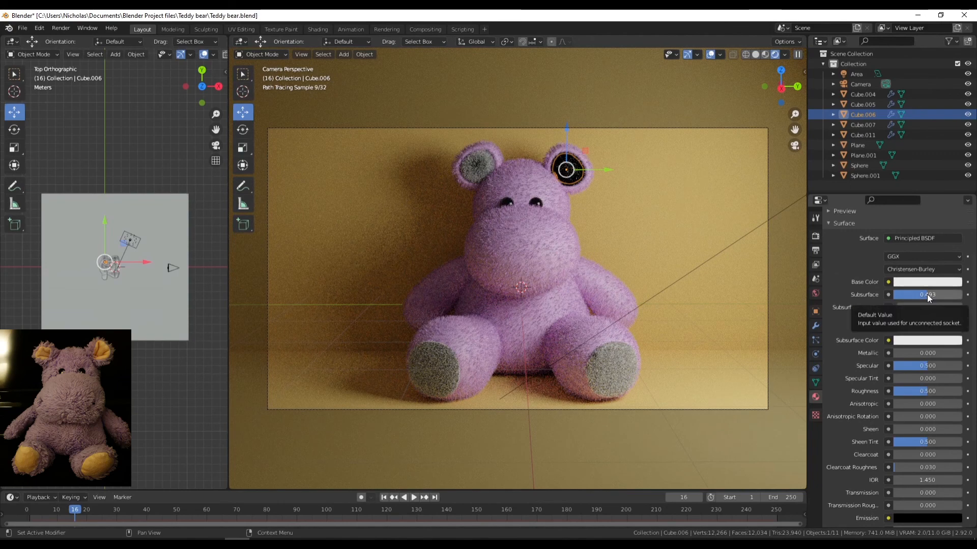
left_click_drag(929, 298, 894, 297)
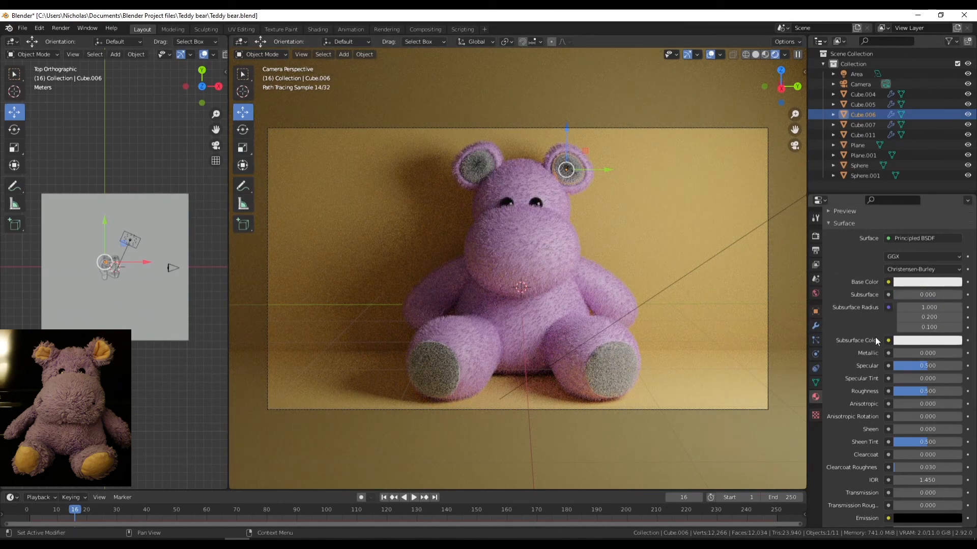
left_click(126, 115)
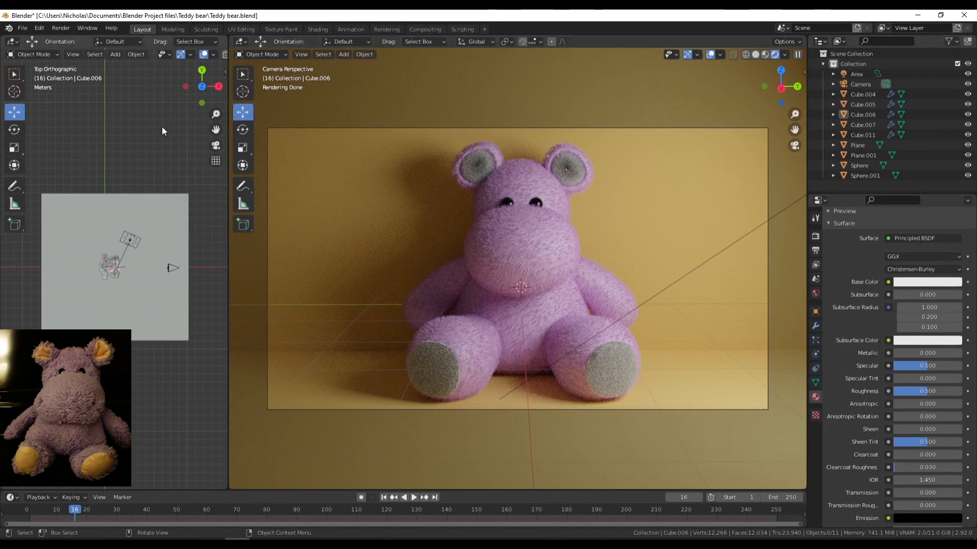
Save the Blender file and render the image at frame 16.
left_click(23, 28)
left_click(42, 96)
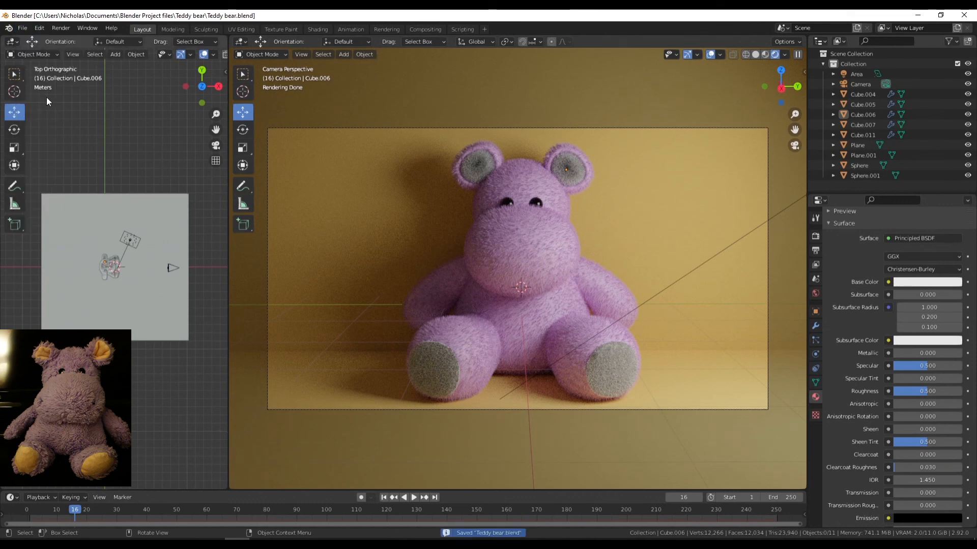
left_click(61, 28)
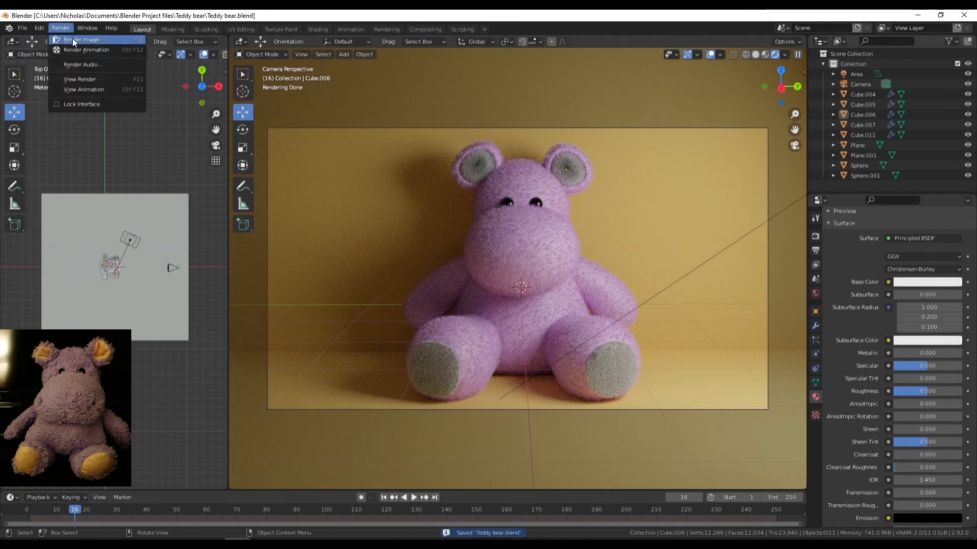
left_click(73, 39)
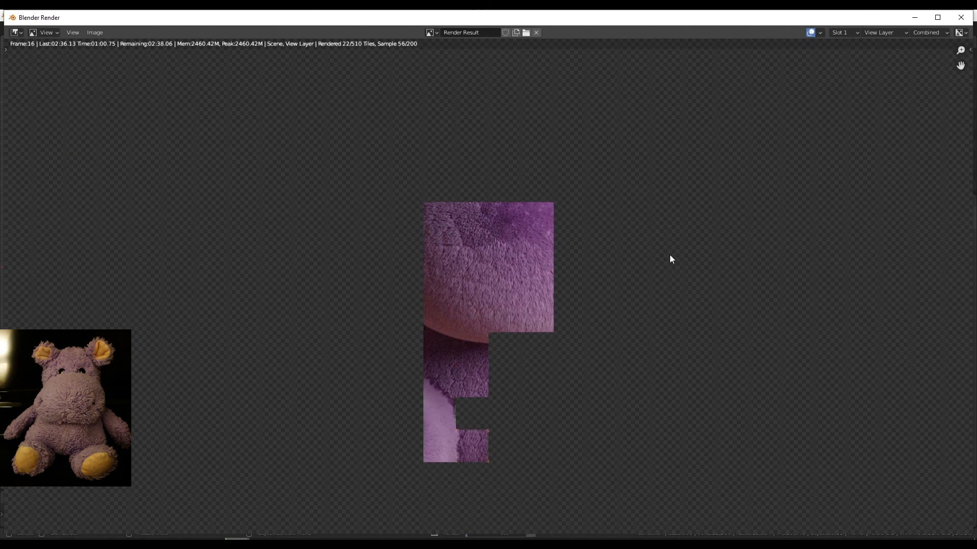
Examine the render closely, checking the body fur, the inner ears, the foot pad edges and the shadow on the wall.
scroll(670, 252, "down", 1)
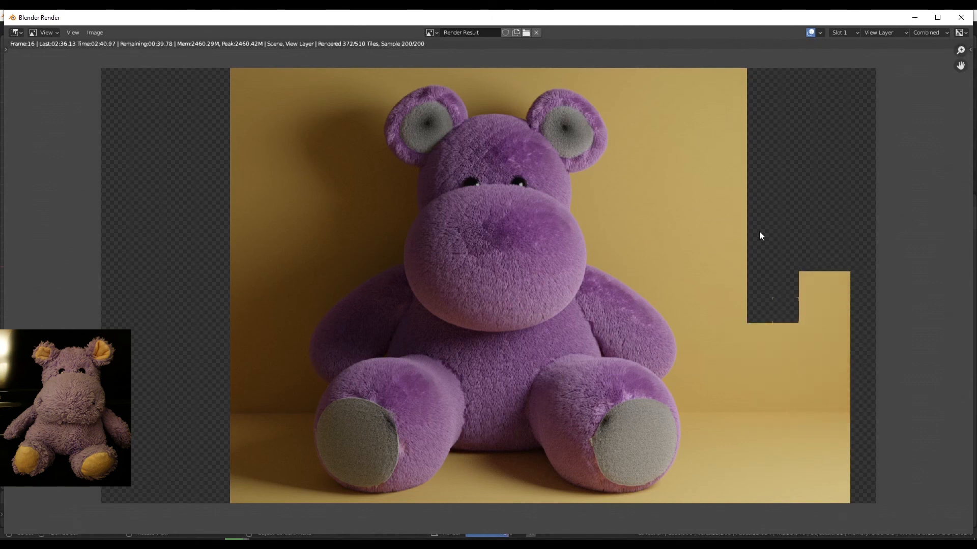
scroll(545, 256, "up", 2)
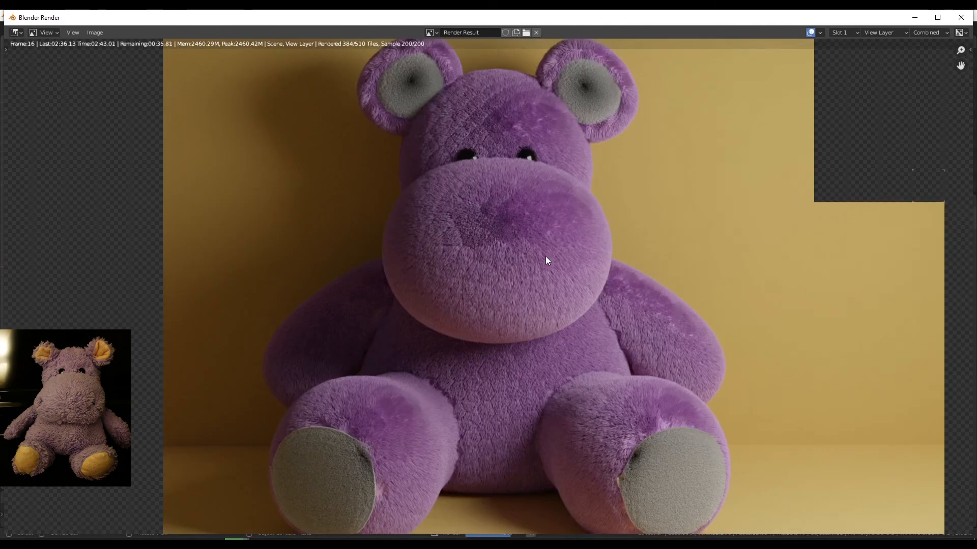
scroll(570, 259, "down", 1)
middle_click_drag(716, 243, 717, 230)
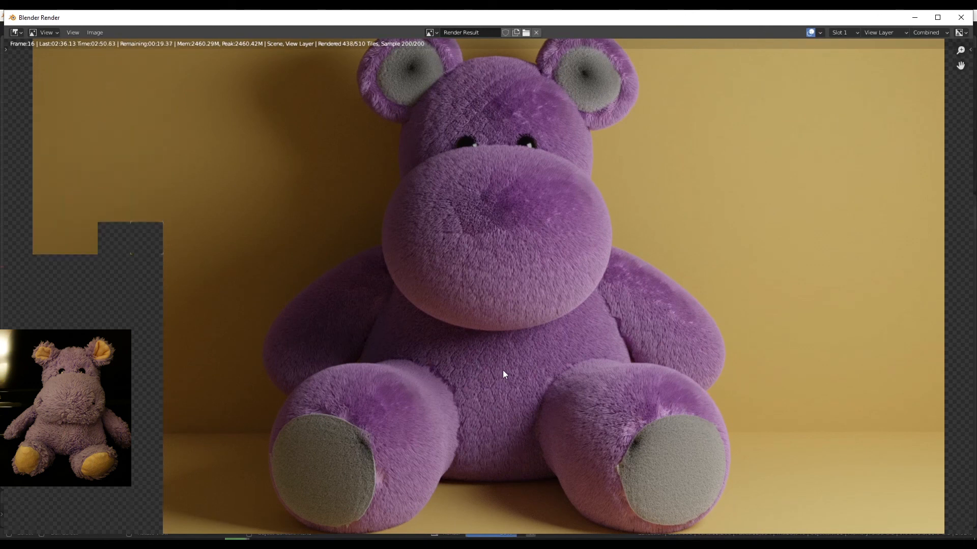
middle_click_drag(524, 282, 518, 286)
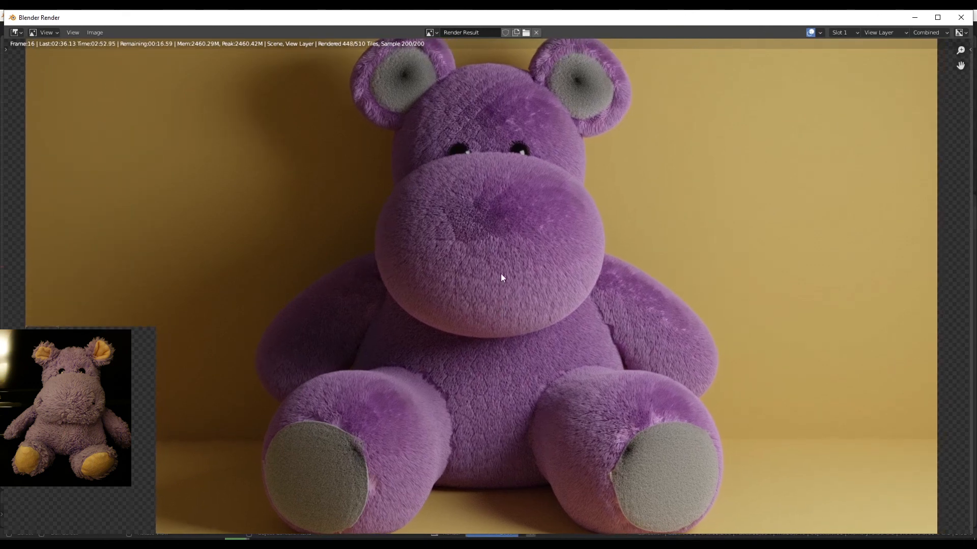
middle_click_drag(501, 193, 497, 216)
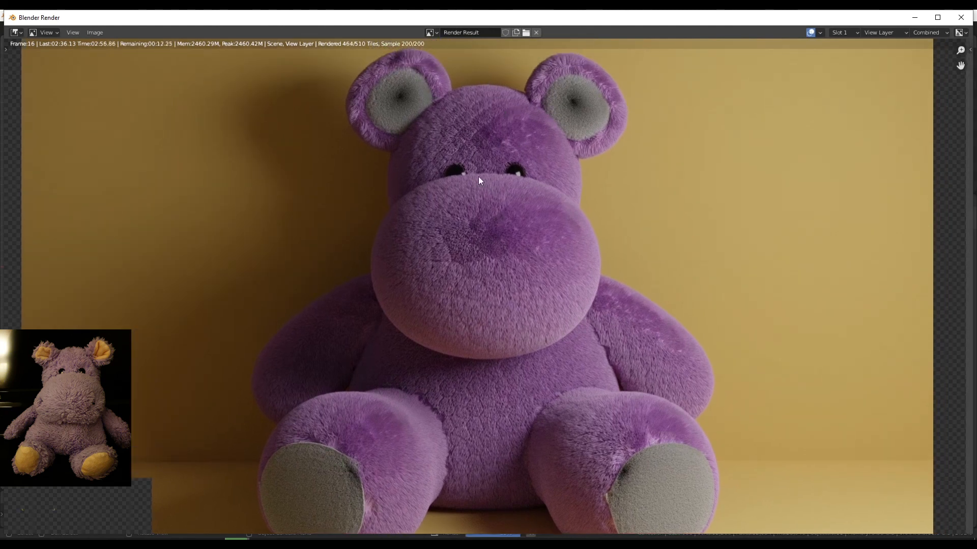
middle_click_drag(447, 259, 521, 324)
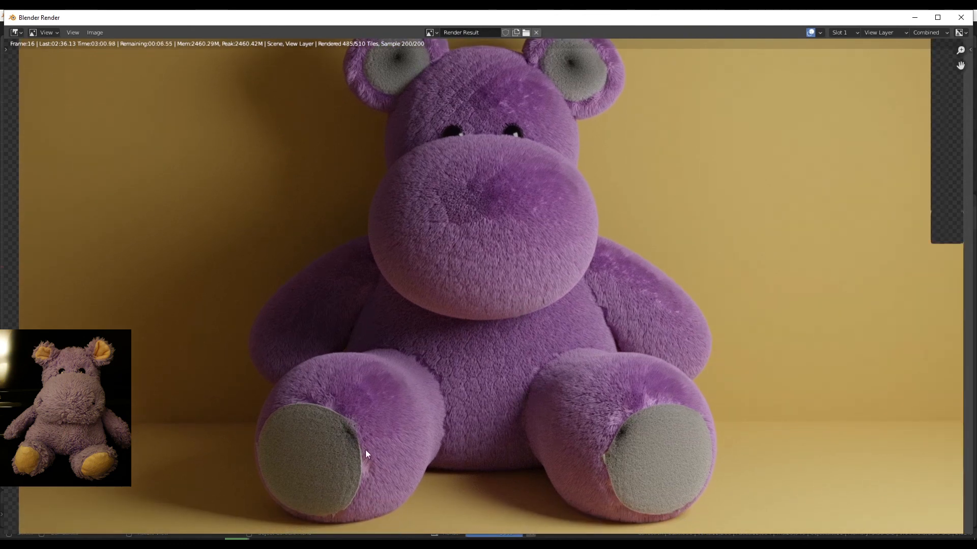
middle_click_drag(610, 264, 591, 334)
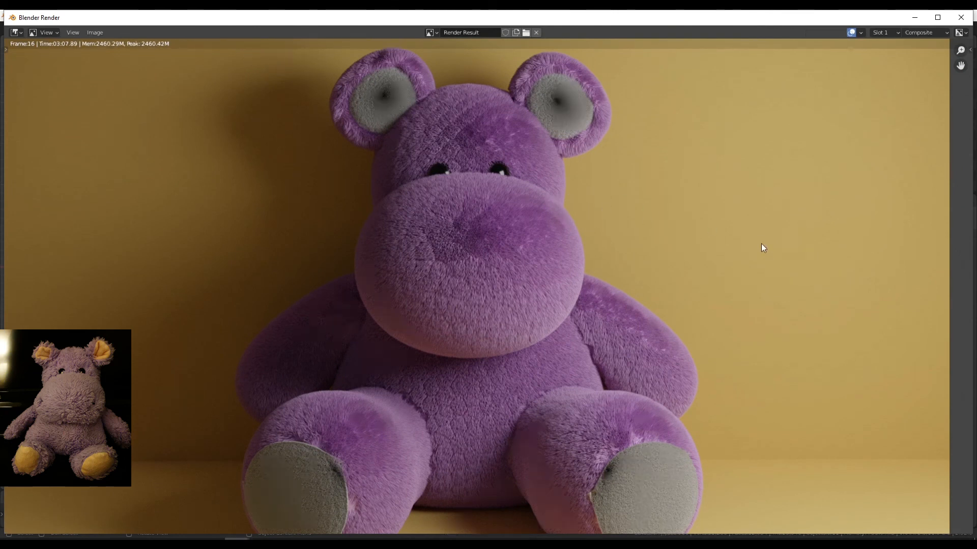
scroll(609, 242, "down", 1)
scroll(609, 243, "up", 2)
scroll(610, 242, "down", 1)
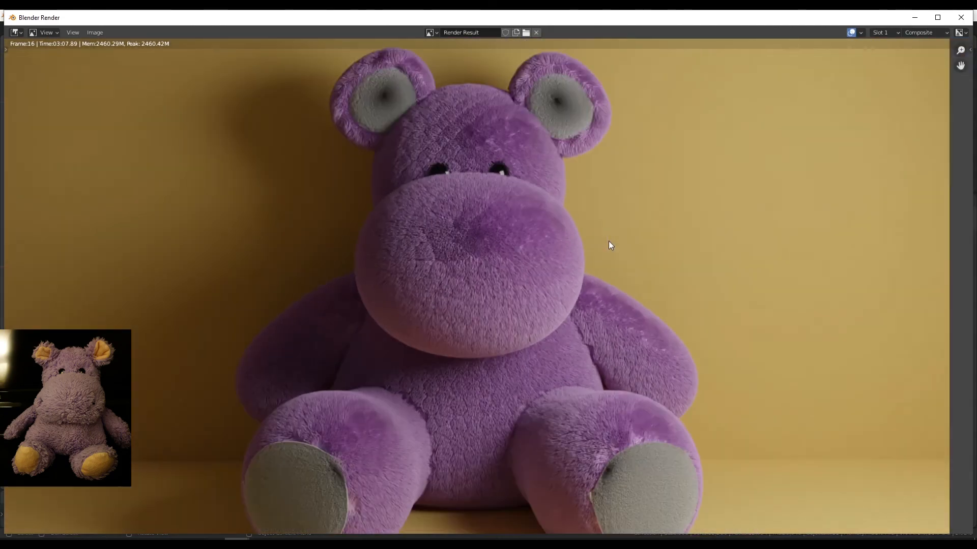